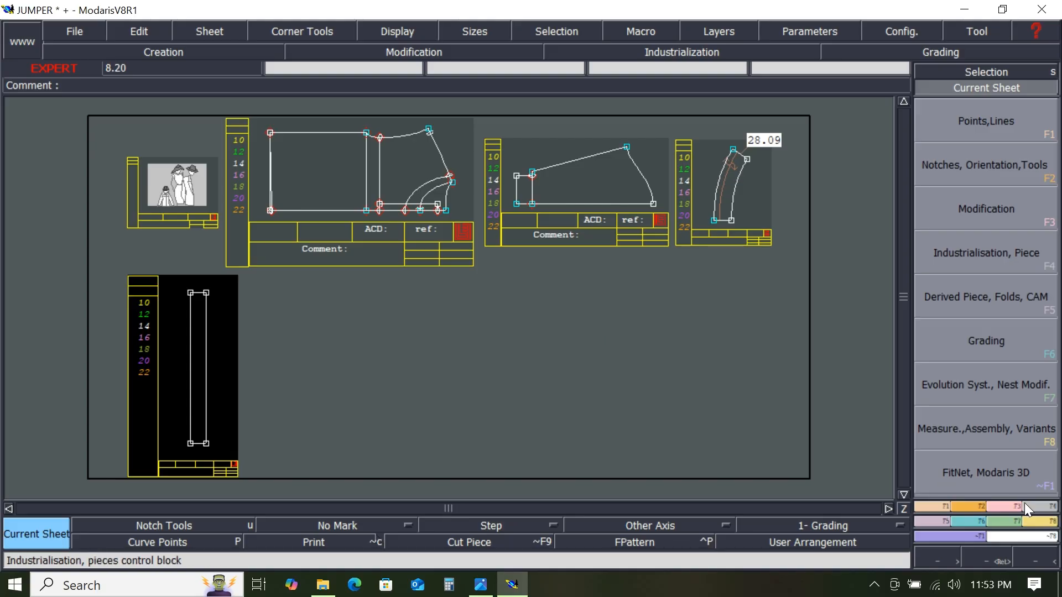
- Arrange all sheets automatically on the desk and recentre the view on the new blank sheet
left_click(1005, 505)
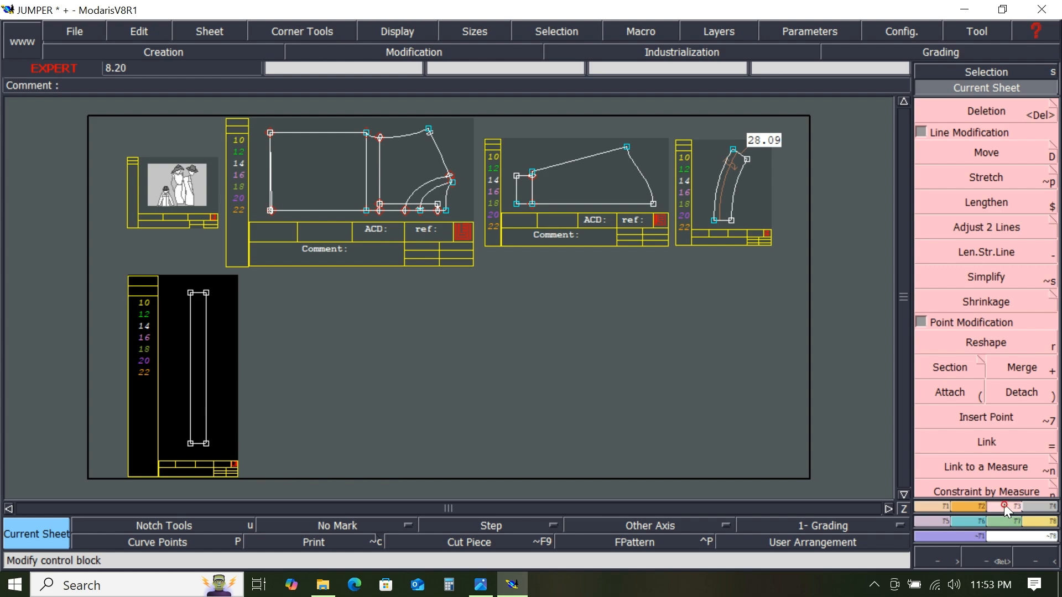
left_click(975, 508)
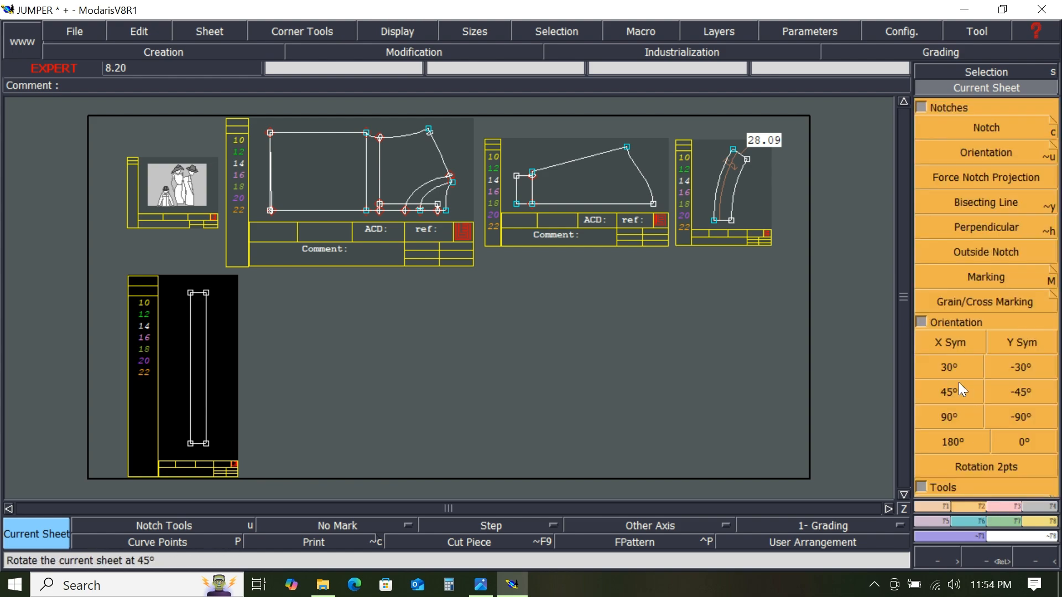
left_click(924, 323)
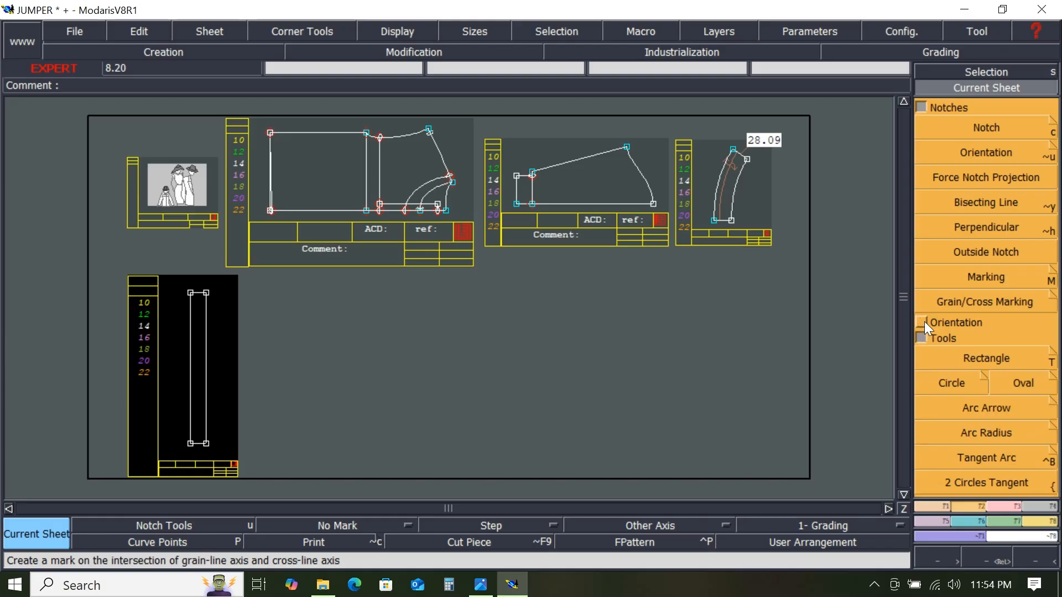
left_click(988, 360)
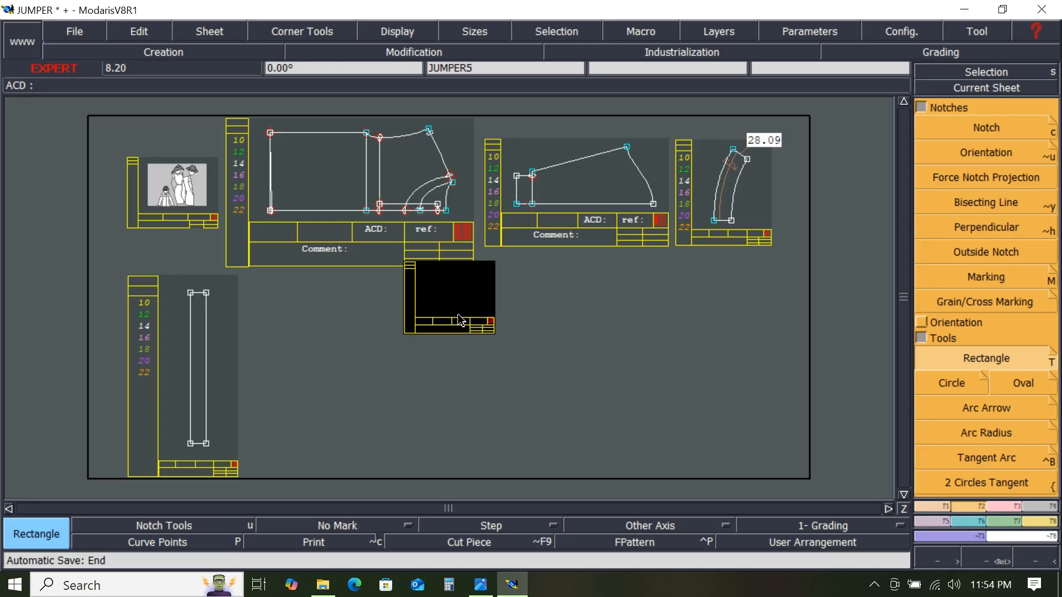
key("8")
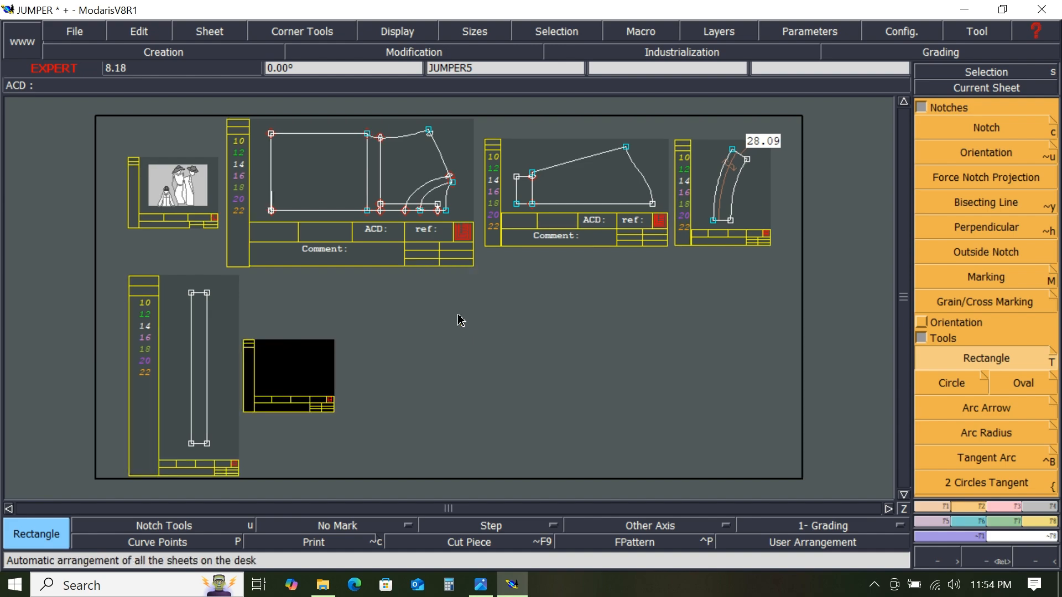
key("Home")
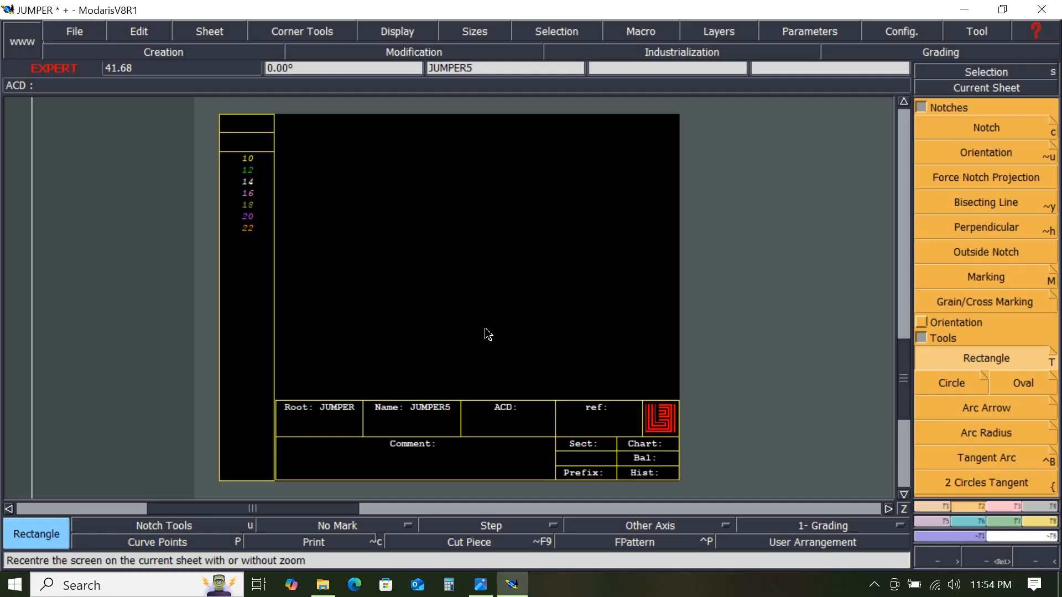
- Draw a rectangle 56.18 cm wide and 3.5 cm high on the new sheet, and rearrange all sheets
key("t")
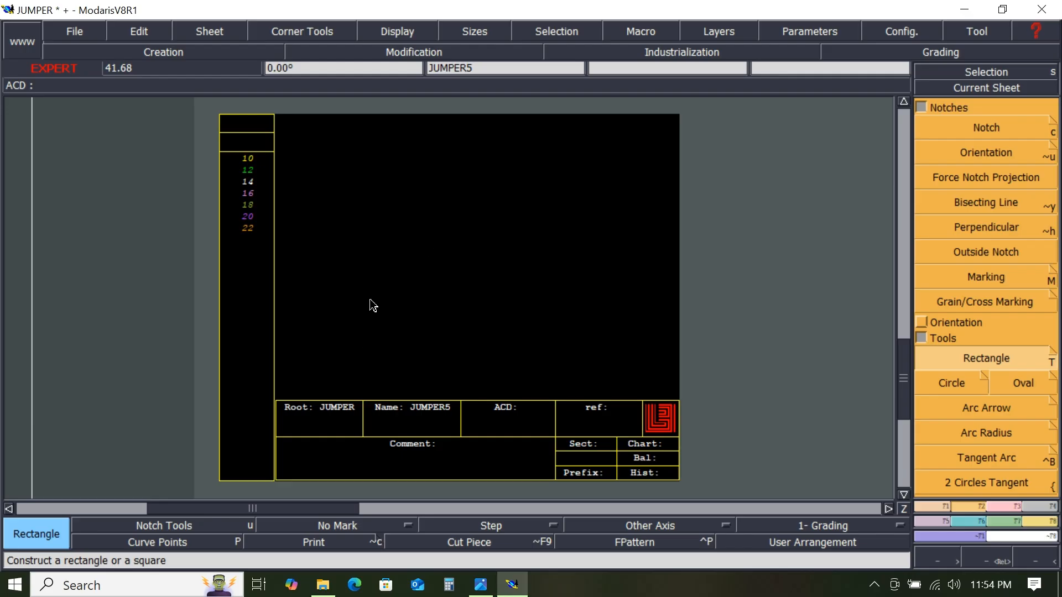
left_click(340, 268)
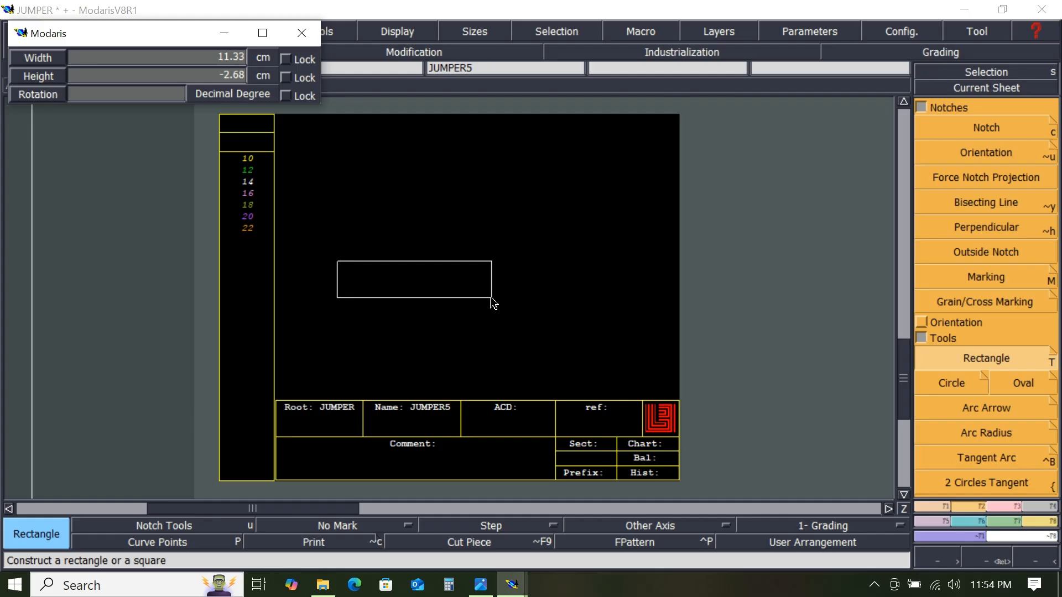
key("Down")
type("56.18")
key("Return")
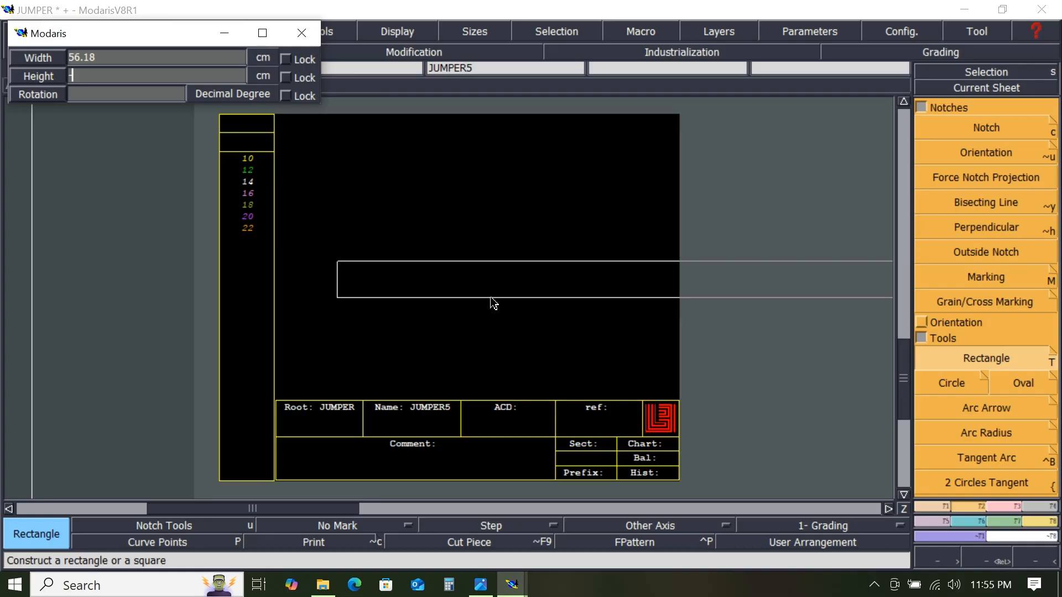
type("3.5")
key("Return")
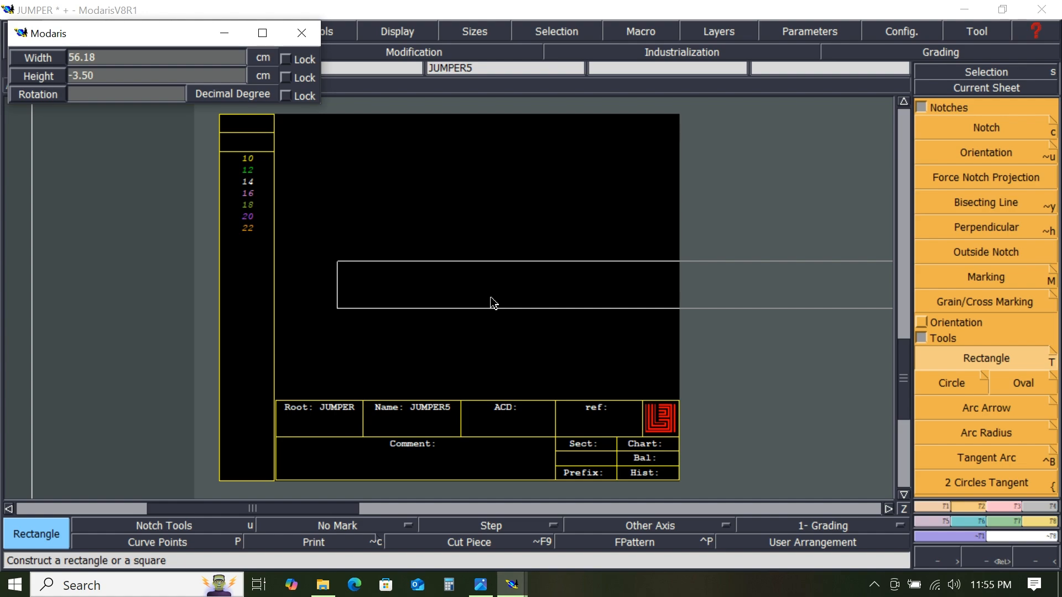
left_click(455, 229)
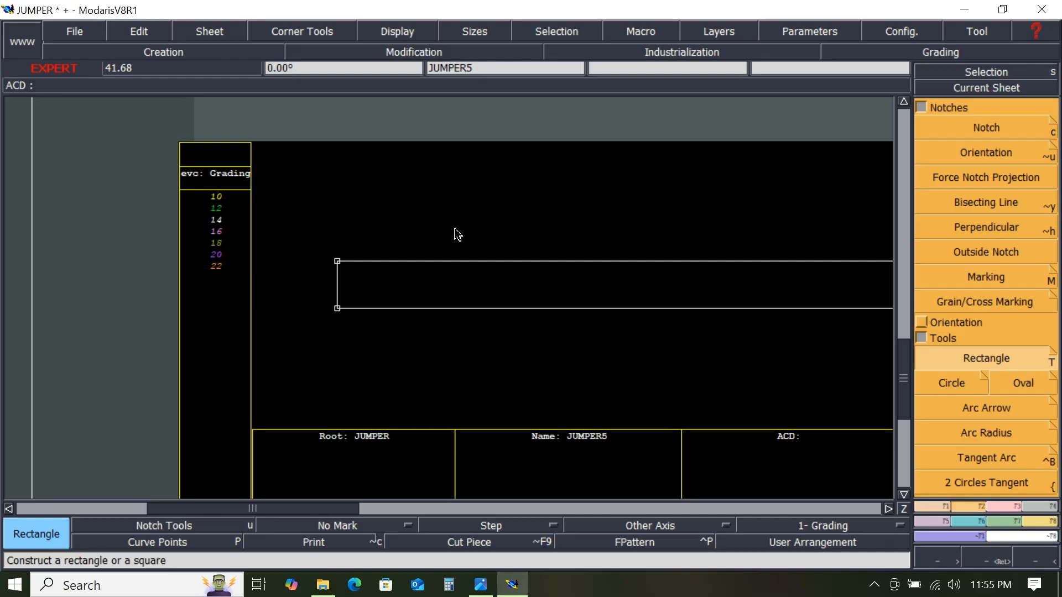
key("Home")
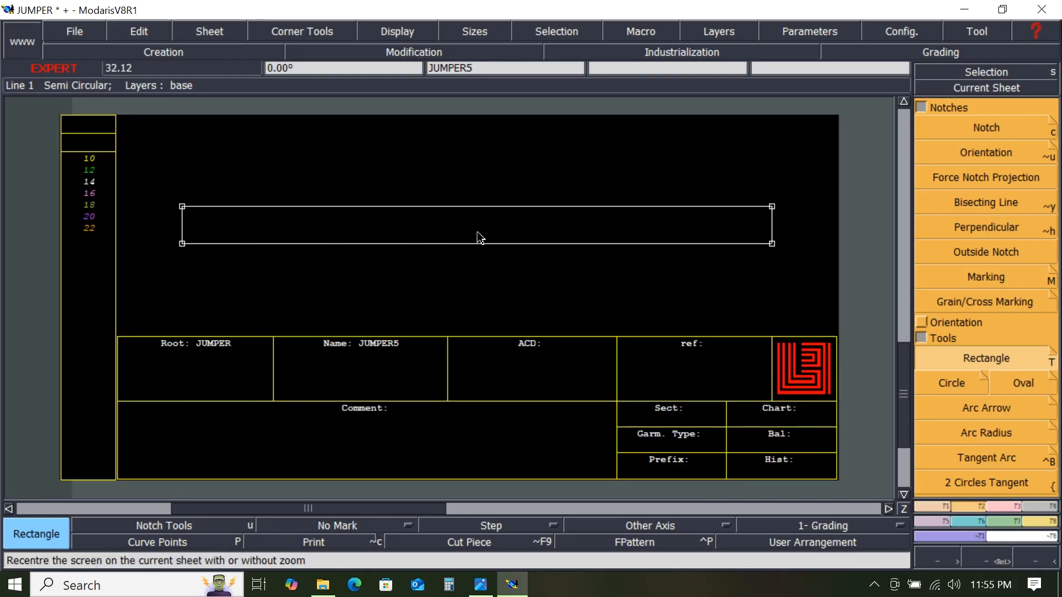
key("8")
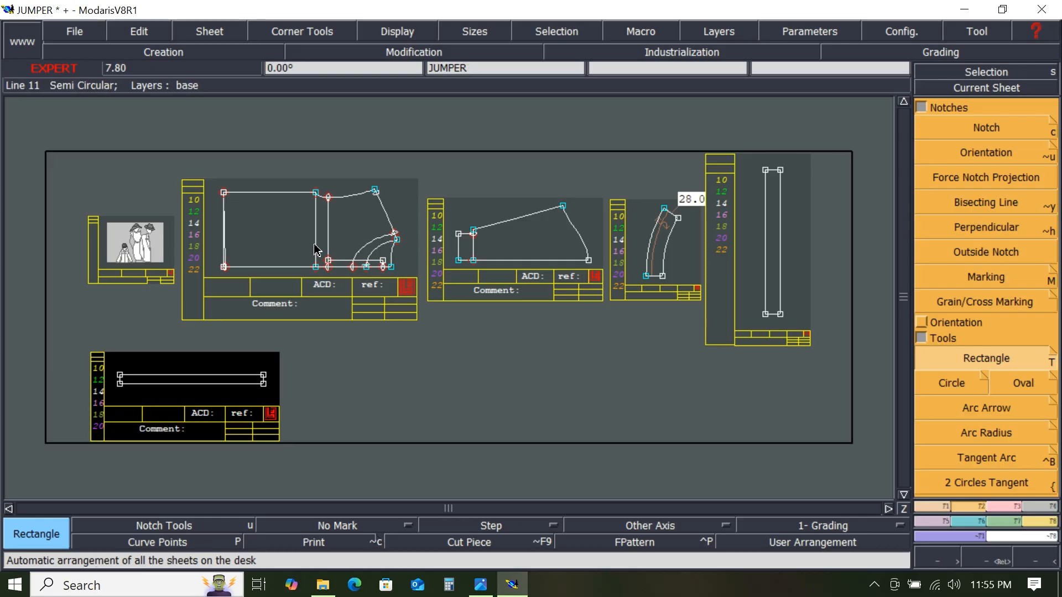
- Apply the JUMPER folder path to all access paths and confirm the settings
left_click(75, 31)
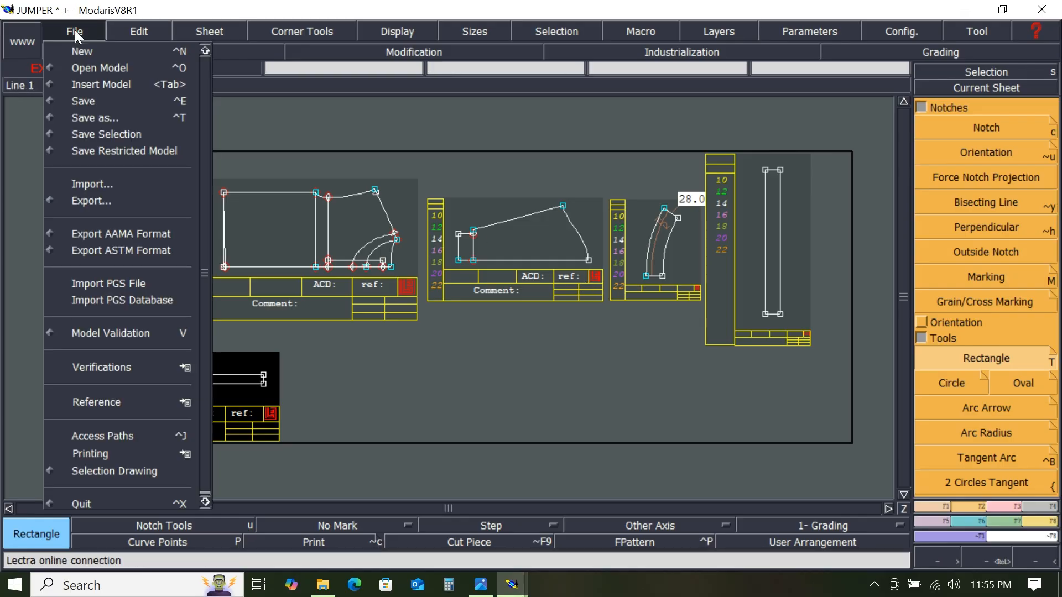
left_click(114, 437)
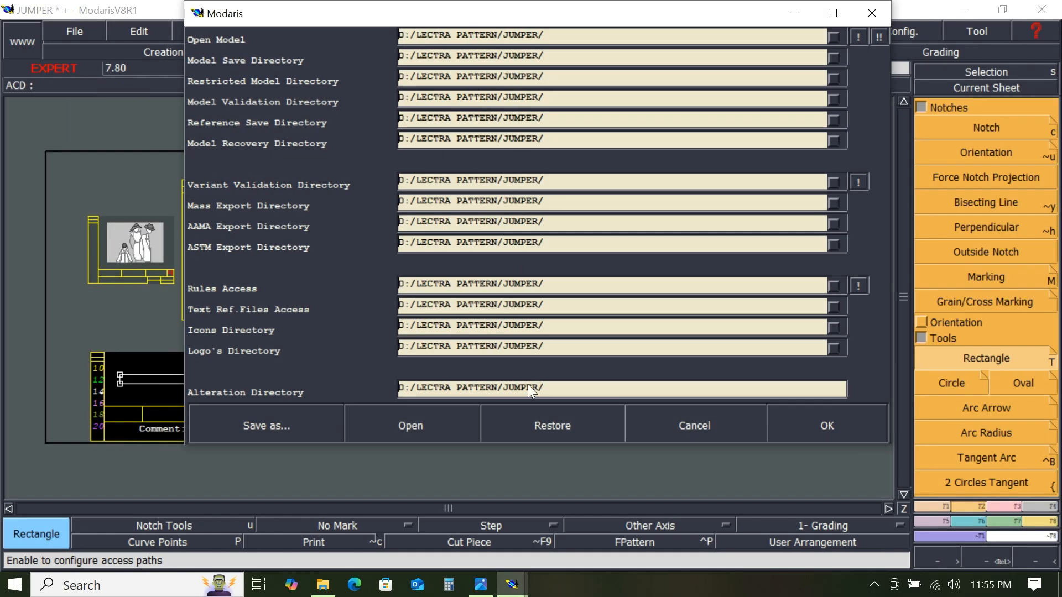
left_click(883, 38)
left_click(828, 424)
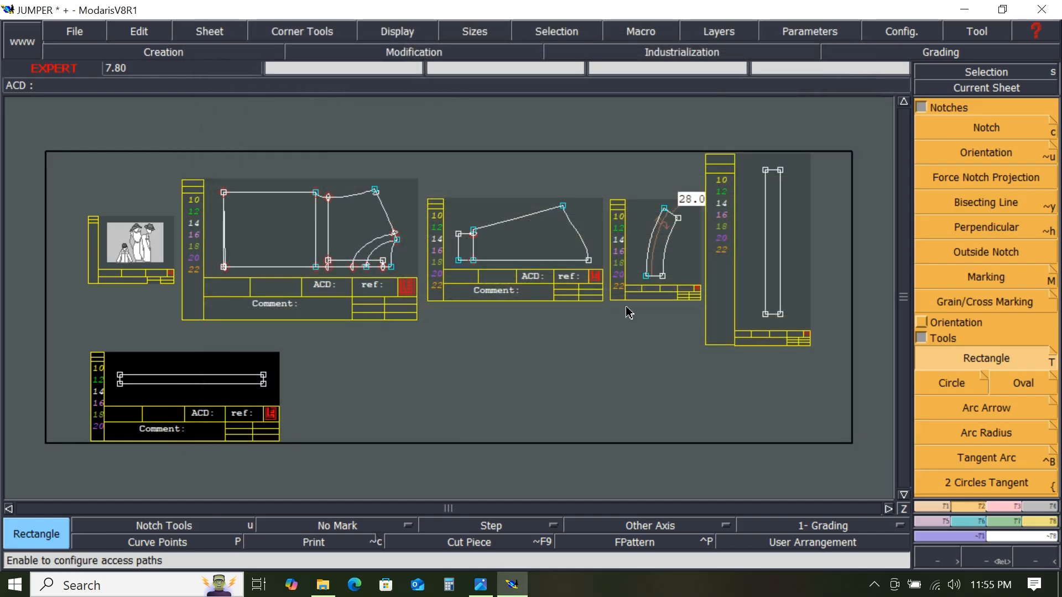
- Save the model, continuing past the existing-file warning
left_click(74, 33)
left_click(91, 102)
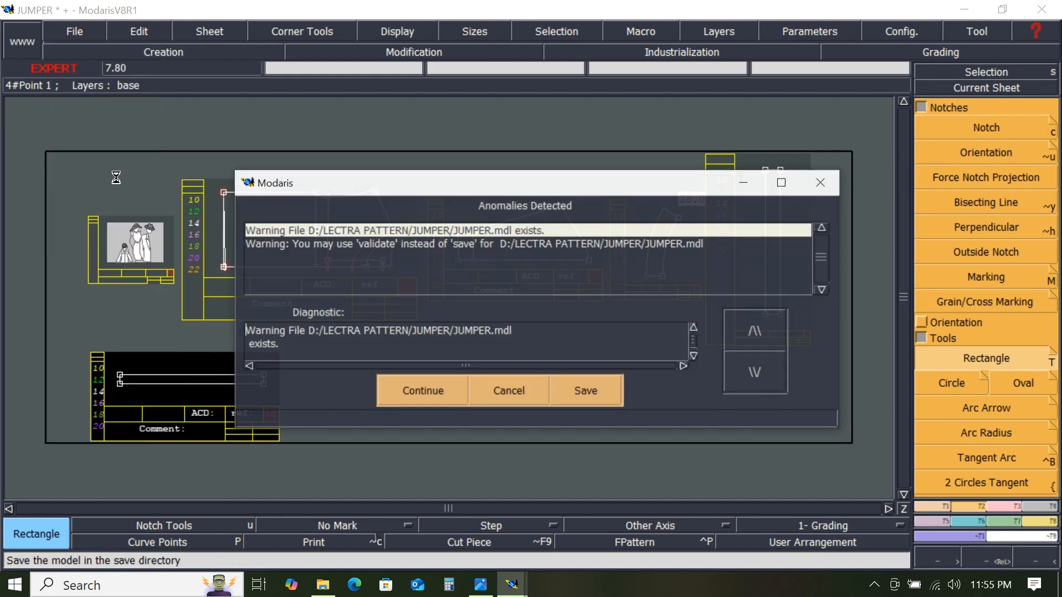
left_click(429, 382)
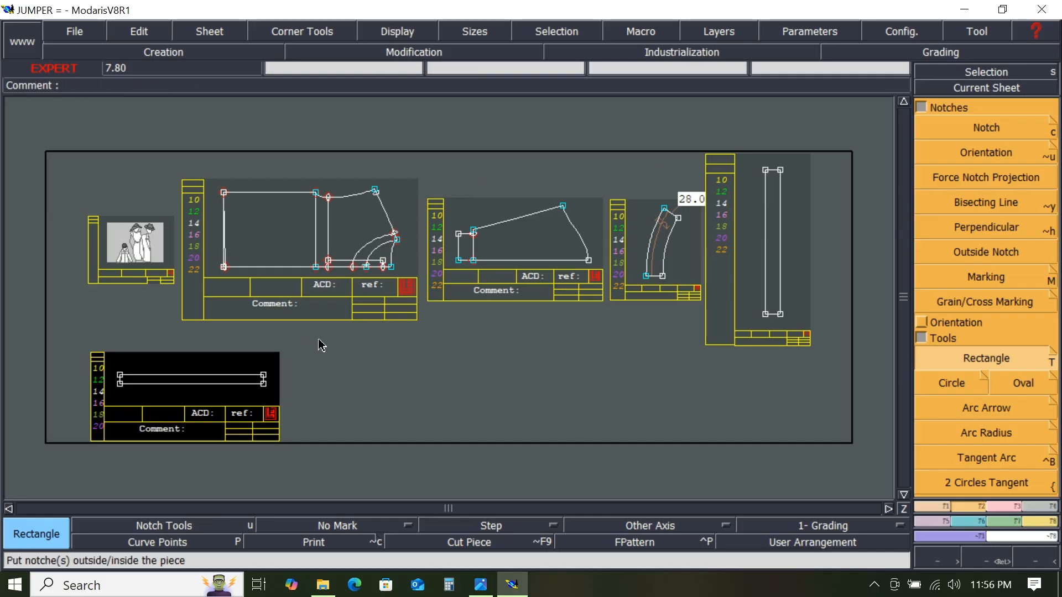
- Select all sheets and all sizes to view the graded curves, and recentre on the body piece
key("ctrl+a")
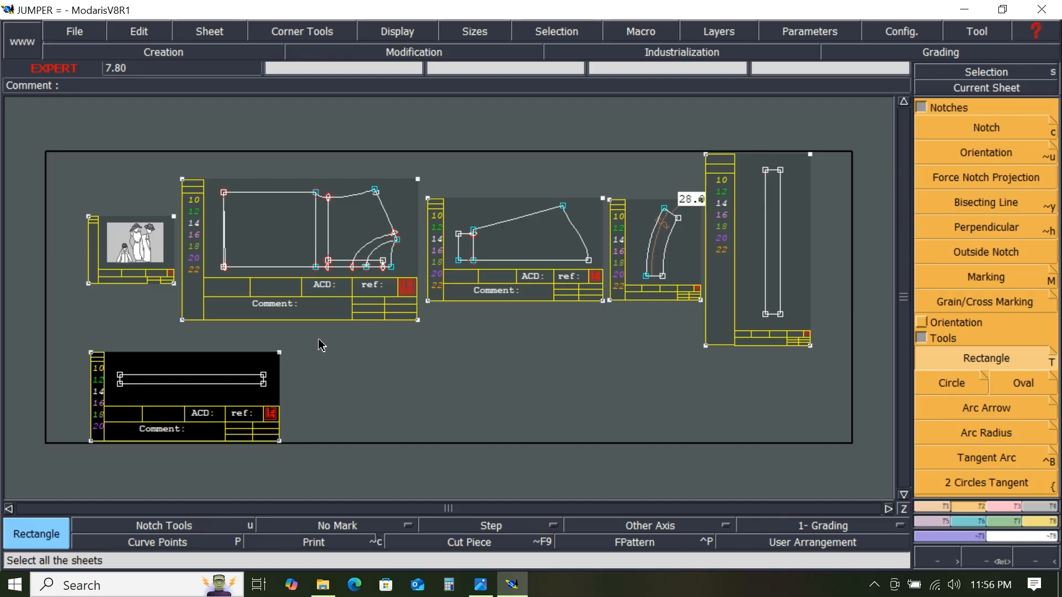
key("F9")
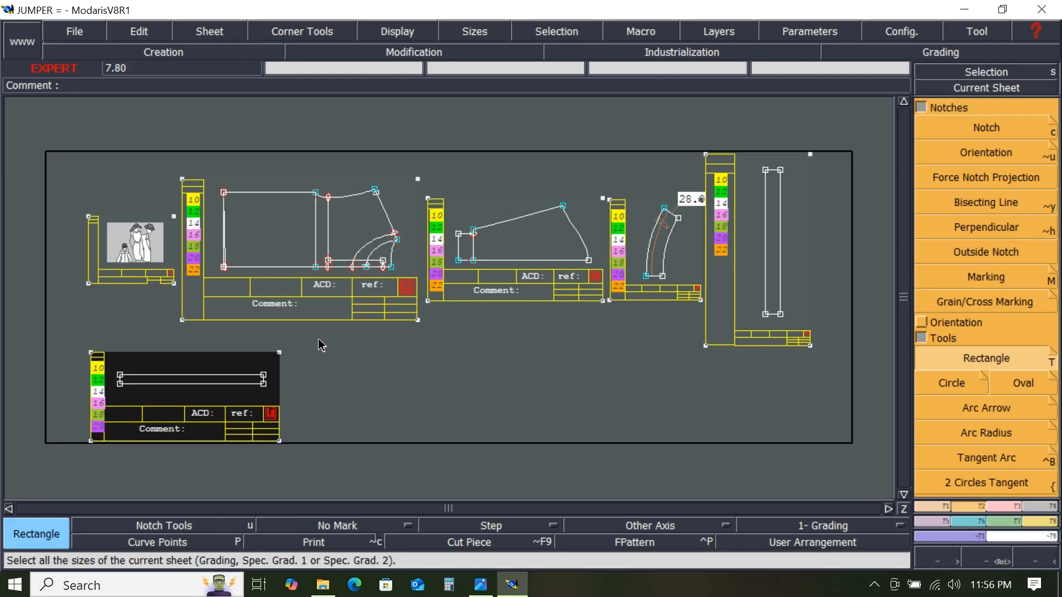
key("F10")
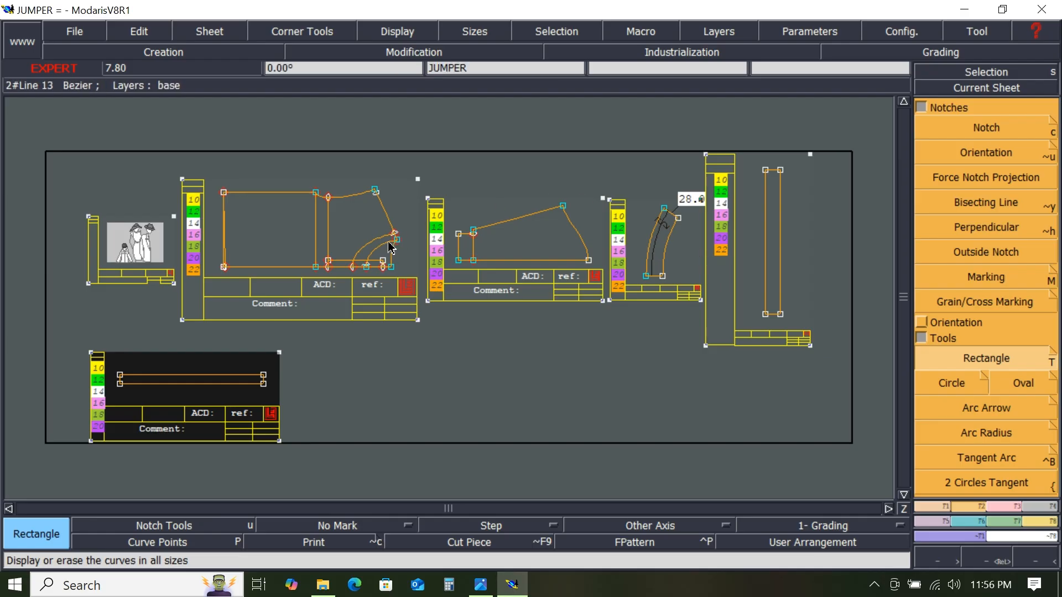
key("F10")
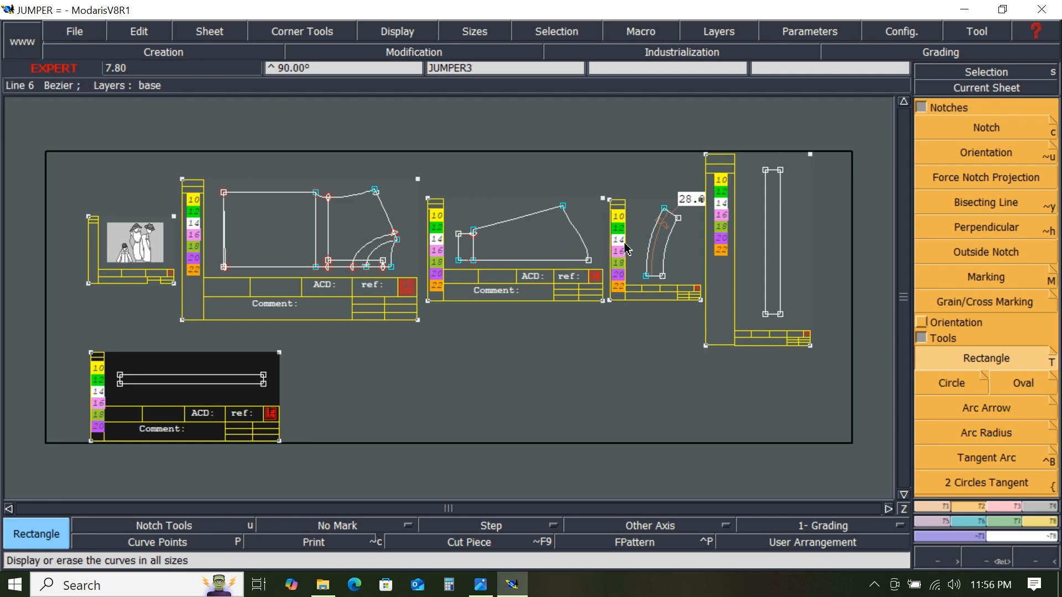
key("F9")
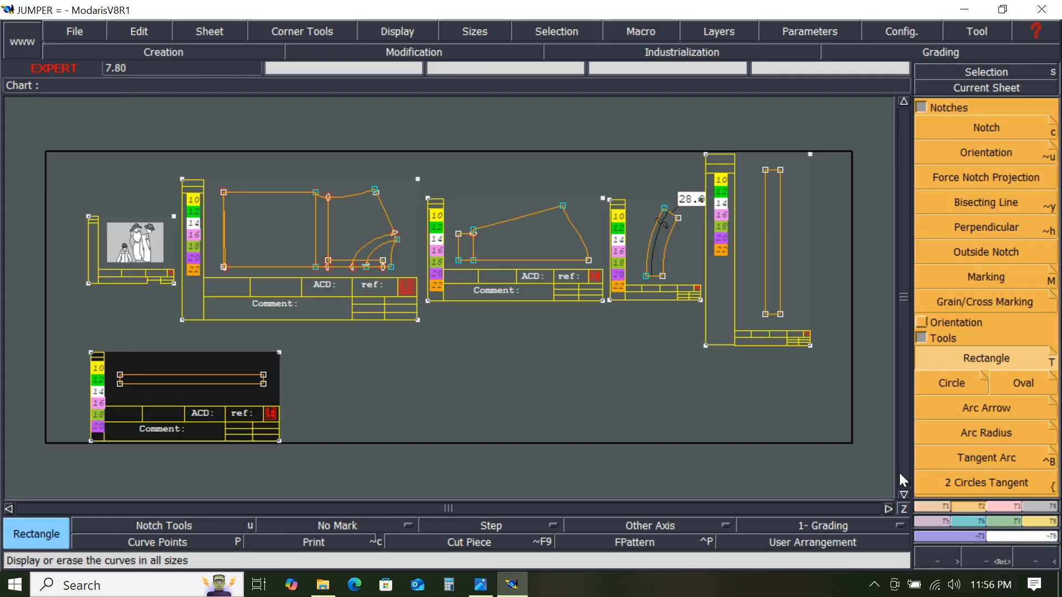
left_click(986, 88)
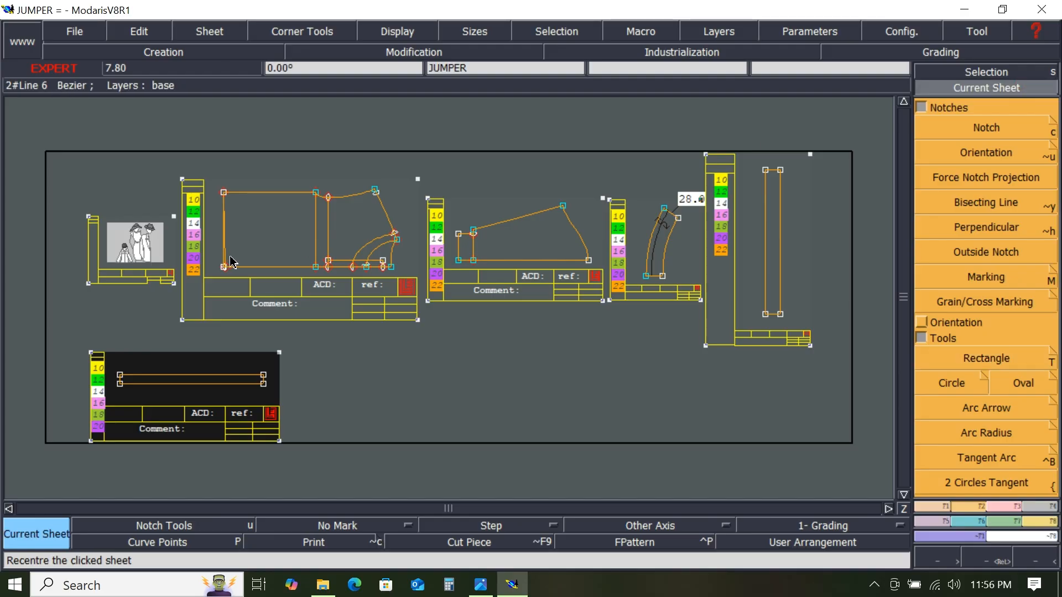
left_click(300, 244)
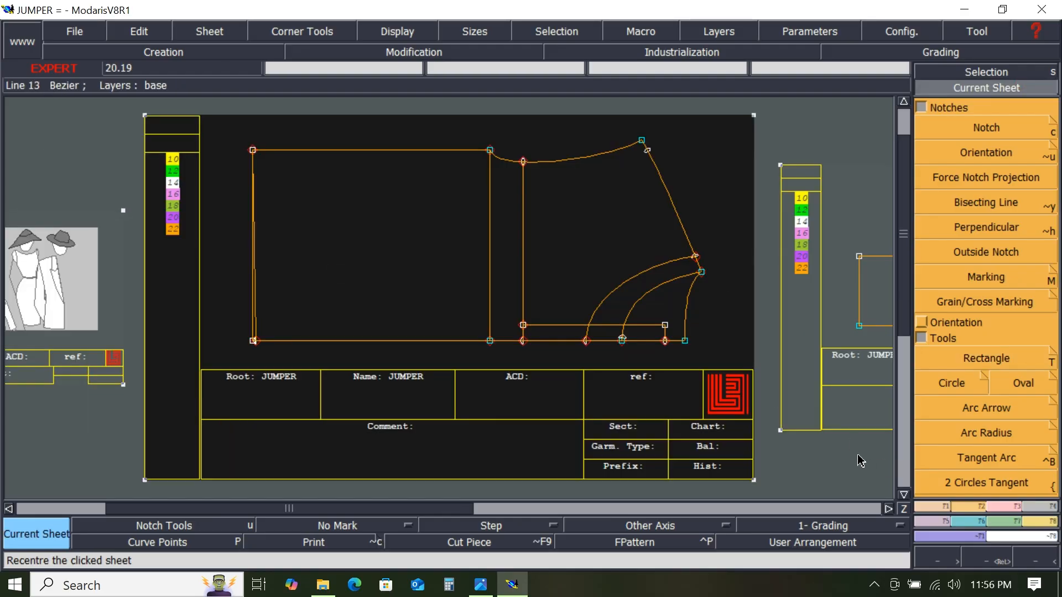
- Delete the small point on the body piece's upper slanted edge near the top corner
left_click(968, 522)
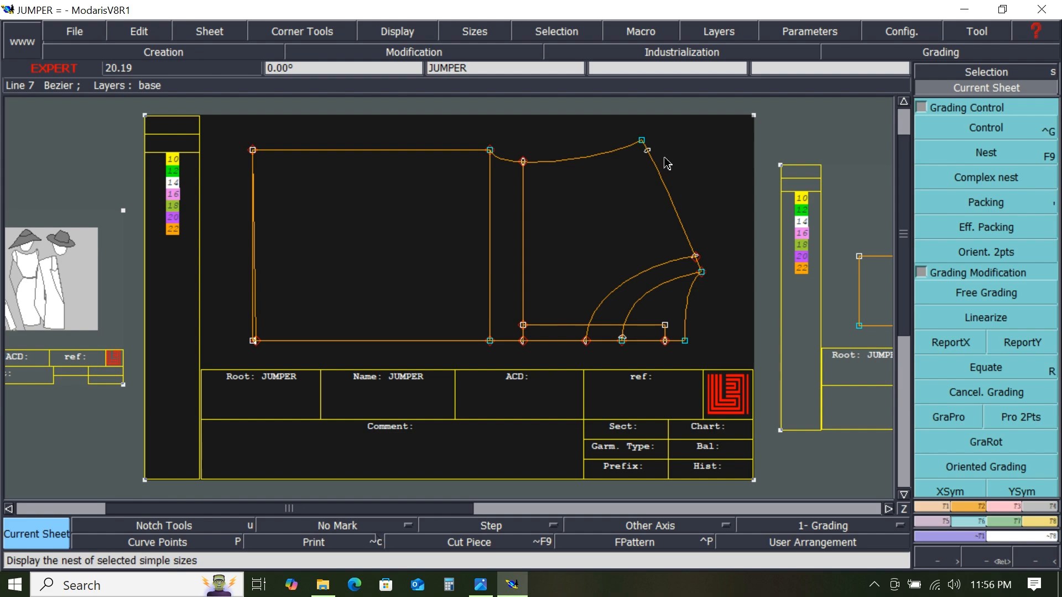
key("Delete")
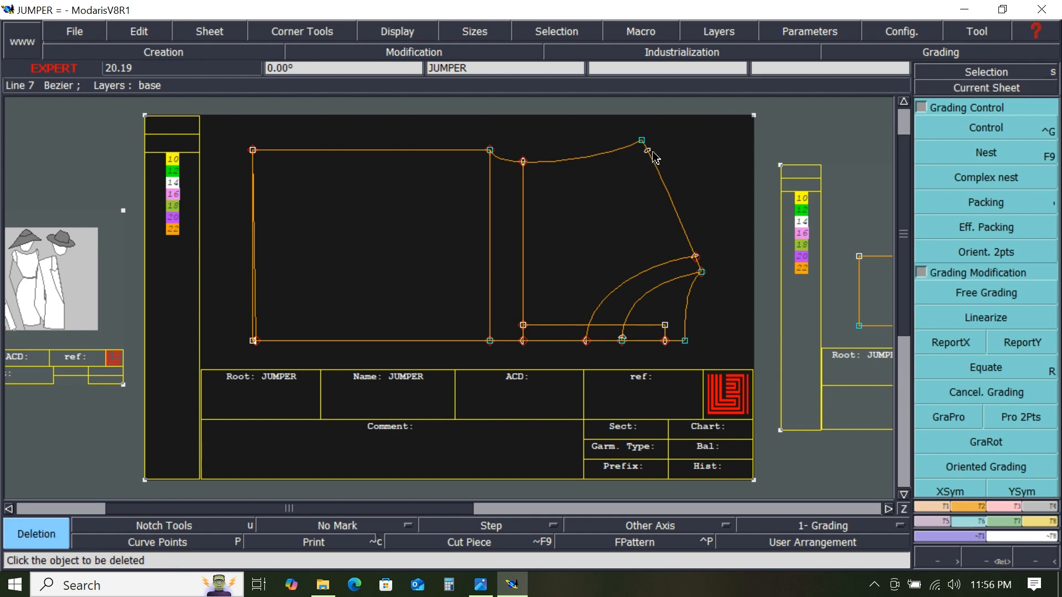
left_click(648, 153)
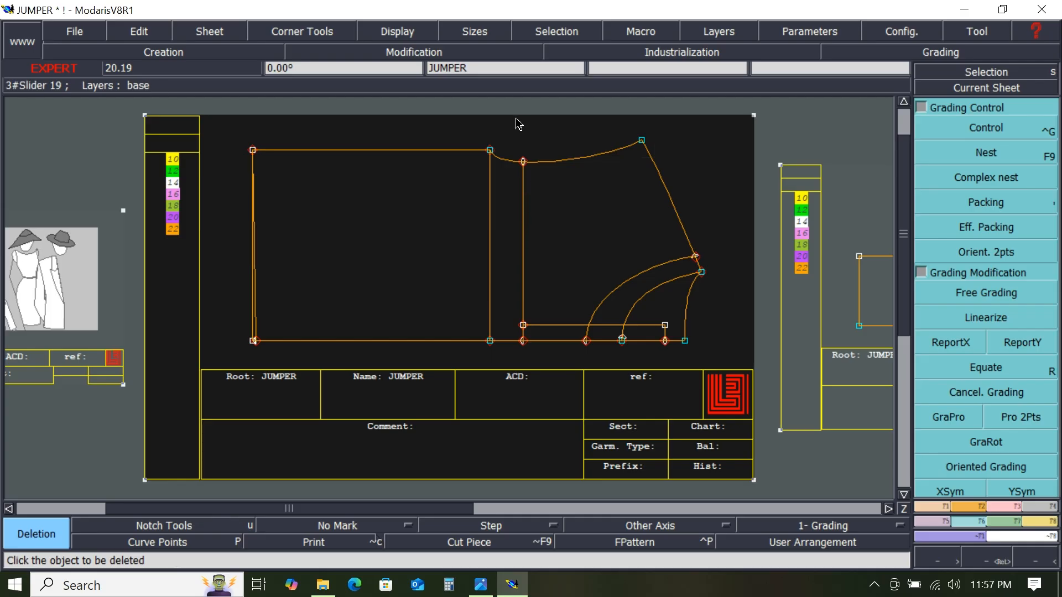
- Extend the inner vertical line of the body piece upward past the top curve with Len.Str.Line
left_click(1006, 505)
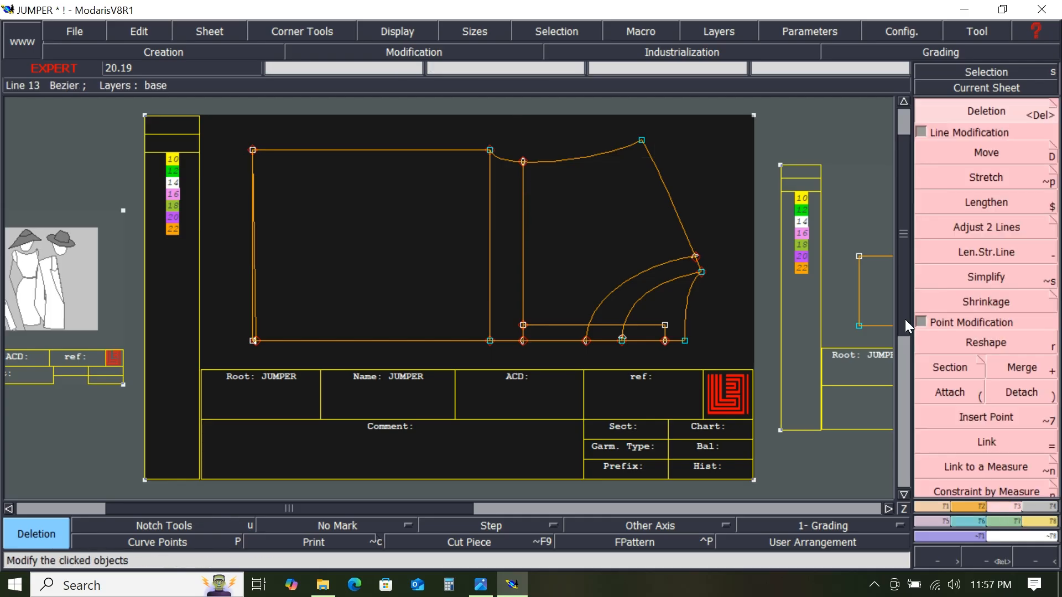
left_click(997, 250)
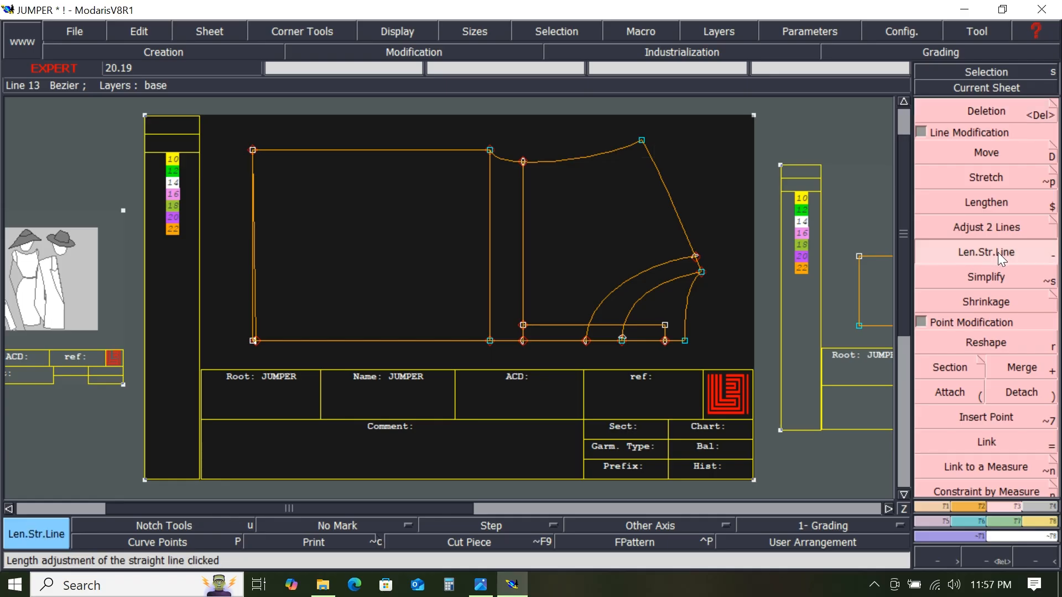
left_click(526, 210)
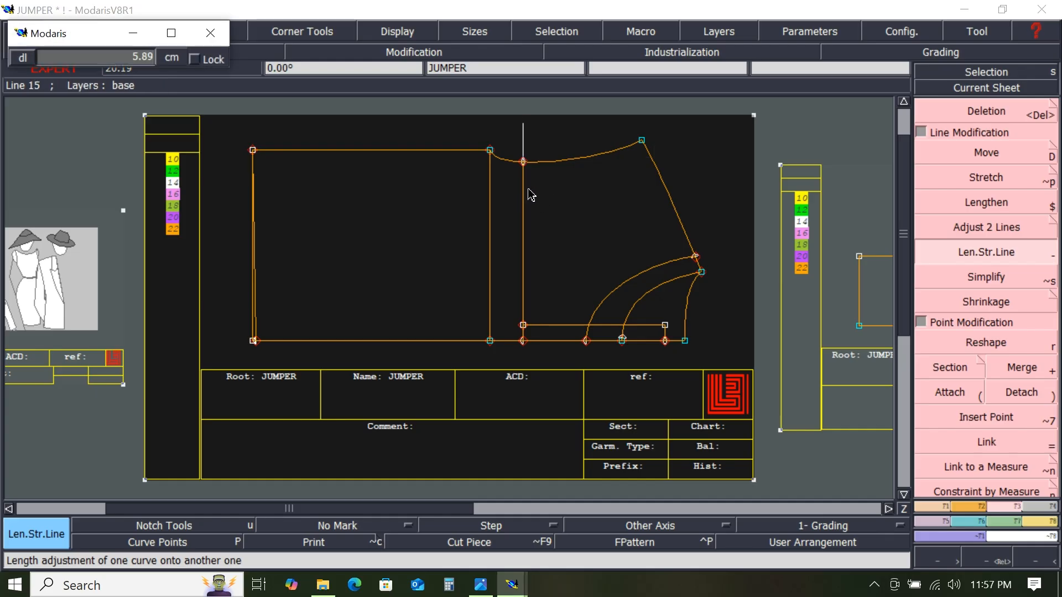
left_click(547, 131)
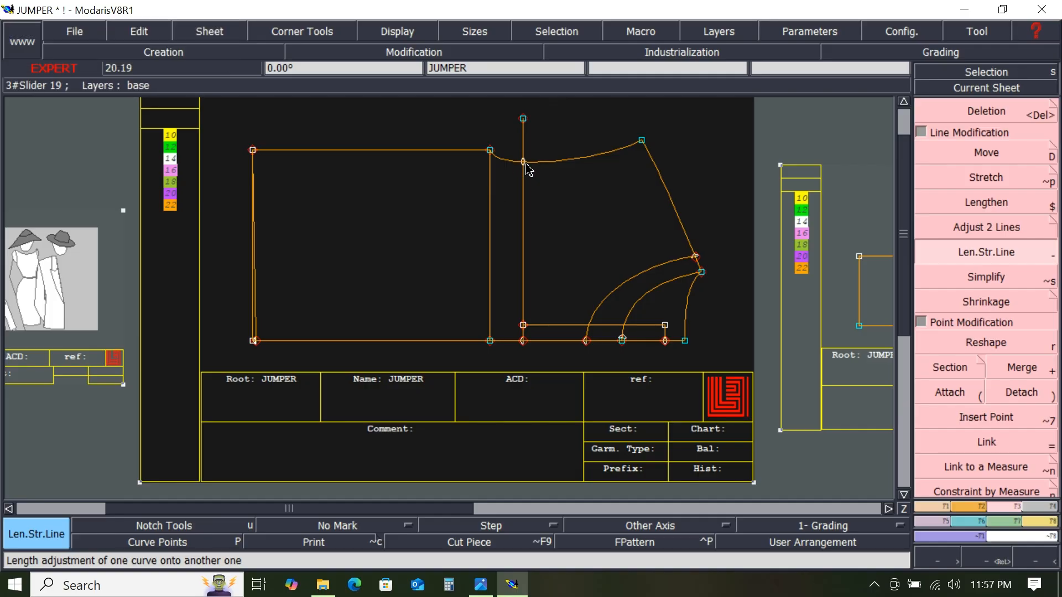
- Delete the point where the inner vertical line meets the top curve
key("Delete")
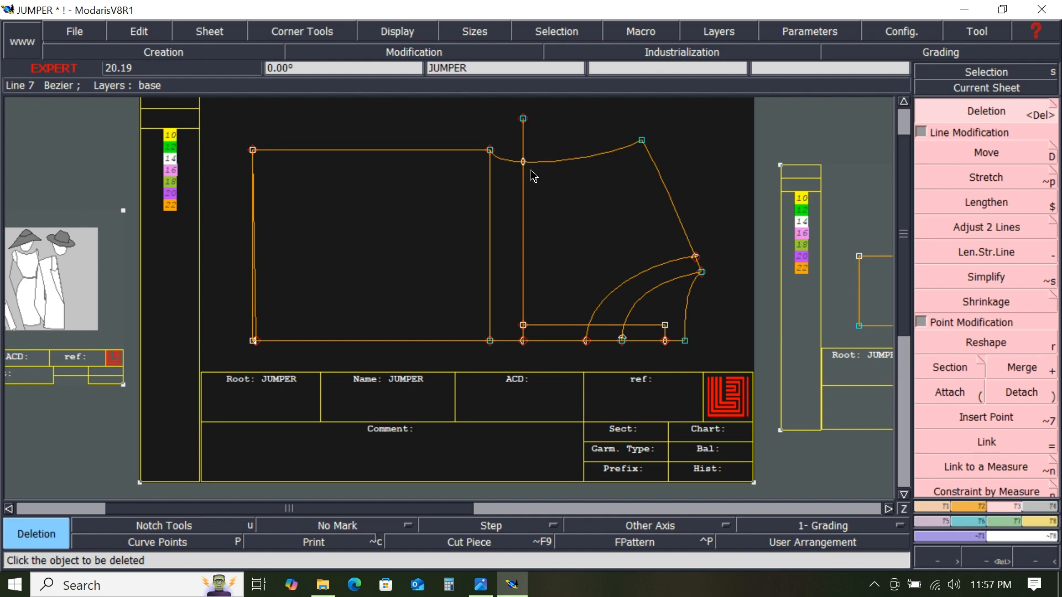
left_click(524, 165)
scroll(532, 159, "up", 2)
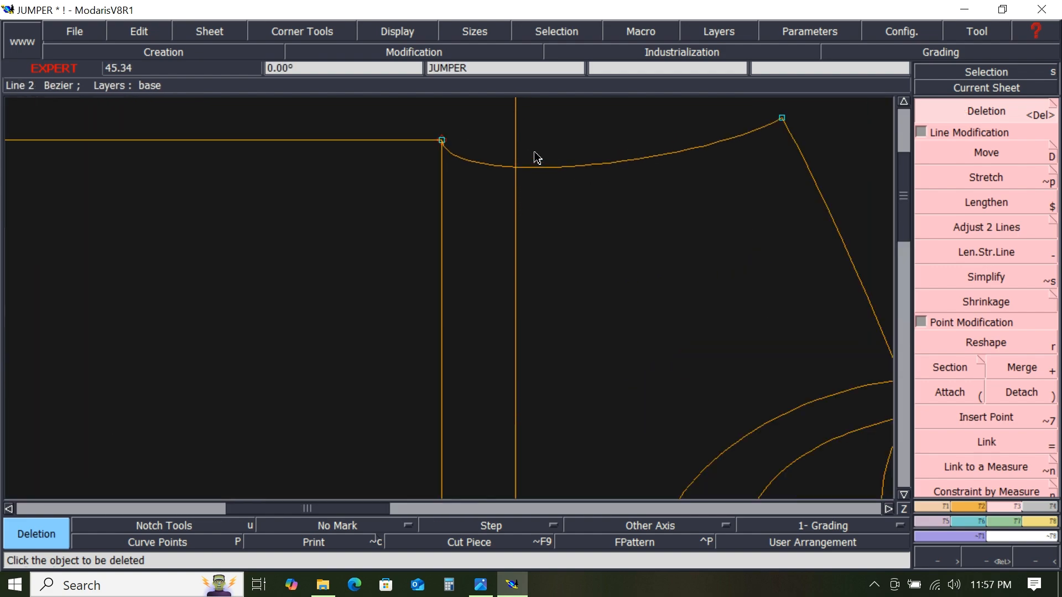
scroll(536, 157, "down", 2)
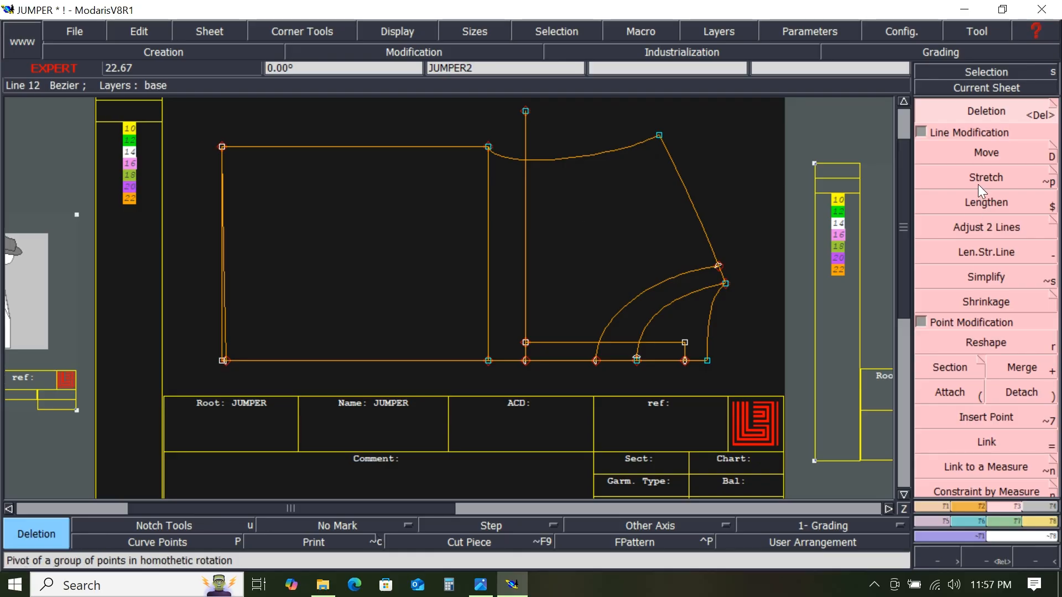
left_click(970, 520)
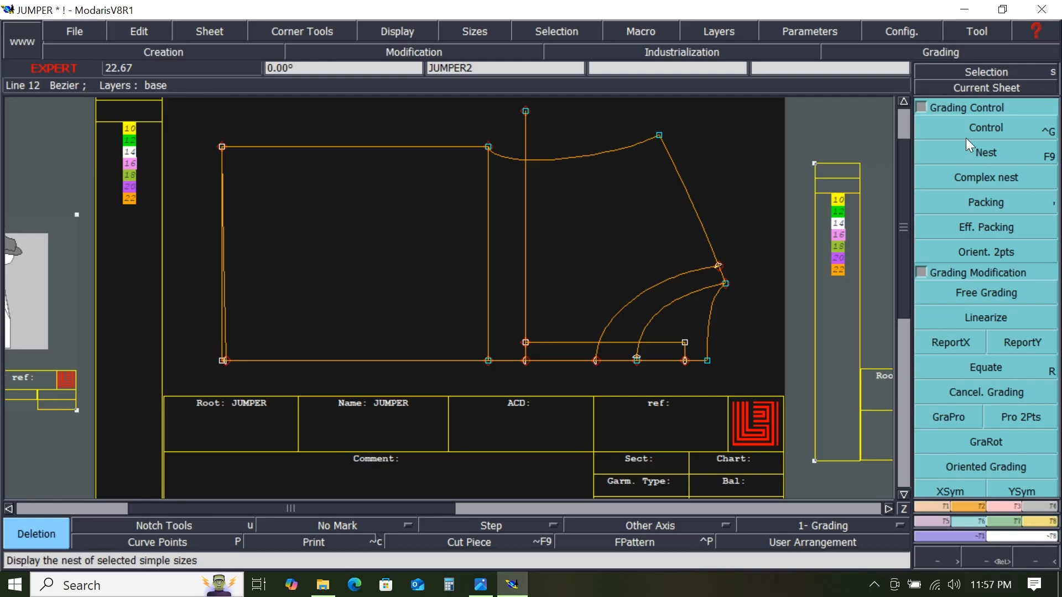
left_click(984, 126)
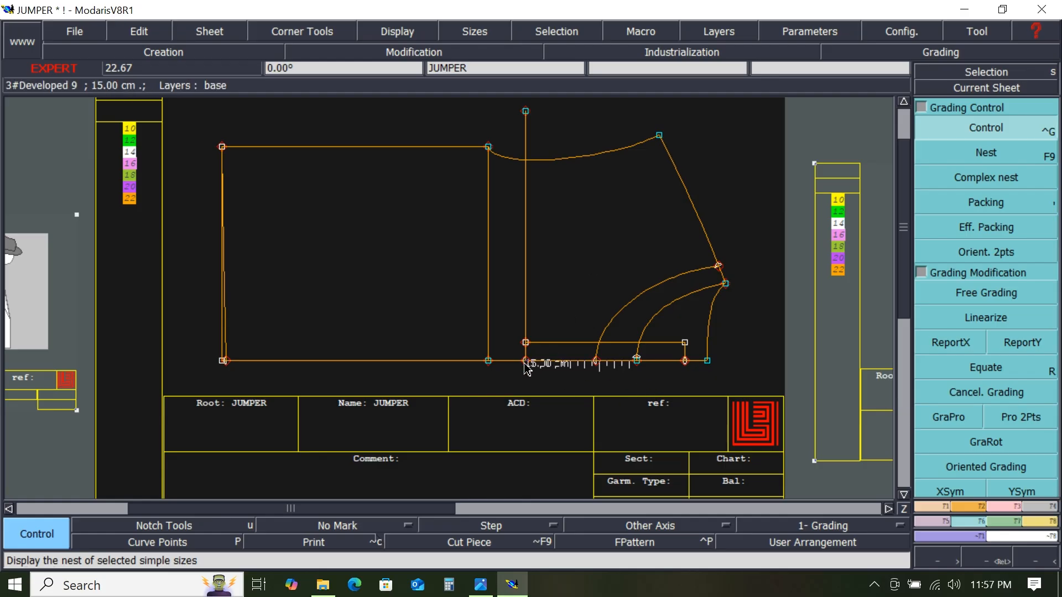
left_click(1007, 505)
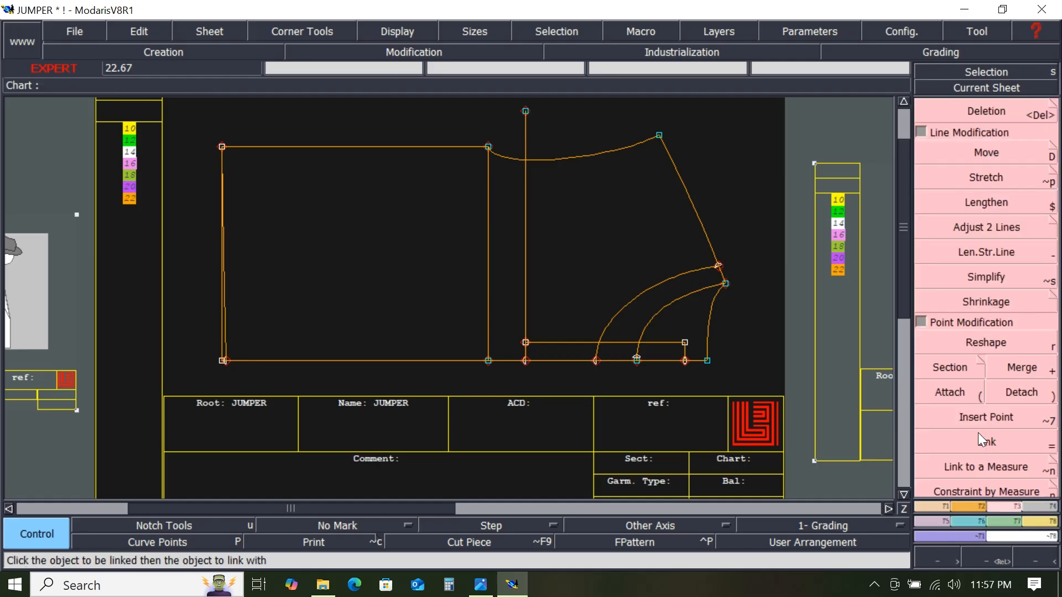
- Insert points on the body piece's bottom edge where the inner lines meet it and at the bottom-left corner
left_click(980, 415)
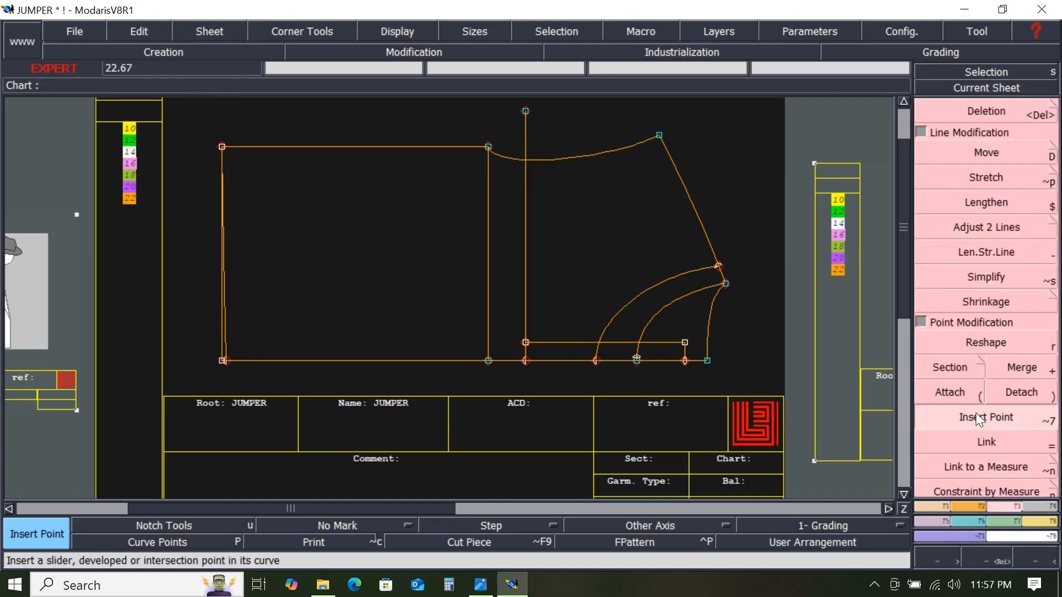
left_click(527, 362)
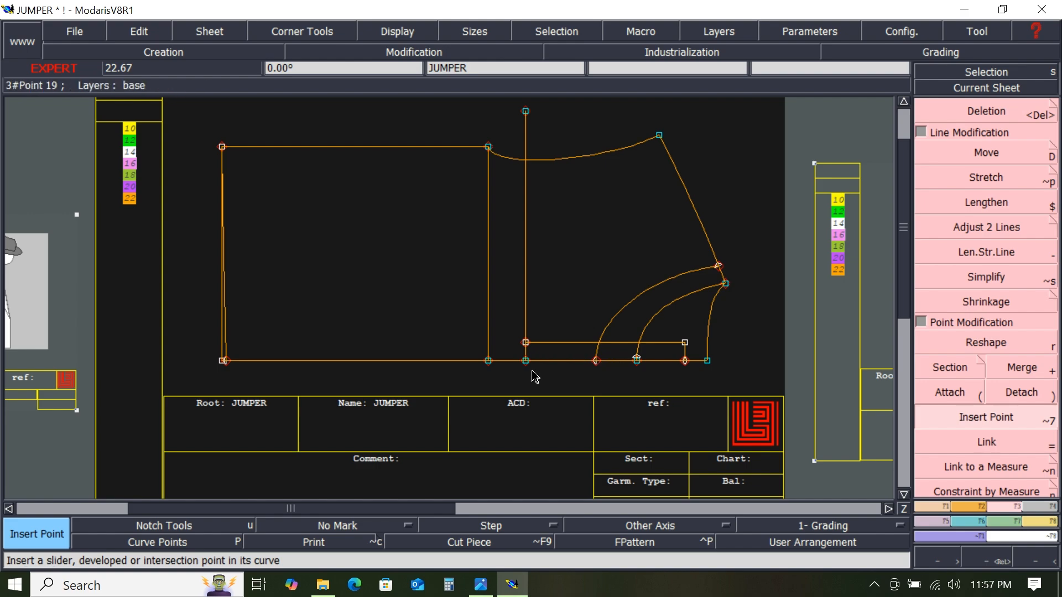
left_click(601, 367)
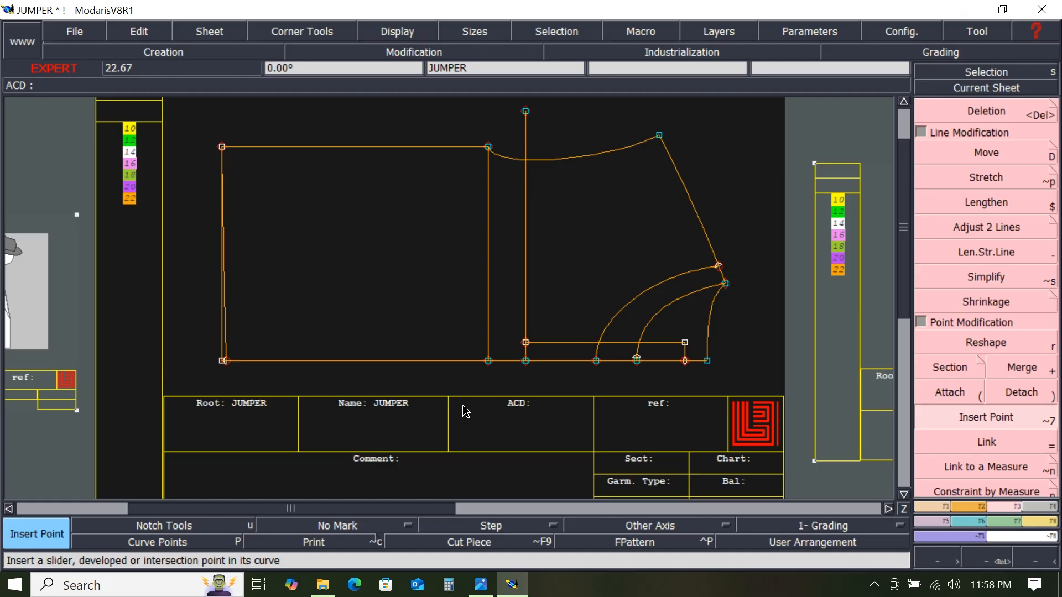
left_click(686, 363)
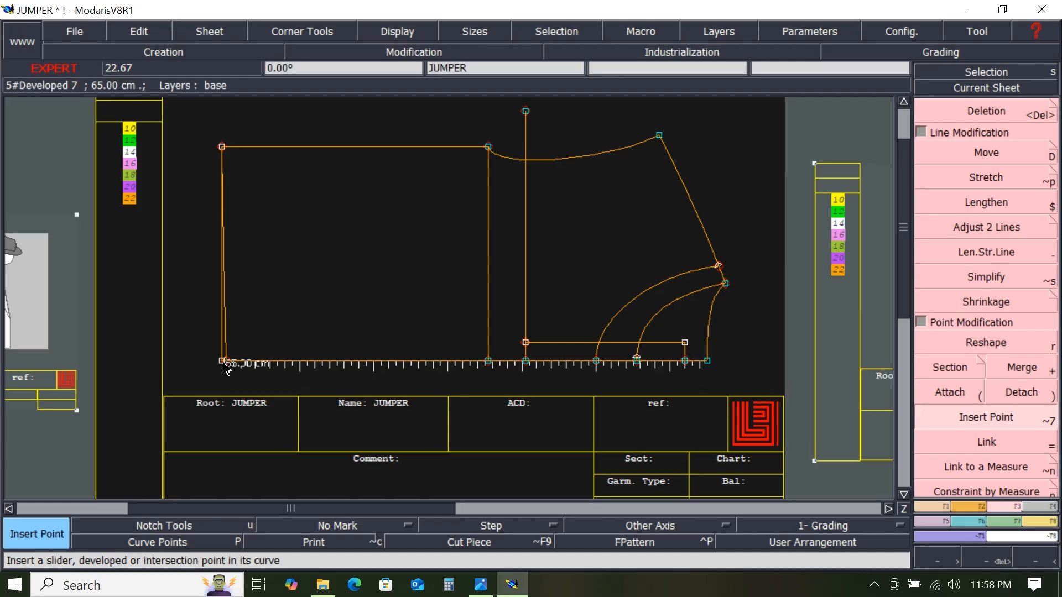
scroll(224, 364, "up", 2)
scroll(226, 364, "up", 2)
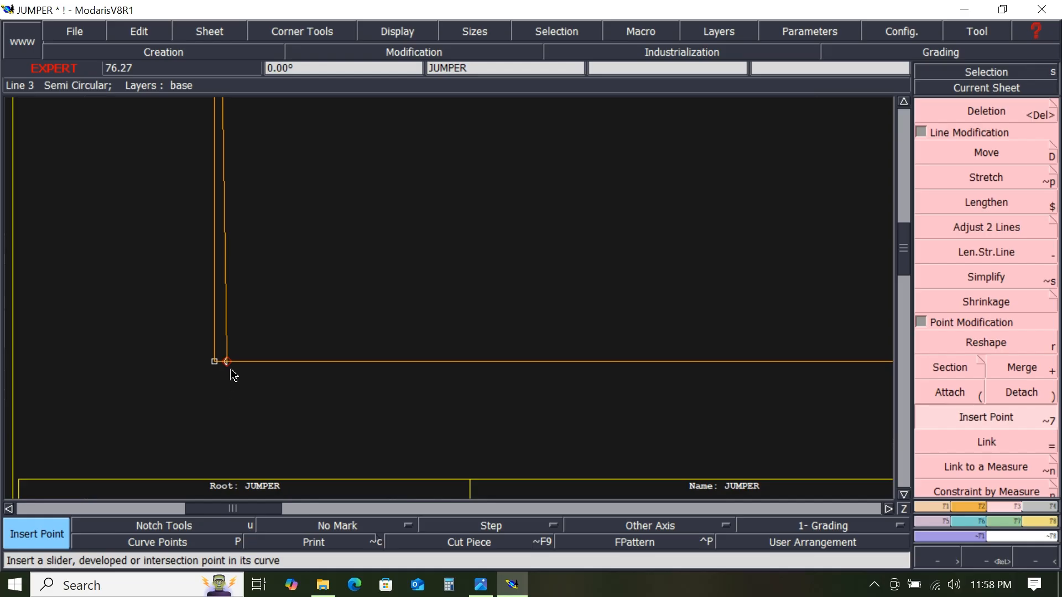
left_click(229, 364)
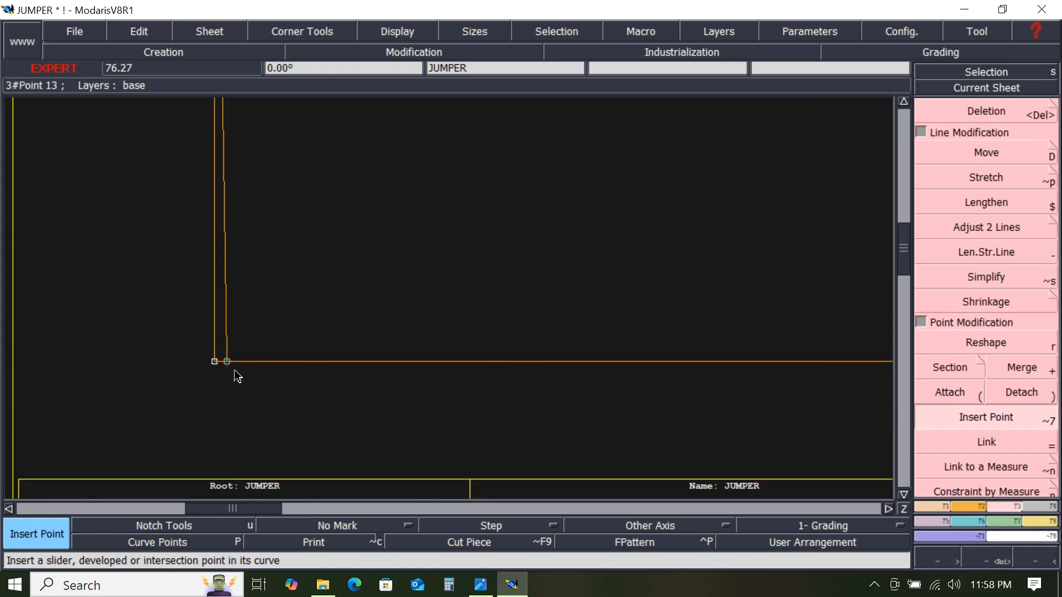
scroll(542, 377, "down", 2)
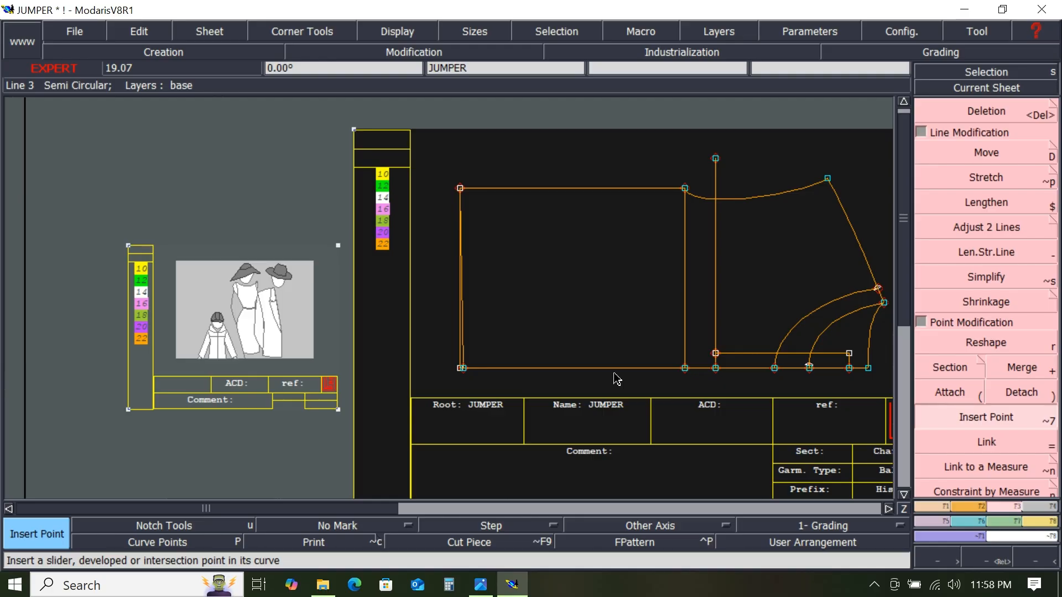
scroll(701, 336, "up", 1)
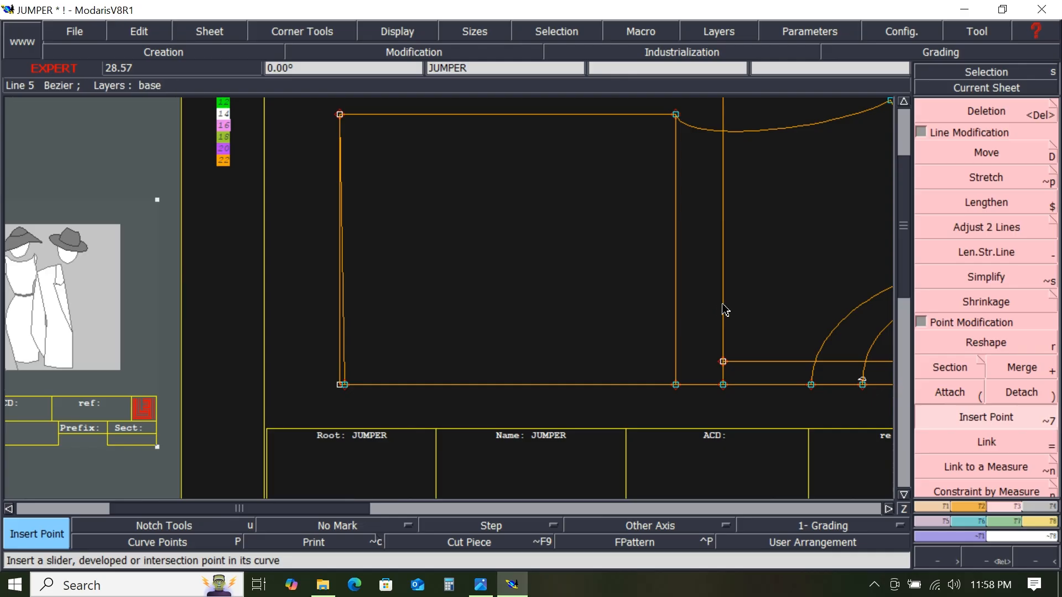
scroll(725, 307, "down", 1)
scroll(830, 268, "up", 1)
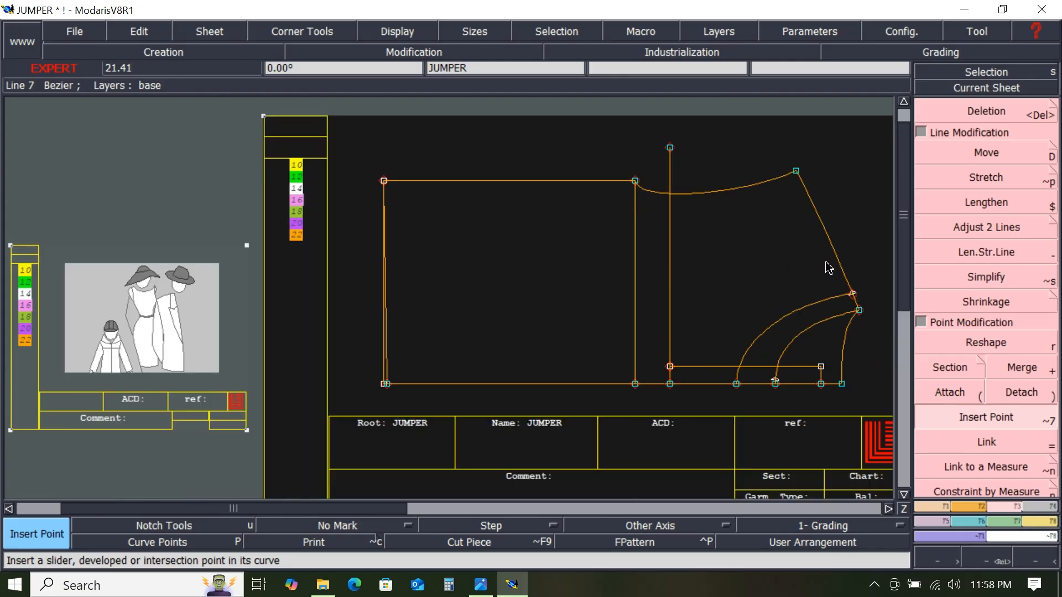
- Open the grading table of the body piece's top-right corner point and consult the spec sheet grades
left_click(974, 522)
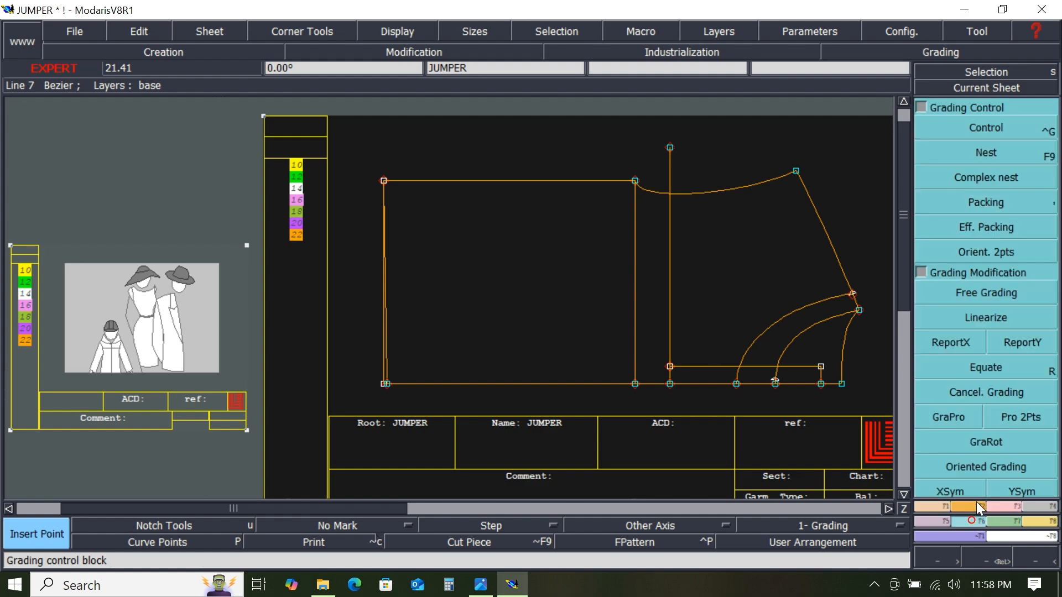
left_click(988, 128)
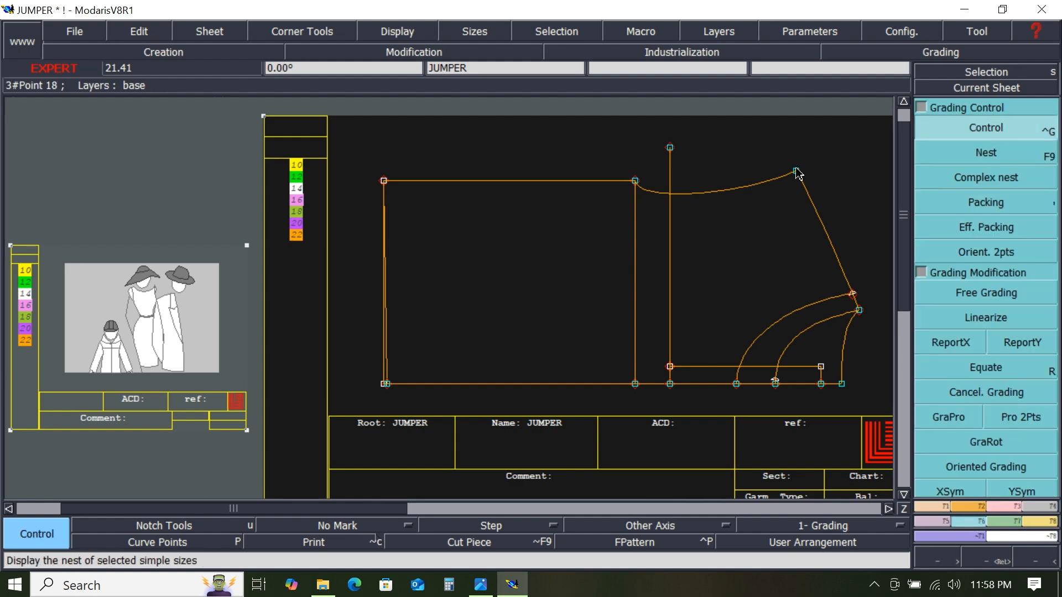
left_click(797, 173)
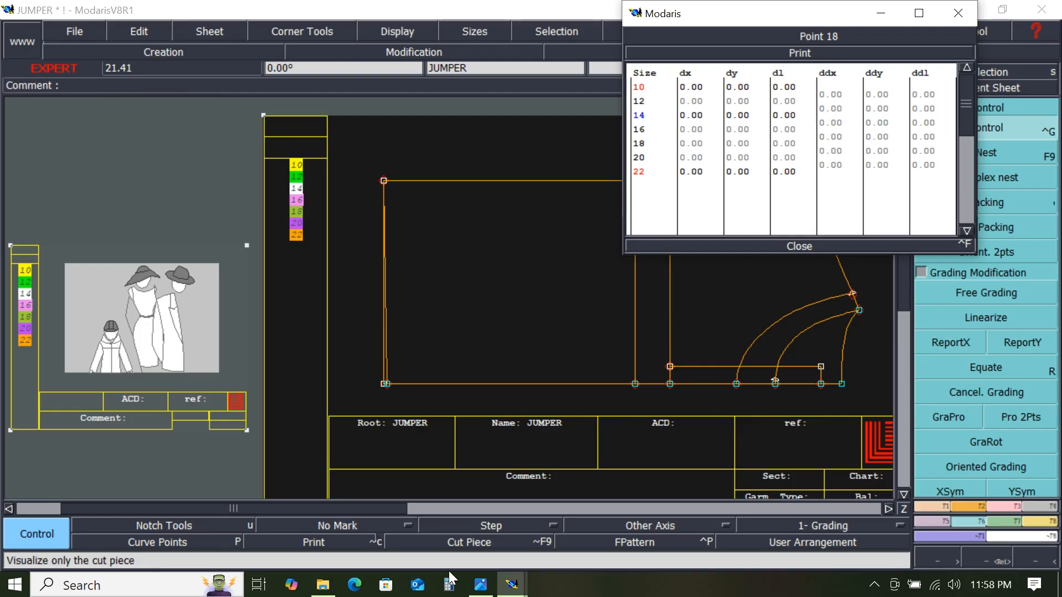
left_click(479, 586)
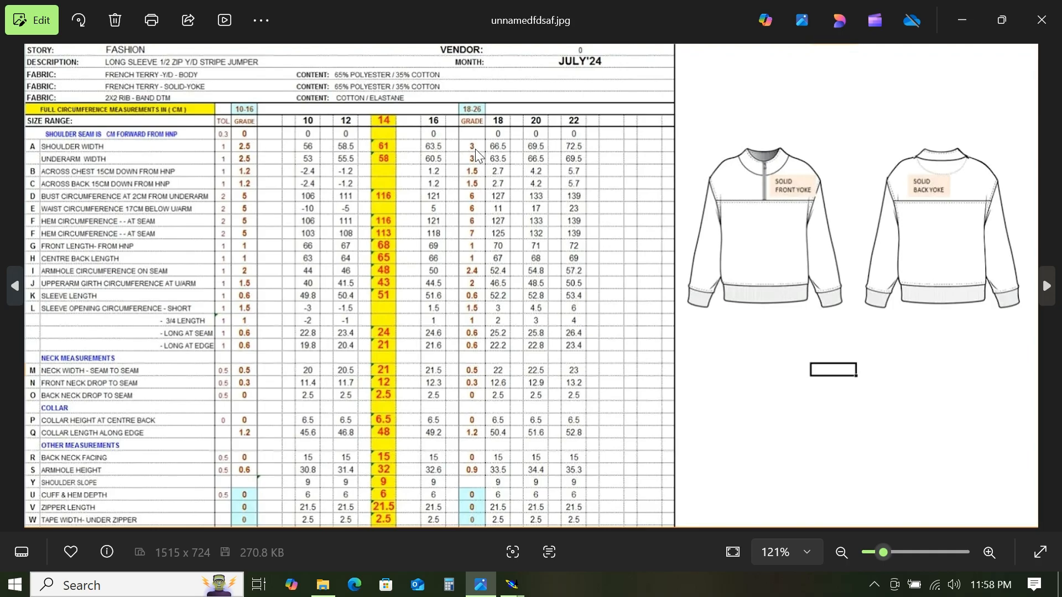
left_click(964, 20)
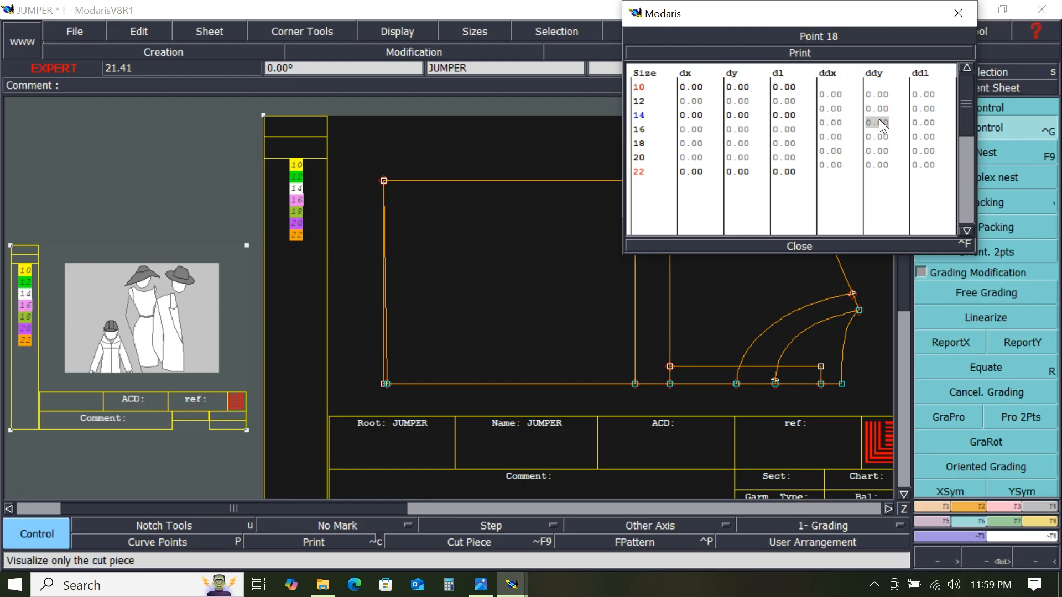
- Grade the top-right corner point vertically by 1.25 cm per size step from size 10 to 16
left_click_drag(875, 92, 875, 91)
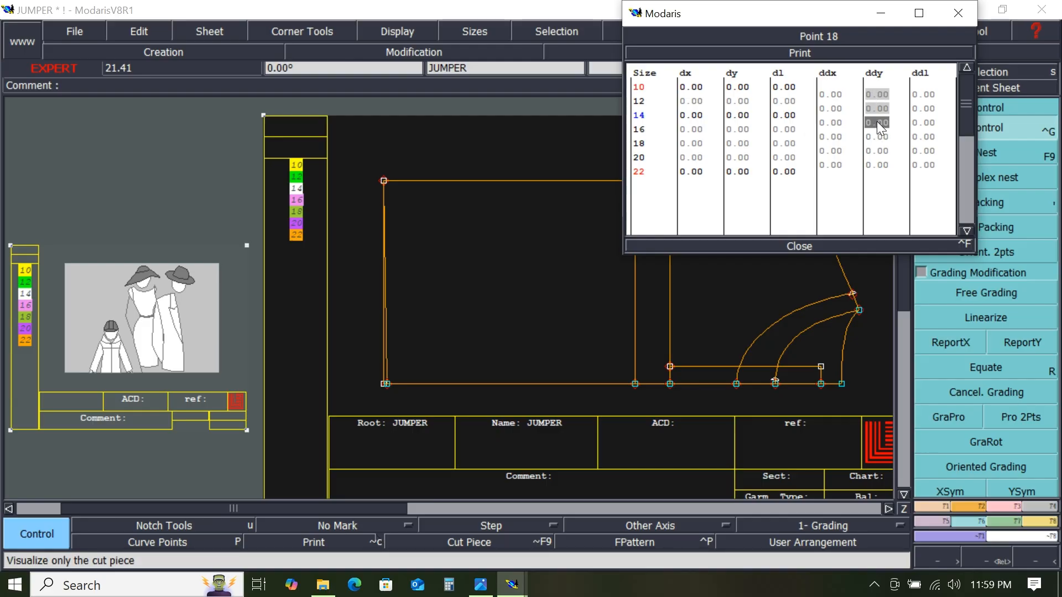
type("1.25")
key("Return")
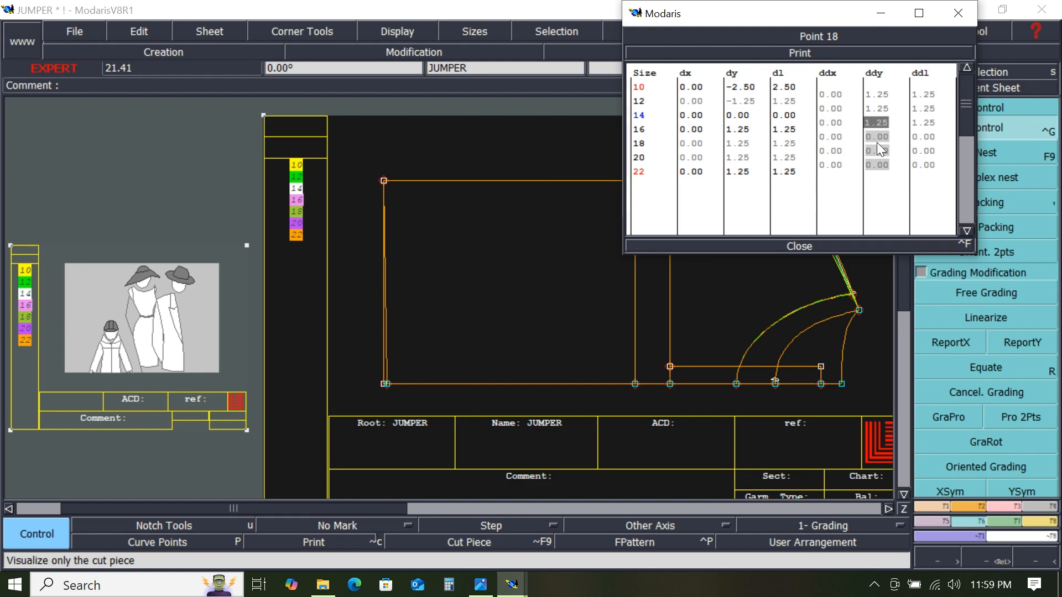
- Grade the same corner point vertically by 1.5 cm per size step from size 16 to 22 and close the table
left_click(883, 177)
left_click(881, 168, "shift")
left_click_drag(880, 169, 884, 176)
type("1.5")
key("Return")
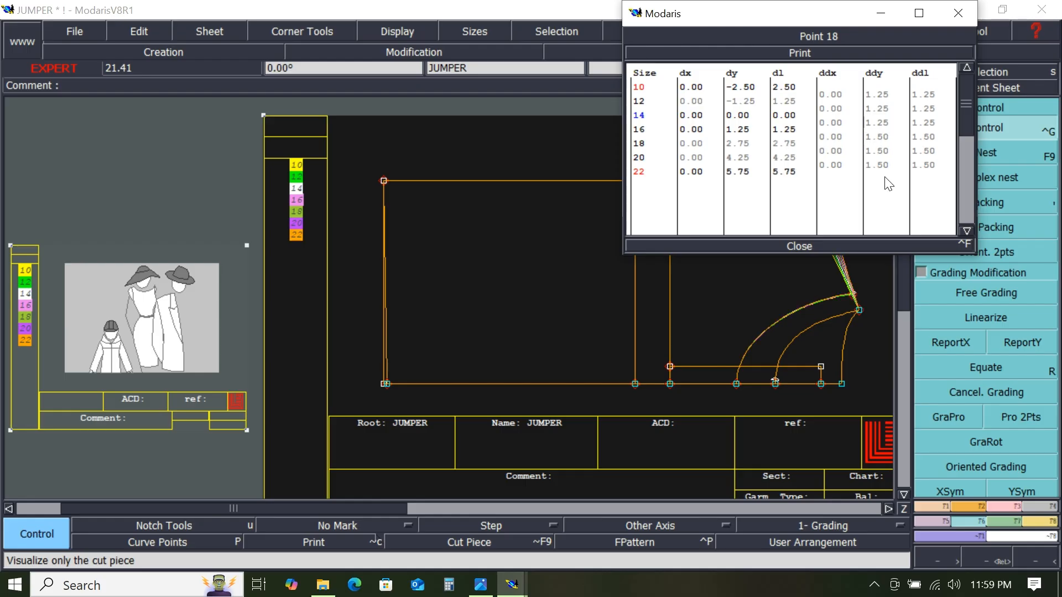
left_click(799, 244)
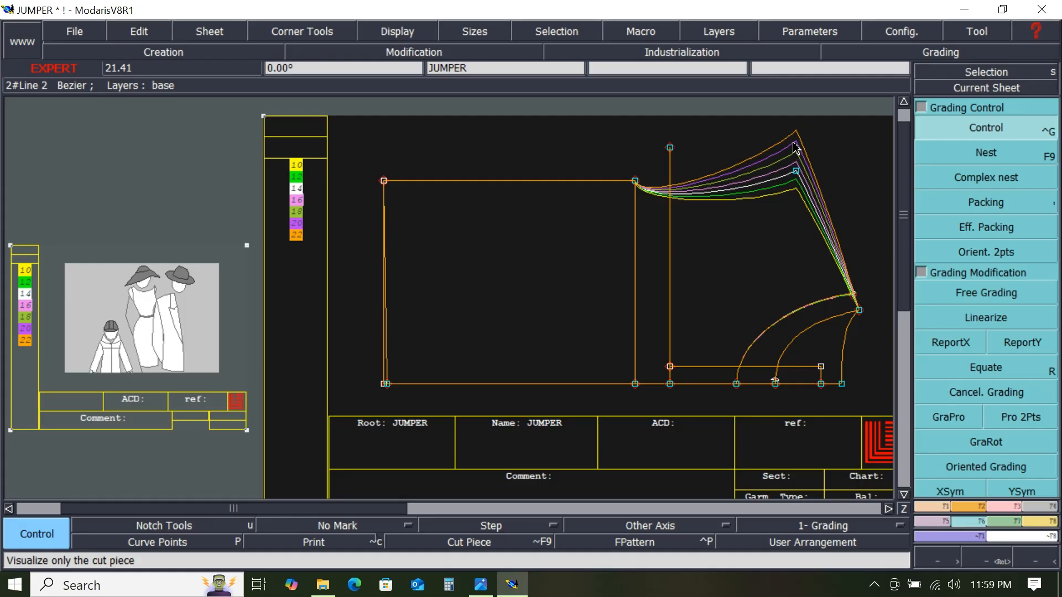
- Grade the point at the top of the inner vertical line by 1.25 cm per size step from 10 to 16
left_click(637, 183)
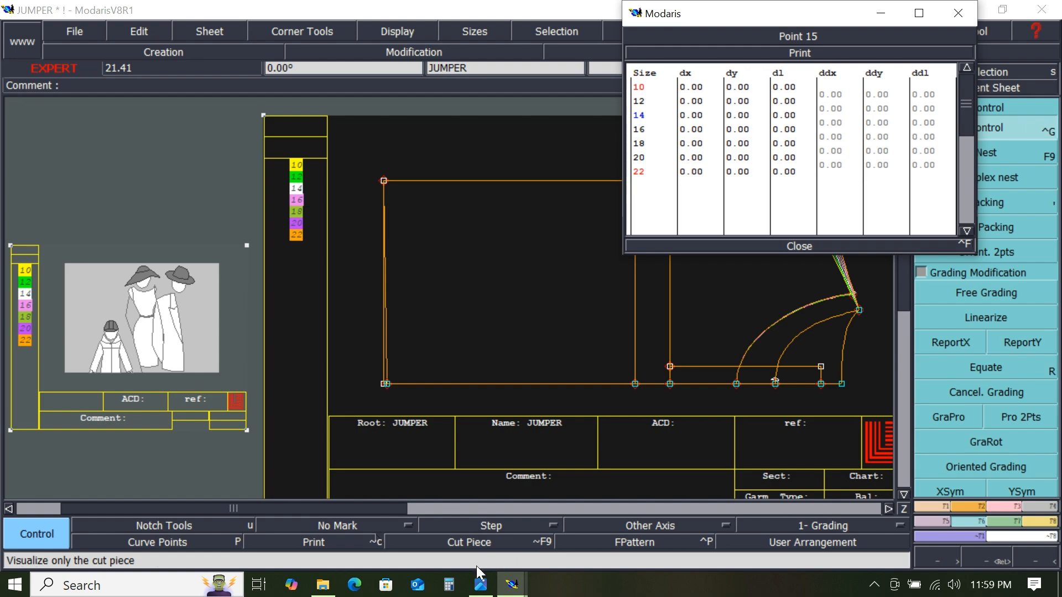
left_click(481, 587)
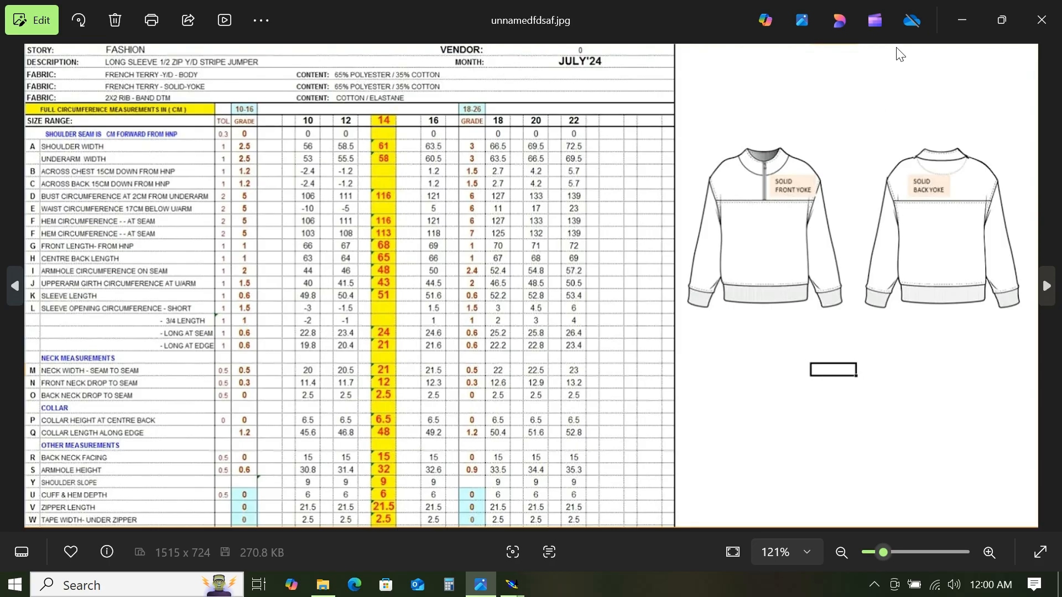
left_click(963, 19)
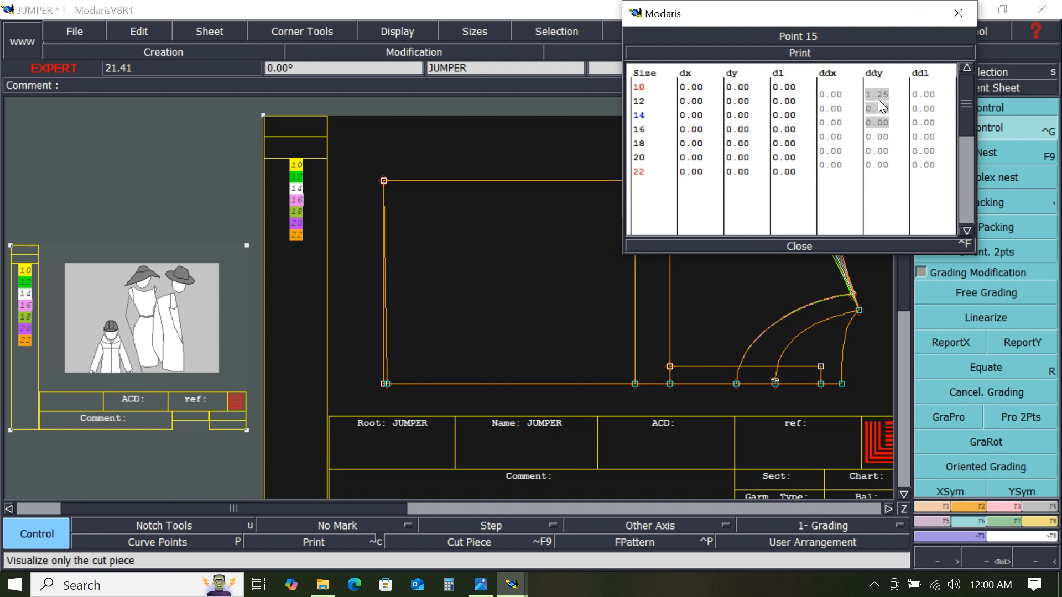
key("Return")
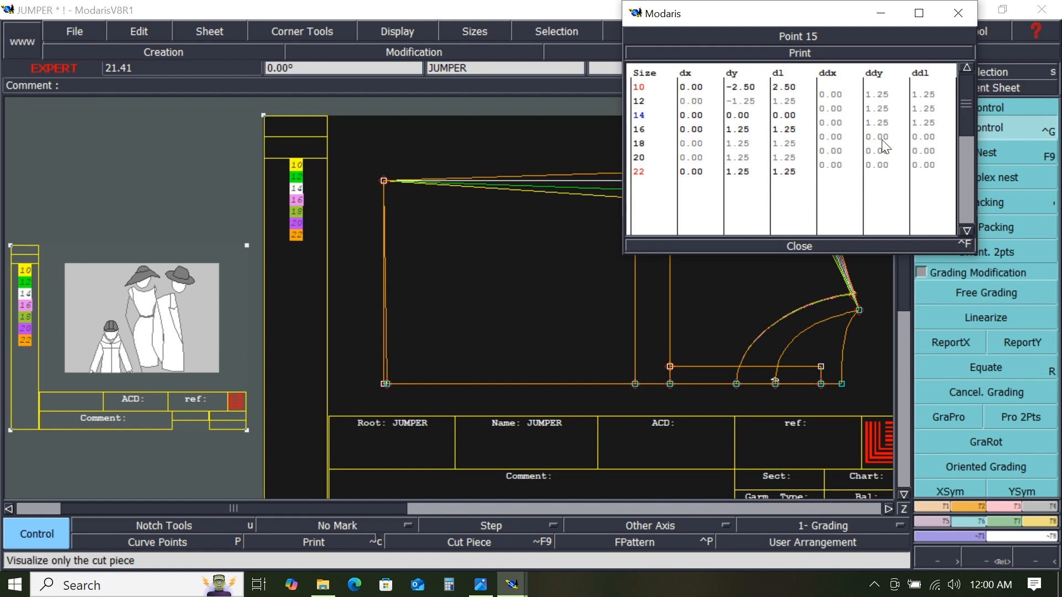
- Grade that point vertically by 1.5 cm per size step from 16 to 22 and close the table
left_click_drag(885, 138, 889, 170)
type("1.5")
key("Return")
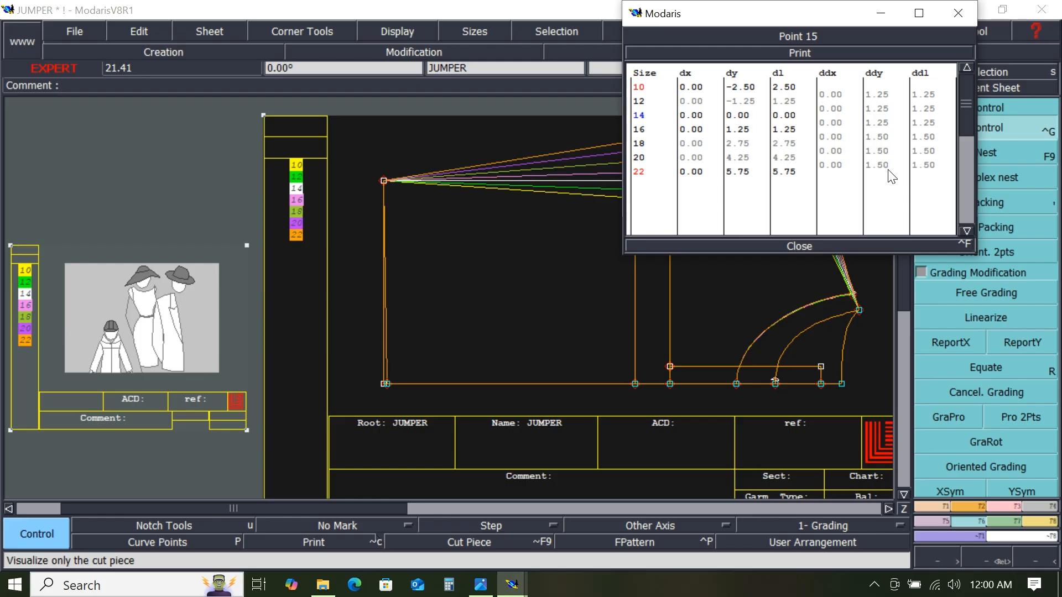
left_click(796, 245)
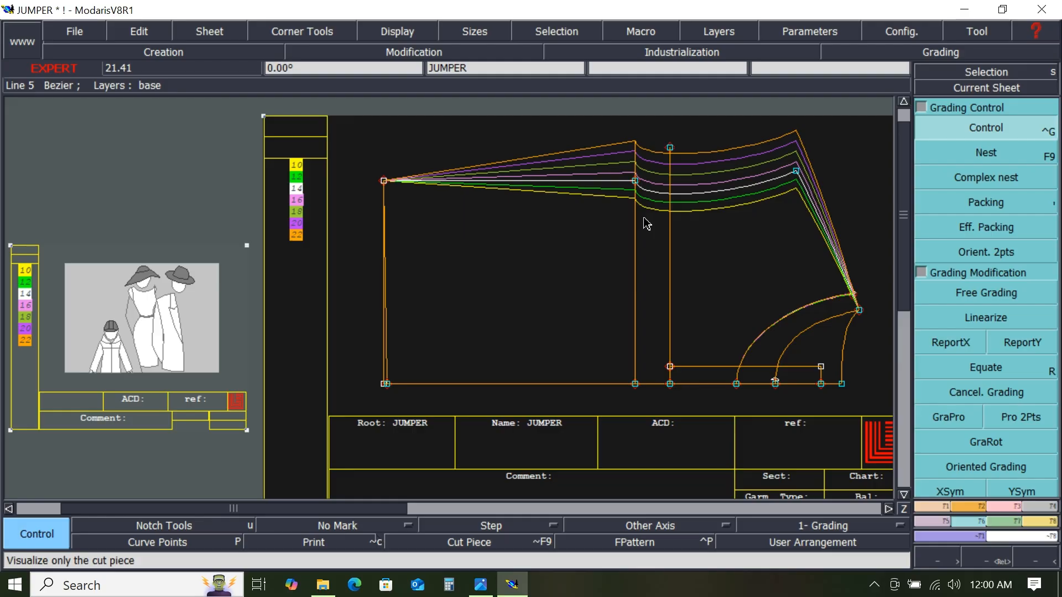
- Grade the body piece's top-left corner point vertically by 1.25 cm per size step from 10 to 16
left_click(385, 185)
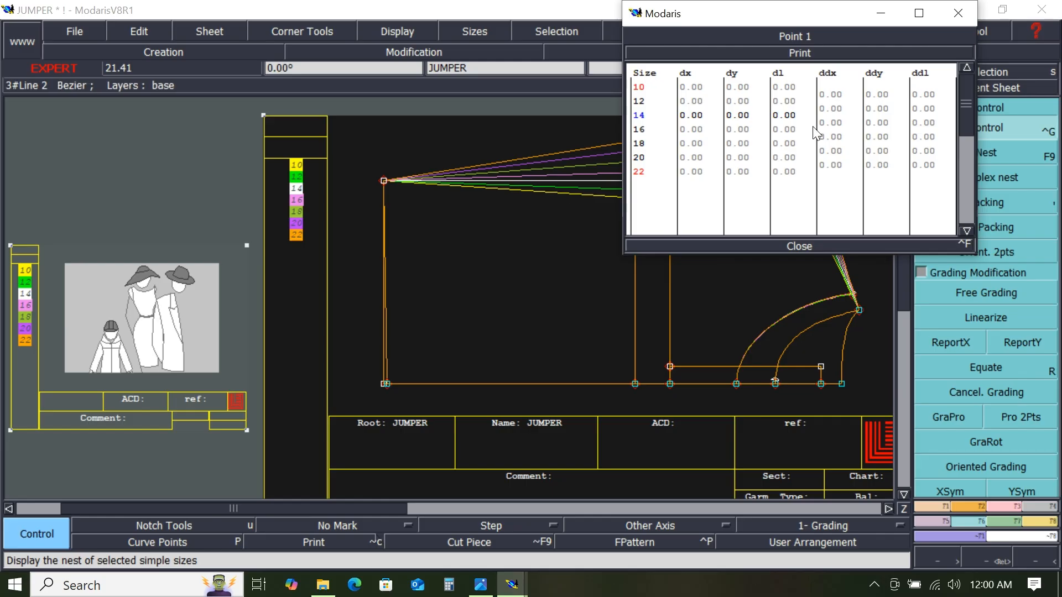
left_click_drag(892, 95, 896, 123)
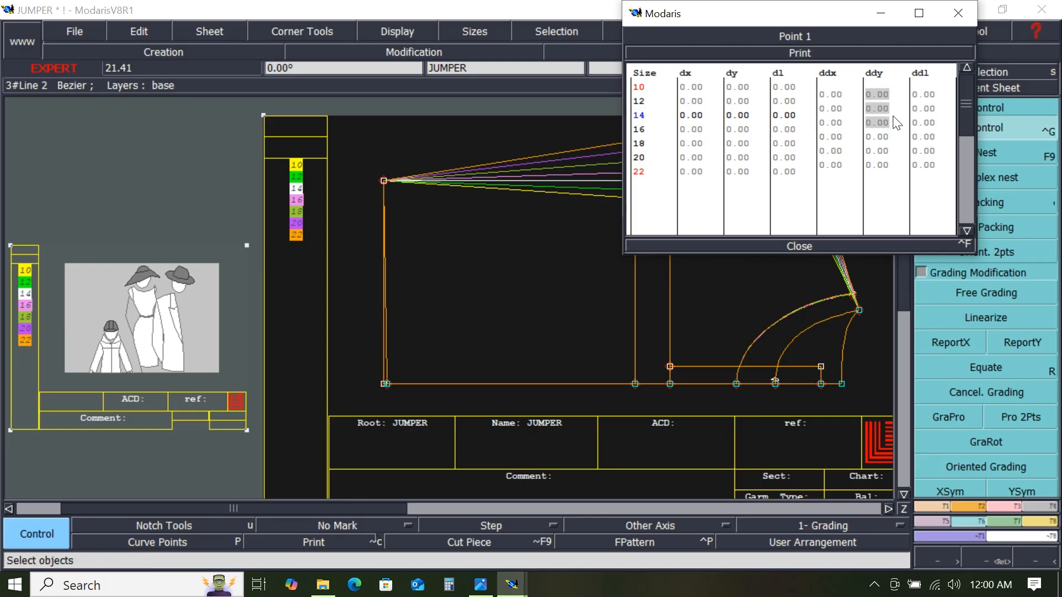
type("1.25")
key("Return")
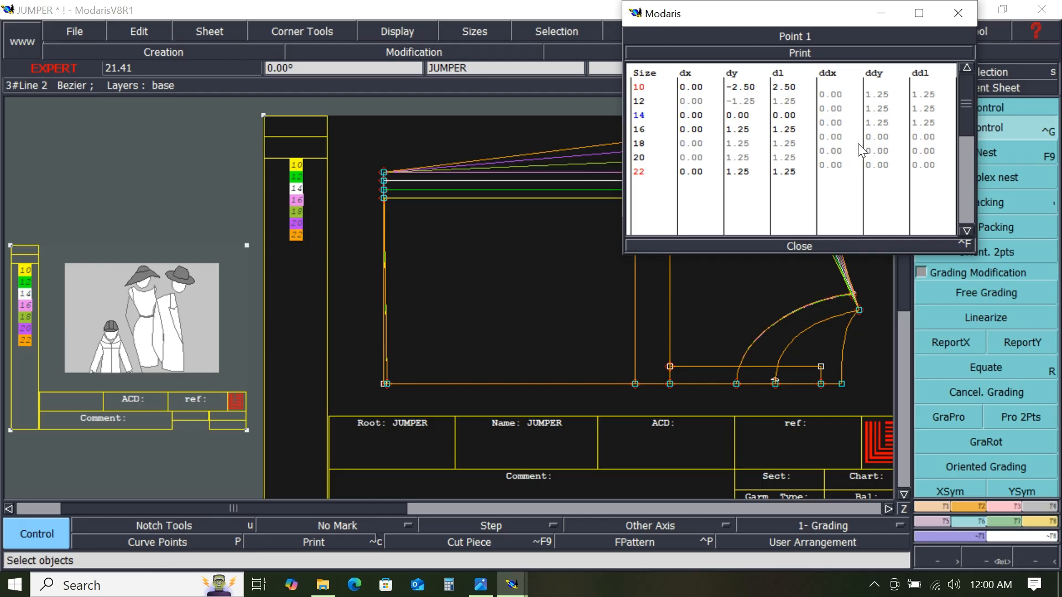
- Grade the top-left corner point vertically by 1.5 cm per size step from 16 to 22 and close the table
left_click_drag(885, 136, 899, 167)
type("1.5")
key("Return")
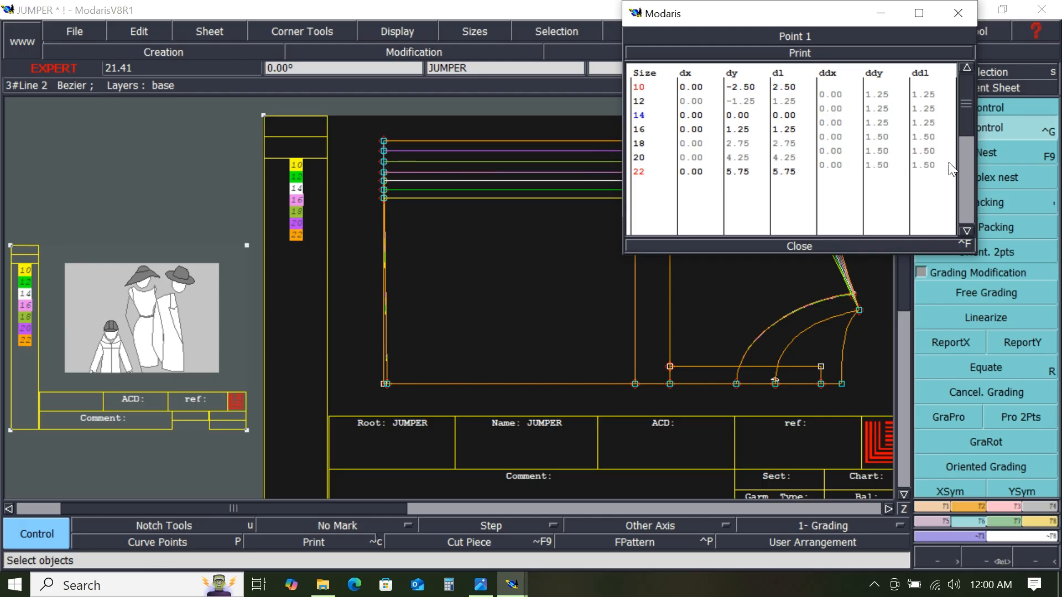
left_click(809, 244)
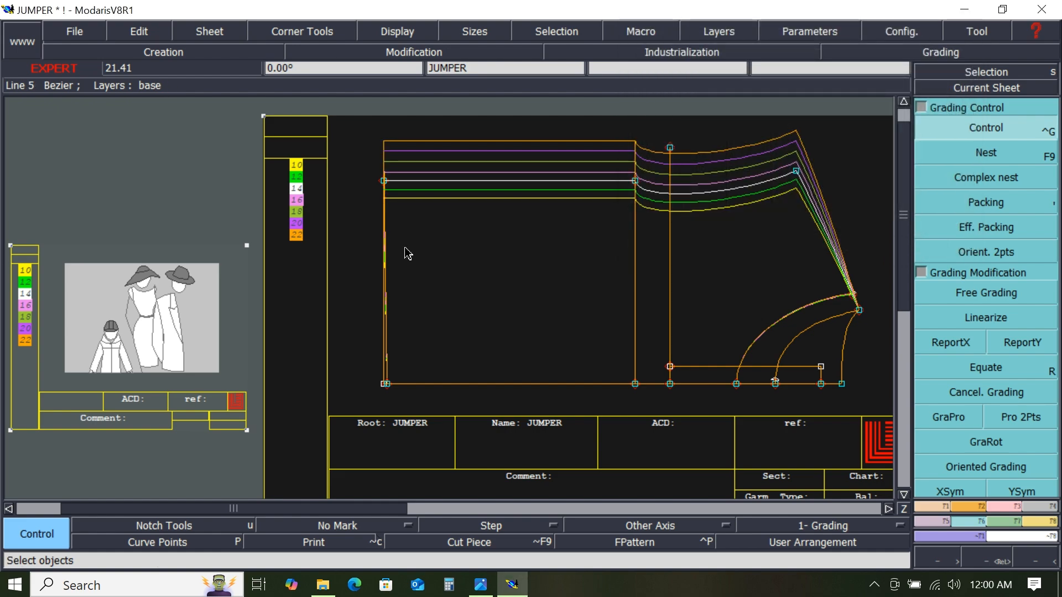
- Reopen the top-left corner's grading table and compare it with the spec sheet
left_click(982, 128)
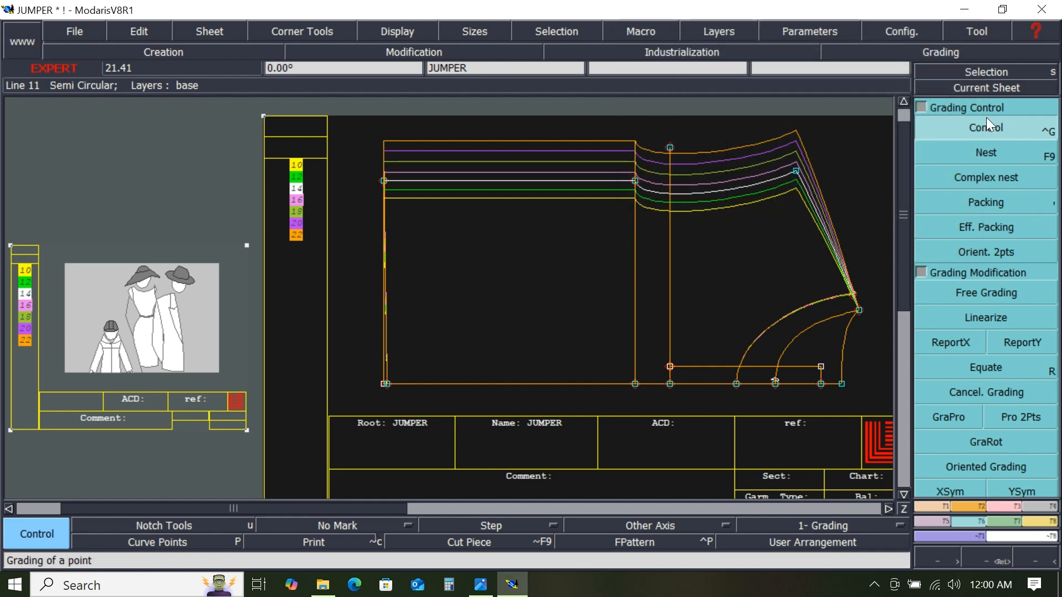
left_click(385, 182)
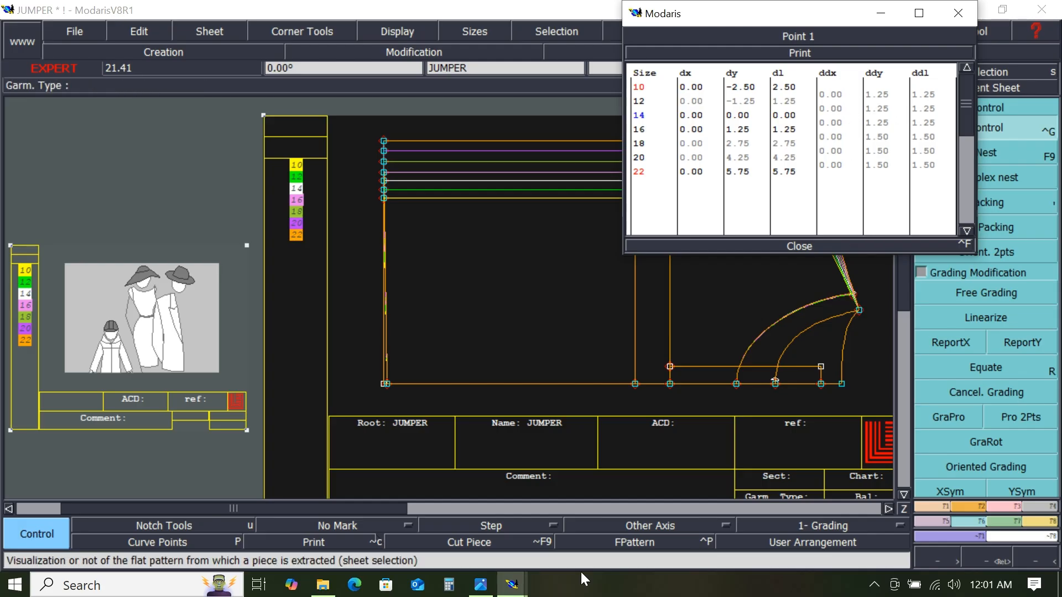
left_click(479, 585)
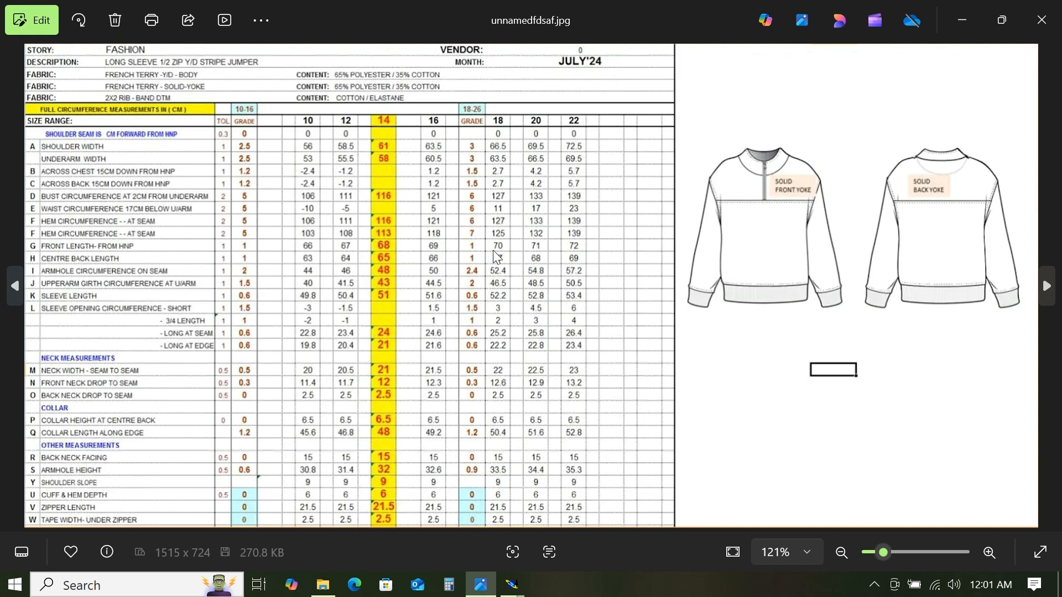
- Grade the top-left corner point horizontally by -1 cm per size step across all sizes and close the grading table
left_click(967, 29)
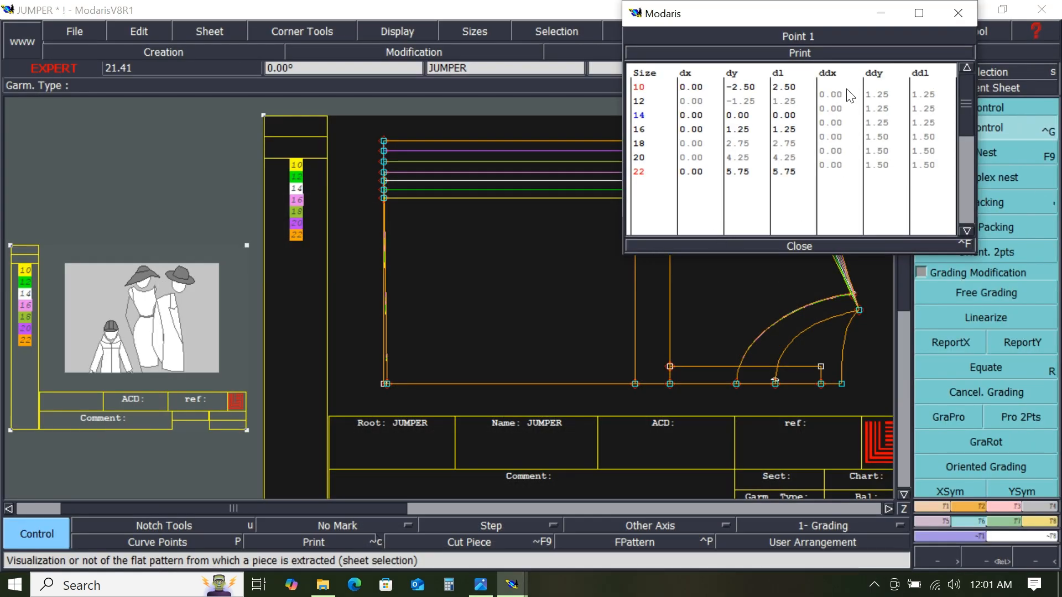
left_click_drag(838, 94, 840, 175)
left_click_drag(832, 131, 830, 168)
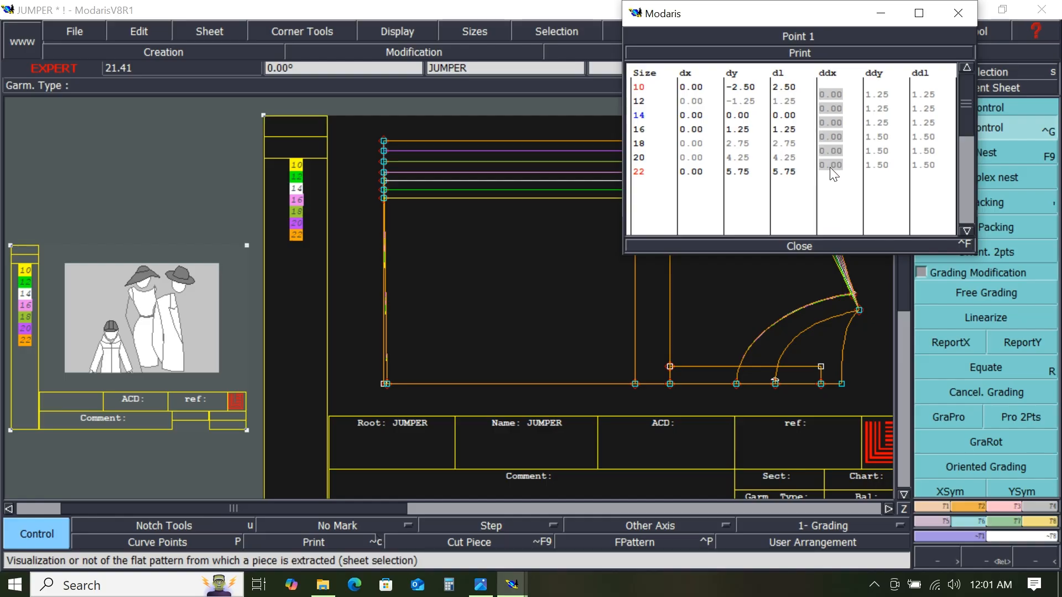
left_click_drag(830, 167, 830, 167)
type("-1")
key("Return")
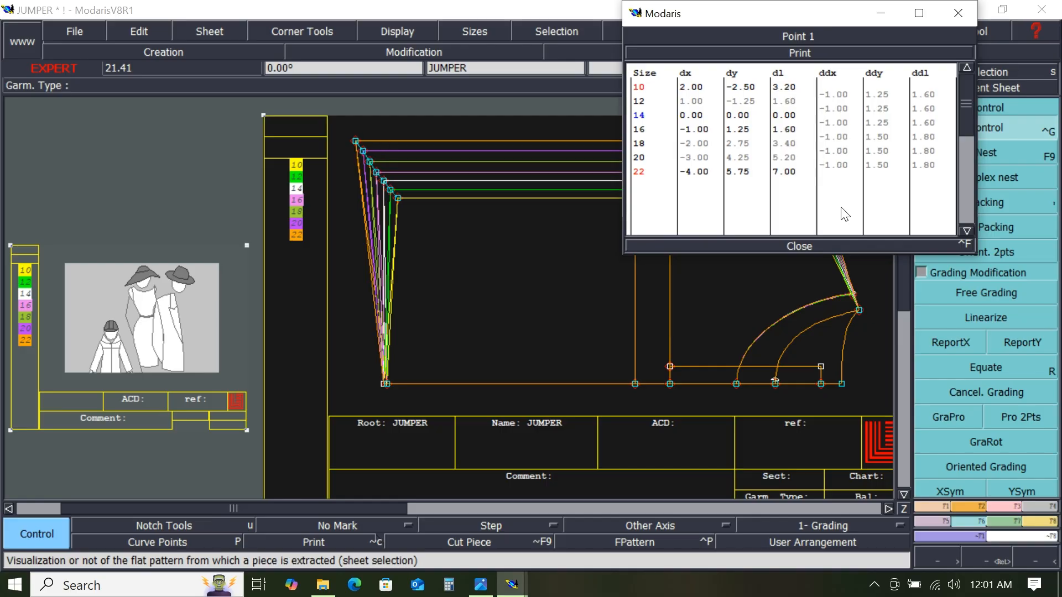
left_click(800, 245)
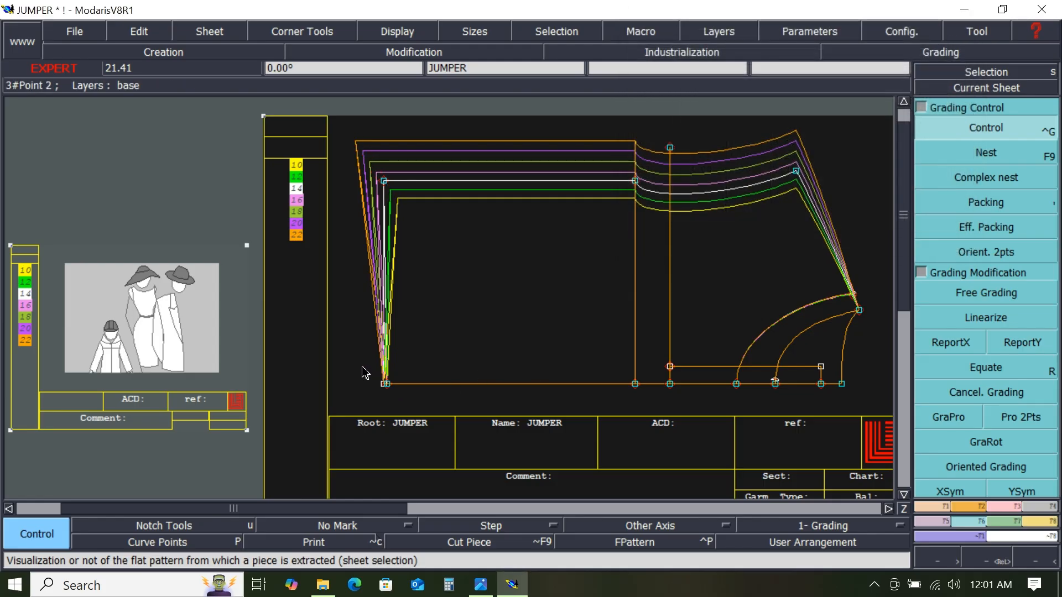
- Copy the top-left corner's horizontal grading to the bottom-left corner point with ReportX
left_click_drag(363, 367, 408, 399)
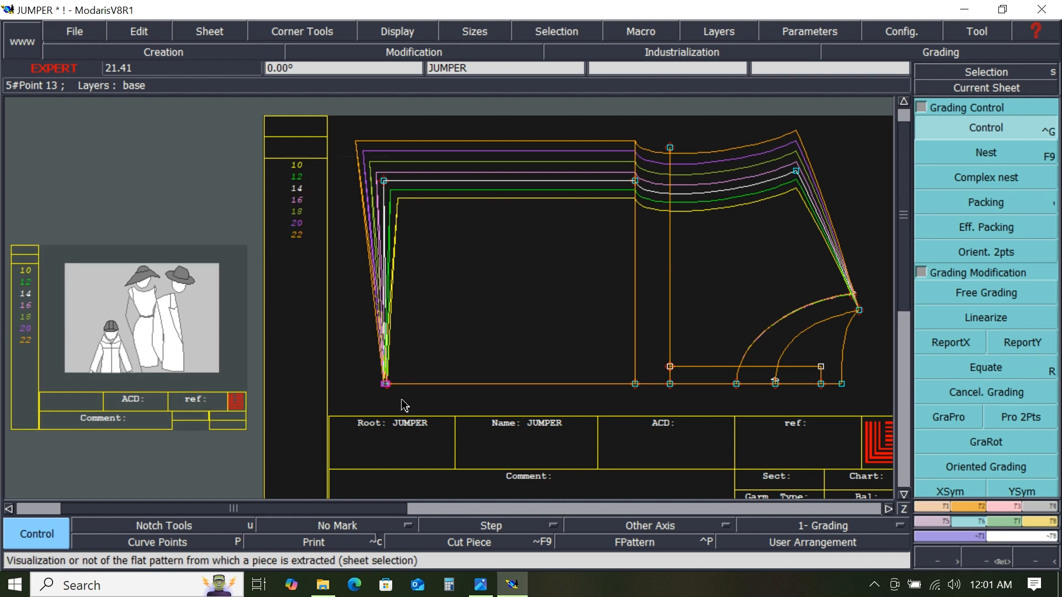
left_click(961, 343)
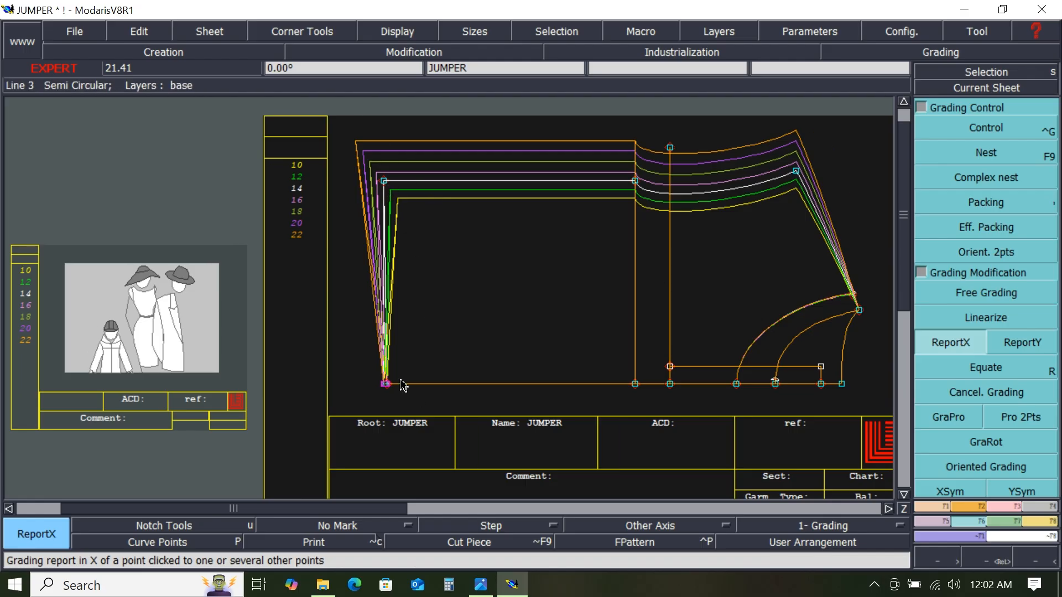
left_click(385, 182)
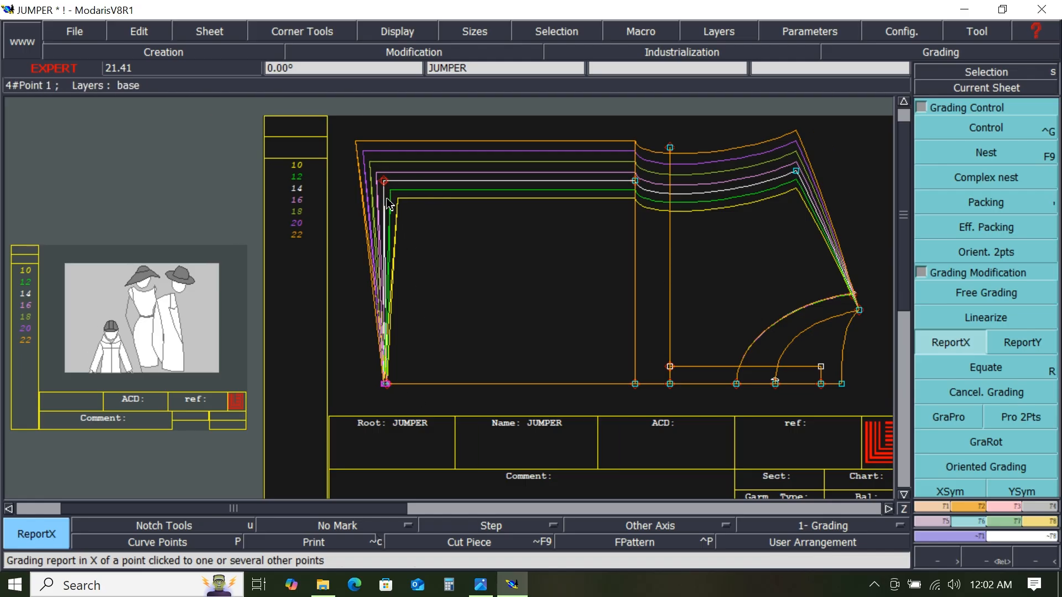
left_click(382, 385)
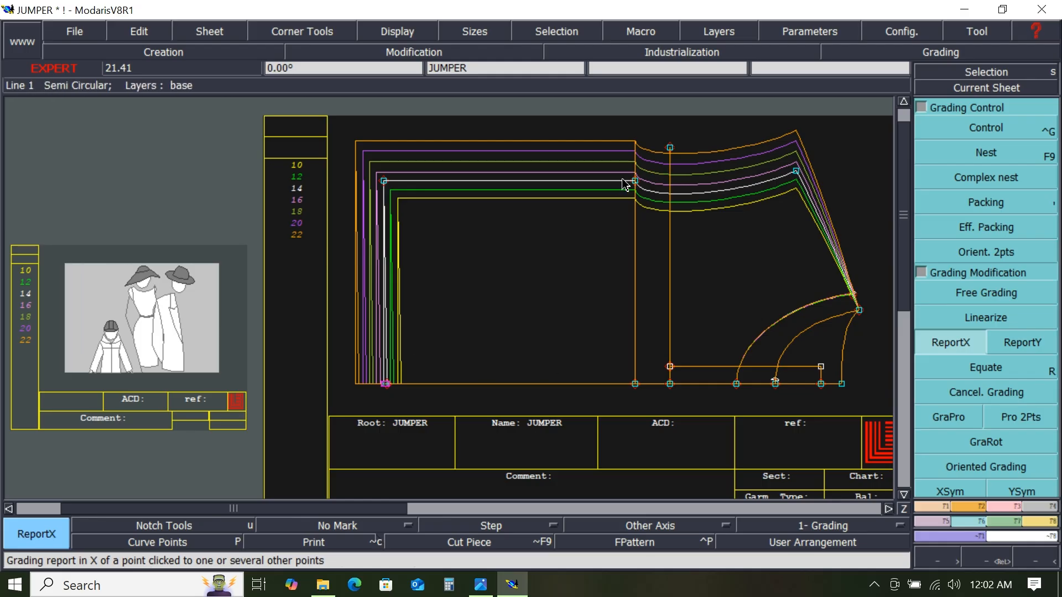
- Check the spec sheet, then grade the top of the middle vertical line horizontally by -0.6 cm per size step from 10 to 16
left_click(481, 584)
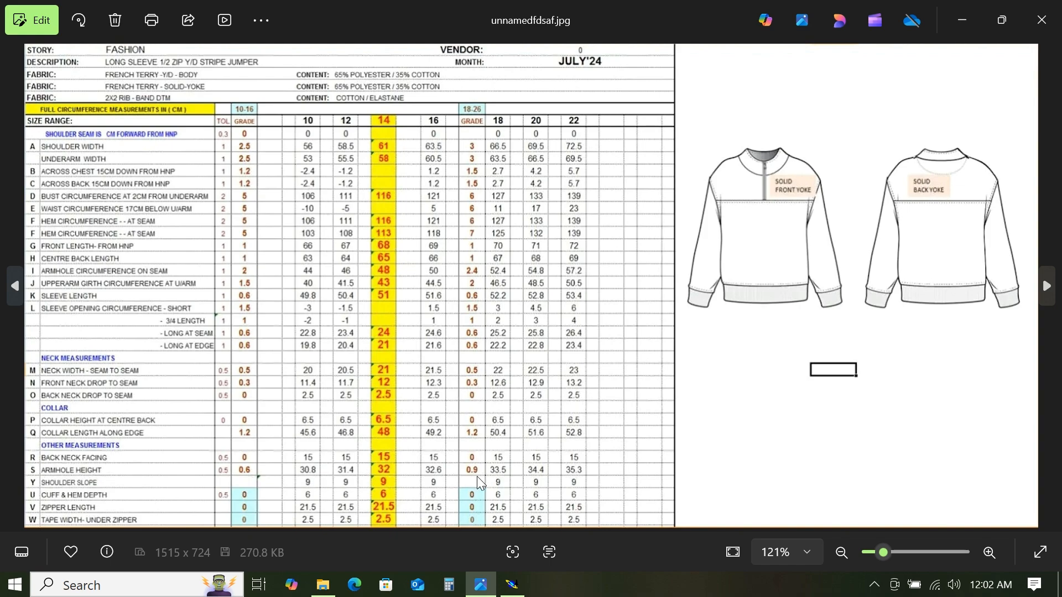
left_click(960, 21)
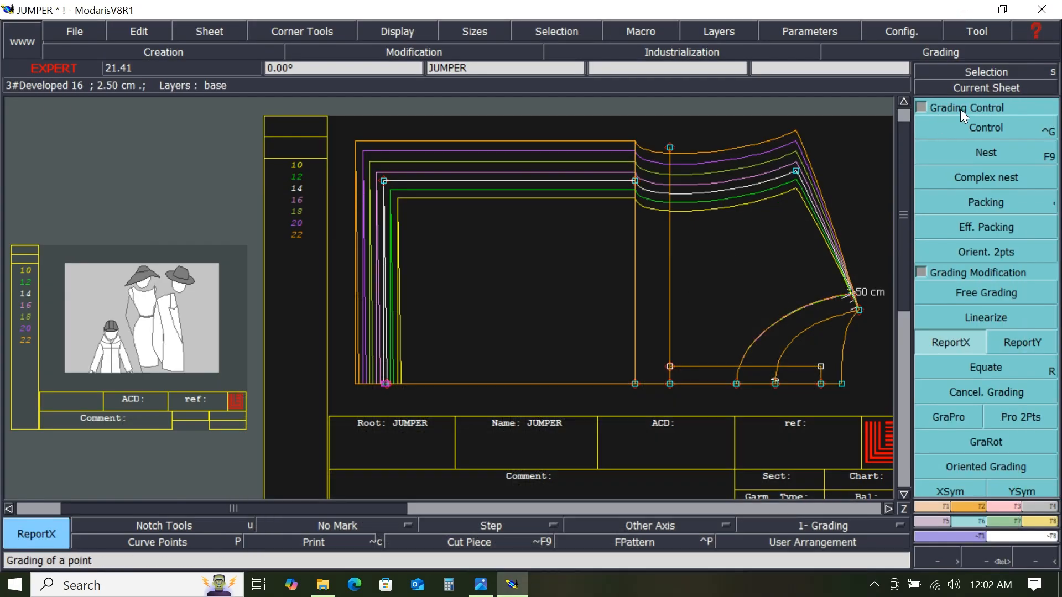
left_click(976, 128)
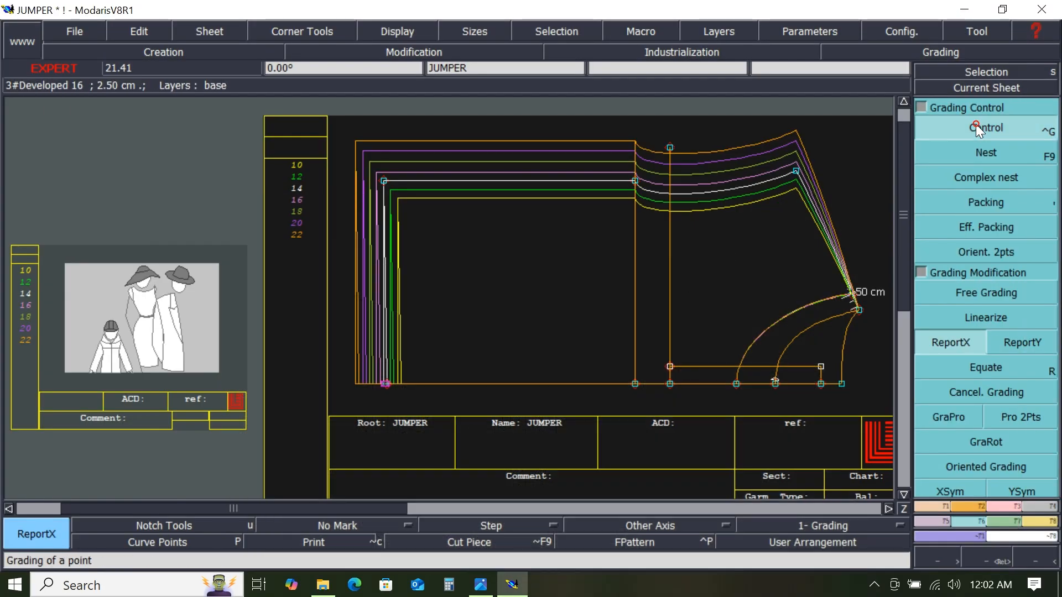
left_click(637, 186)
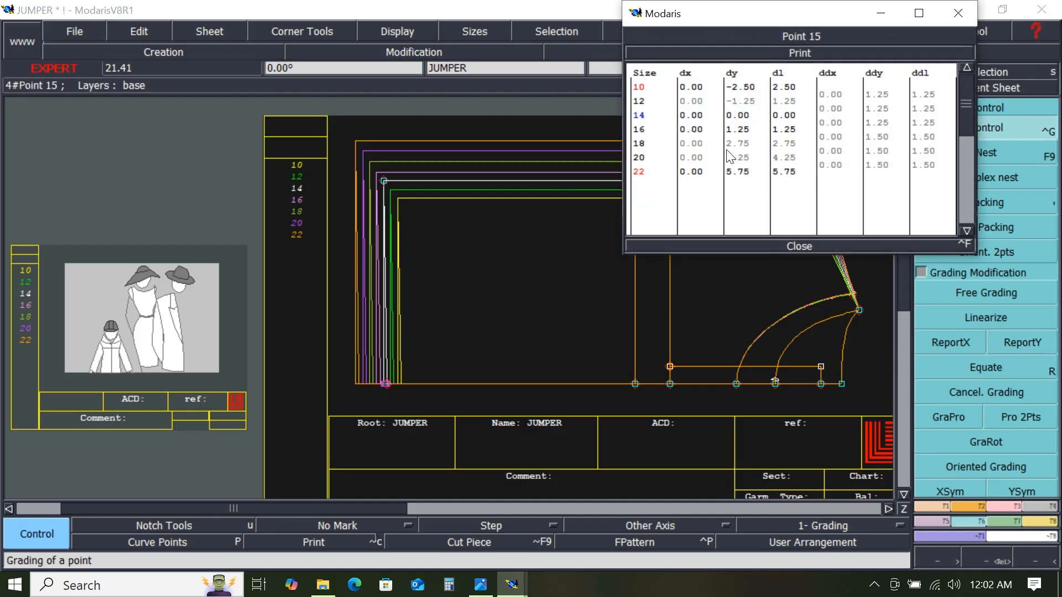
left_click(838, 88)
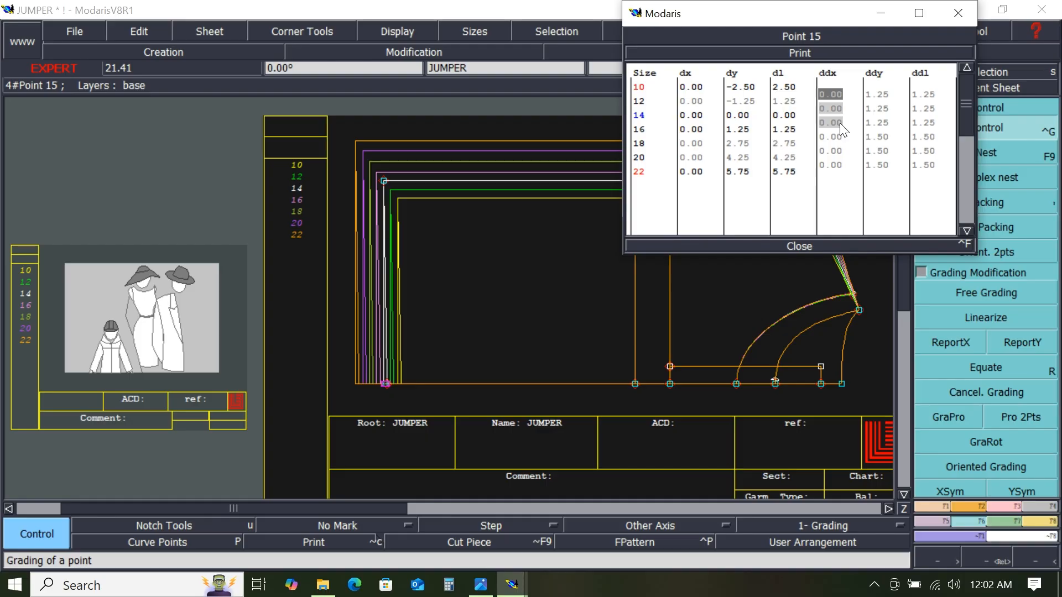
type("-0")
type(".6")
key("Return")
- Grade that point horizontally by -0.9 cm per size step from 16 to 22 and close the grading table
left_click(834, 132)
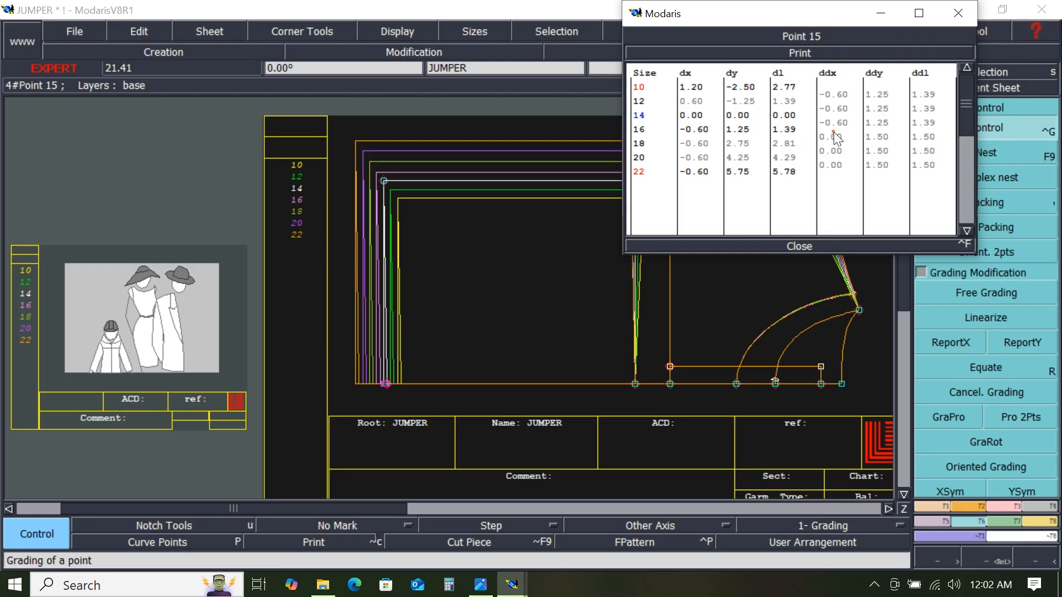
left_click_drag(839, 163, 842, 167)
type("-0")
type(".9")
key("Return")
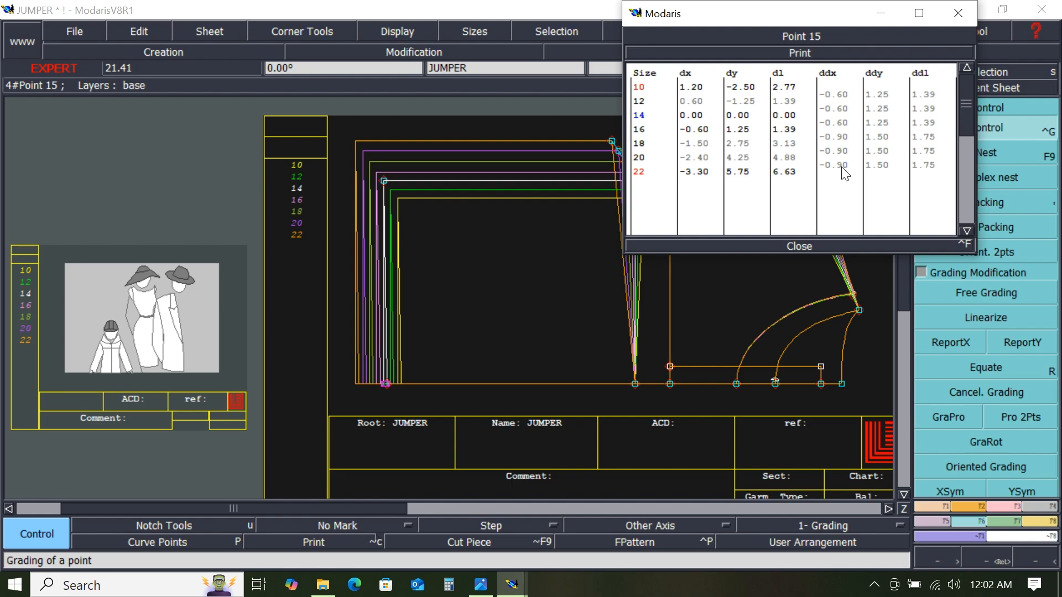
left_click(801, 246)
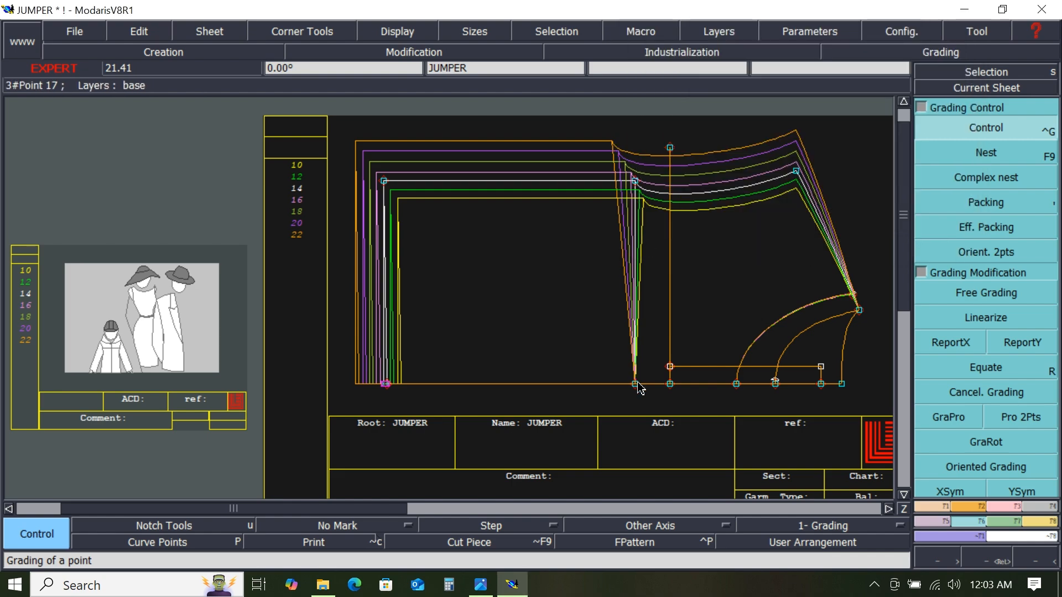
- Copy that point's horizontal grading to the bottom of the middle vertical line with ReportX
left_click(951, 346)
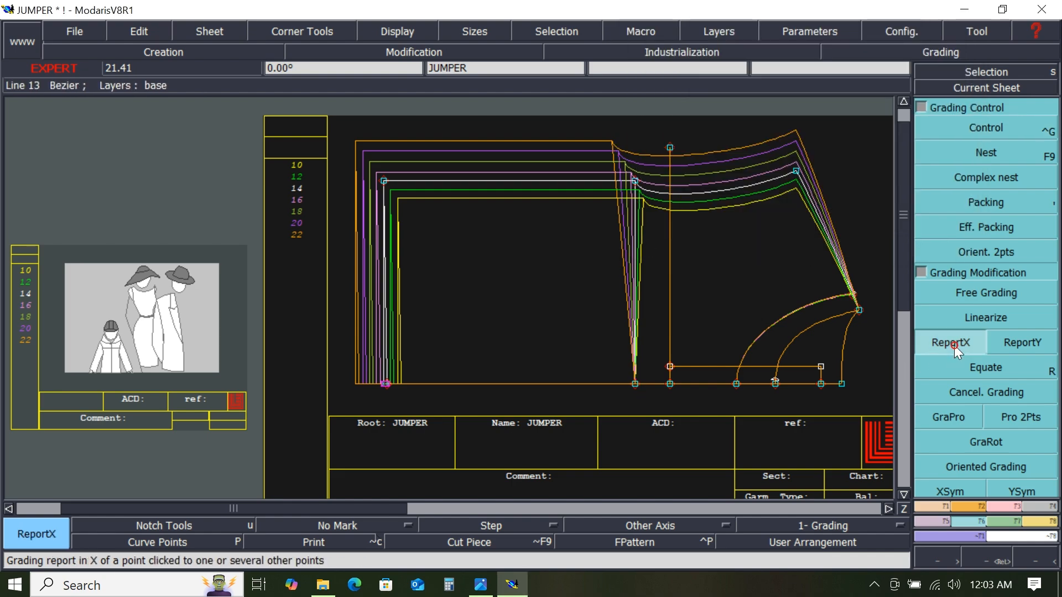
left_click(635, 181)
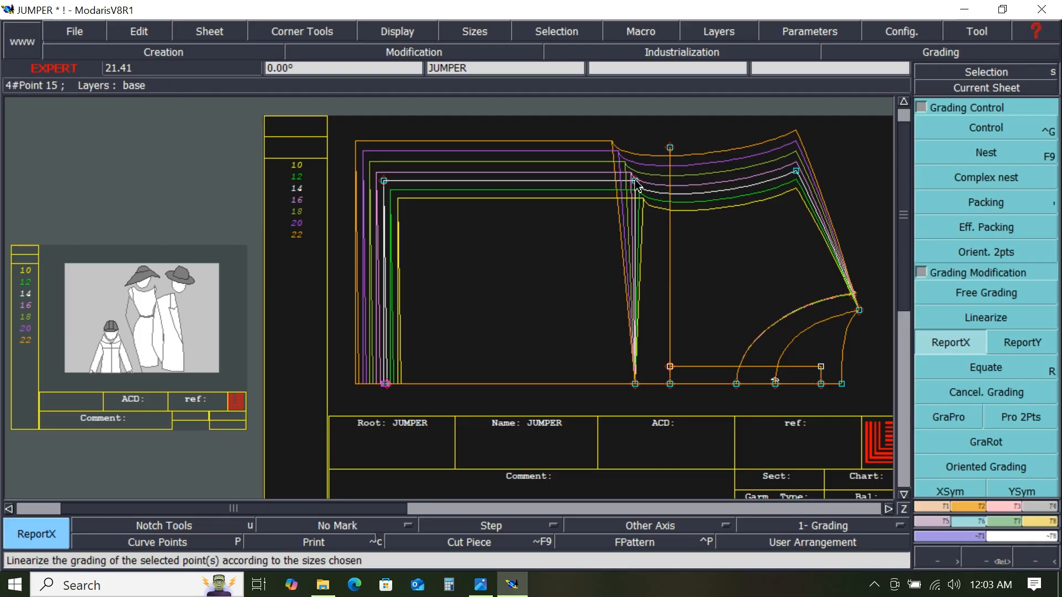
left_click(636, 383)
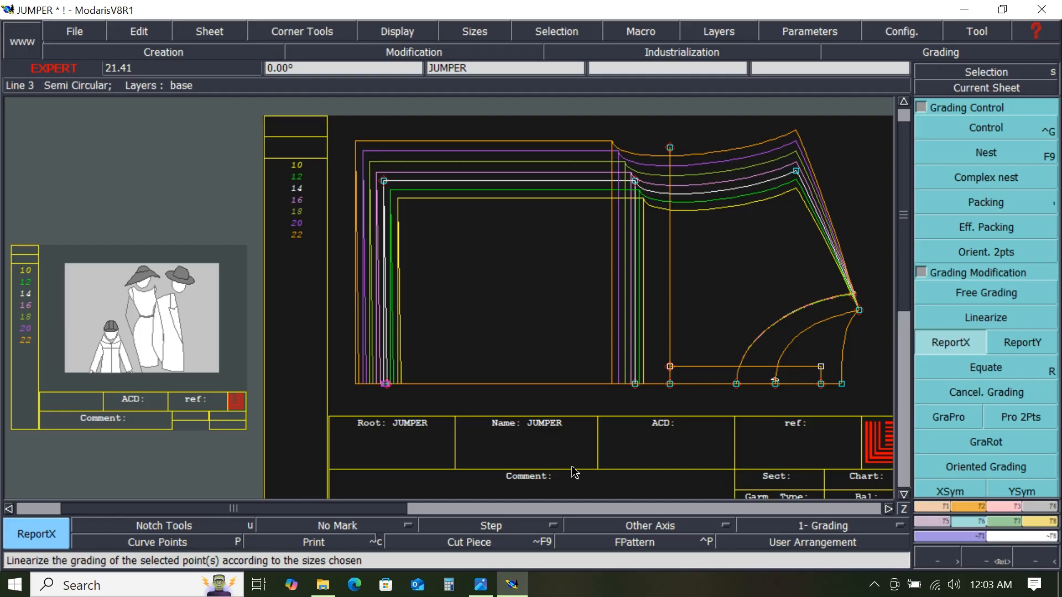
- Check the spec sheet, then grade the armhole's upper end point vertically by 0.25 cm per size step for all sizes and close the table
left_click(481, 585)
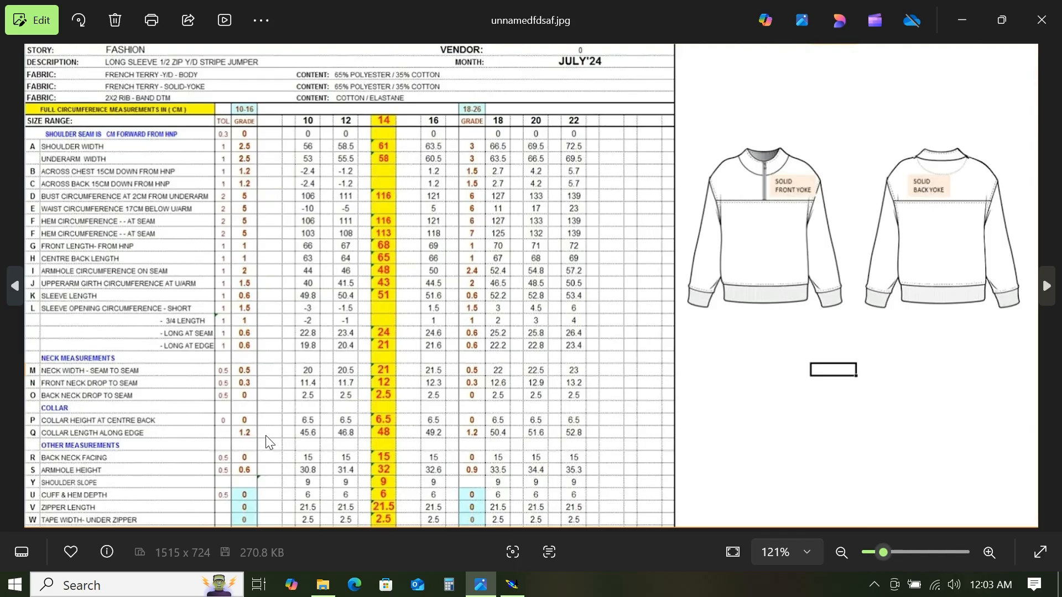
left_click(968, 22)
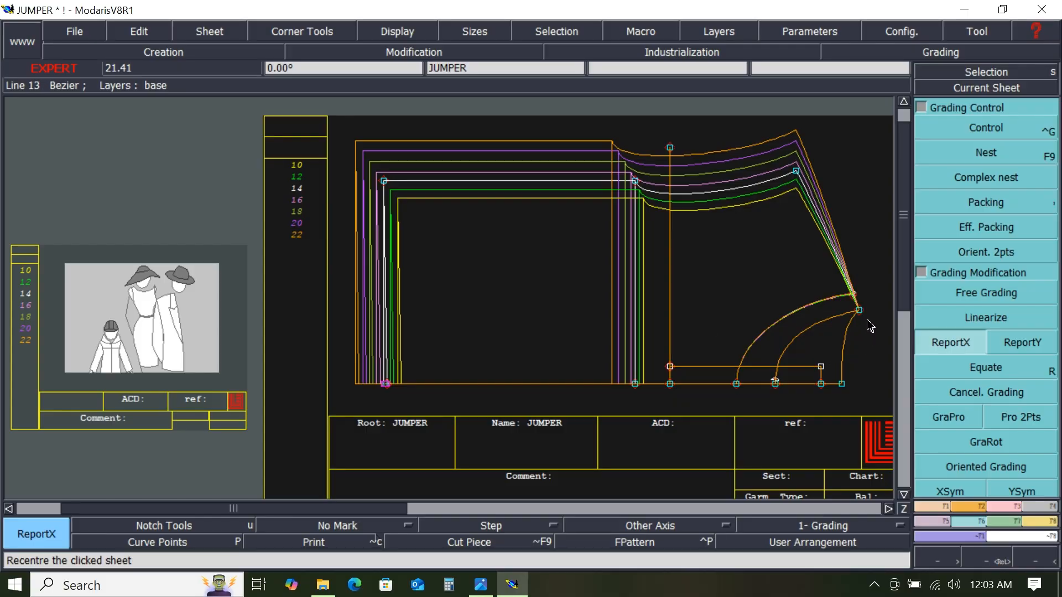
key("ctrl+g")
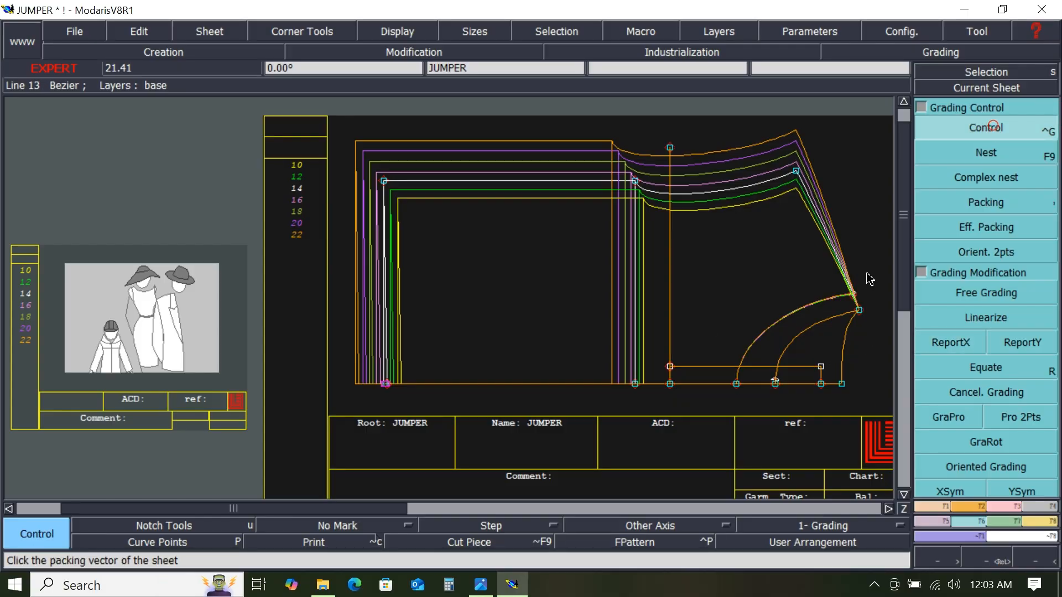
left_click(860, 311)
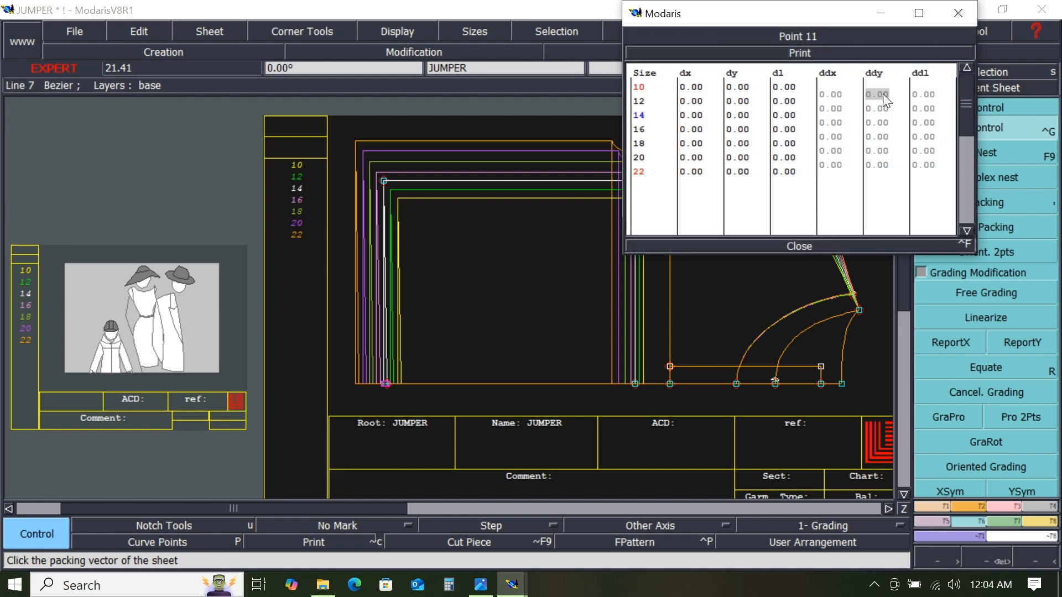
left_click_drag(883, 95, 881, 167)
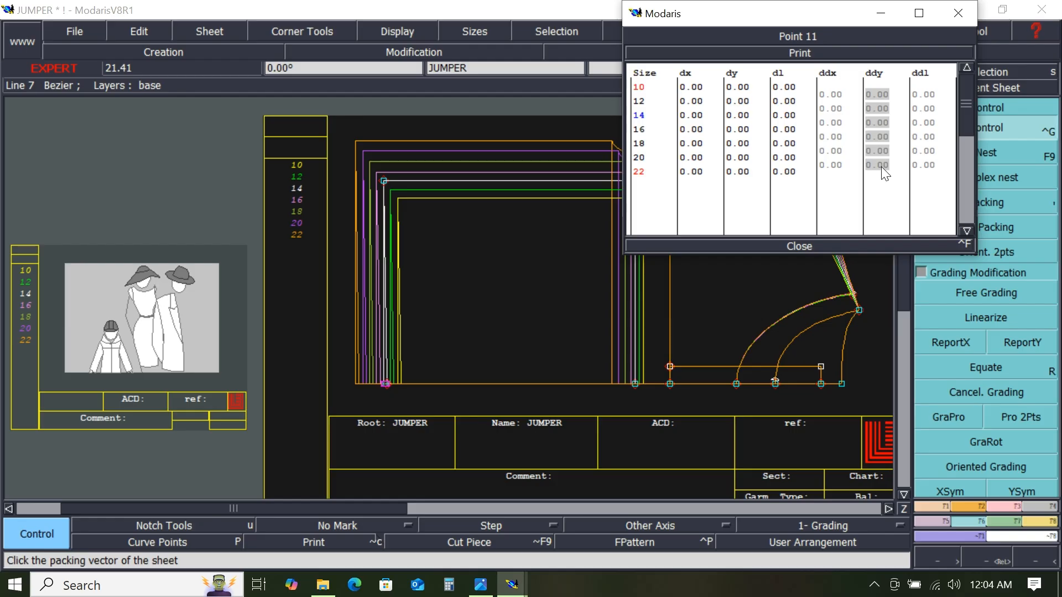
key("Down")
type(".25")
key("Return")
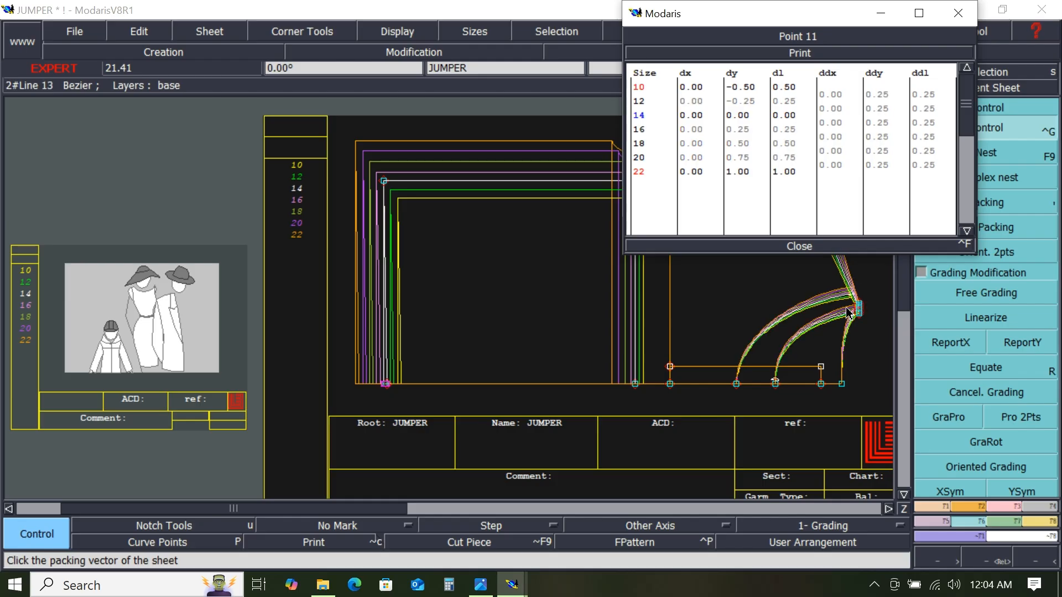
left_click(805, 247)
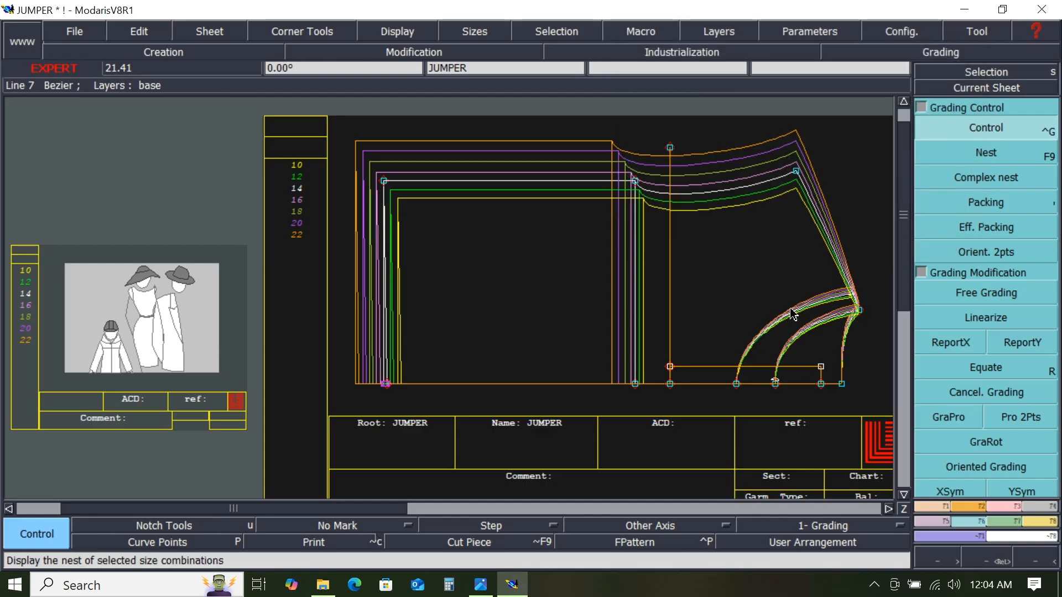
- Inspect the grading table of the point on the lower edge under the right curve and close it without changes
left_click(777, 384)
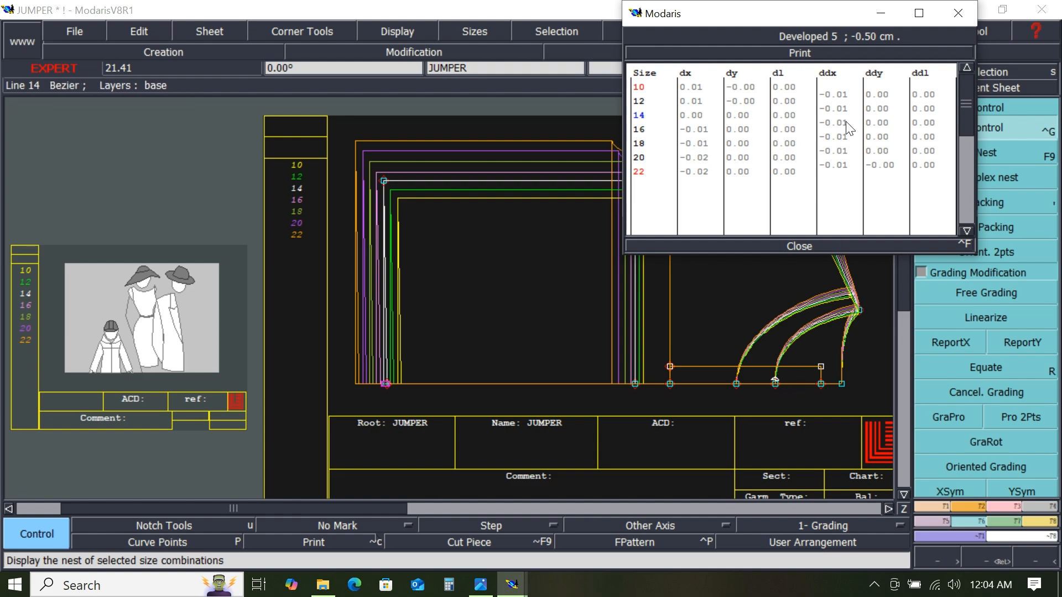
left_click(838, 89)
left_click_drag(839, 91, 841, 104)
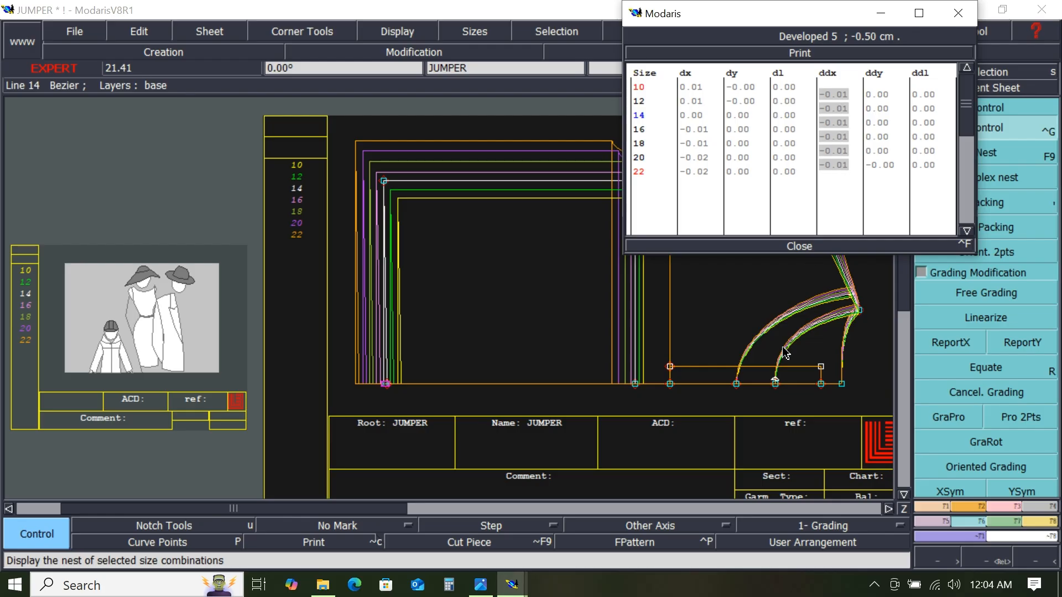
left_click(779, 389)
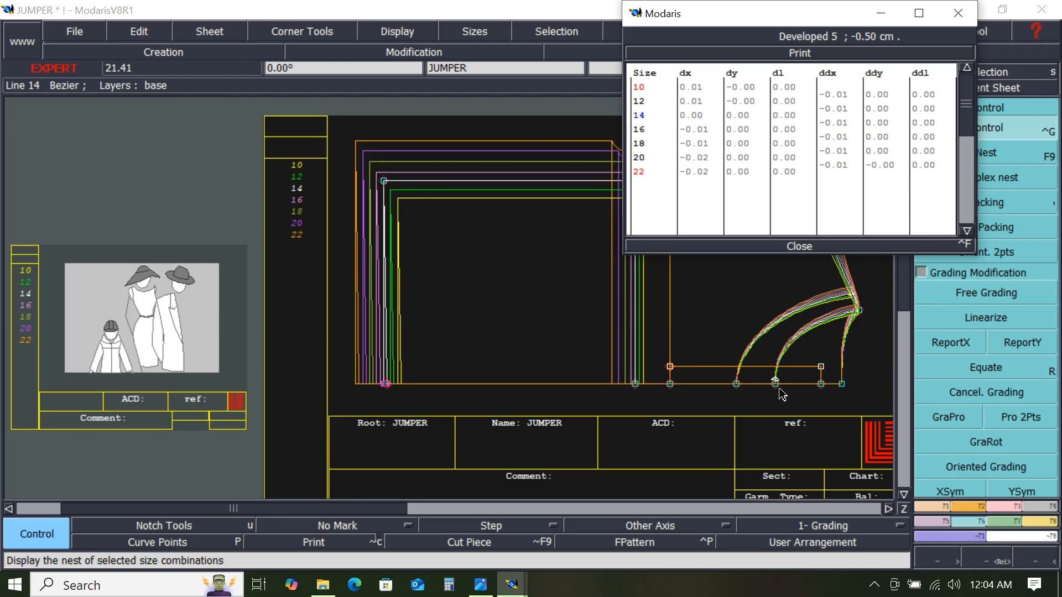
left_click(805, 244)
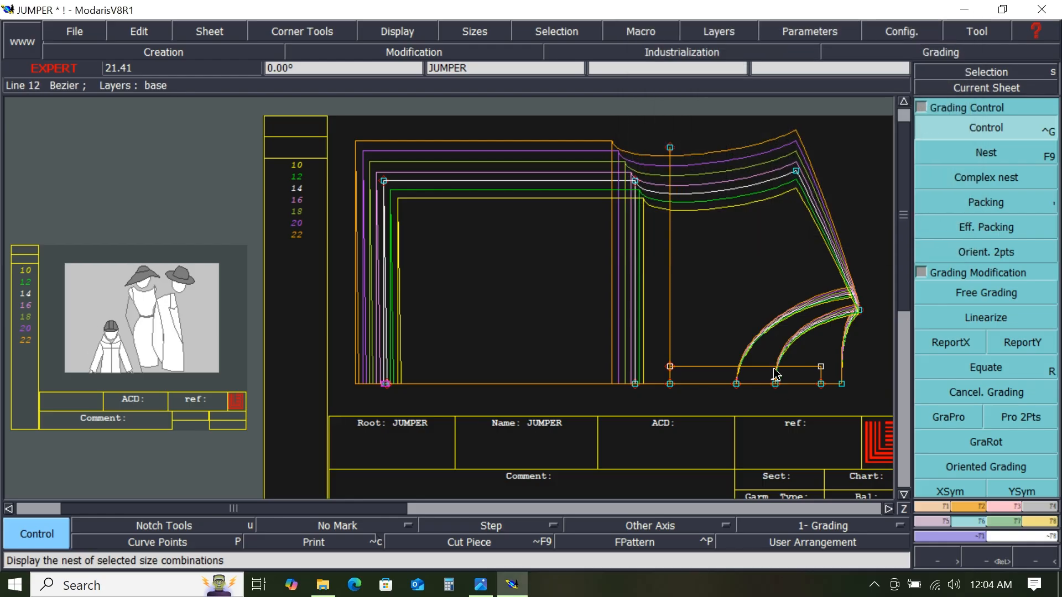
- Insert the marker point near the base of the right curve as a point on that curve and show all sizes
scroll(785, 391, "up", 2)
scroll(785, 391, "up", 4)
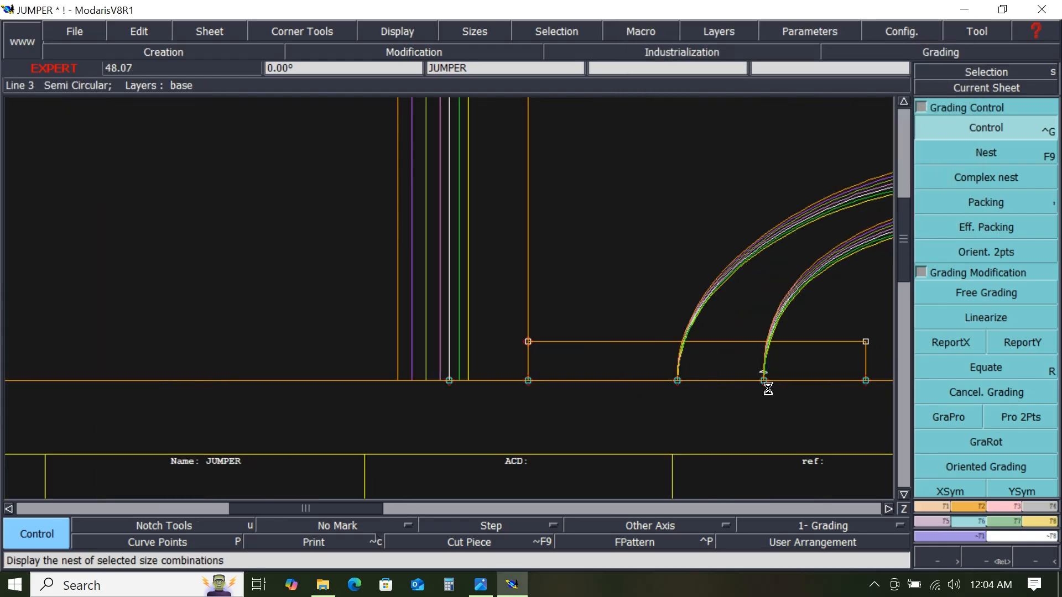
scroll(769, 345, "down", 4)
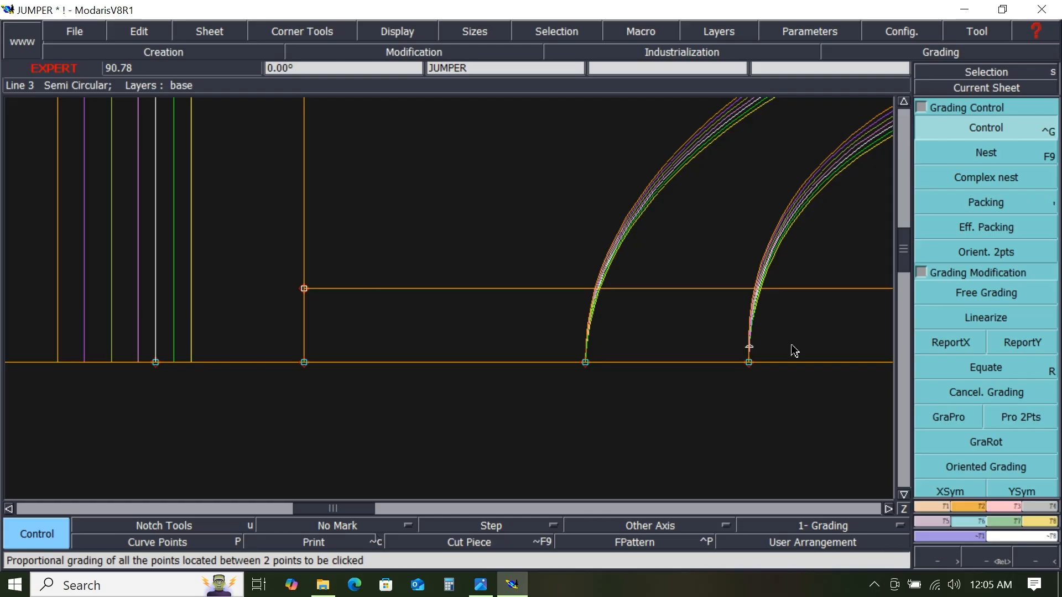
key("space")
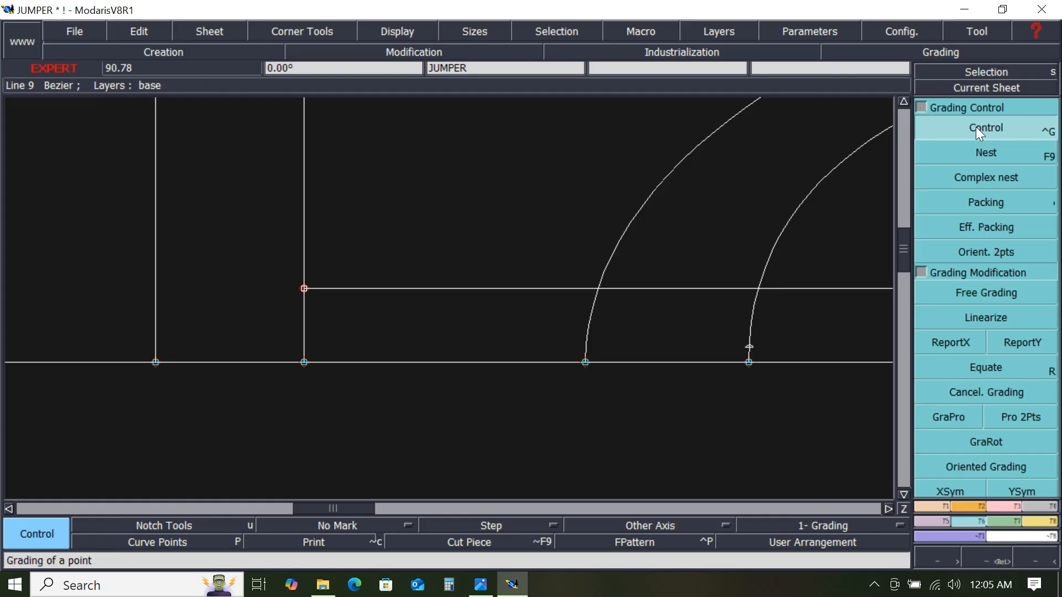
left_click(998, 505)
left_click(994, 418)
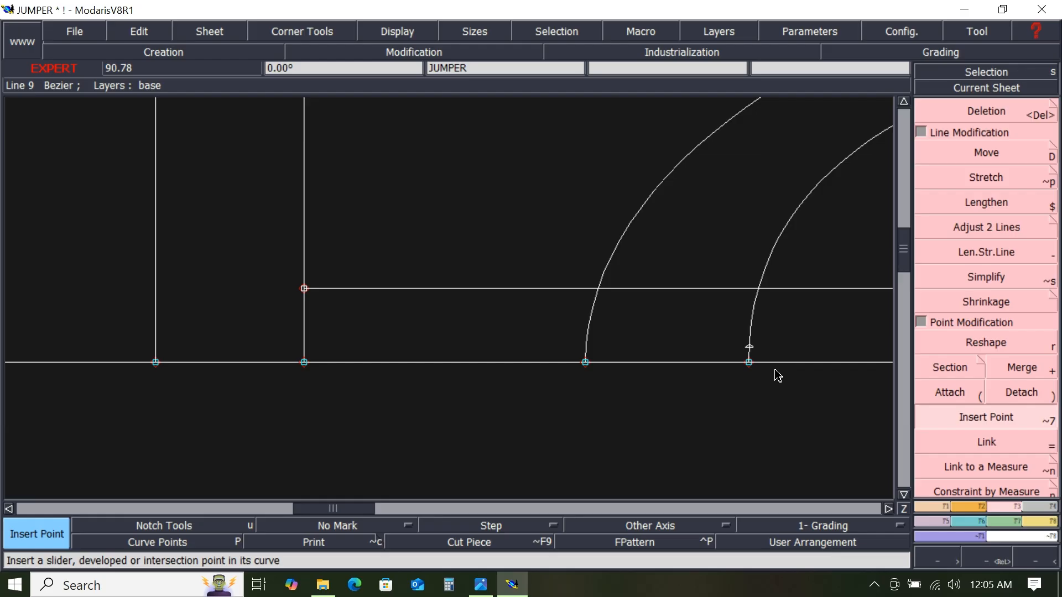
left_click(751, 351)
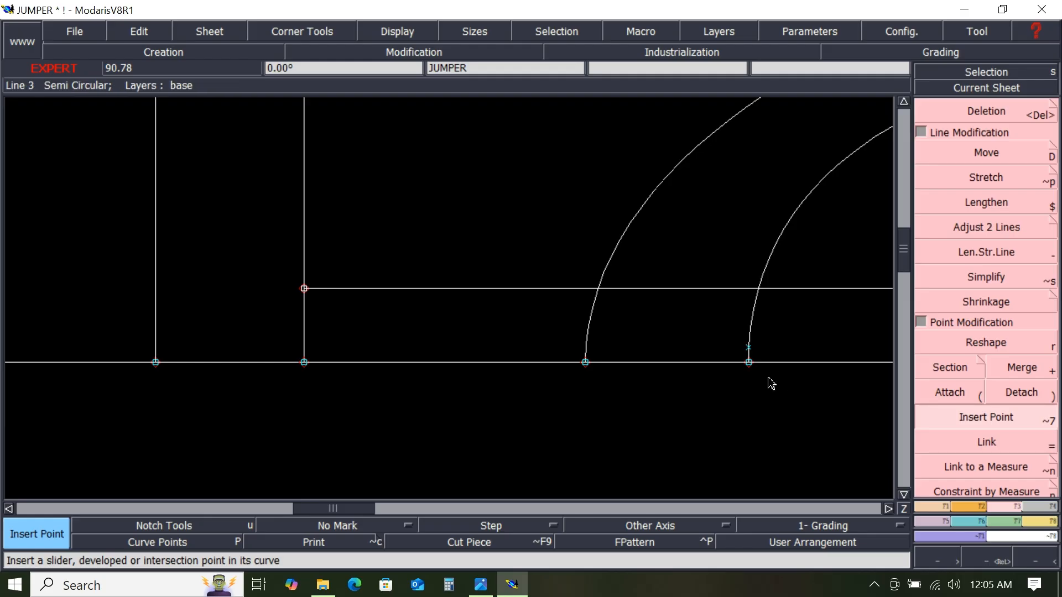
left_click(968, 545)
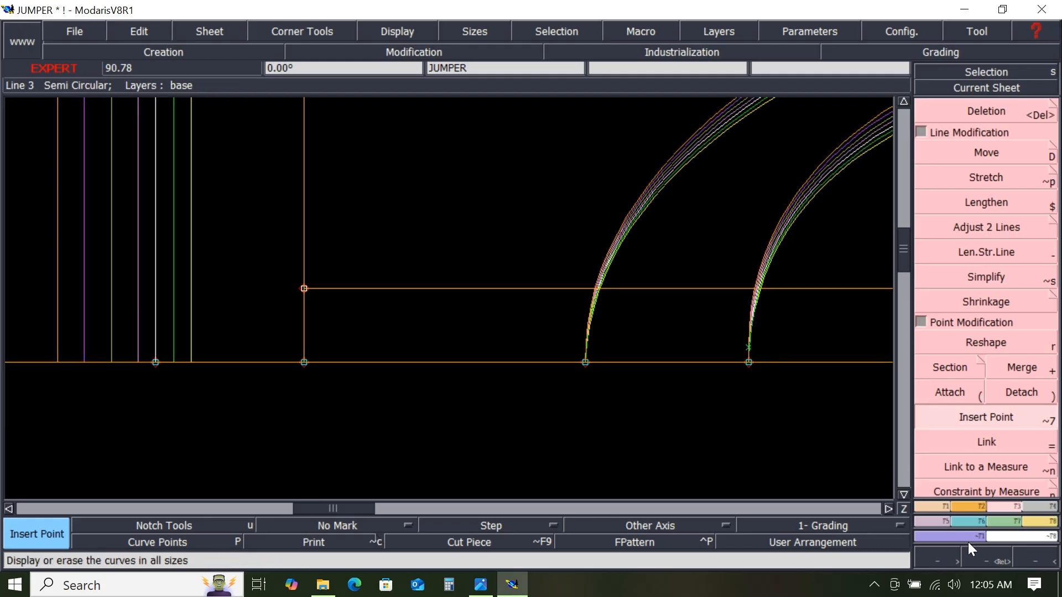
- Grade the inserted point on the lower edge horizontally by -0.3 cm per size step for all sizes and close the table
scroll(818, 406, "down", 1)
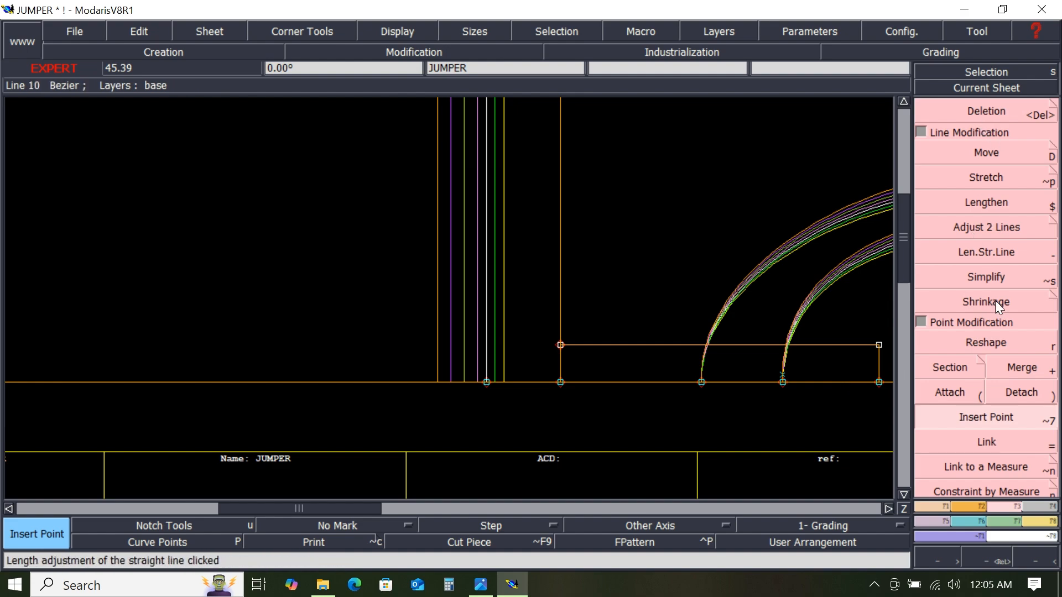
left_click(974, 518)
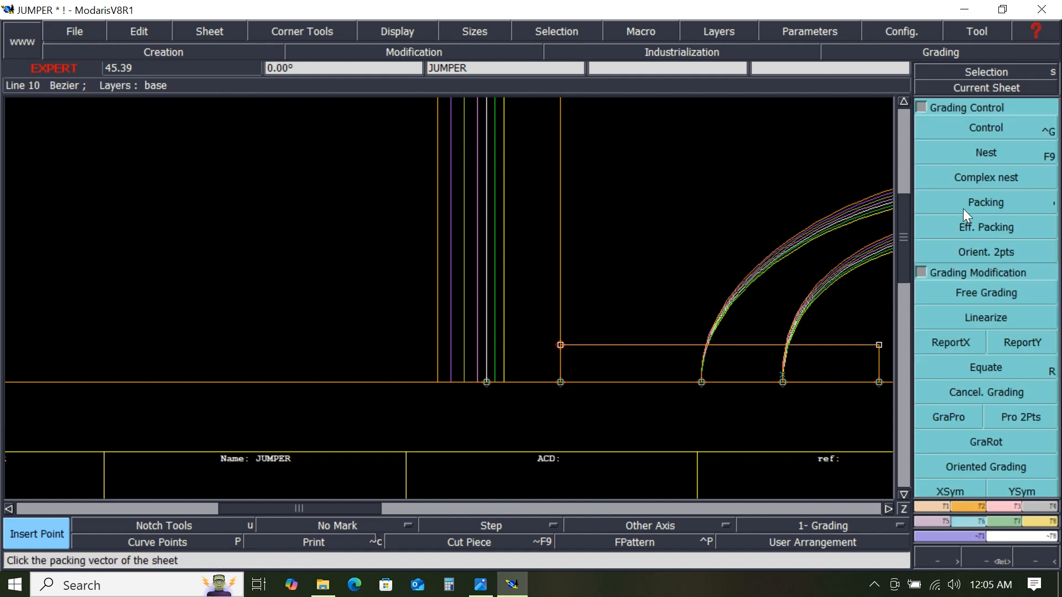
left_click(984, 133)
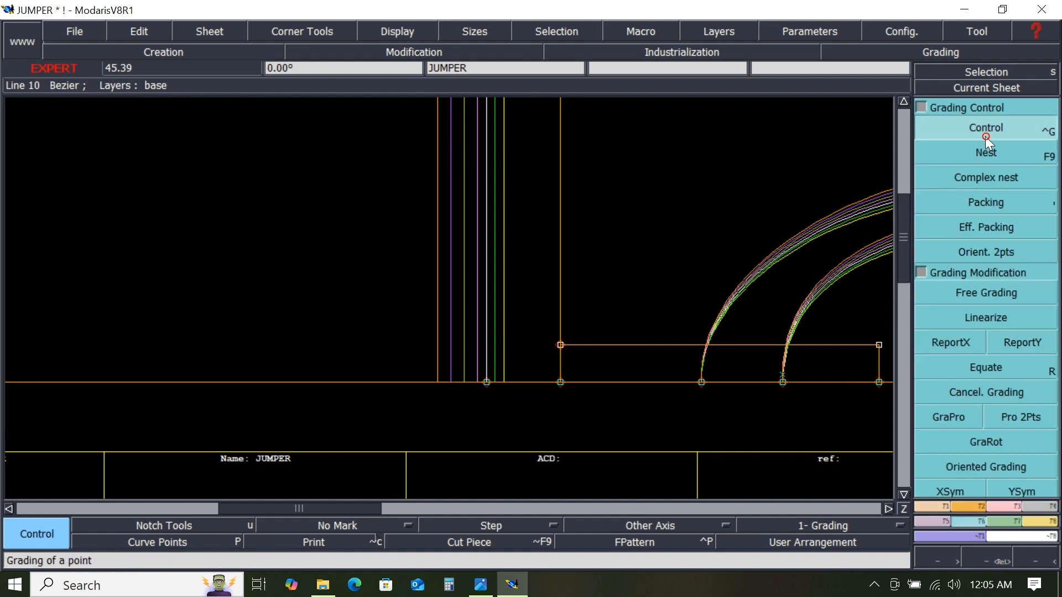
left_click(783, 382)
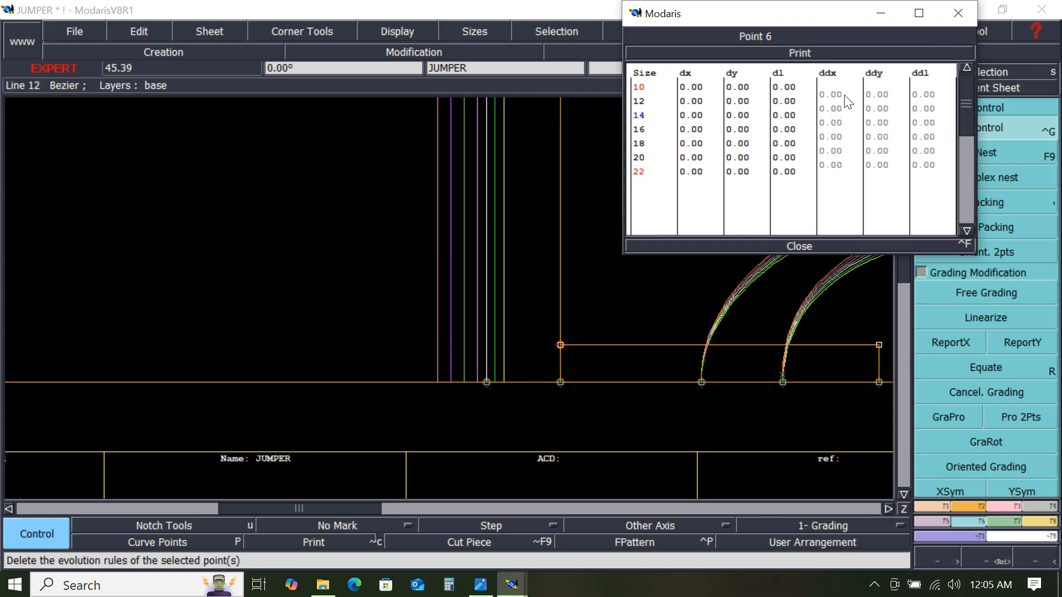
left_click_drag(843, 95, 852, 183)
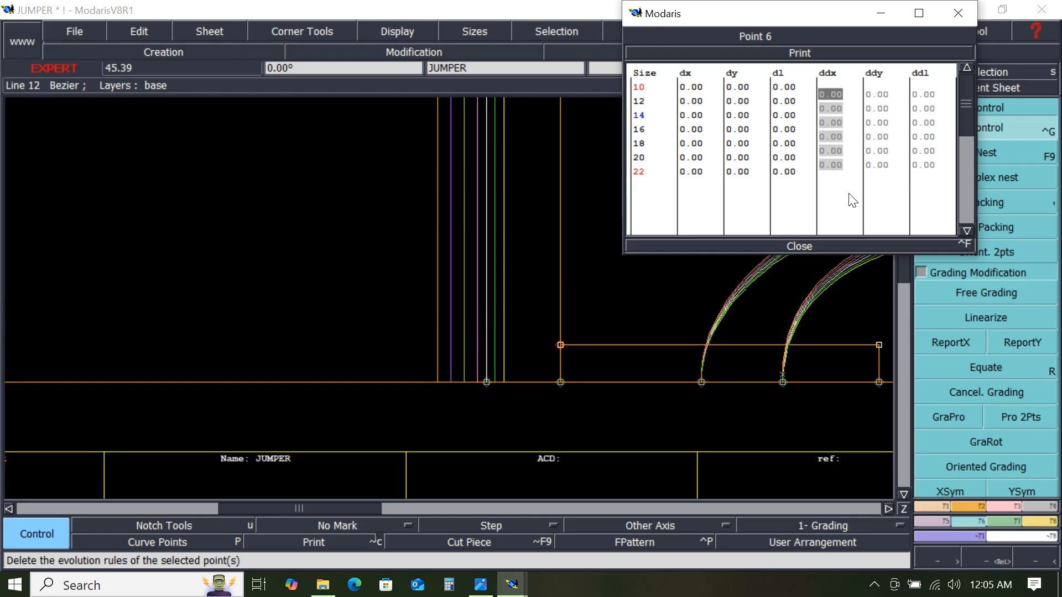
type("-.3")
key("Return")
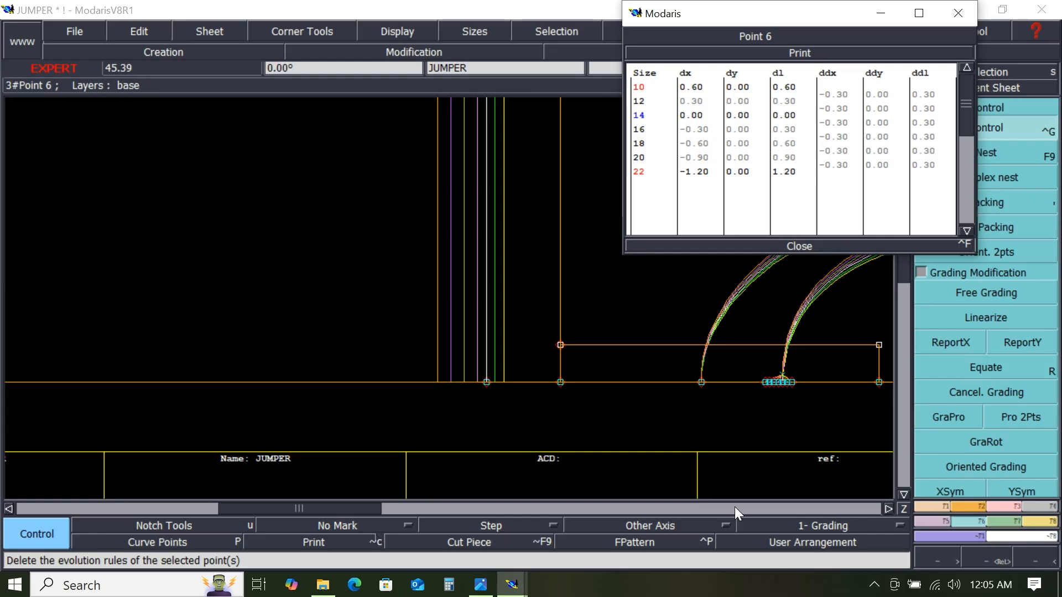
left_click_drag(757, 364, 796, 400)
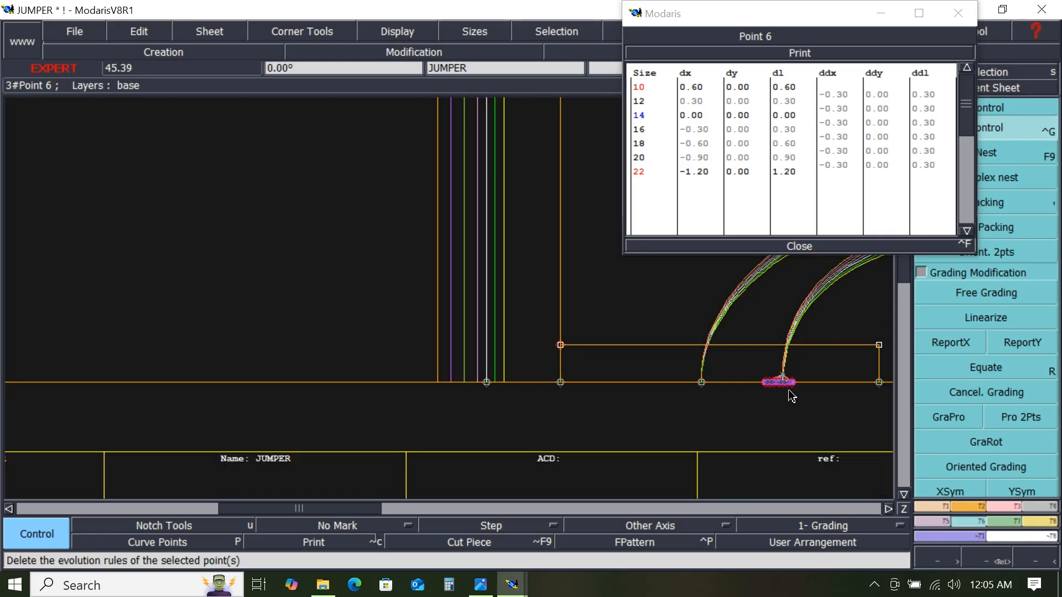
scroll(789, 391, "up", 1)
scroll(792, 390, "up", 2)
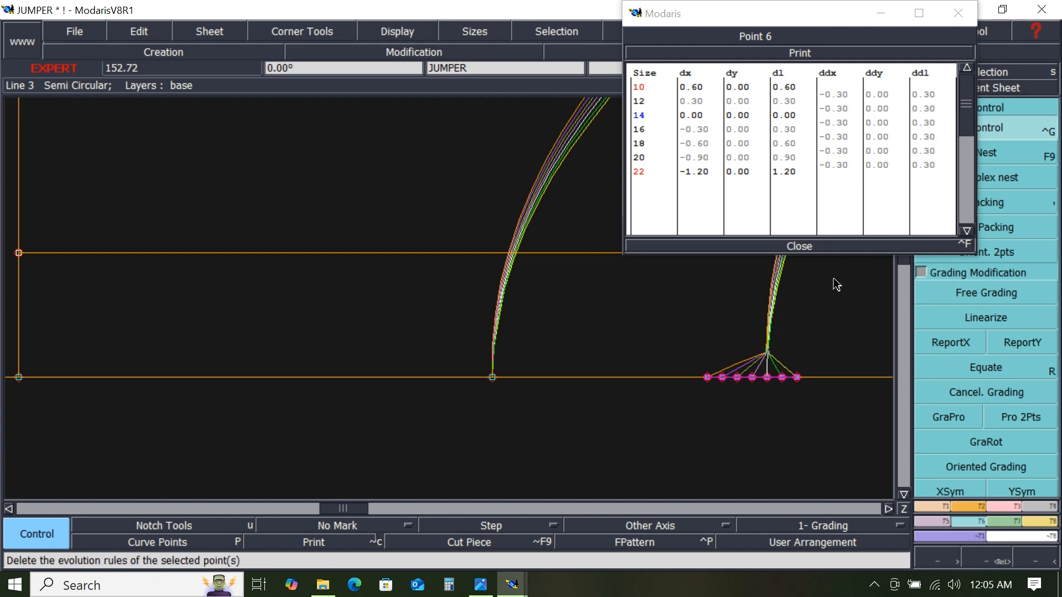
left_click(804, 245)
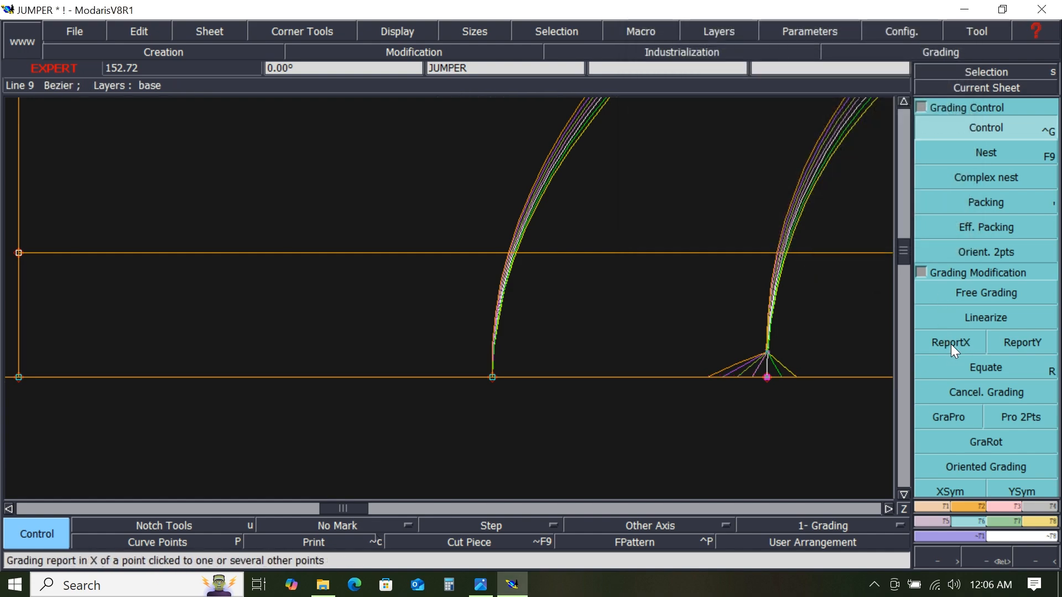
- Apply ReportX to report the inserted point's horizontal grading
left_click(951, 344)
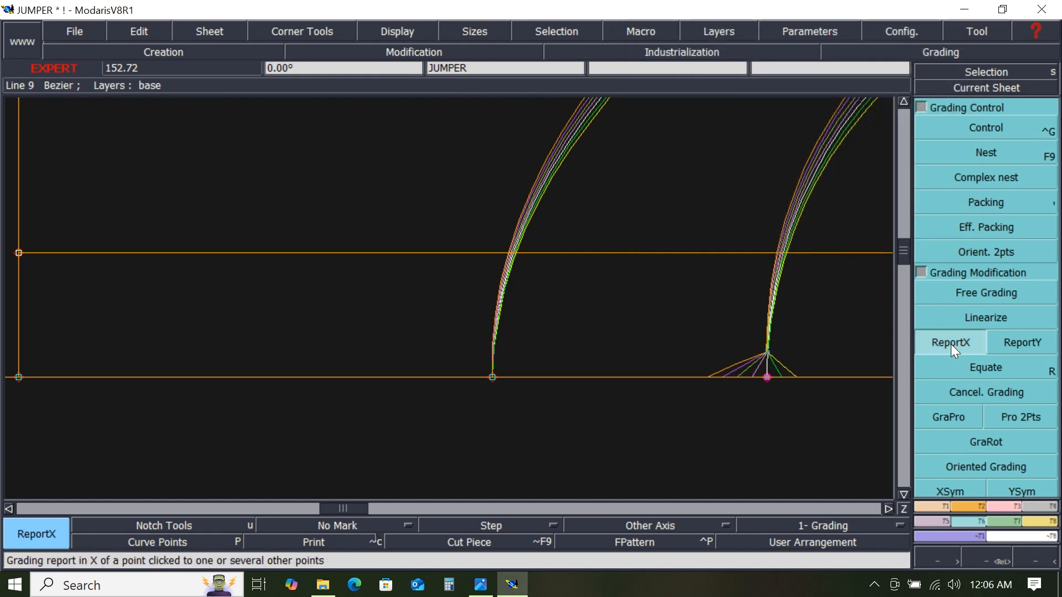
left_click(768, 378)
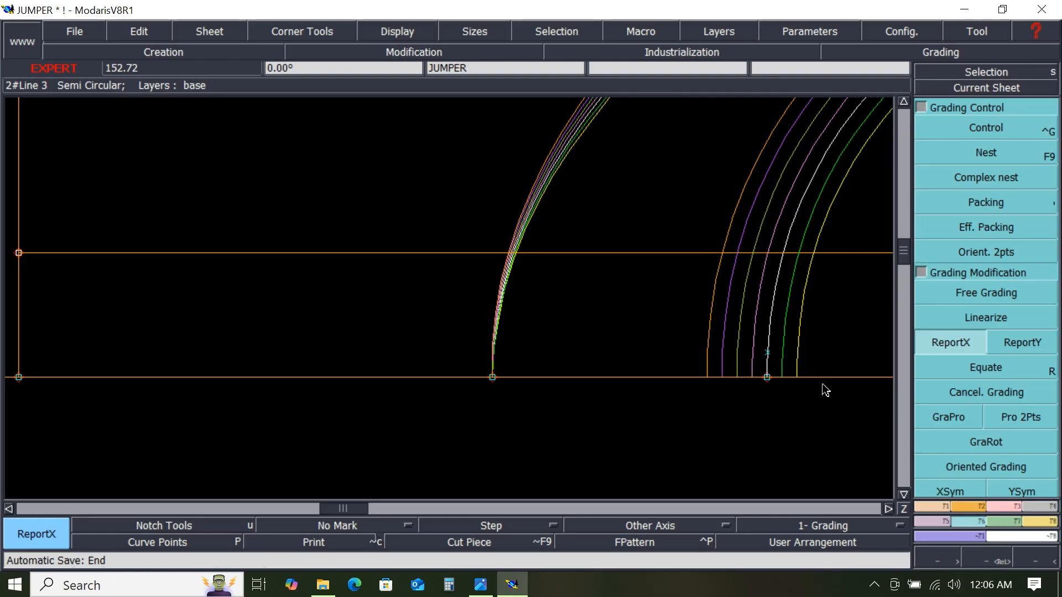
scroll(824, 388, "down", 1)
scroll(789, 398, "down", 1)
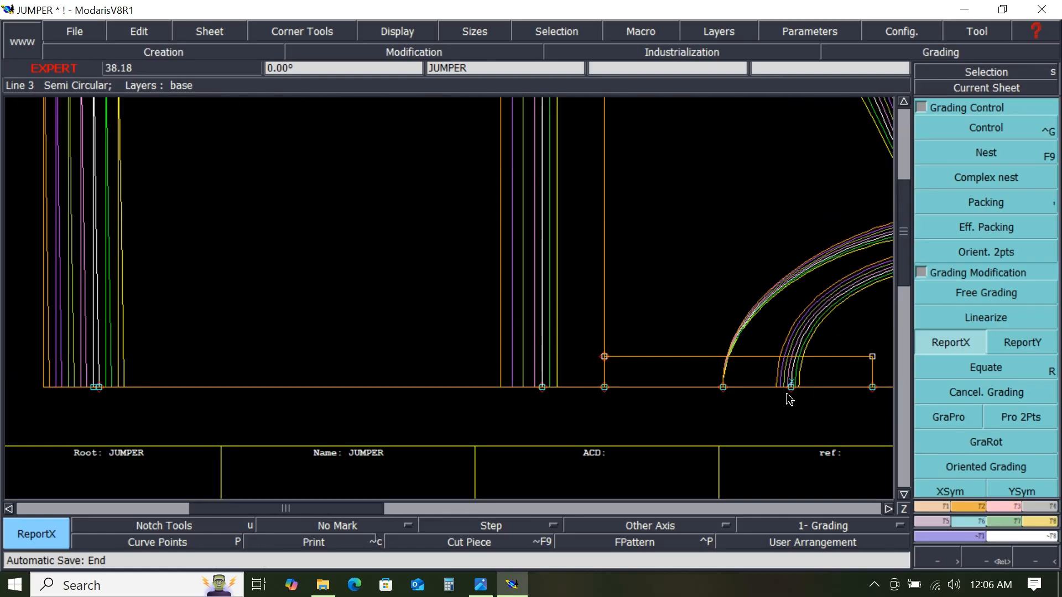
scroll(789, 398, "down", 1)
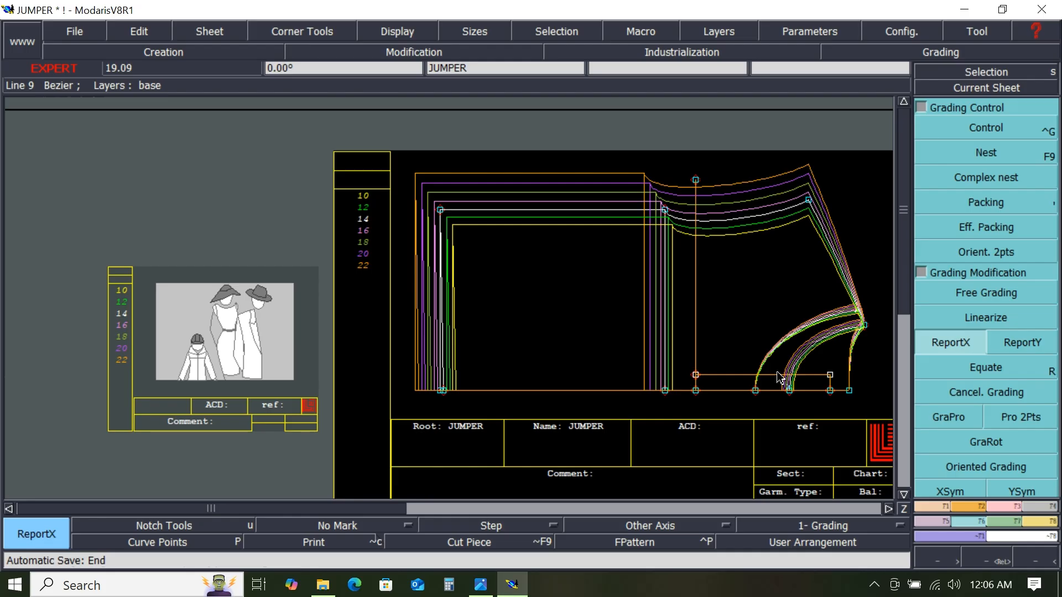
key("j")
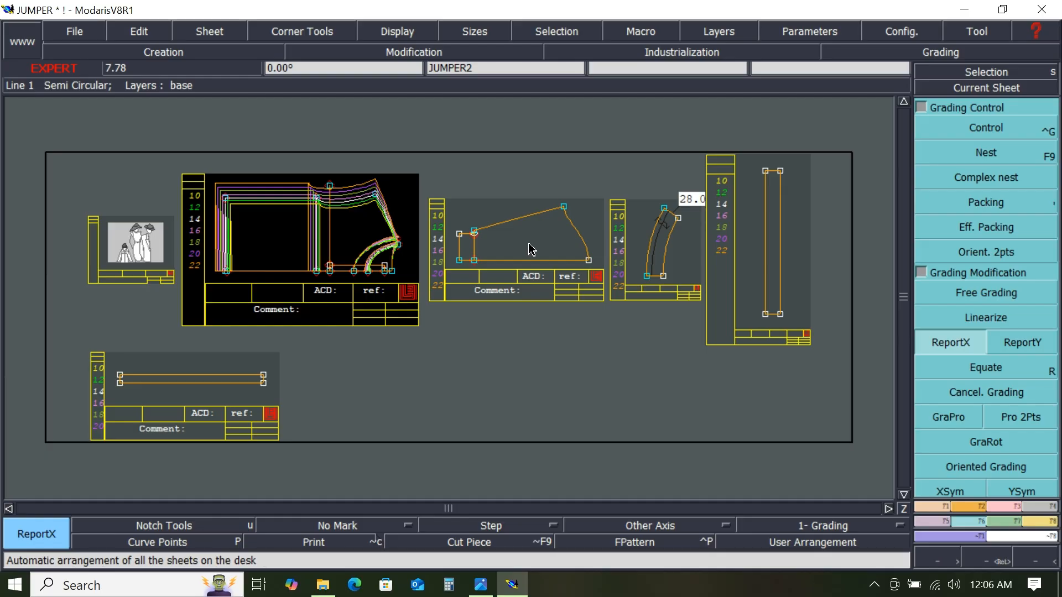
- Centre the view on the JUMPER2 sheet and save the model
left_click(978, 88)
left_click(547, 228)
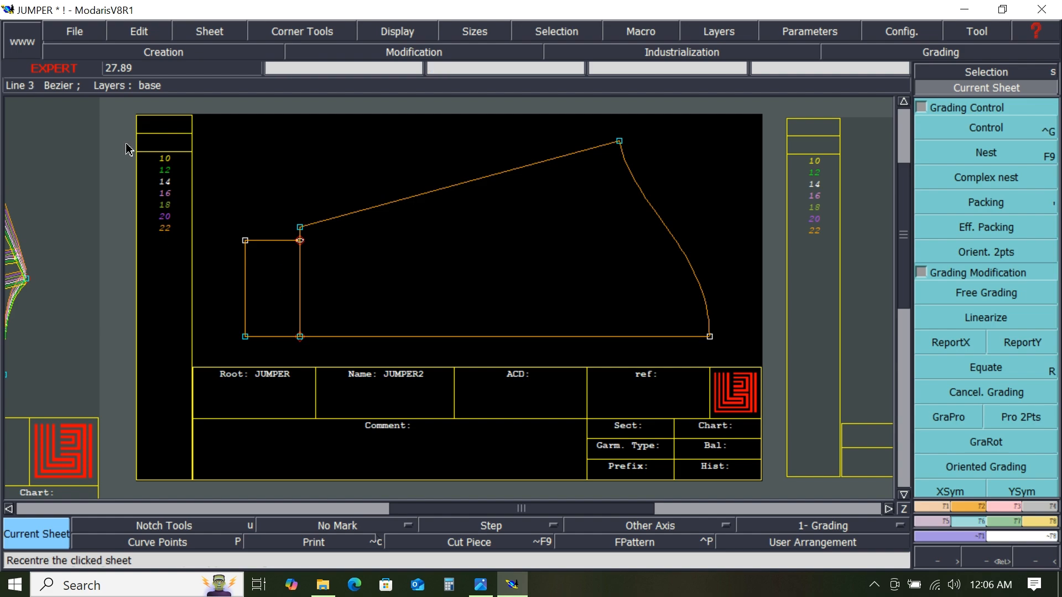
left_click(63, 34)
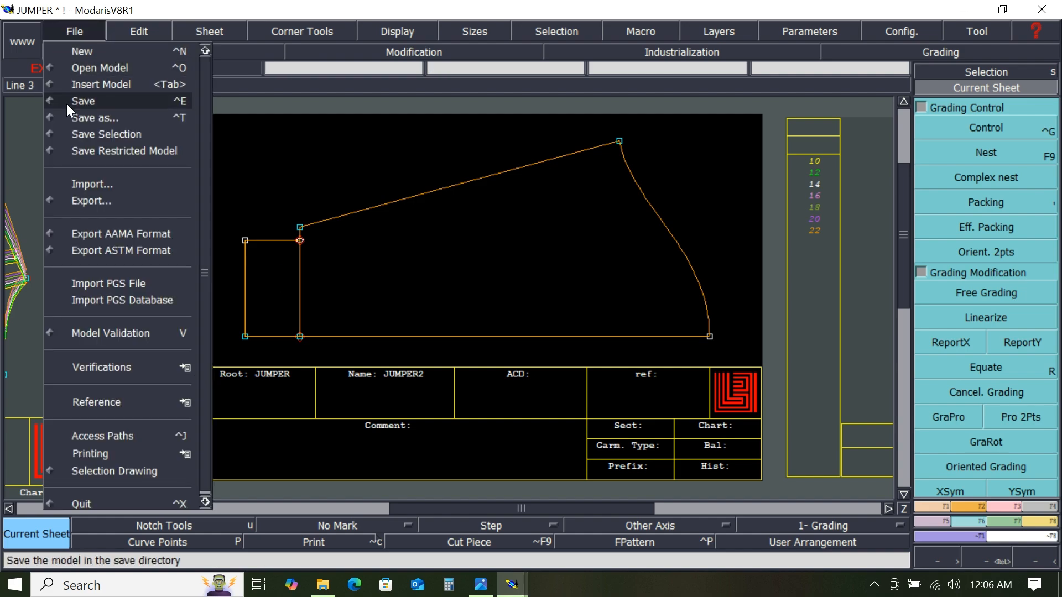
left_click(67, 105)
left_click(419, 398)
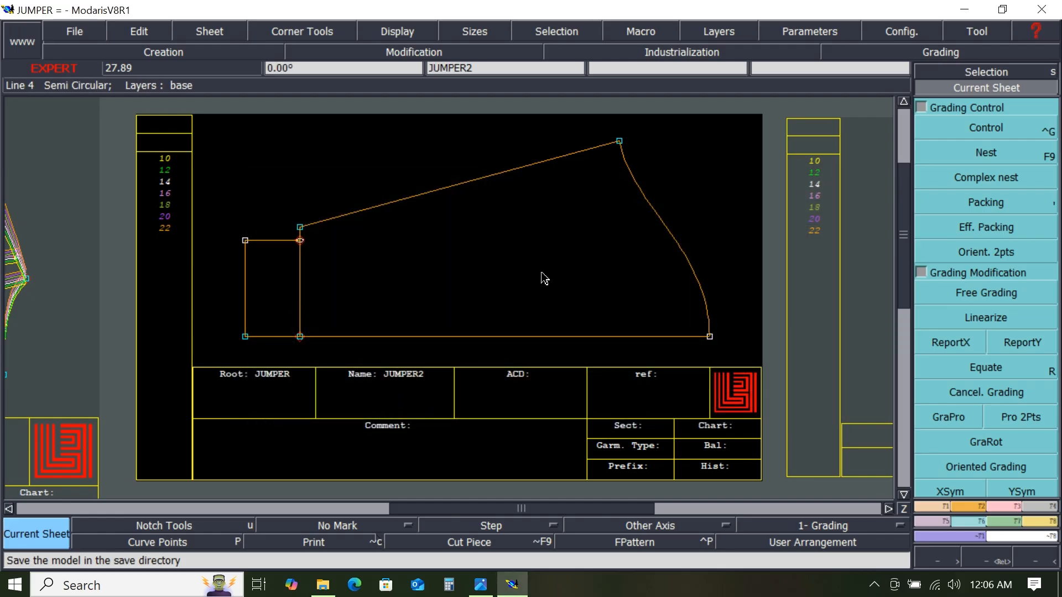
- Check the spec sheet, then grade JUMPER2's upper right corner vertically by 0.75 cm per step for smaller sizes and 1 cm for larger sizes
left_click(480, 585)
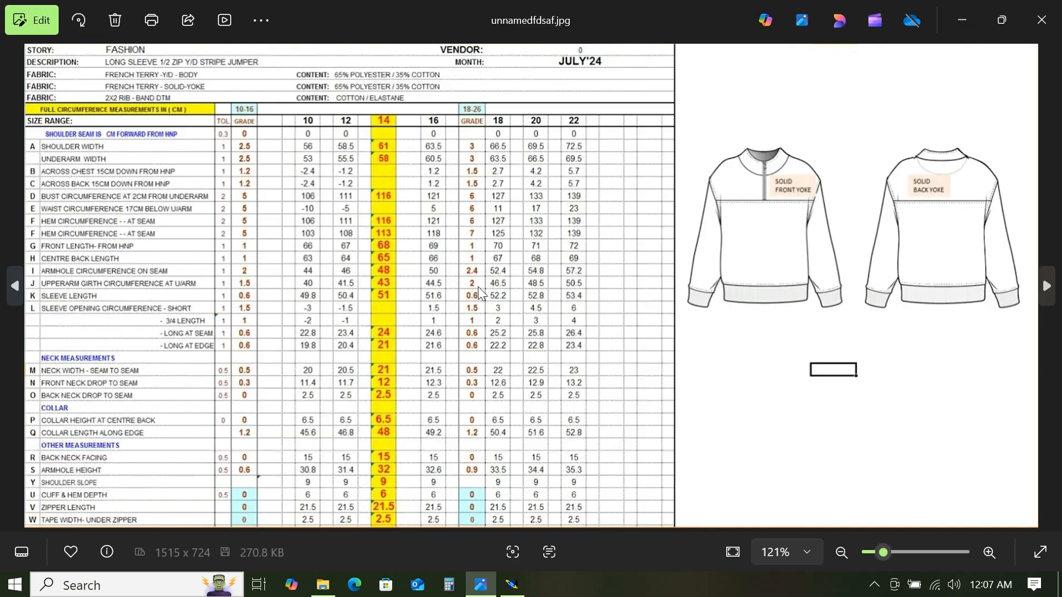
left_click(961, 21)
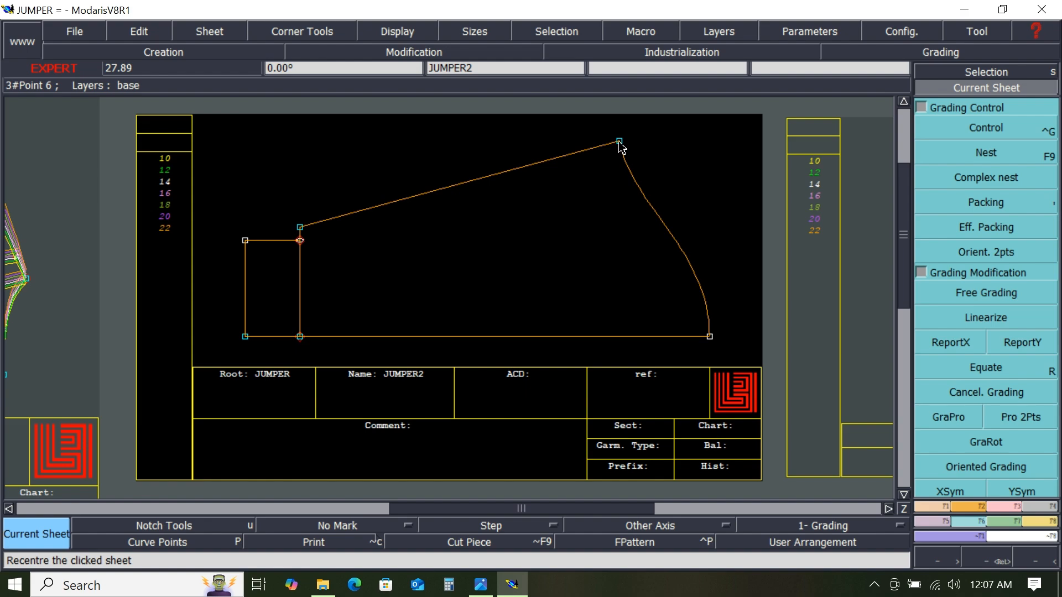
left_click(990, 126)
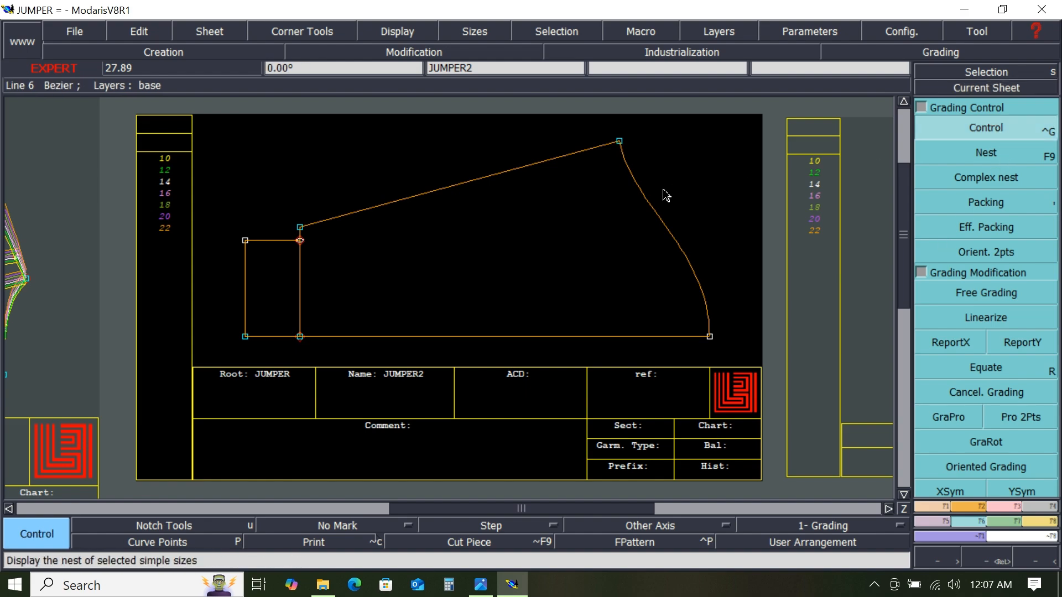
left_click(619, 142)
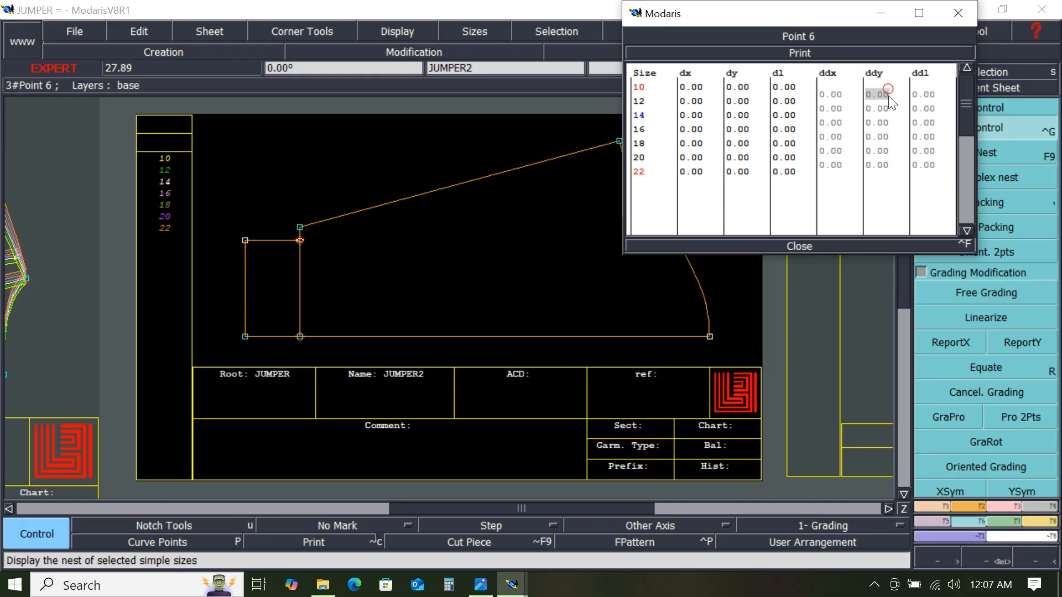
left_click_drag(889, 95, 892, 122)
type(".75")
key("Return")
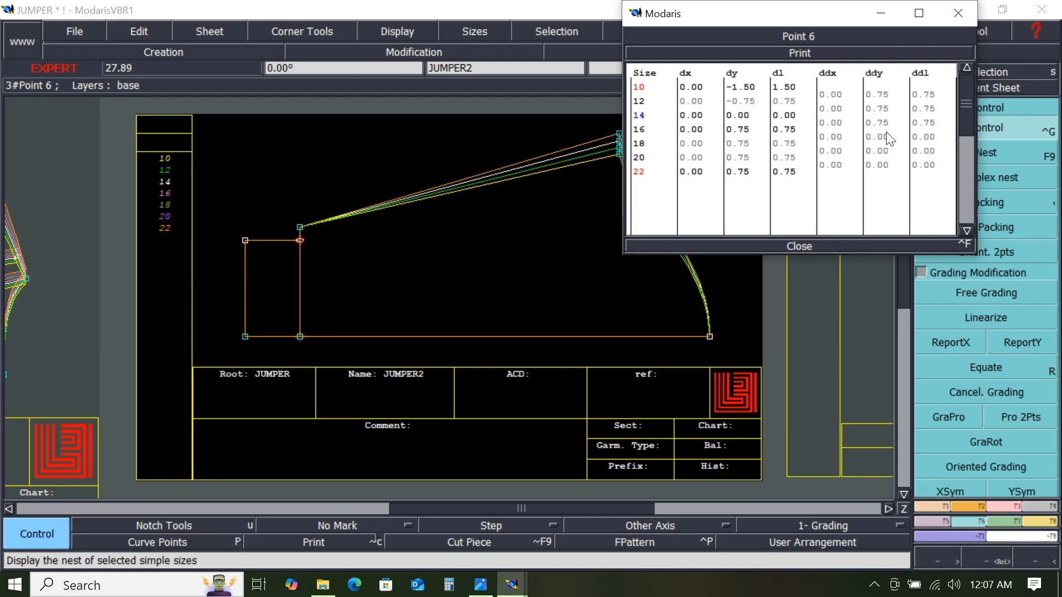
left_click_drag(885, 137, 904, 184)
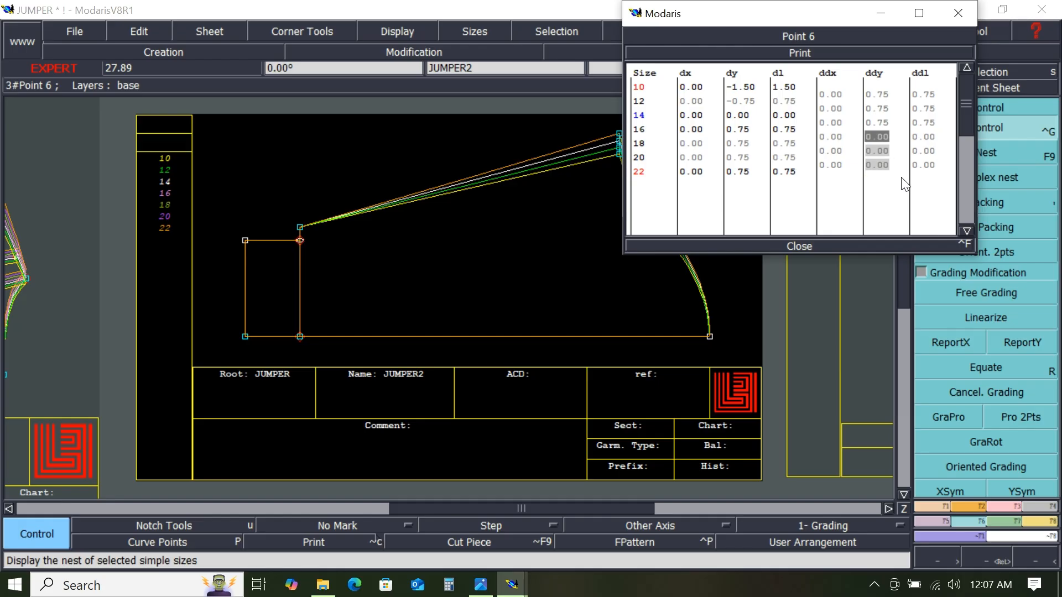
type("1")
key("Return")
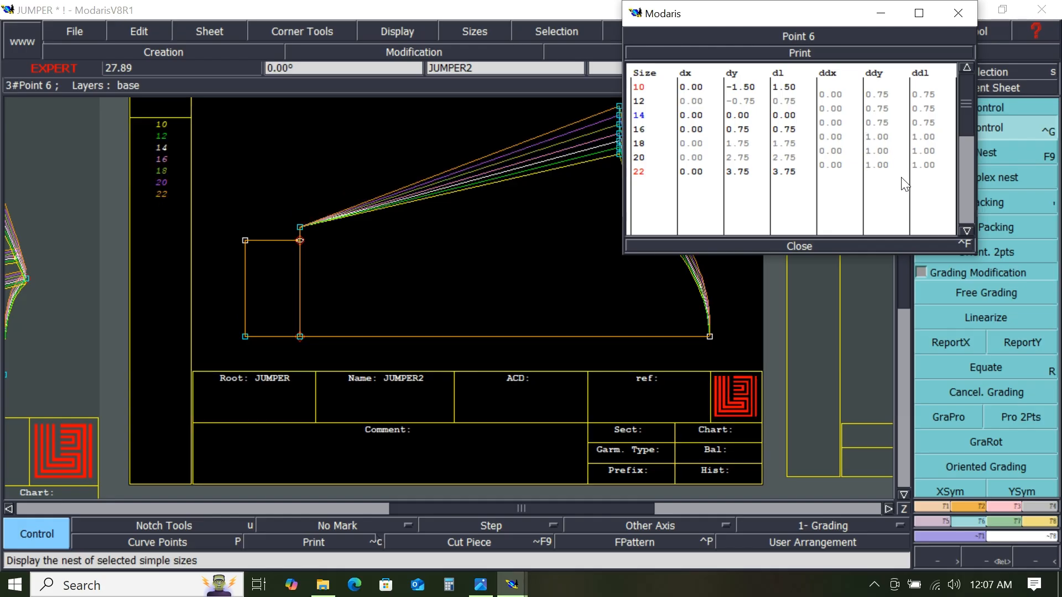
left_click(801, 247)
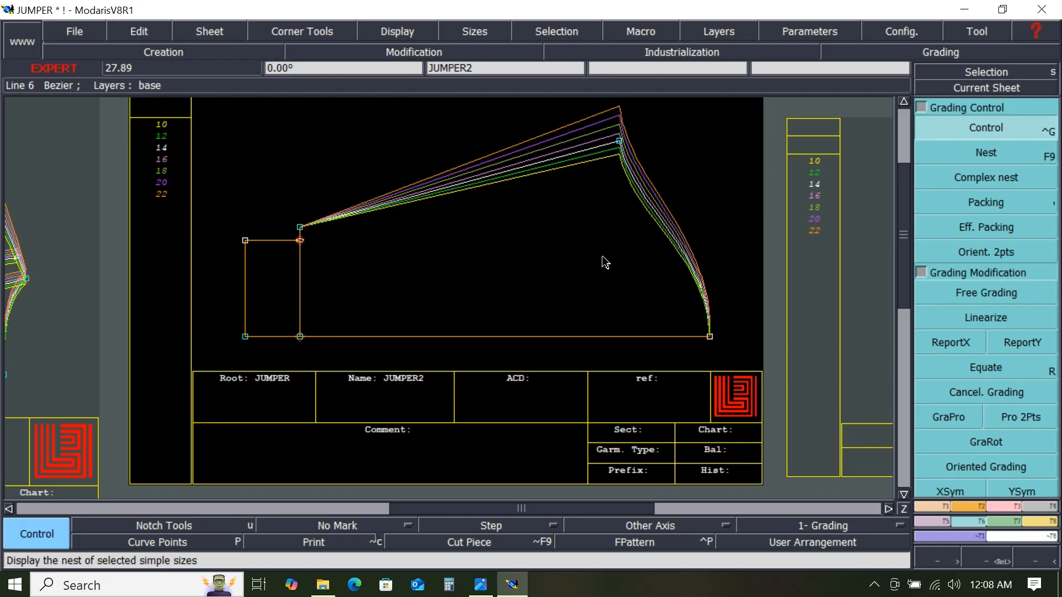
- Recheck the spec sheet, then grade that corner horizontally by -1 cm per size step for the smaller sizes
left_click(479, 591)
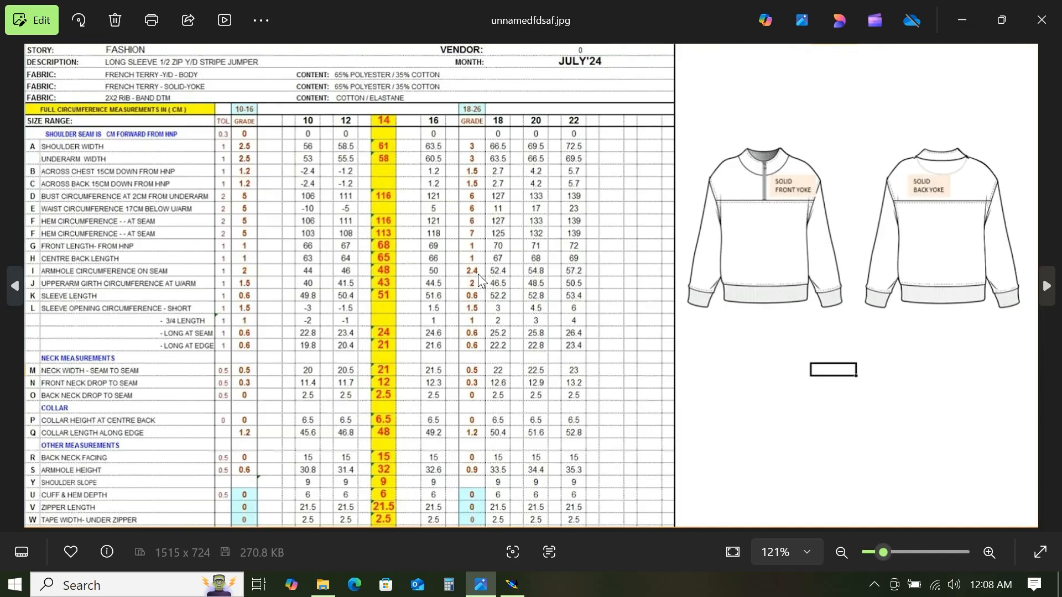
left_click(969, 22)
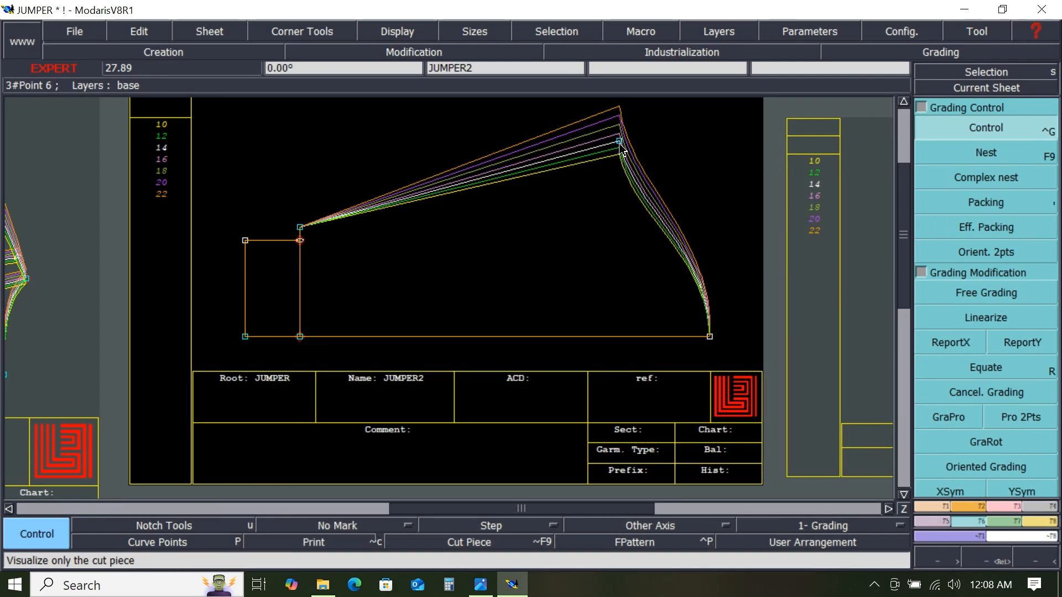
left_click(986, 128)
left_click(620, 141)
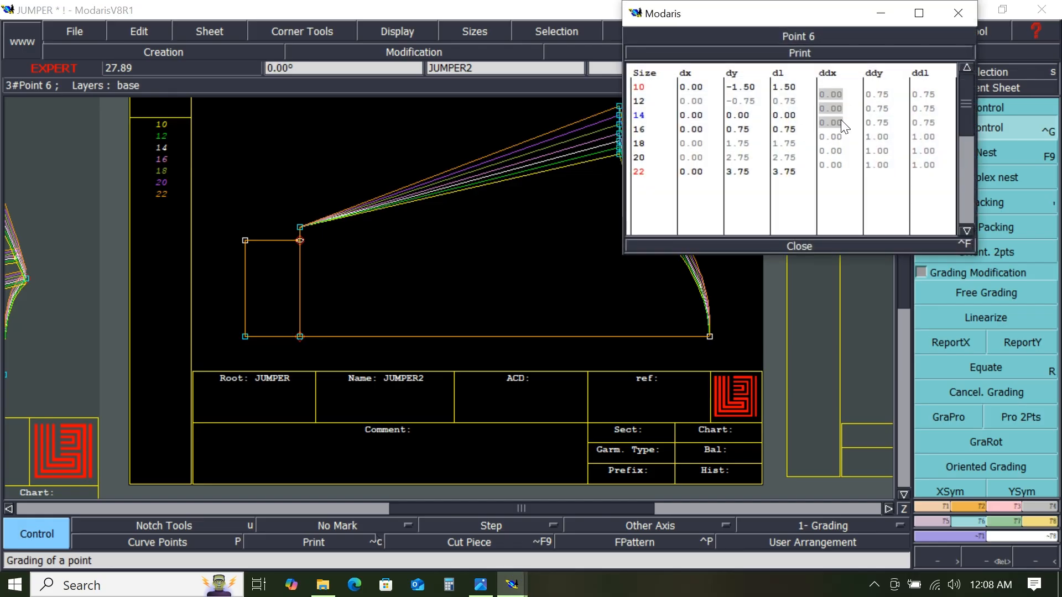
type("-1")
key("Return")
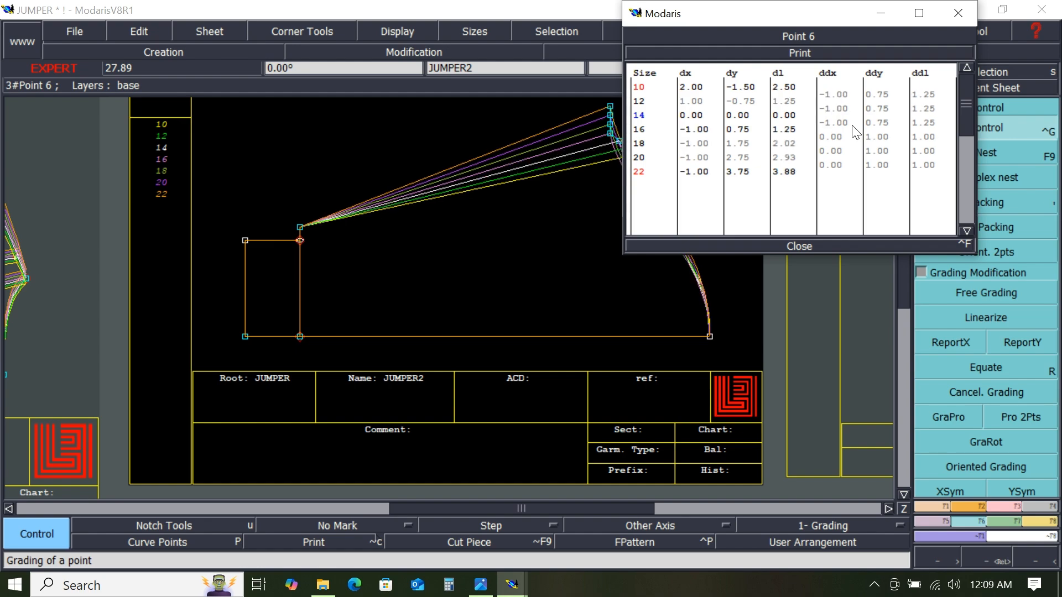
- Set that corner's horizontal grade to -1.2 cm per size step for the larger sizes and close the table
left_click(832, 132)
left_click_drag(837, 161, 838, 165)
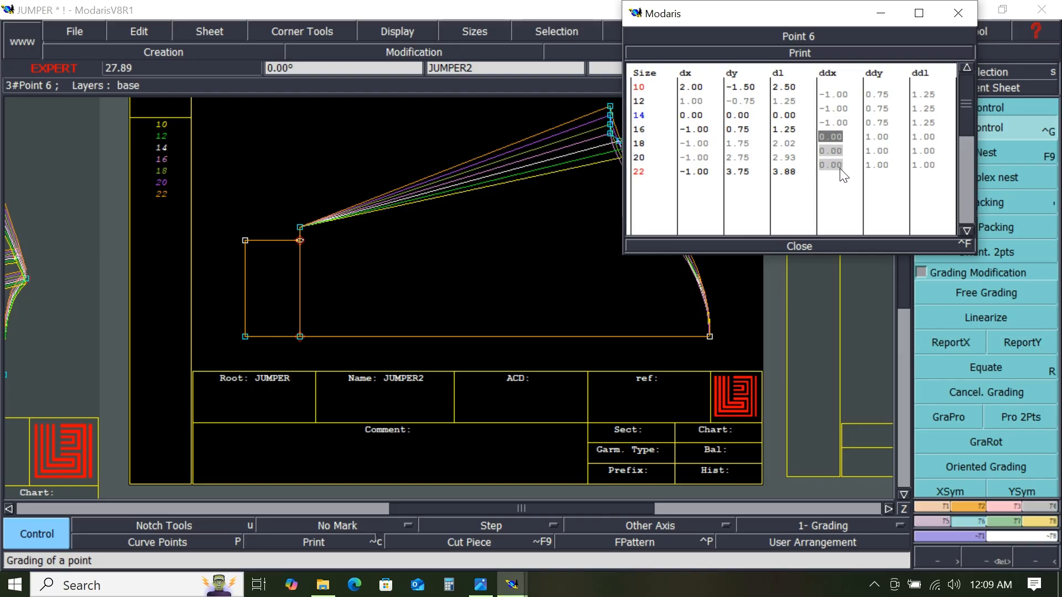
type("1.2")
key("Return")
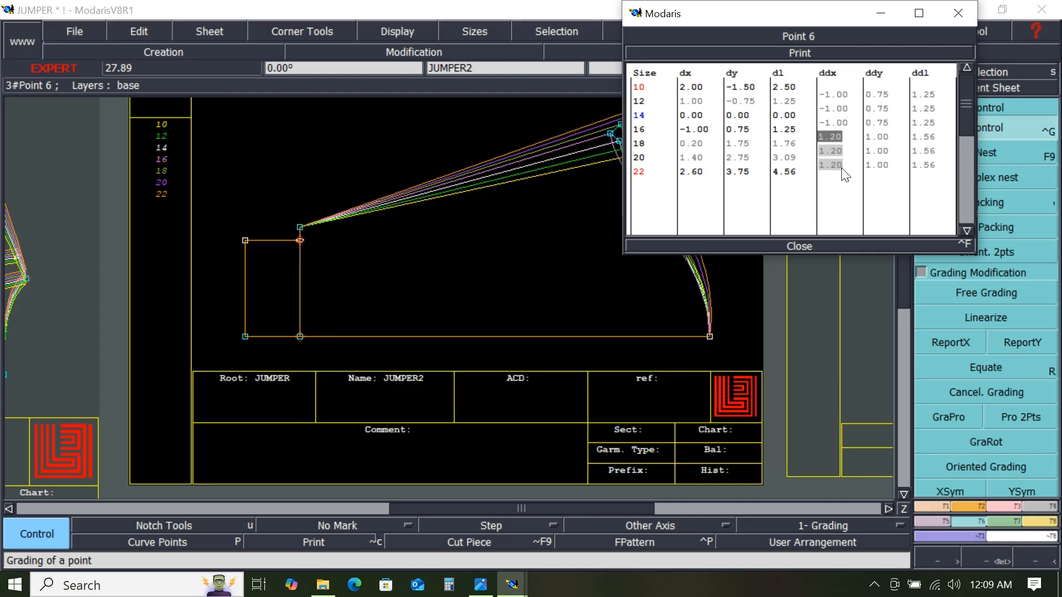
type("-1.2")
key("Return")
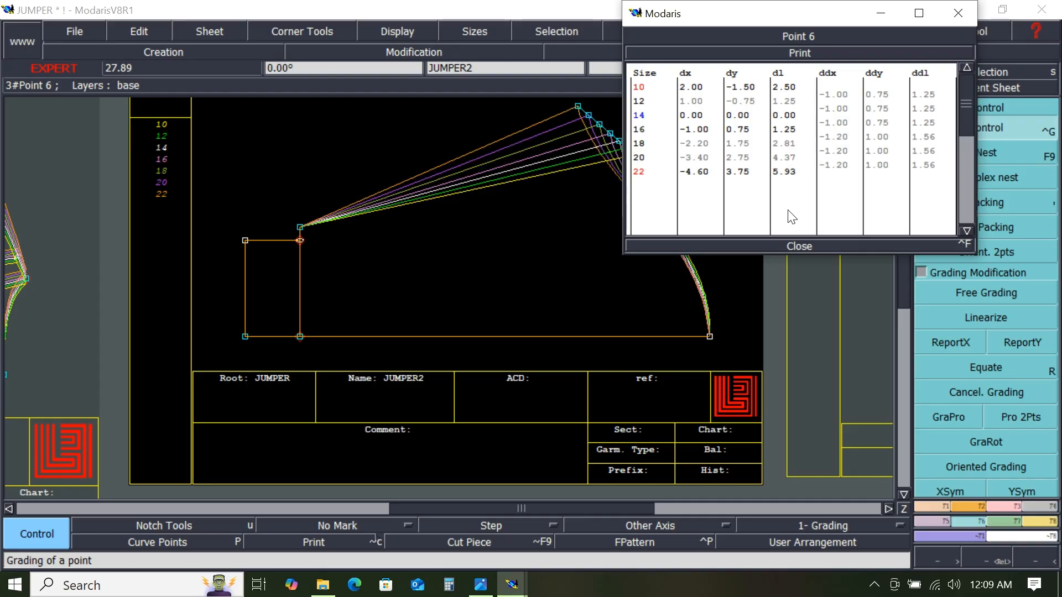
left_click(792, 251)
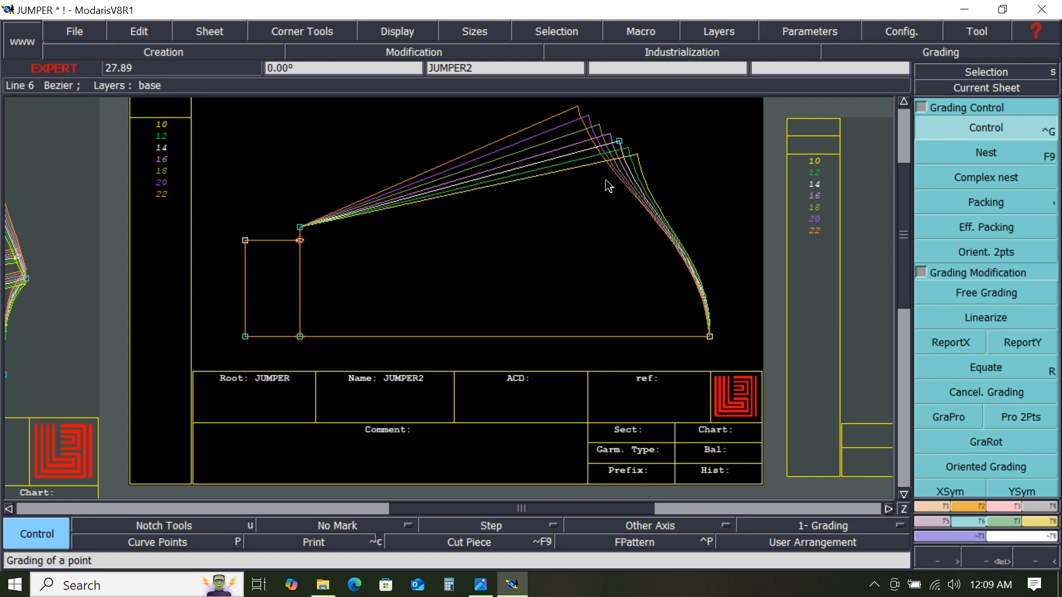
- Review the spec sheet's grading measurements
left_click(481, 585)
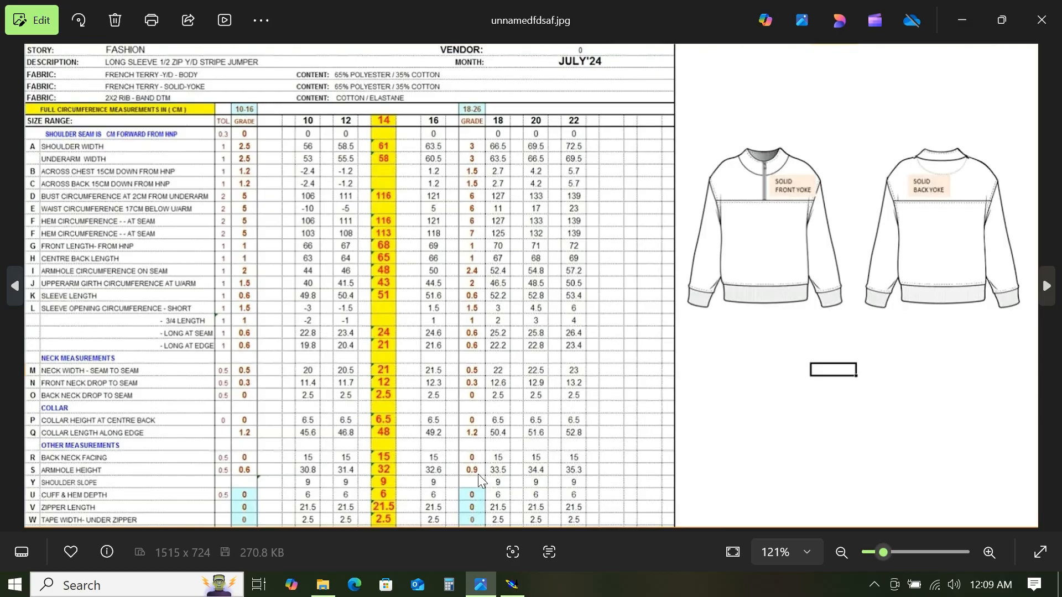
left_click(965, 24)
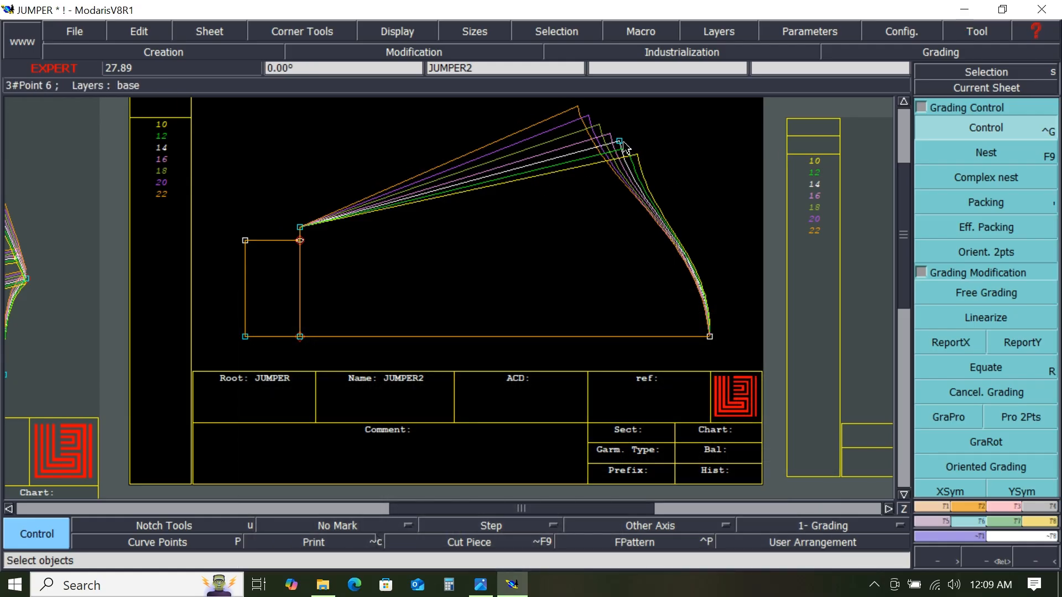
- Regrade JUMPER2's upper right corner horizontally to -0.3 cm per step for smaller sizes and -0.45 cm for larger sizes
left_click(986, 128)
left_click(618, 142)
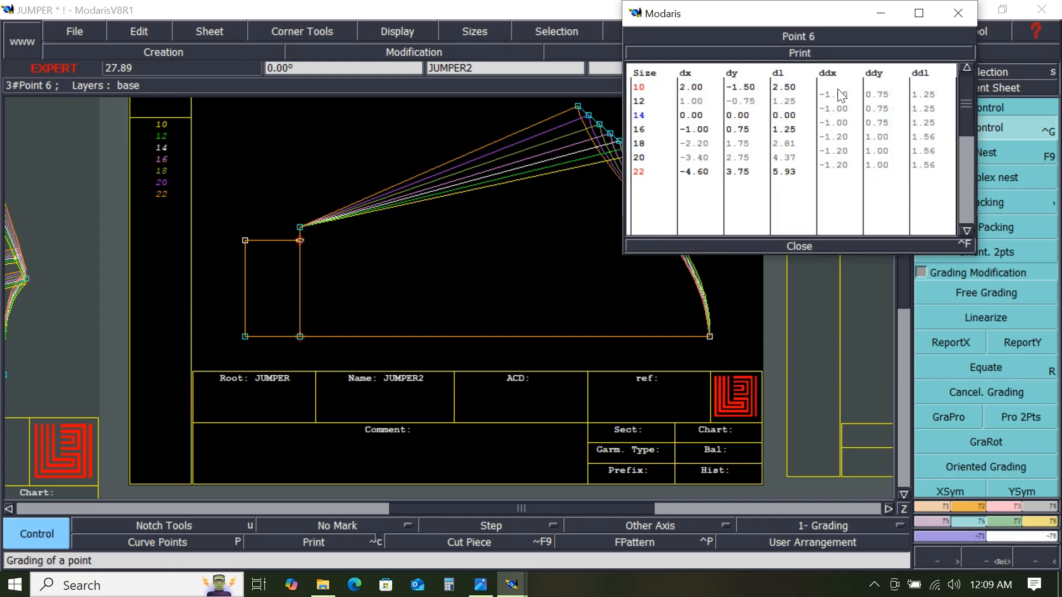
left_click(835, 89)
type("-.3")
key("Return")
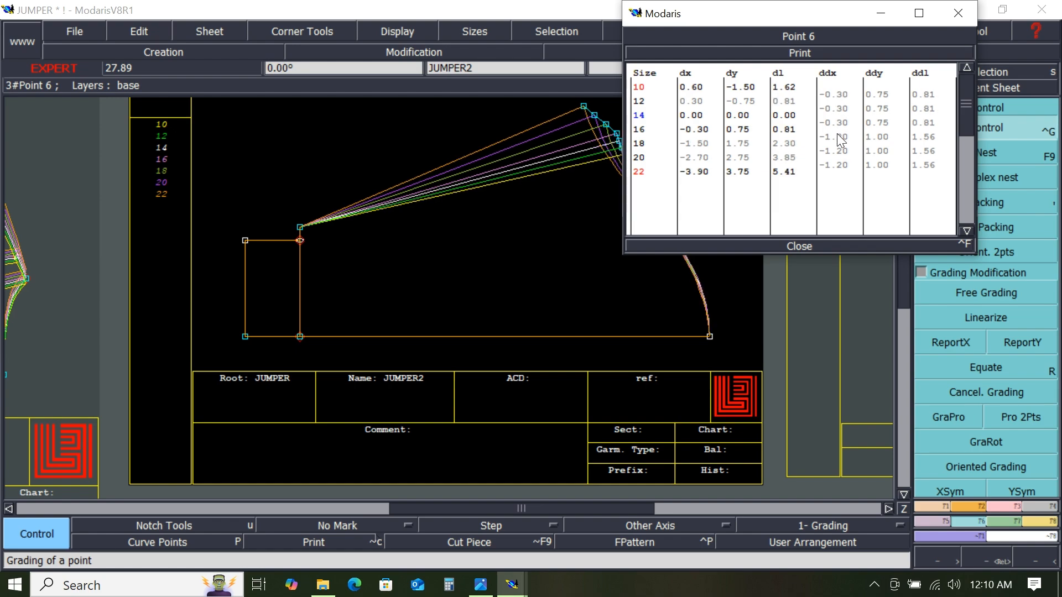
type("-0")
type(".45")
key("Return")
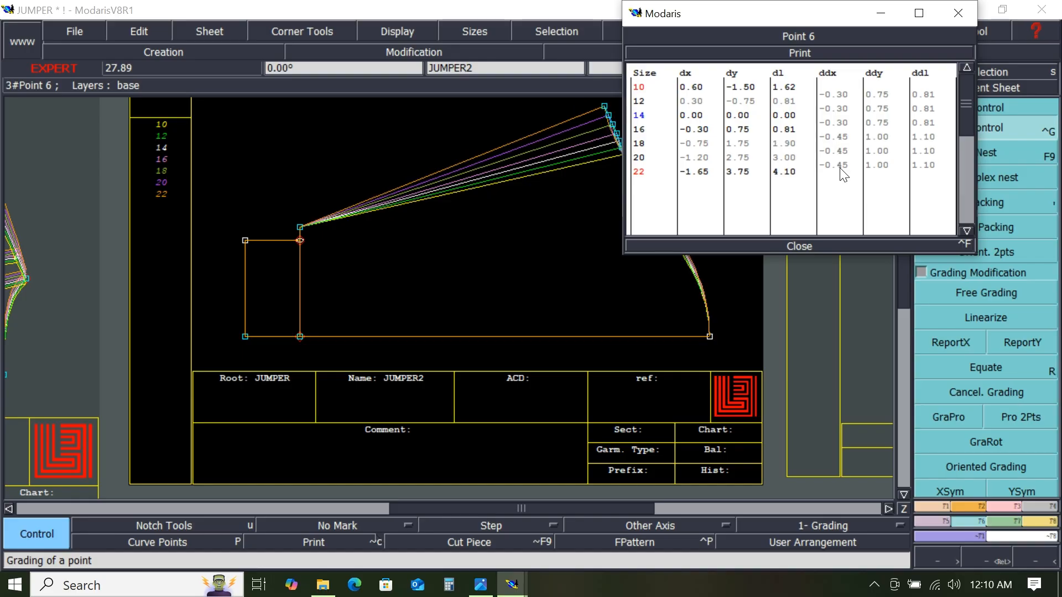
left_click(800, 246)
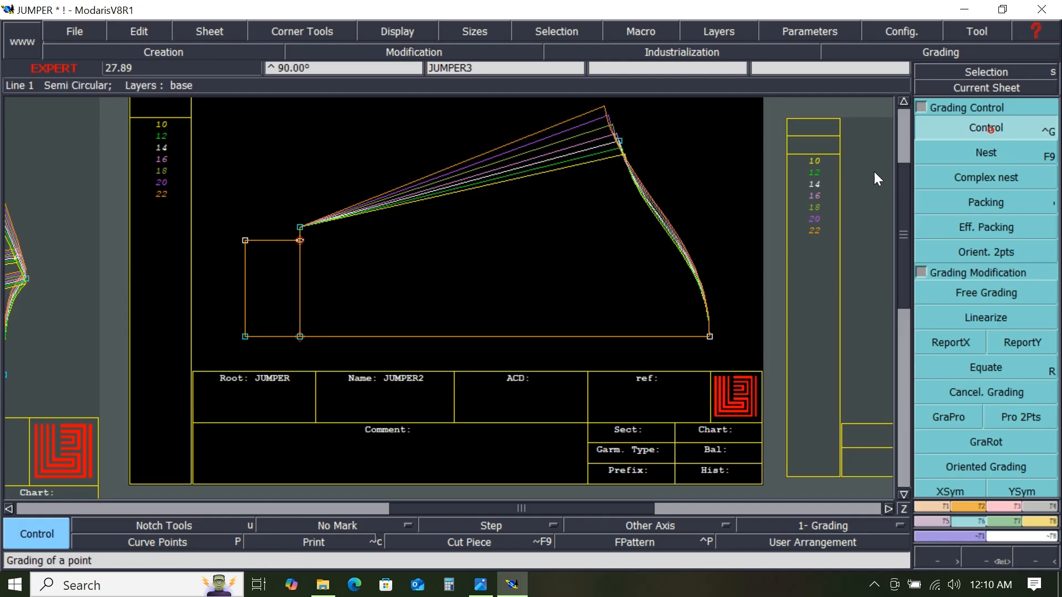
- Grade the left end point of the pattern's top edge horizontally by -0.6 cm per size step for all sizes
left_click(300, 236)
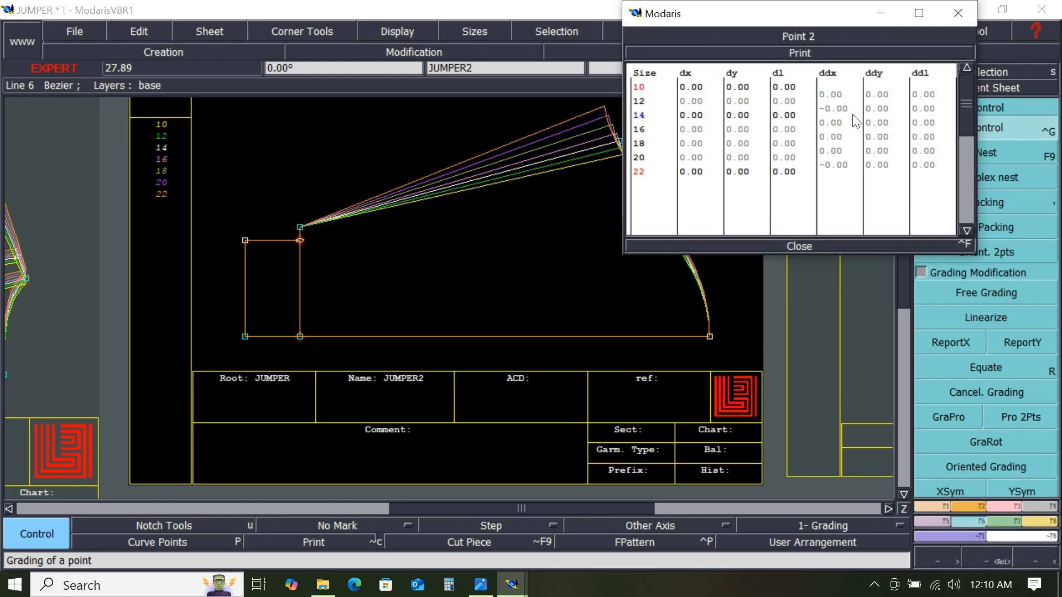
left_click_drag(838, 92, 841, 182)
type("-.")
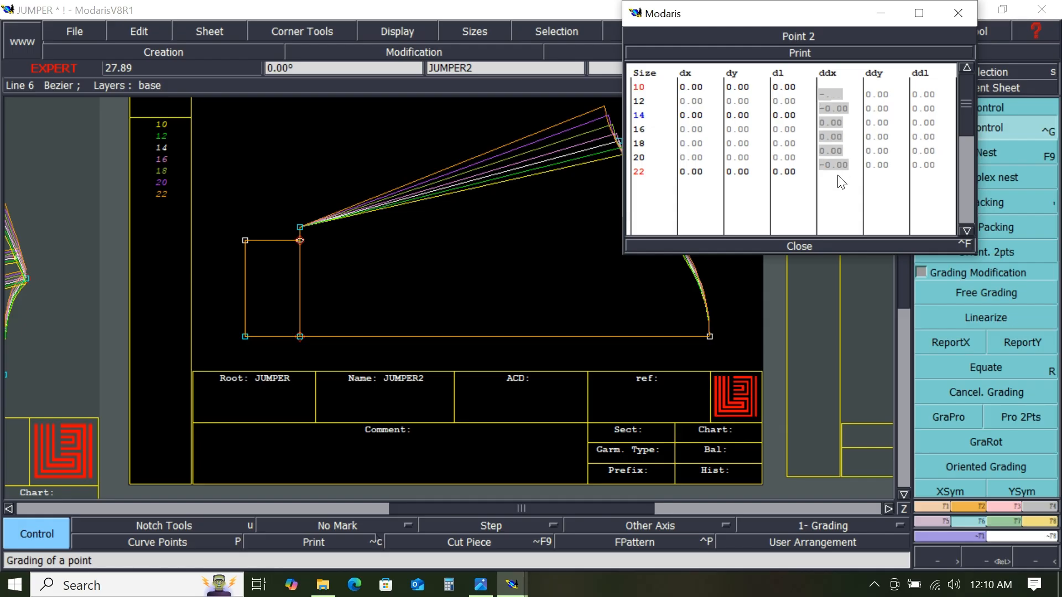
type("6")
key("Return")
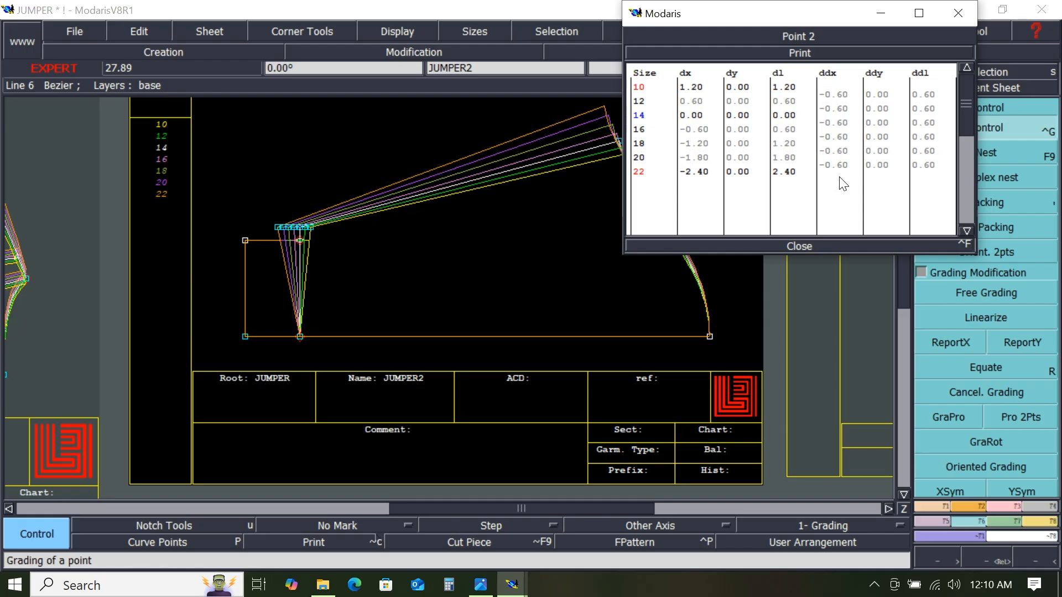
left_click(800, 246)
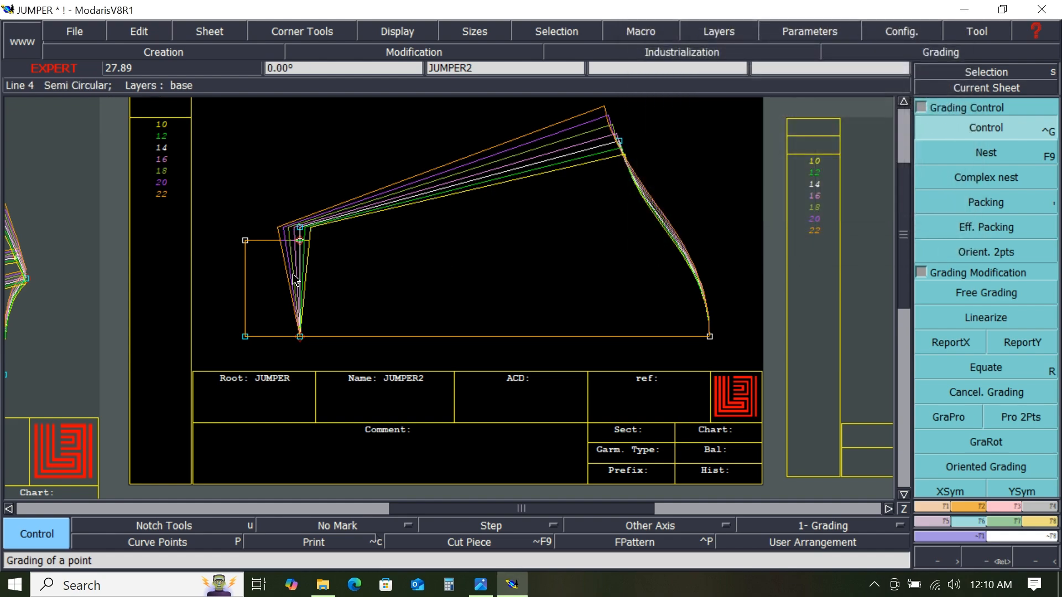
- Select the small rectangle's corner points and report that point's horizontal grade to them with ReportX
left_click_drag(228, 218, 324, 352)
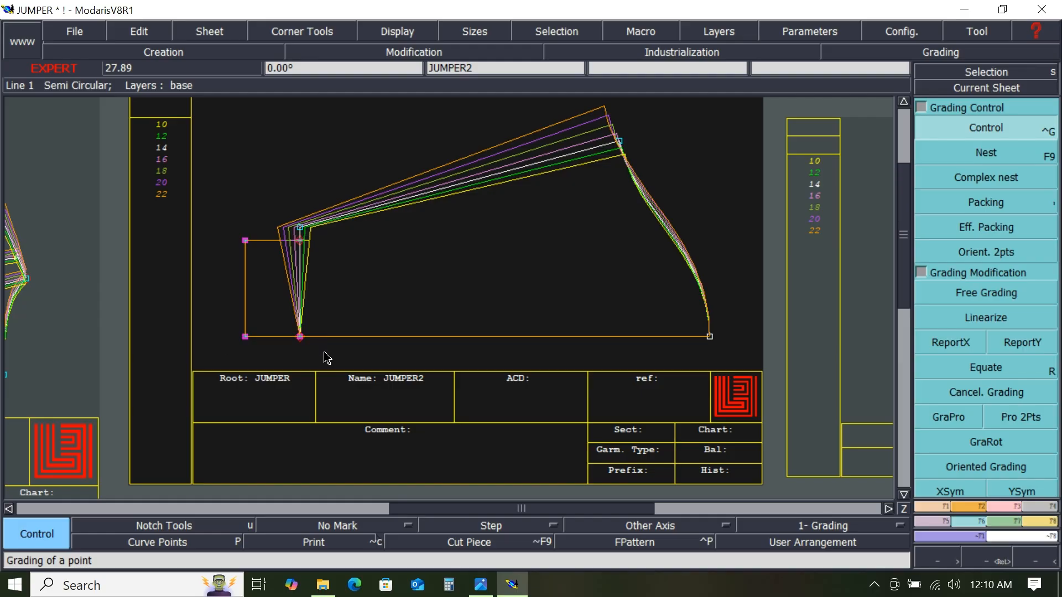
left_click(961, 348)
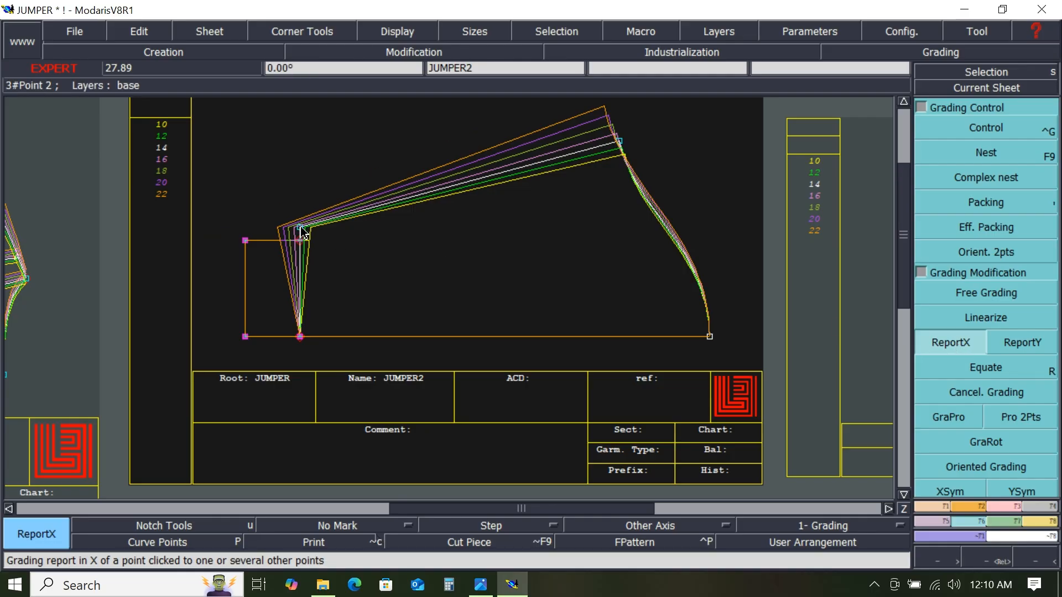
left_click(245, 241)
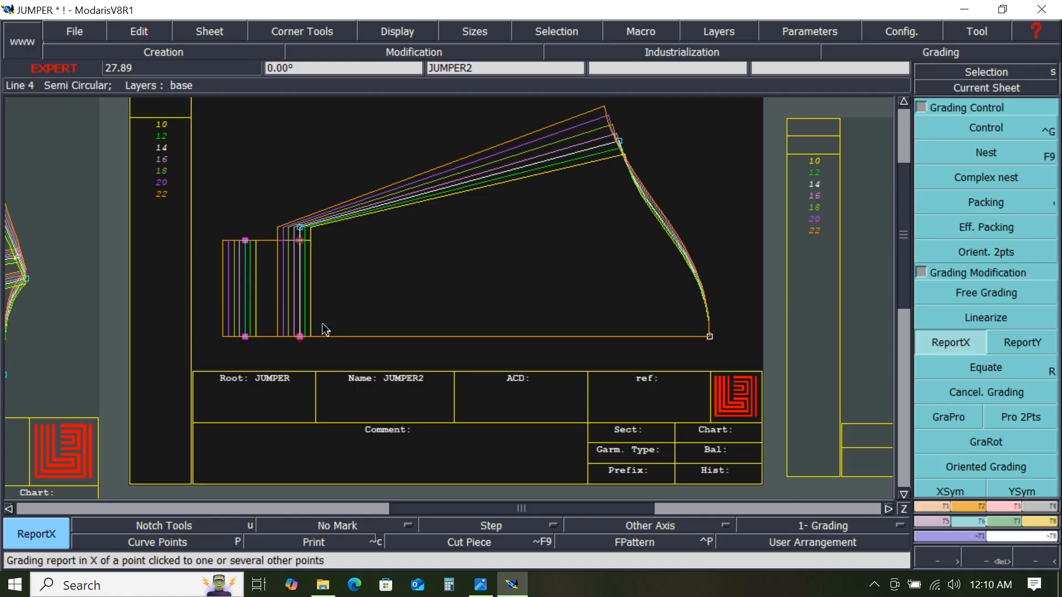
left_click(365, 297)
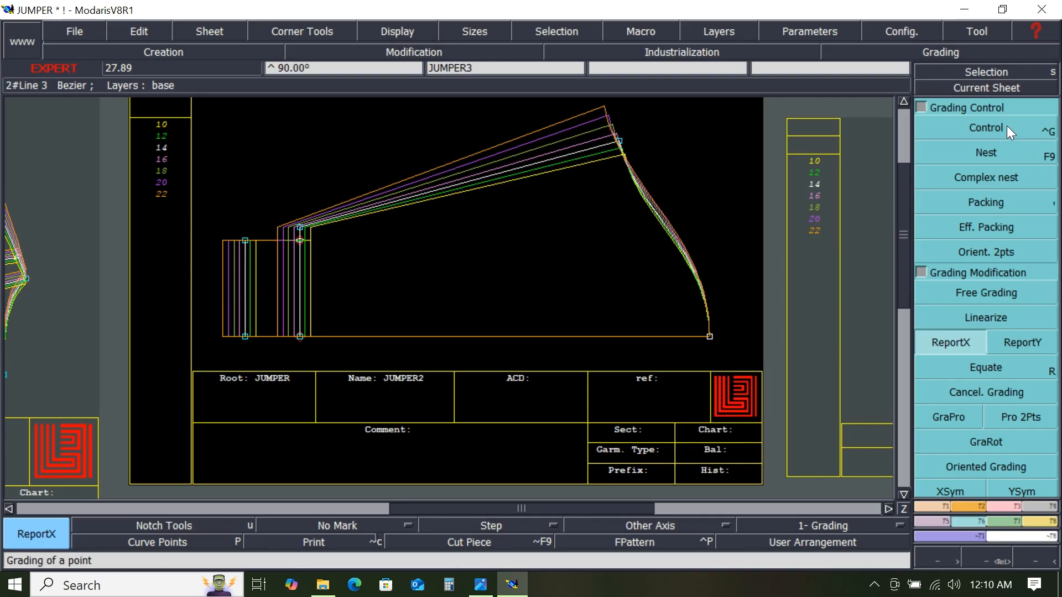
- Grade the top edge's left end point vertically by 0.6 cm per size step for all sizes
key("ctrl+g")
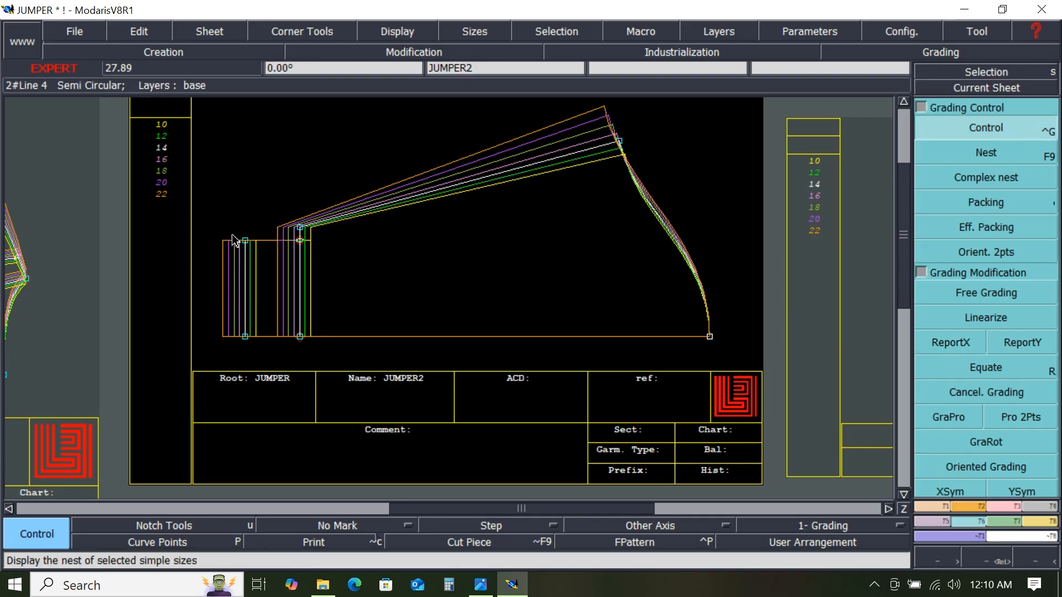
left_click(302, 227)
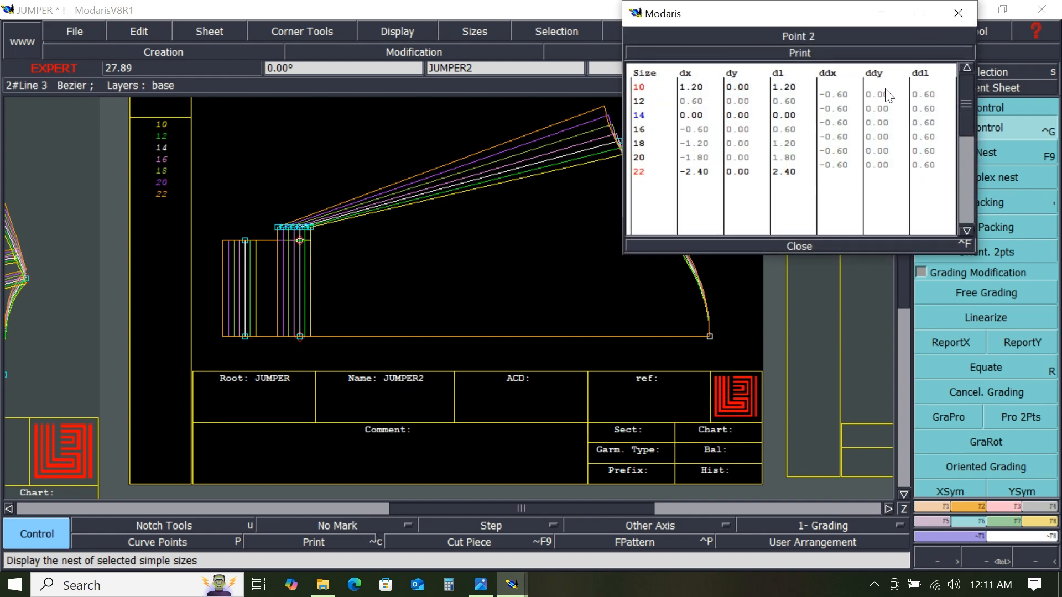
left_click_drag(888, 95, 897, 172)
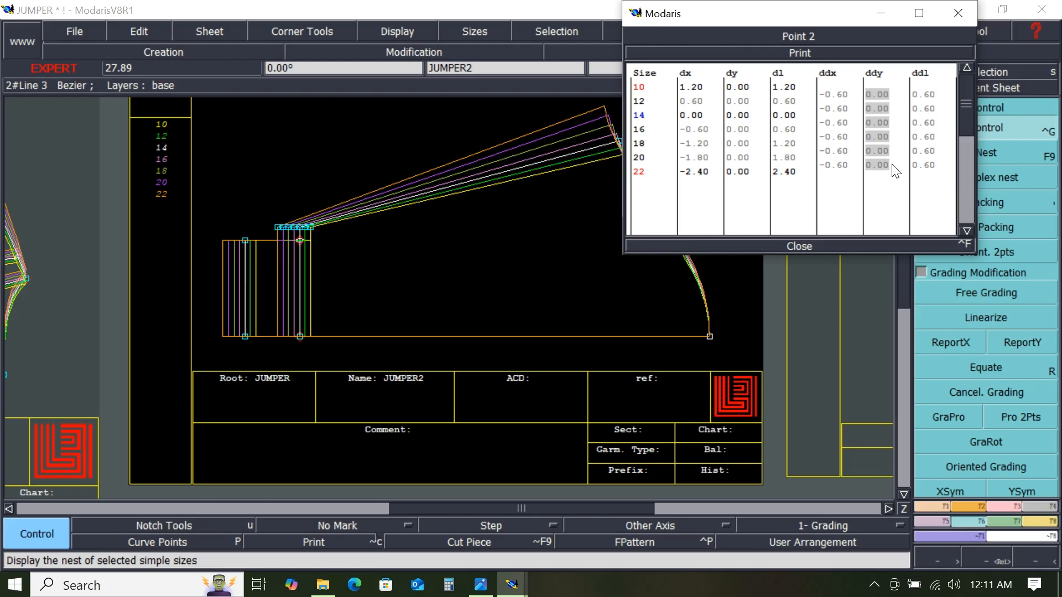
left_click_drag(896, 171, 897, 176)
type(".6")
key("Return")
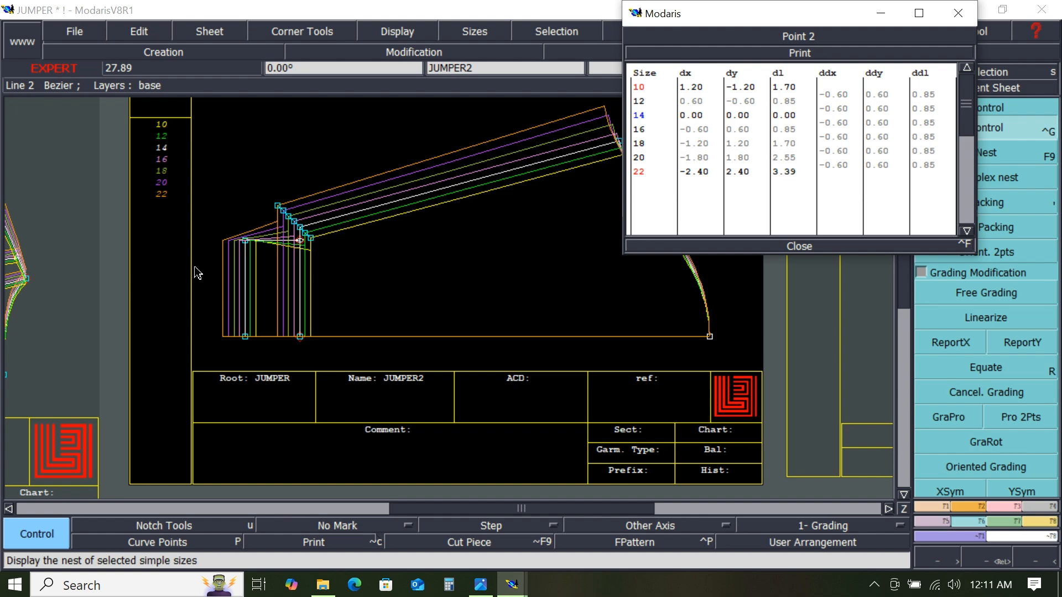
left_click(798, 247)
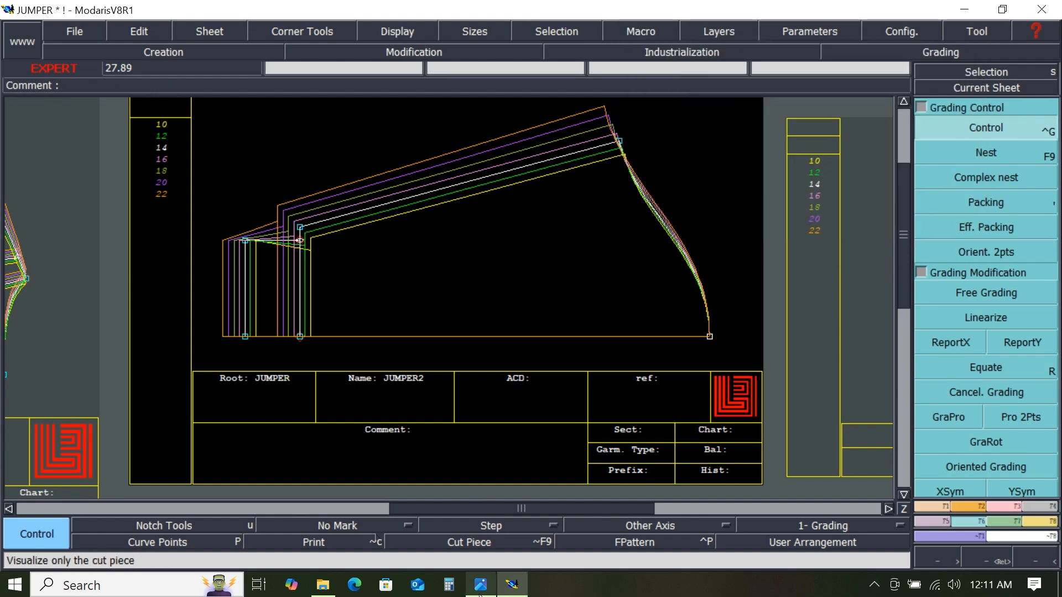
- Check the spec sheet, then try setting that point's horizontal grade to -0.3 cm per step and undo it
left_click(480, 592)
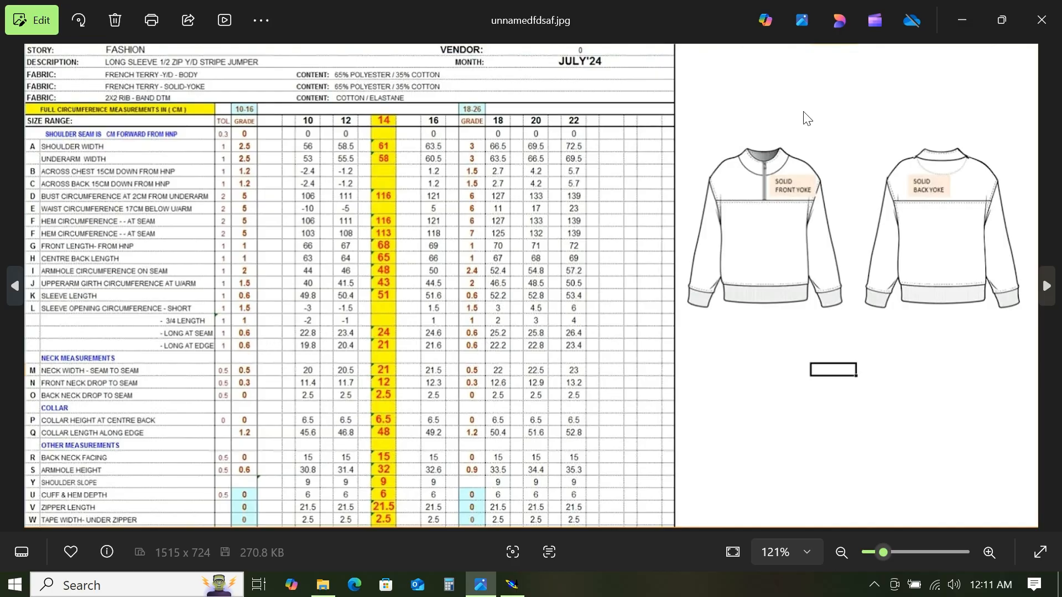
left_click(962, 18)
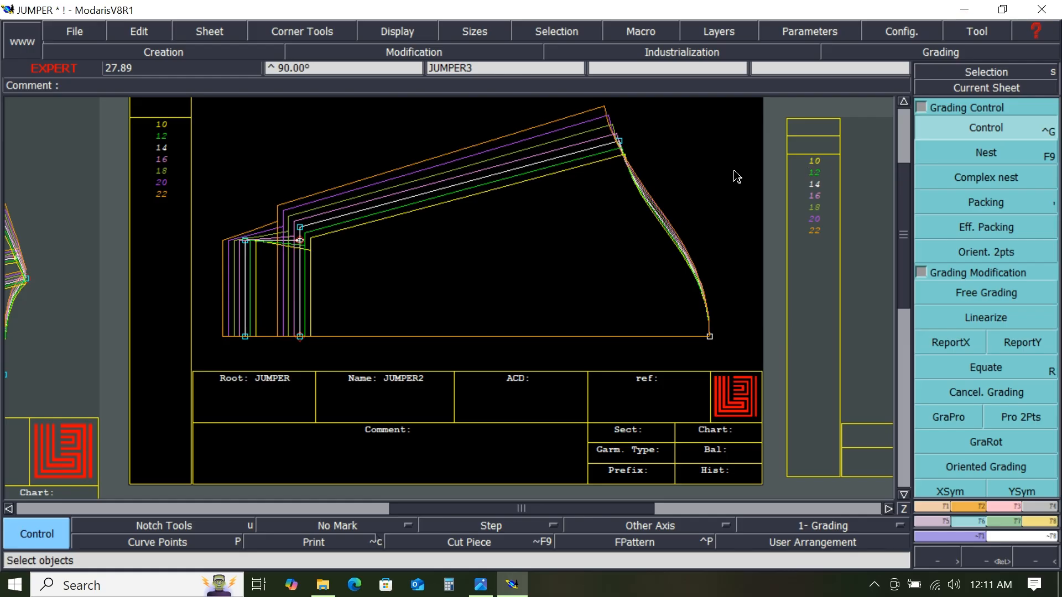
left_click(1005, 128)
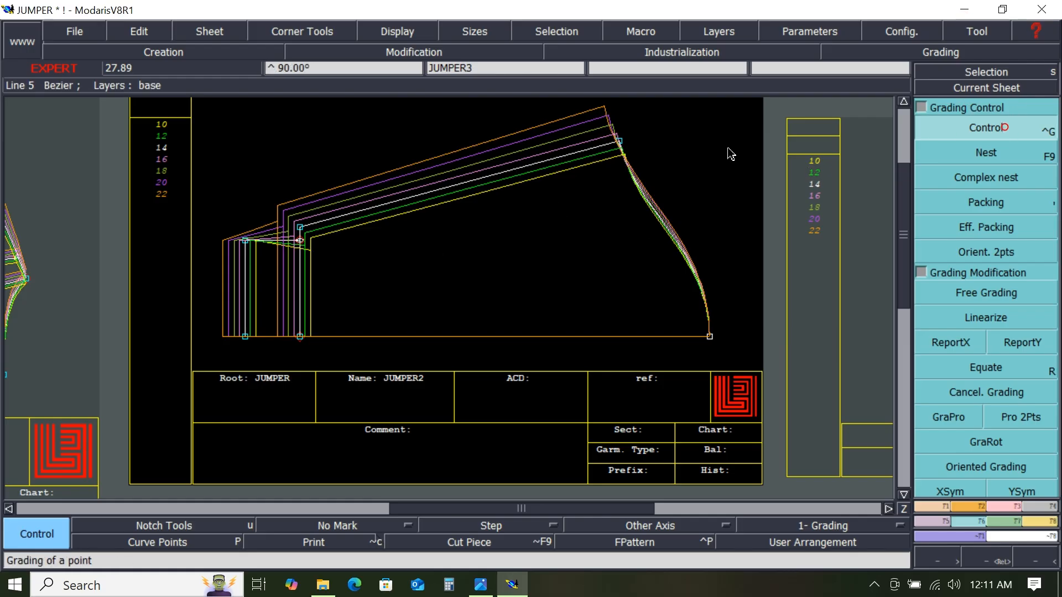
left_click(303, 227)
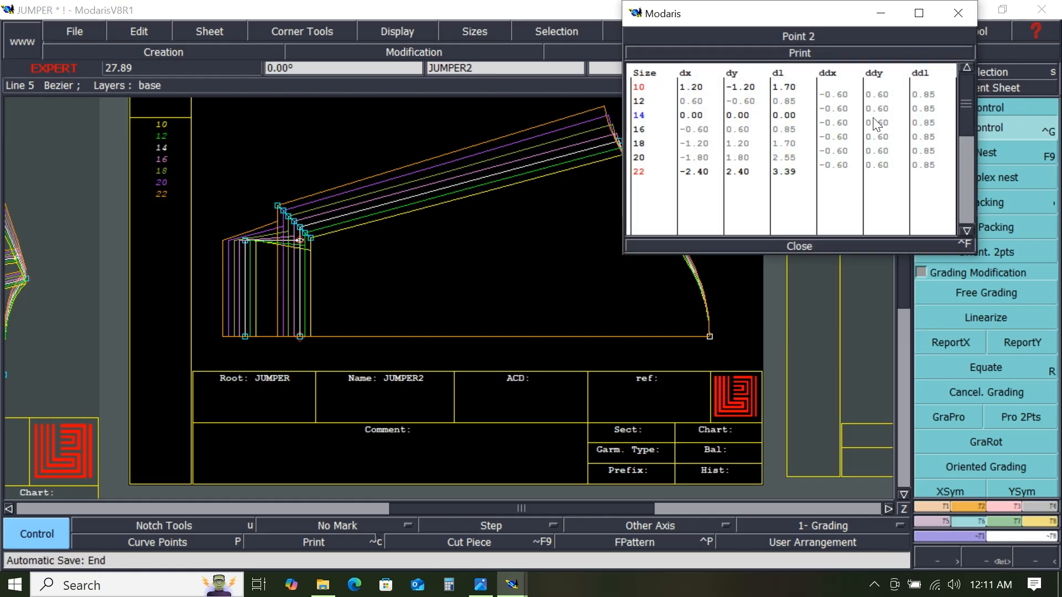
left_click_drag(847, 94, 843, 167)
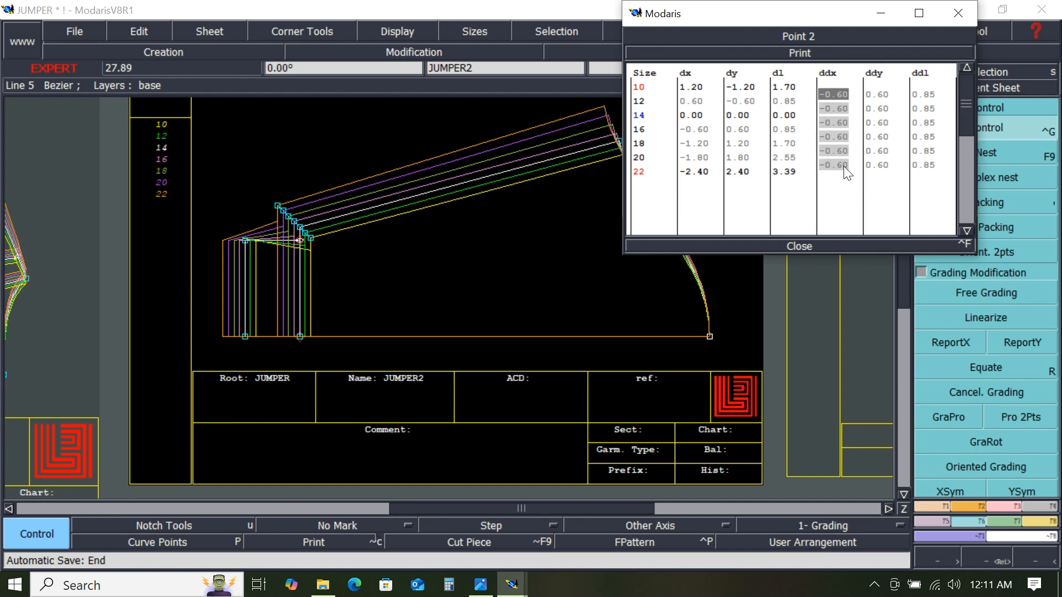
type("-.3")
key("Return")
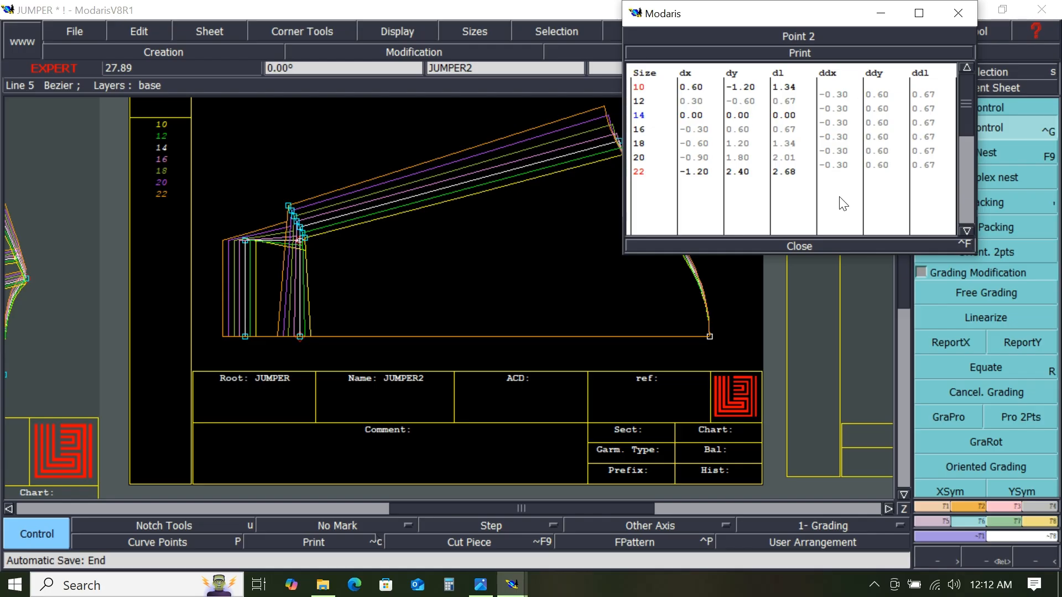
left_click(819, 246)
key("ctrl+z")
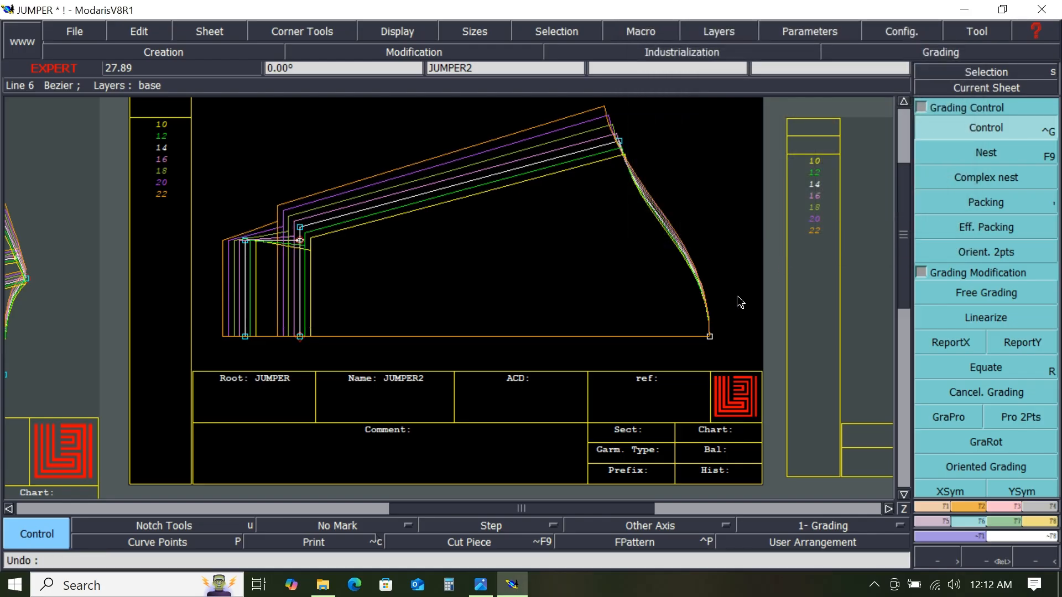
- Set the top edge's left end point vertical grade to 0.3 cm per size step for all sizes
left_click(975, 126)
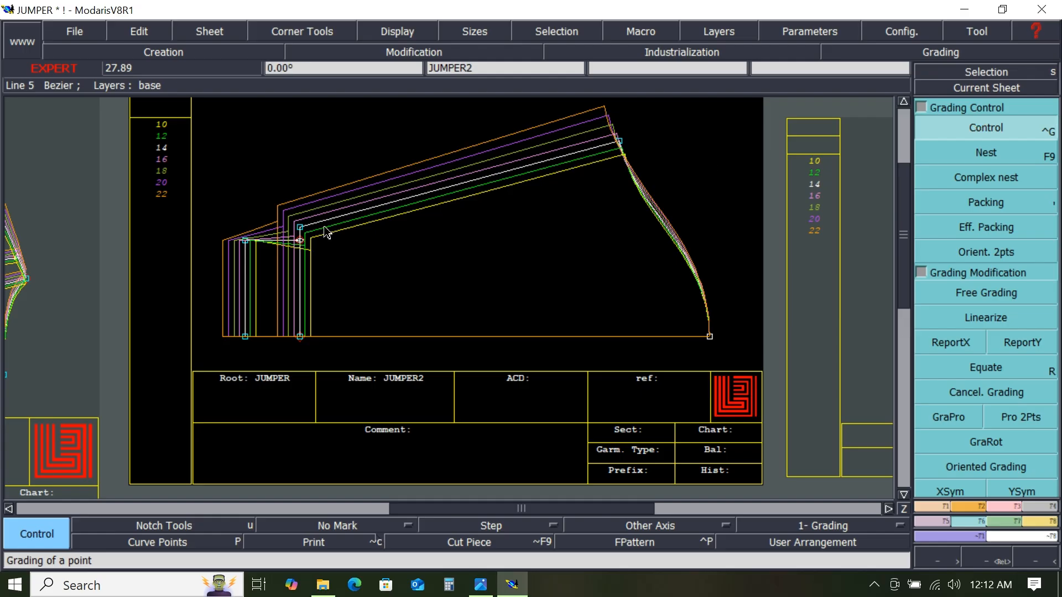
left_click(301, 235)
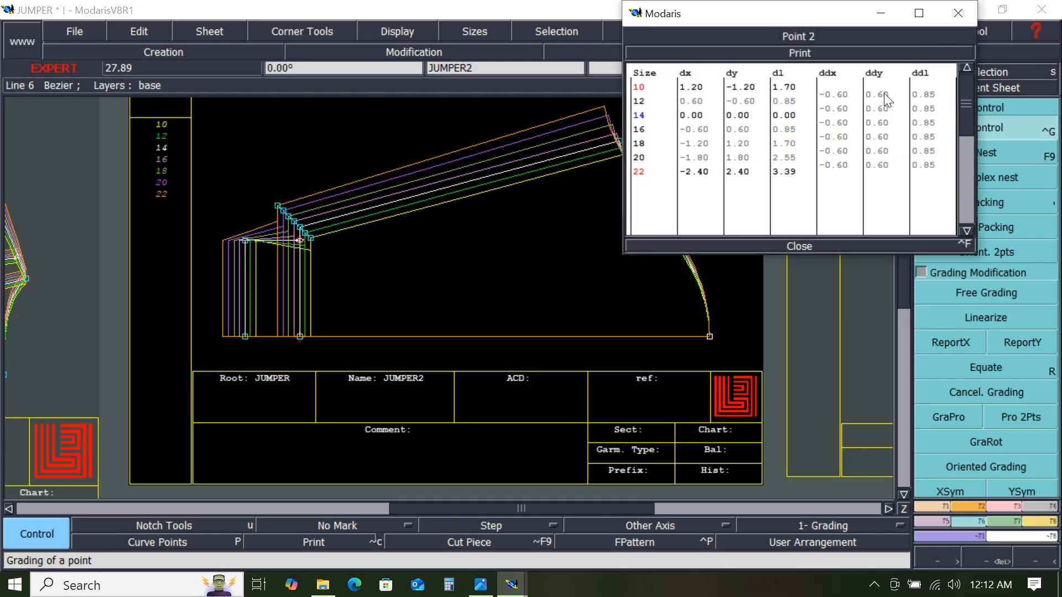
left_click(880, 94)
left_click_drag(882, 173, 881, 165)
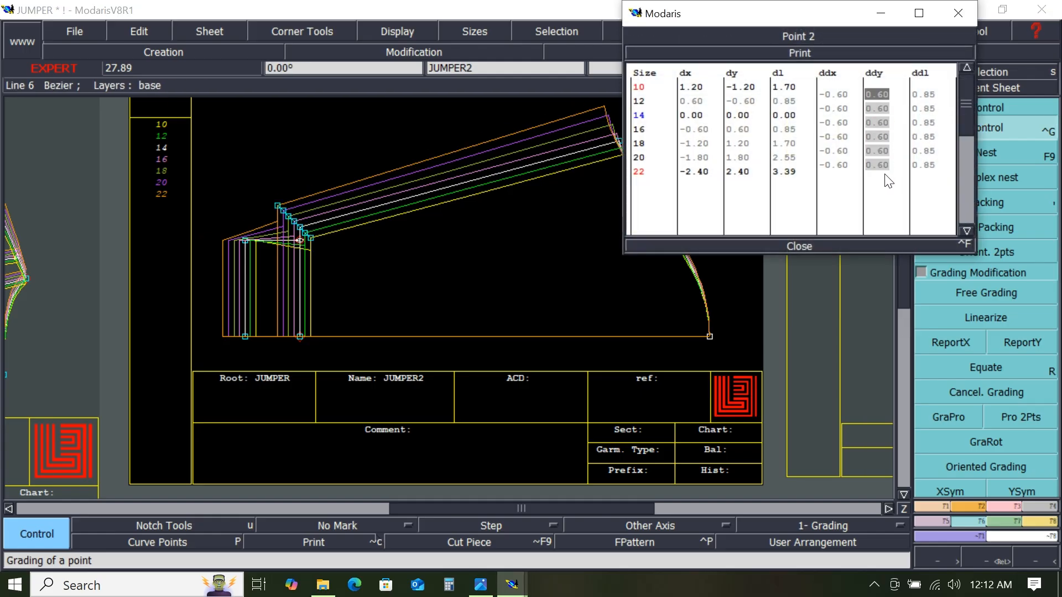
type("-0.3")
key("Return")
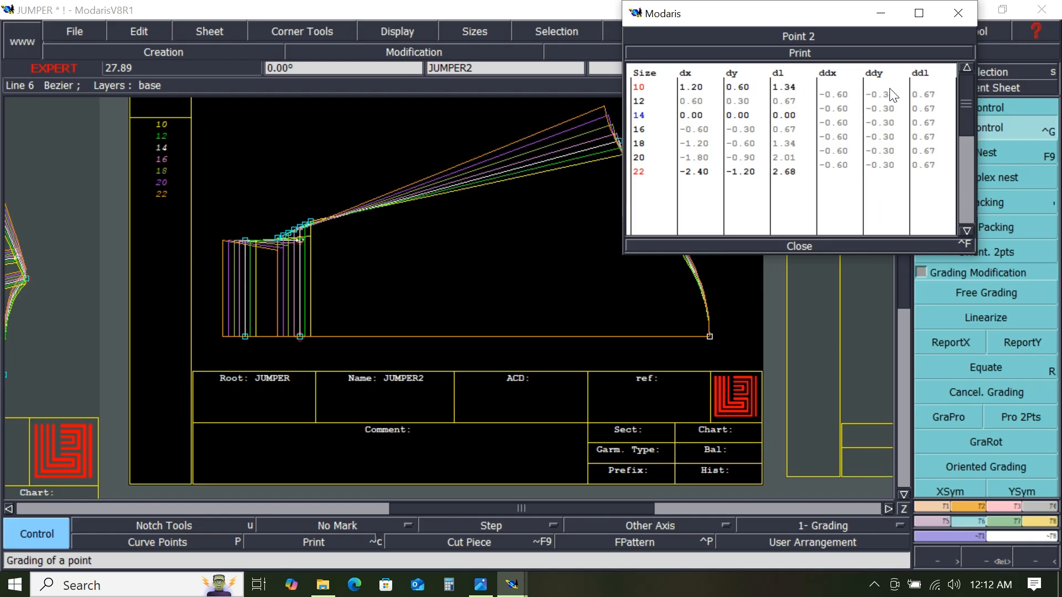
left_click_drag(890, 95, 886, 180)
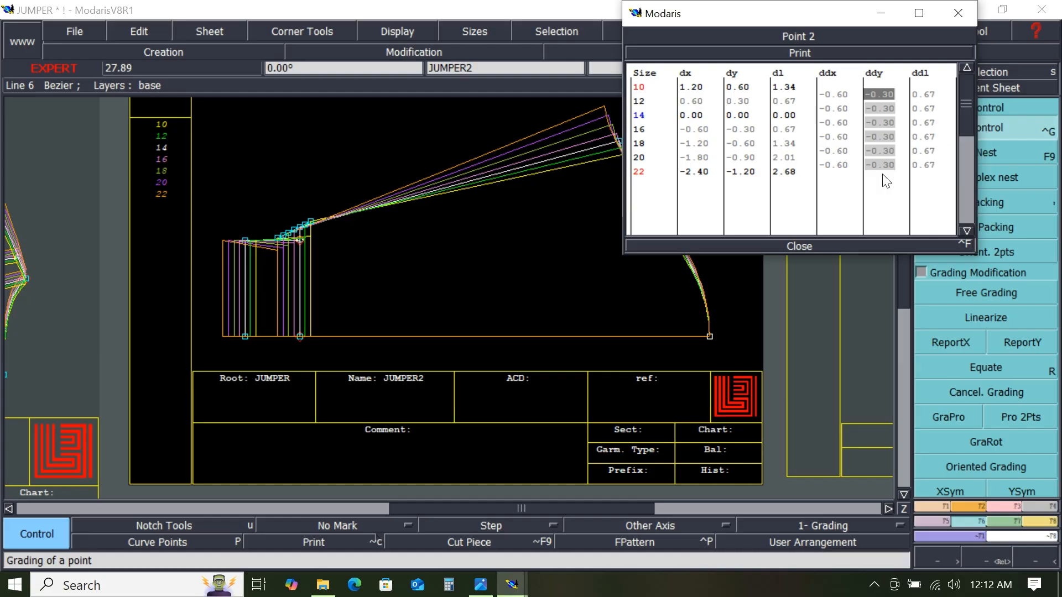
type(".3")
key("Return")
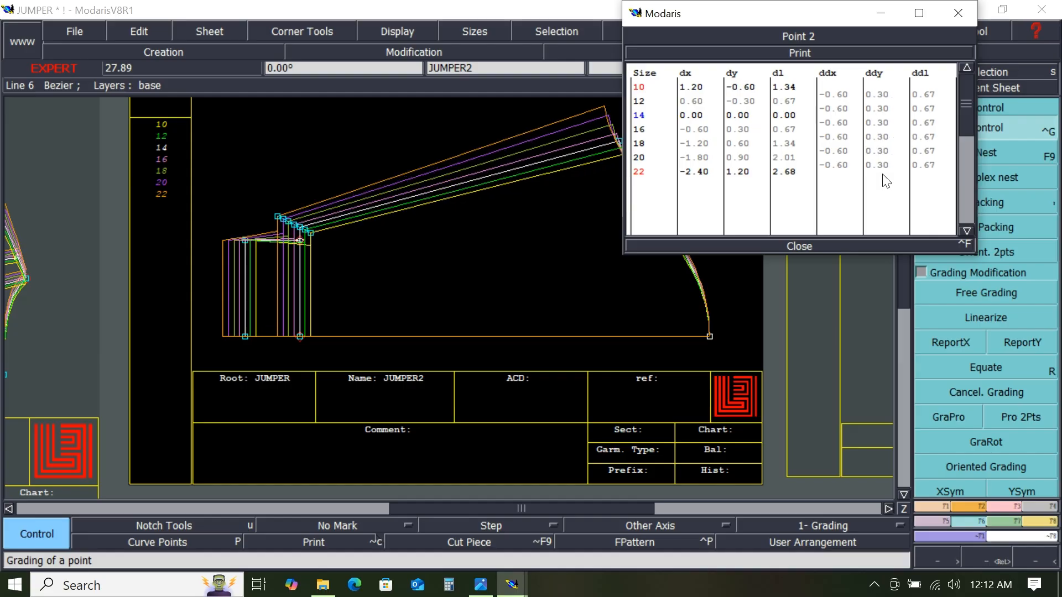
left_click(795, 245)
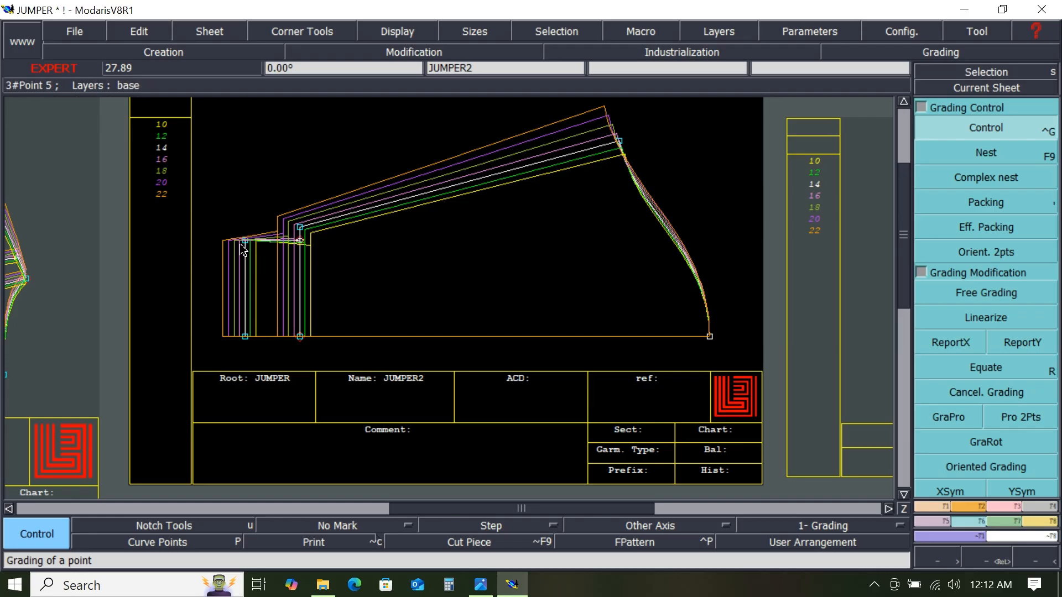
- Select the rectangle's upper corners and report the top edge's left point vertical grade to them with ReportY
left_click_drag(219, 228, 326, 354)
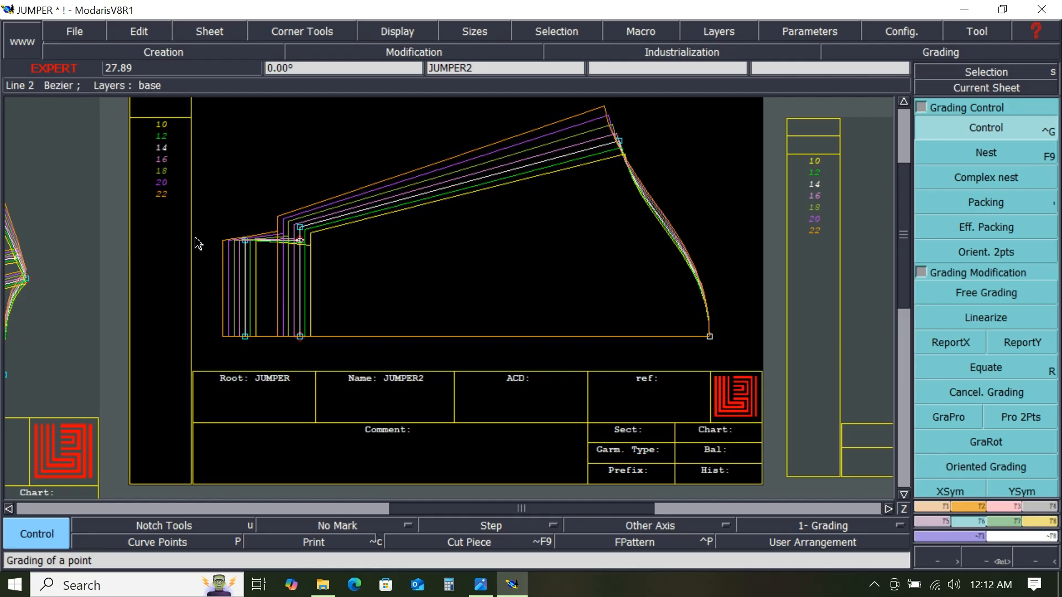
left_click_drag(199, 229, 328, 289)
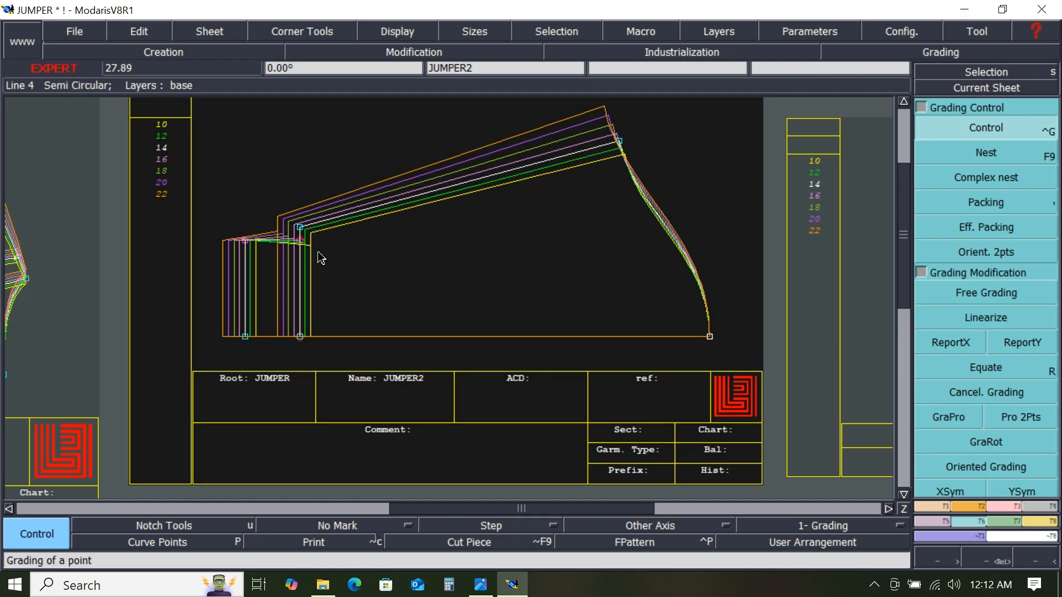
left_click(1023, 343)
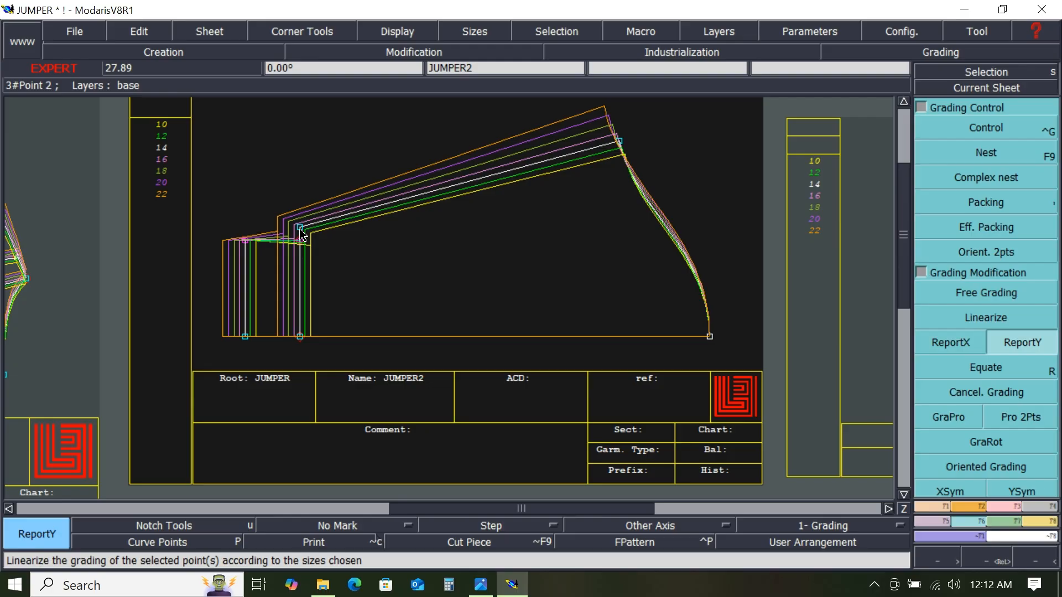
left_click(250, 245)
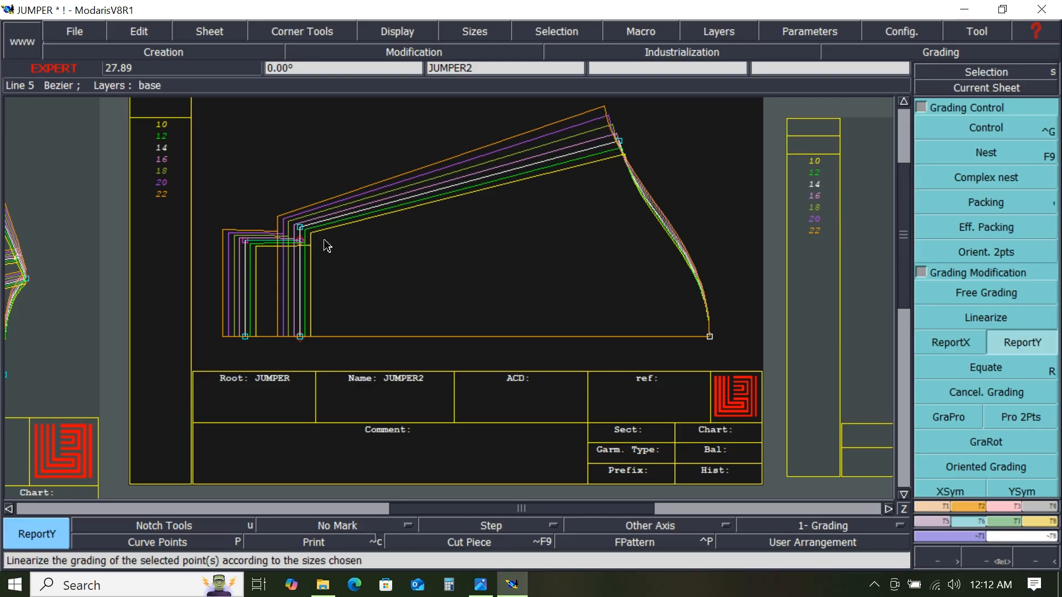
- Zoom in on the graded upper corners of JUMPER2 to inspect them, then zoom back out to the whole desk
left_click(374, 273)
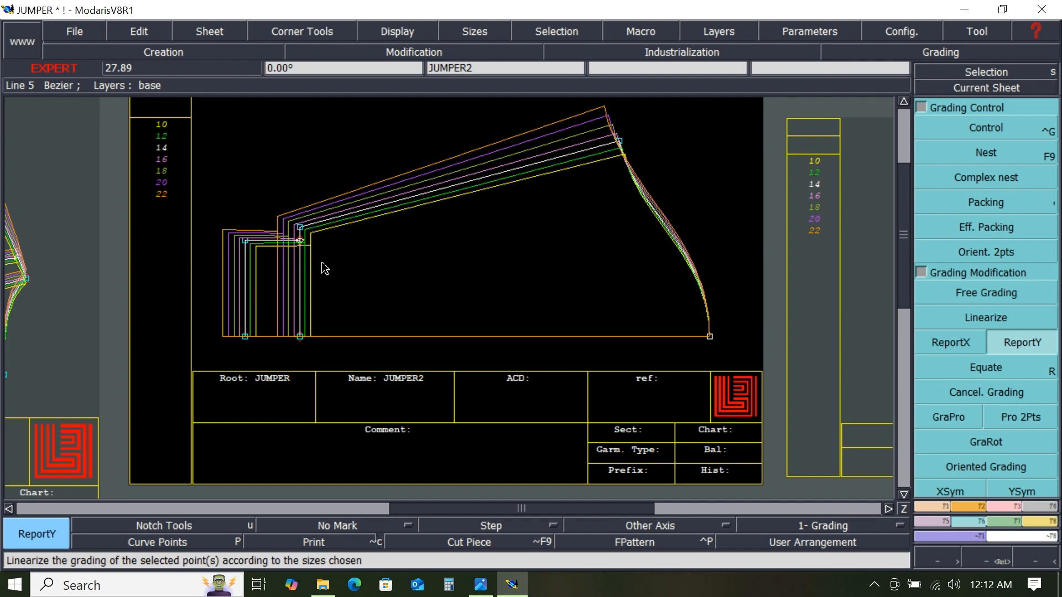
scroll(299, 244, "up", 2)
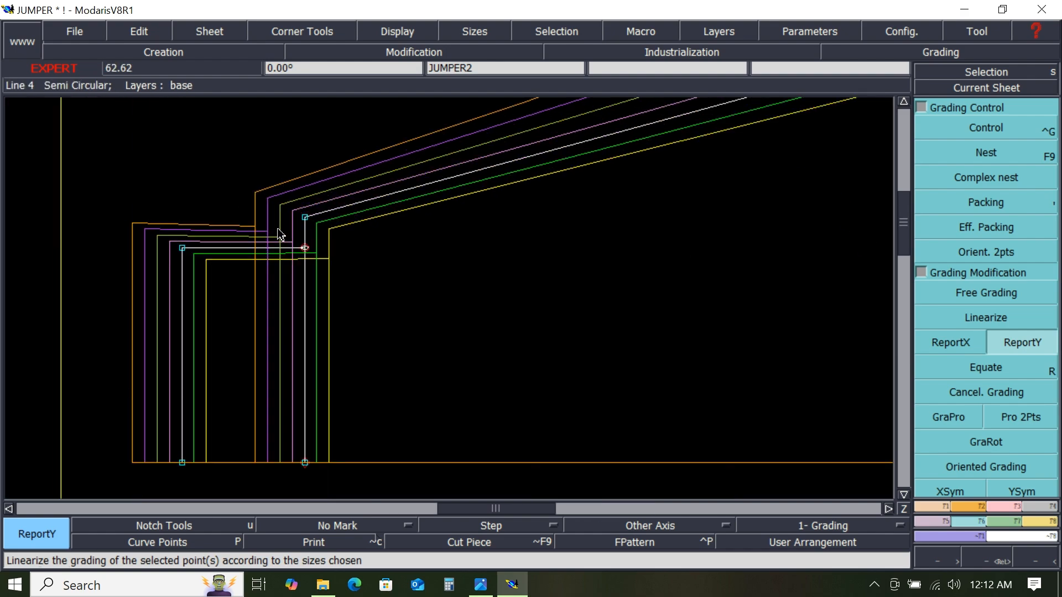
scroll(278, 235, "up", 1)
scroll(278, 234, "up", 1)
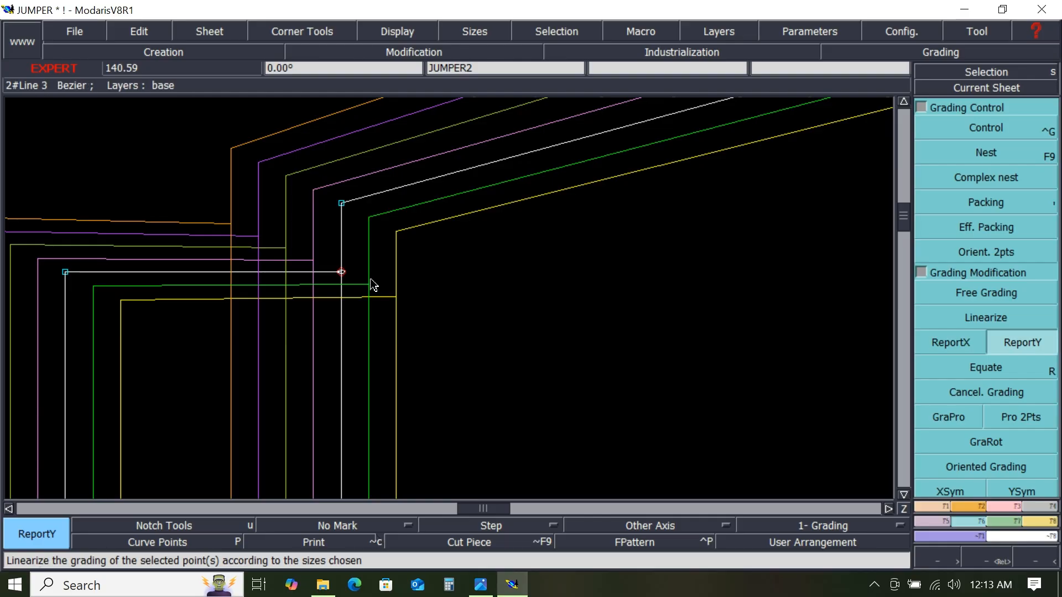
scroll(374, 286, "down", 1)
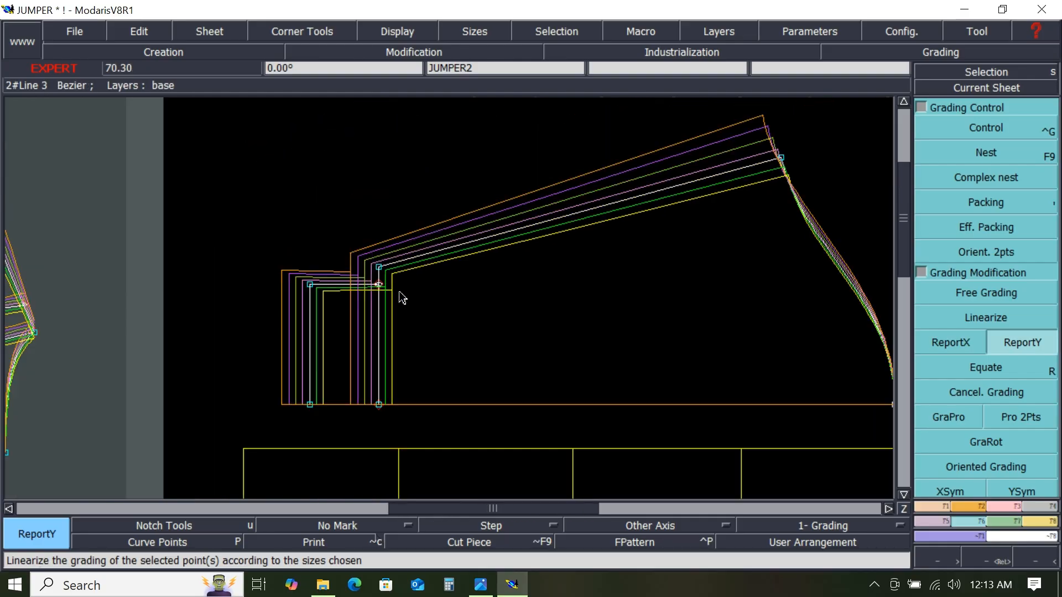
scroll(404, 299, "down", 1)
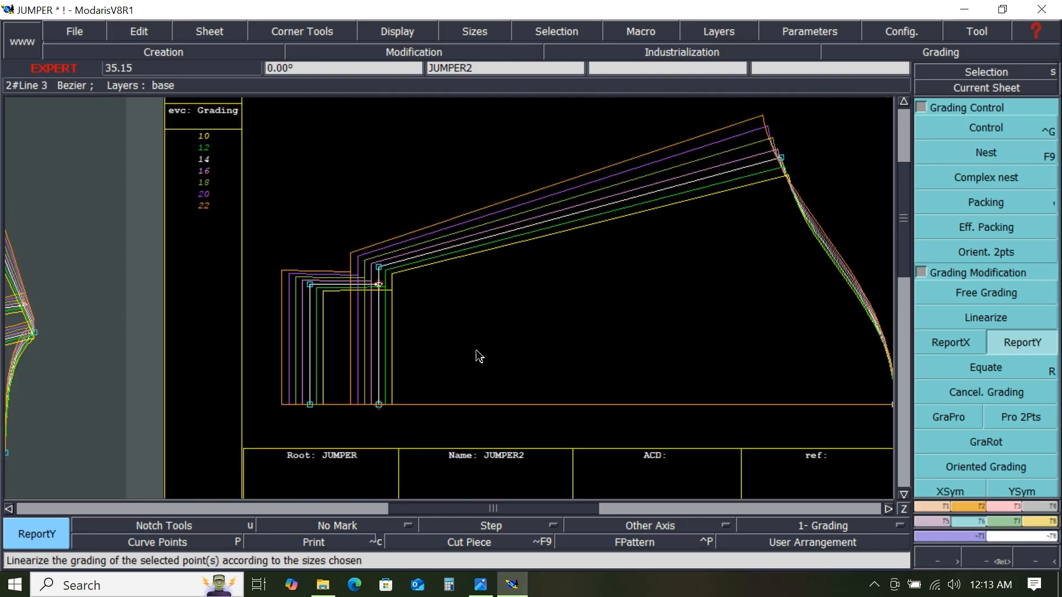
scroll(477, 352, "down", 1)
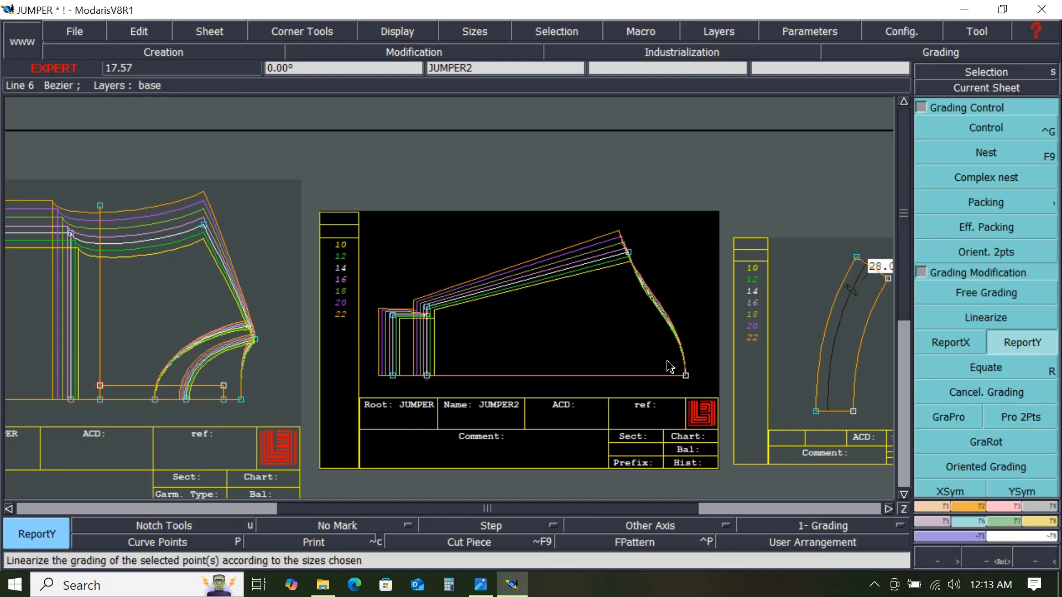
scroll(666, 365, "down", 1)
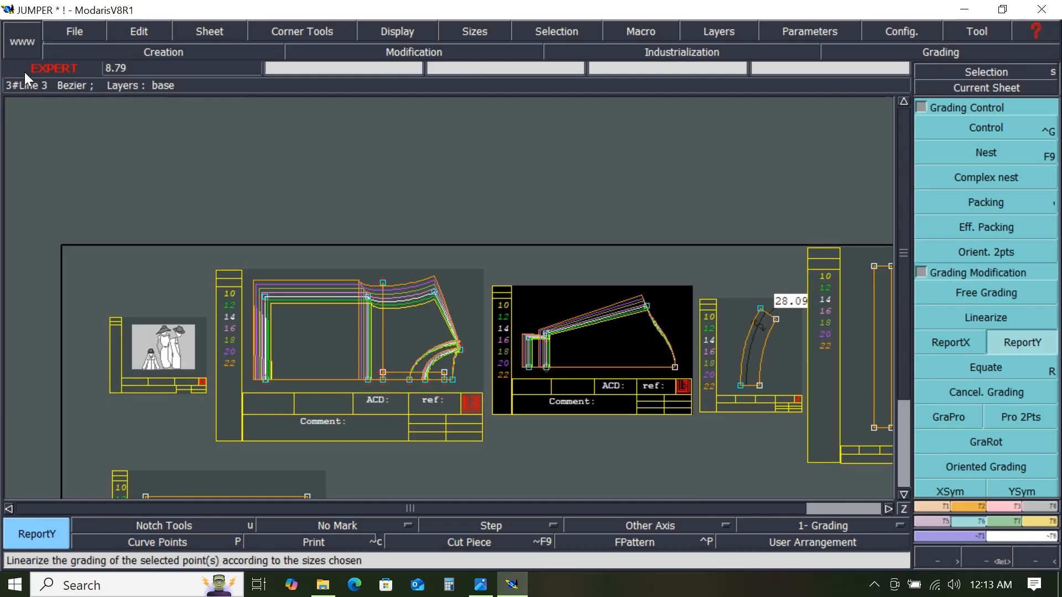
- Save the model and dismiss the validation warning
left_click(55, 32)
left_click(75, 105)
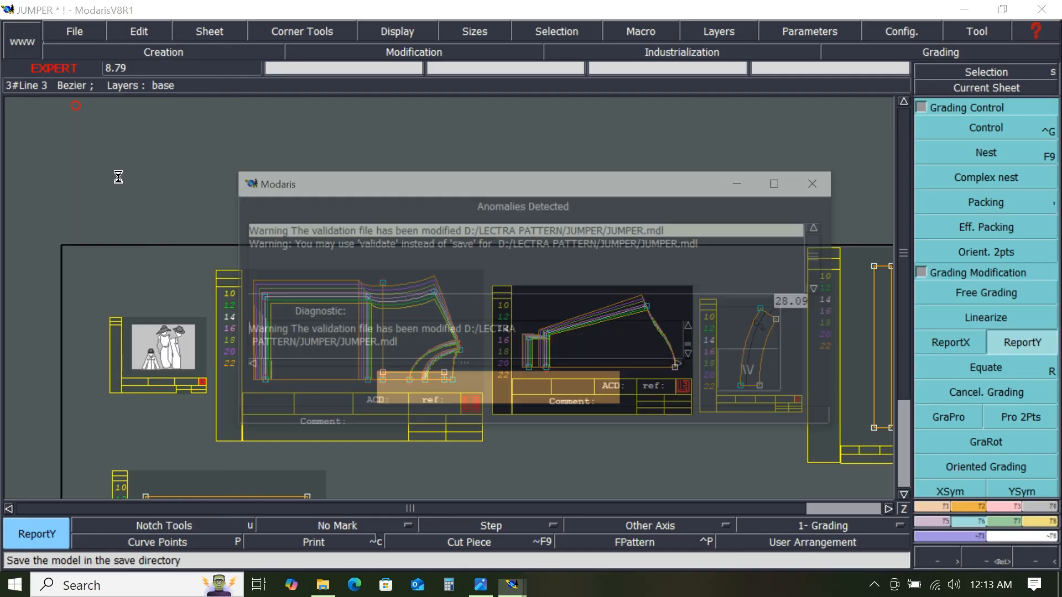
left_click(407, 387)
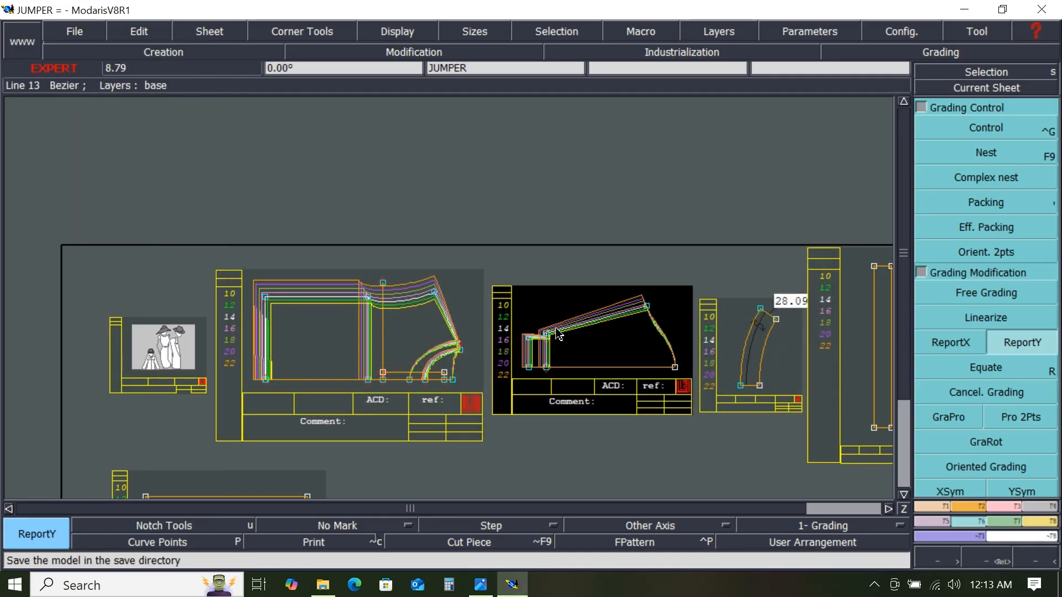
- Consult the spec sheet image for the grade values, then return to the pattern
scroll(583, 375, "down", 1)
scroll(719, 382, "up", 2)
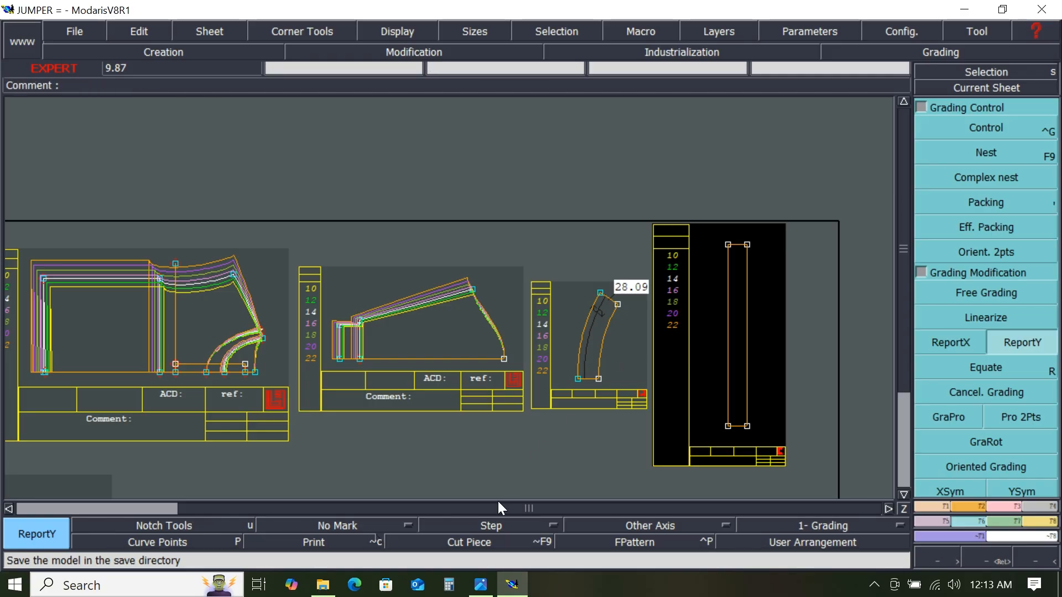
left_click(481, 585)
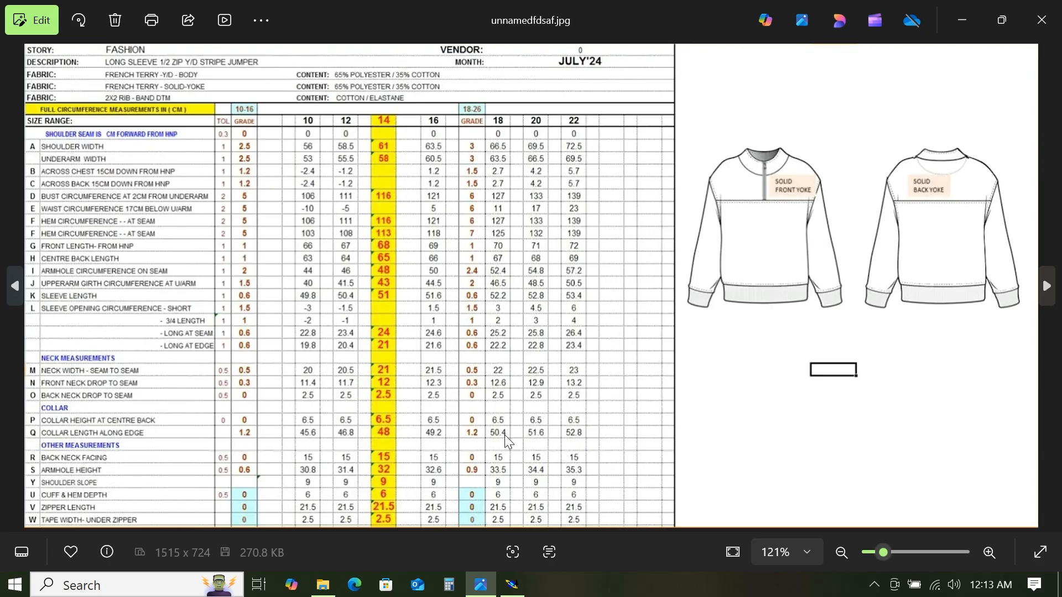
left_click(963, 24)
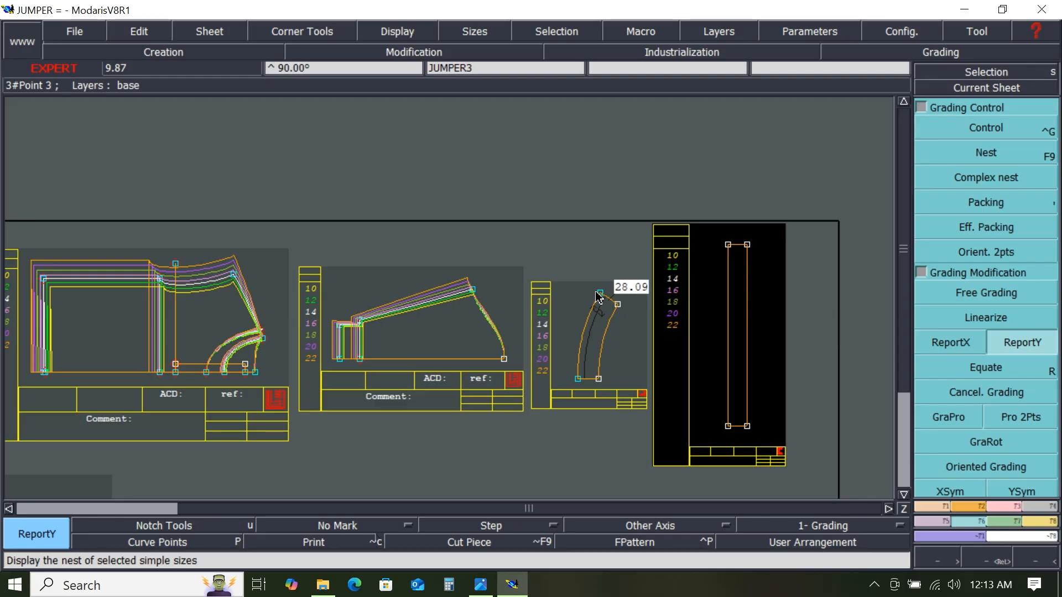
- Grade the curved strip JUMPER3's upper right point vertically by 0.6 cm per size step for all sizes
scroll(620, 314, "up", 3)
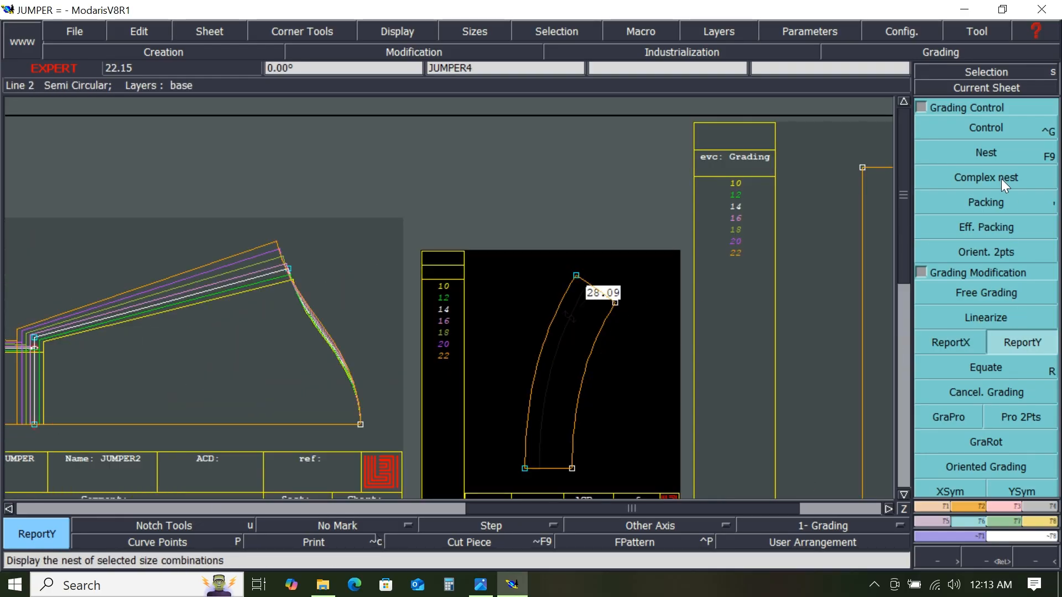
left_click(988, 131)
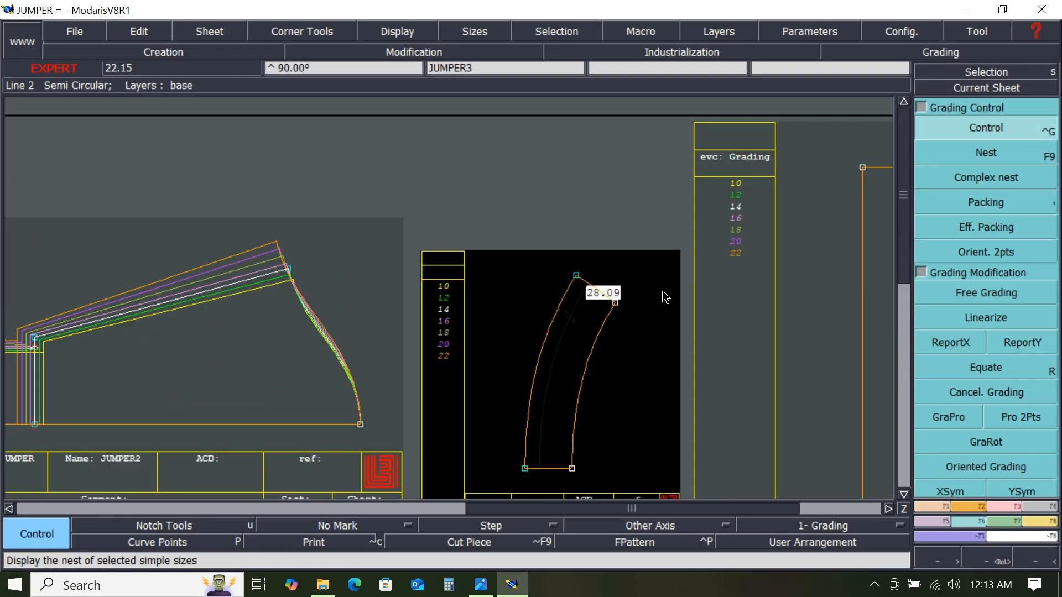
left_click(618, 305)
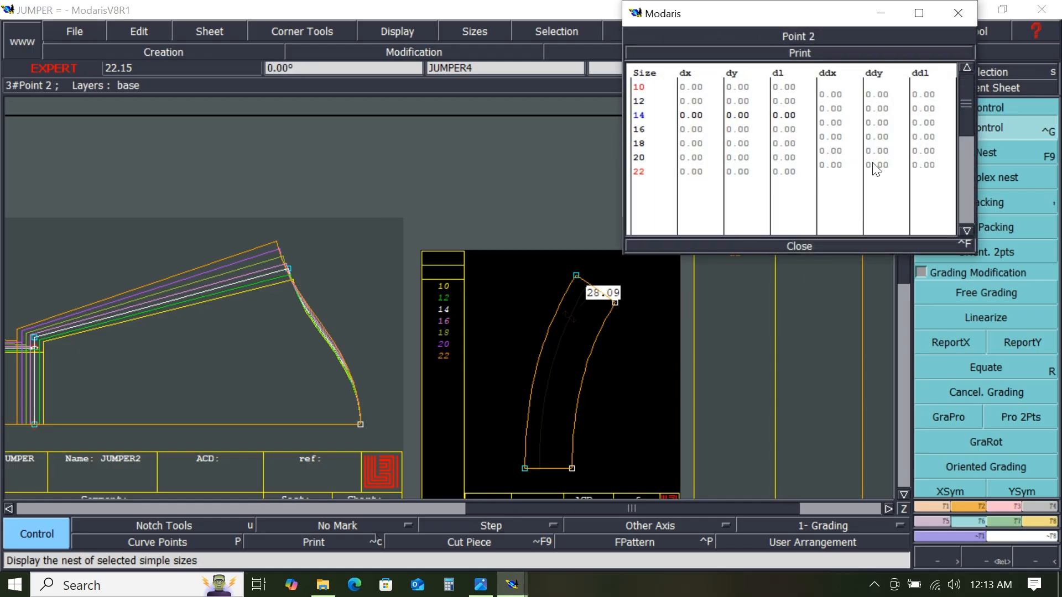
left_click_drag(880, 92, 892, 180)
type(".6")
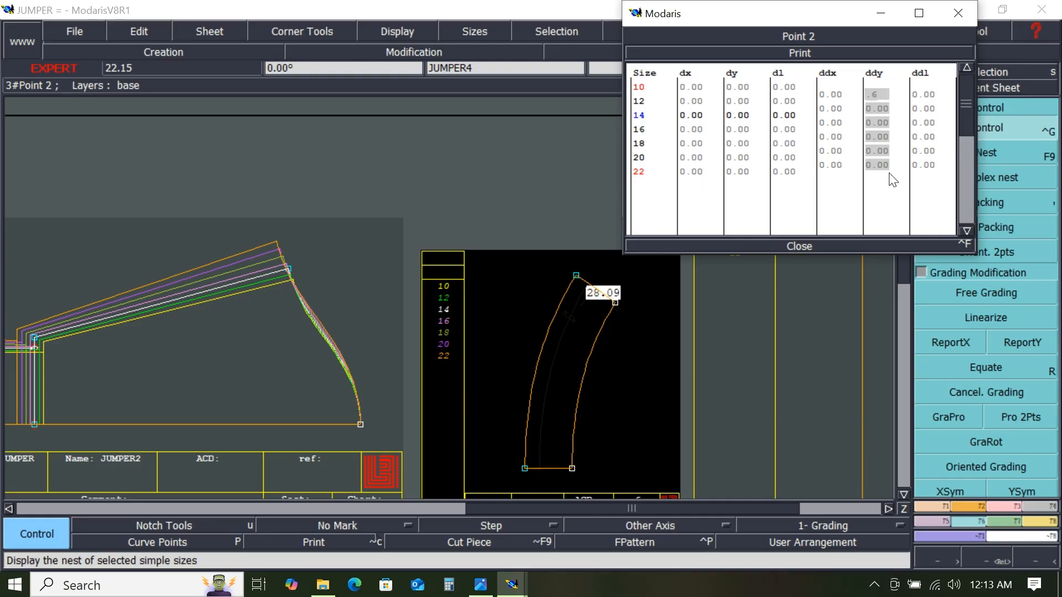
key("Return")
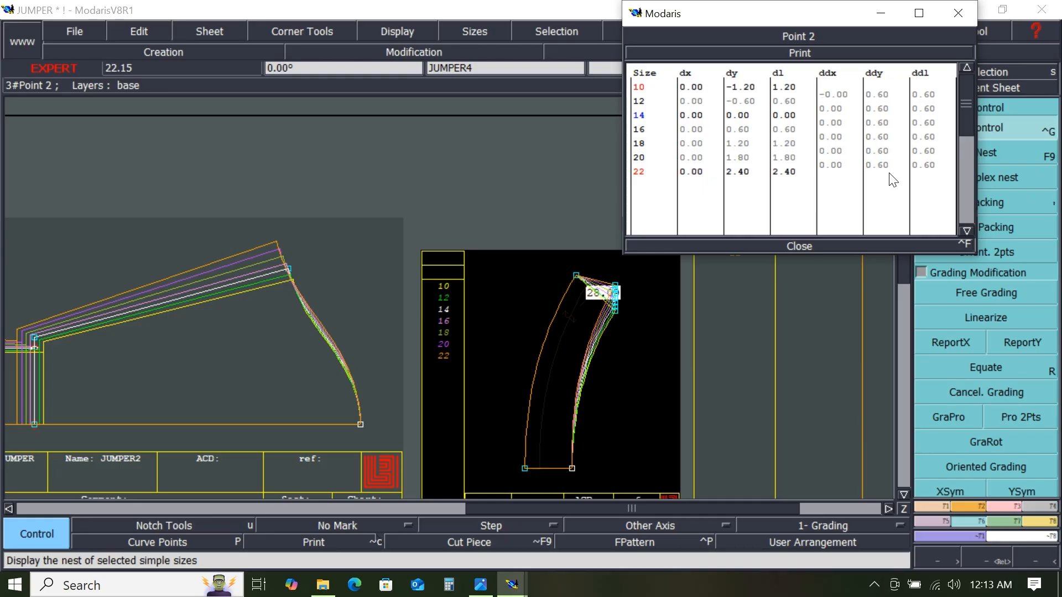
left_click(801, 244)
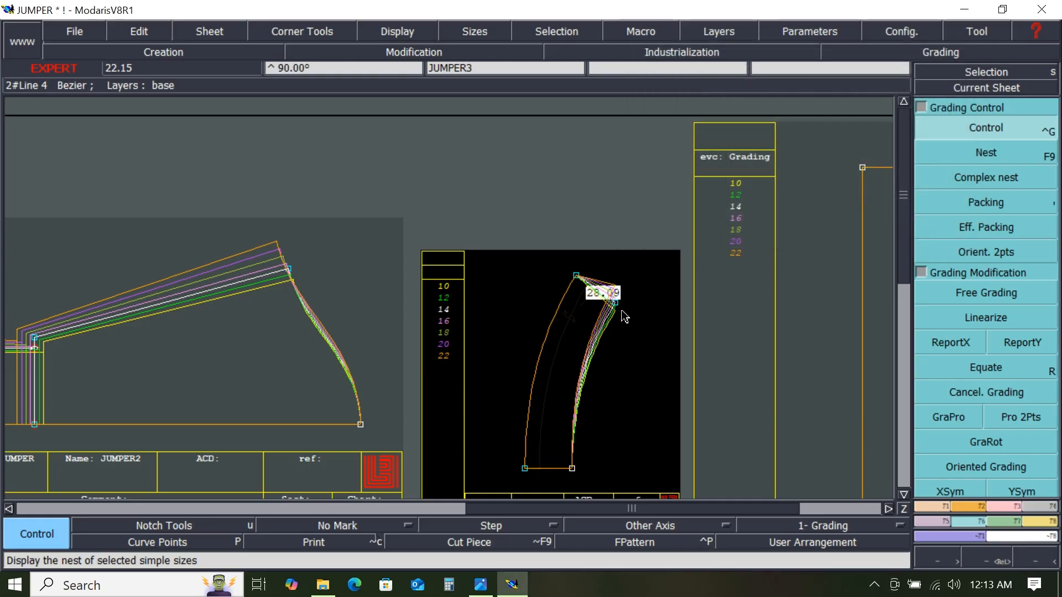
- Report that point's vertical grade to the strip's upper left corner with ReportY
left_click(995, 344)
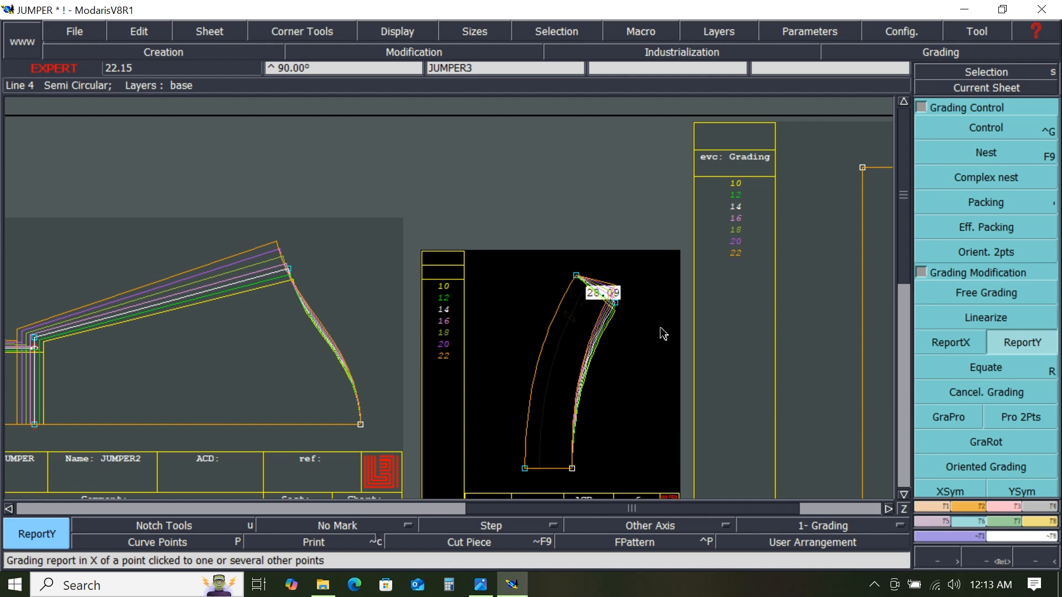
left_click(616, 307)
left_click(576, 277)
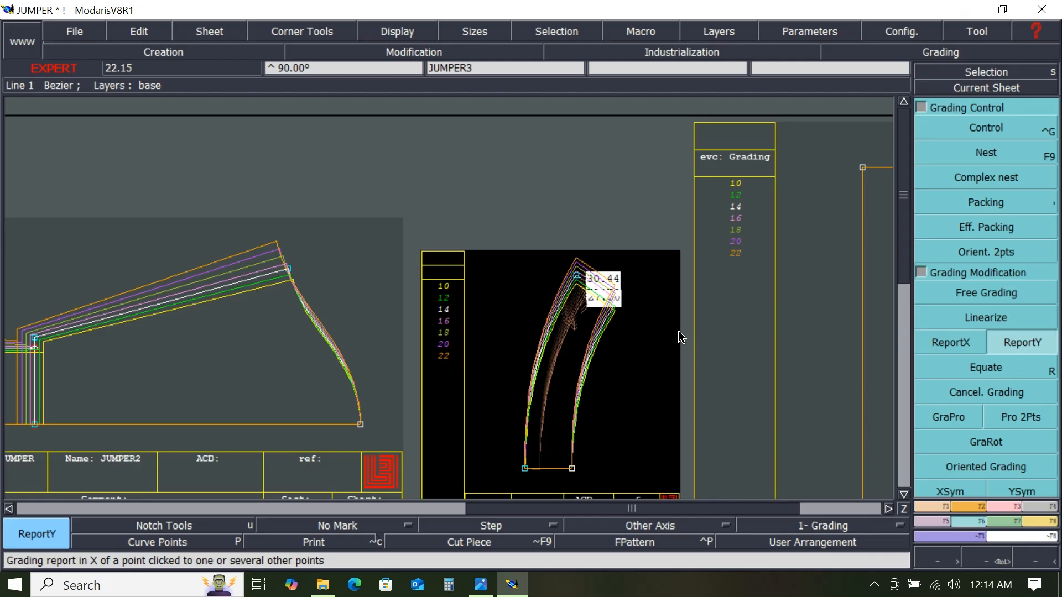
- Delete the strip's length measurement, show all sizes again, and automatically arrange all sheets on the desk
key("F9")
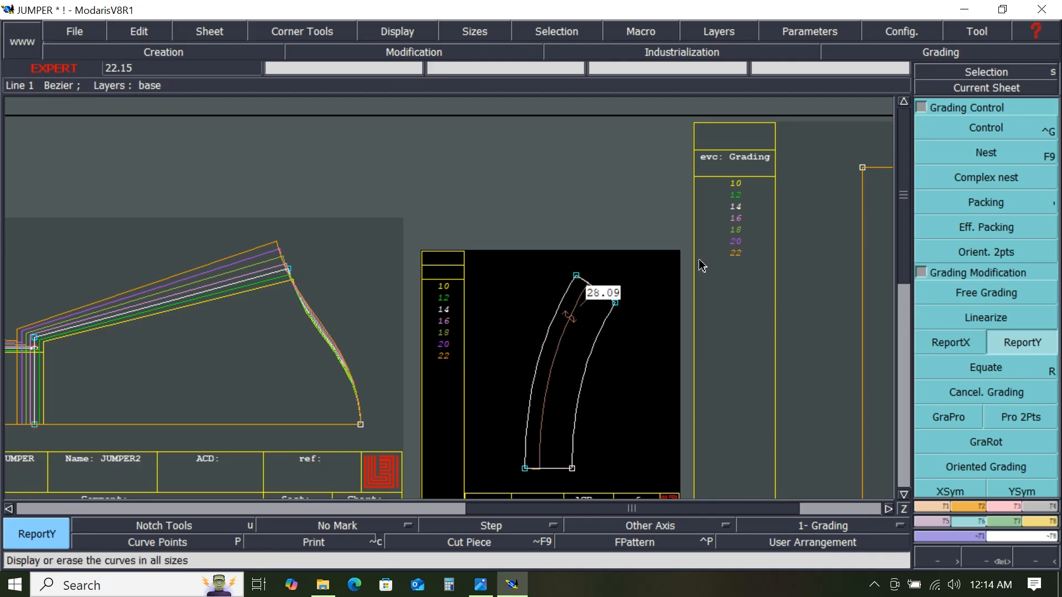
key("Delete")
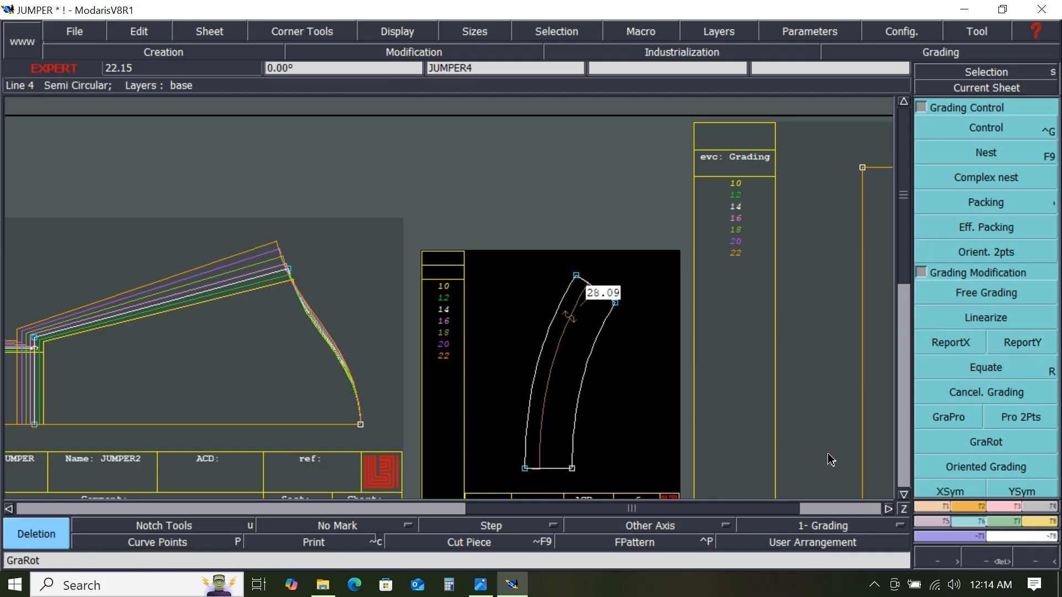
left_click(545, 386)
key("F9")
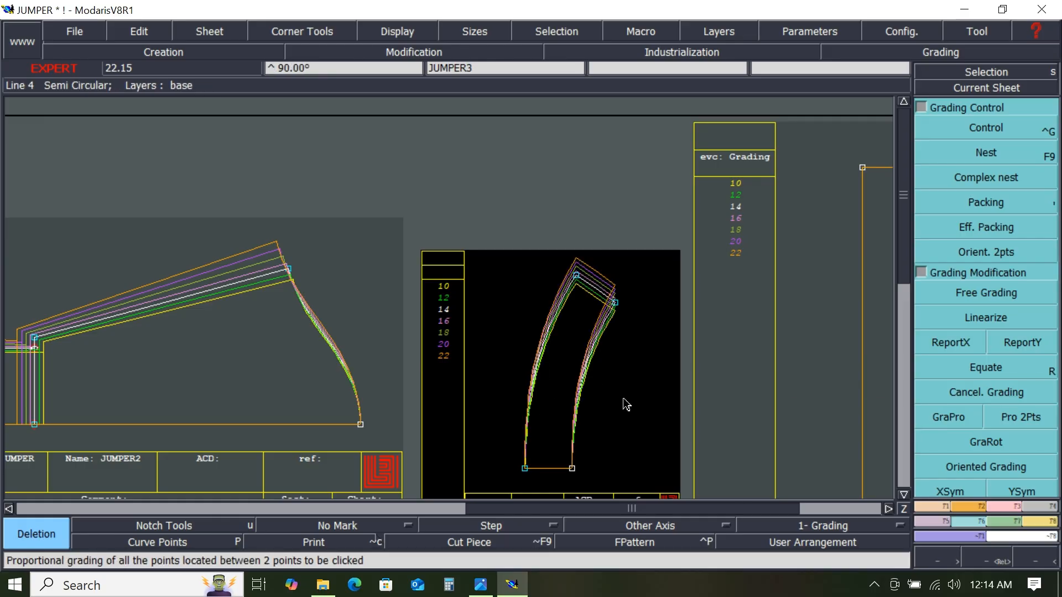
key("j")
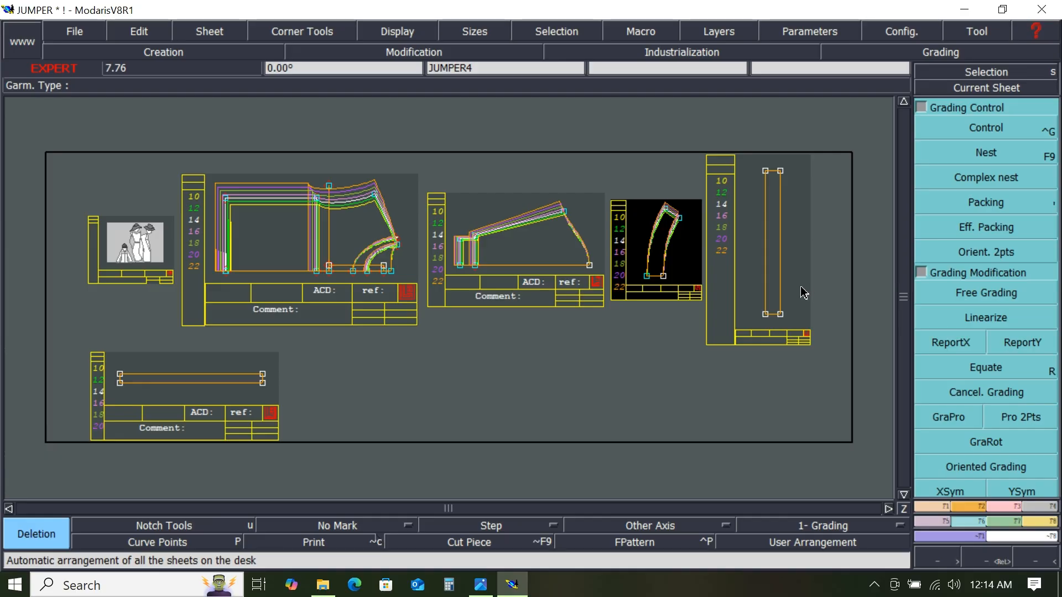
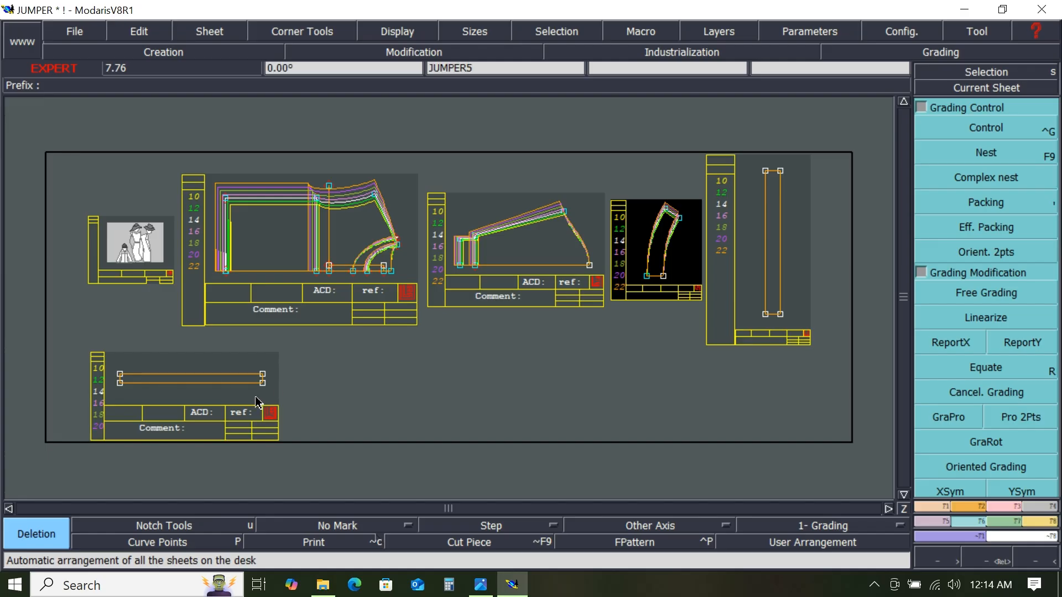
- Grade the JUMPER5 strip's lower right point horizontally by 1.2 cm per size step for all sizes
left_click(997, 129)
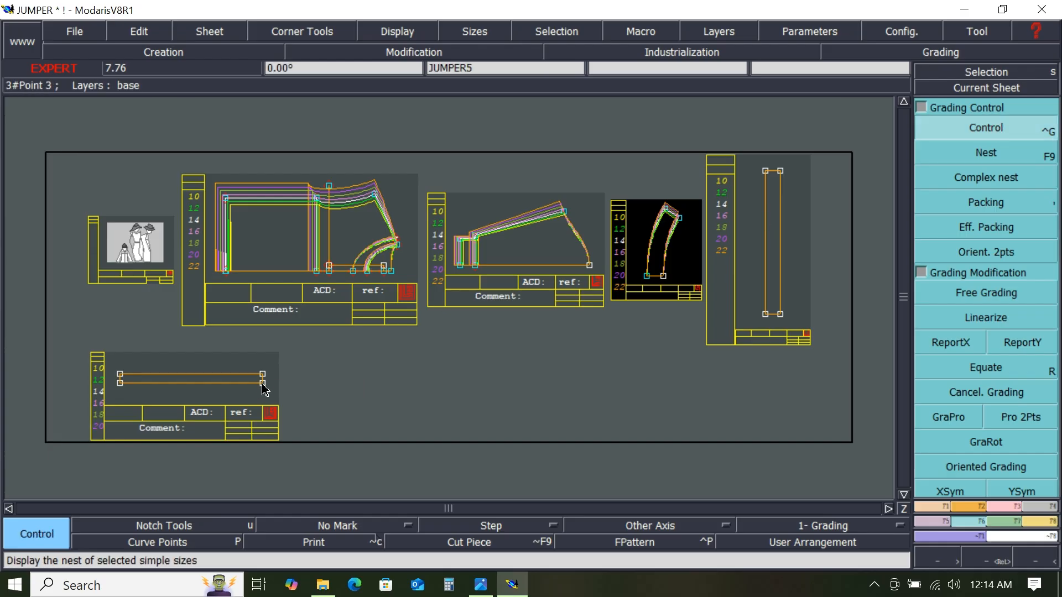
left_click(264, 384)
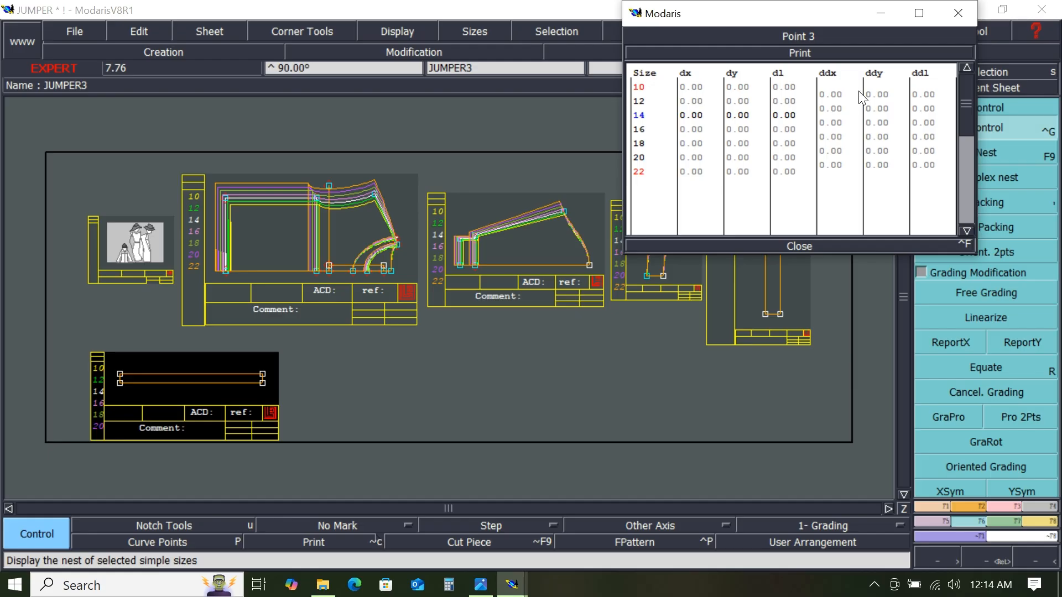
left_click(838, 90)
left_click_drag(840, 153, 843, 175)
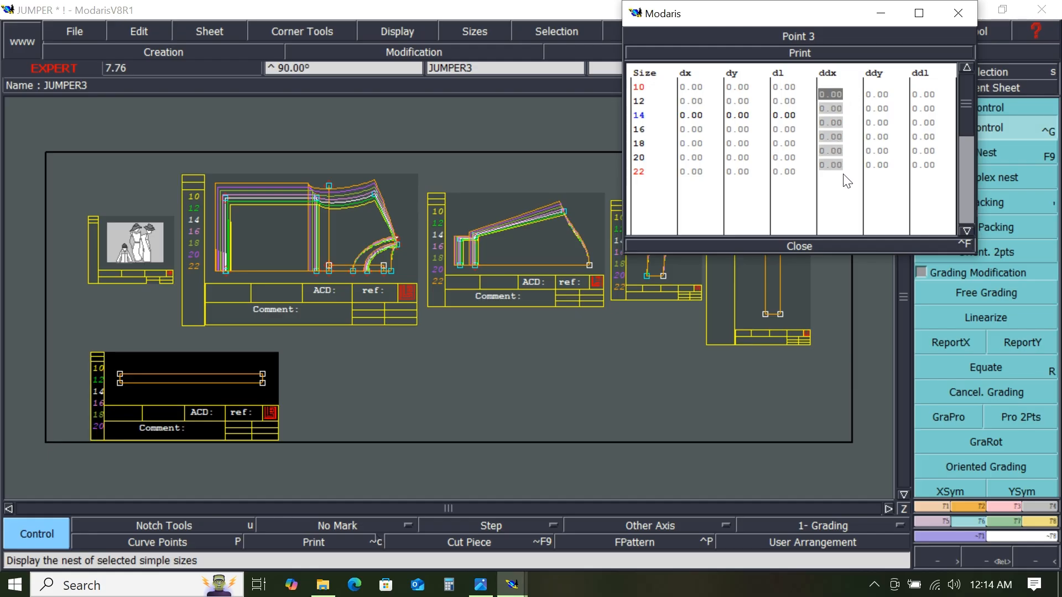
type("1.2")
key("Return")
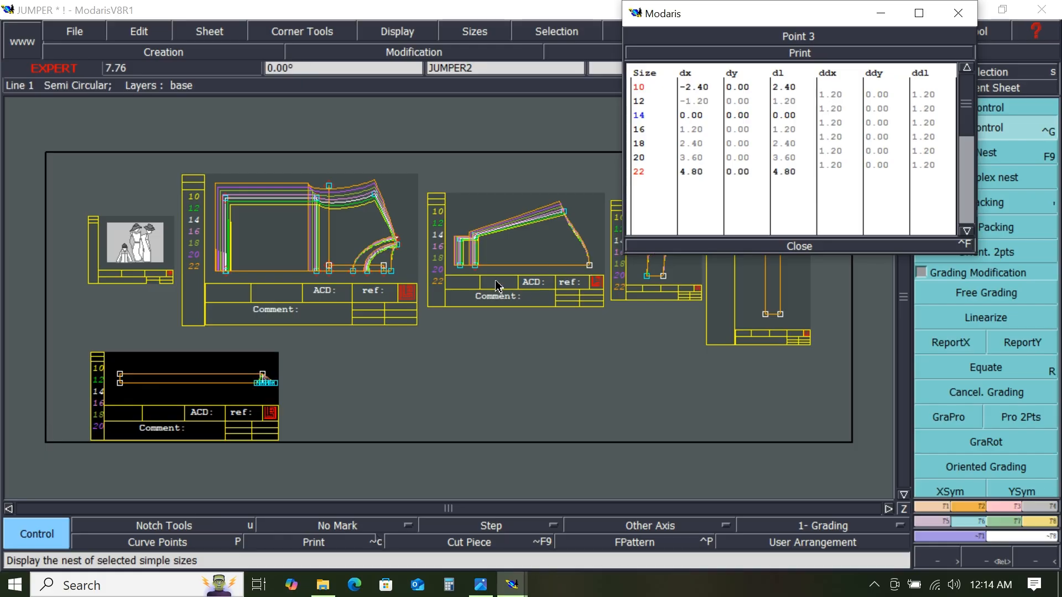
- Report that point's horizontal grade to the strip's upper right point with ReportX
left_click_drag(239, 362, 296, 391)
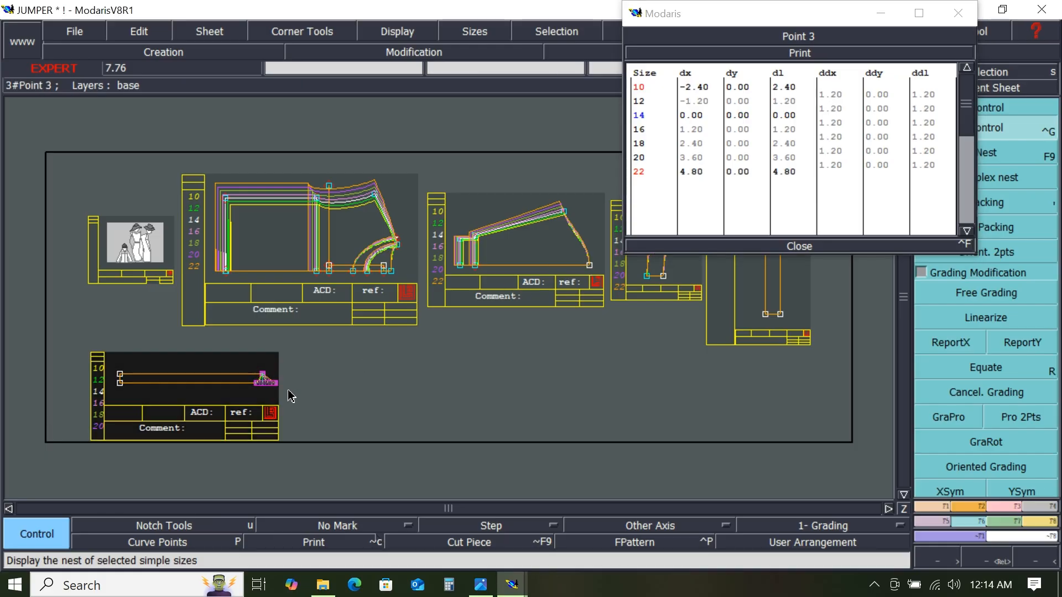
scroll(256, 387, "up", 1)
scroll(256, 387, "up", 2)
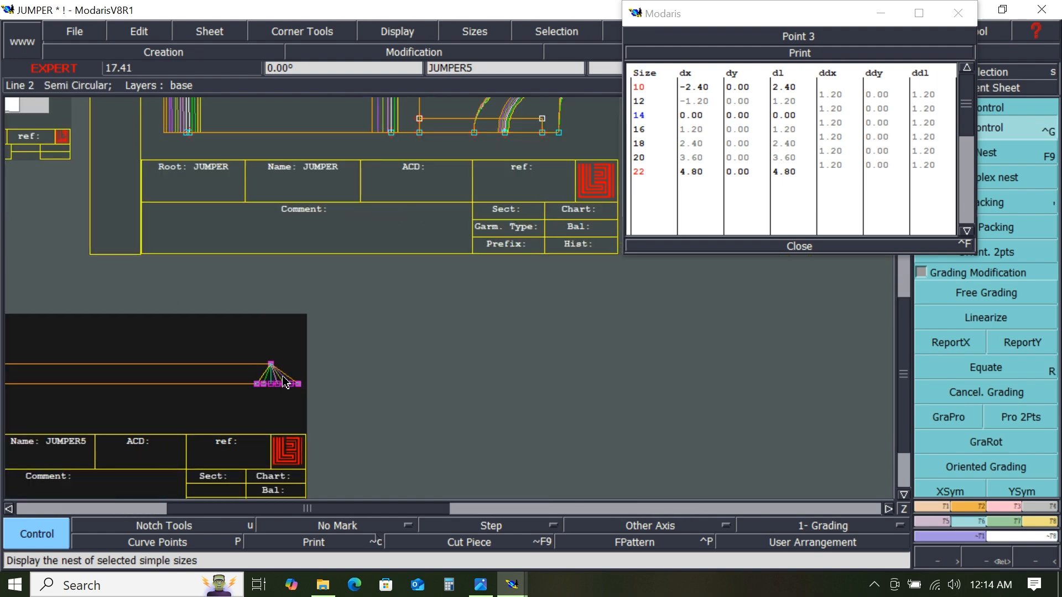
left_click(946, 343)
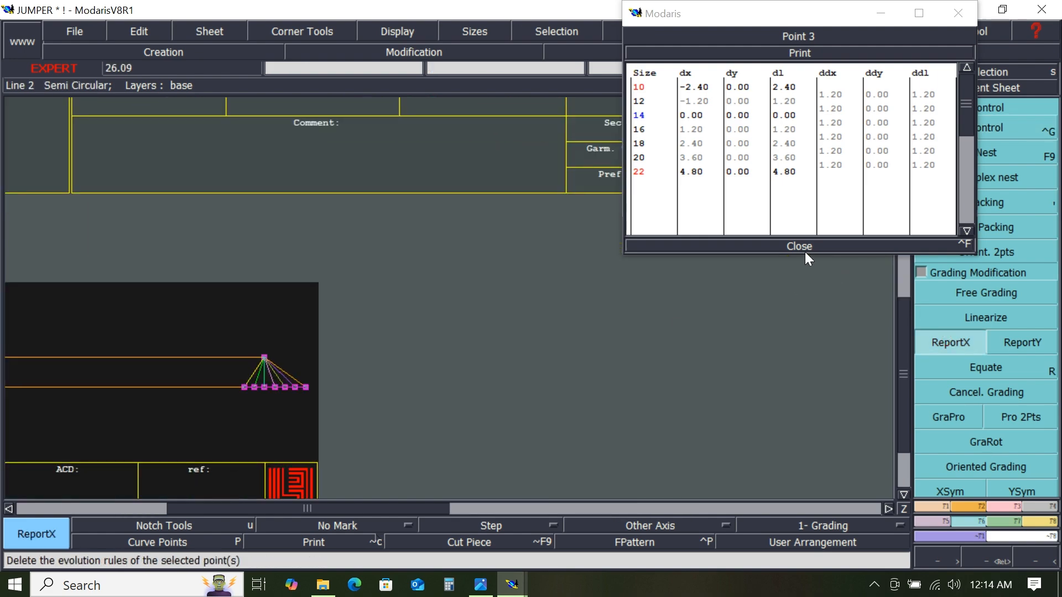
left_click(802, 246)
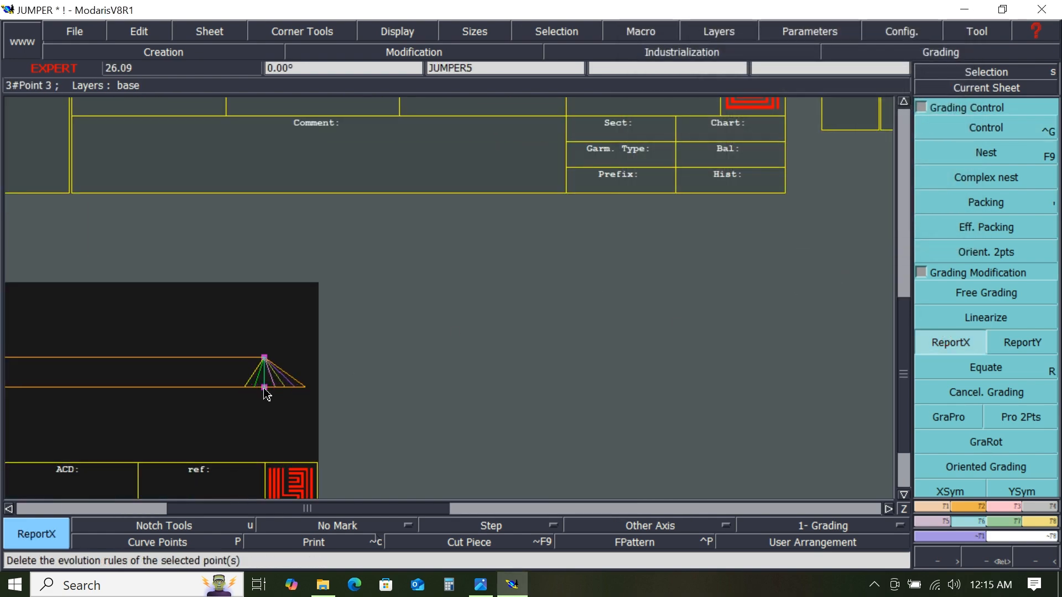
left_click(264, 359)
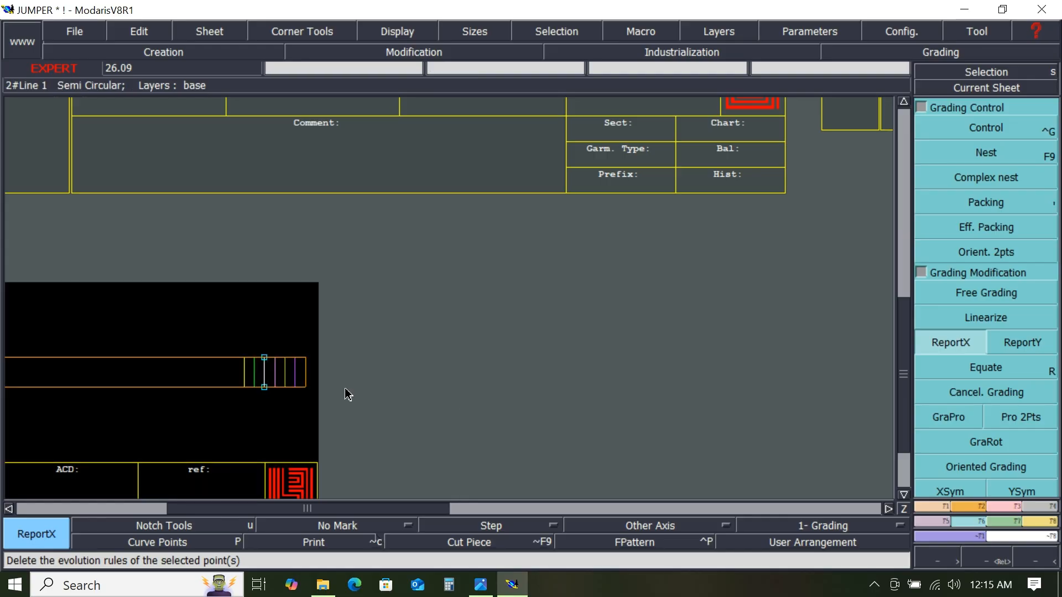
- Divide both long side lines of the JUMPER4 rectangle into 2 equal parts with Sequence Division
key("j")
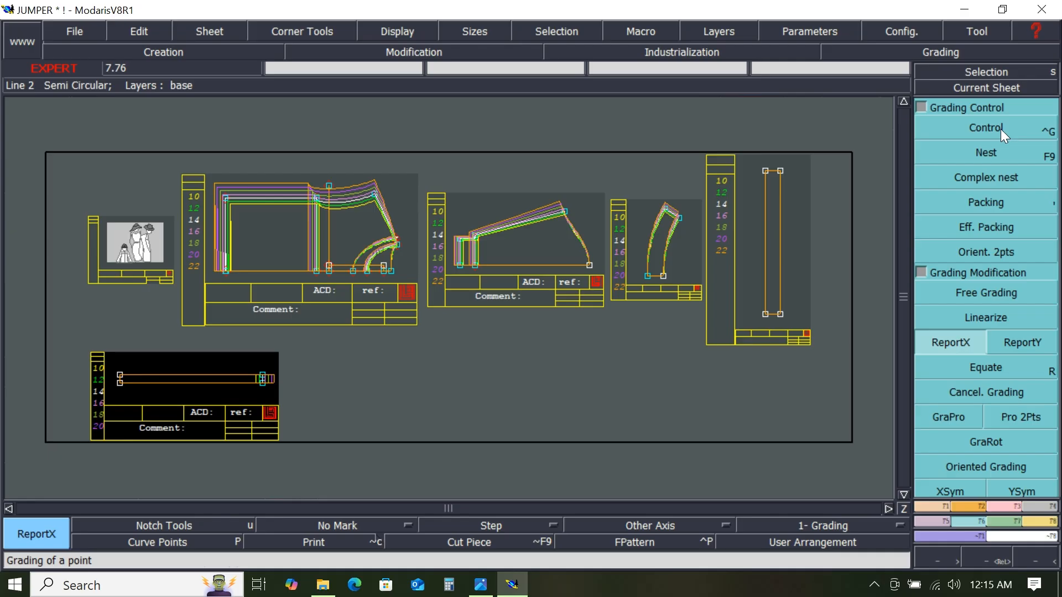
left_click(994, 84)
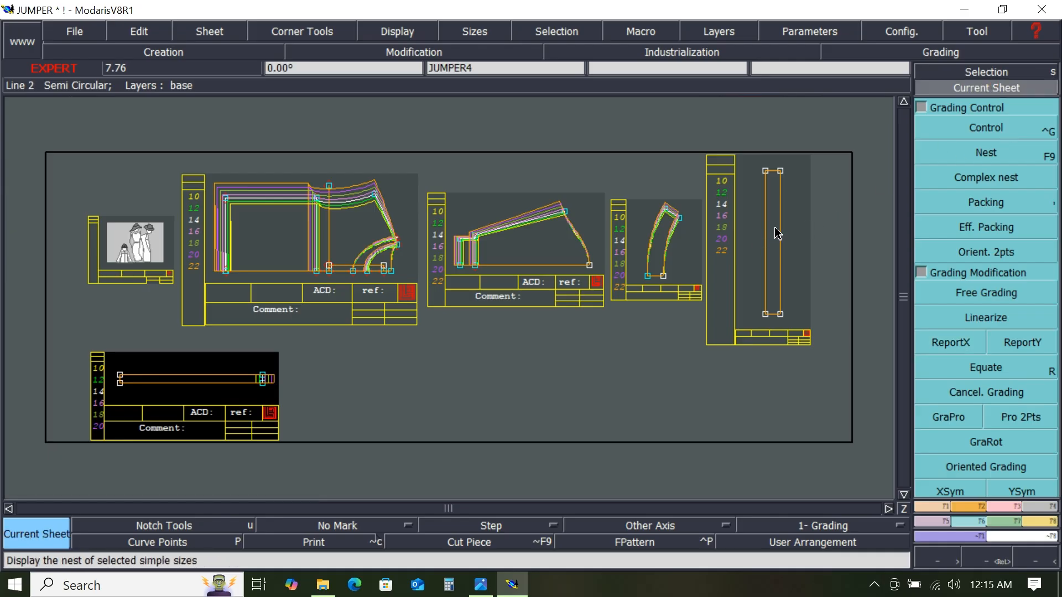
scroll(777, 234, "up", 2)
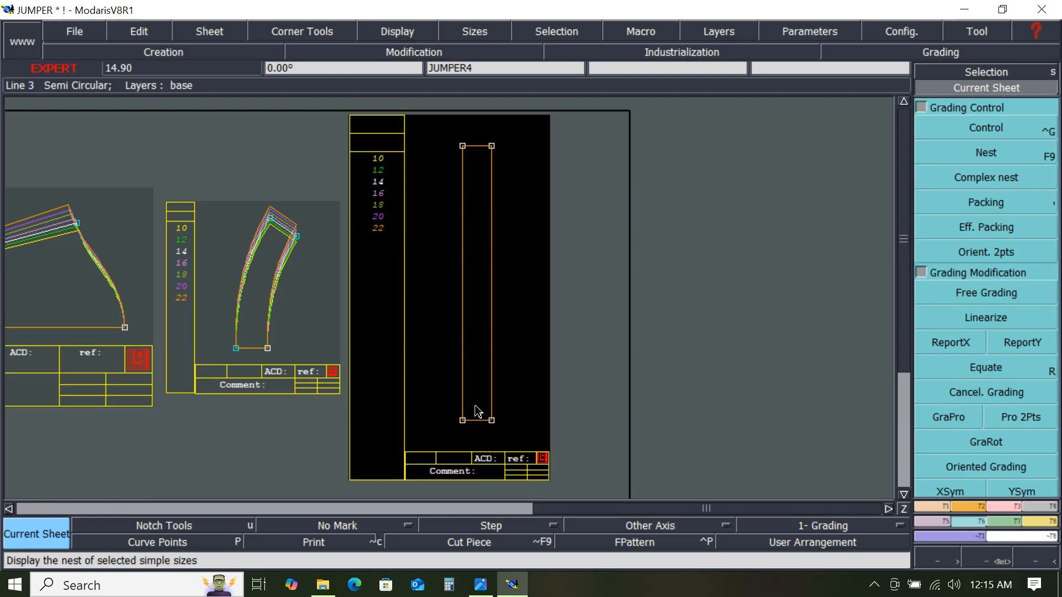
left_click(934, 506)
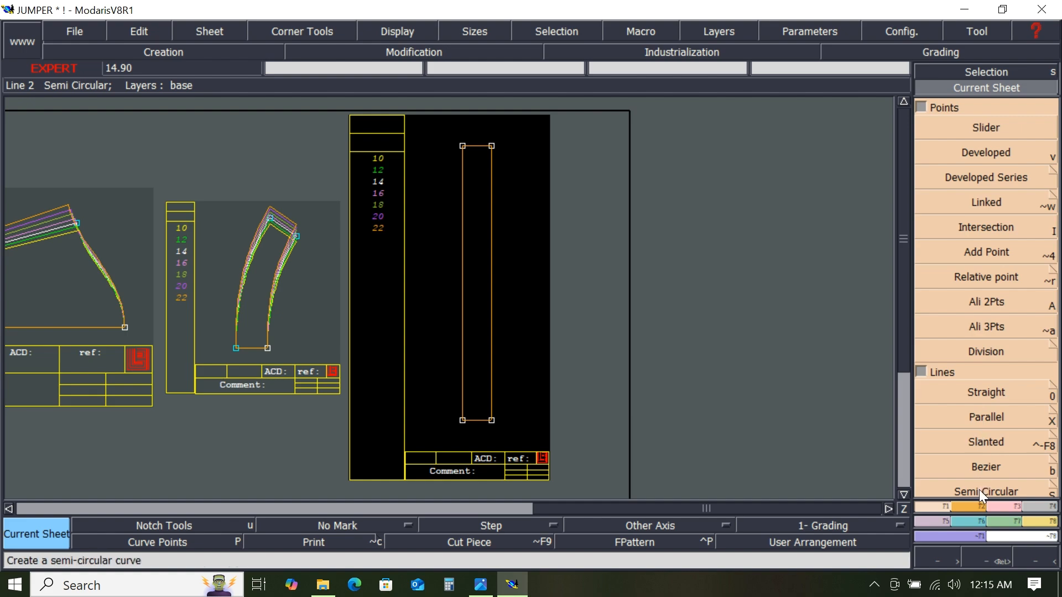
left_click(924, 373)
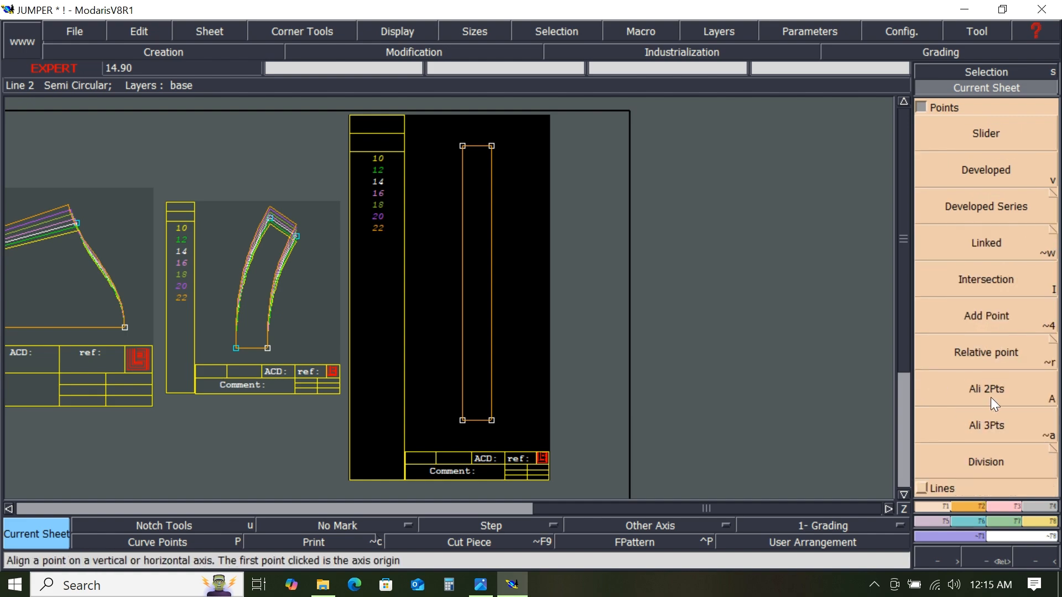
left_click(922, 106)
left_click(921, 123)
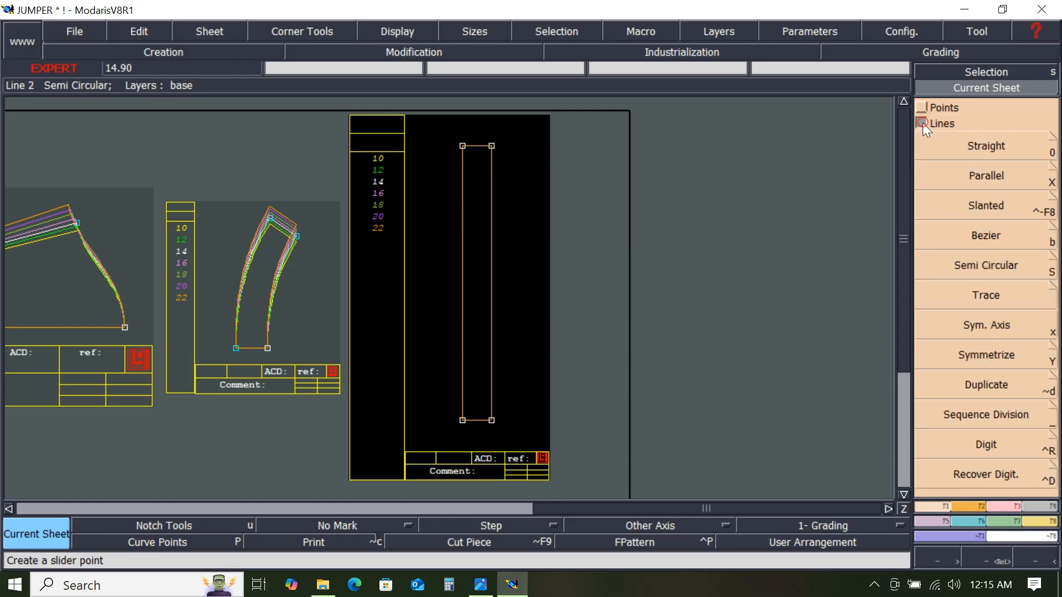
left_click(988, 415)
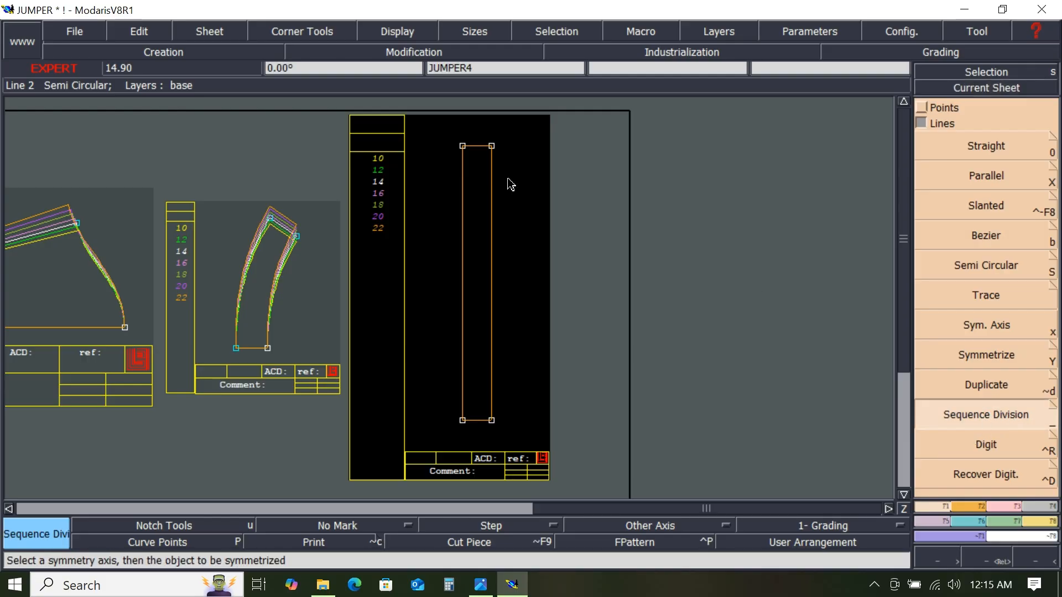
left_click_drag(467, 169, 464, 424)
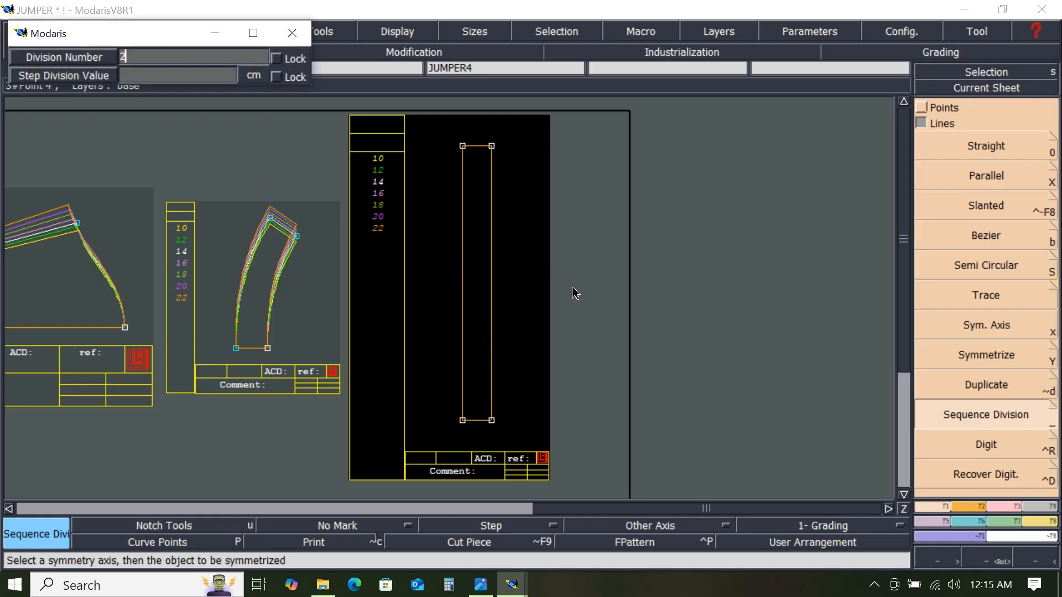
key("Return")
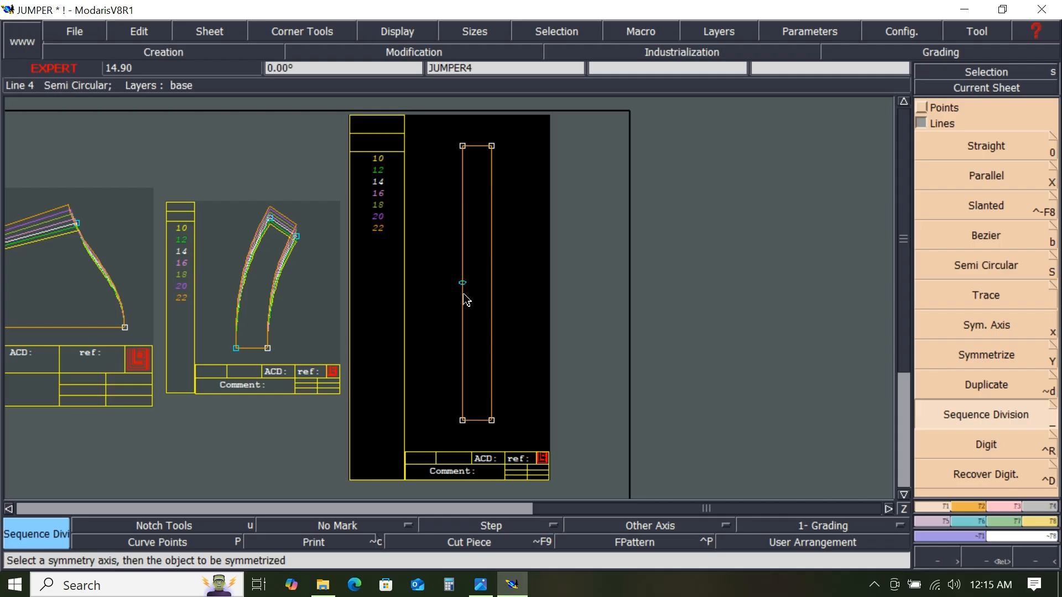
left_click_drag(492, 147, 493, 422)
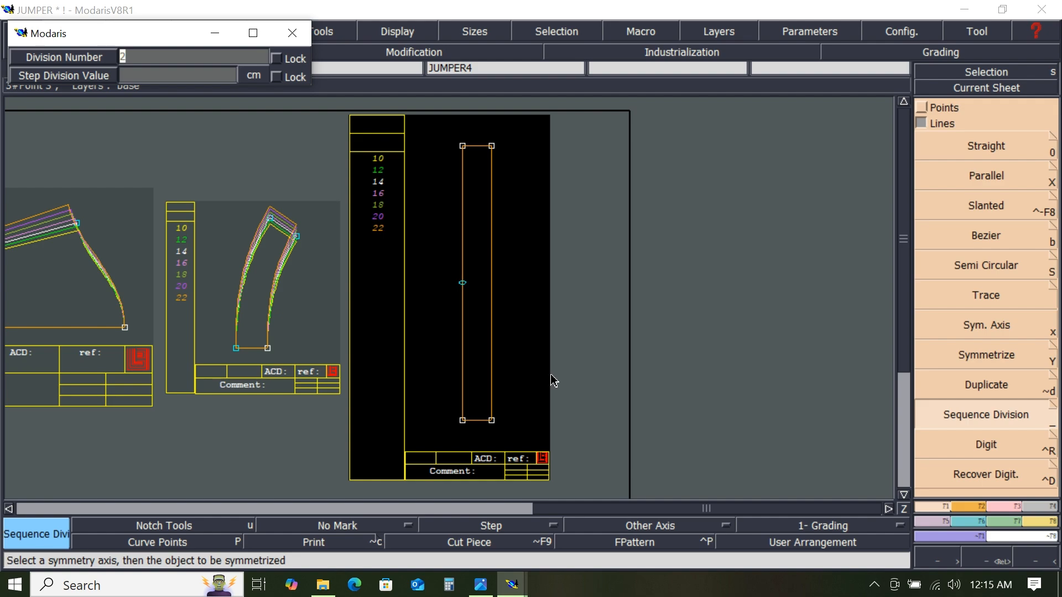
key("Return")
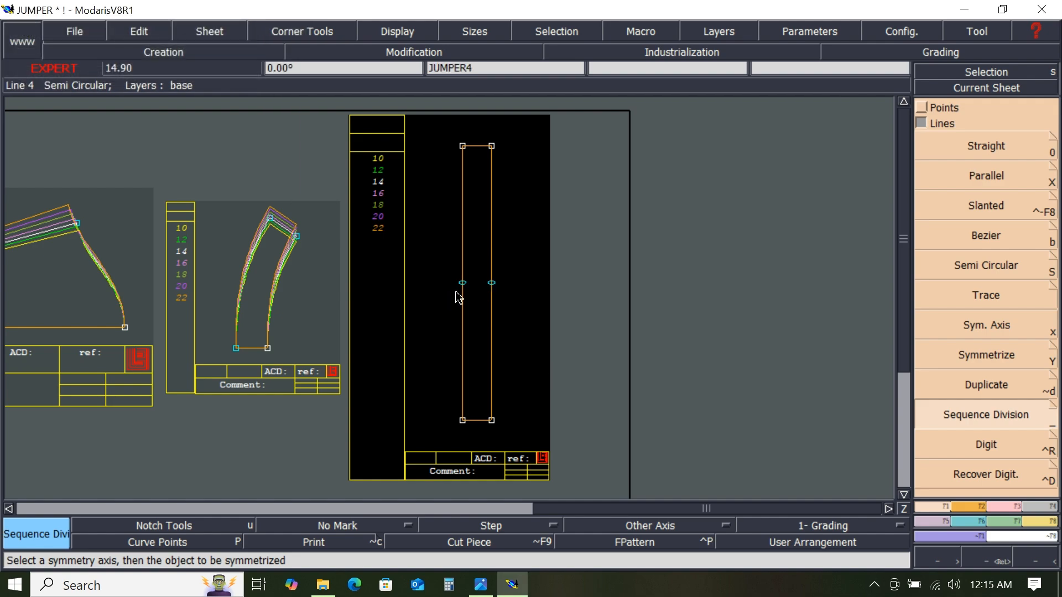
- Insert the two midpoints into JUMPER4's side lines with Insert Point
left_click(1003, 506)
left_click(984, 418)
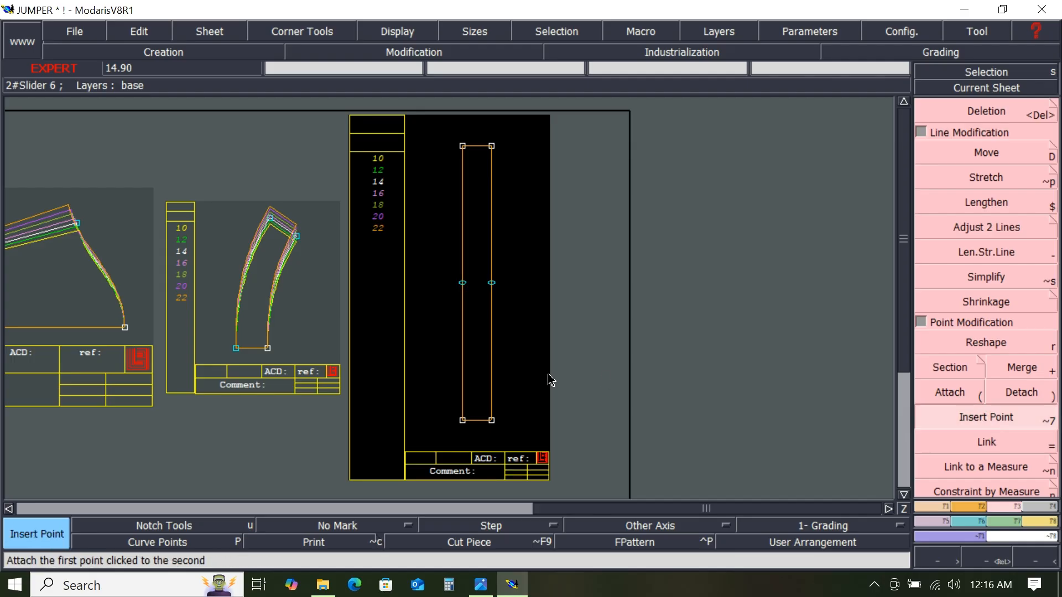
left_click(463, 284)
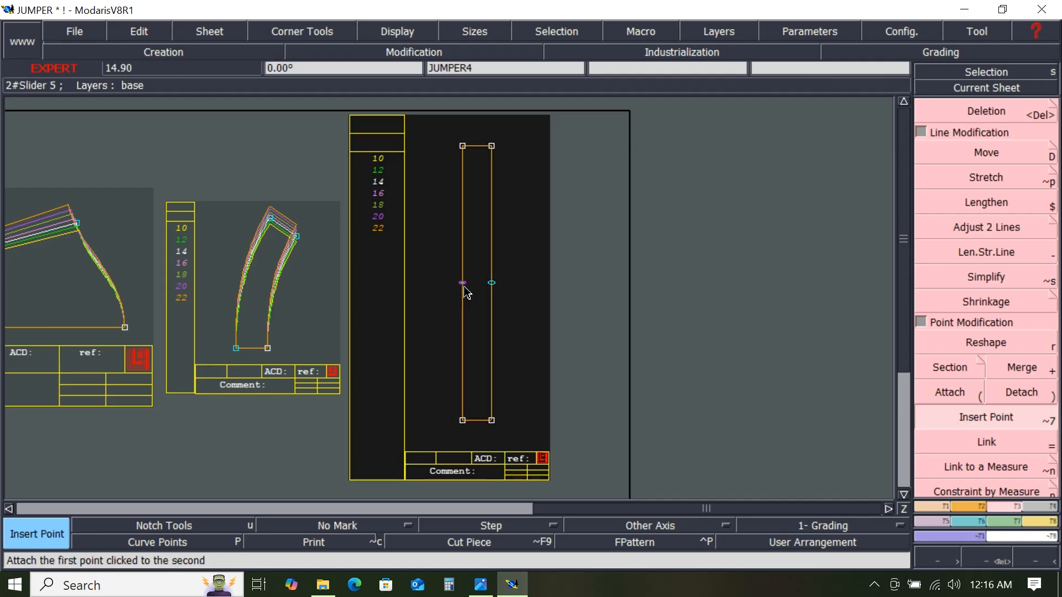
left_click(493, 283)
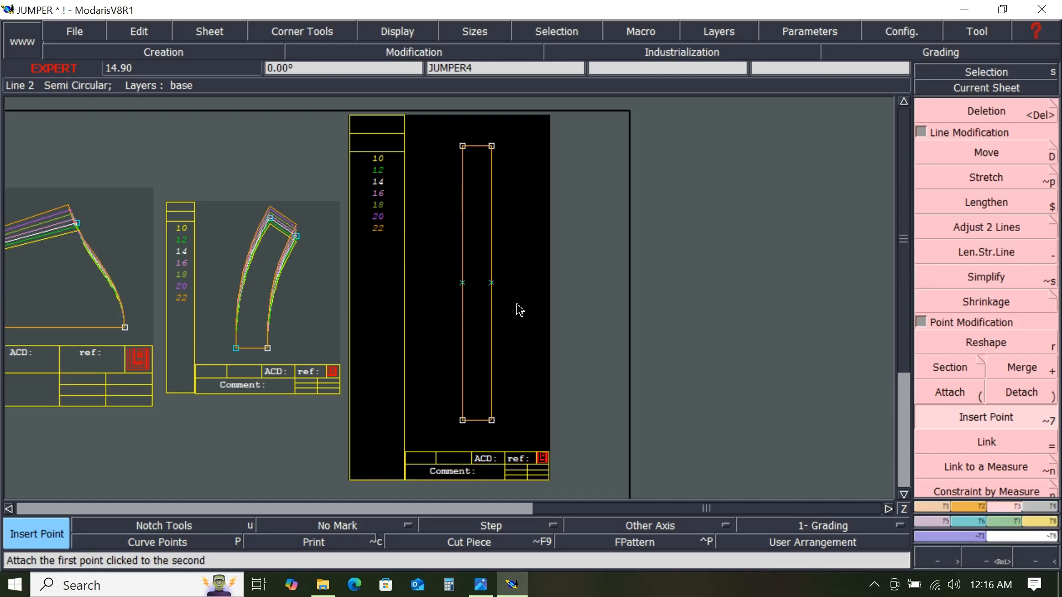
- Draw a horizontal line across JUMPER4 joining the two side midpoints
key("b")
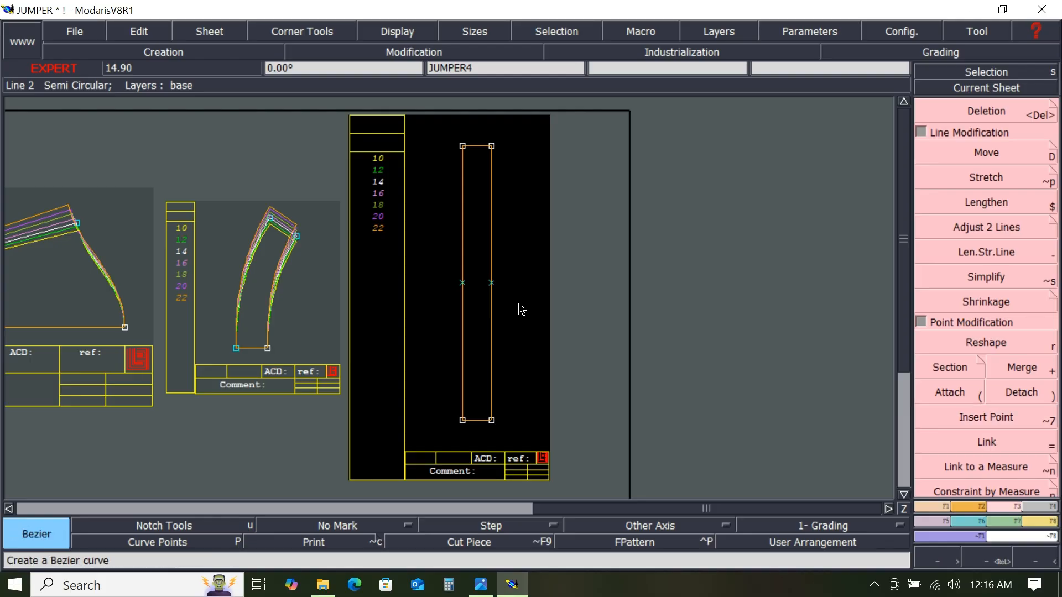
left_click(464, 284)
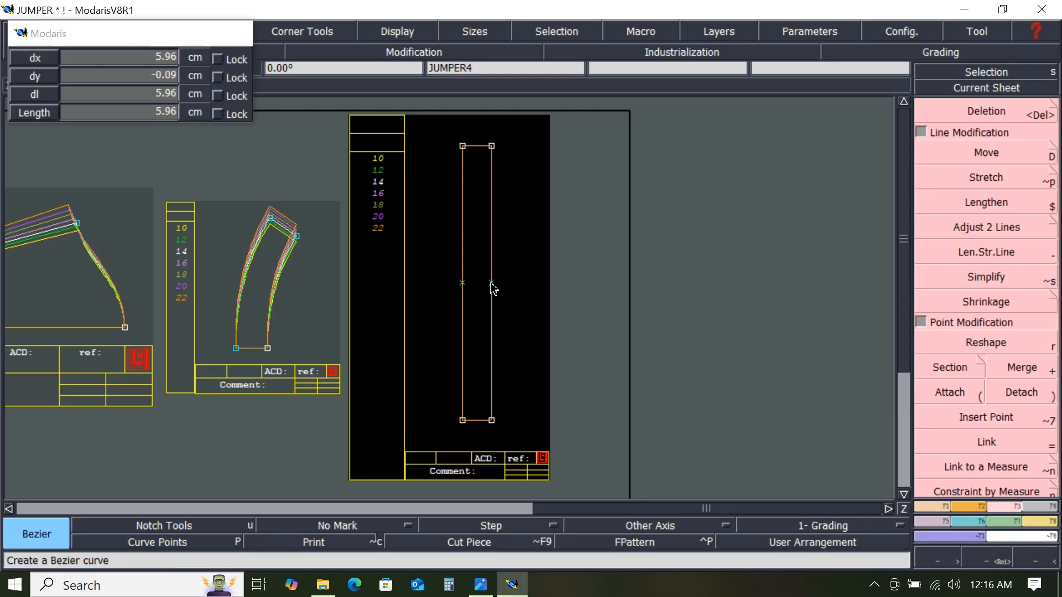
left_click(491, 284)
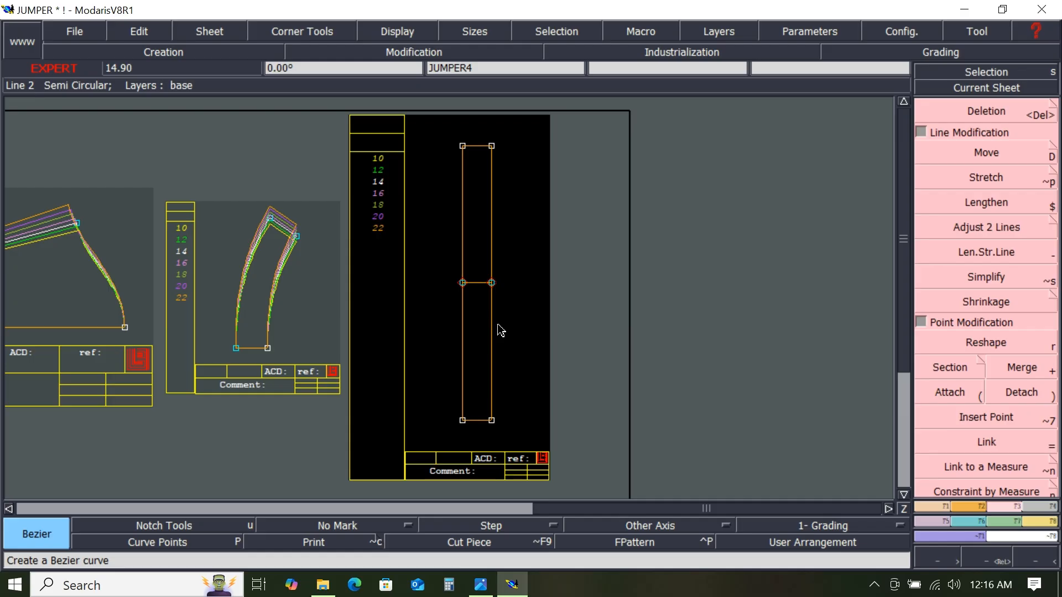
- Automatically arrange all sheets on the desk
scroll(510, 333, "down", 1)
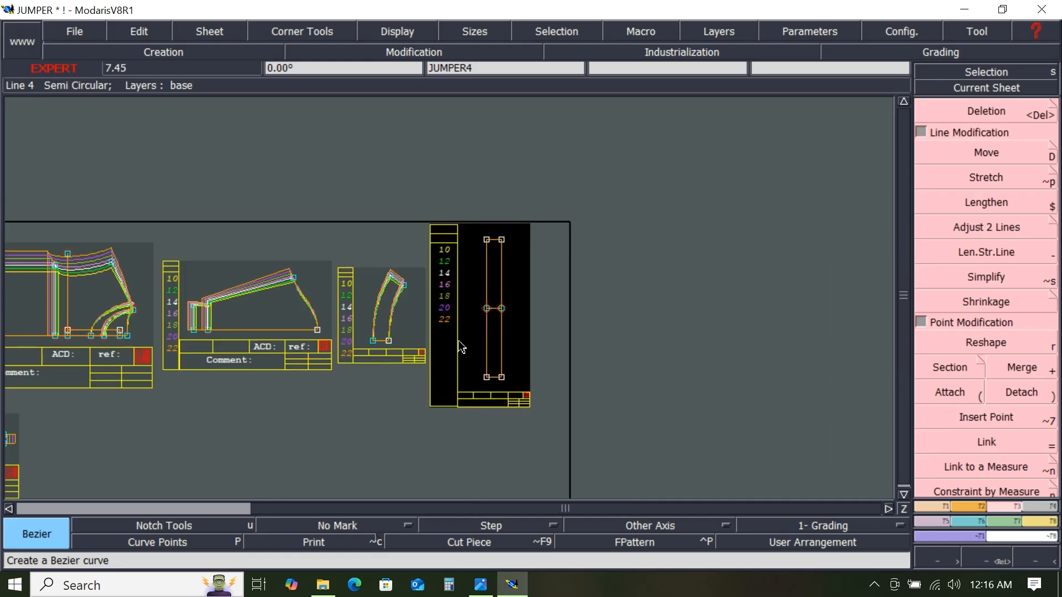
scroll(241, 348, "down", 1)
scroll(116, 340, "up", 3)
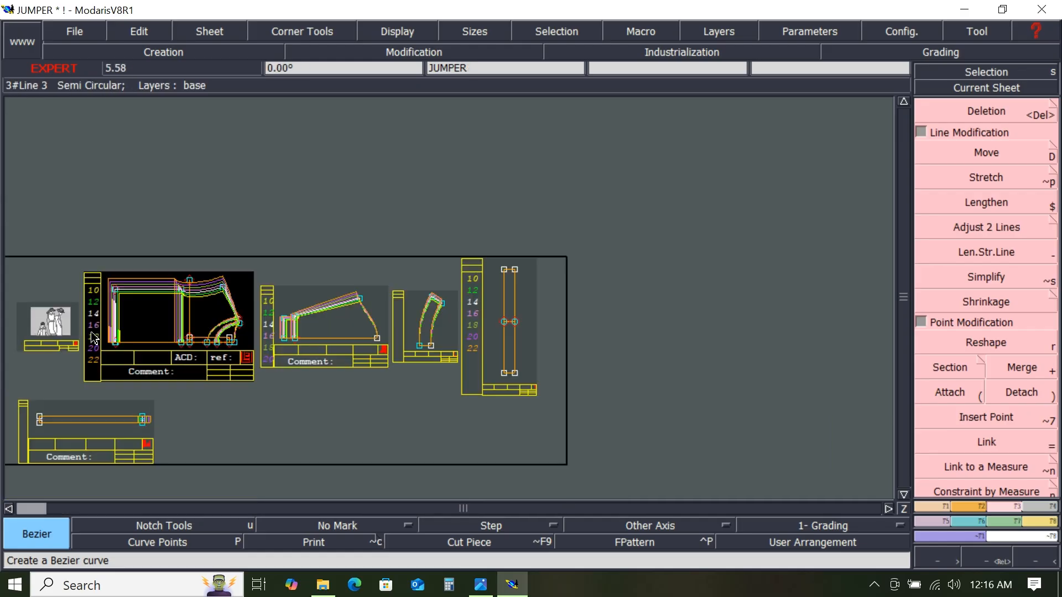
scroll(149, 341, "up", 1)
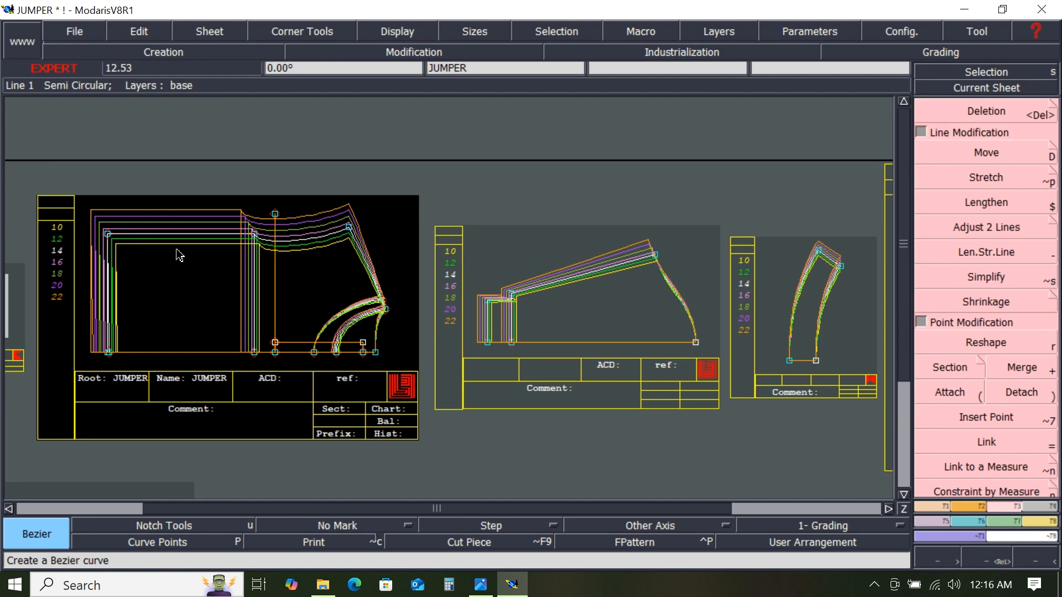
scroll(375, 232, "down", 1)
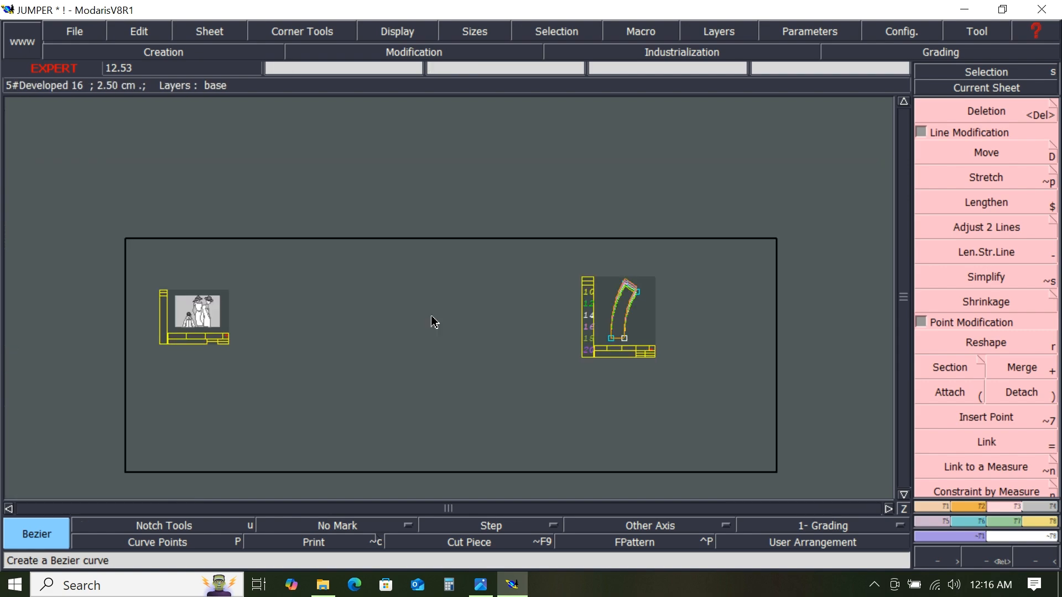
key("j")
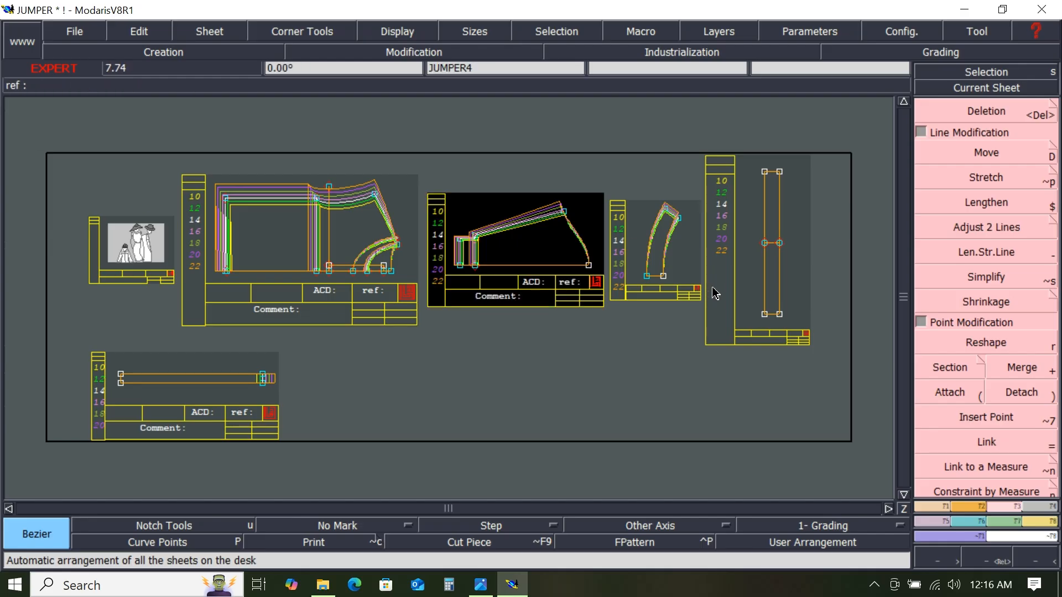
- Rearrange sheets on the desk, moving JUMPER4 below and the JUMPER body sheet beside it
key("shift+j")
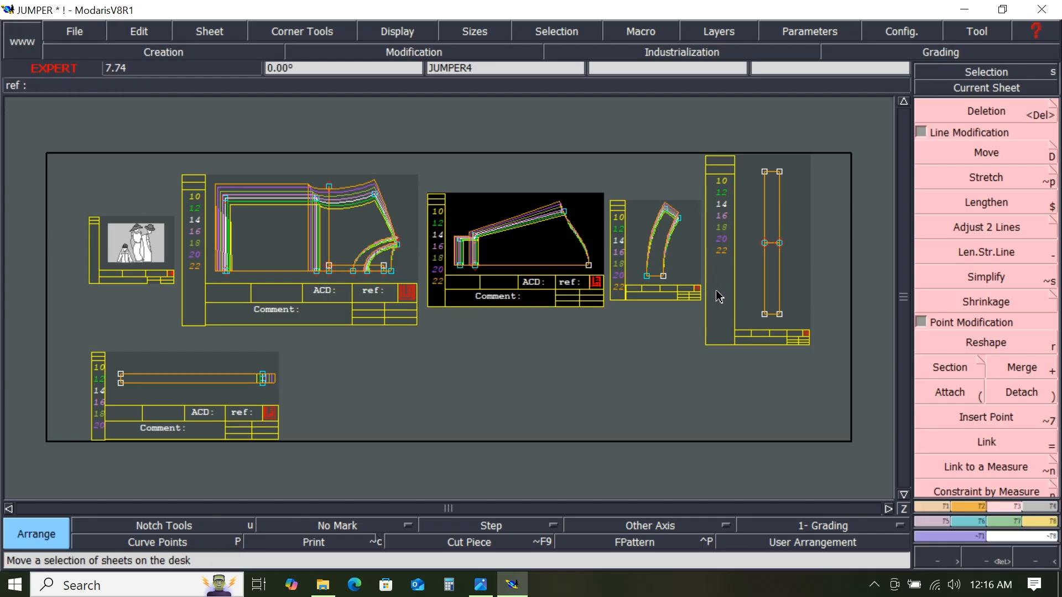
left_click(762, 262)
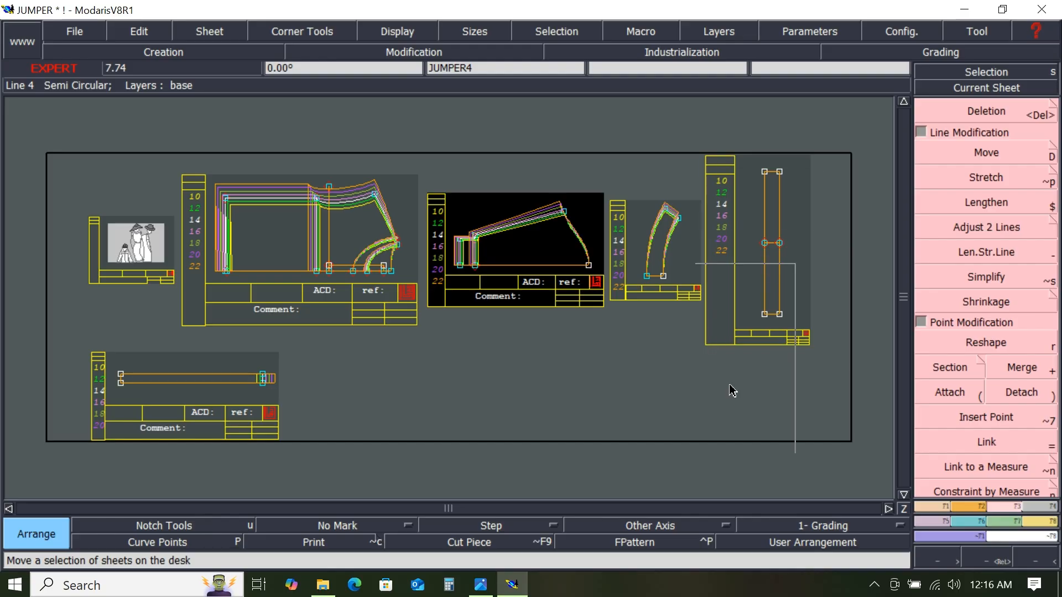
left_click(545, 418)
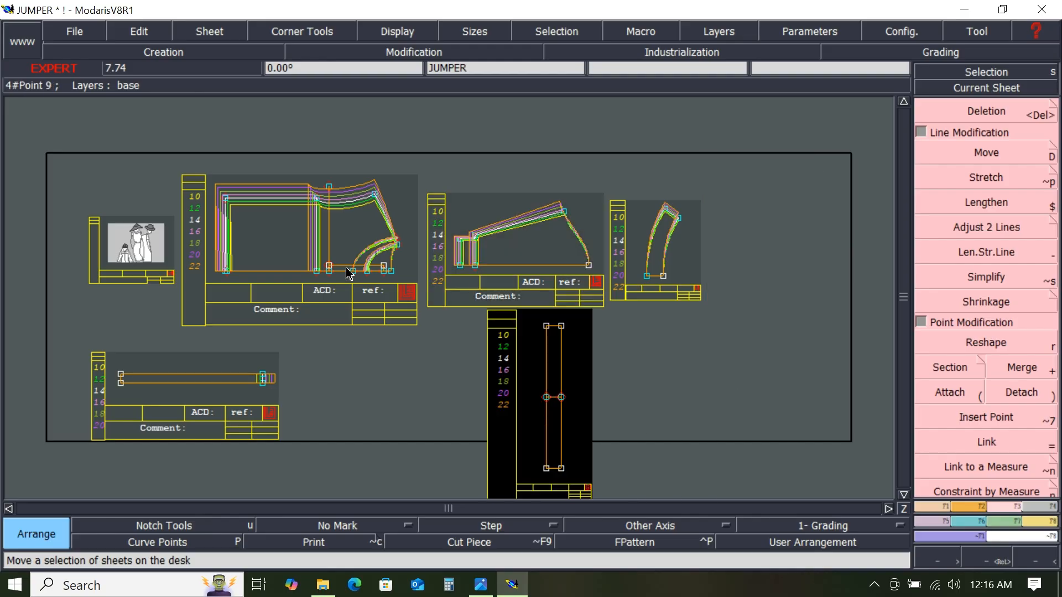
left_click(303, 253)
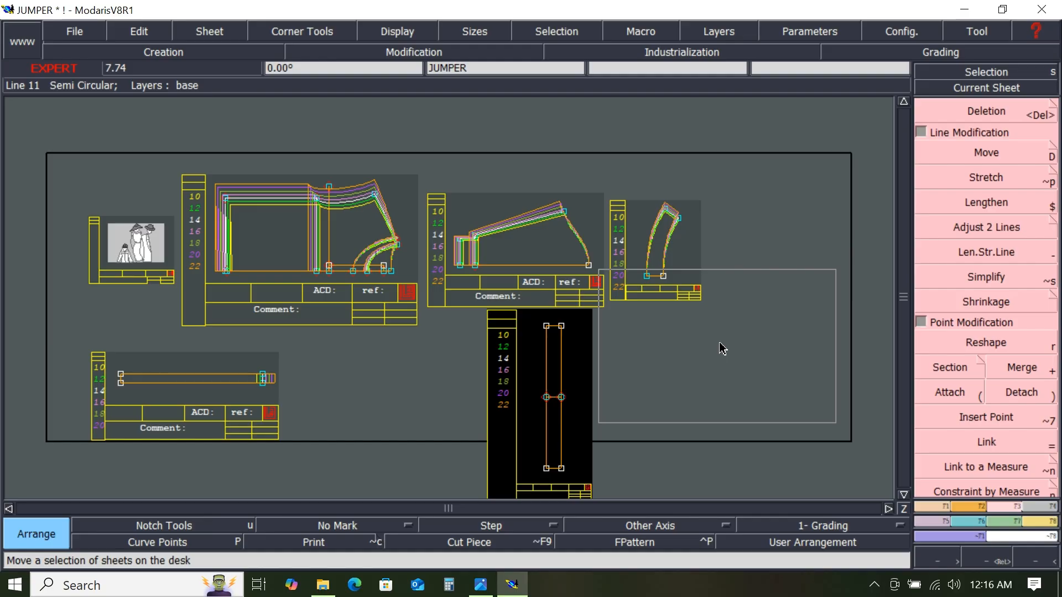
left_click(726, 398)
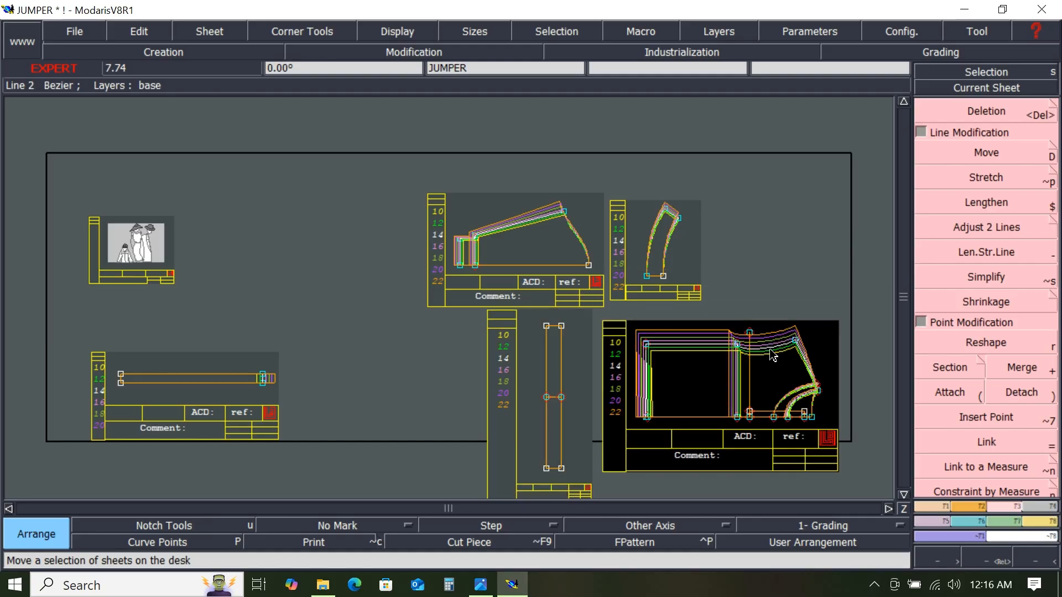
- Report the Y grading of the body's neck corner point onto the two midline points of JUMPER4 with ReportY
scroll(689, 422, "up", 2)
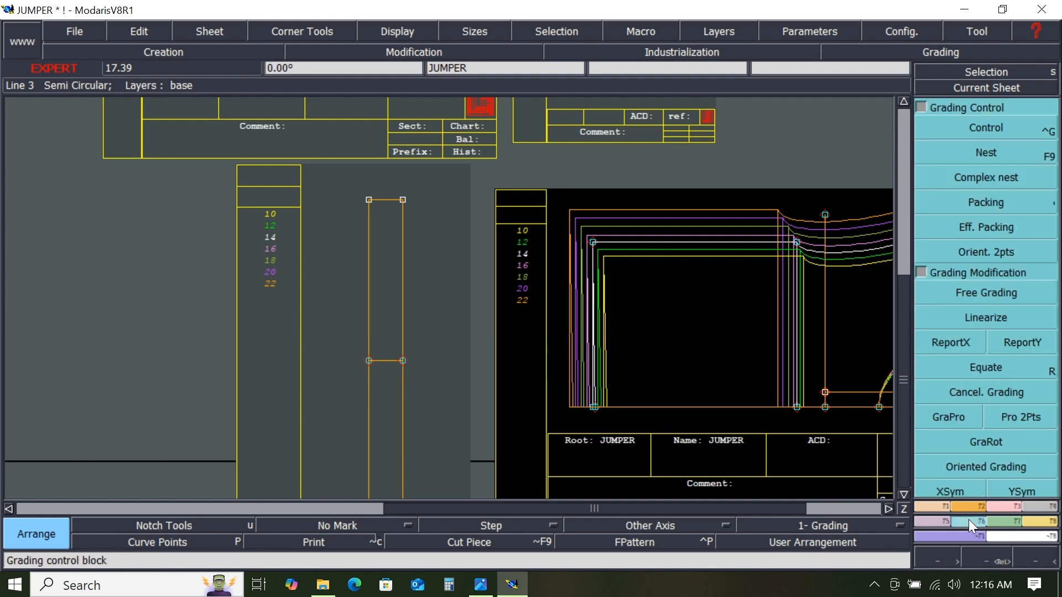
left_click(1014, 344)
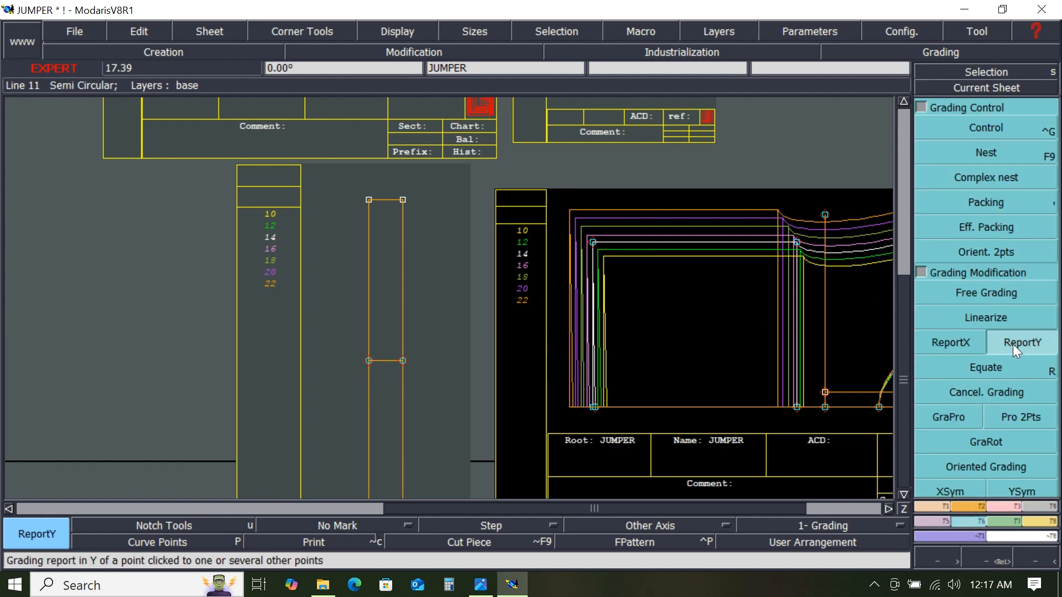
left_click(594, 243)
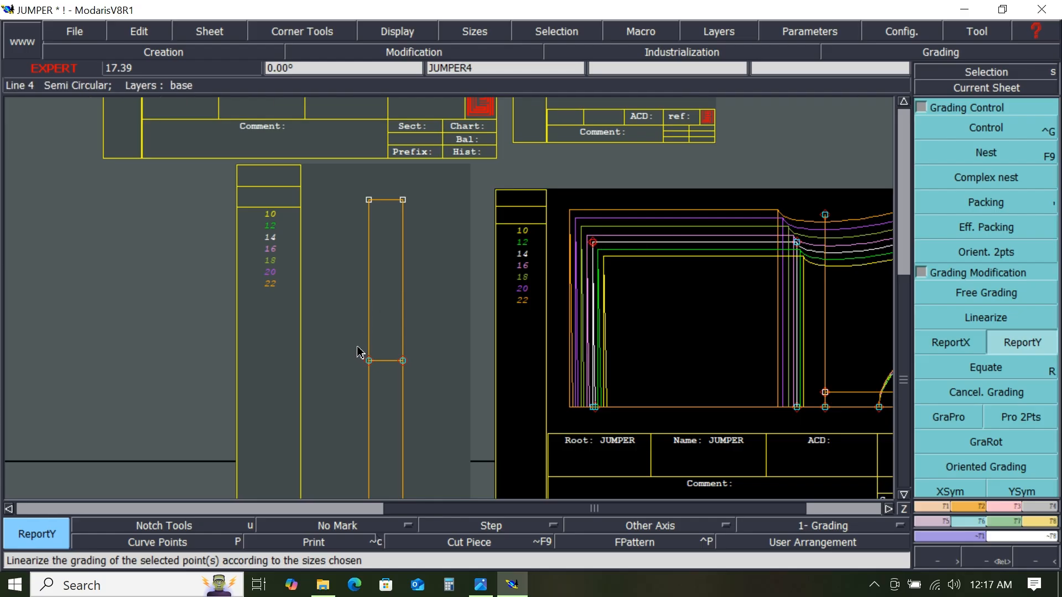
left_click_drag(338, 339, 423, 380)
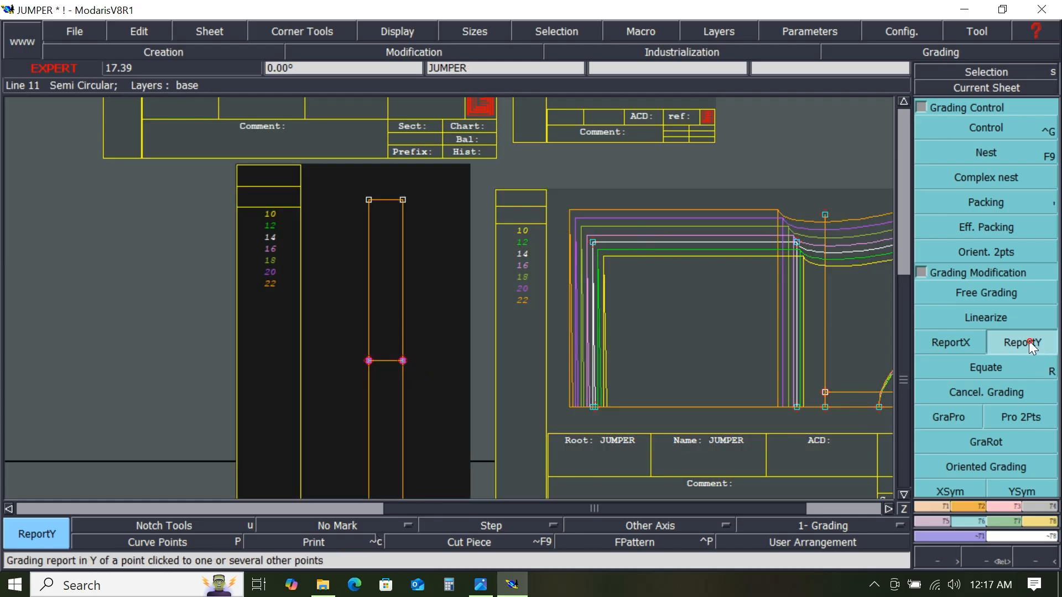
left_click(594, 242)
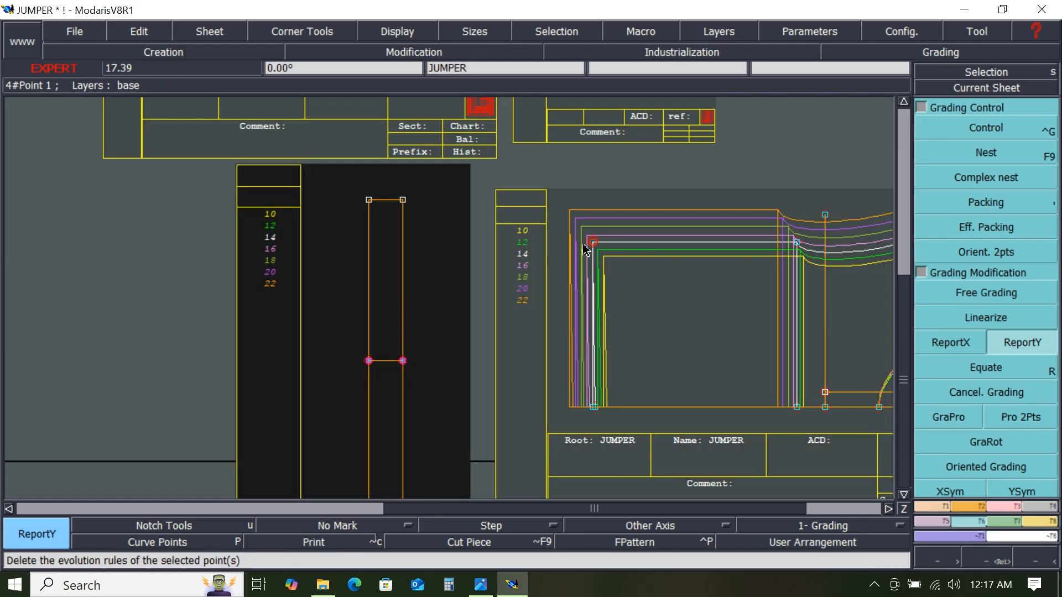
left_click(403, 361)
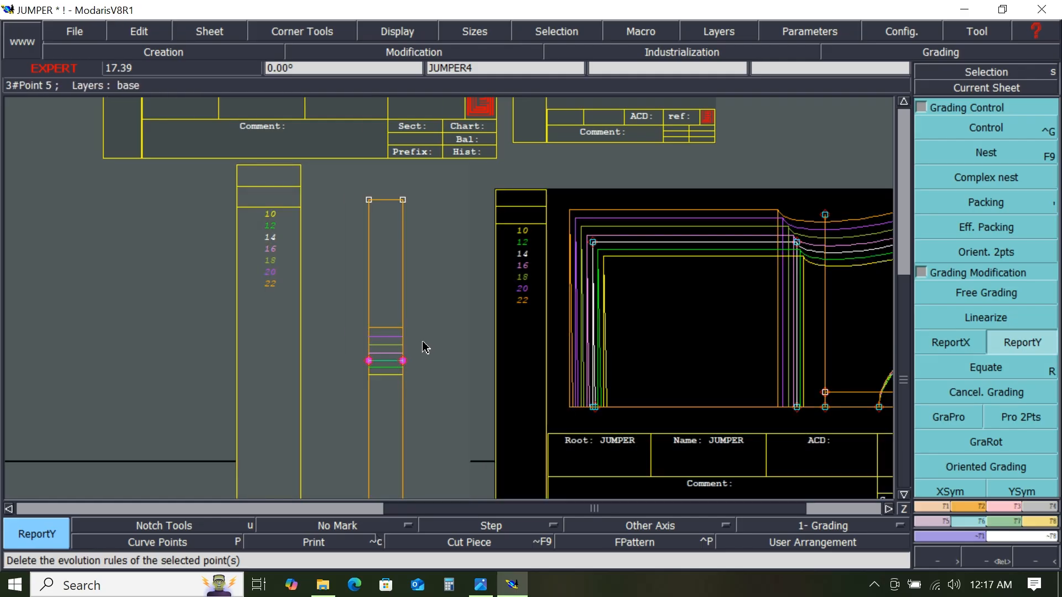
- Pack the JUMPER4 grading nest using its midline point as the application point
scroll(426, 347, "down", 2)
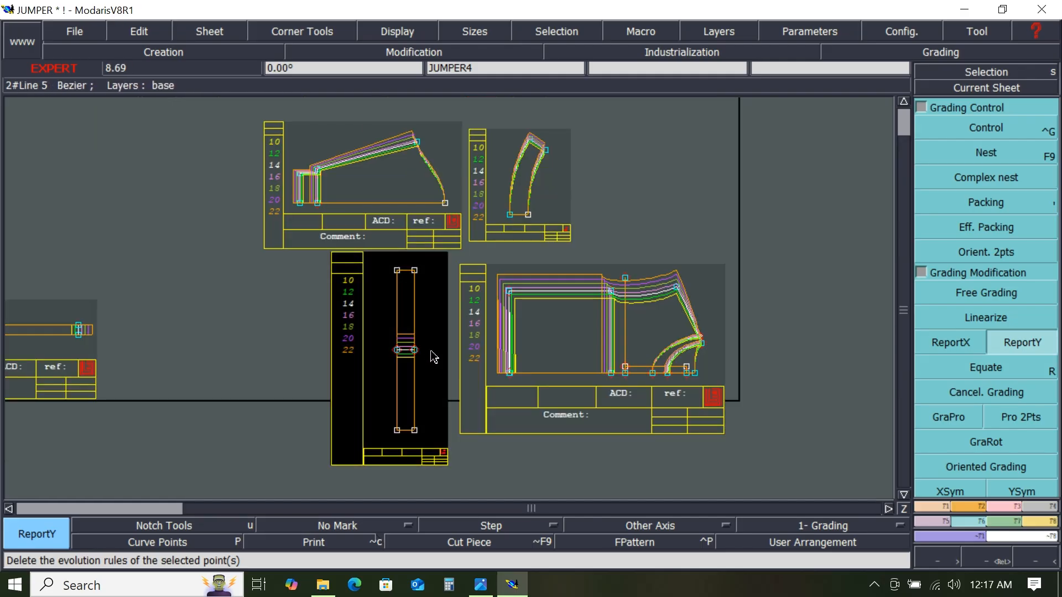
left_click(1014, 231)
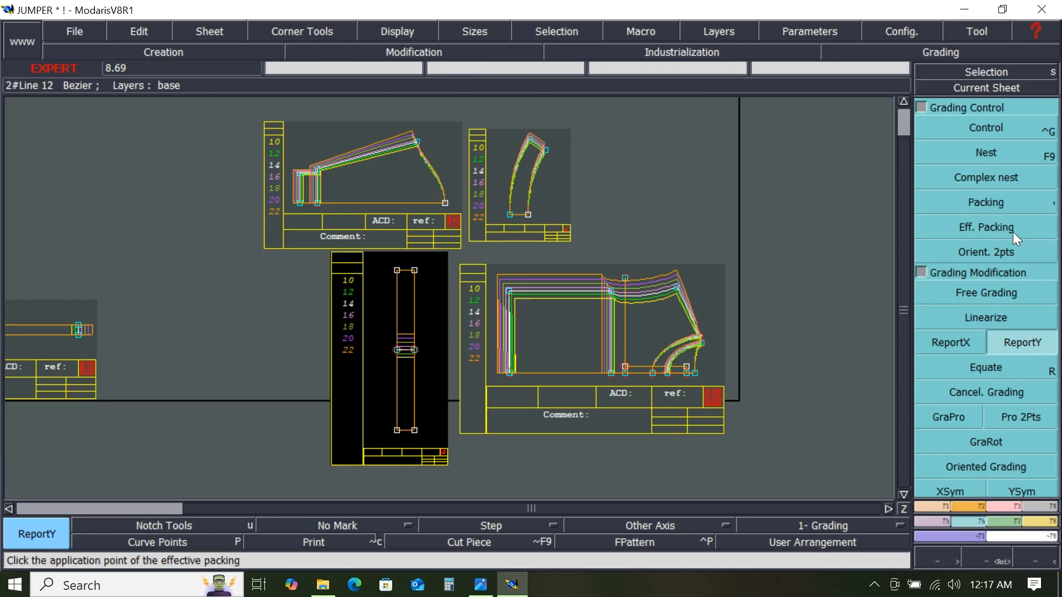
left_click(1007, 208)
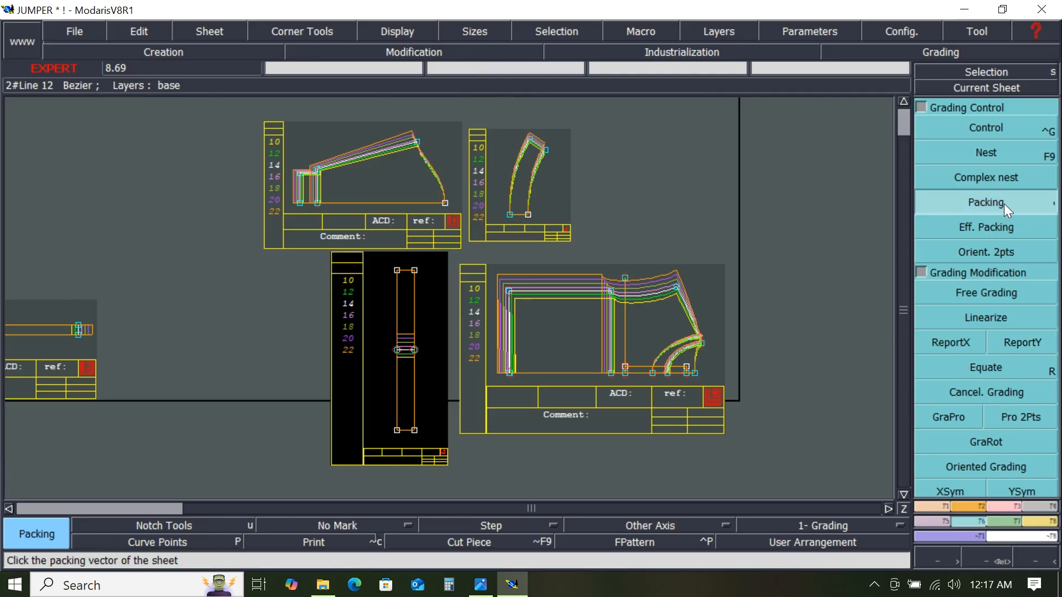
left_click(411, 352)
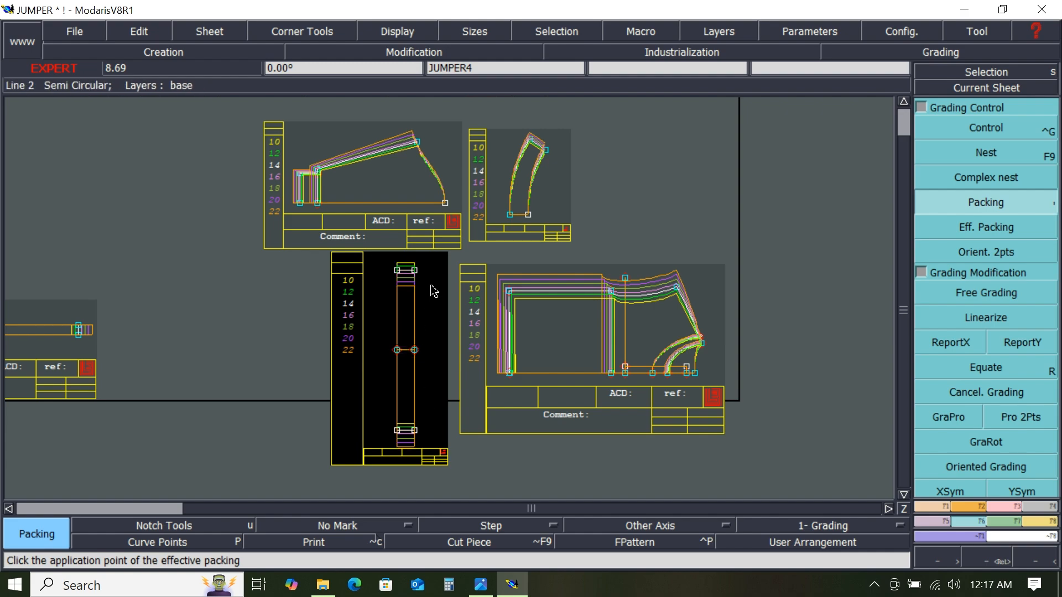
- Select JUMPER4's top corner points and report Y grading onto them with ReportY
scroll(434, 285, "up", 1)
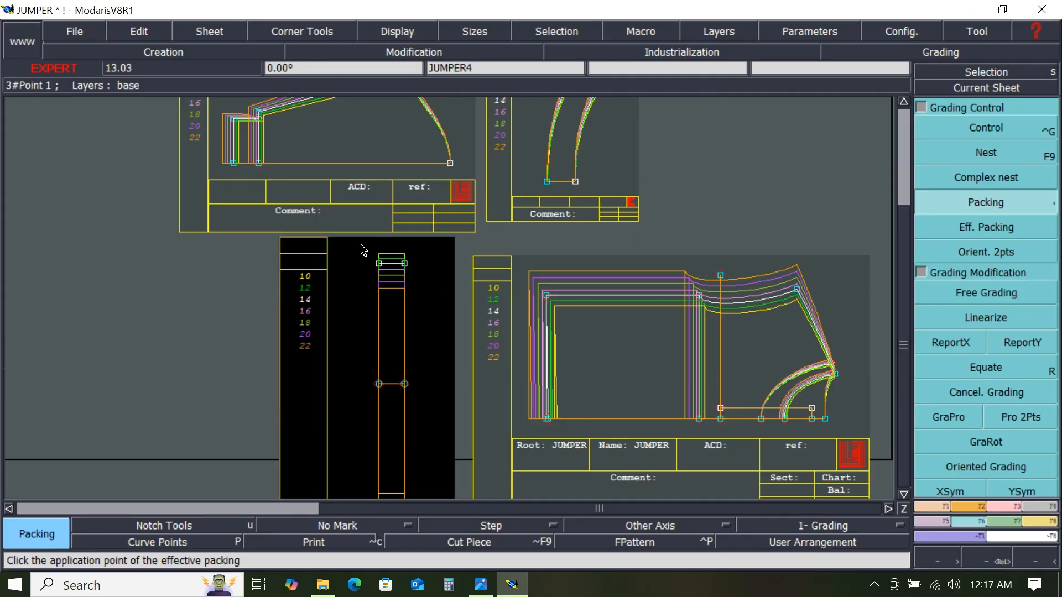
left_click_drag(357, 247, 417, 307)
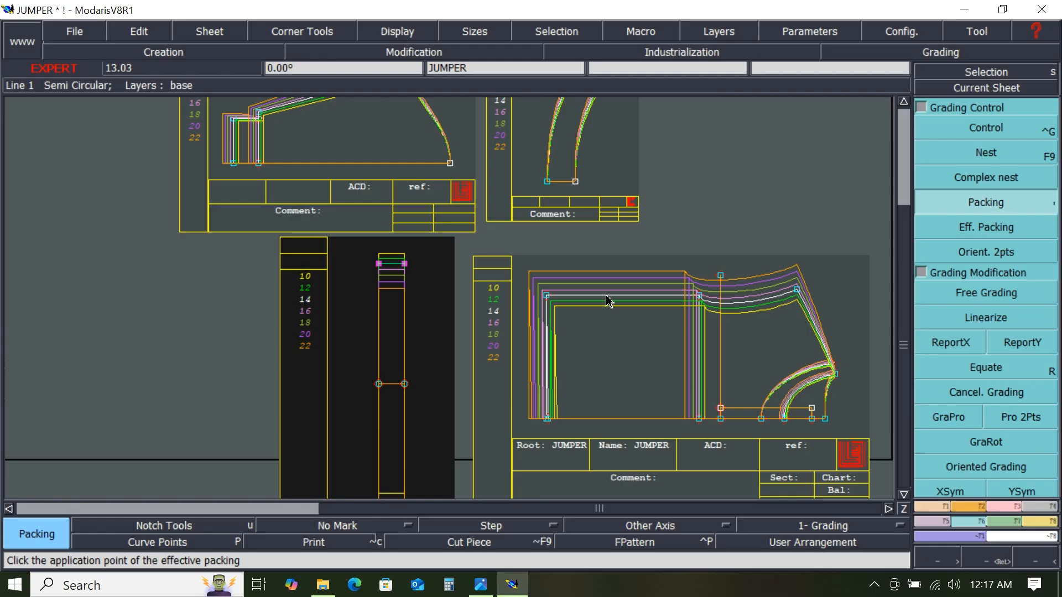
left_click(1027, 344)
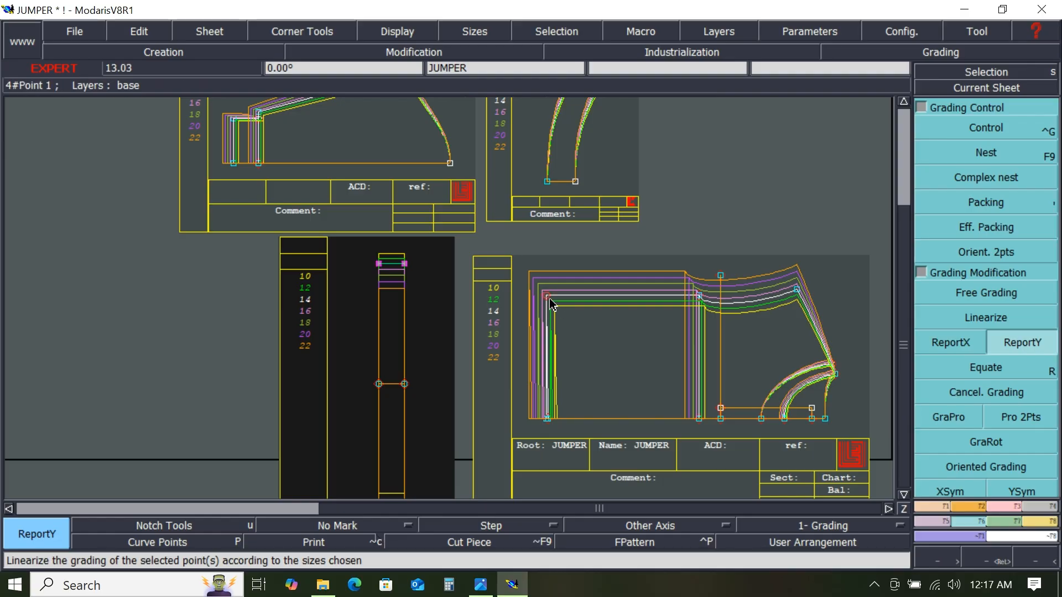
left_click(408, 266)
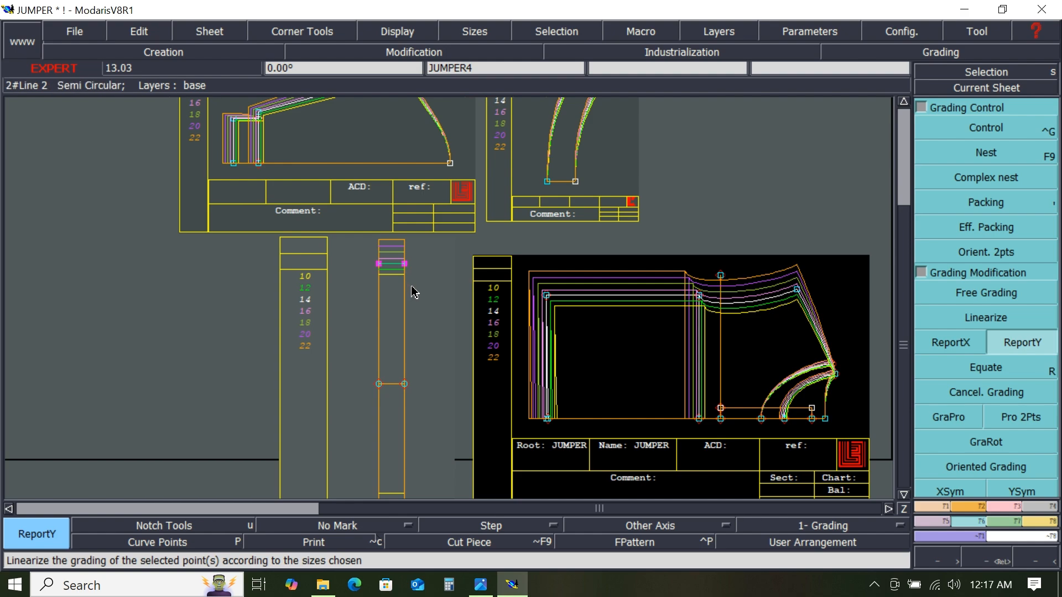
- Apply Packing to the JUMPER4 grading nest at a new application point
scroll(434, 320, "down", 1)
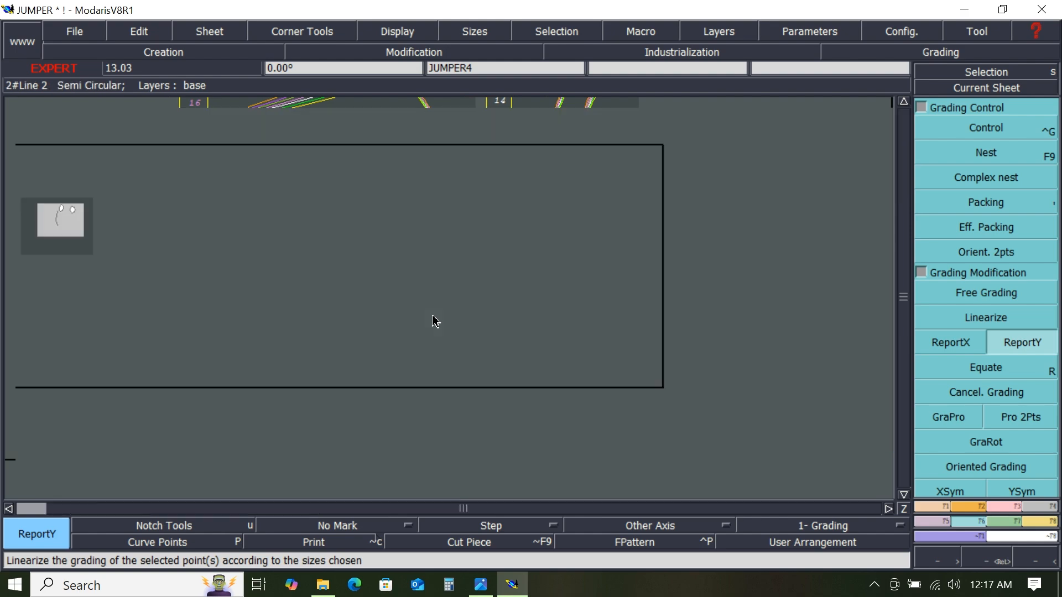
left_click(988, 201)
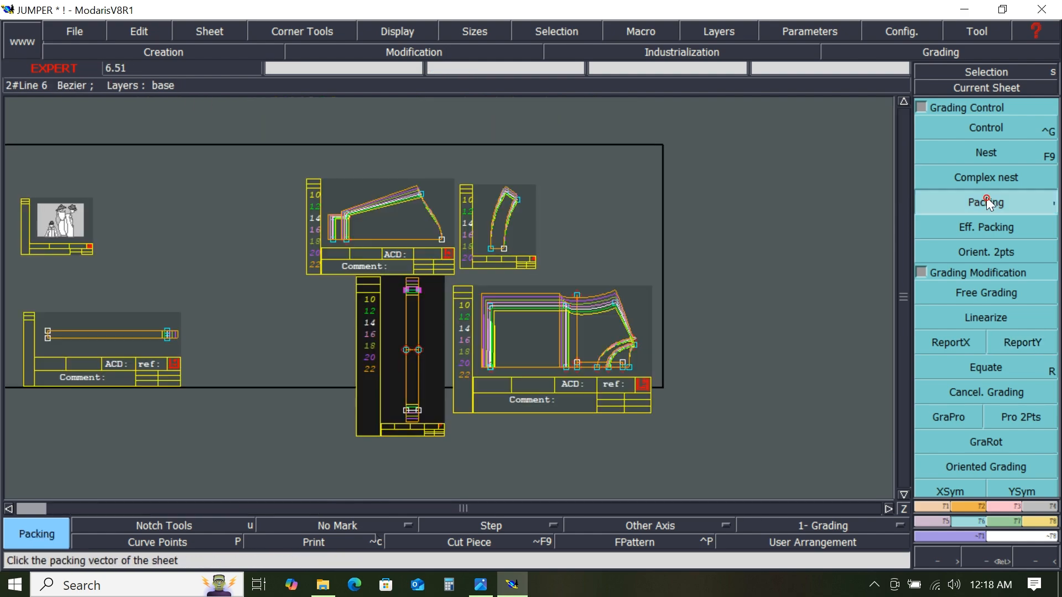
left_click(428, 423)
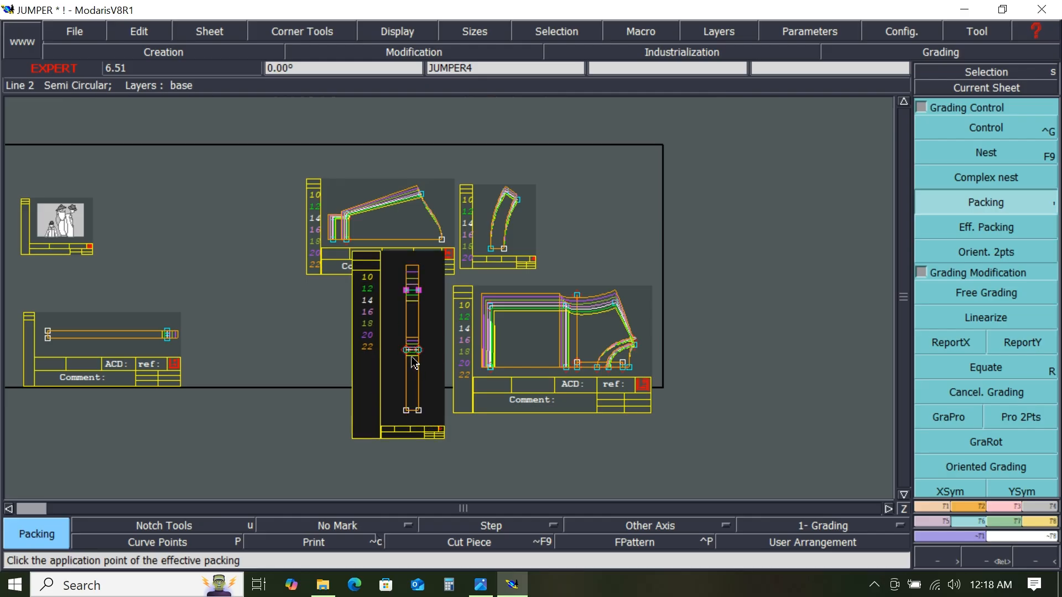
- Check the measurements in the spec sheet image, then return to Modaris
scroll(437, 280, "up", 2)
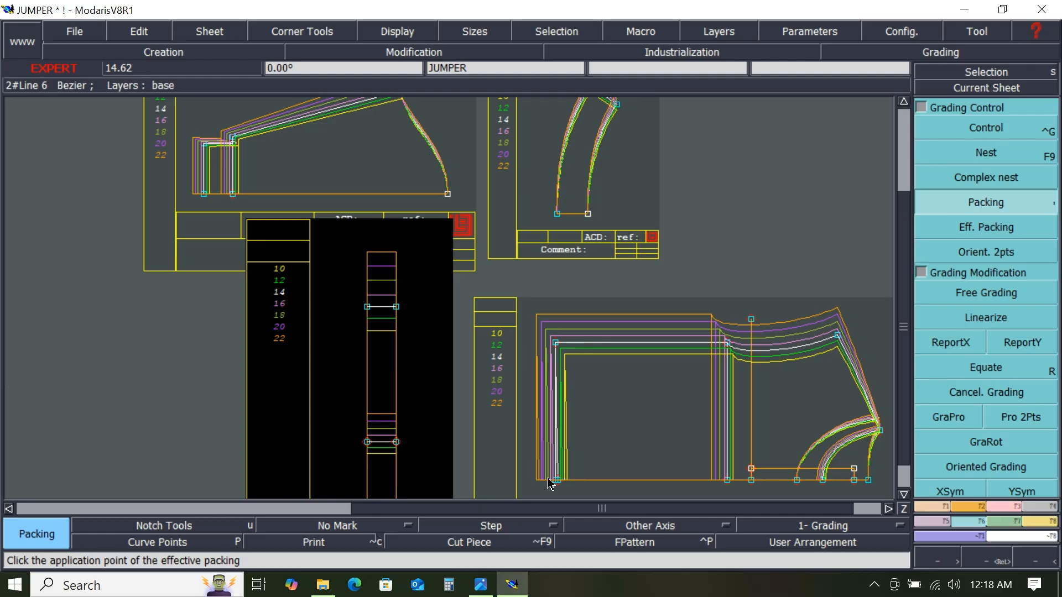
left_click(480, 587)
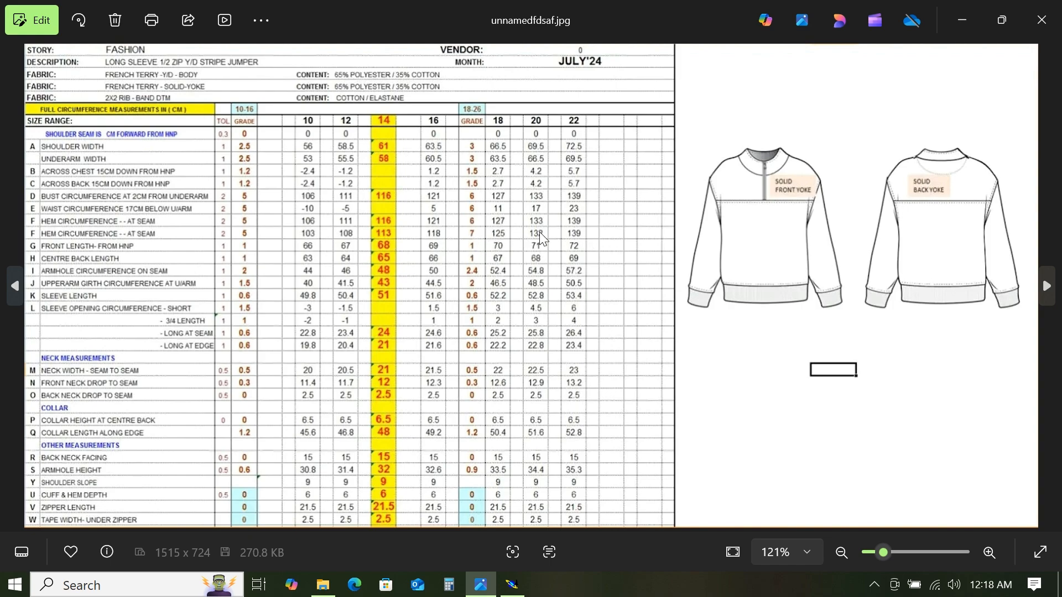
left_click(962, 20)
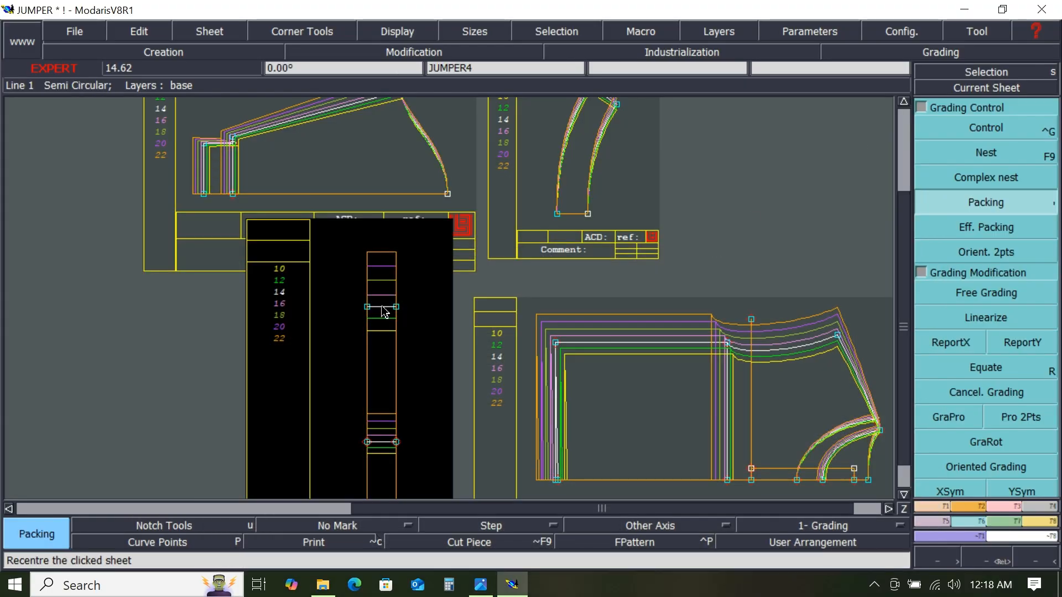
- Open grading control for JUMPER4's top-right point and set its size steps from 16 to 22 to 3.5
left_click(990, 130)
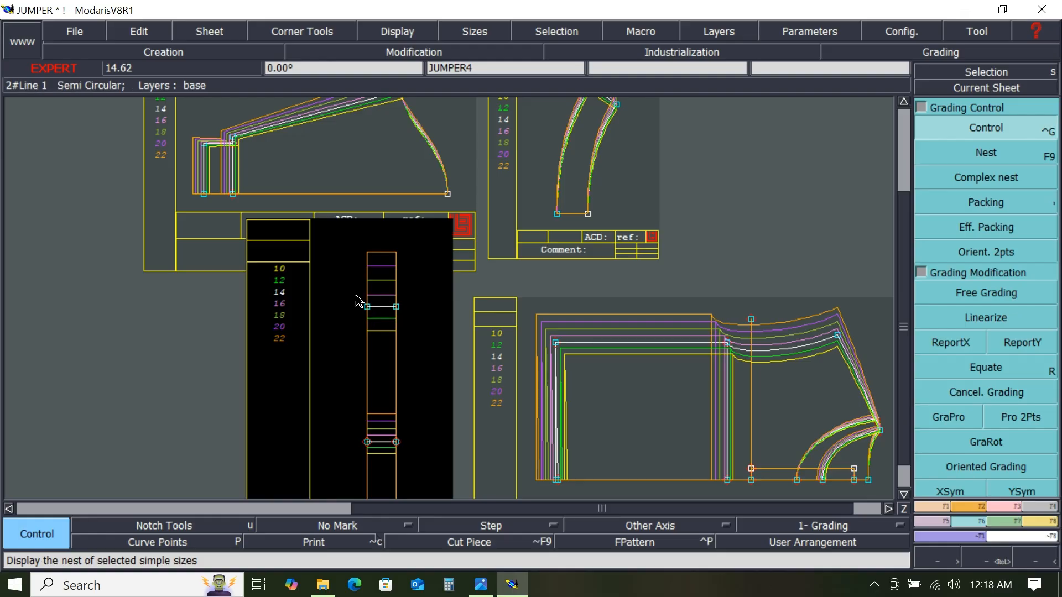
left_click_drag(357, 297, 417, 331)
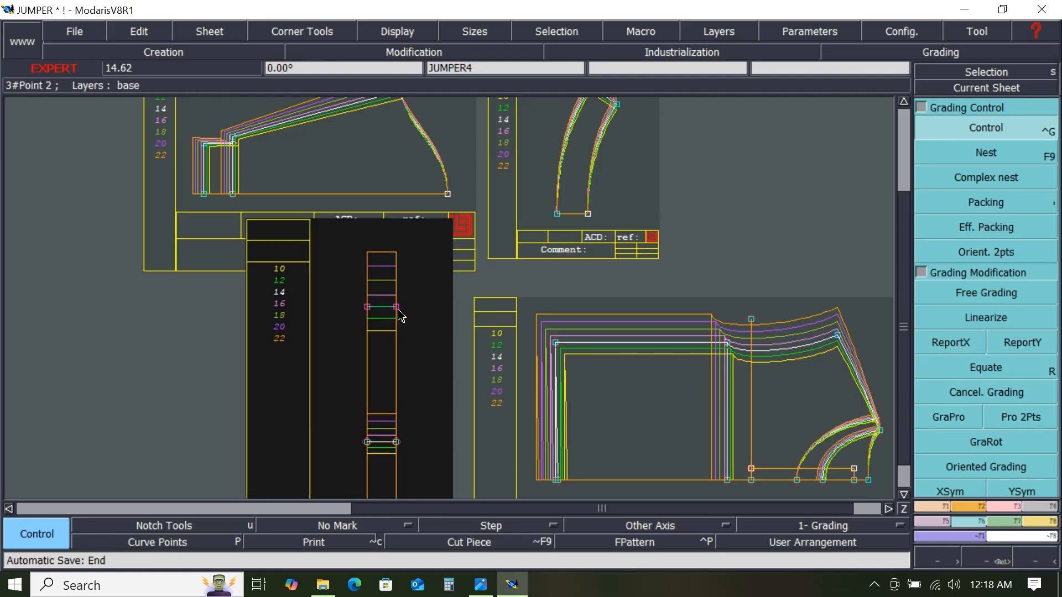
left_click(399, 310)
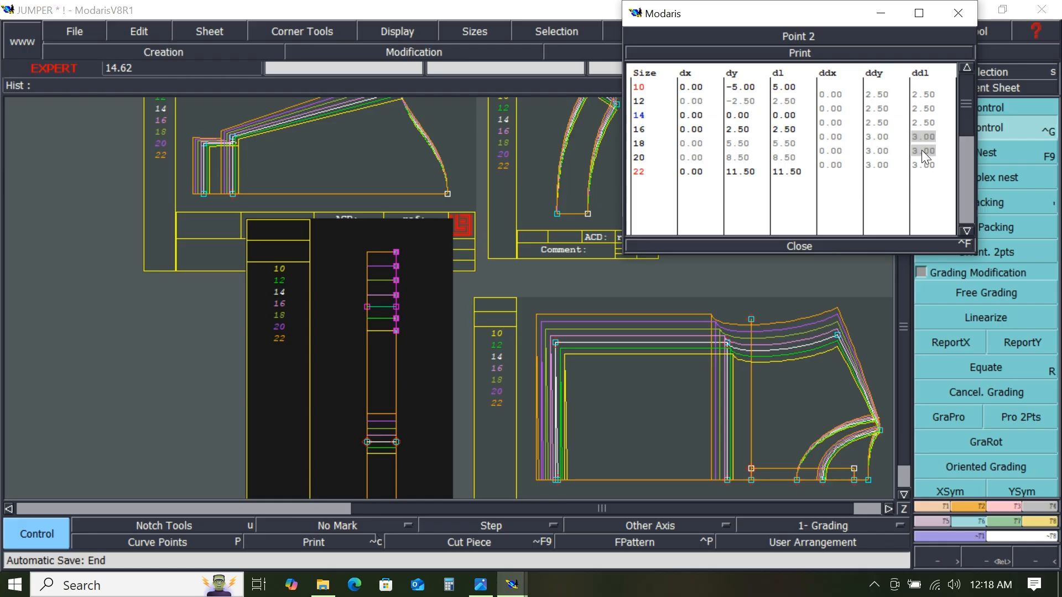
left_click_drag(924, 168, 923, 170)
type("3.5")
key("Return")
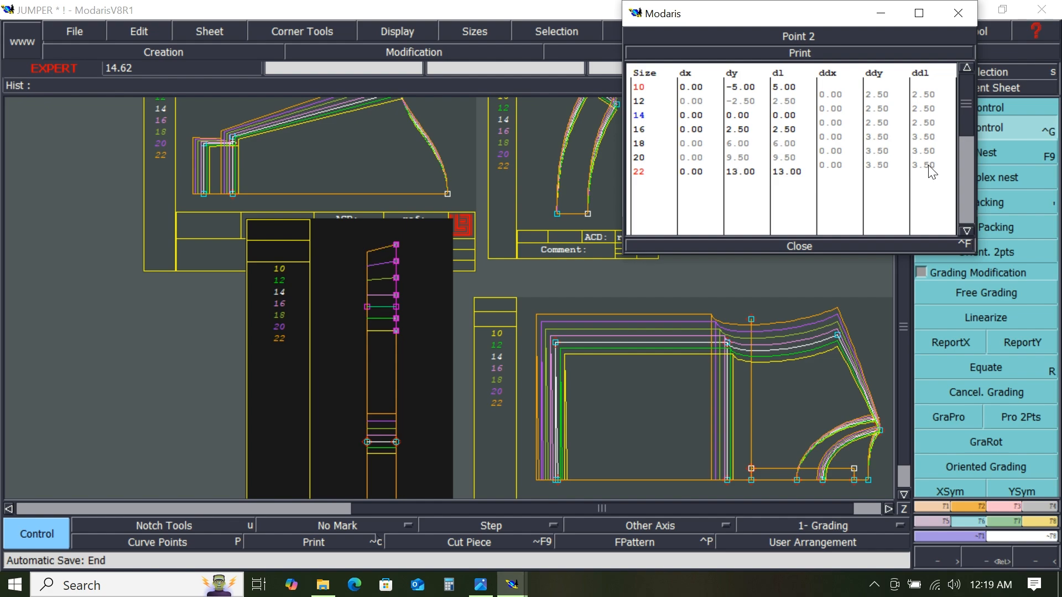
left_click(798, 245)
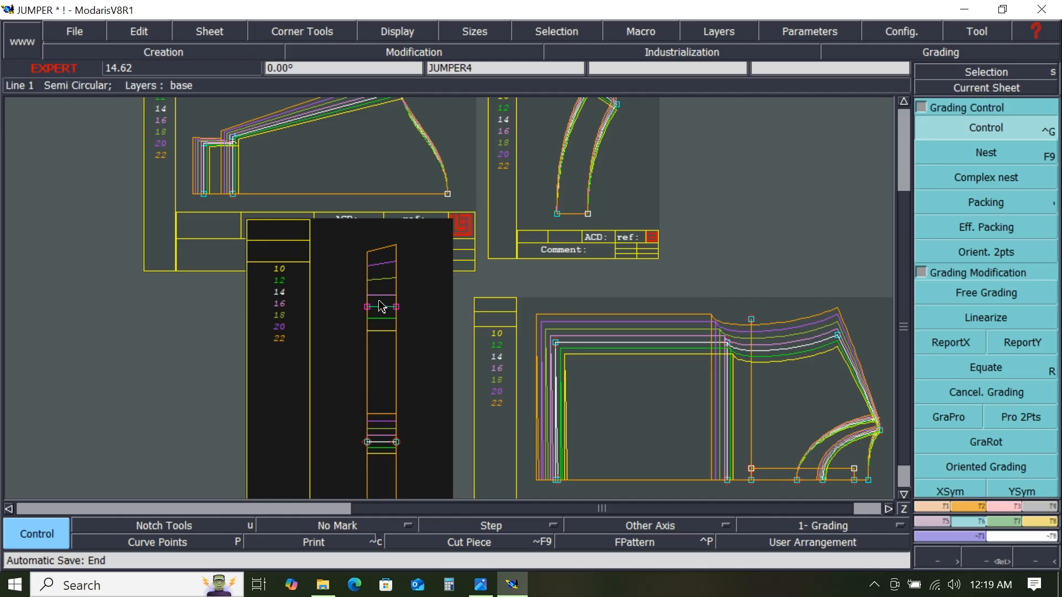
- Report the top-right point's X and Y grading onto JUMPER4's top-left point with ReportX and ReportY
left_click(944, 346)
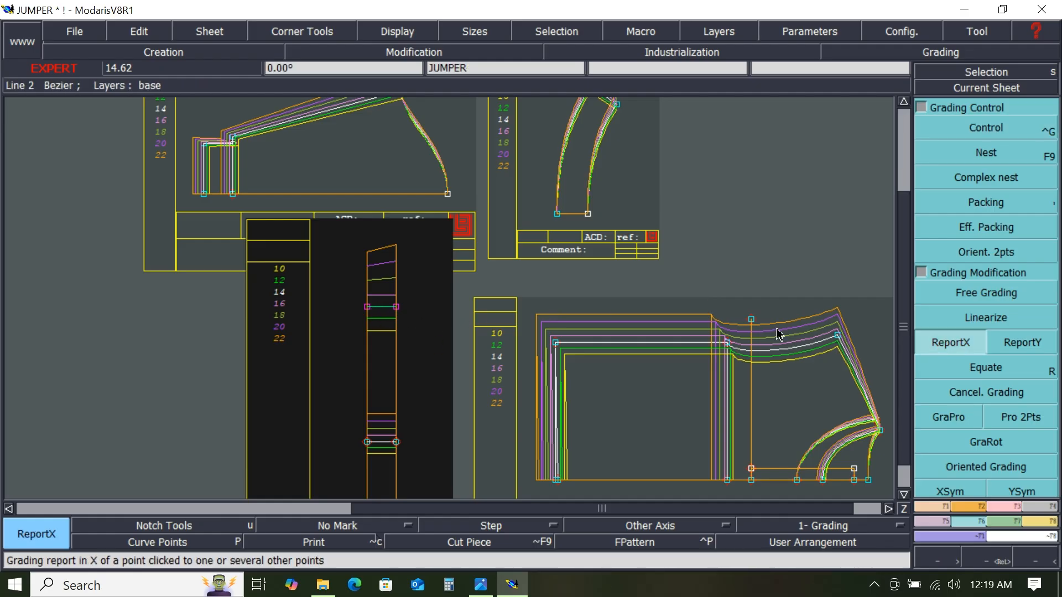
left_click(419, 312)
left_click(411, 317)
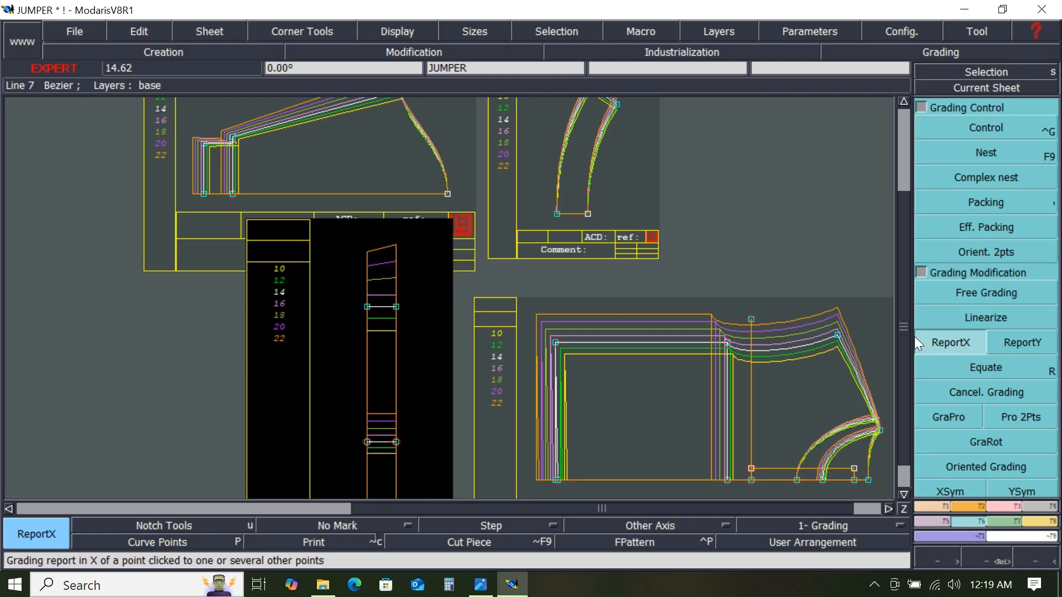
left_click(395, 307)
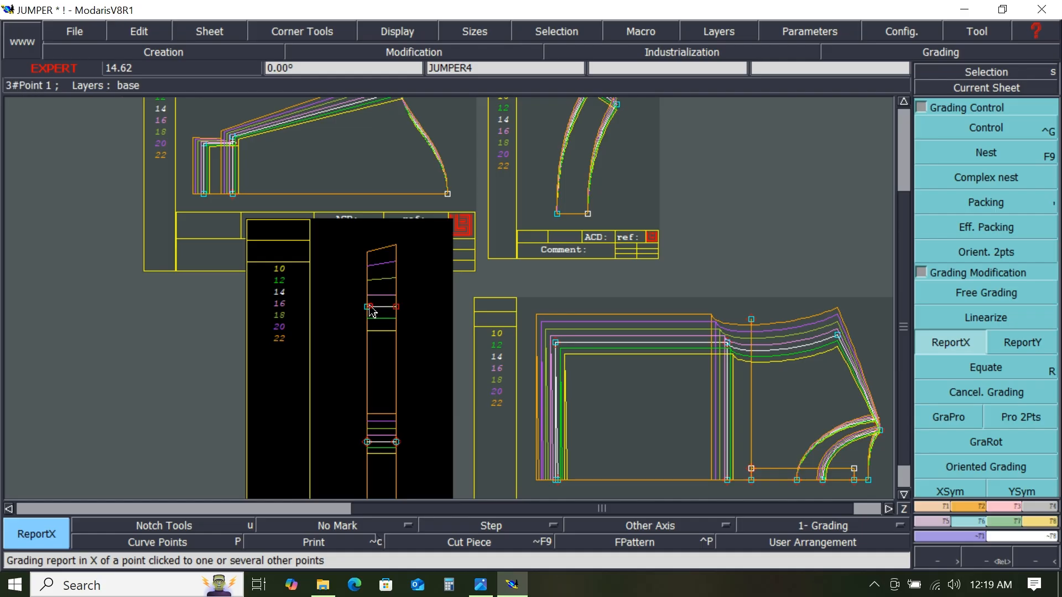
left_click(368, 307)
left_click(1021, 343)
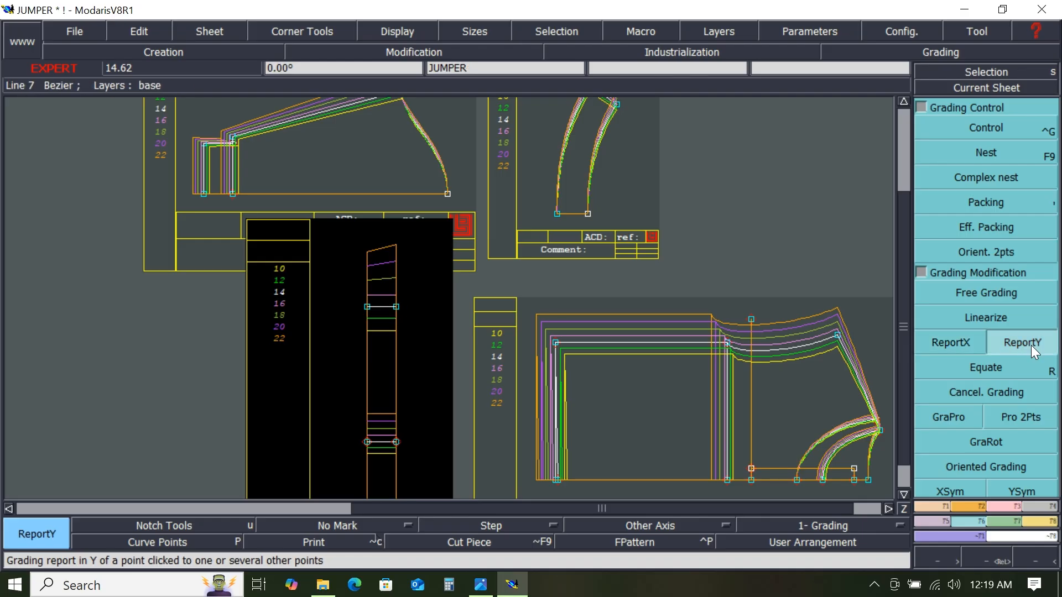
left_click(396, 307)
left_click(367, 307)
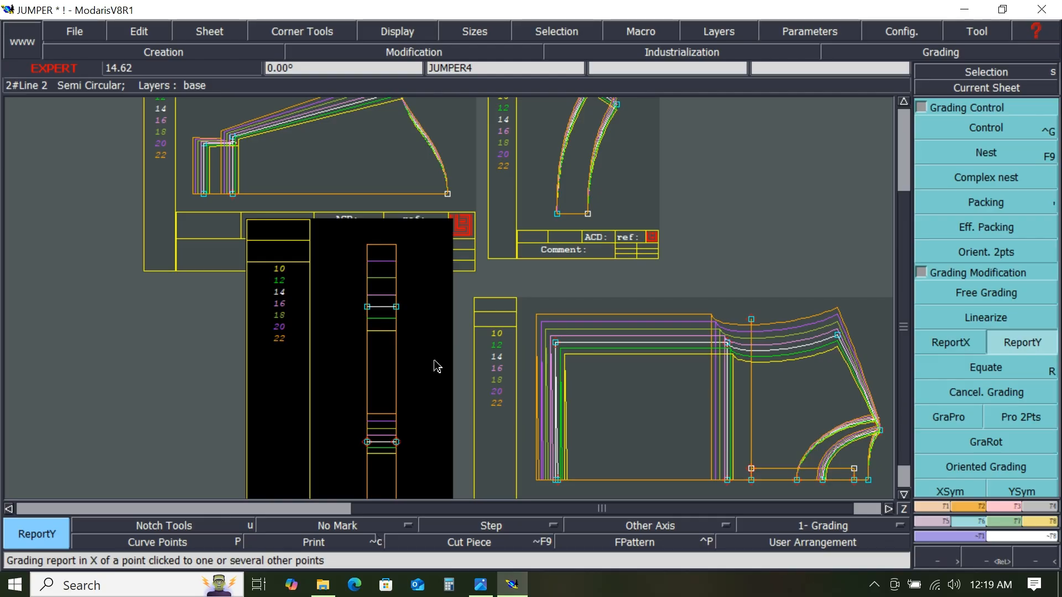
key("Home")
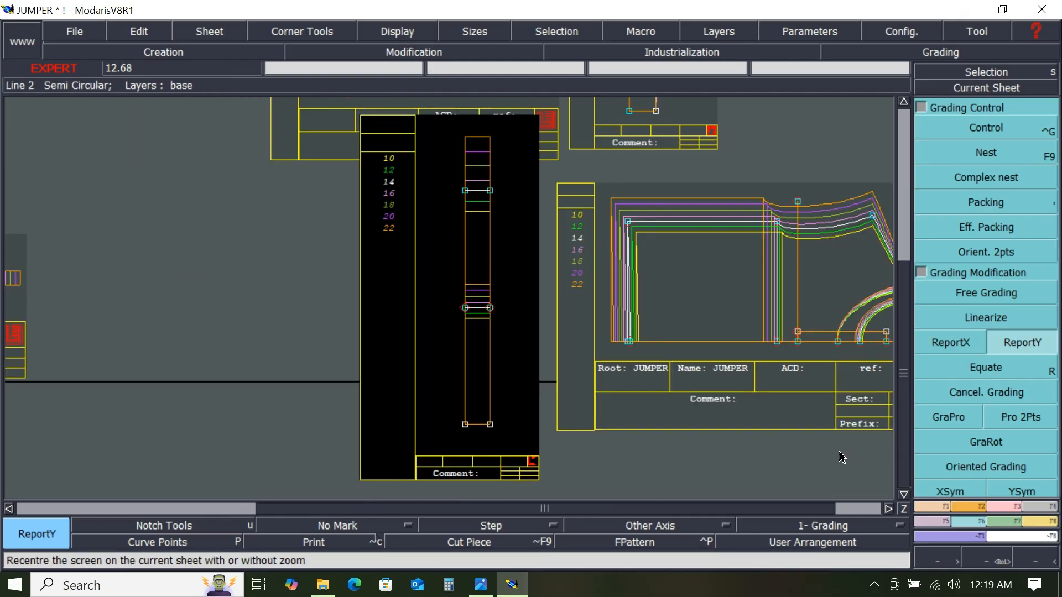
- Open the measurement spreadsheet and move its window out of the way
left_click(1039, 523)
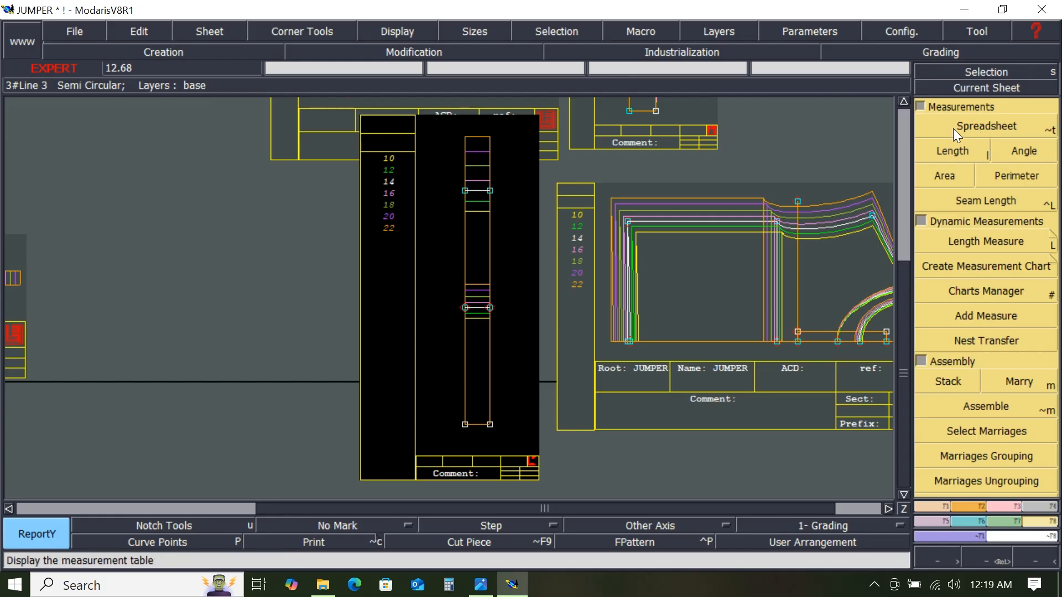
left_click(989, 127)
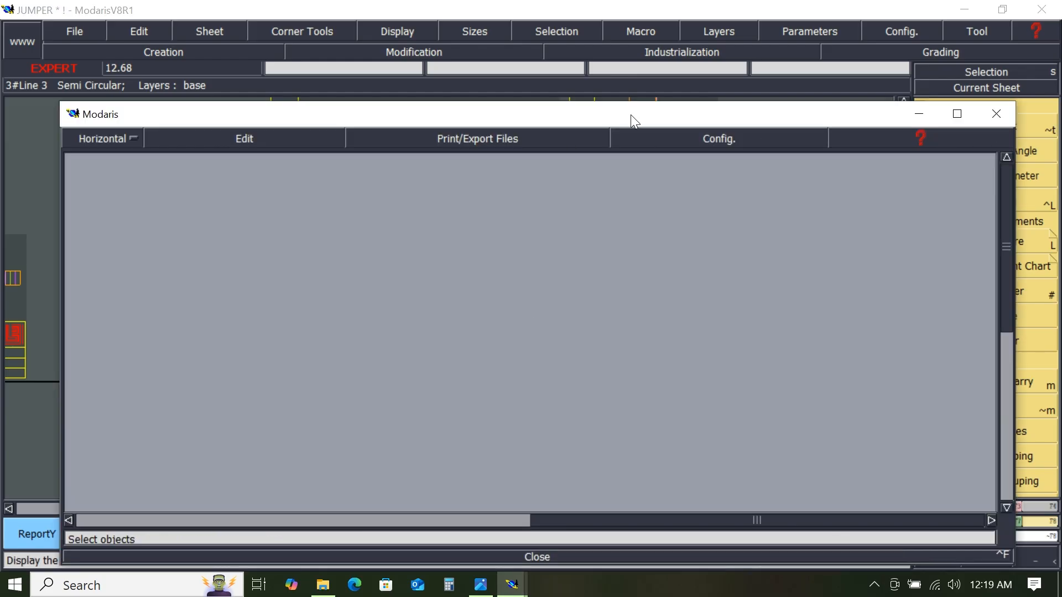
left_click_drag(631, 111, 616, 475)
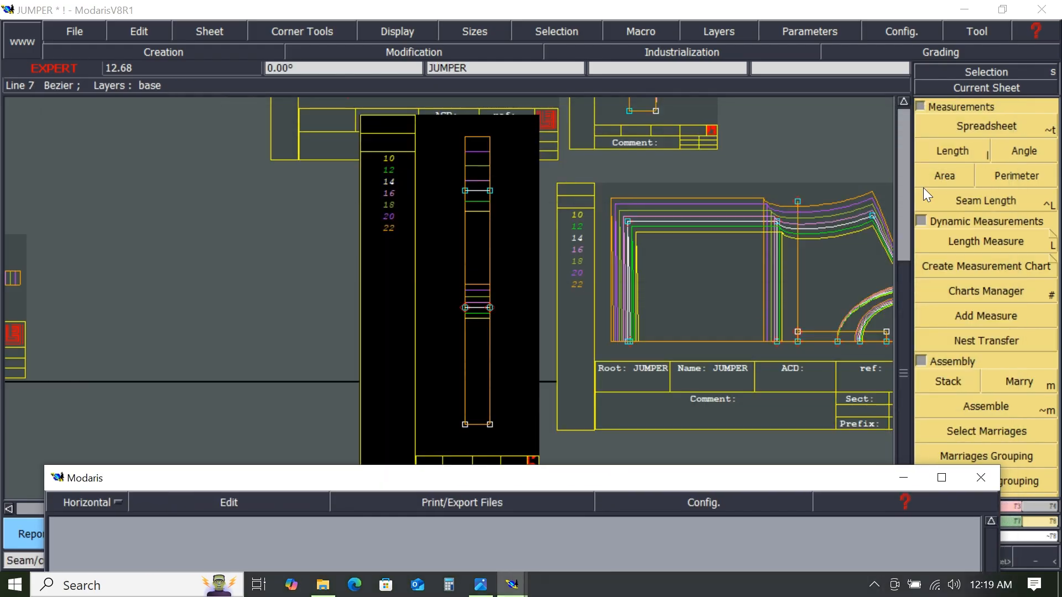
- Measure the lengths of JUMPER4's left and right edges between their bottom and top points
left_click(950, 153)
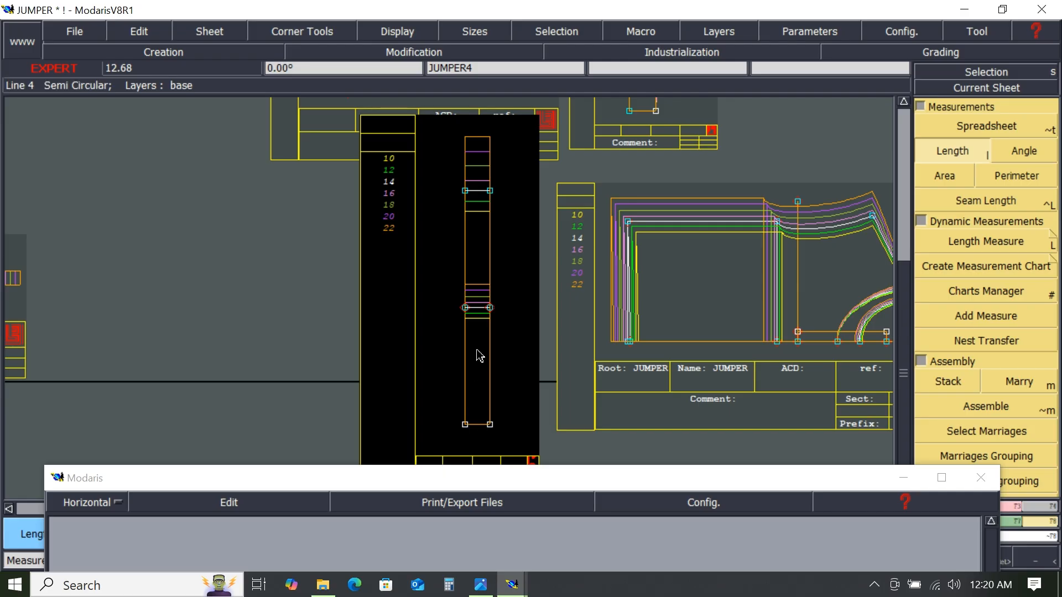
left_click(530, 319)
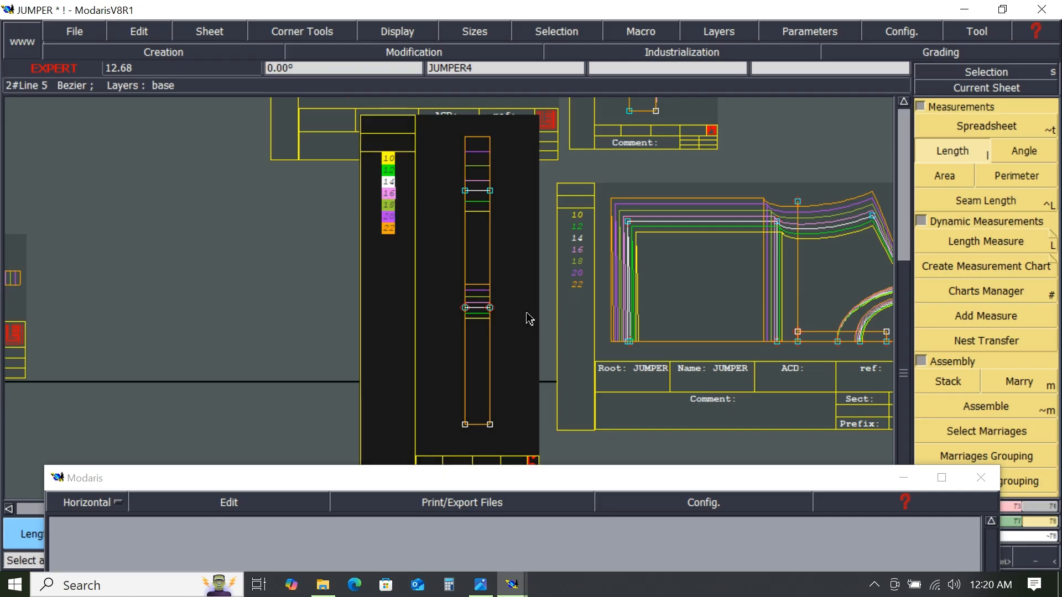
left_click(468, 428)
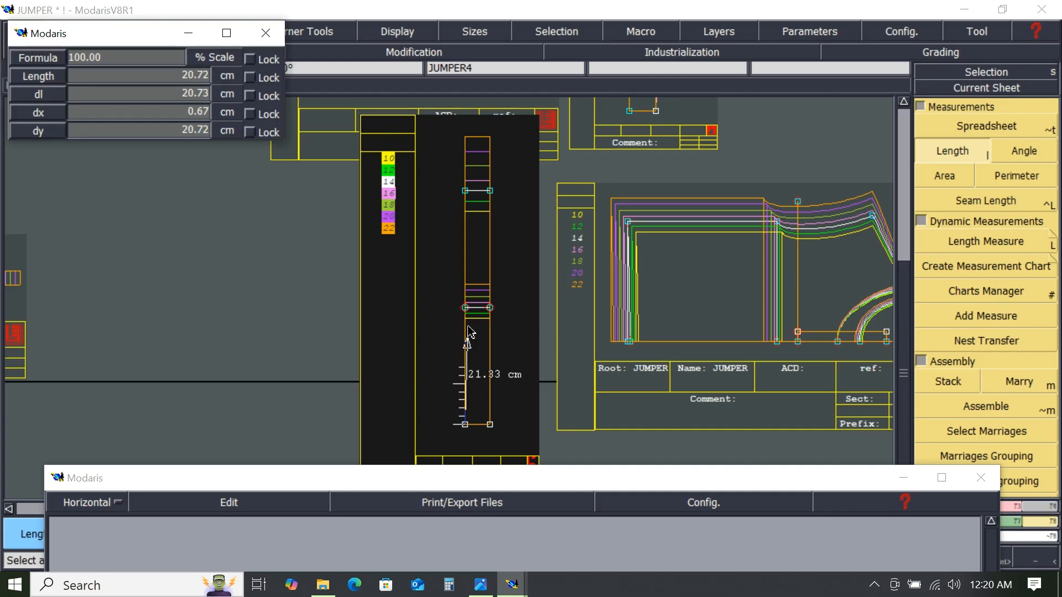
left_click(467, 194)
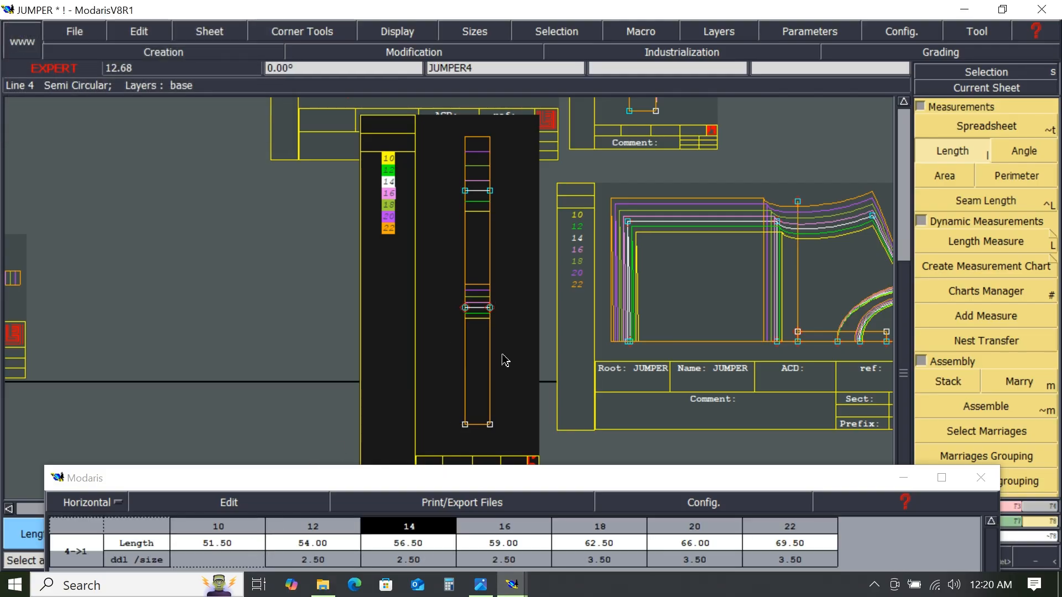
left_click(491, 425)
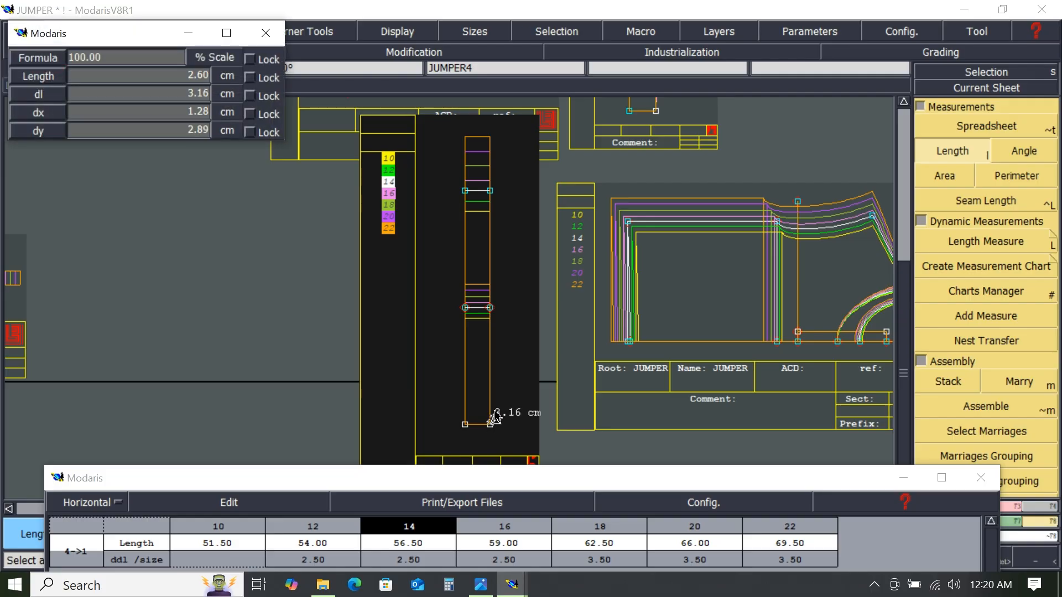
left_click(491, 191)
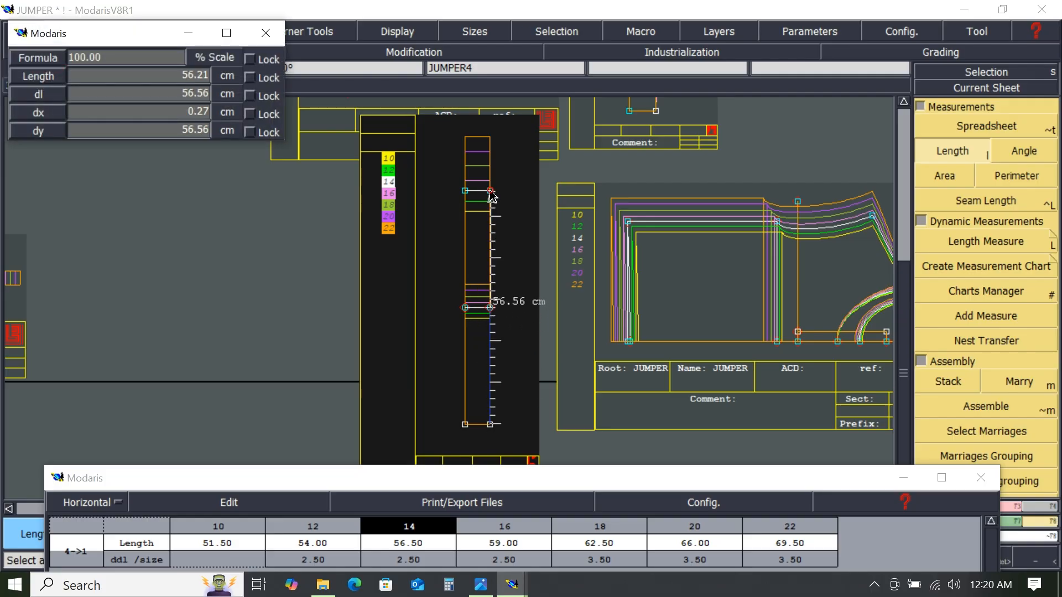
- Reposition the spreadsheet window and add an accumulation of the two edge measurements
left_click(458, 478)
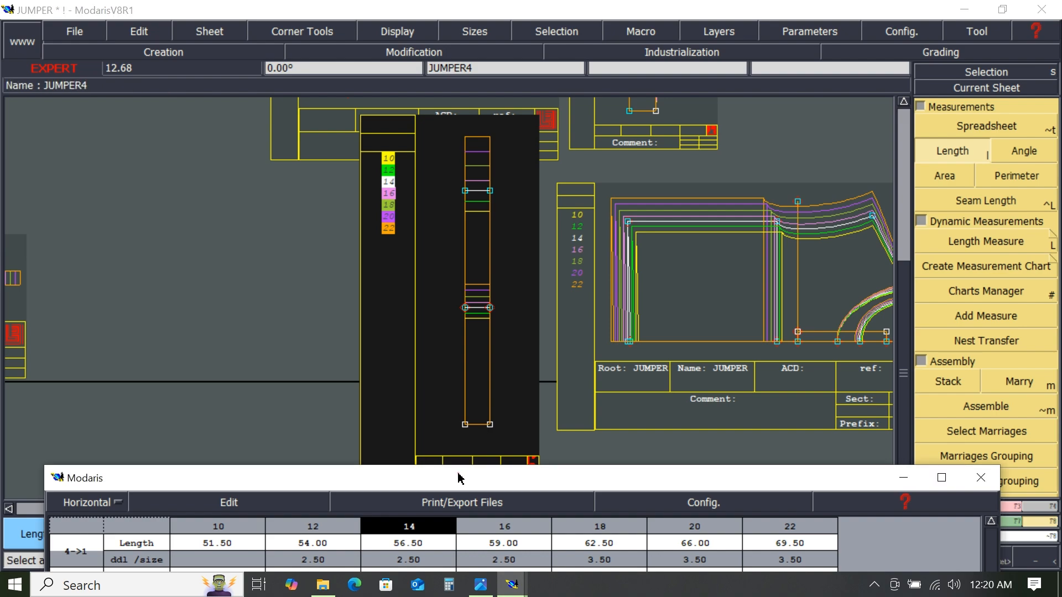
left_click_drag(458, 473, 463, 315)
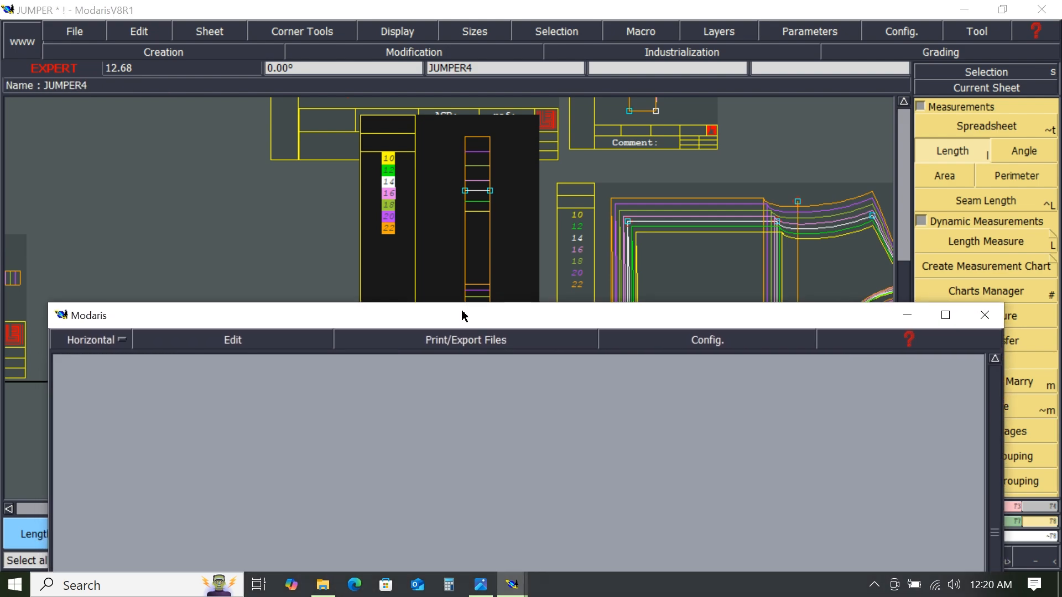
left_click(231, 342)
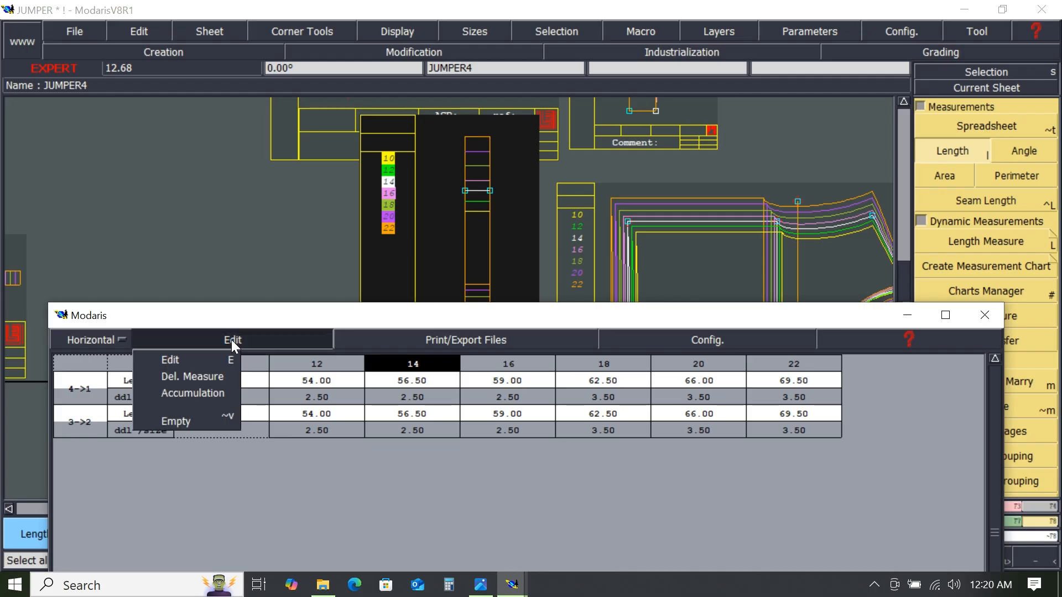
left_click(193, 394)
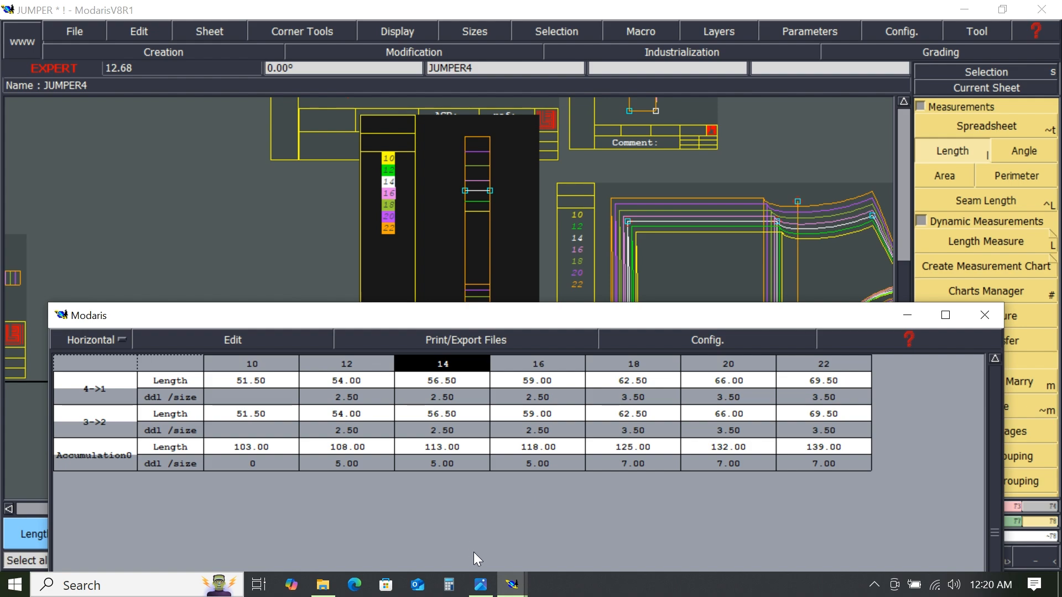
- Compare the accumulated lengths with the spec sheet image, then return to Modaris
left_click(479, 591)
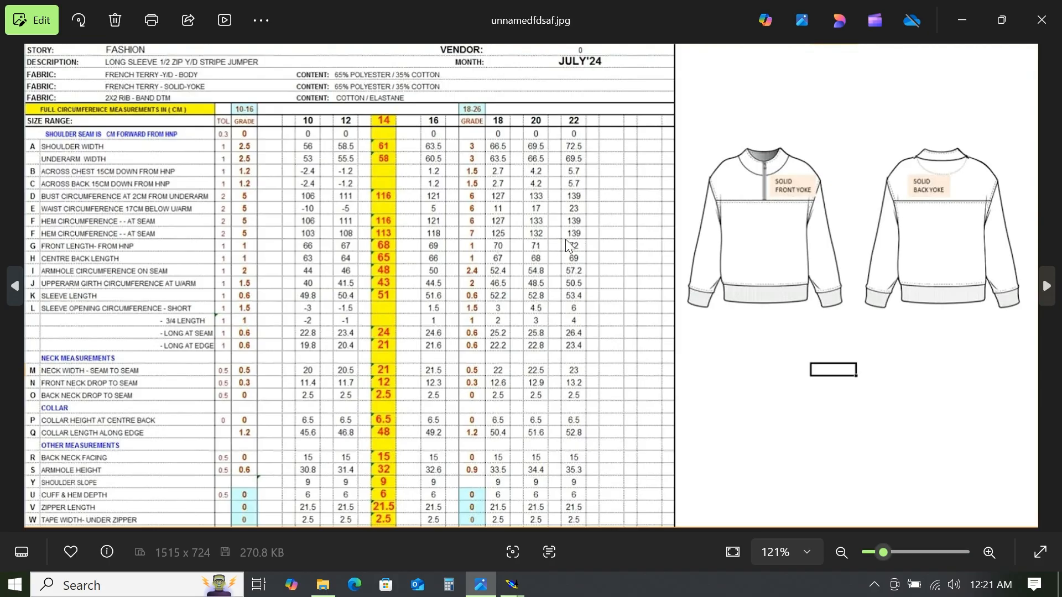
left_click(969, 21)
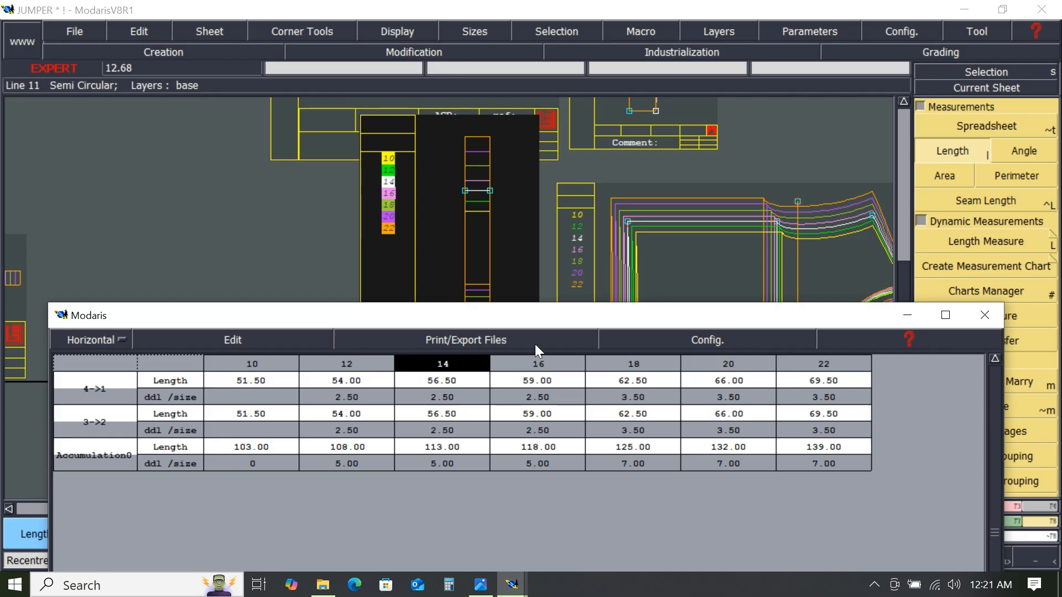
- Empty the measurement spreadsheet and close its window
left_click(234, 340)
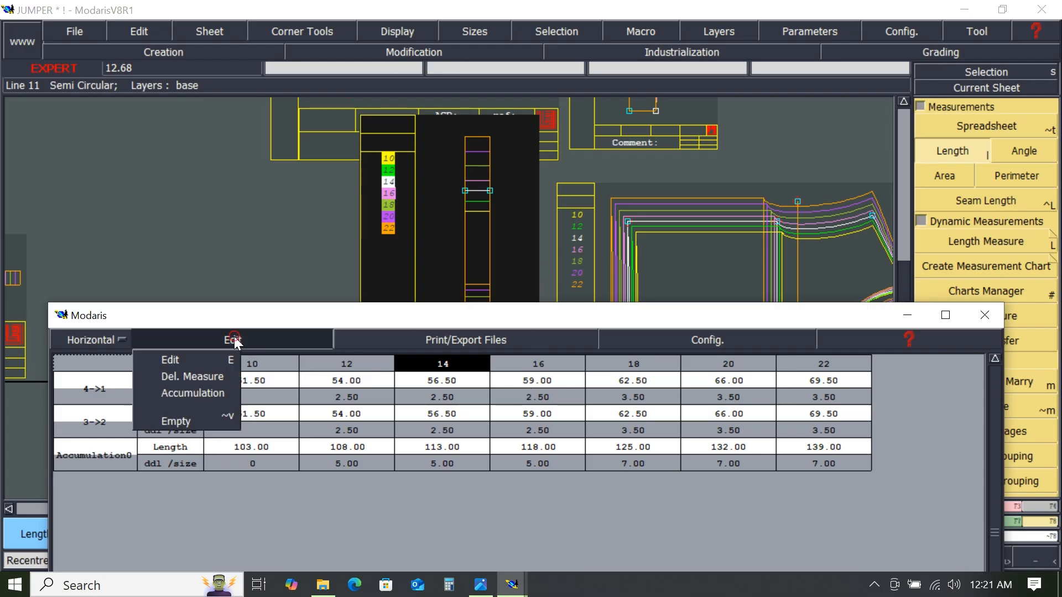
left_click(185, 420)
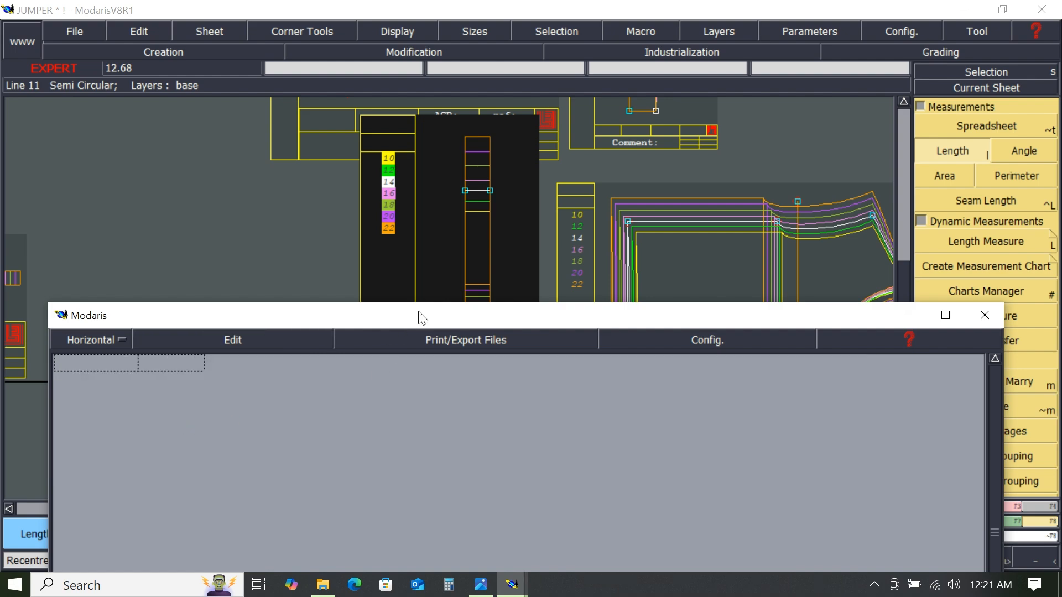
left_click_drag(419, 315, 408, 70)
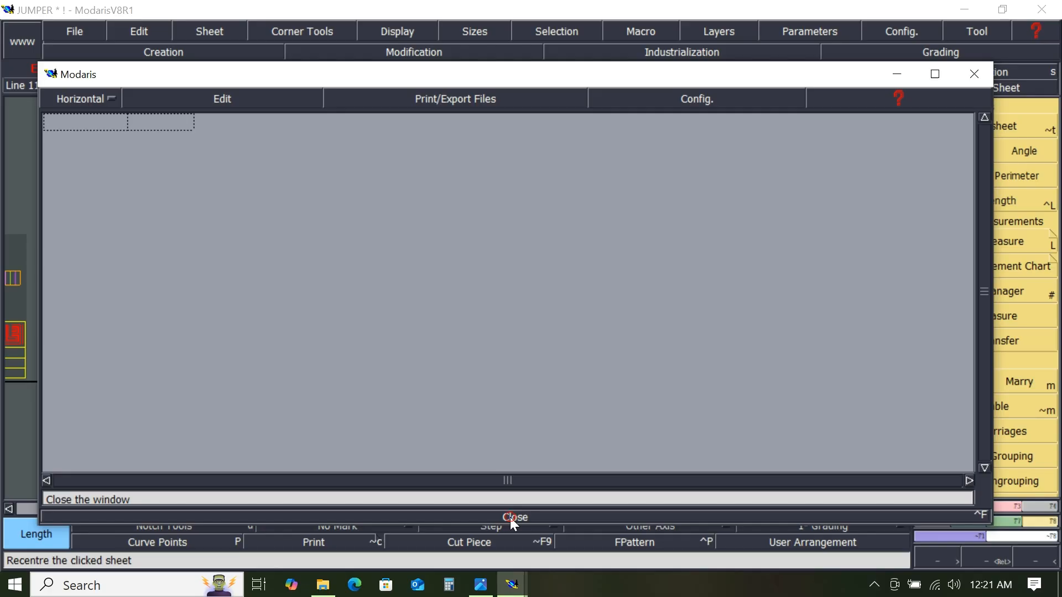
left_click(514, 519)
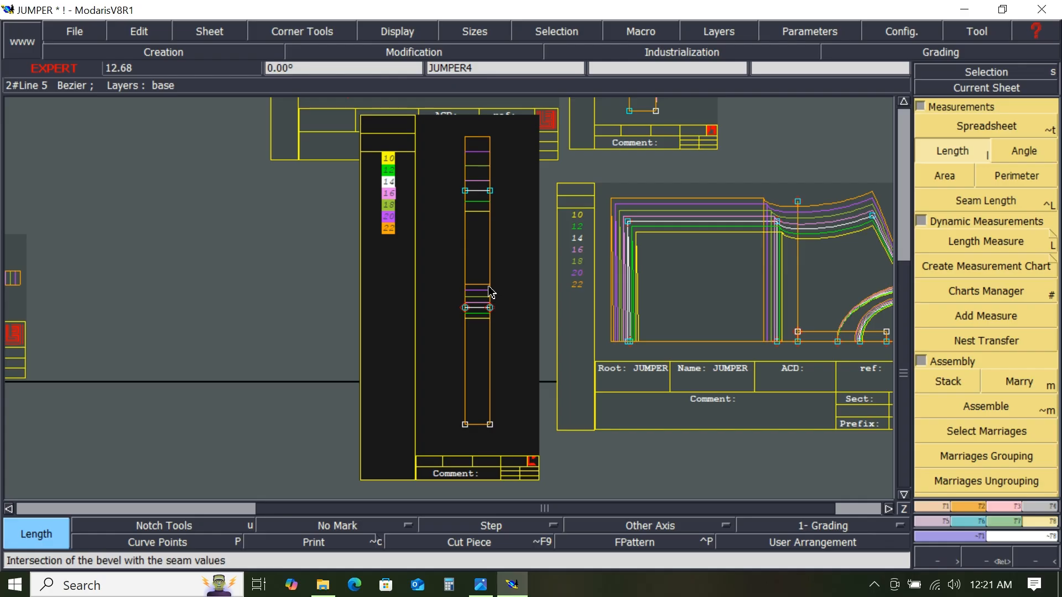
- Arrange all sheets on the desk automatically and save the model, continuing past the validation warning
key("j")
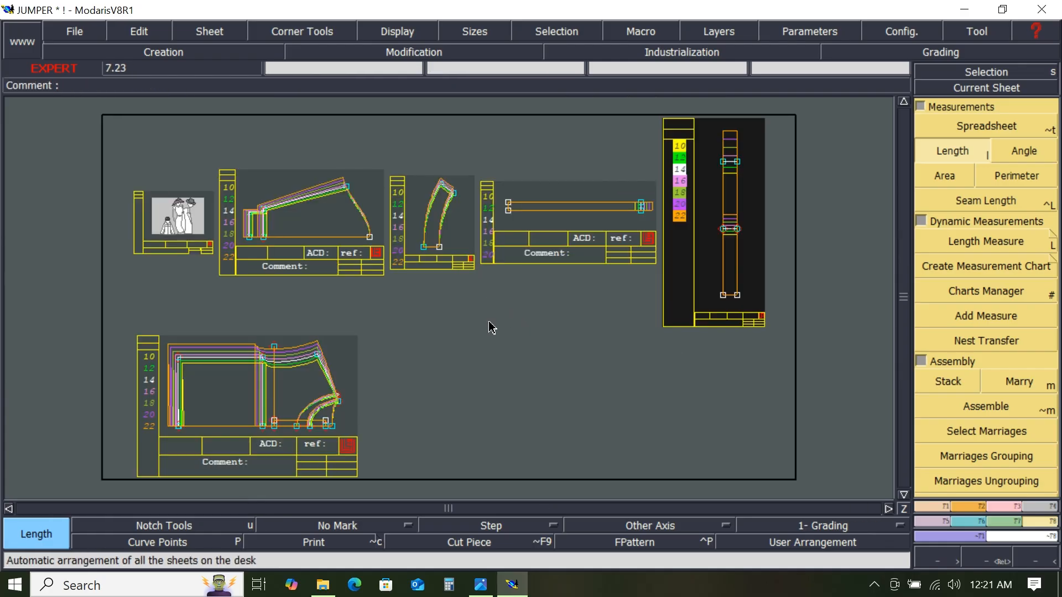
left_click(68, 28)
left_click(83, 103)
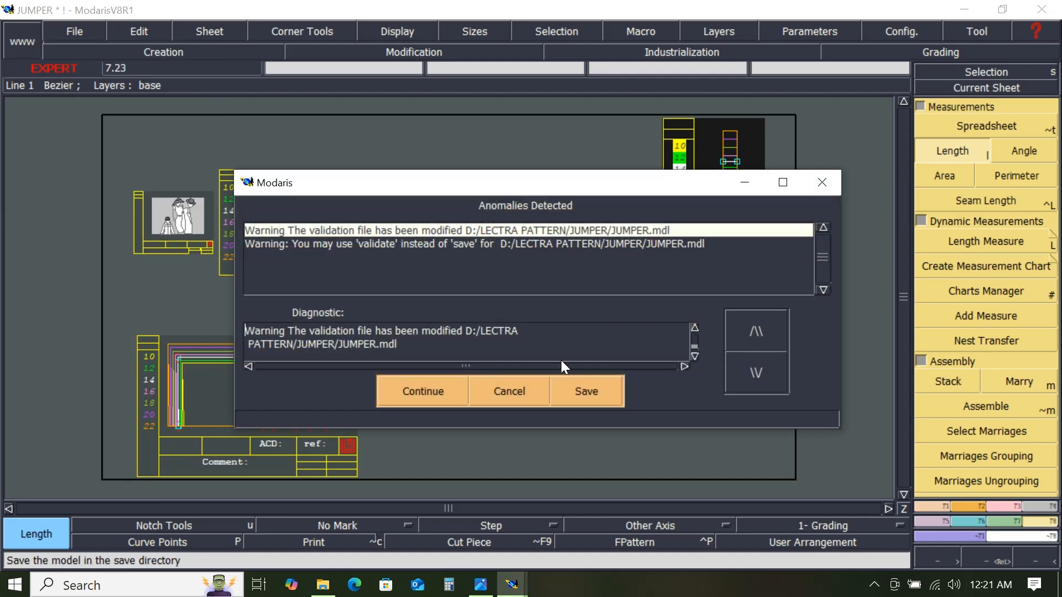
left_click(430, 391)
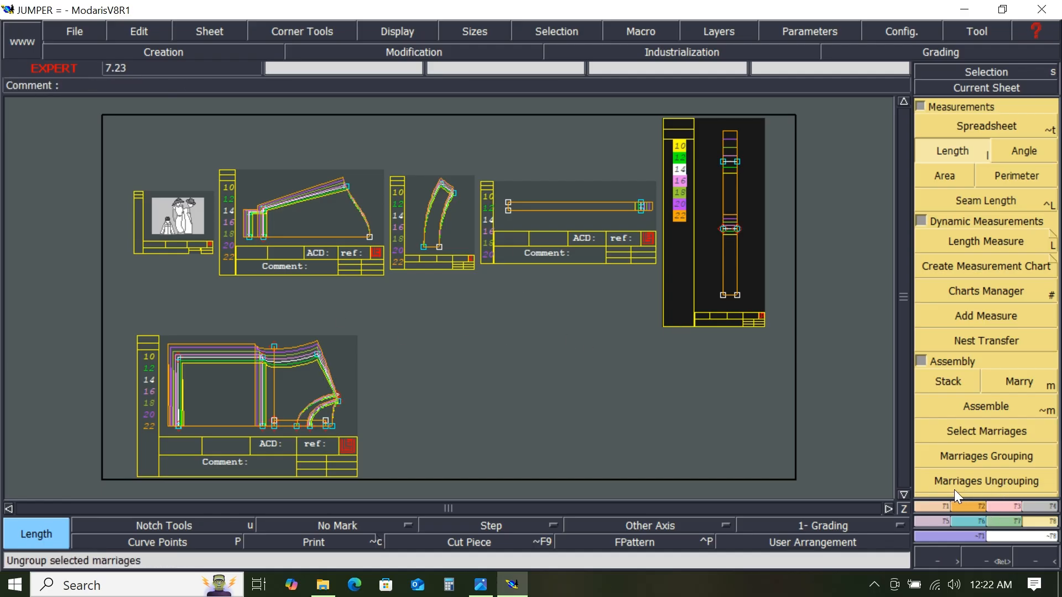
- Apply a 1 cm line seam at both beginning and end of JUMPER2's bottom edge
left_click(1038, 505)
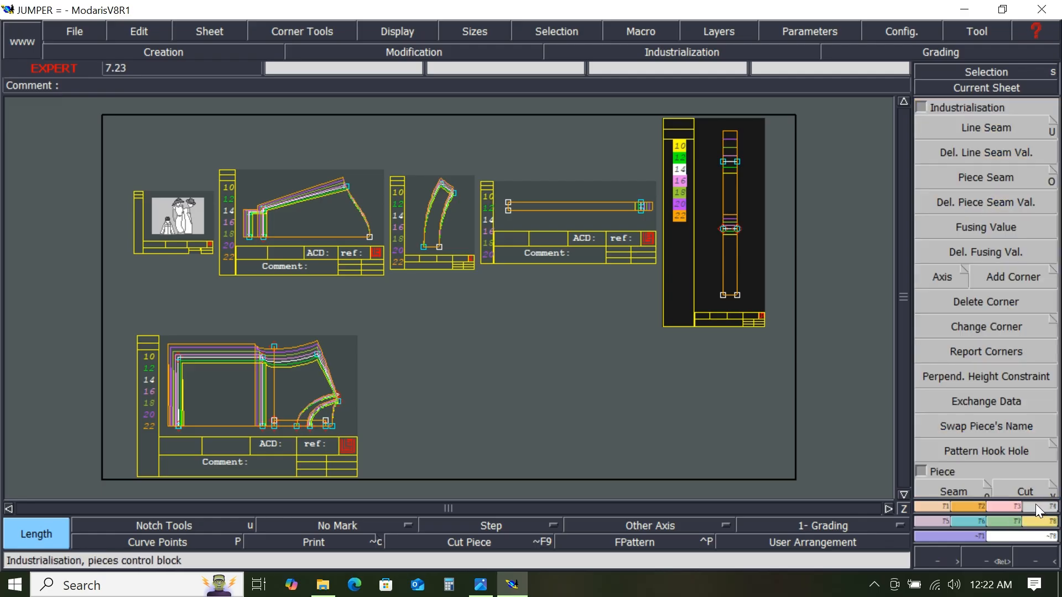
left_click(983, 129)
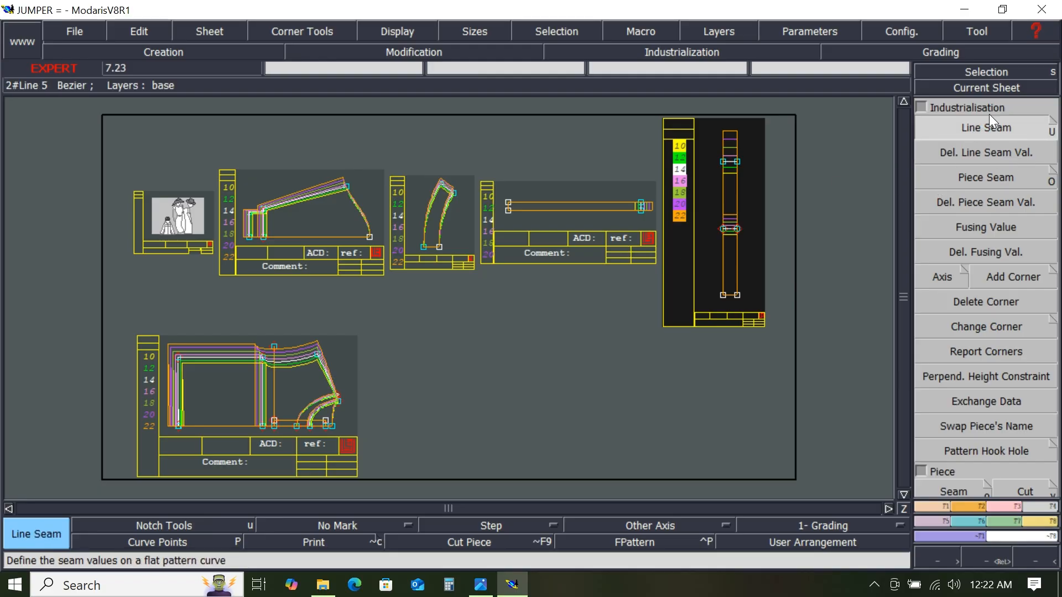
left_click(987, 87)
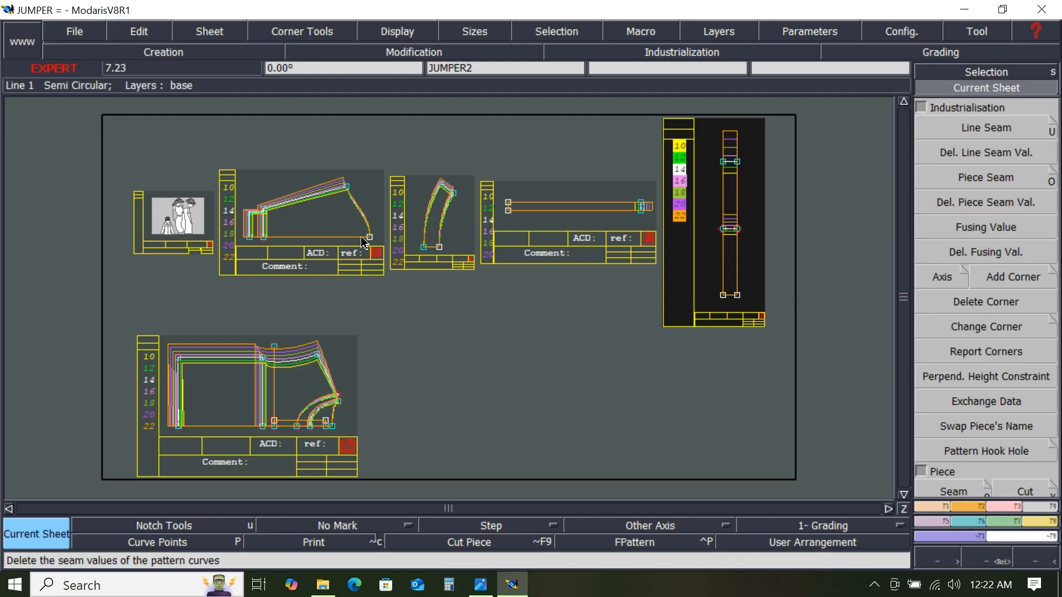
left_click(289, 231)
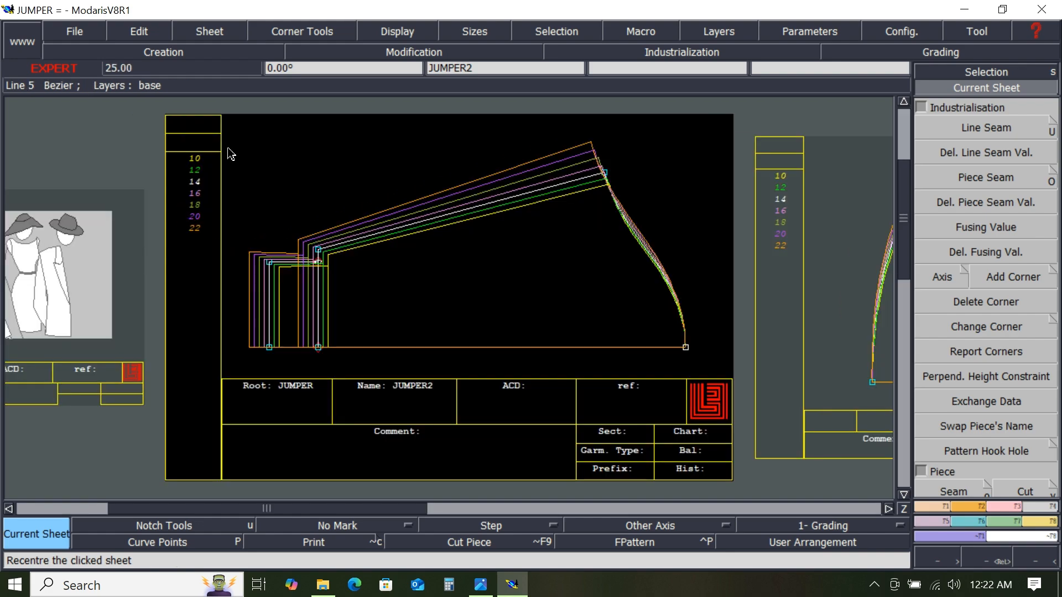
left_click_drag(228, 149, 704, 367)
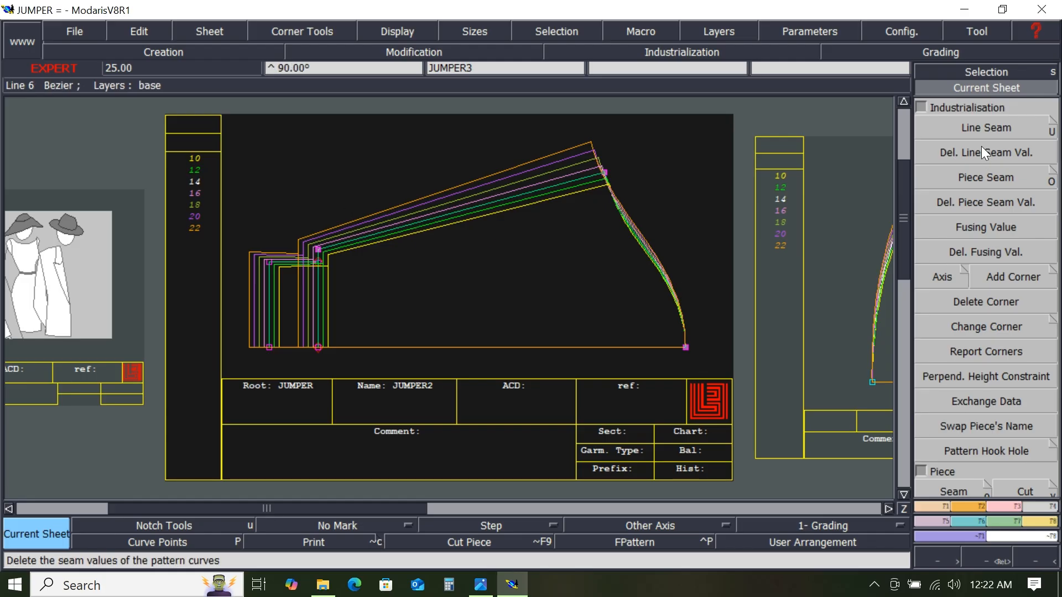
left_click(980, 129)
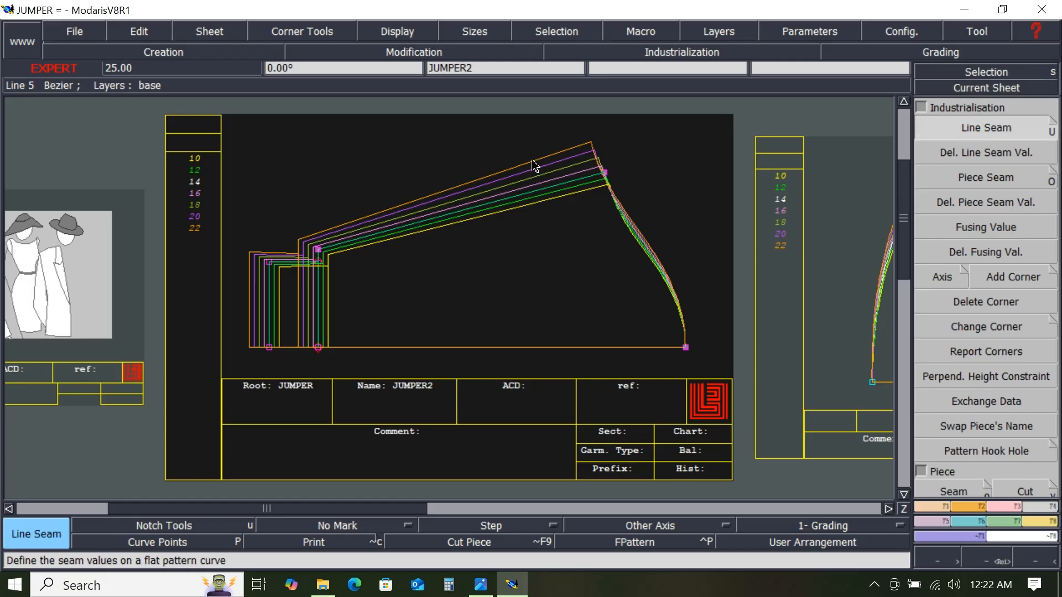
left_click(459, 348)
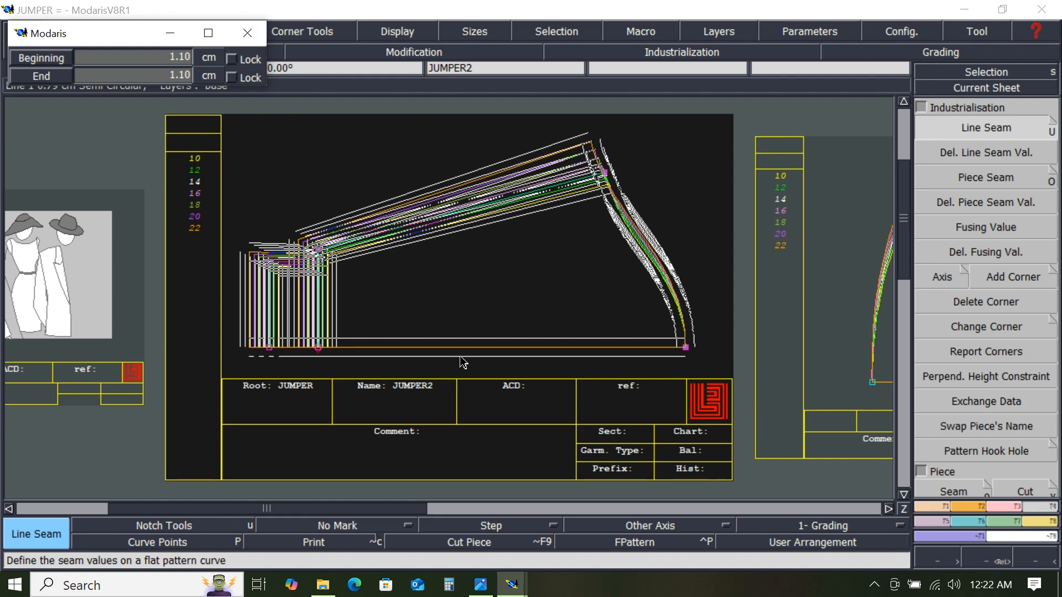
key("Down")
type("1")
key("Return")
type("1")
key("Return")
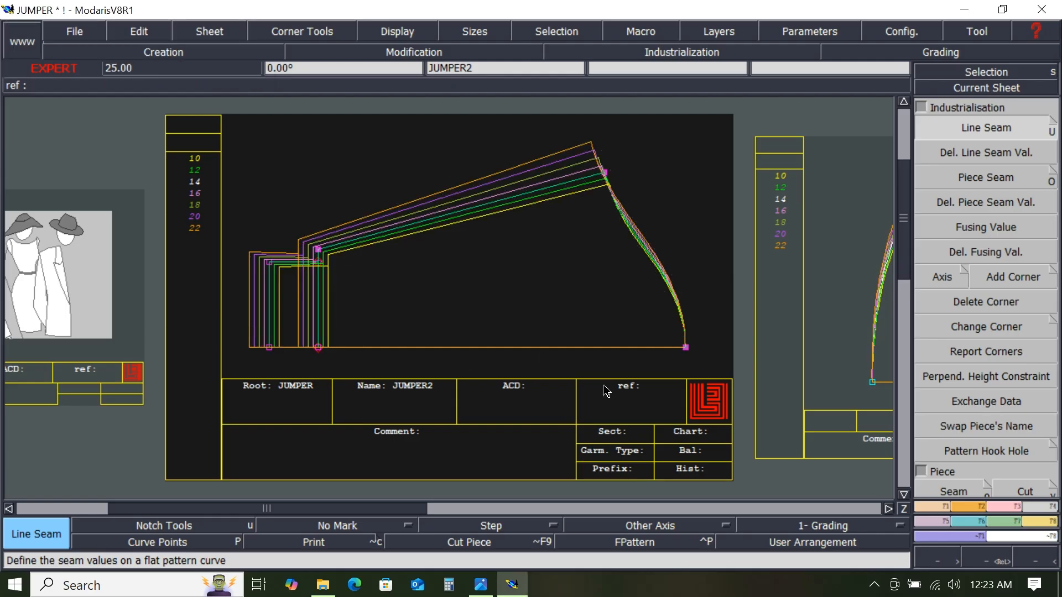
left_click(516, 277)
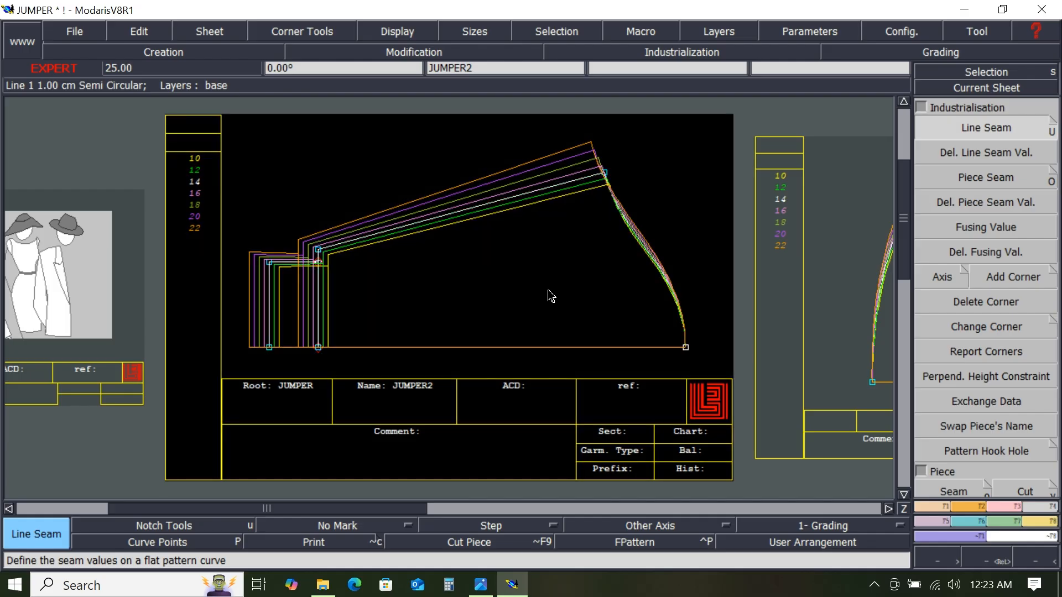
- Apply a 1 cm line seam at both beginning and end of JUMPER3's bottom edge
key("Page_Down")
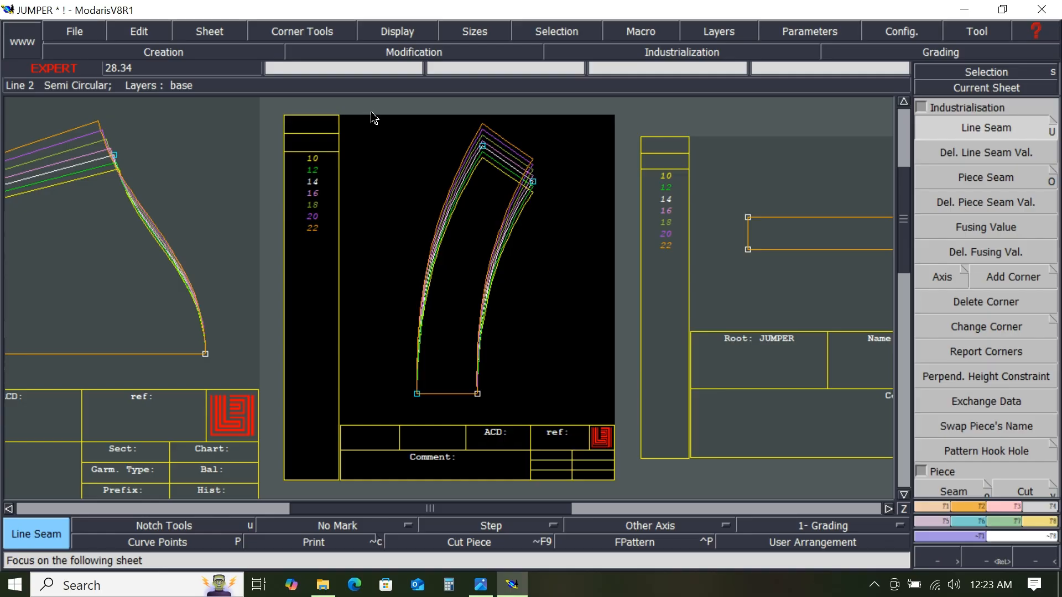
left_click_drag(372, 113, 563, 412)
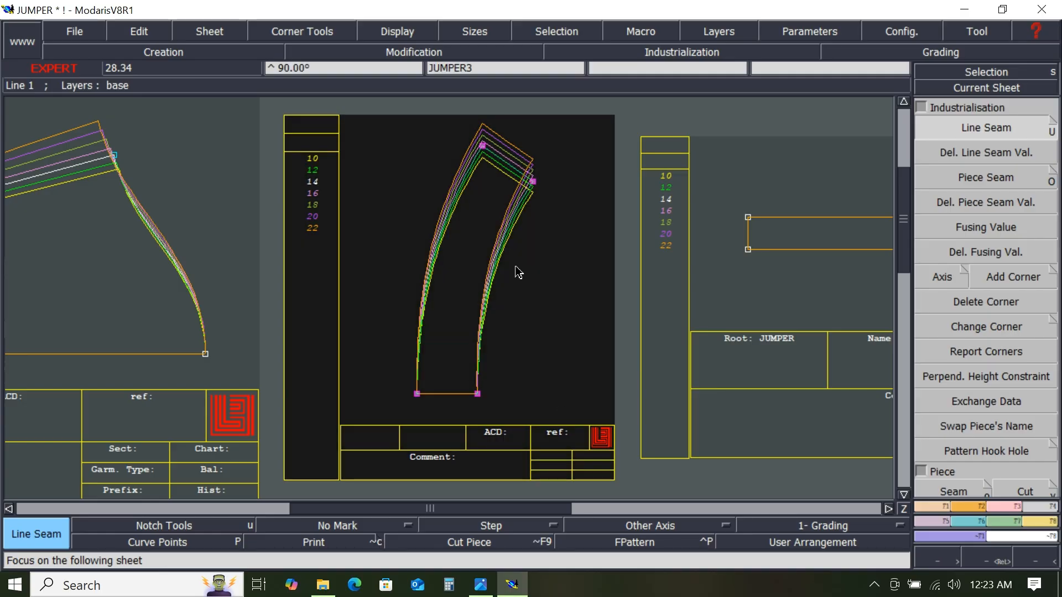
left_click(447, 396)
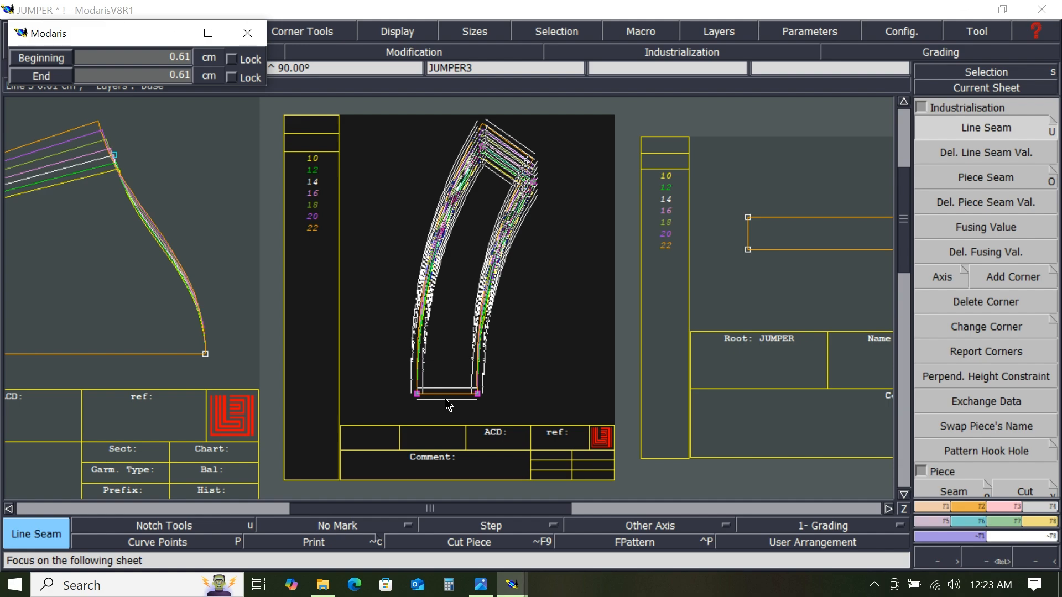
type("1.00")
key("Return")
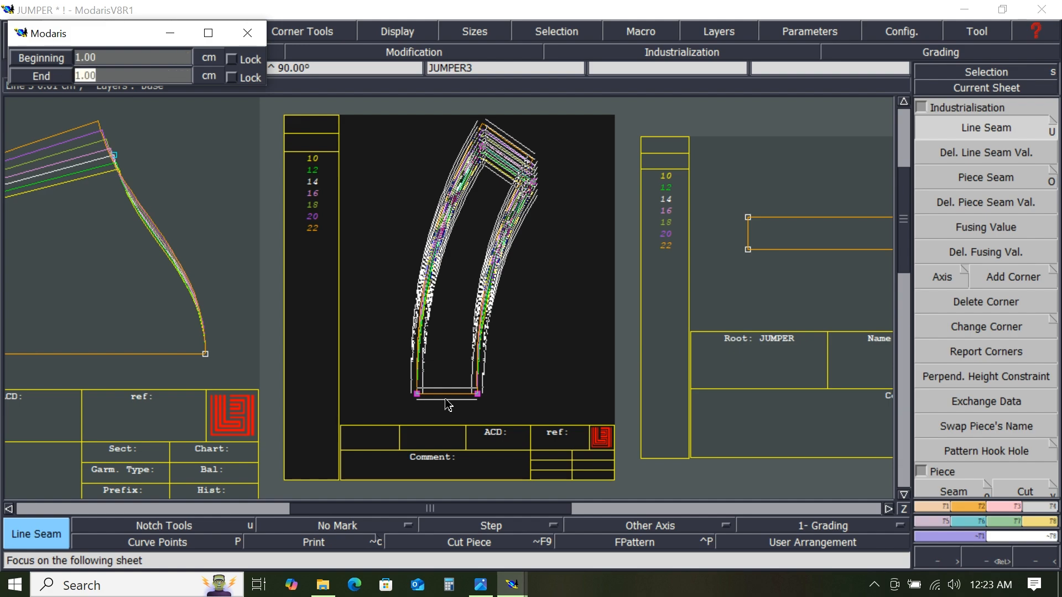
key("Return")
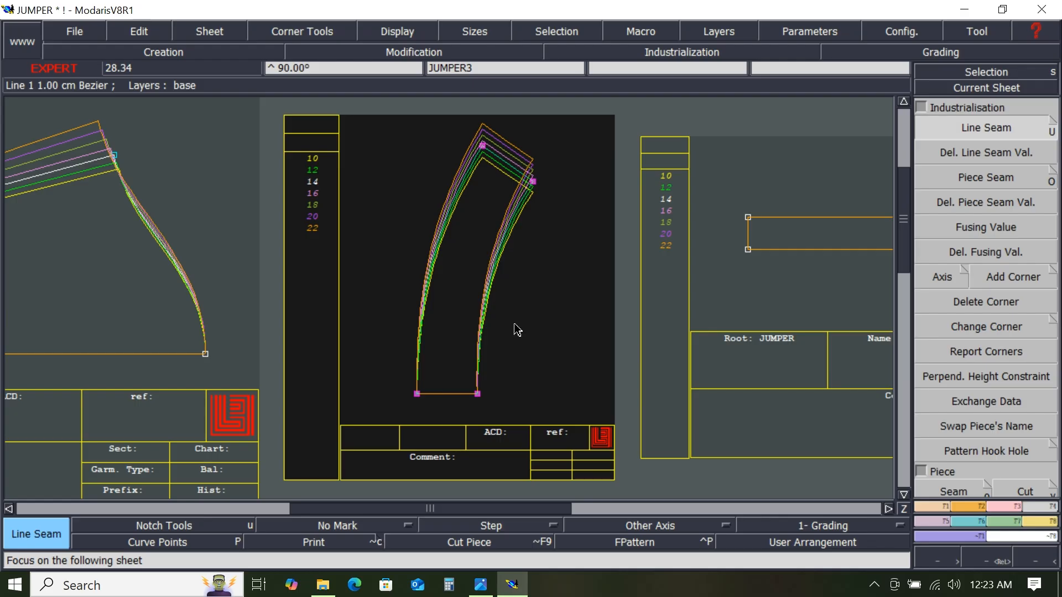
- Try to apply a line seam to the short end edges of JUMPER5
key("Page_Down")
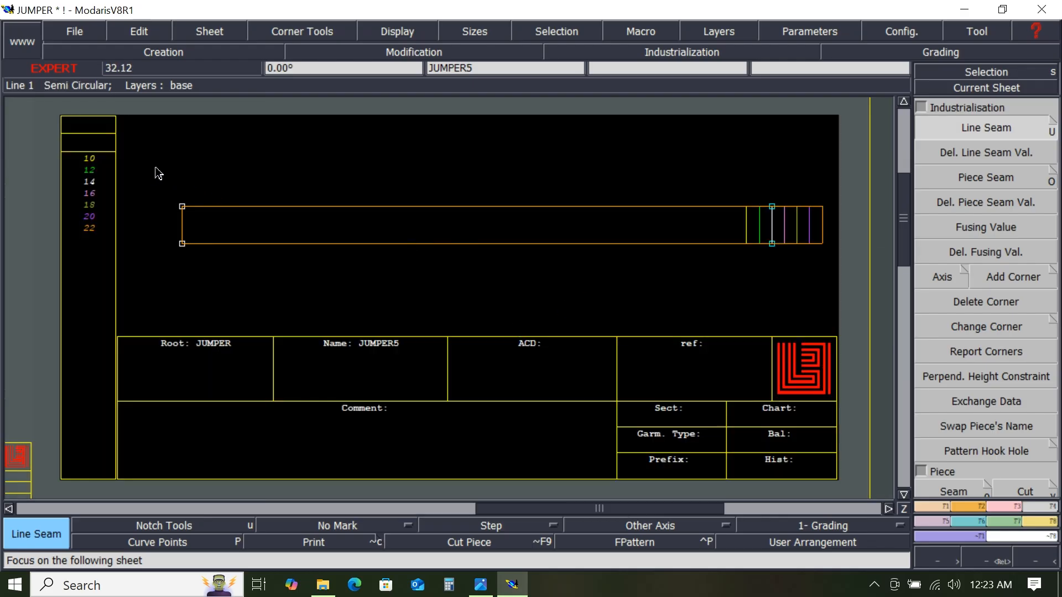
left_click_drag(137, 161, 503, 272)
left_click_drag(798, 281, 837, 290)
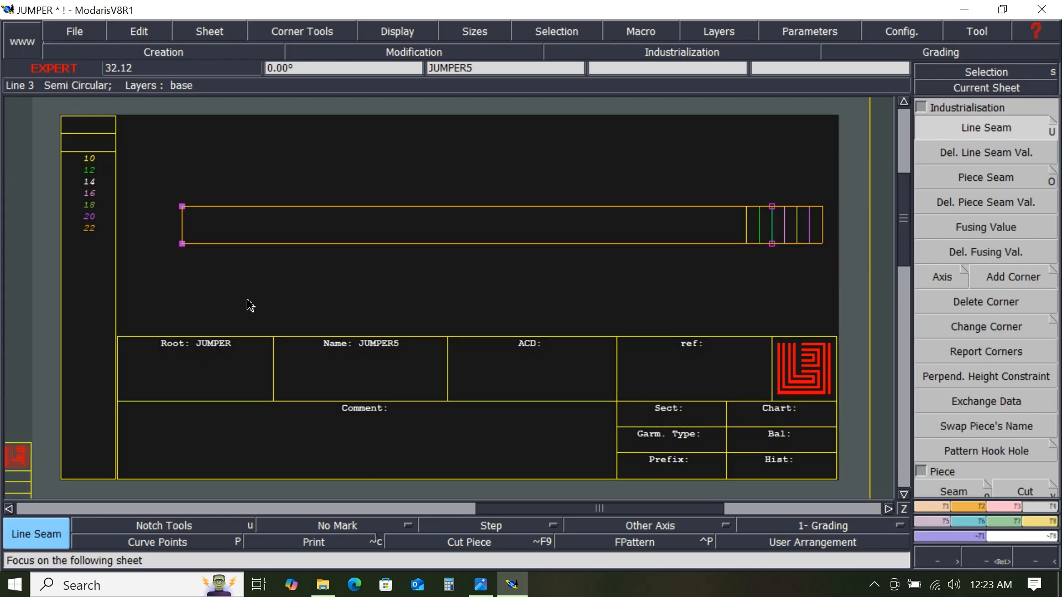
left_click(386, 292)
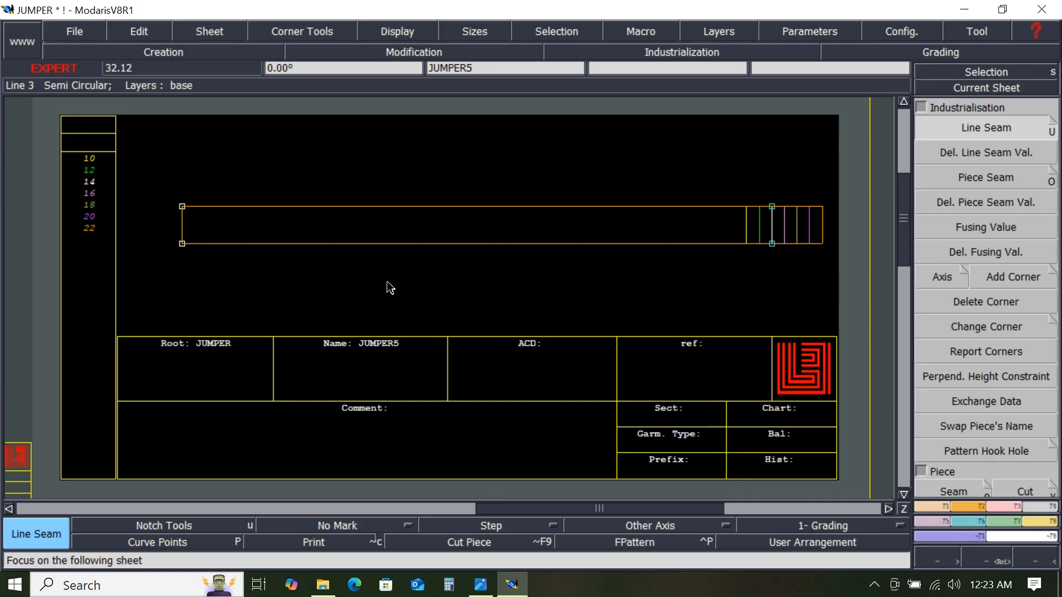
- Apply a 1 cm line seam at both beginning and end of JUMPER4's lower side edge
key("Page_Down")
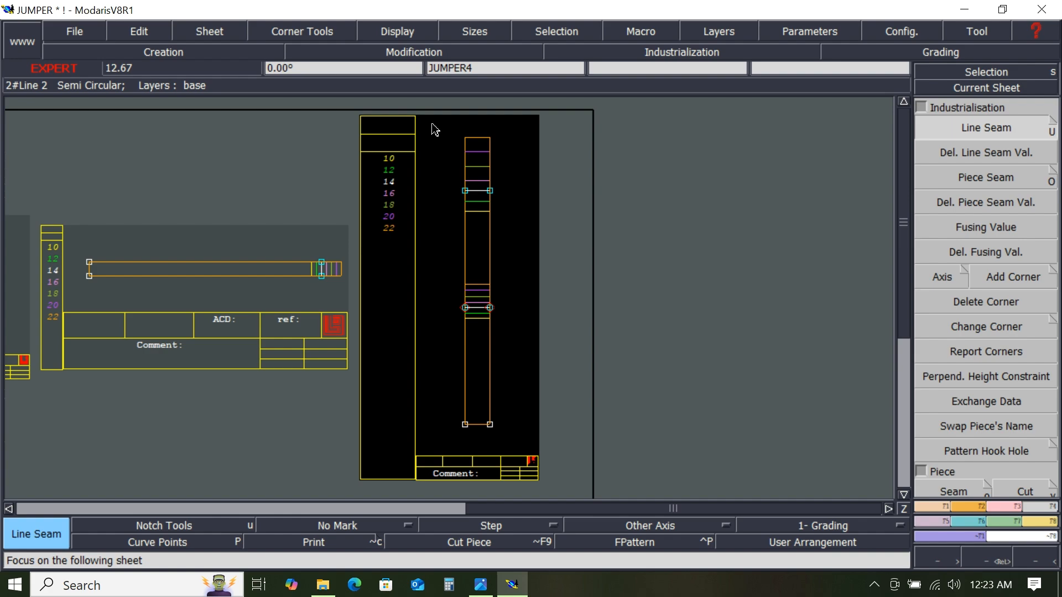
left_click_drag(433, 124, 540, 431)
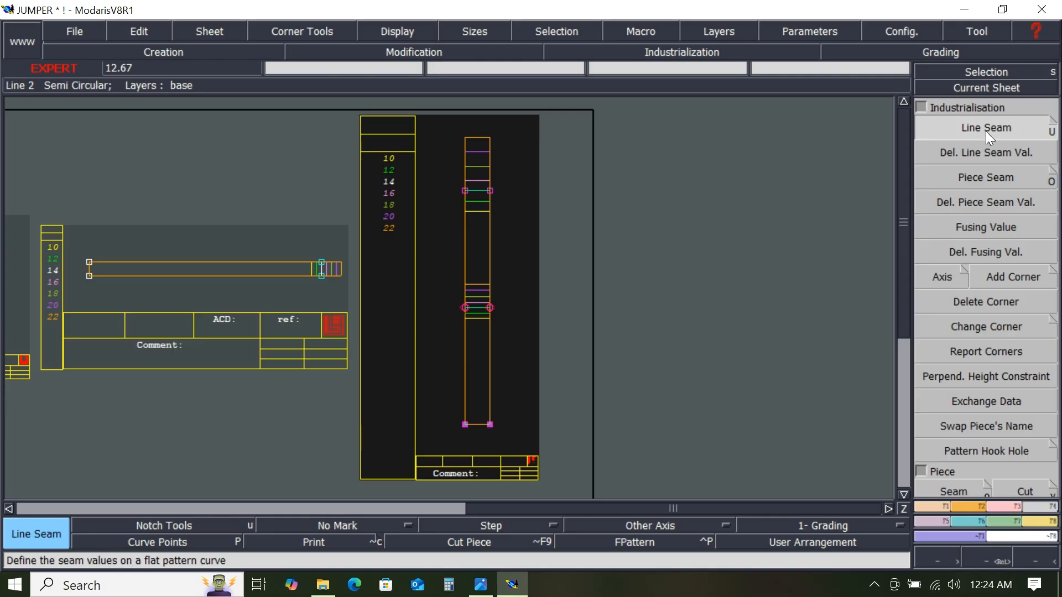
left_click(492, 374)
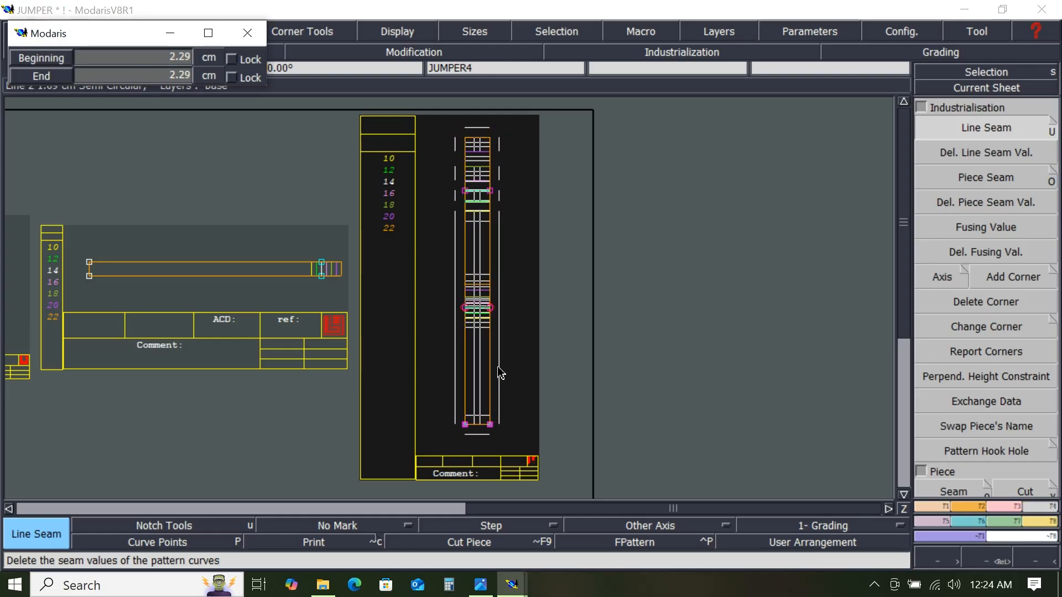
type("1.00")
key("Return")
key("Return")
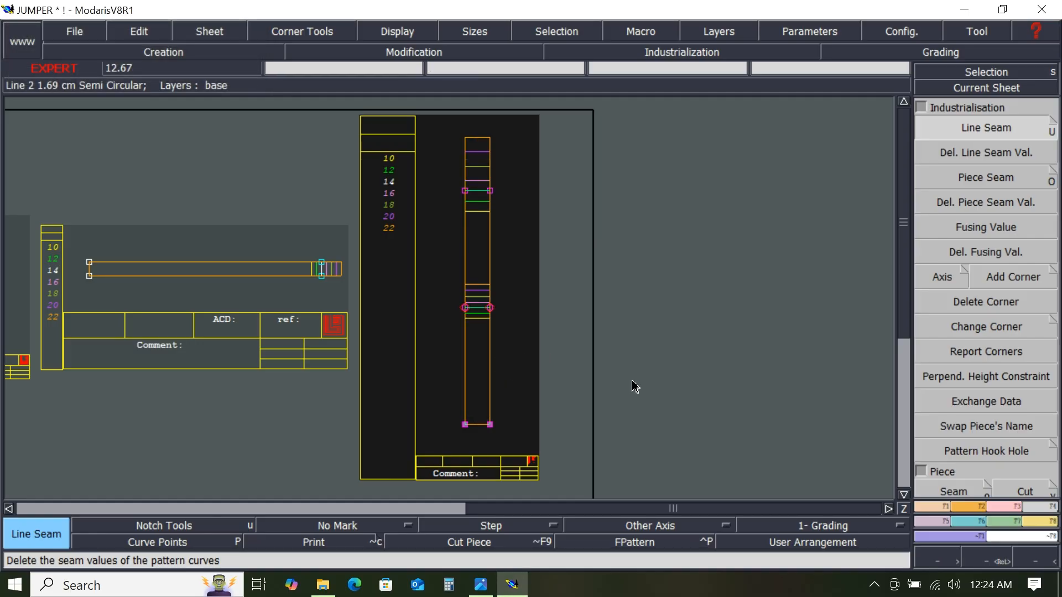
- Apply a 1 cm line seam at both beginning and end of JUMPER's bottom edge
key("Page_Down")
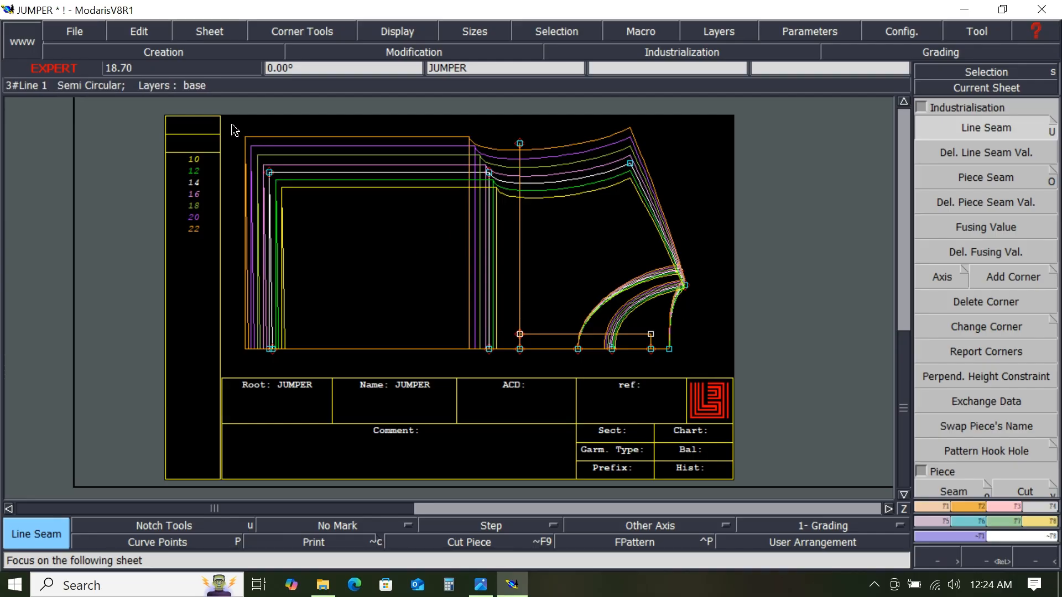
left_click_drag(229, 122, 689, 373)
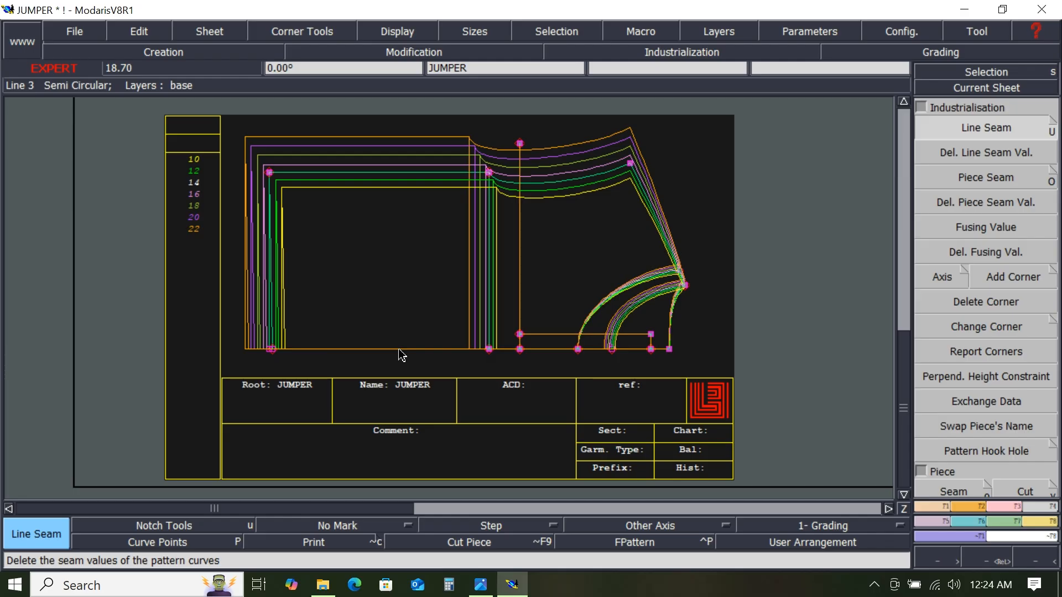
left_click_drag(403, 355, 402, 359)
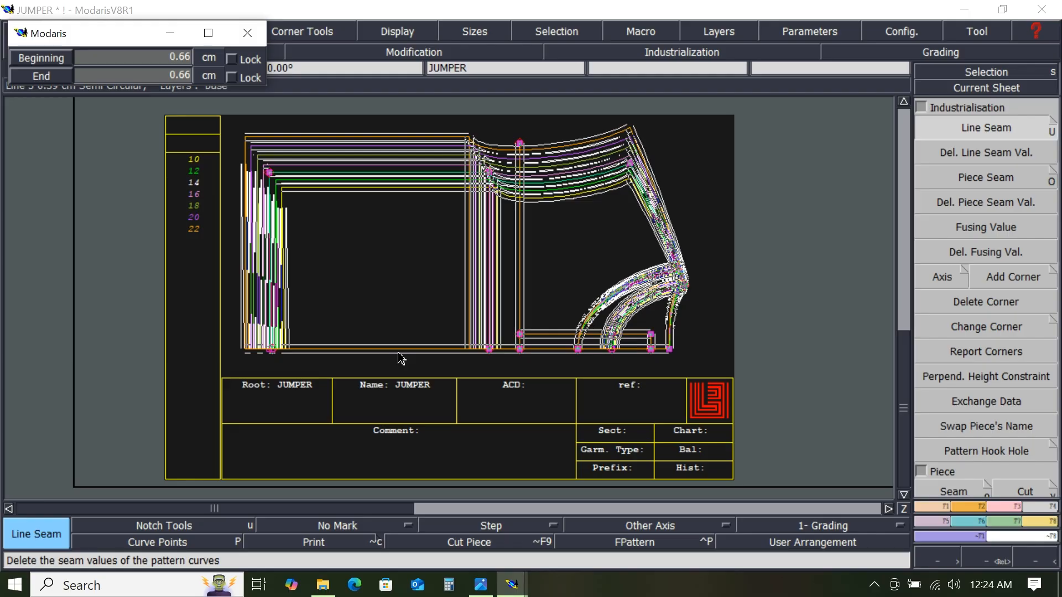
type("1.00")
key("Return")
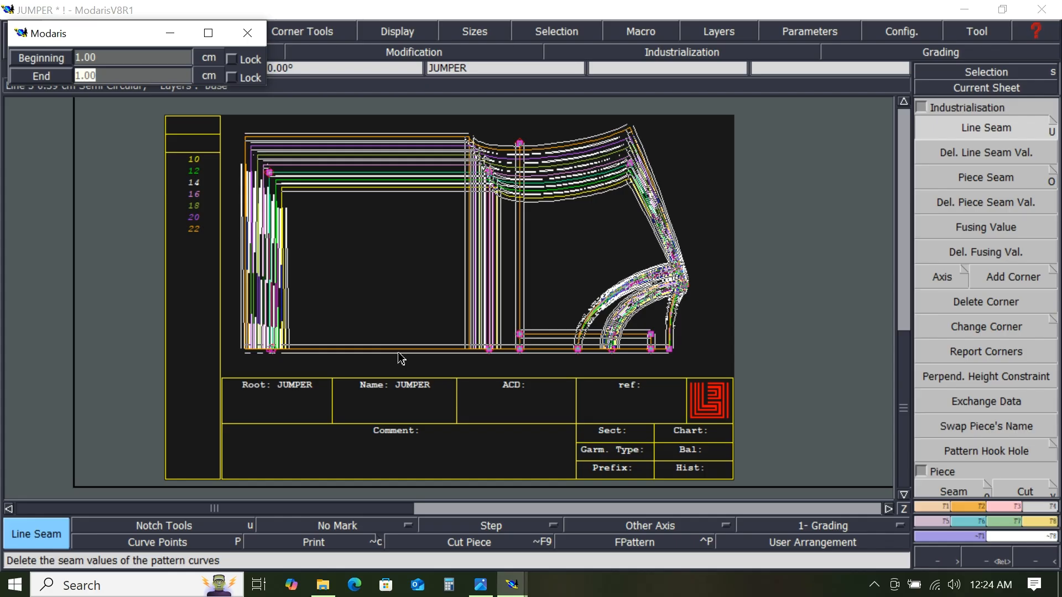
key("Return")
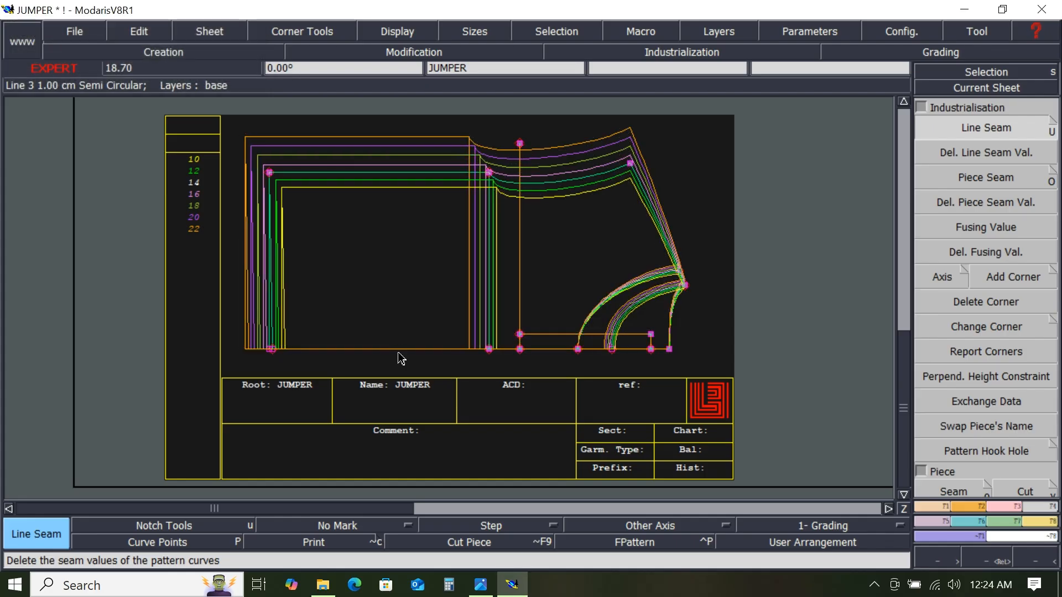
left_click(429, 345)
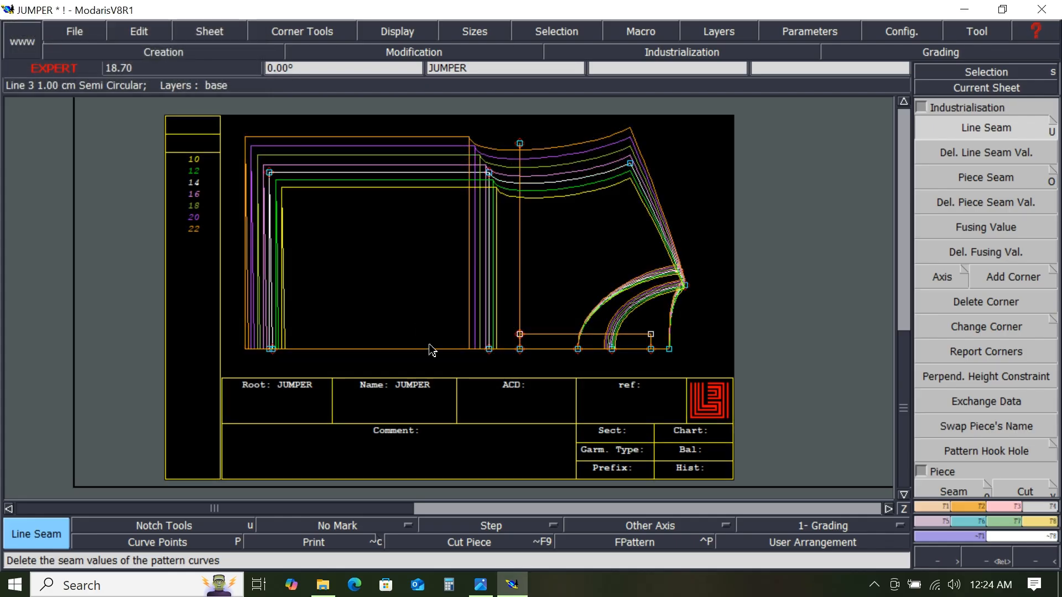
- Show the whole desk and set the axis type to Grain Line Axis 'DF'
key("Page_Down")
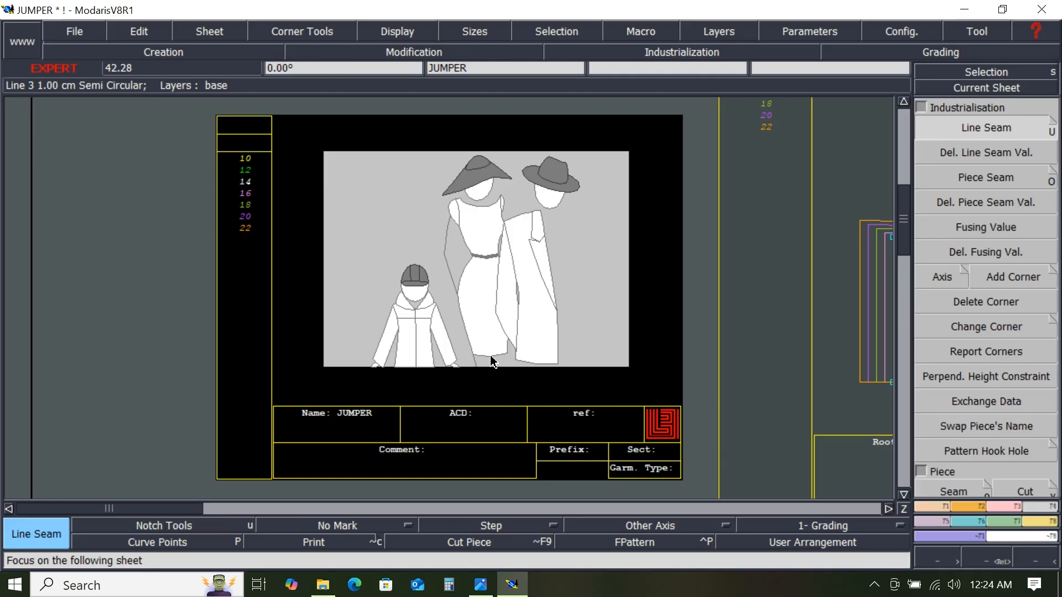
key("j")
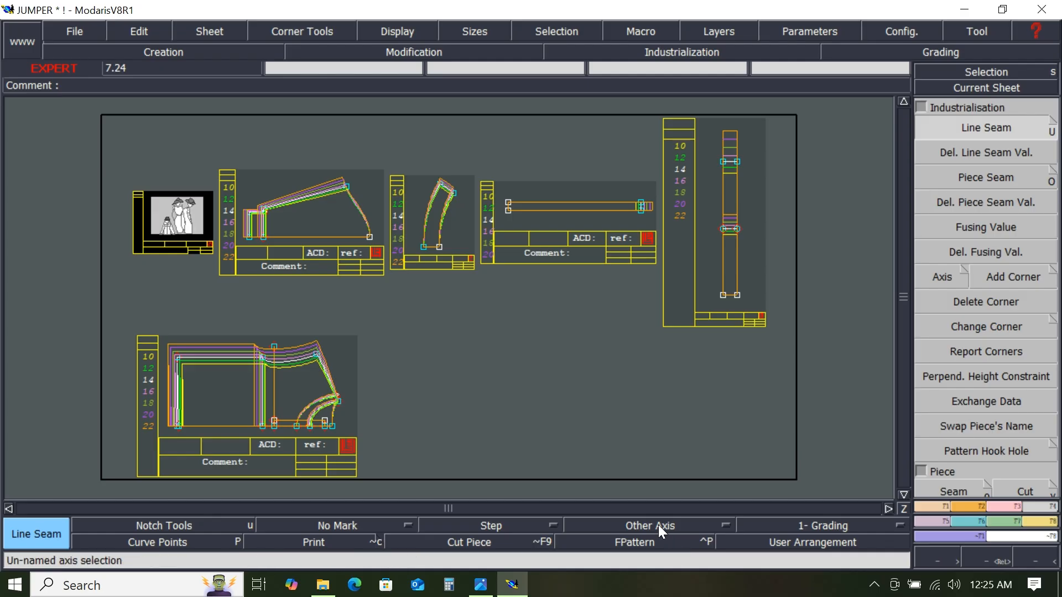
left_click(689, 525)
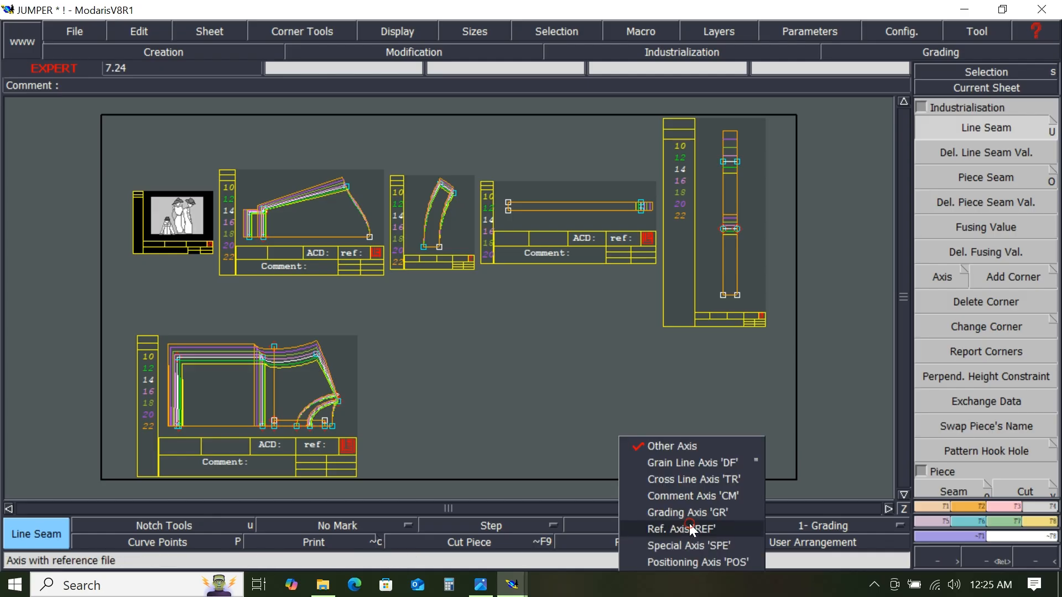
left_click(713, 463)
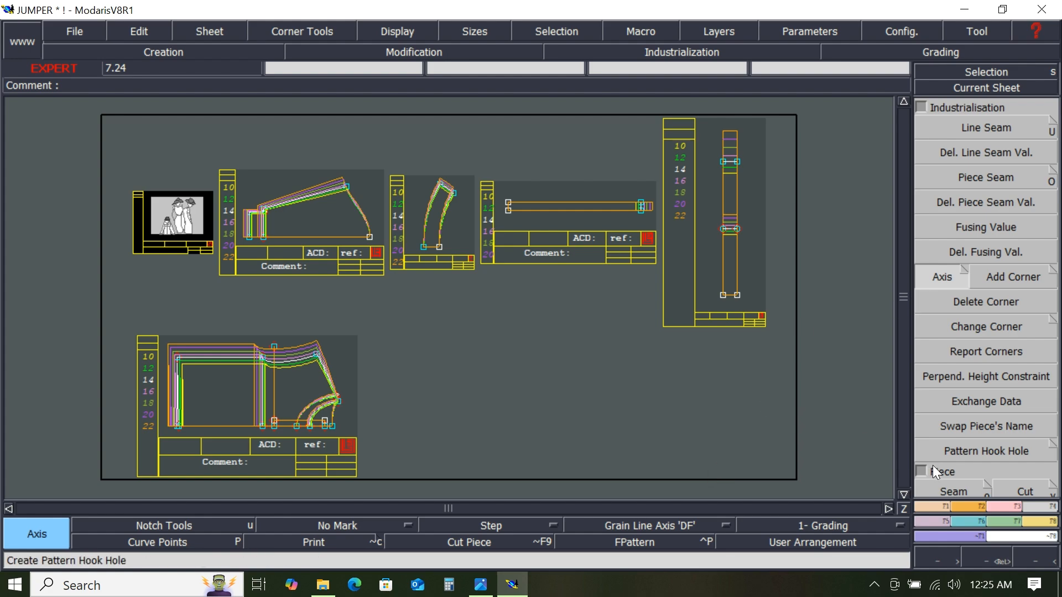
- Toggle the Center axis option off and back on in the piece extraction settings
left_click(988, 487)
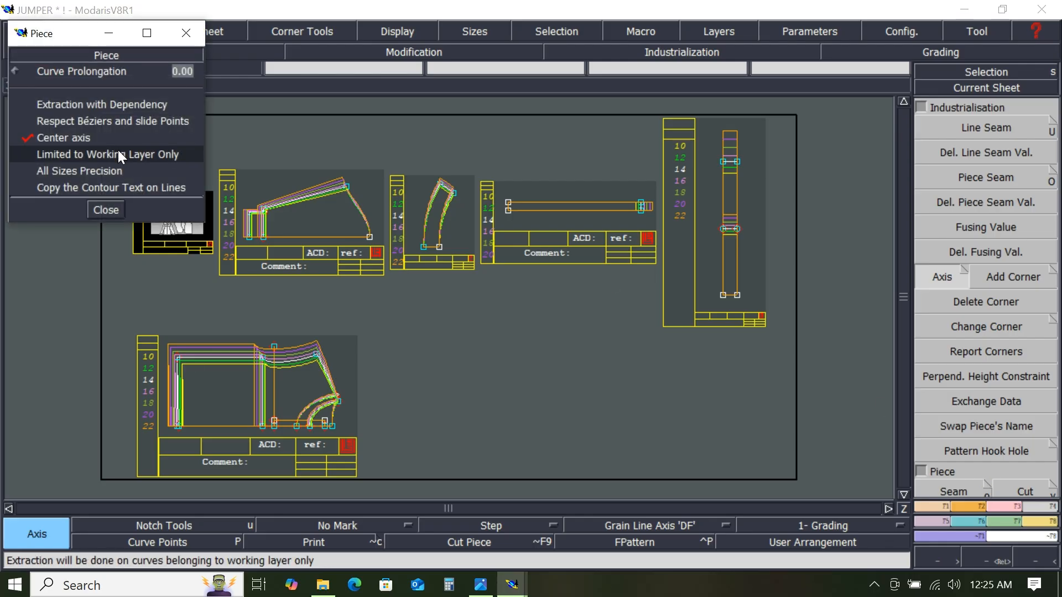
left_click(29, 138)
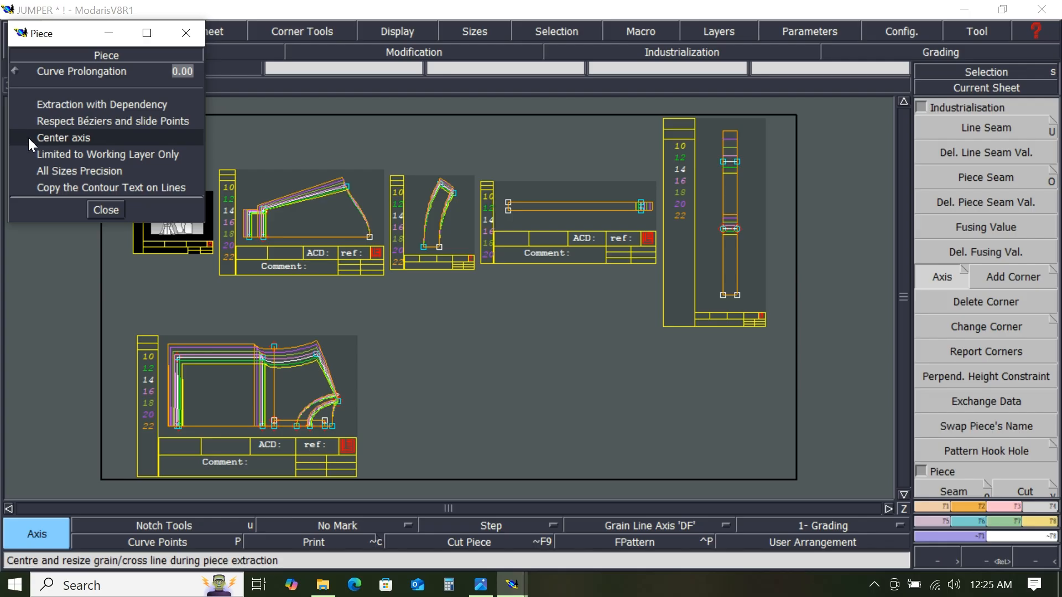
left_click(28, 137)
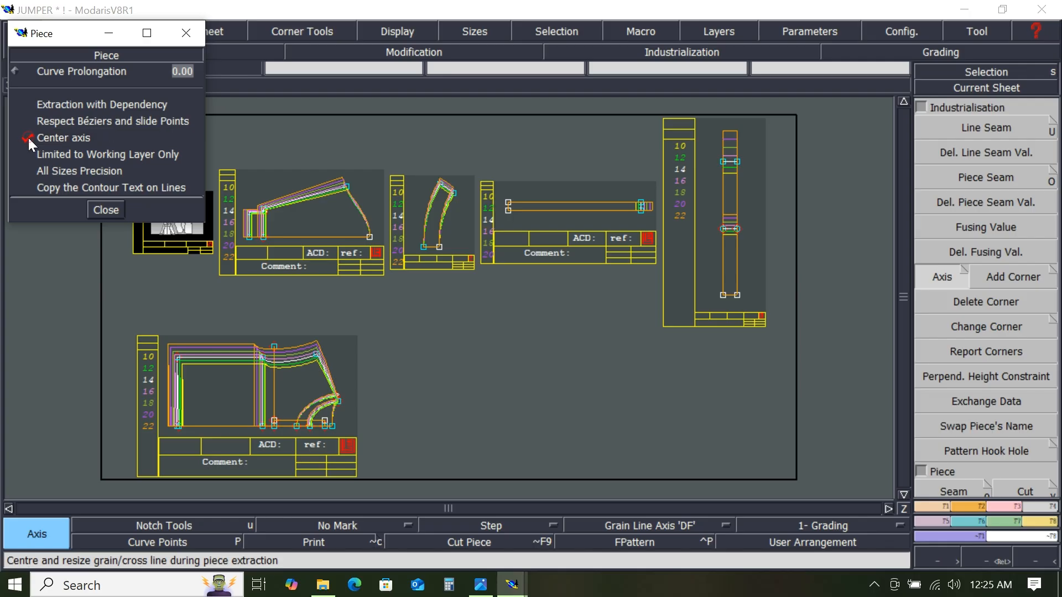
left_click(108, 210)
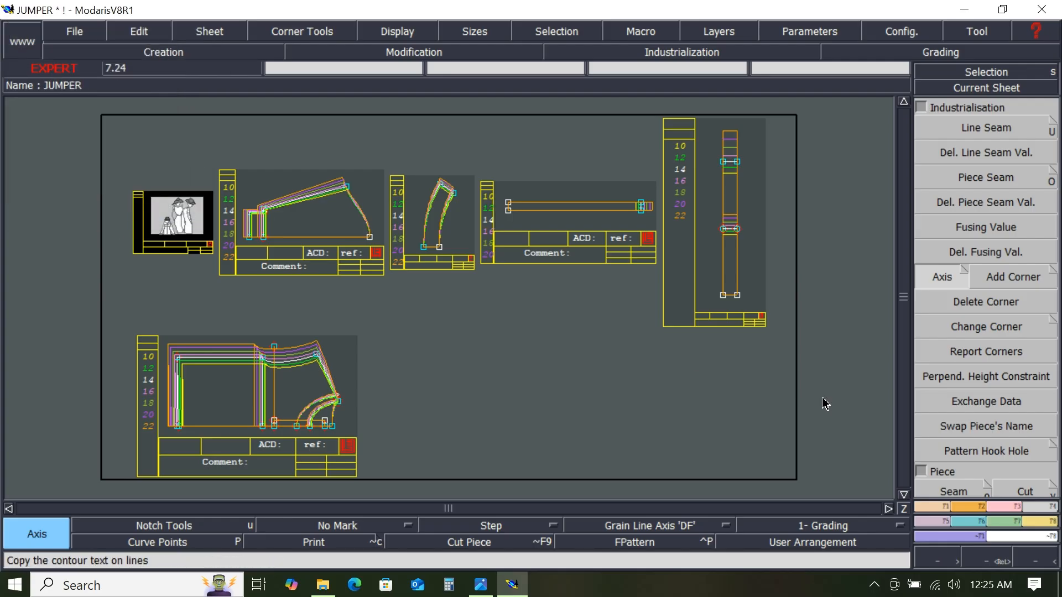
- Draw a horizontal grain line about 9.5 cm long in JUMPER2 and a short one in JUMPER3
left_click(256, 180)
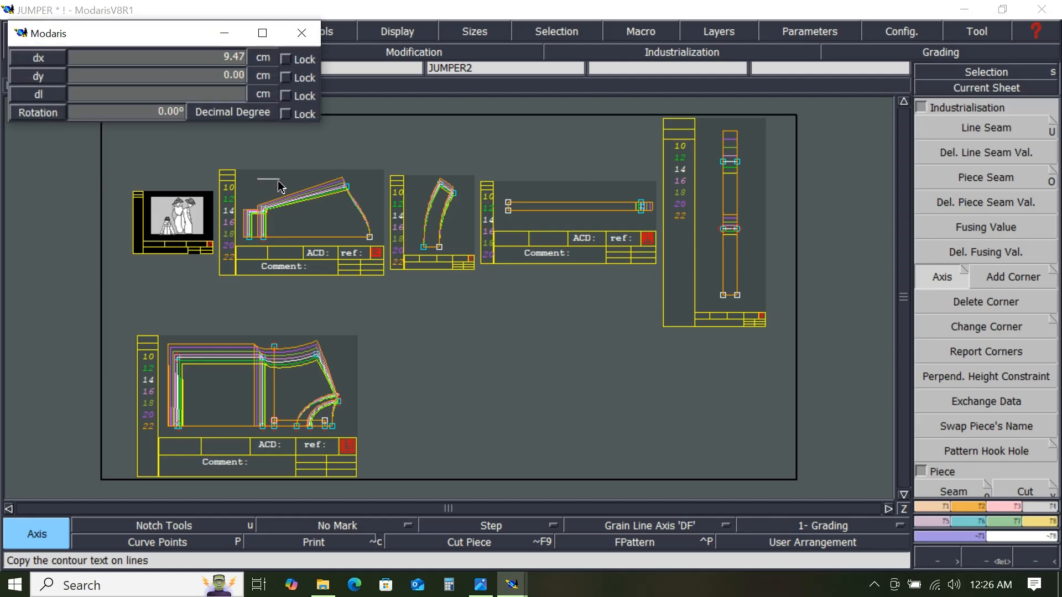
left_click(279, 182)
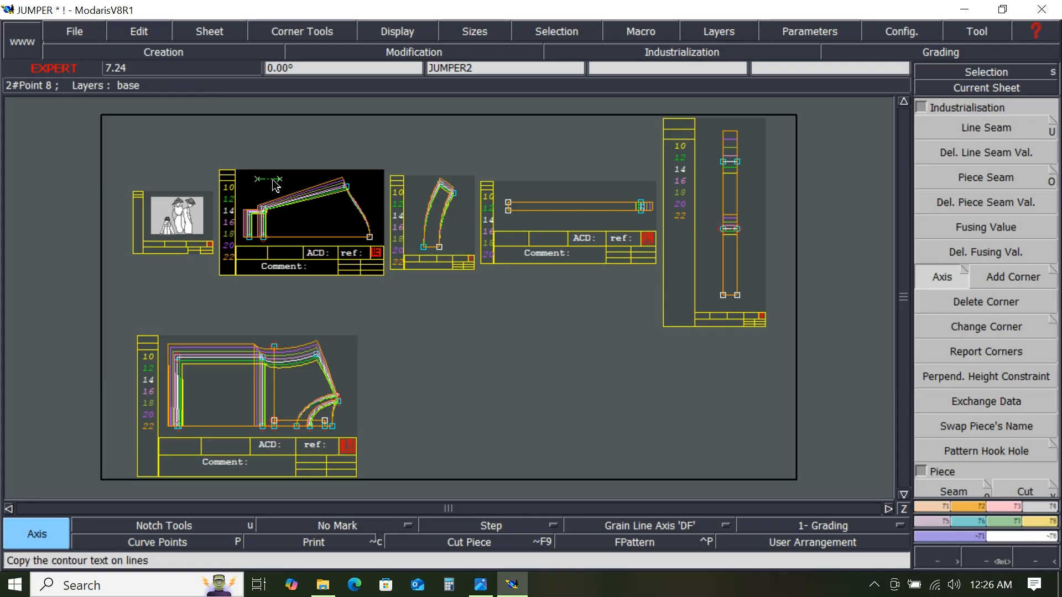
left_click(419, 191)
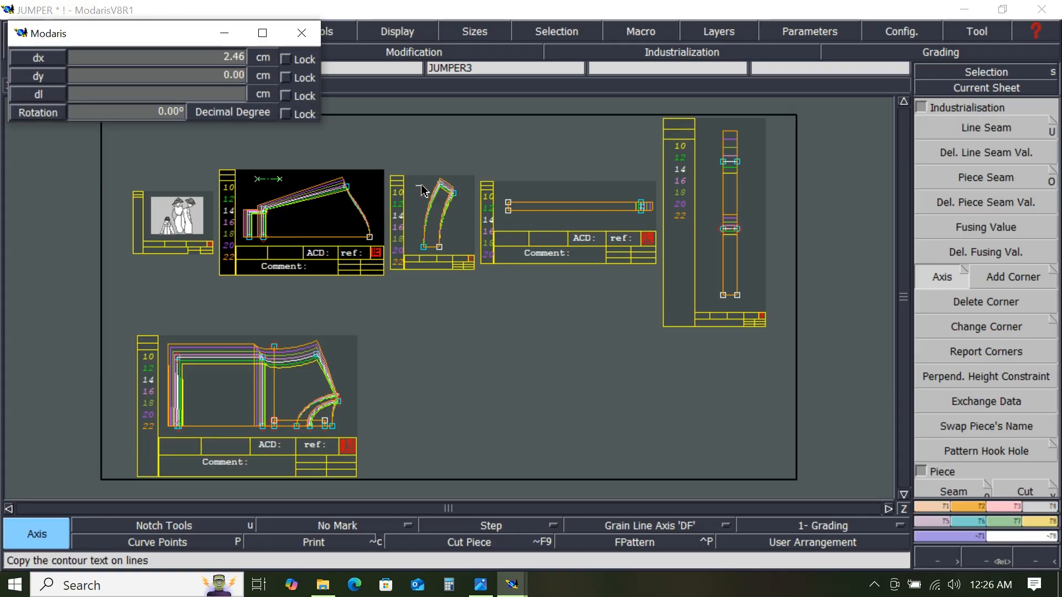
left_click(432, 192)
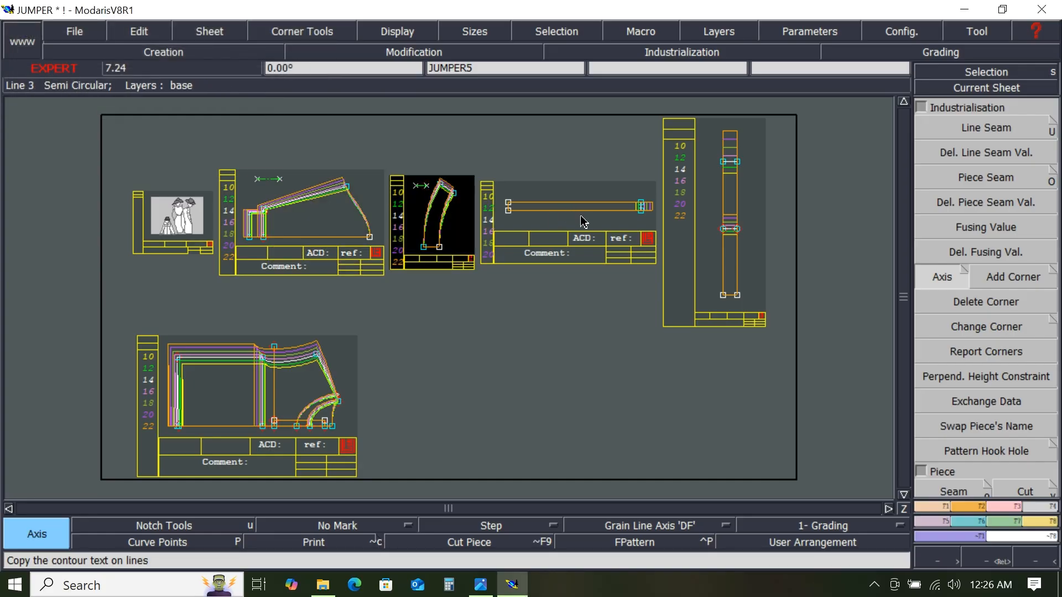
- Draw a horizontal grain line about 7 cm long in JUMPER5 and a short one at JUMPER4's top
left_click(521, 191)
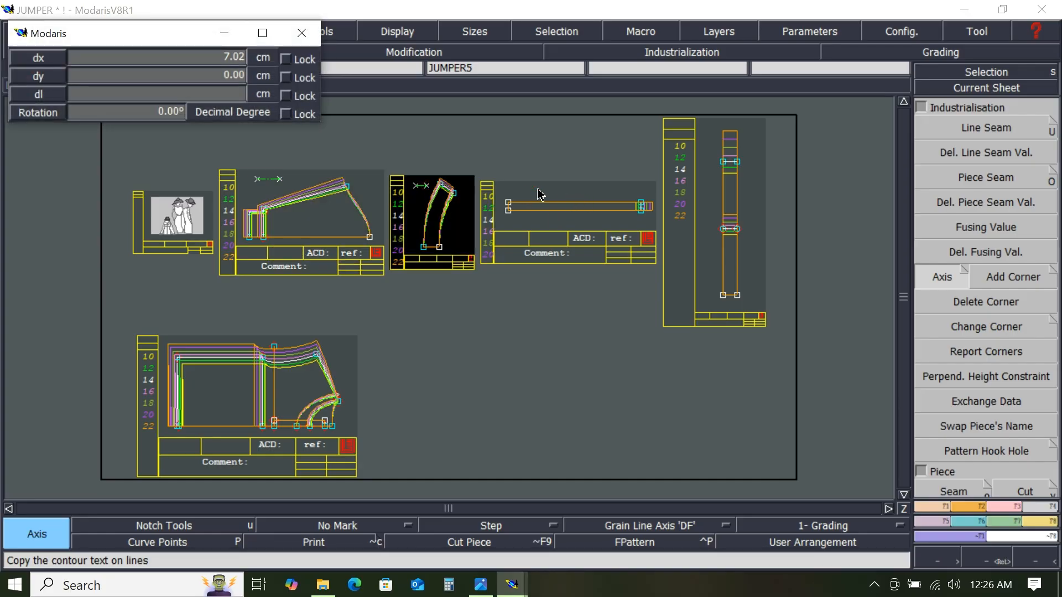
left_click(542, 193)
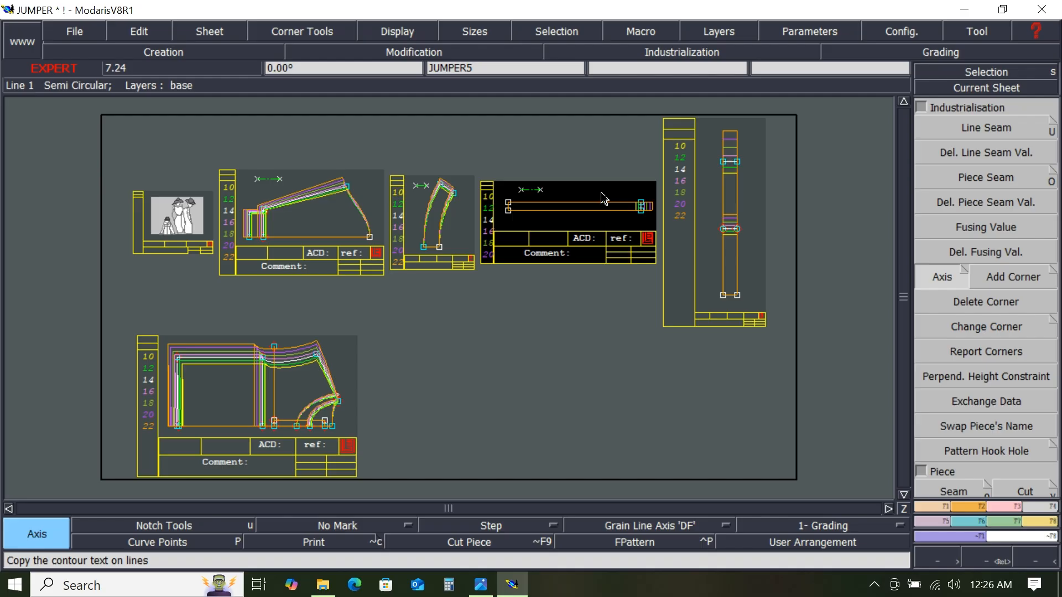
left_click(711, 130)
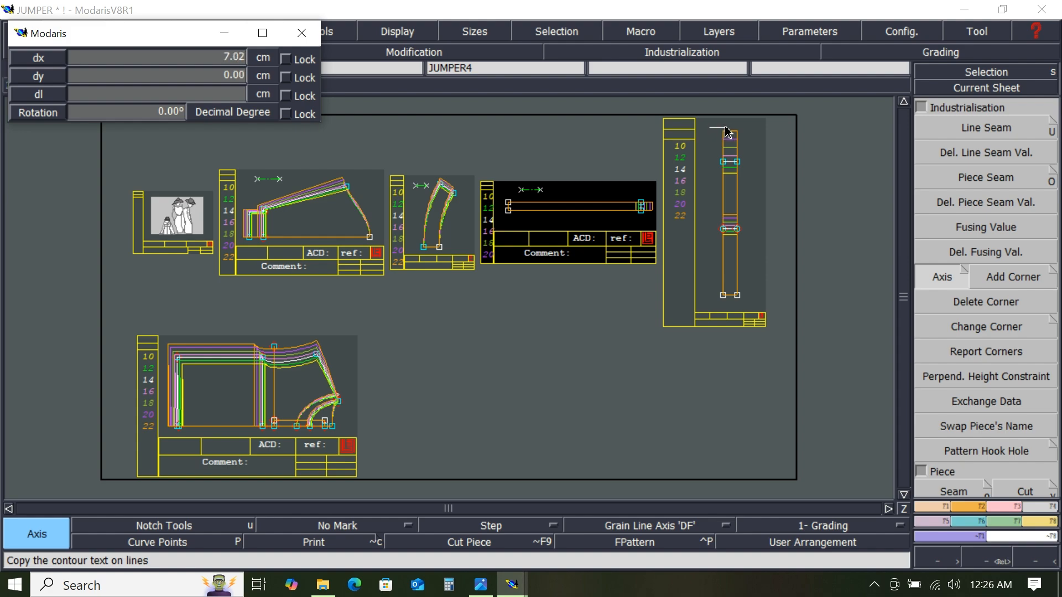
left_click(727, 127)
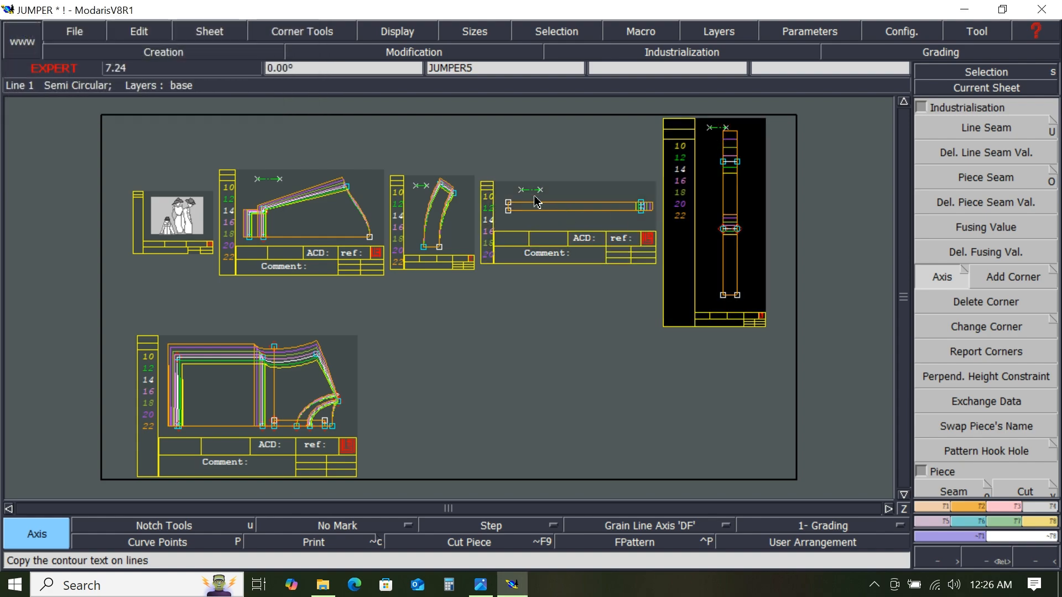
- Draw a horizontal grain line about 6.7 cm long near the top of JUMPER5
left_click(563, 197)
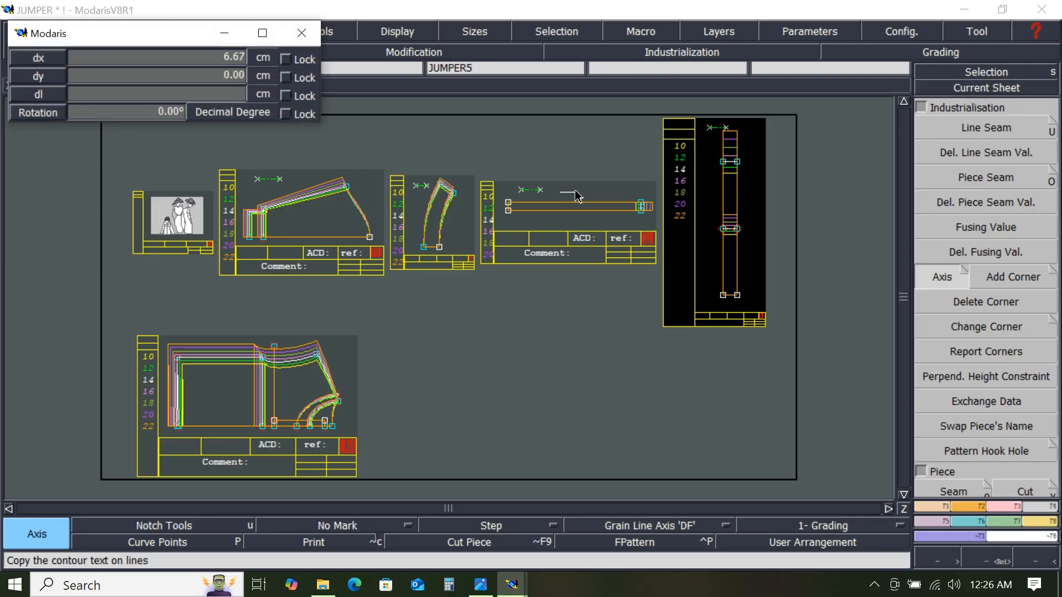
left_click(577, 192)
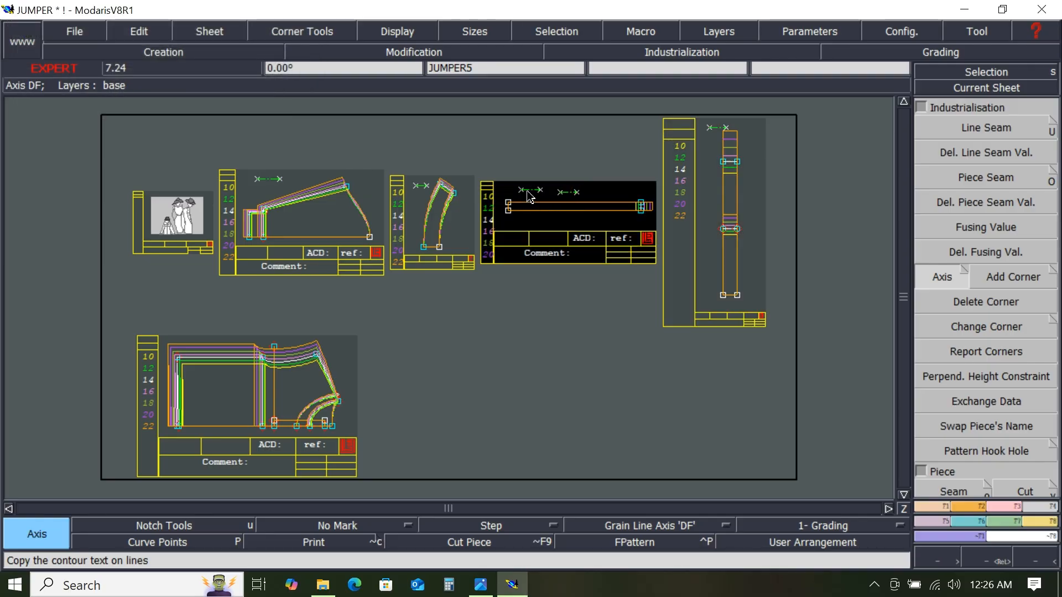
- Delete the earlier short grain line at the top left of JUMPER5
left_click(1002, 506)
left_click(967, 112)
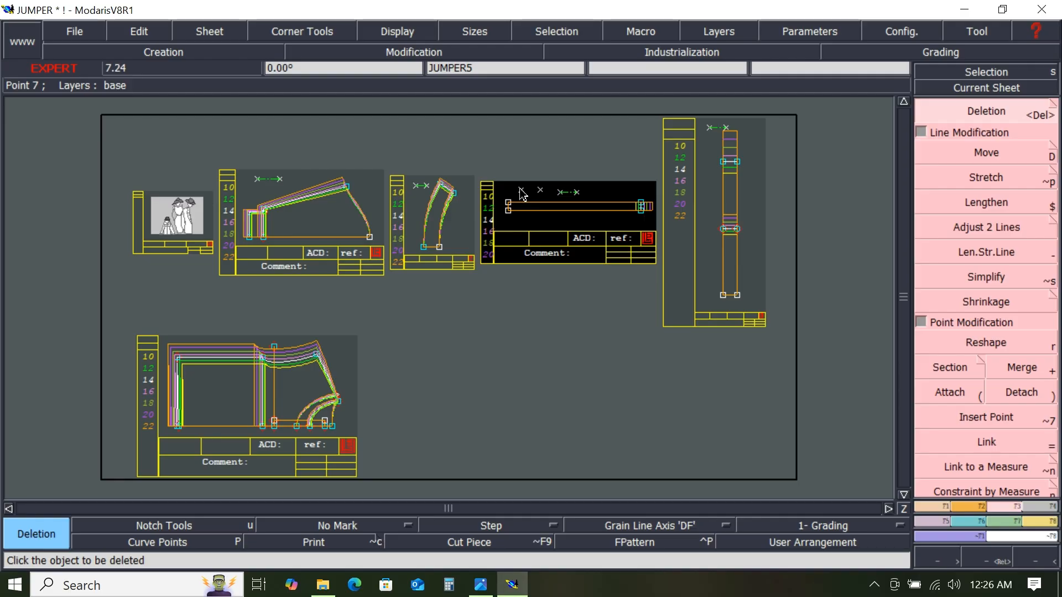
left_click_drag(519, 187, 547, 198)
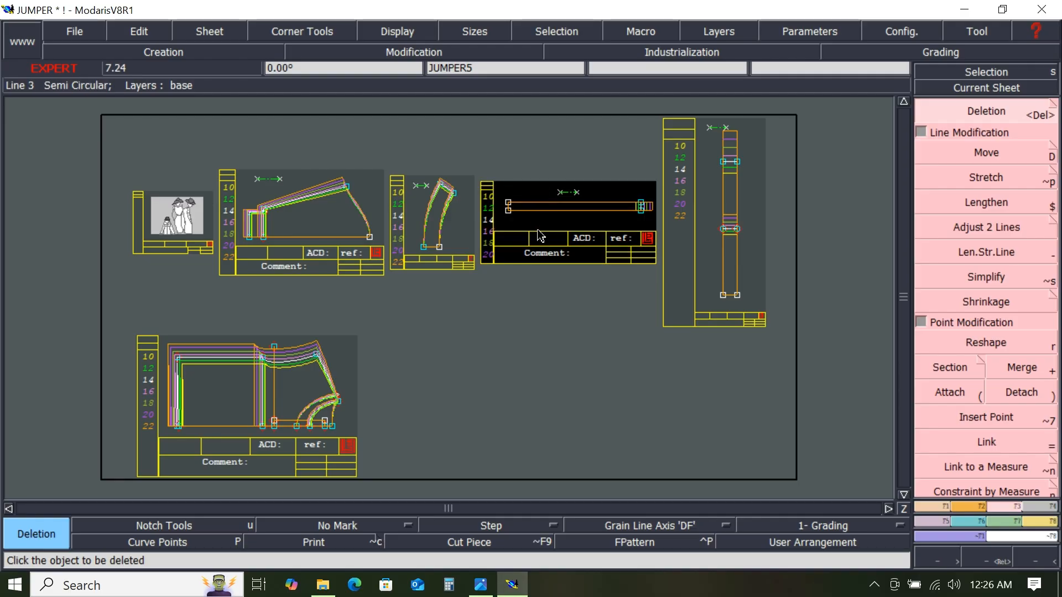
- Draw a horizontal grain line about 6.3 cm long at the top right of JUMPER
left_click(334, 350)
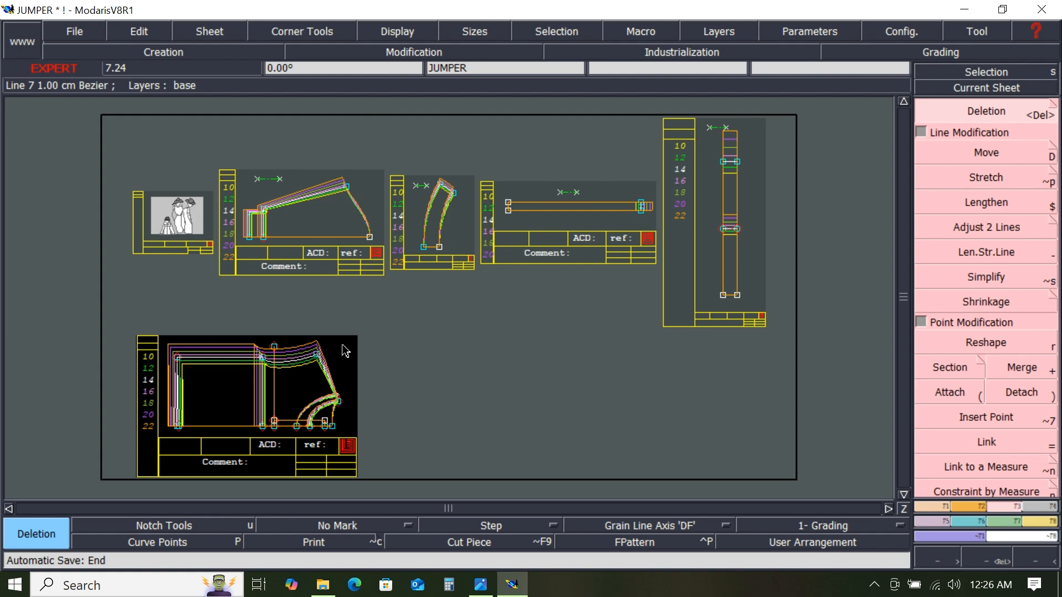
left_click(1030, 507)
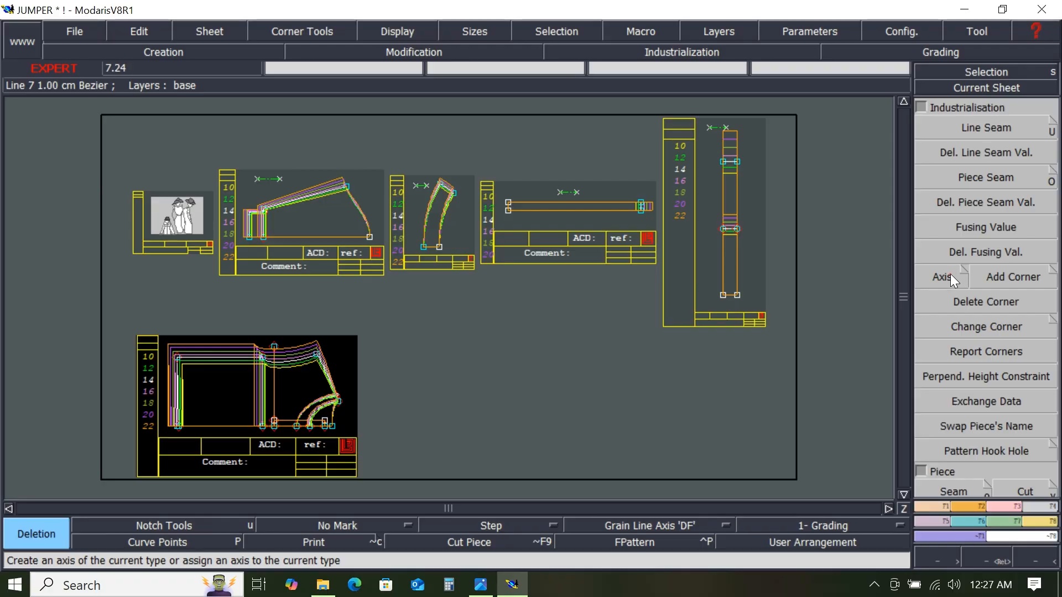
left_click(953, 277)
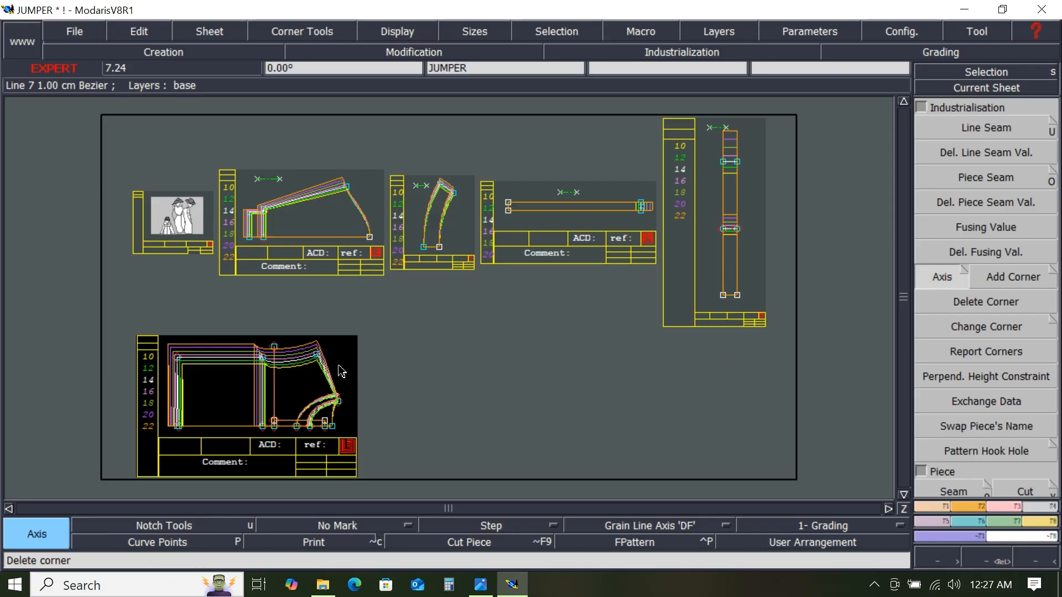
left_click(335, 349)
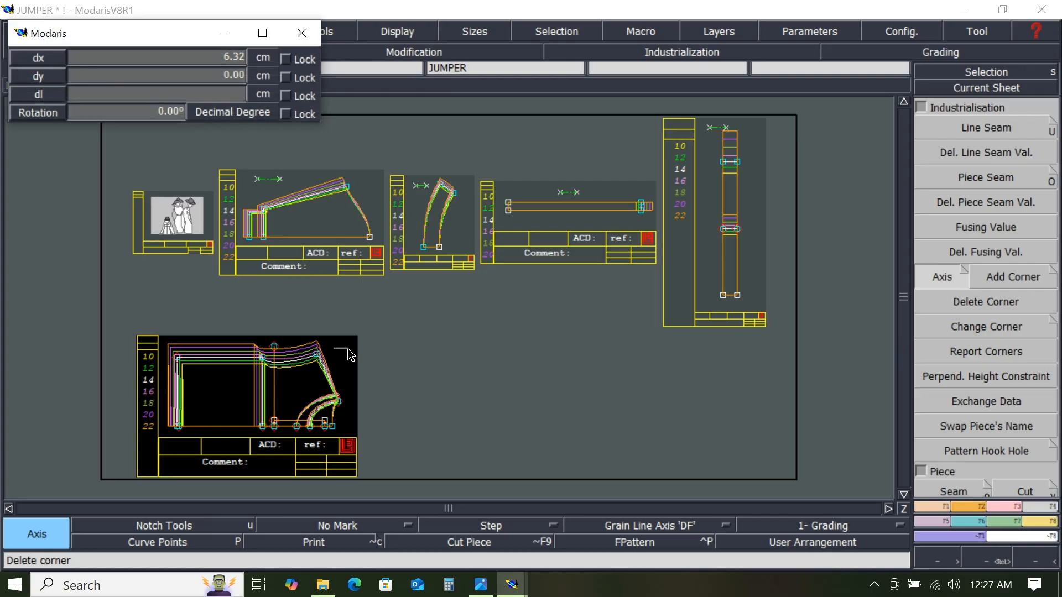
left_click(350, 354)
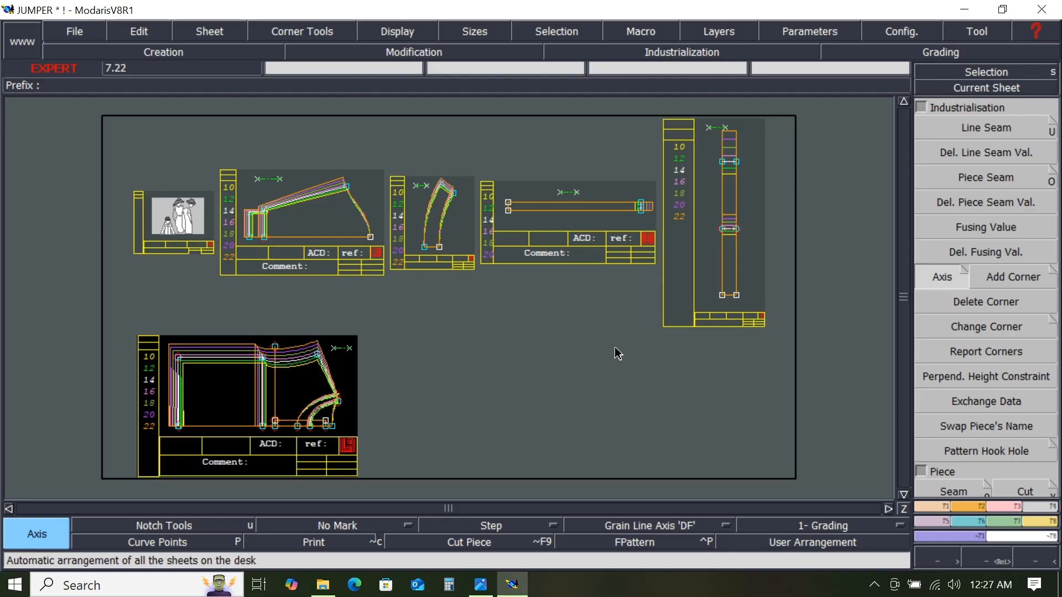
- Save the model
left_click(64, 31)
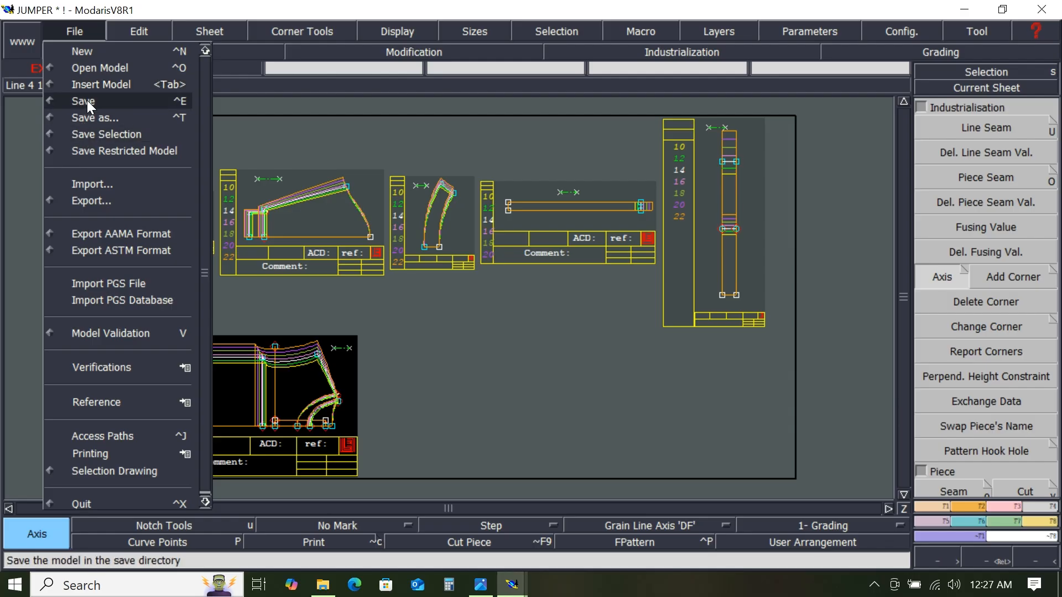
left_click(88, 101)
left_click(433, 394)
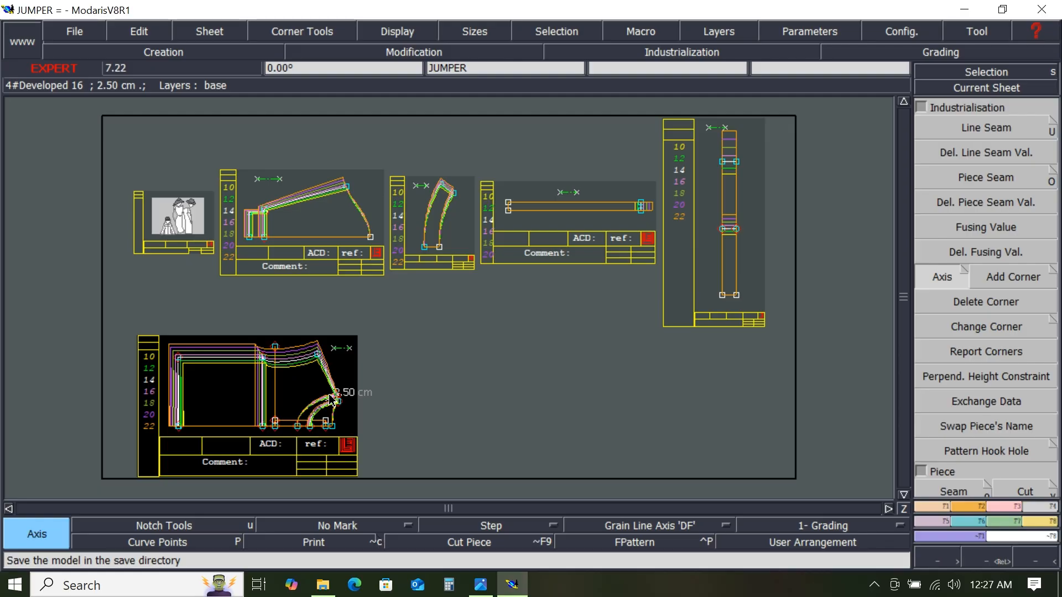
- Select all sheets and hide the graded curves of all sizes, showing only the base size
key("ctrl+a")
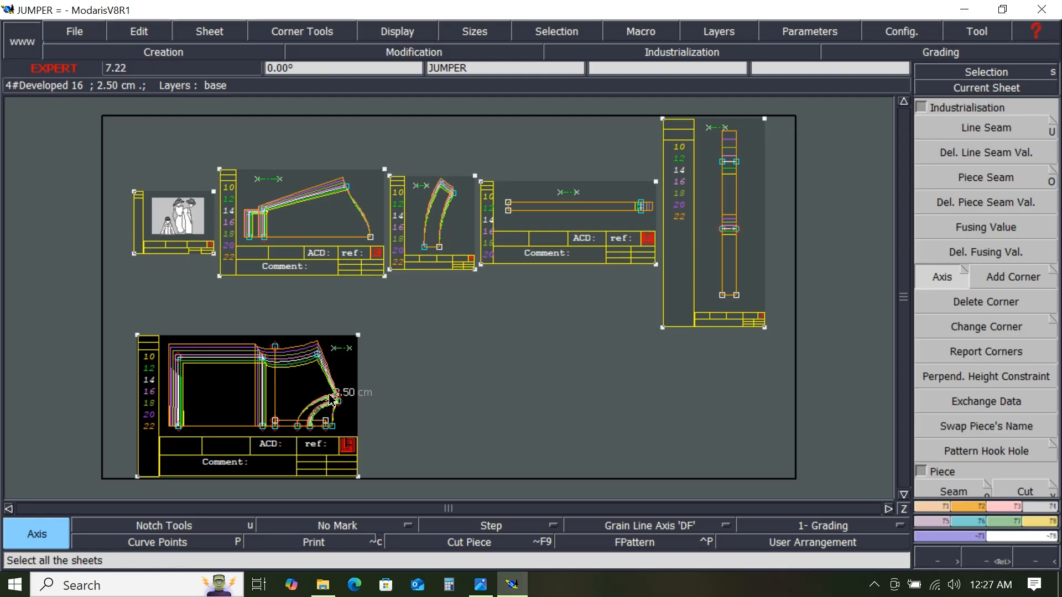
key("F9")
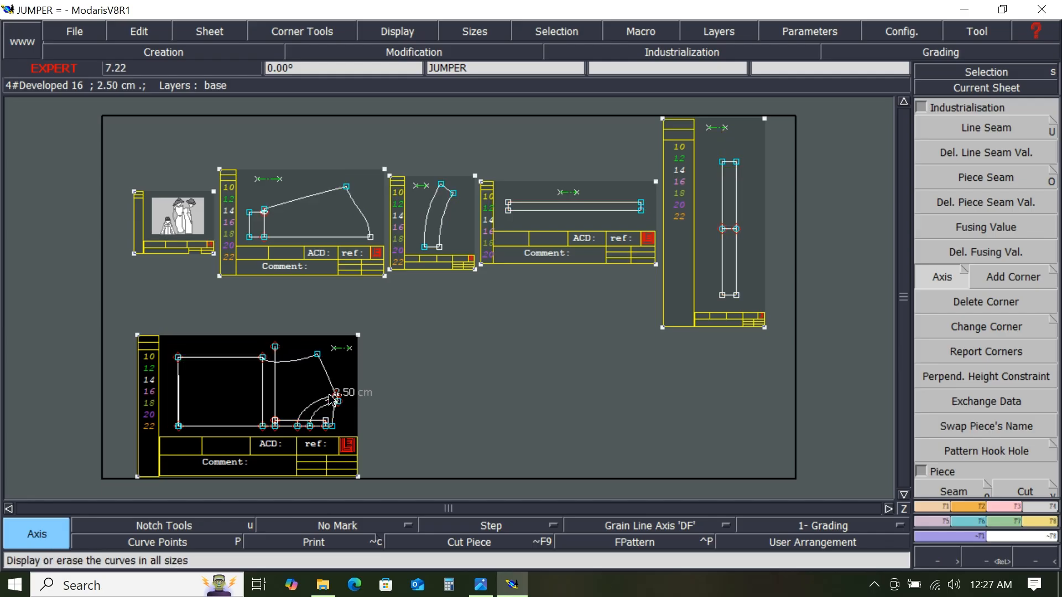
left_click(510, 338)
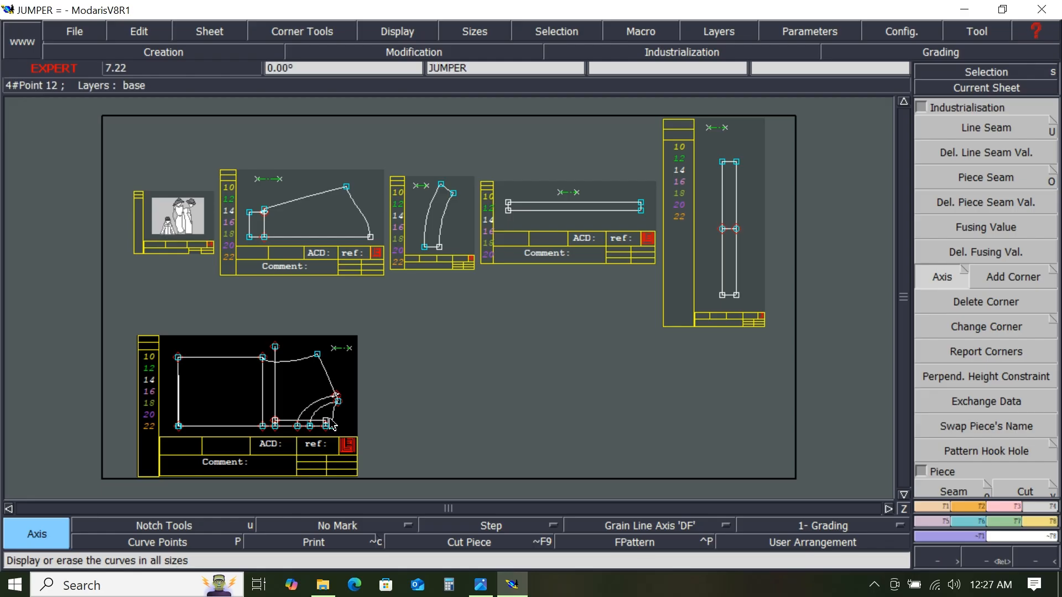
- Try to extract the seam piece for the area right of the vertical line in JUMPER by picking its bounding lines
left_click(960, 88)
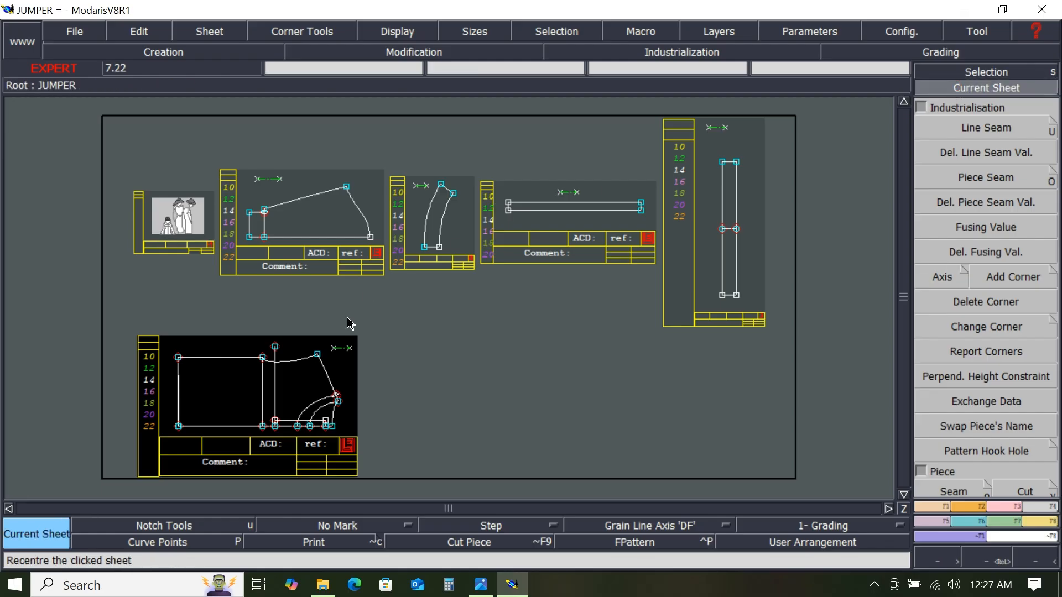
left_click(288, 390)
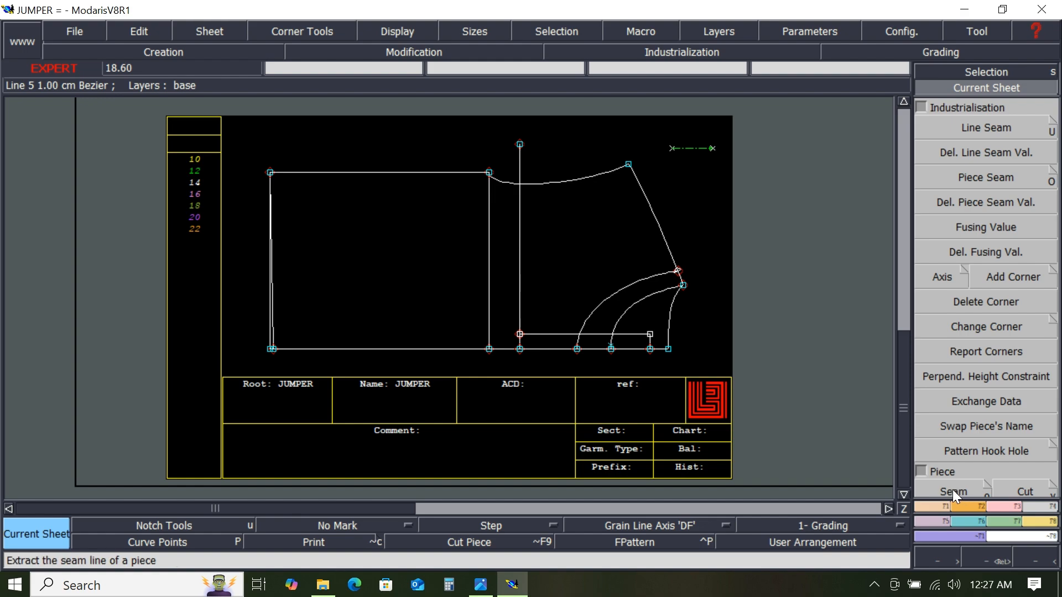
left_click(920, 107)
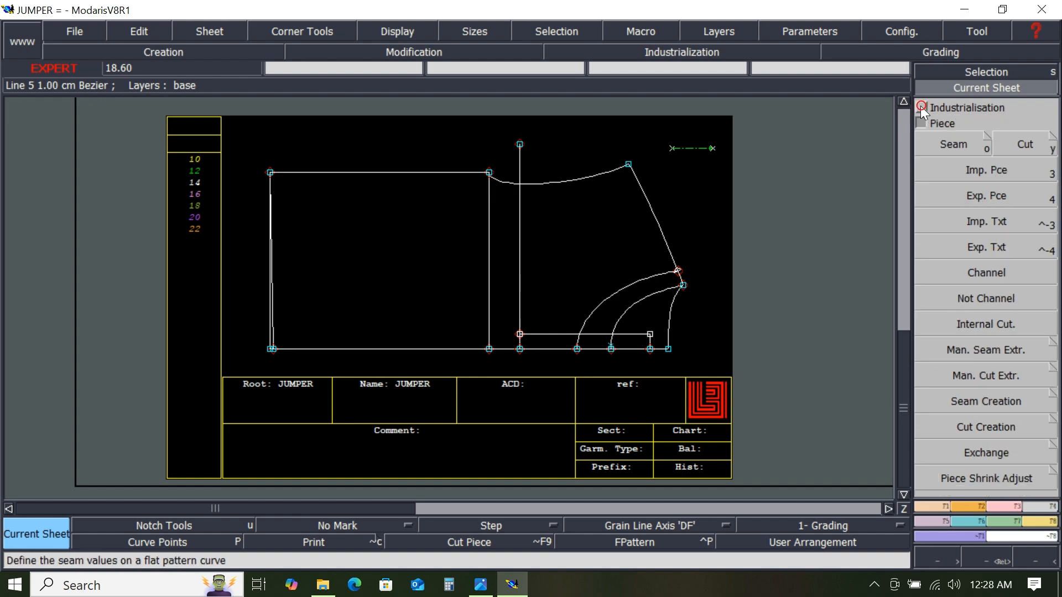
left_click(950, 144)
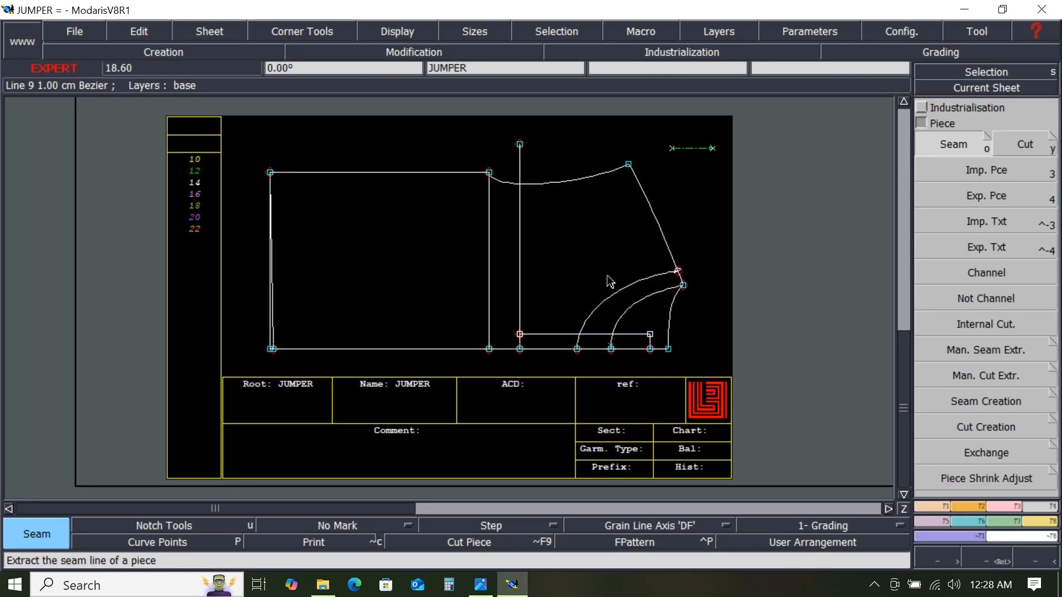
left_click(564, 277)
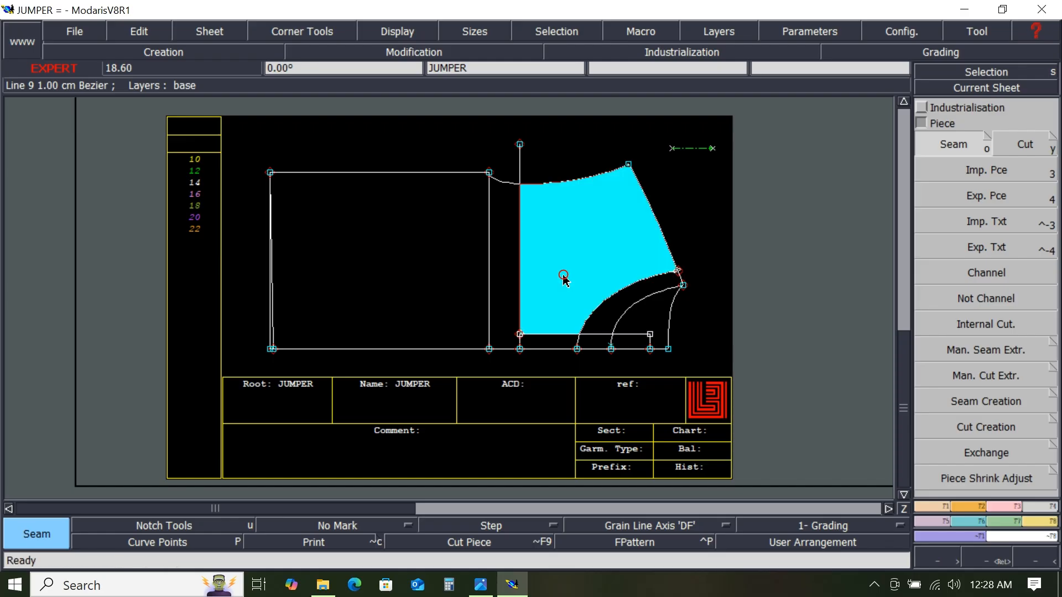
left_click(547, 340)
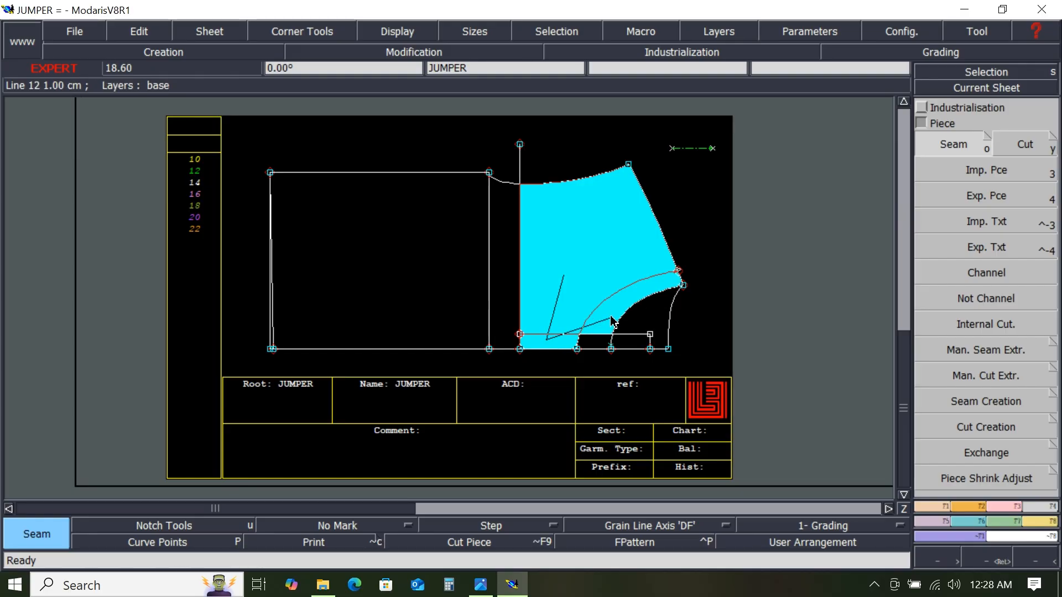
left_click(610, 315)
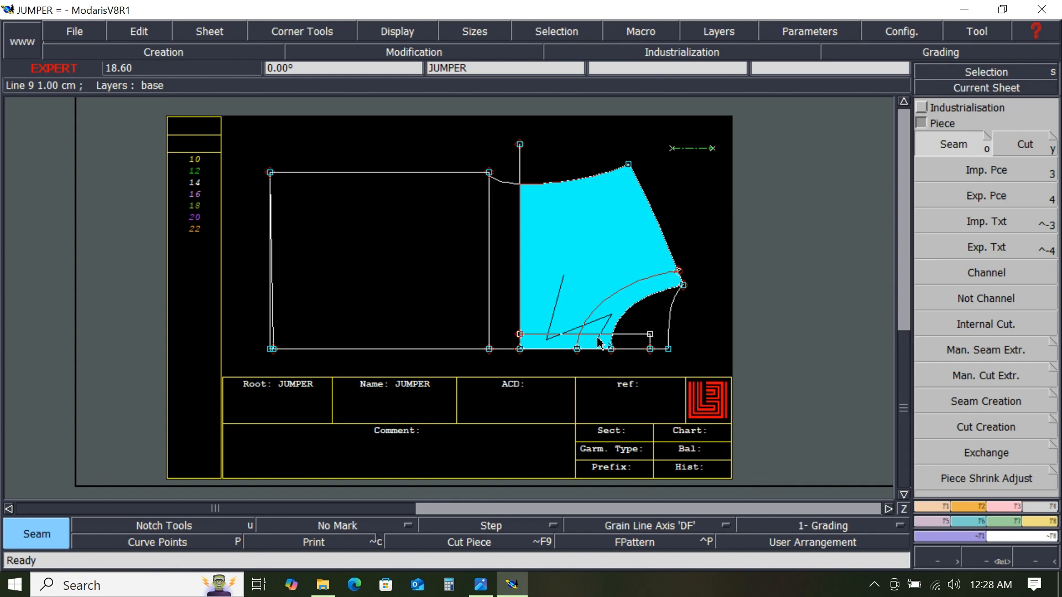
left_click(599, 338)
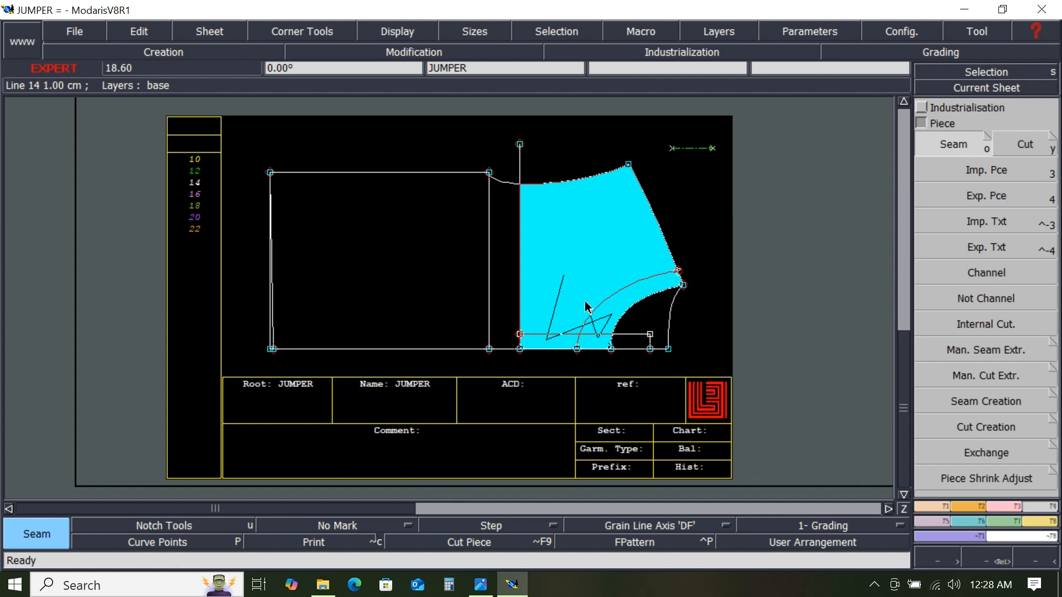
right_click(594, 242)
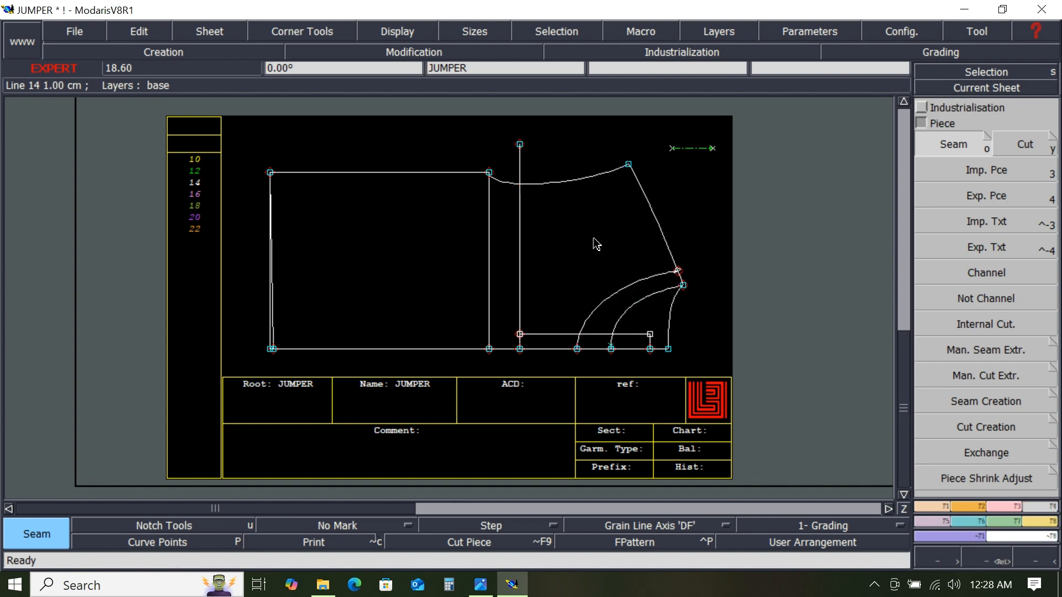
- Repeat the seam extraction of the area right of the vertical line, picking its bounding lines
left_click(580, 265)
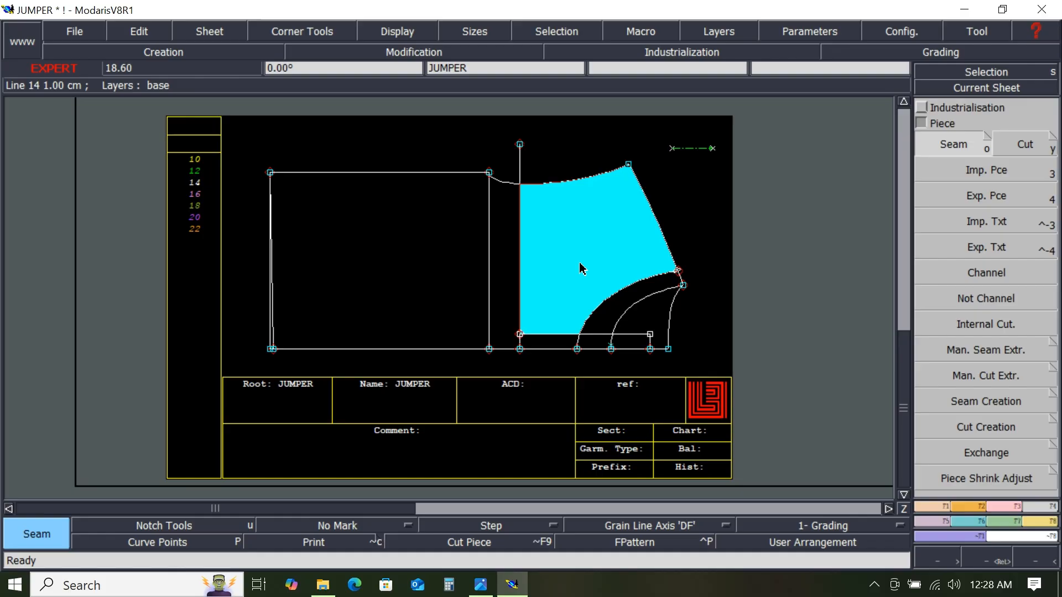
left_click(557, 334)
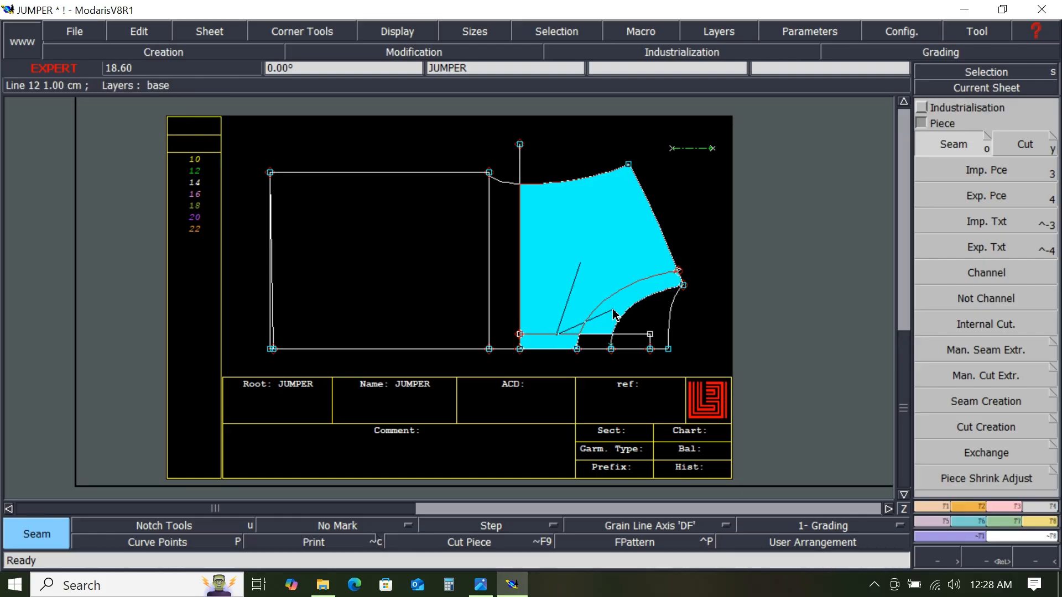
left_click(614, 309)
left_click(595, 344)
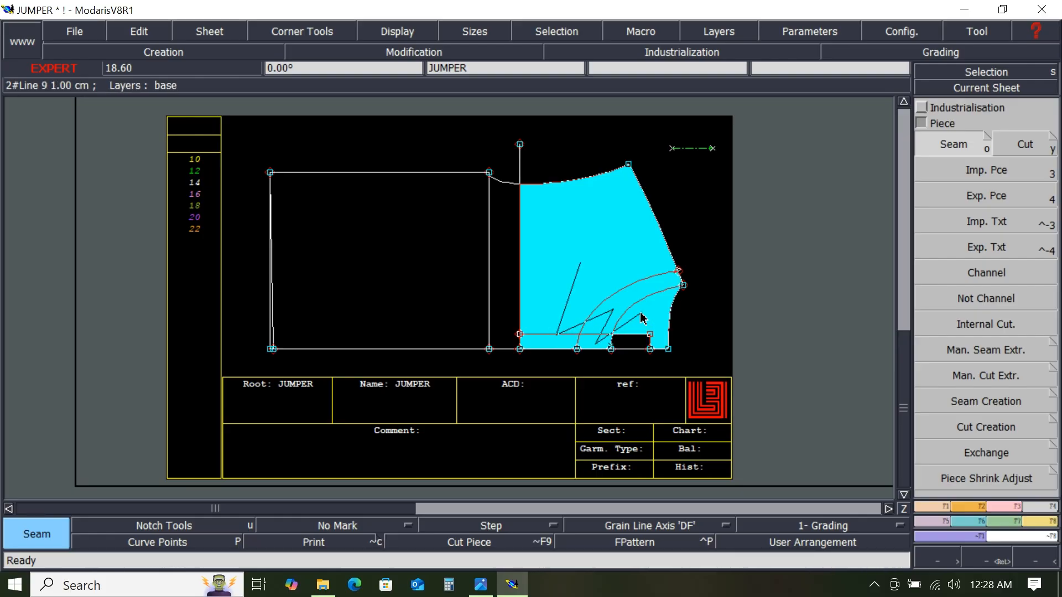
left_click(641, 313)
left_click(628, 335)
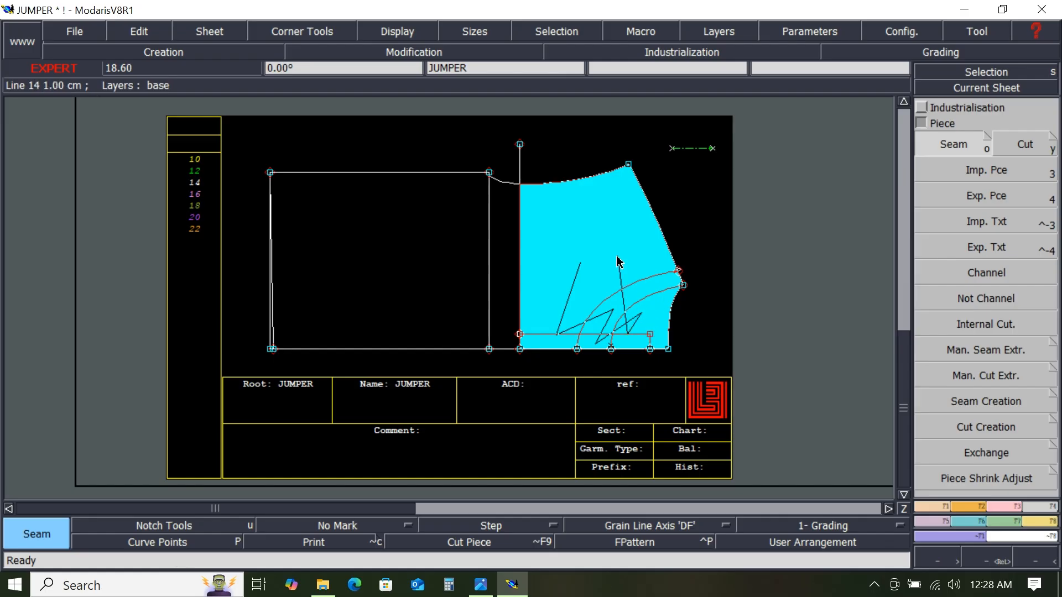
key("Escape")
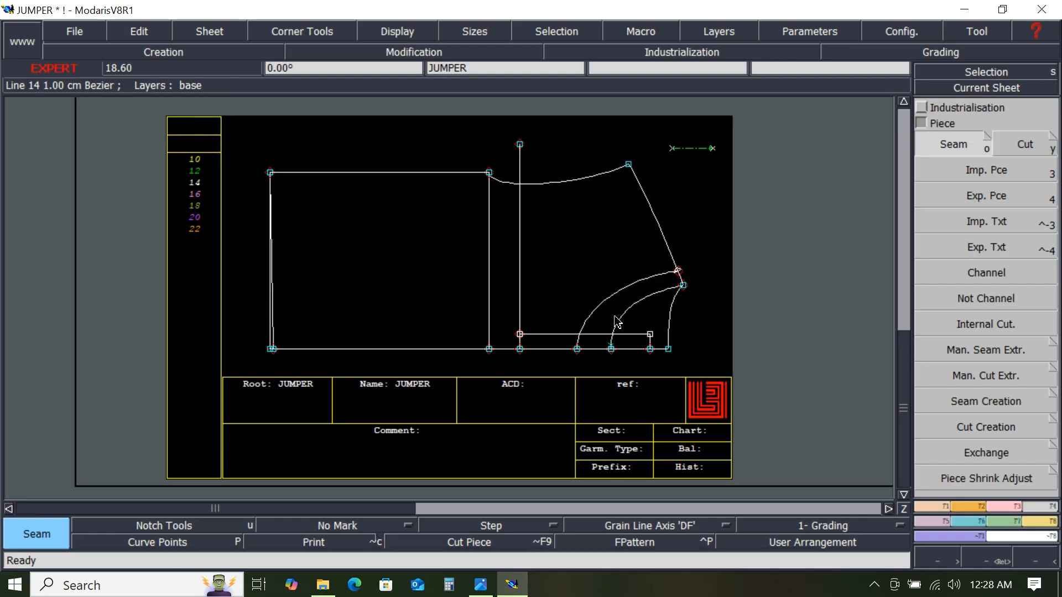
- Extract the seam piece of the small curved area at JUMPER's lower right
left_click(648, 324)
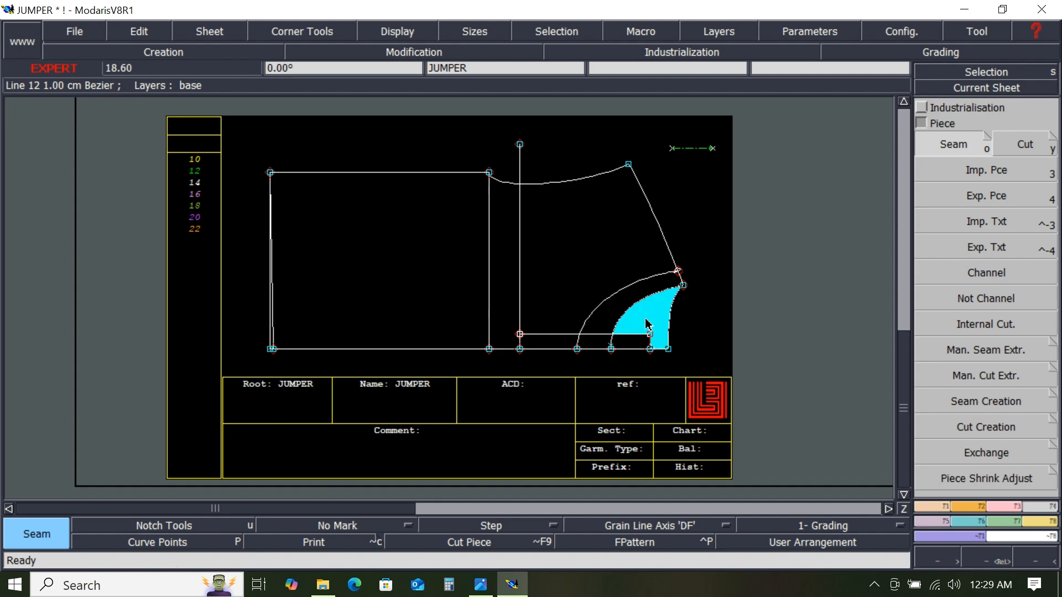
left_click(640, 302)
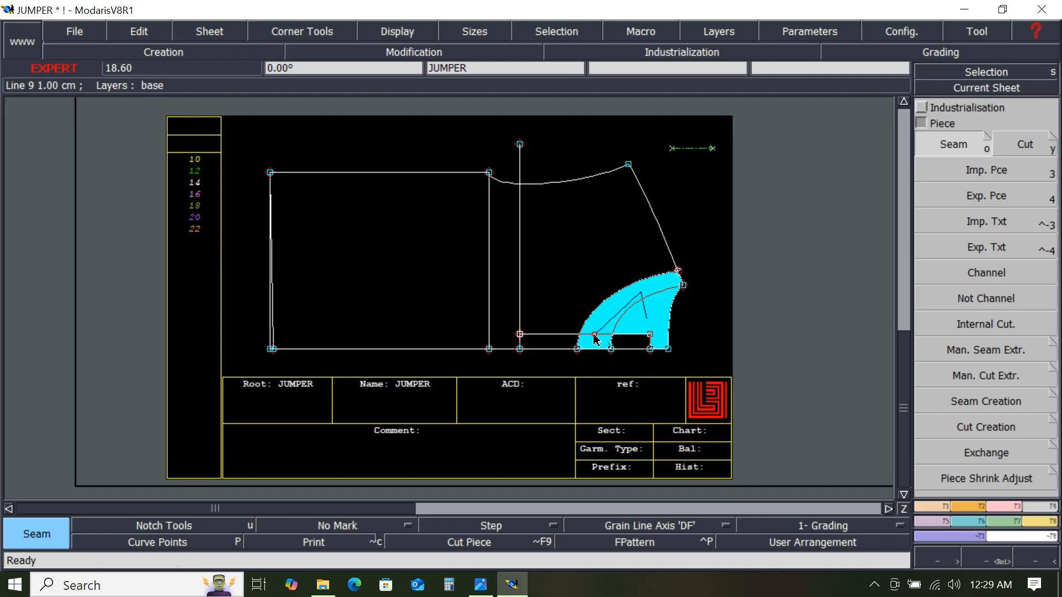
left_click(646, 340)
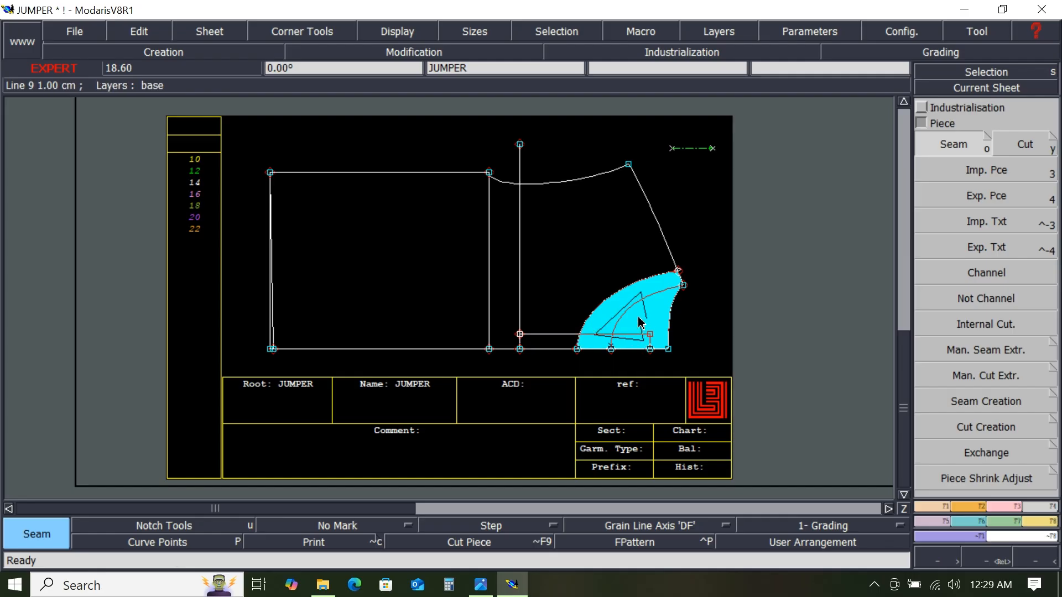
right_click(639, 318)
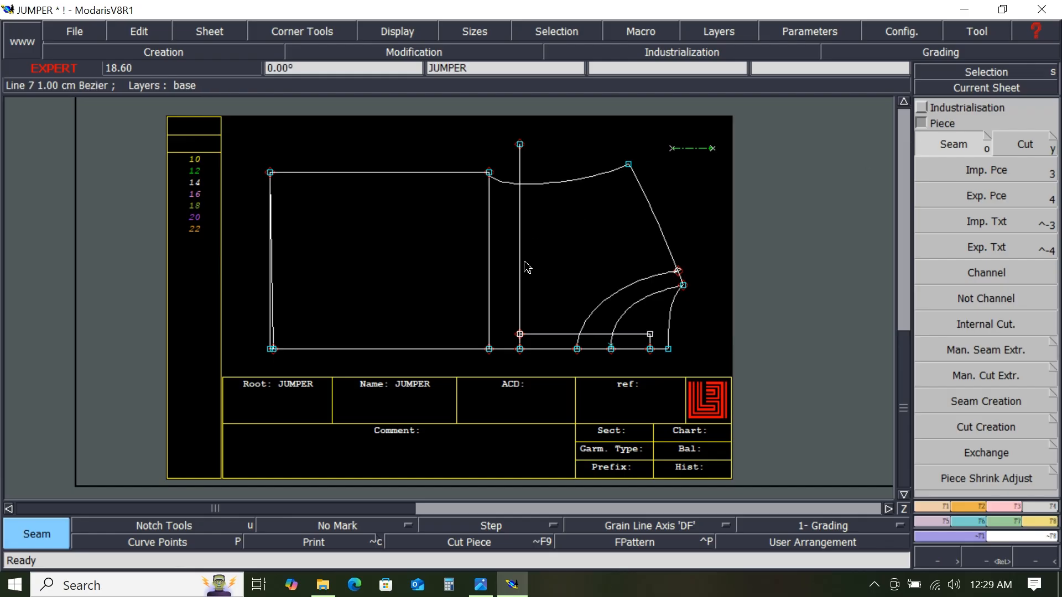
- Extract the seam piece of the large rectangular area on JUMPER's left side
left_click(506, 285)
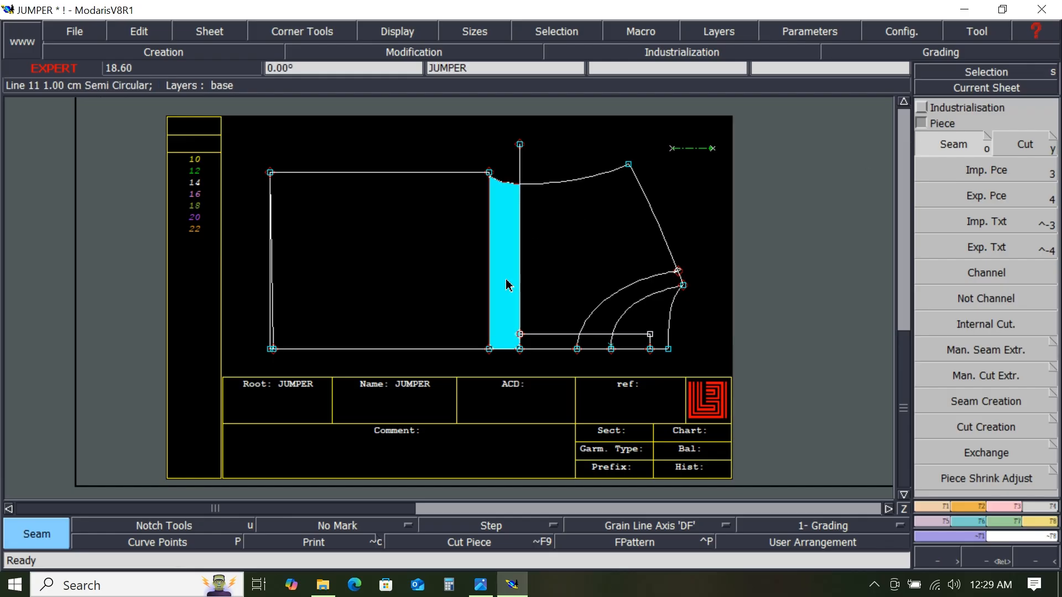
left_click(441, 265)
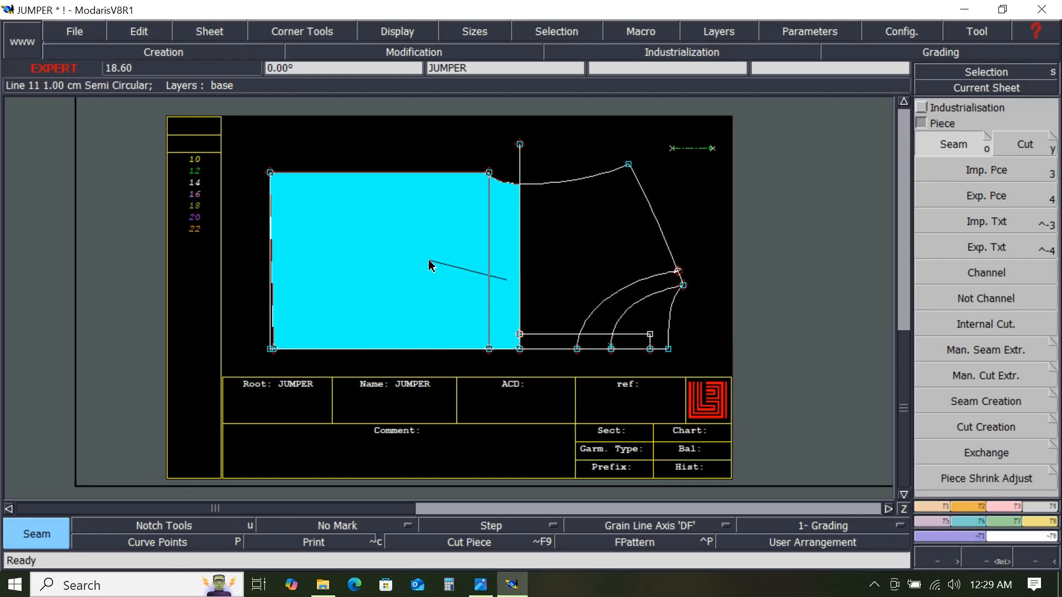
right_click(366, 242)
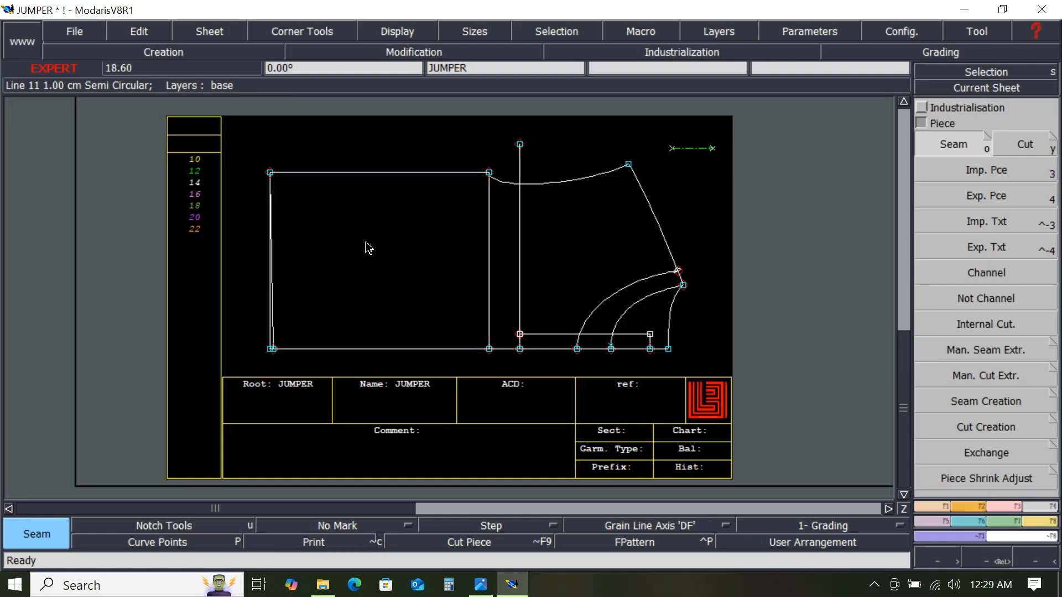
- Extract a seam piece covering JUMPER's left rectangle together with the narrow strip beside the vertical line
scroll(385, 297, "up", 1)
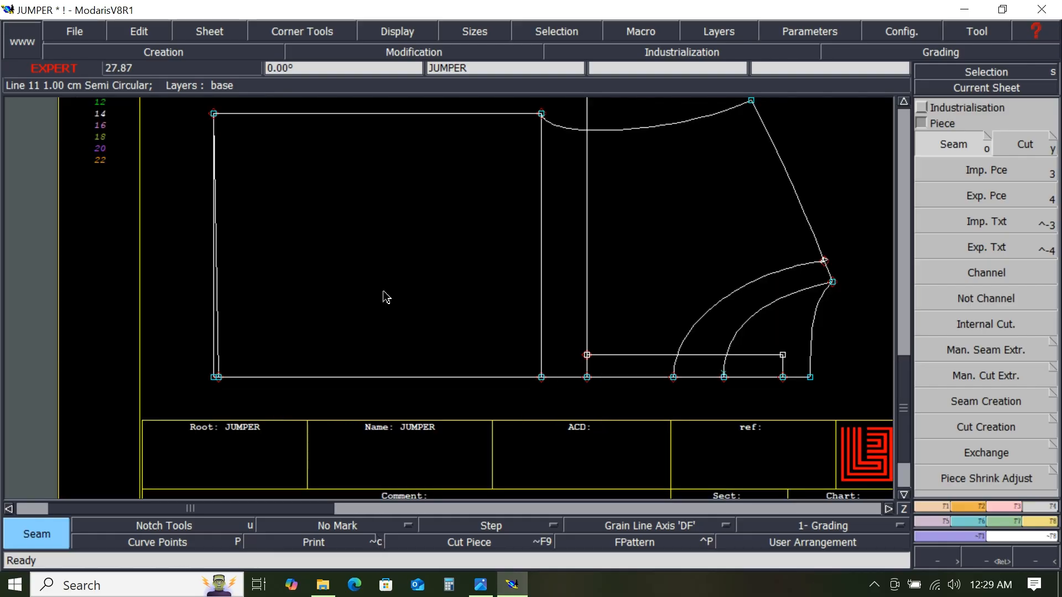
left_click(570, 296)
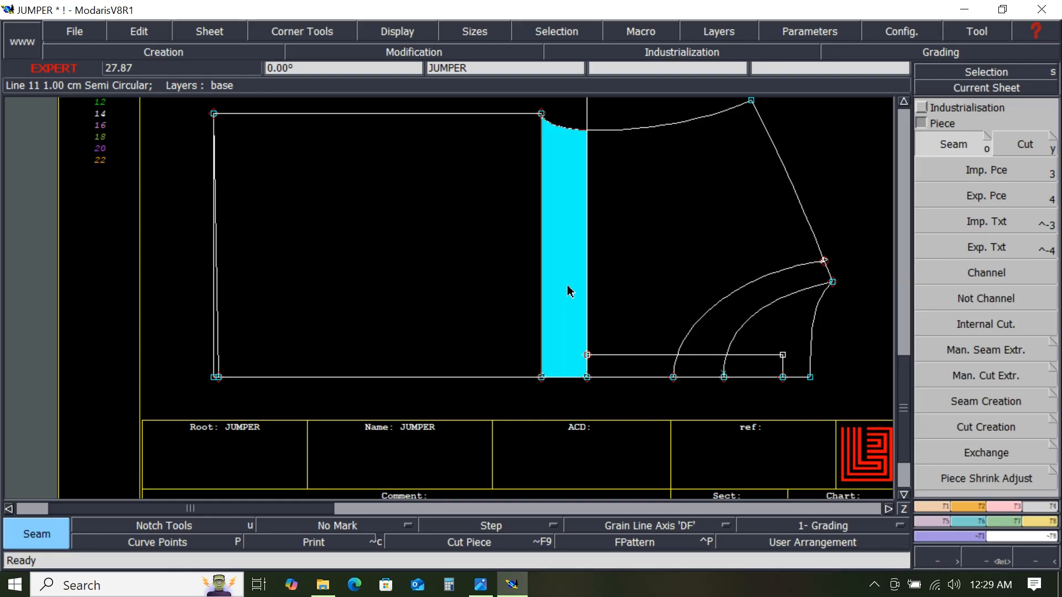
left_click(571, 292)
left_click(477, 267)
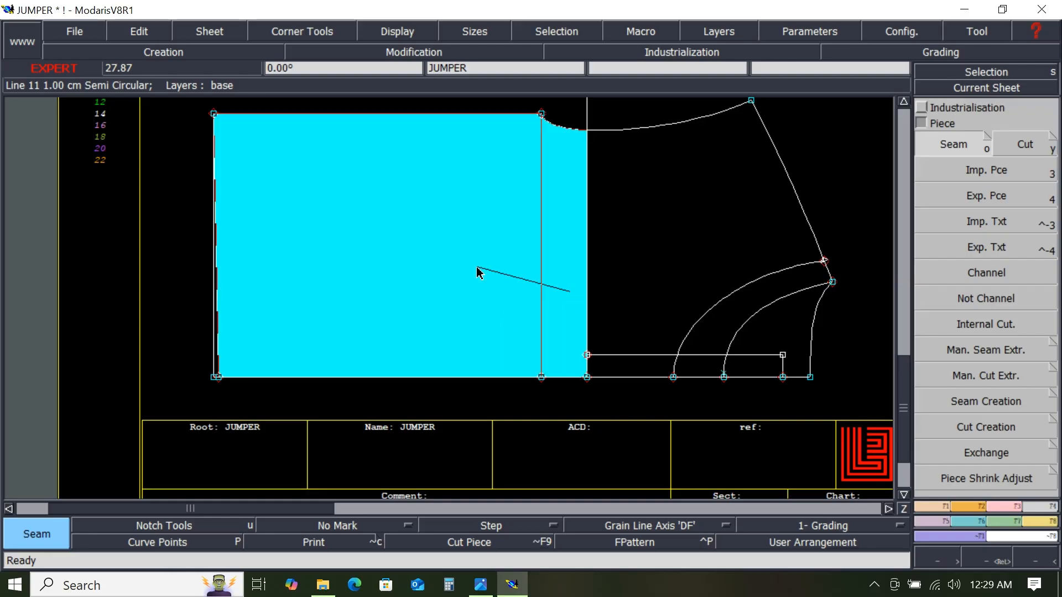
left_click(217, 322)
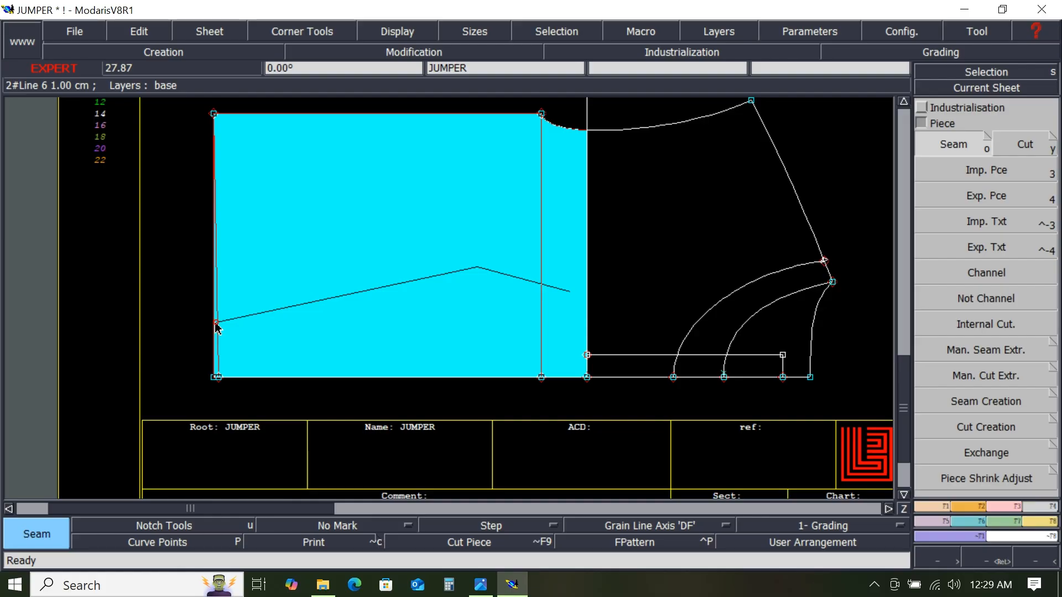
right_click(300, 265)
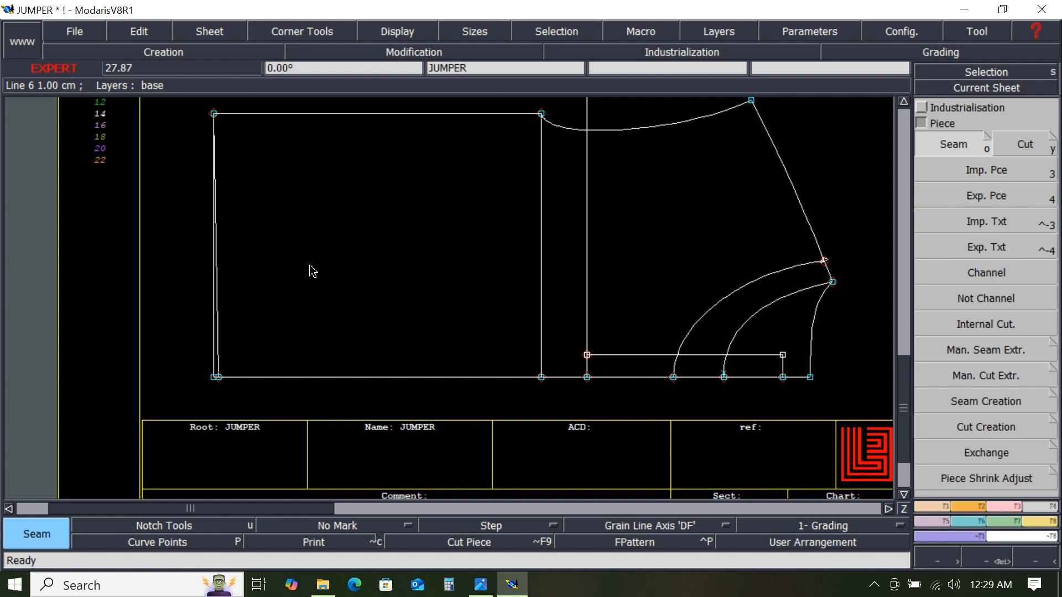
- Extract the seam piece of the large sloped area on the JUMPER2 sheet
key("j")
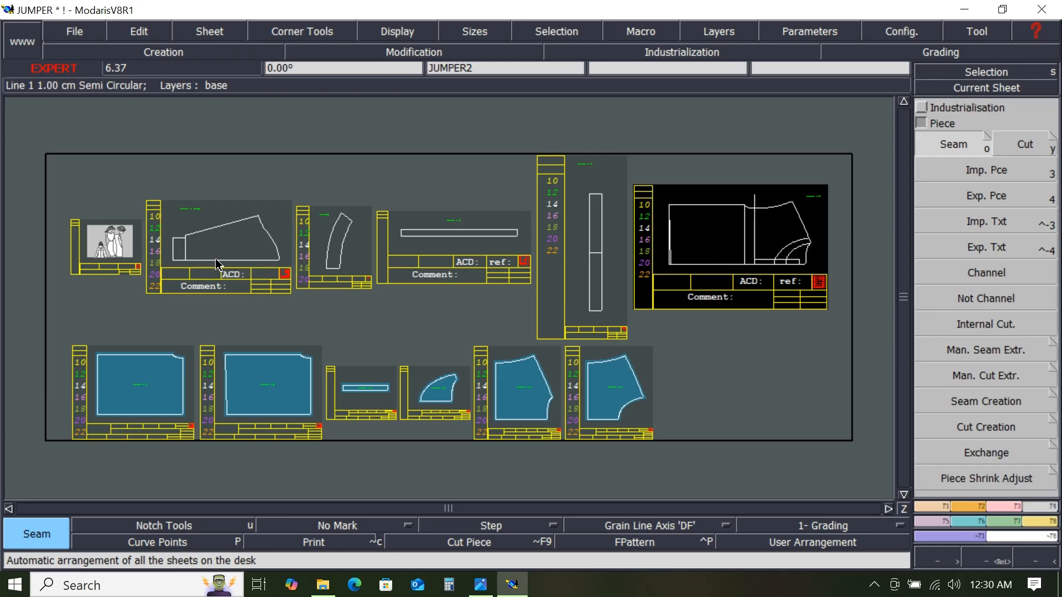
left_click(969, 86)
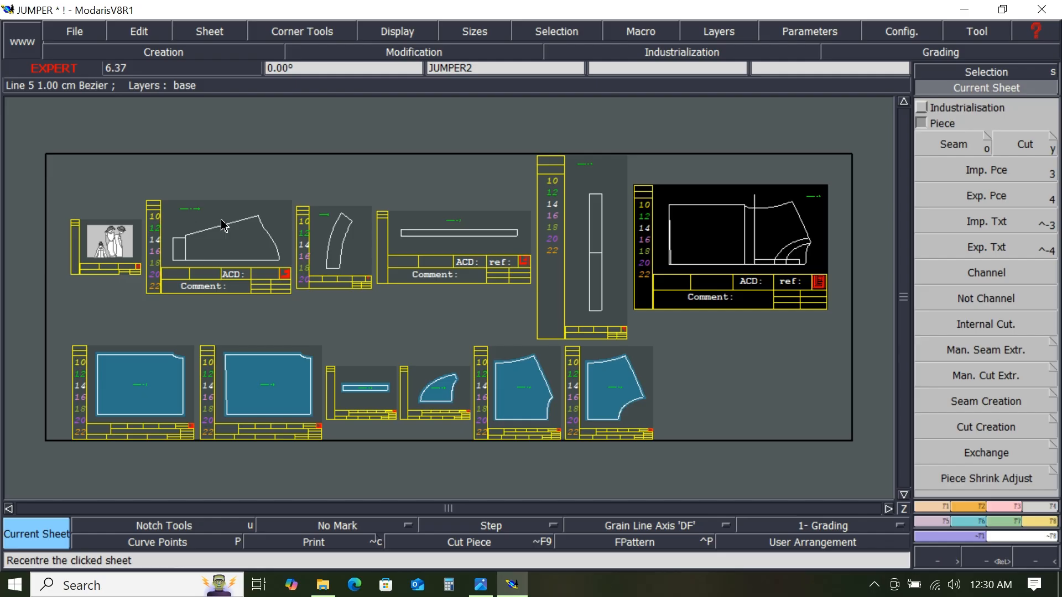
left_click(231, 250)
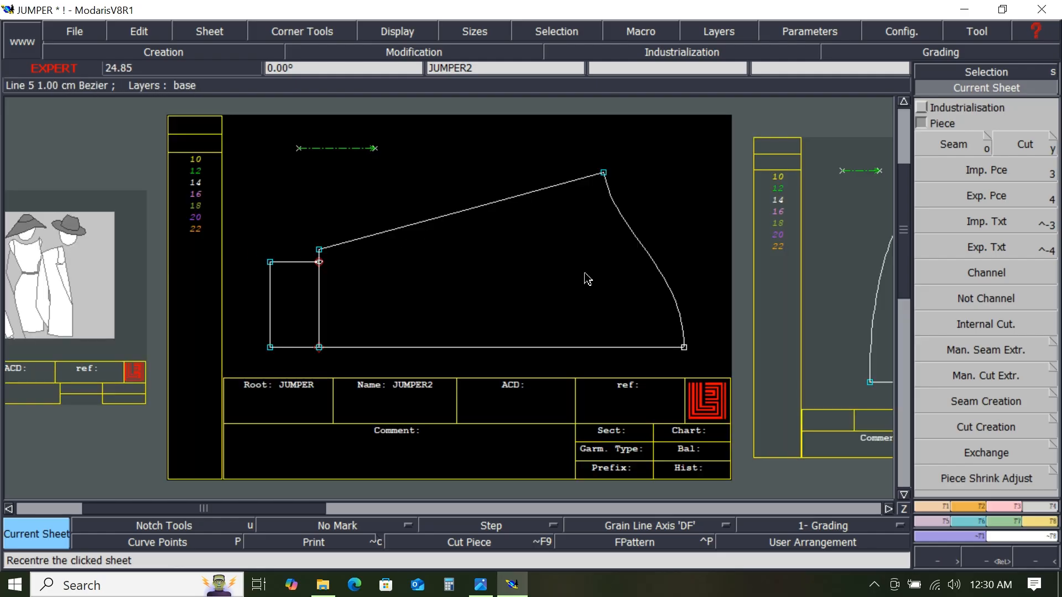
left_click(969, 147)
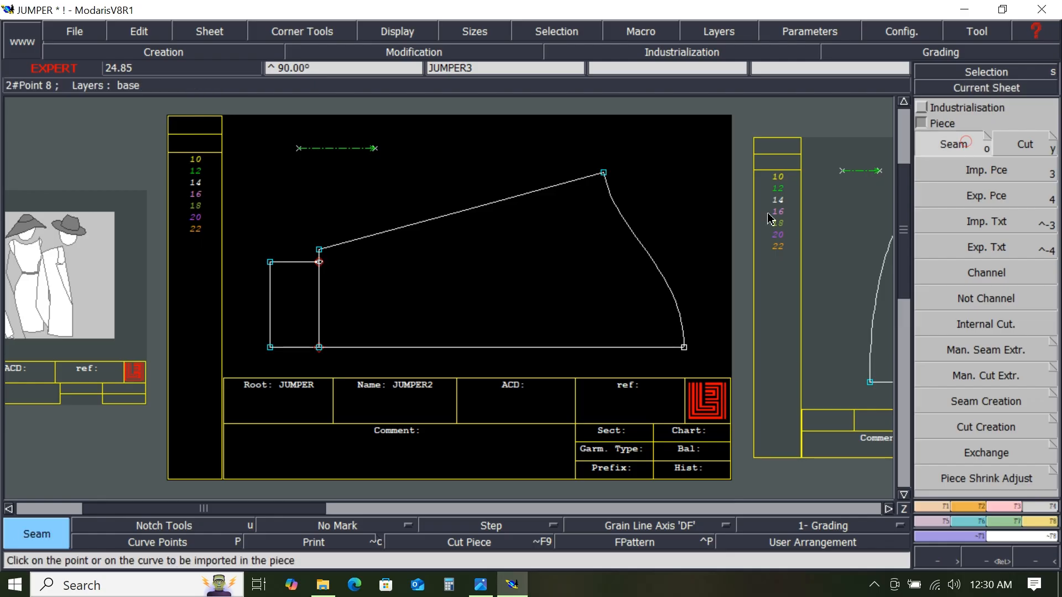
left_click(573, 306)
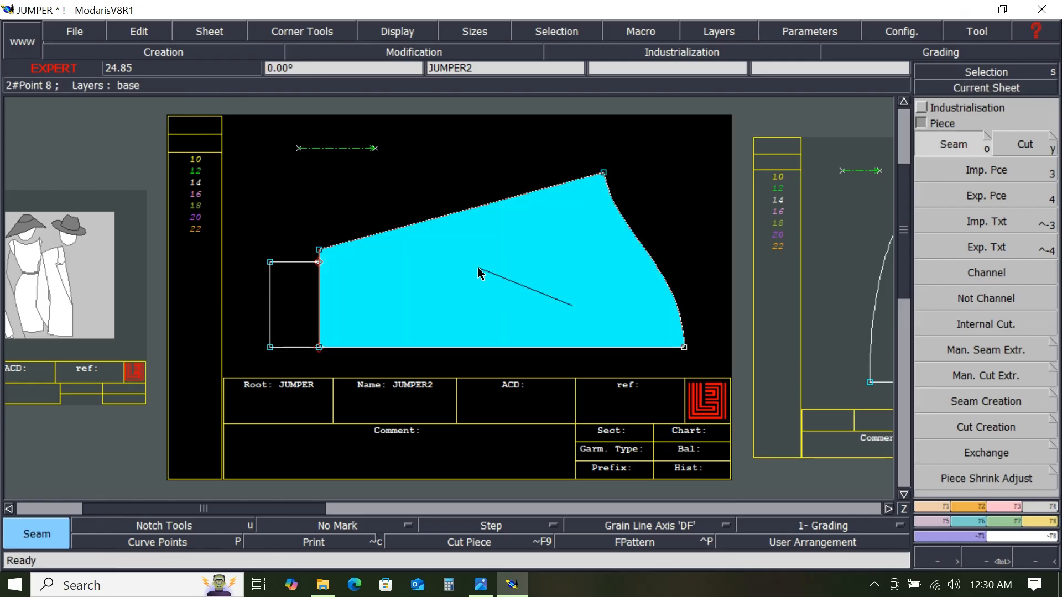
left_click(477, 265)
right_click(556, 238)
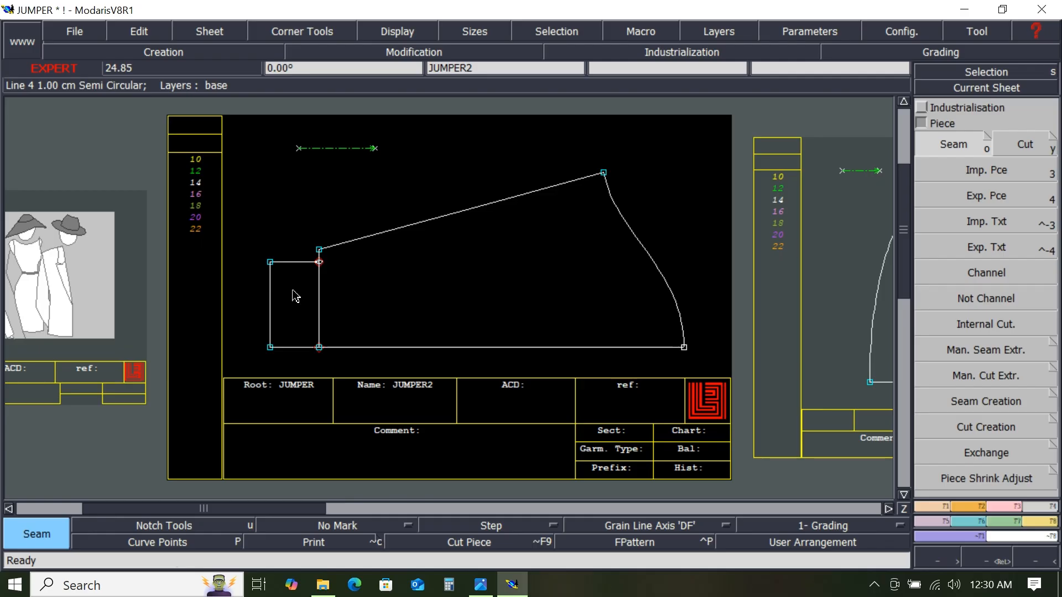
- Extract the seam piece of JUMPER2's small rectangle at its left end
left_click(298, 318)
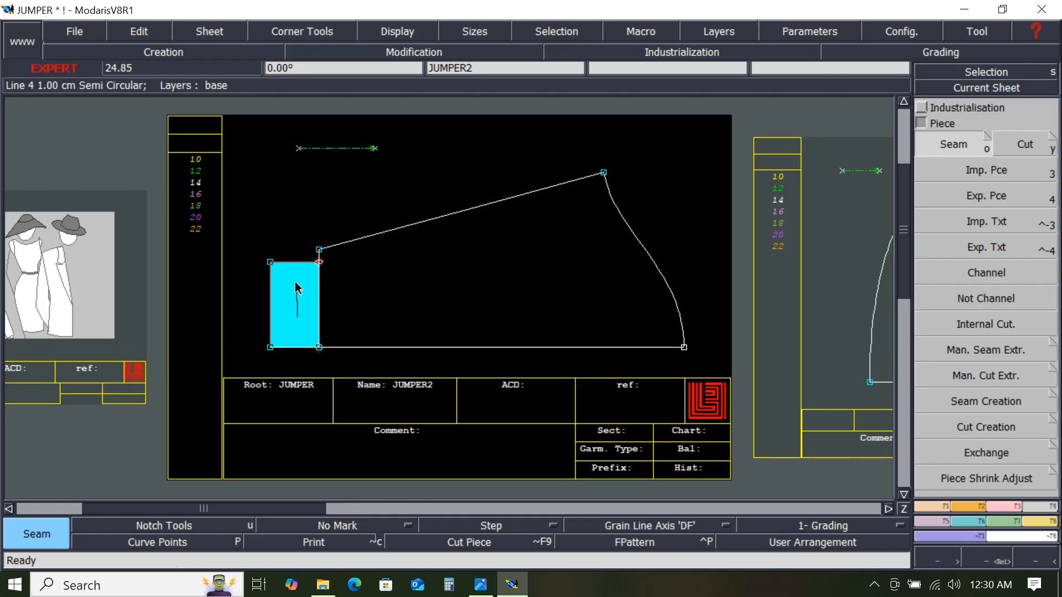
right_click(303, 291)
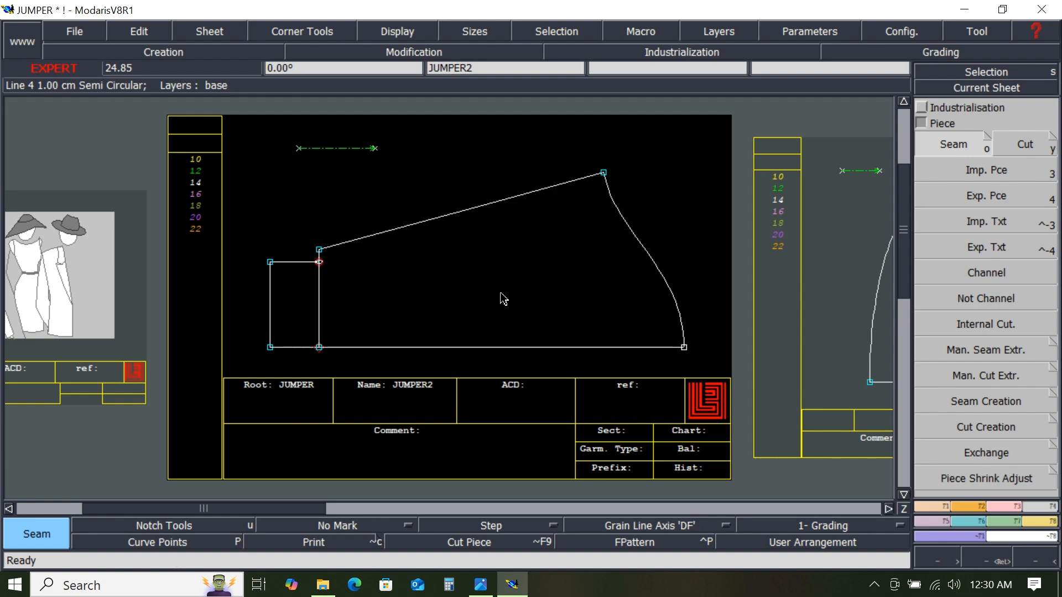
key("End")
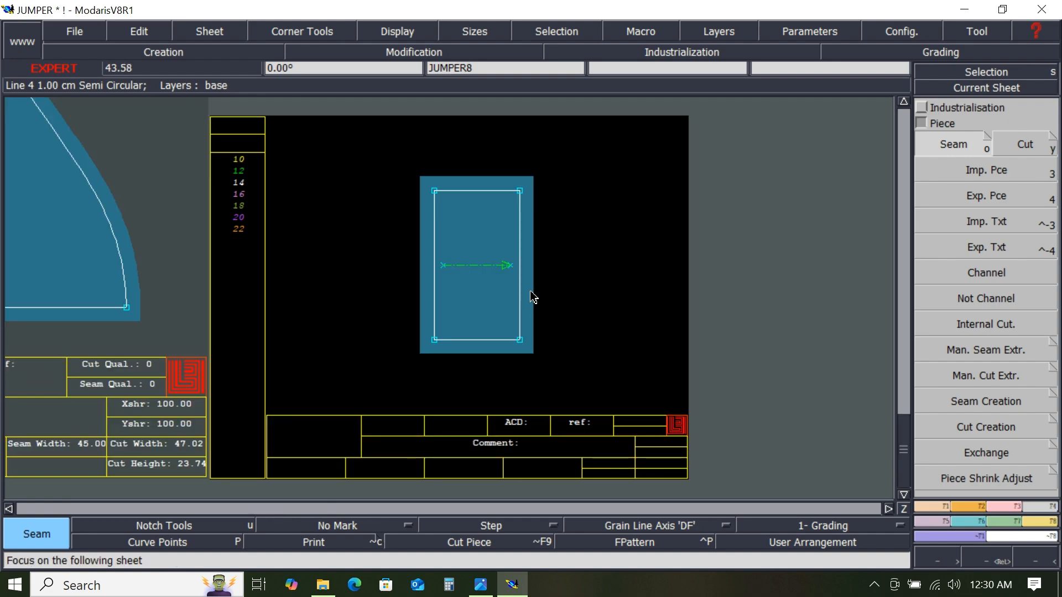
- Arrange all sheets and zoom in to inspect the extracted seam pieces
key("j")
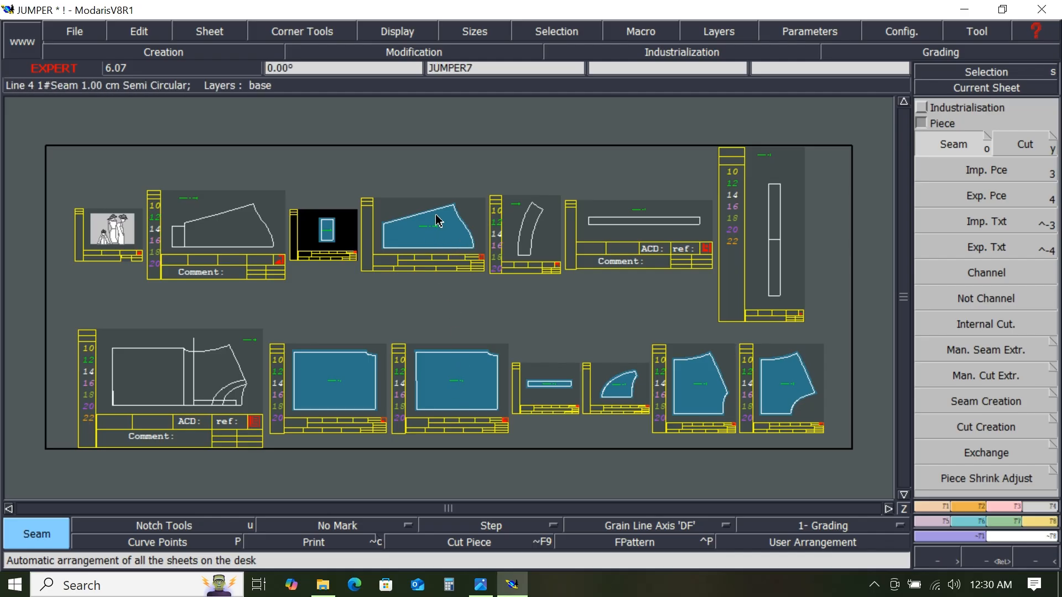
scroll(351, 395, "up", 1)
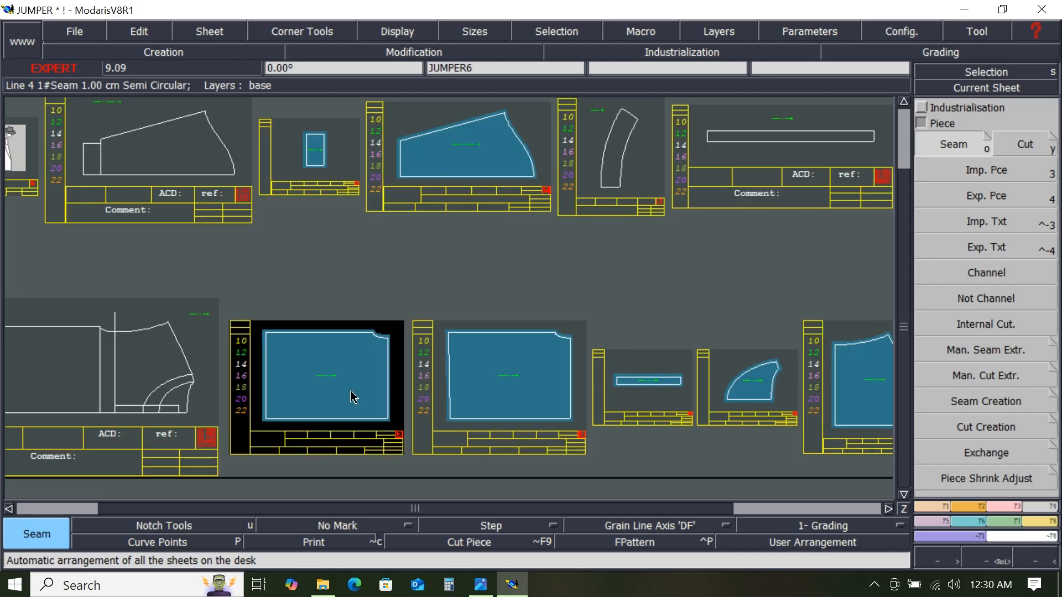
scroll(356, 384, "up", 1)
scroll(367, 362, "up", 1)
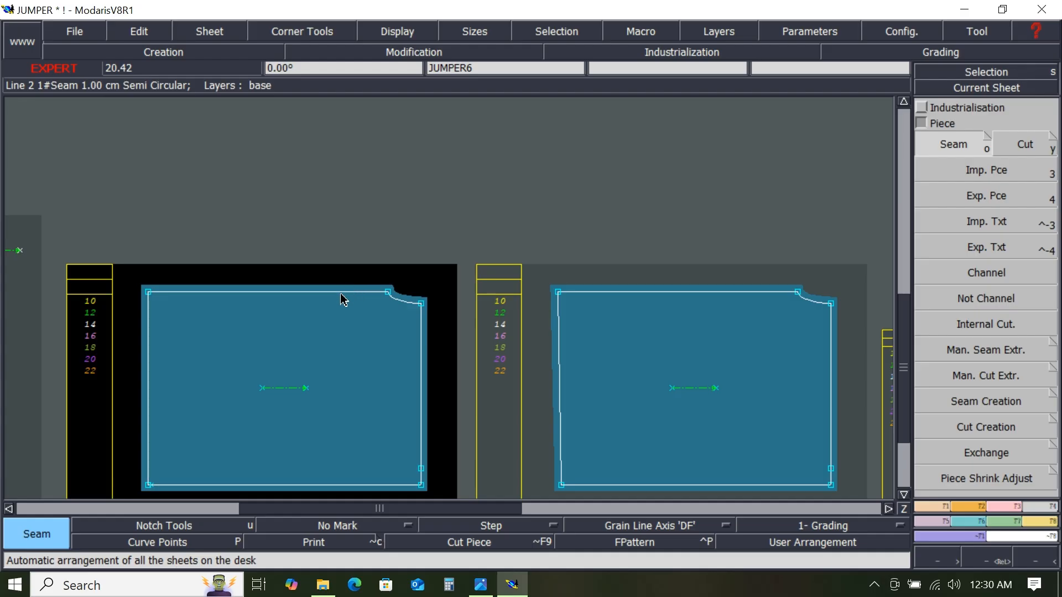
scroll(345, 297, "up", 1)
scroll(344, 396, "down", 2)
scroll(351, 396, "up", 1)
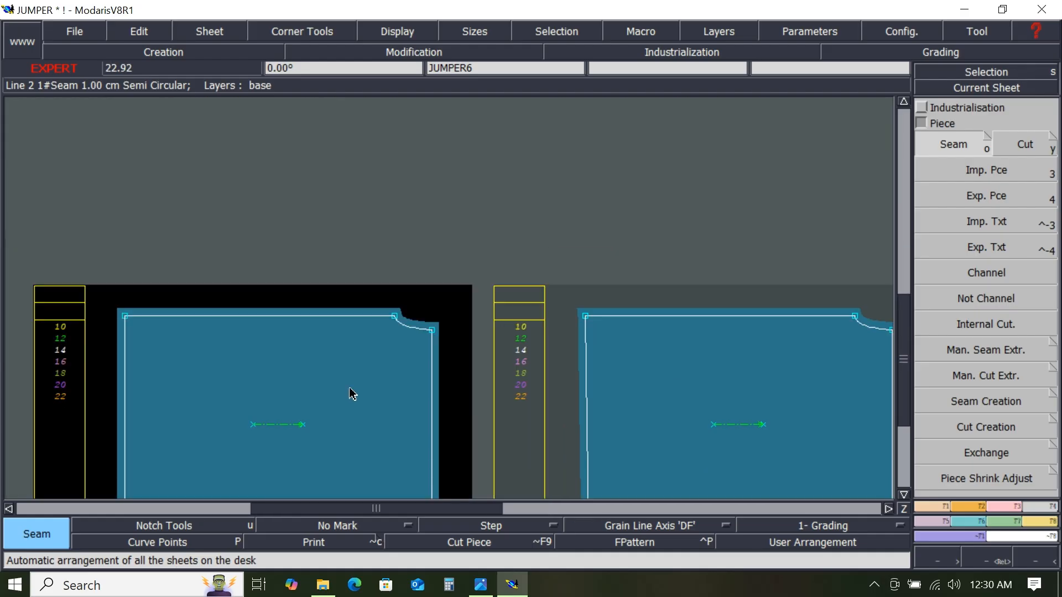
scroll(351, 396, "down", 4)
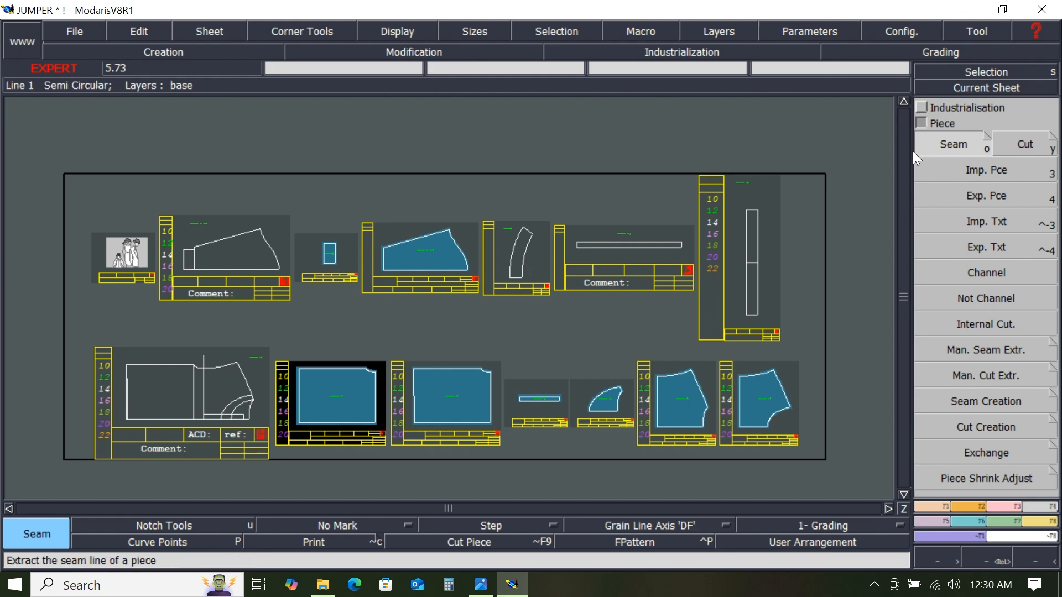
- Extract the seam piece of the long narrow horizontal rectangle
scroll(515, 271, "up", 2)
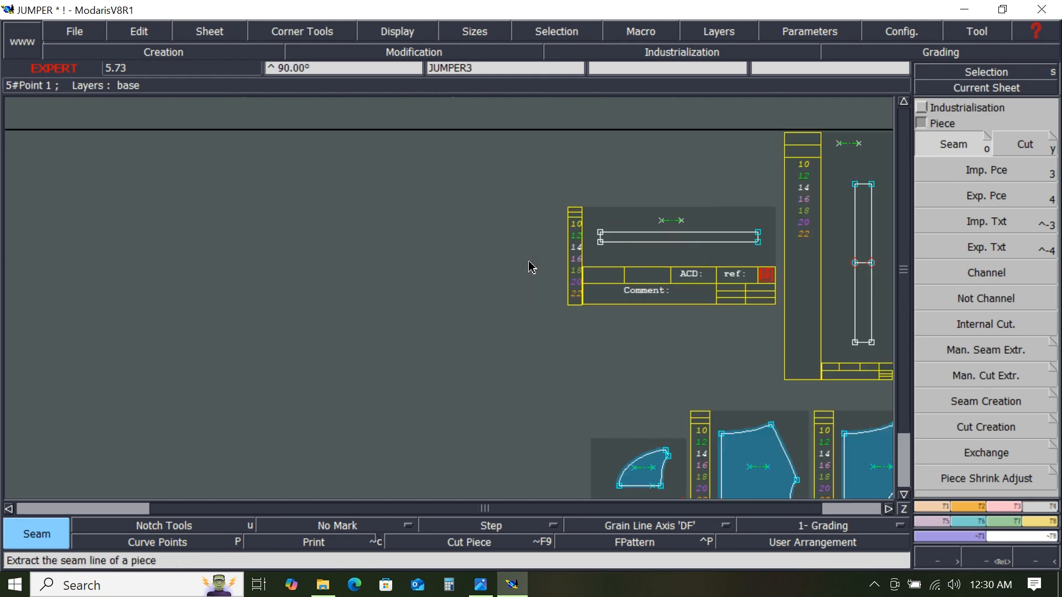
left_click(512, 280)
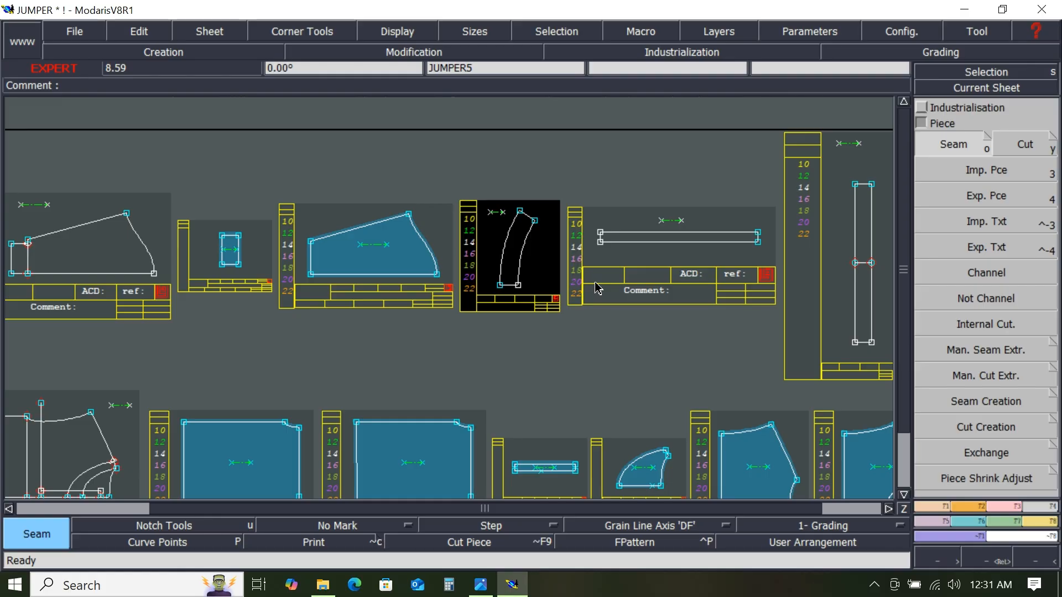
left_click(683, 244)
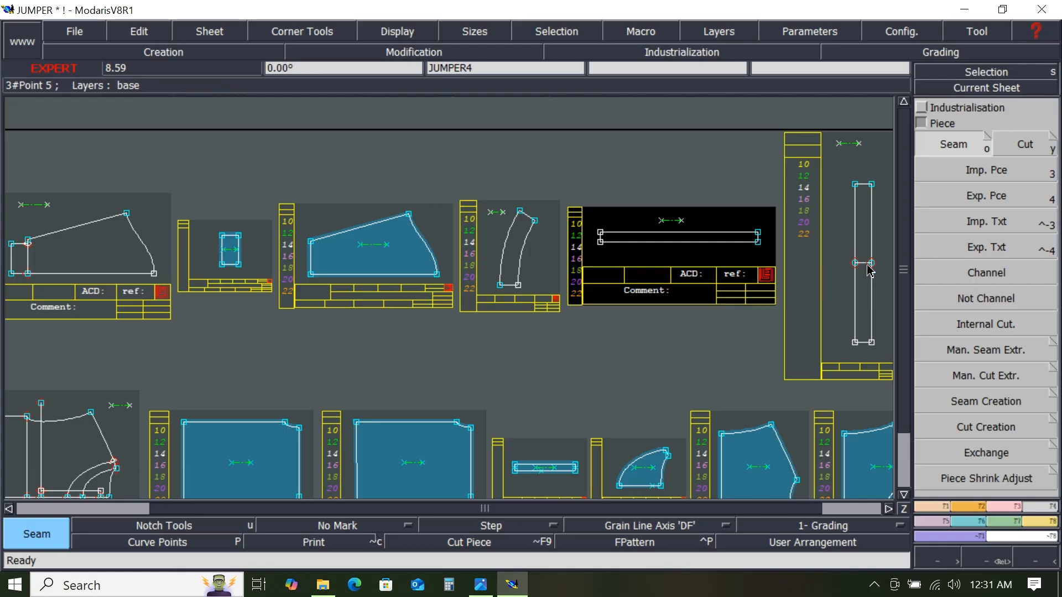
- Extract the seam piece of the tall narrow rectangle by picking its bounding lines
left_click_drag(841, 253, 882, 277)
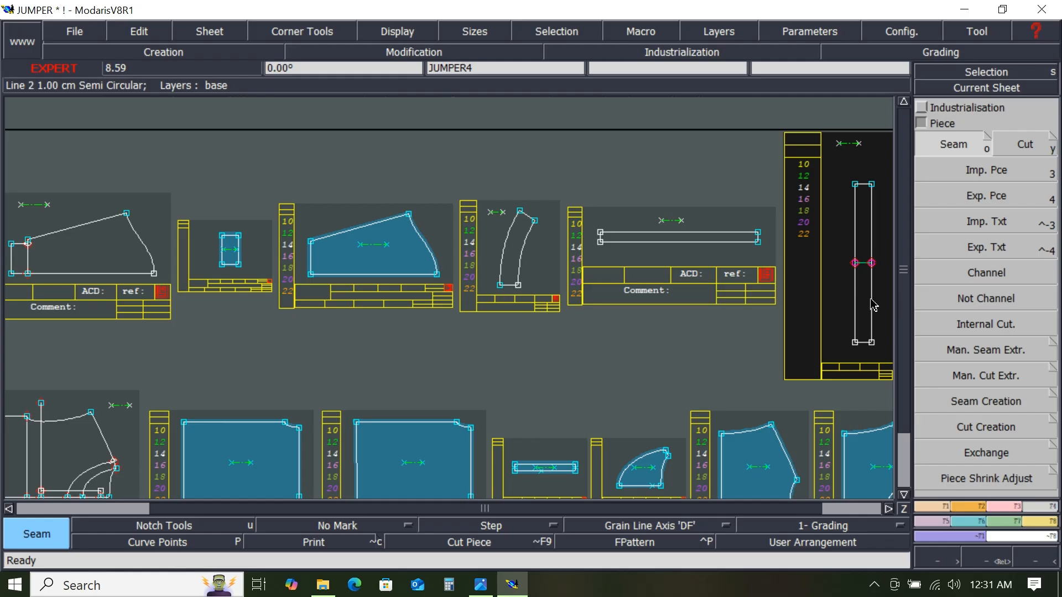
left_click_drag(867, 294, 867, 227)
right_click(866, 227)
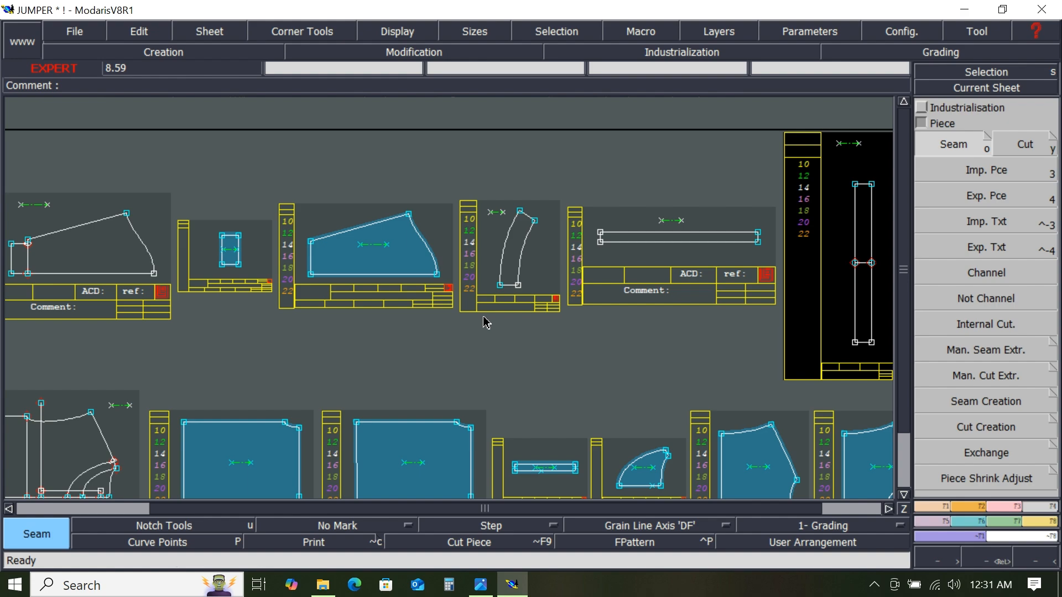
- Mirror the small rectangle seam piece about its bottom edge with Sym 2Pts
key("j")
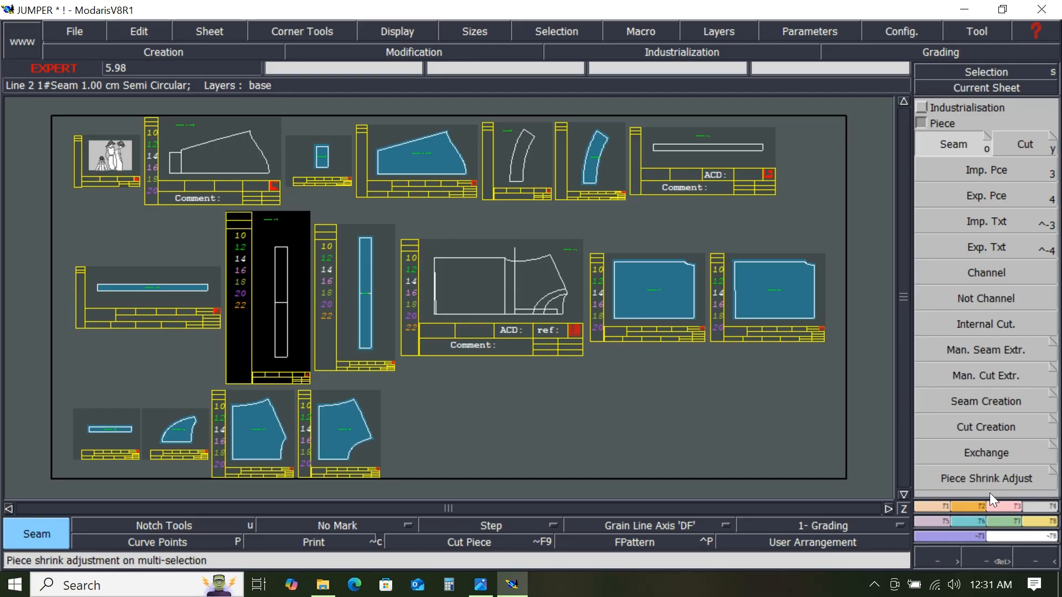
left_click(934, 521)
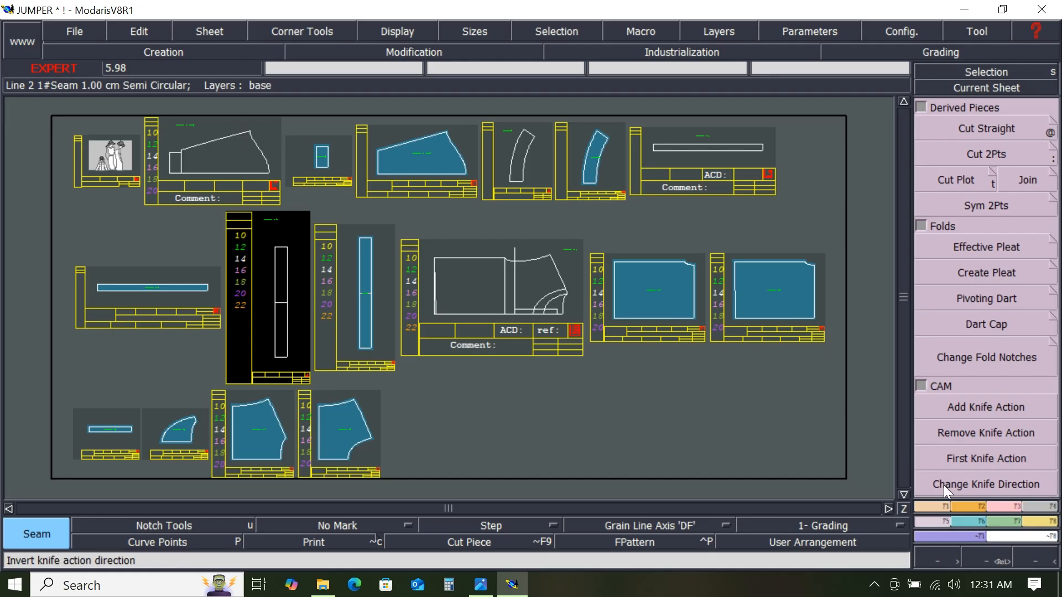
left_click(991, 205)
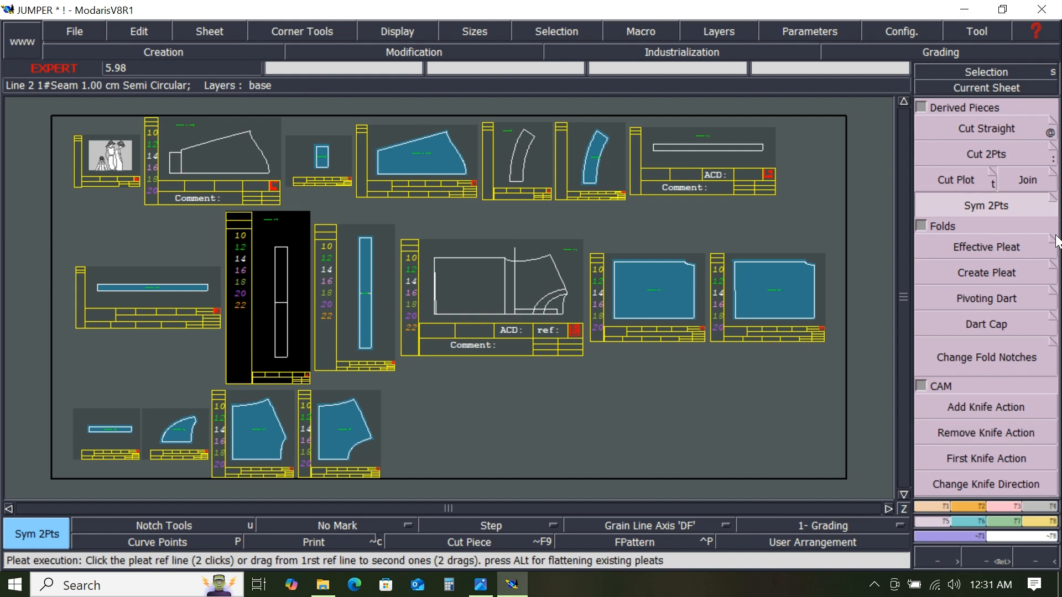
left_click(1008, 87)
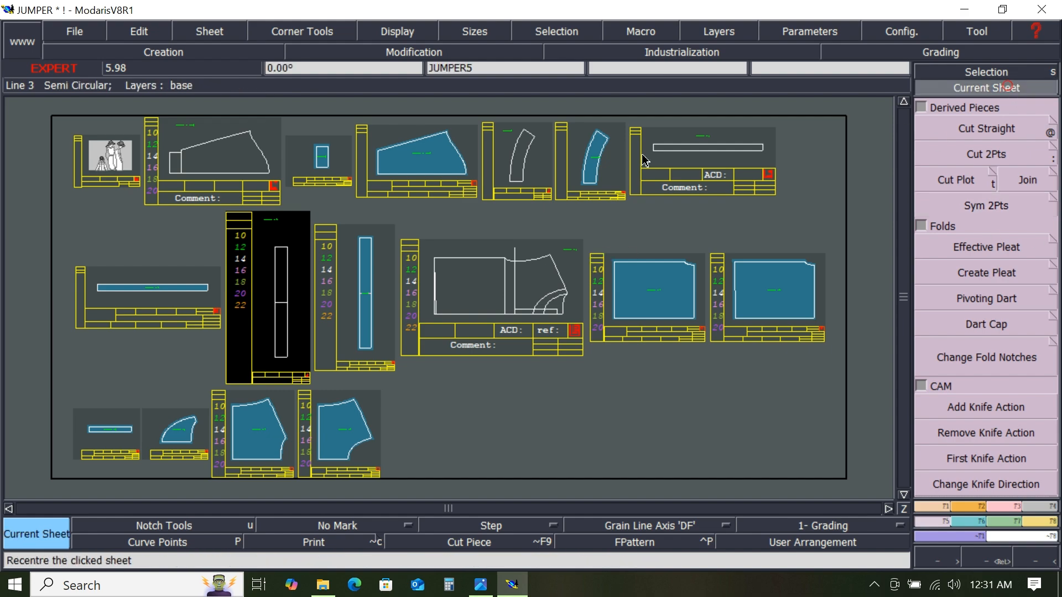
left_click(336, 165)
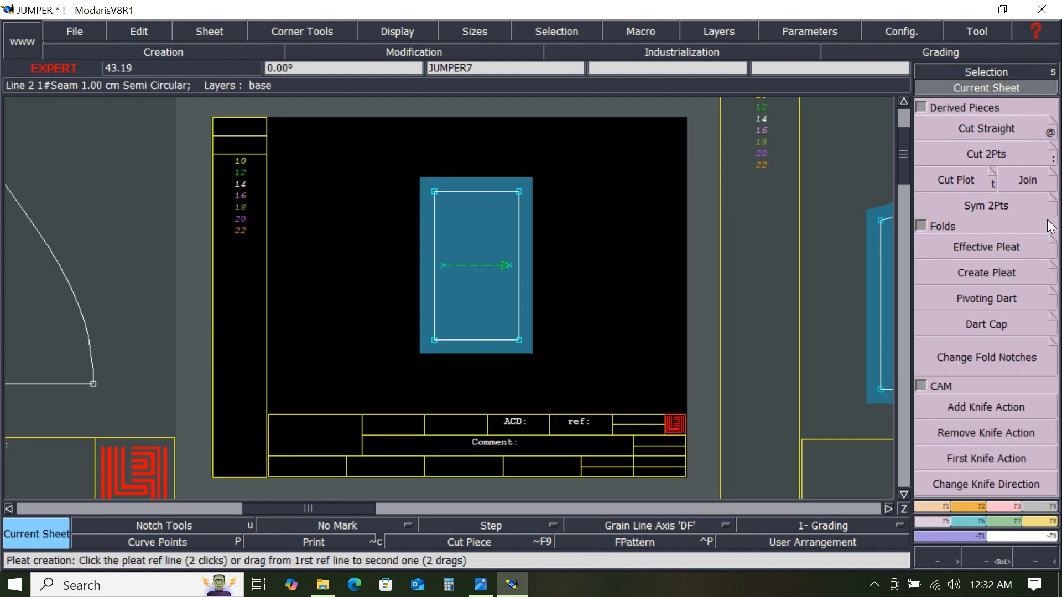
left_click(993, 207)
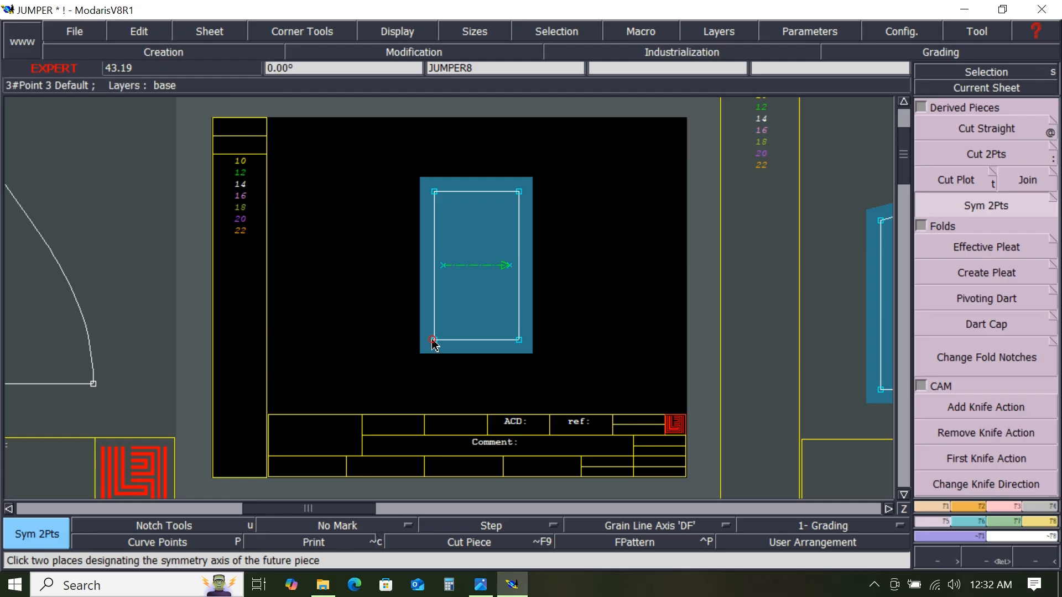
left_click(519, 339)
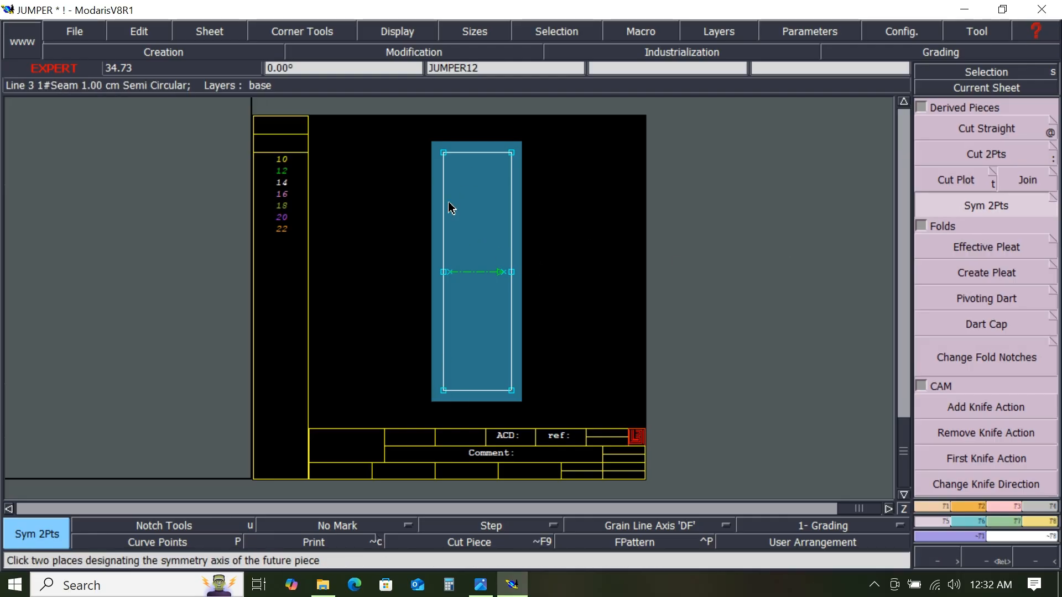
- Mirror the tall rectangle seam piece about its left edge with Sym 2Pts and add the comment CUFF 1X2
left_click(446, 159)
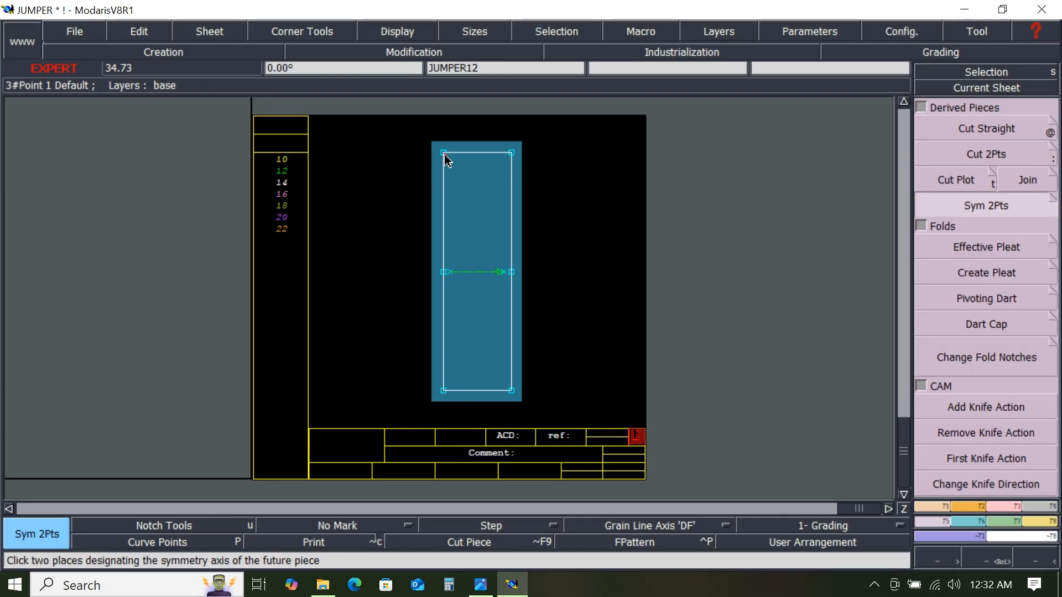
left_click(445, 391)
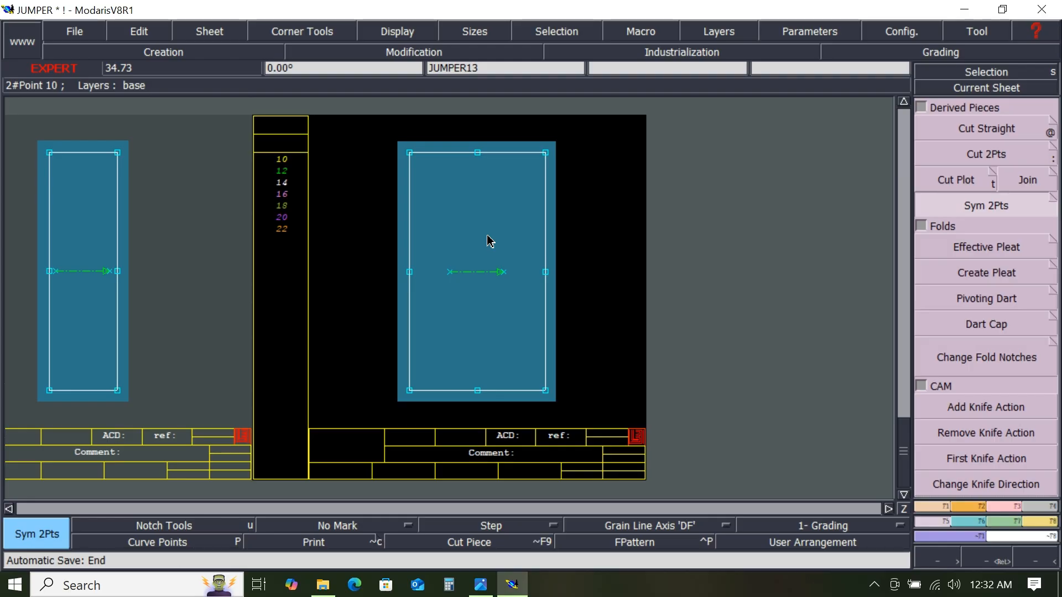
key("e")
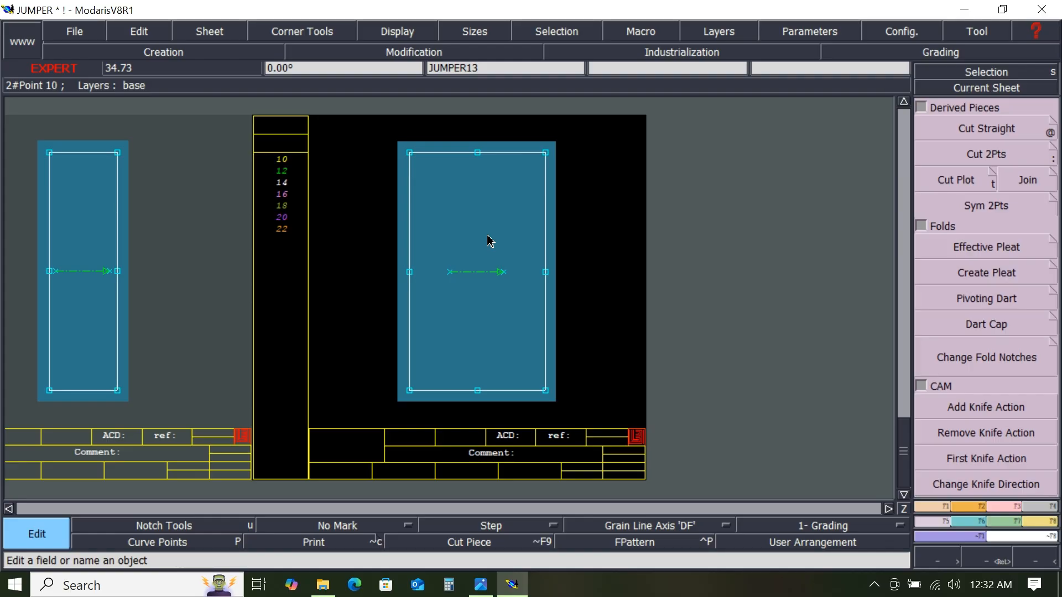
left_click(510, 452)
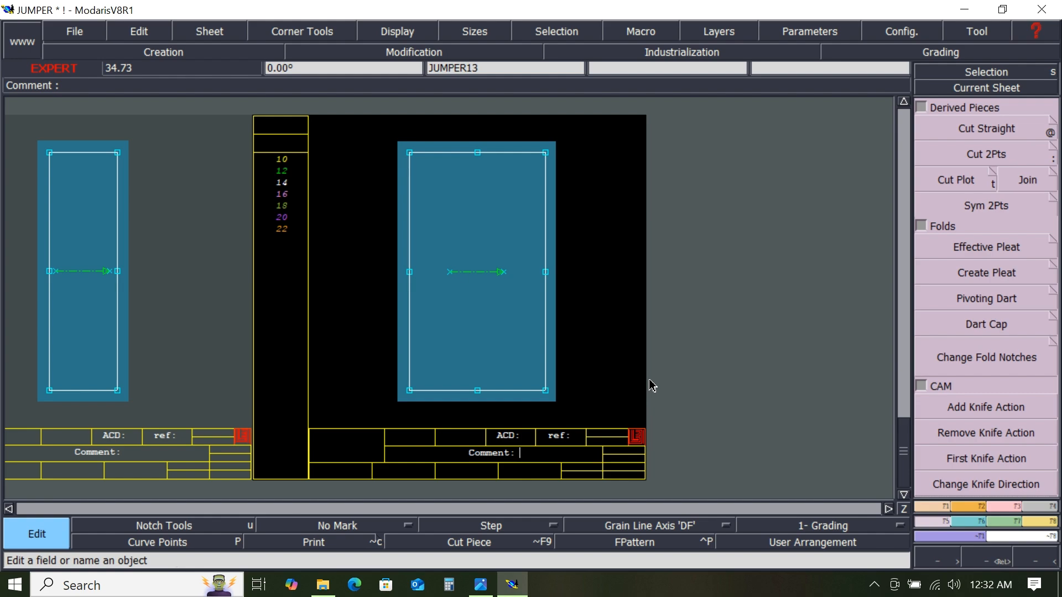
type("CUFF")
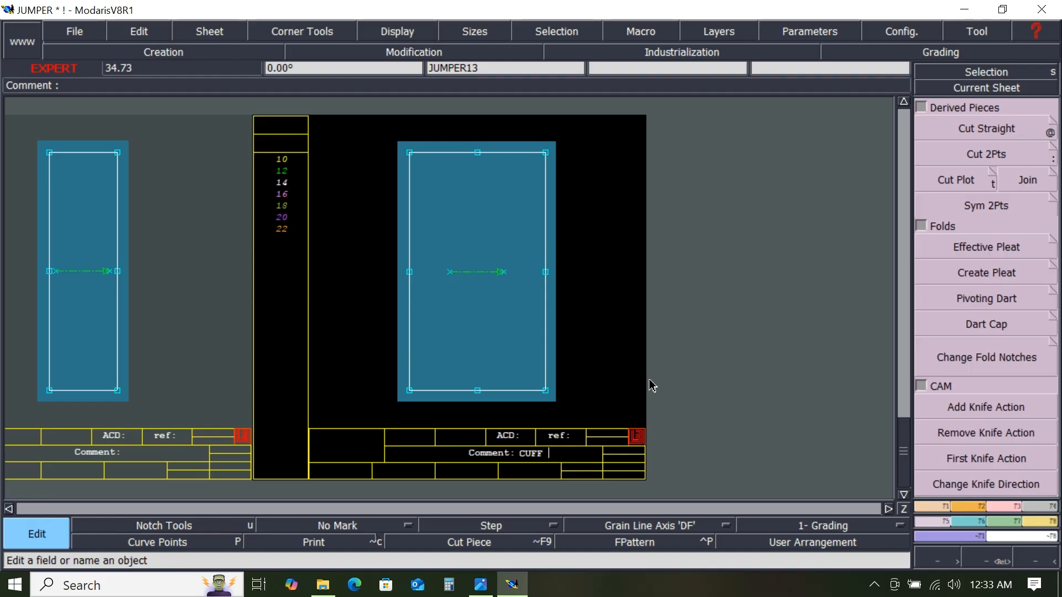
type("1X2")
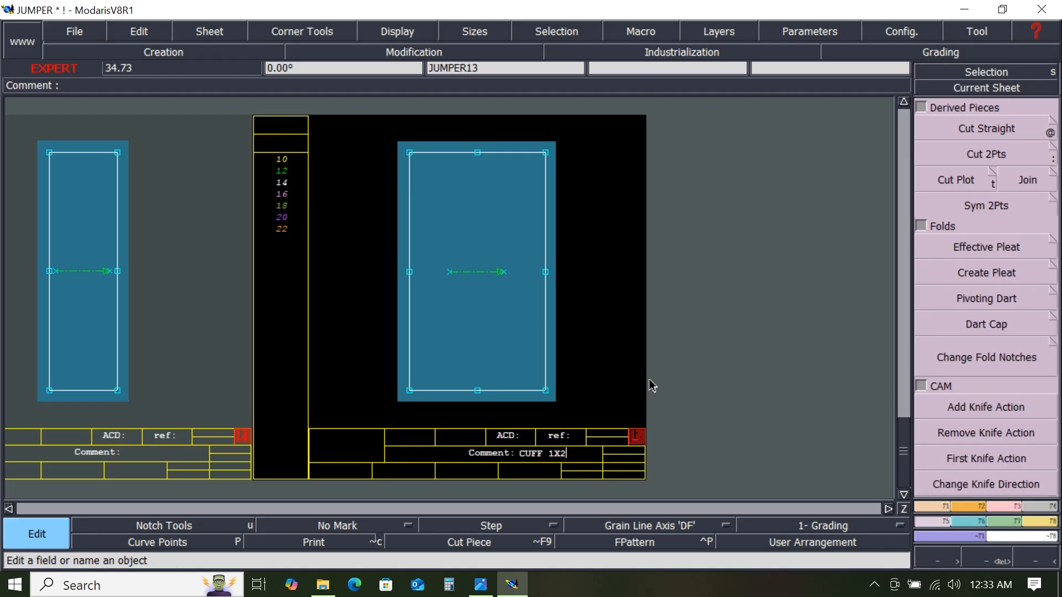
key("Return")
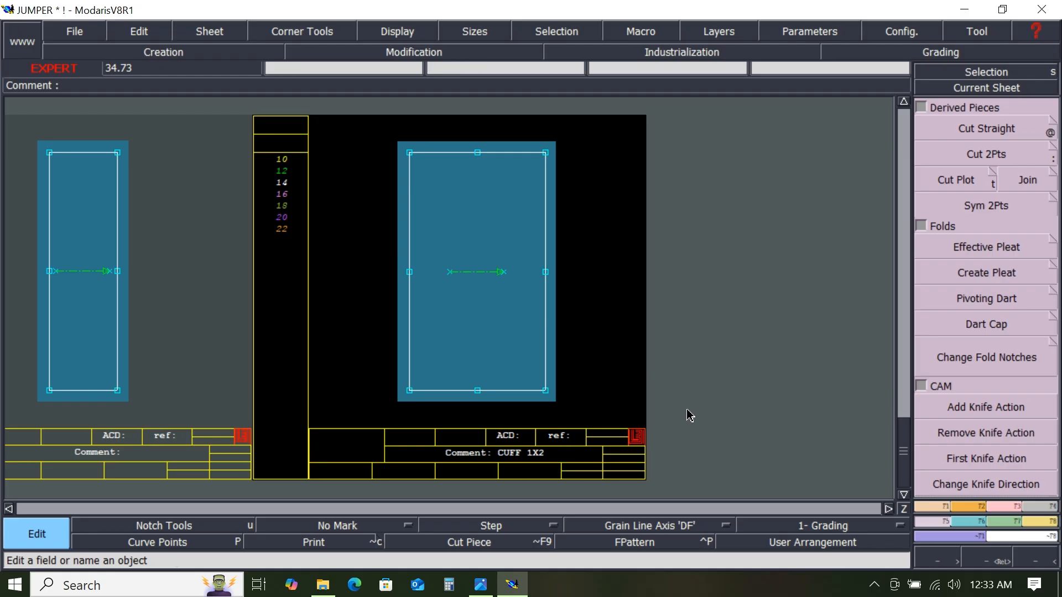
- Add the comment SLEEVE 1X2 to the sleeve piece on the next sheet
key("Page_Down")
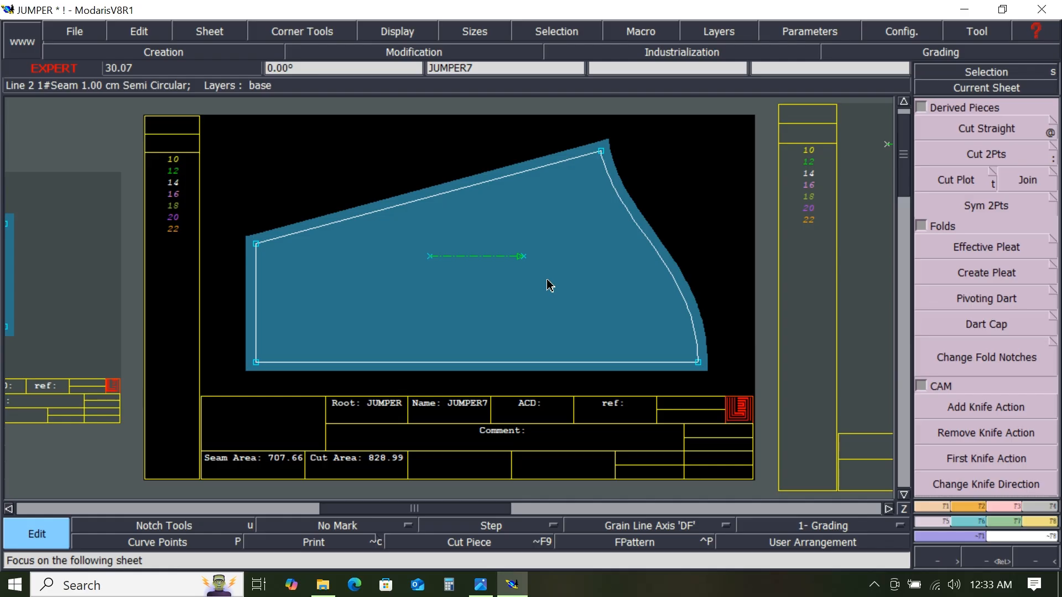
left_click(532, 431)
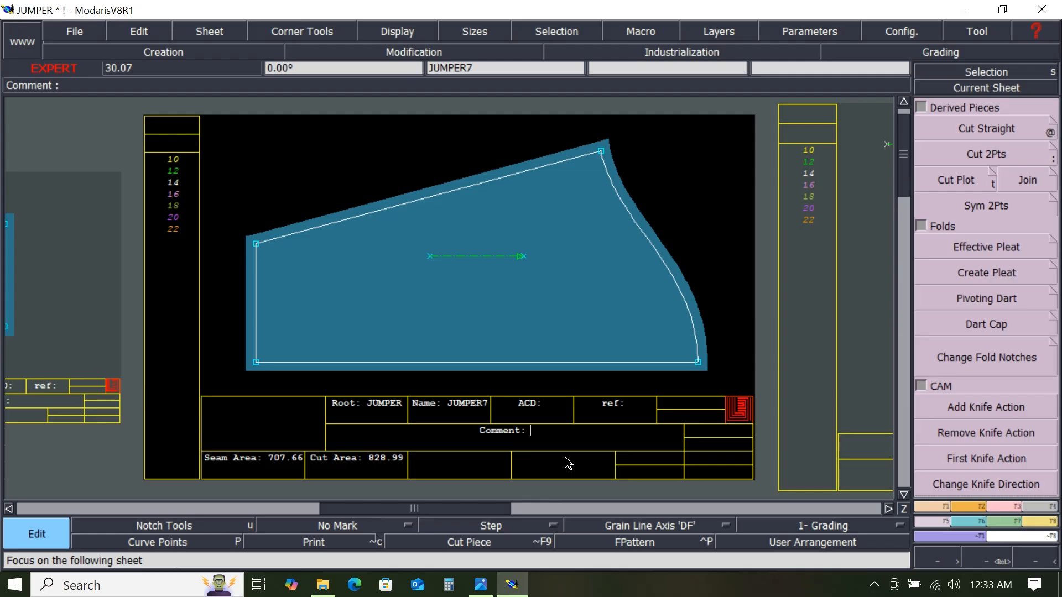
type("SLEEVE 1X2")
key("Return")
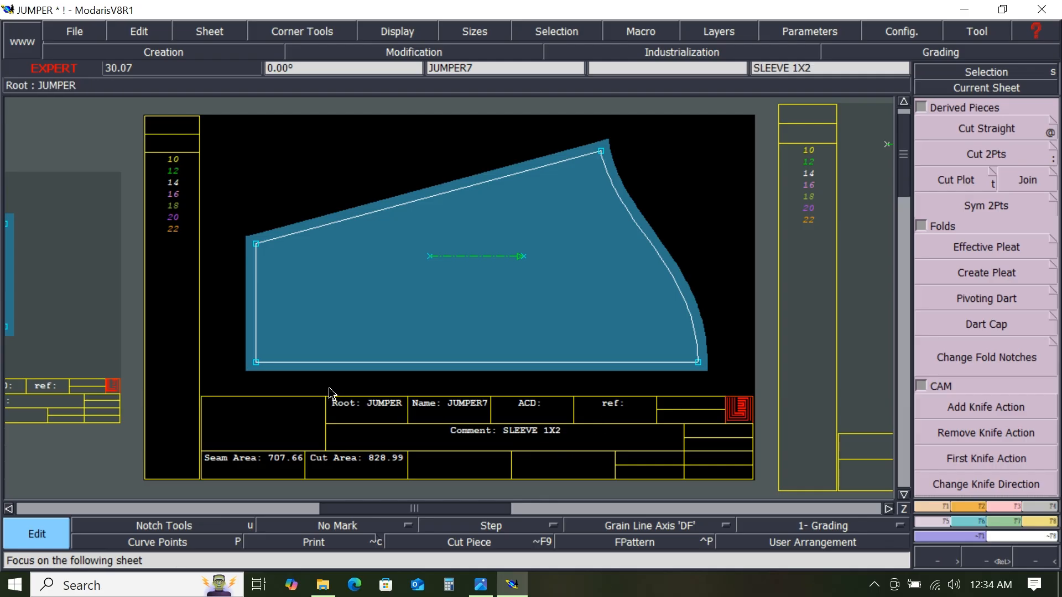
- Mirror the sleeve seam piece about its bottom edge with Sym 2Pts
left_click(1001, 272)
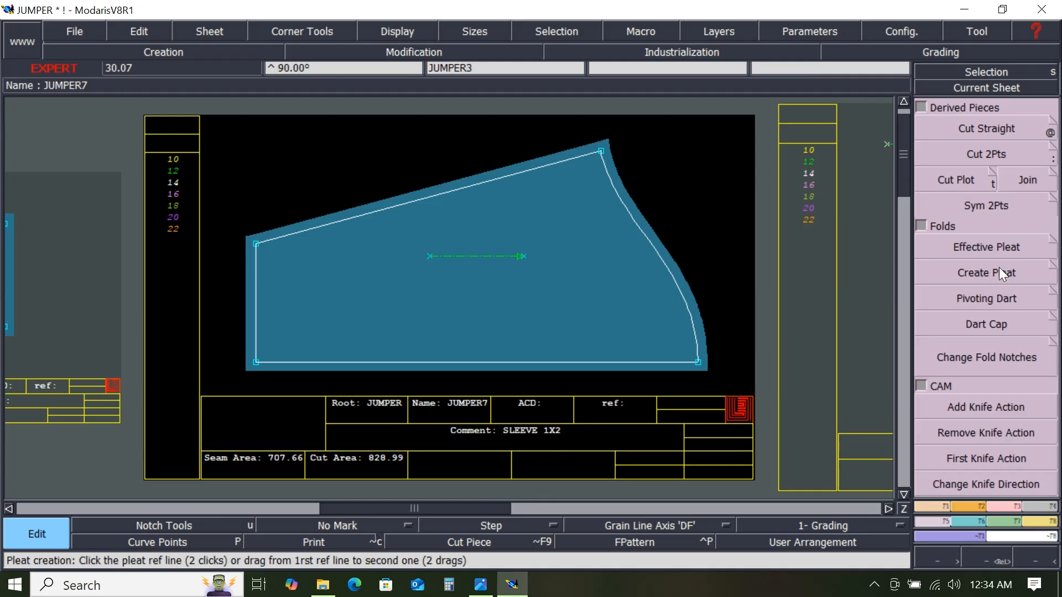
left_click(986, 206)
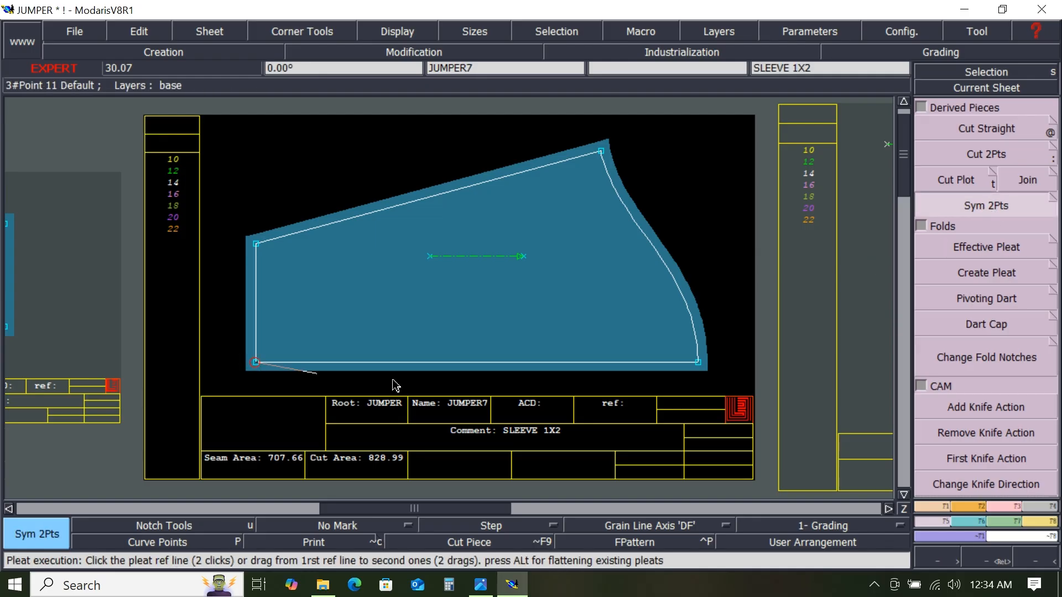
left_click(700, 364)
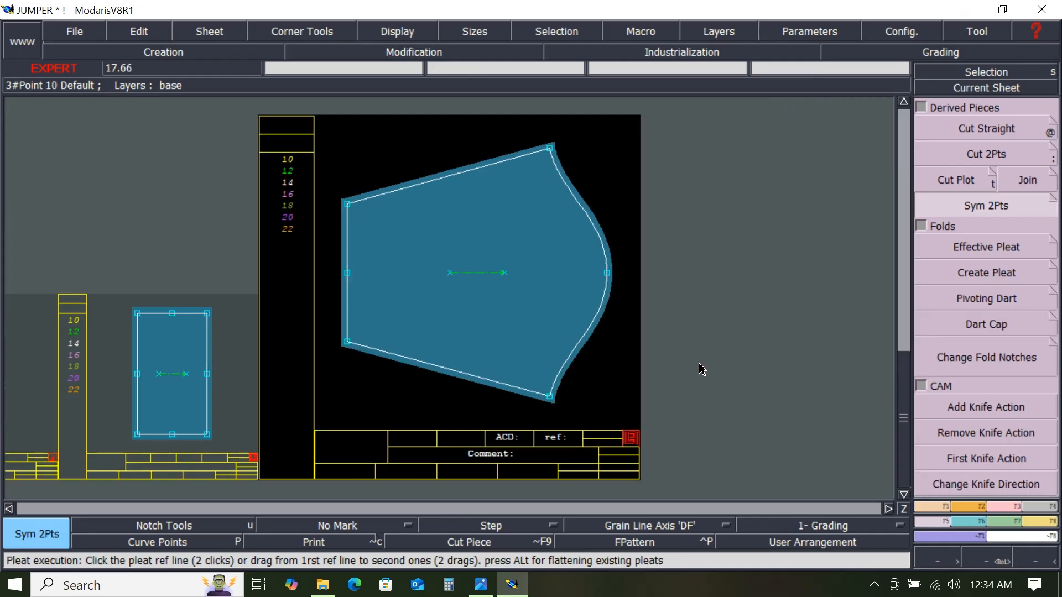
- Add the comment SLEEEVE 1X2 to the mirrored sleeve piece
left_click(519, 455)
left_click(555, 458)
key("Escape")
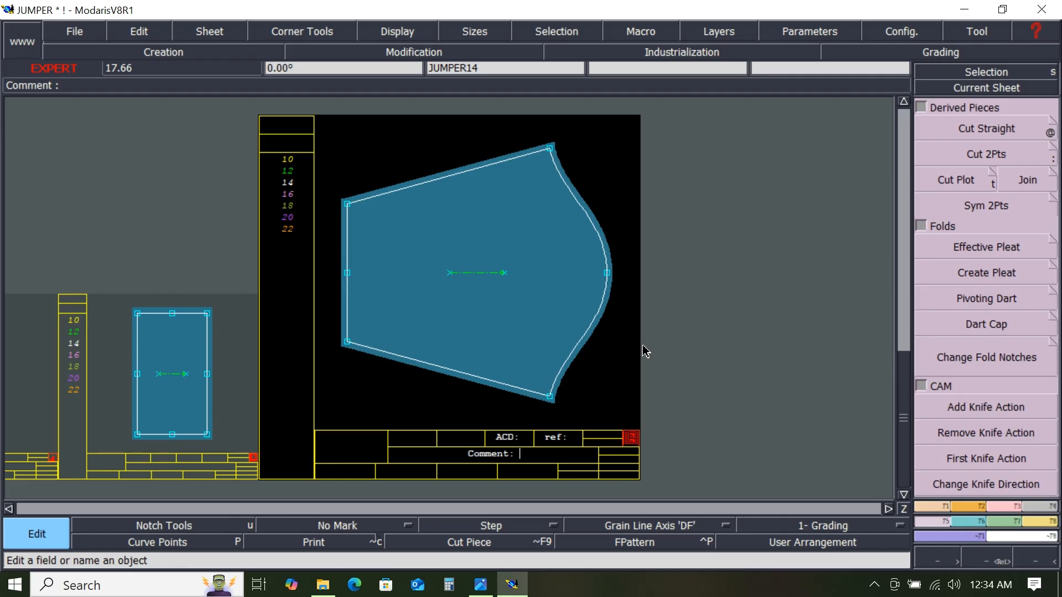
type("SLEEEVE 1X2")
key("Return")
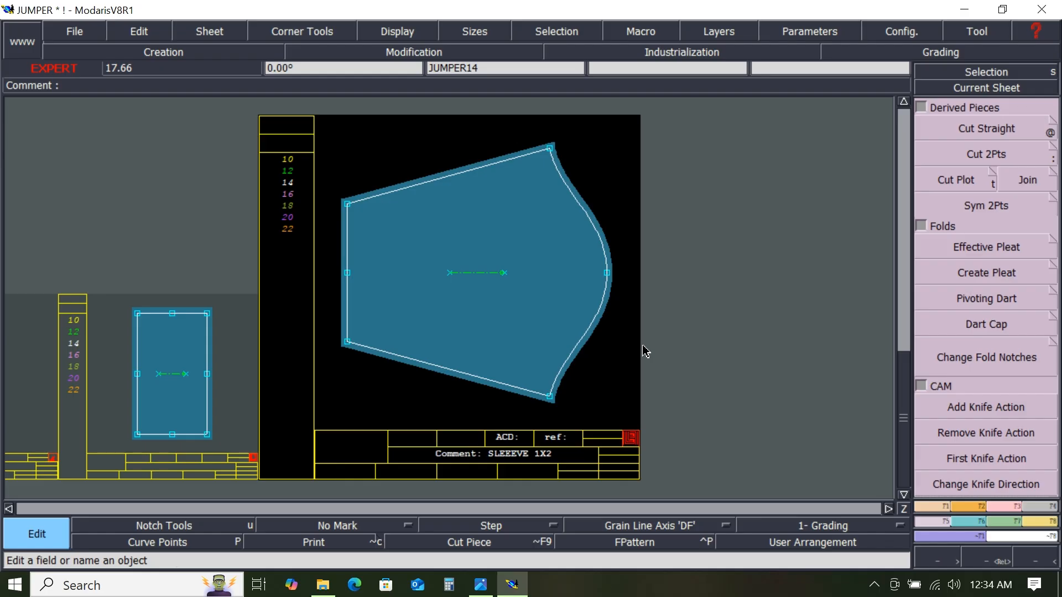
- Mirror the curved collar seam piece about its bottom edge with Sym 2Pts
key("Page_Down")
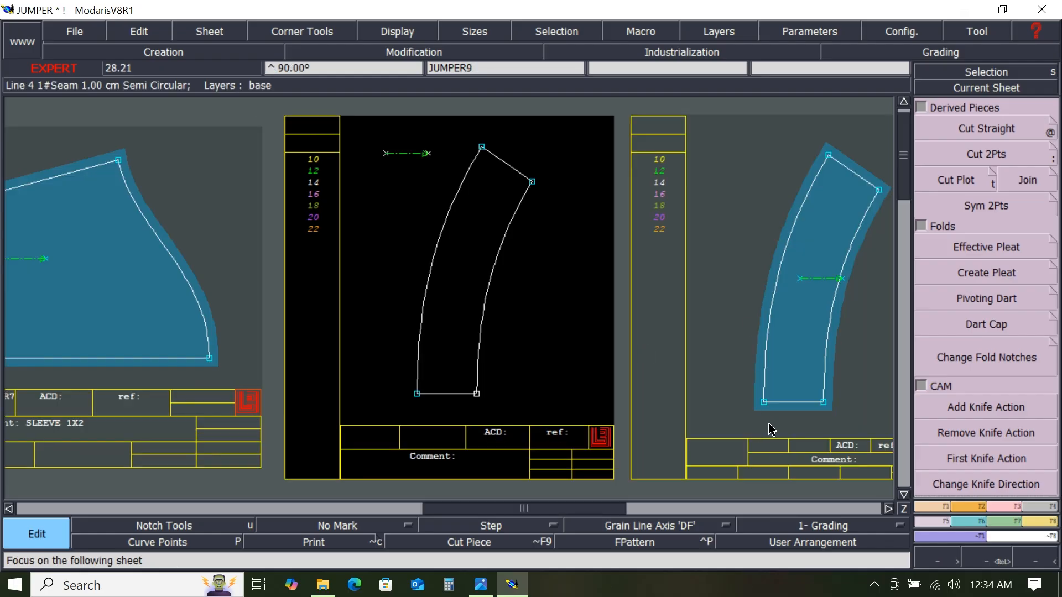
left_click(961, 210)
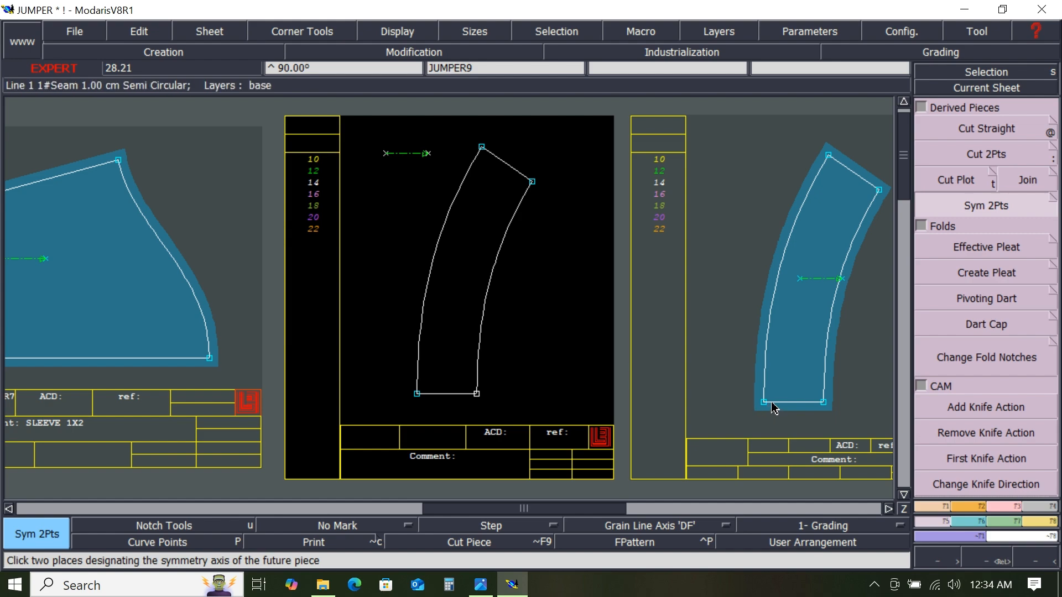
left_click(823, 403)
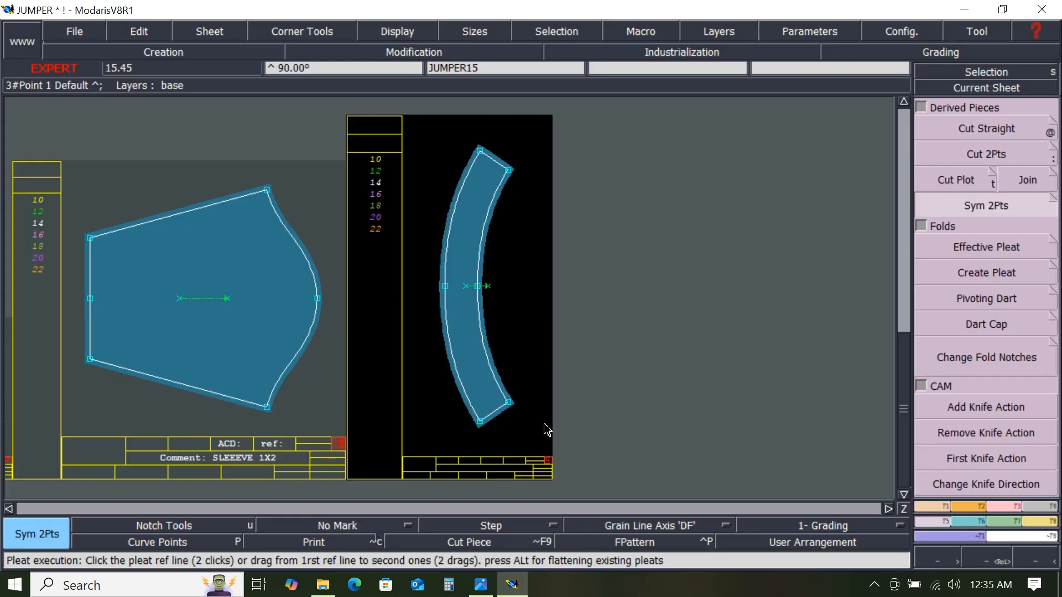
- Add the comment COLLER 1X2 to the mirrored collar piece
scroll(521, 463, "up", 1)
scroll(523, 463, "up", 1)
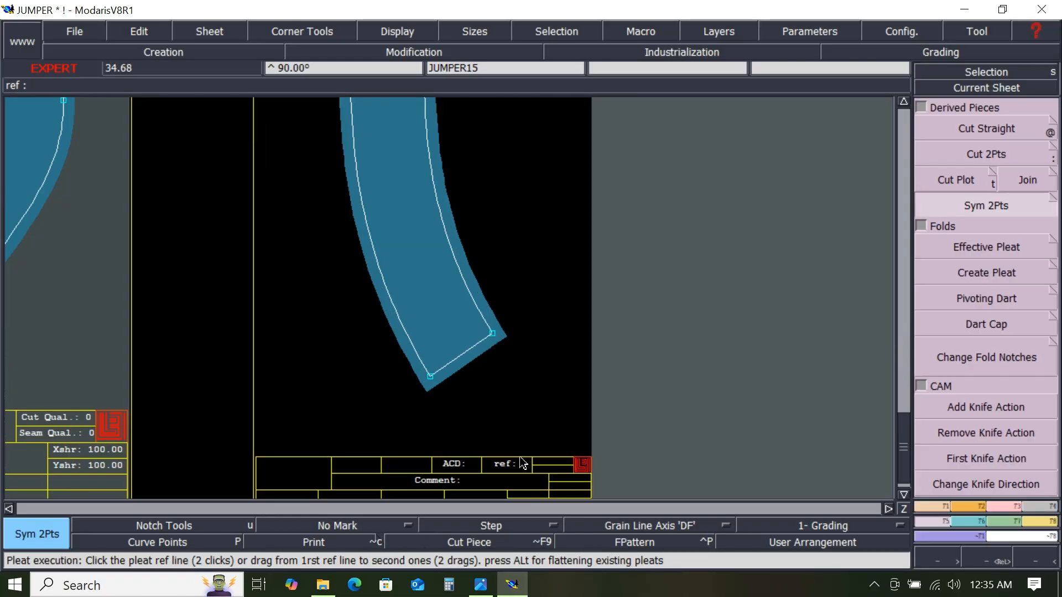
left_click(492, 482)
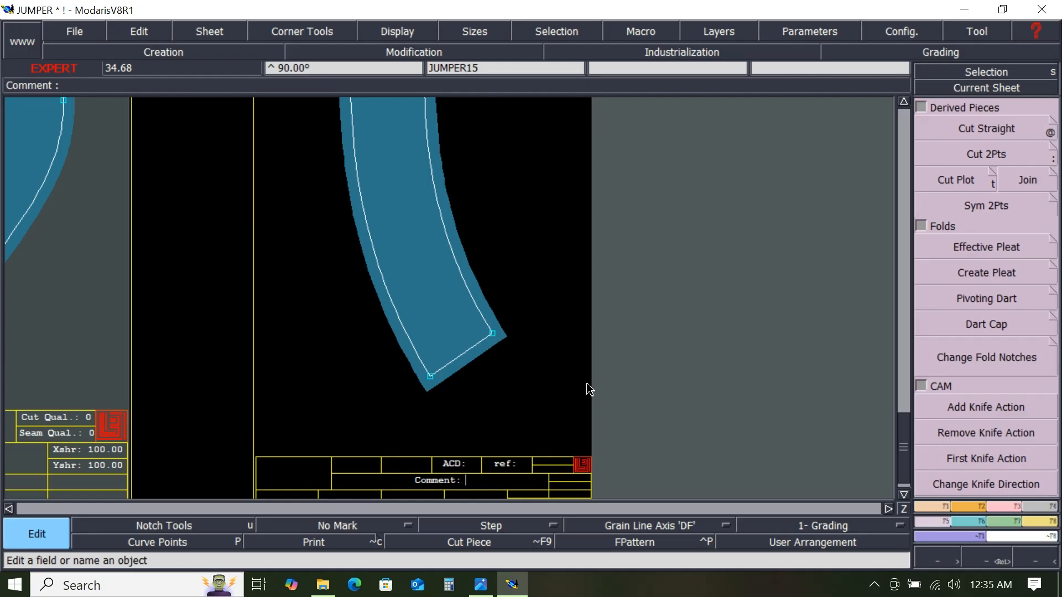
type("COLLER")
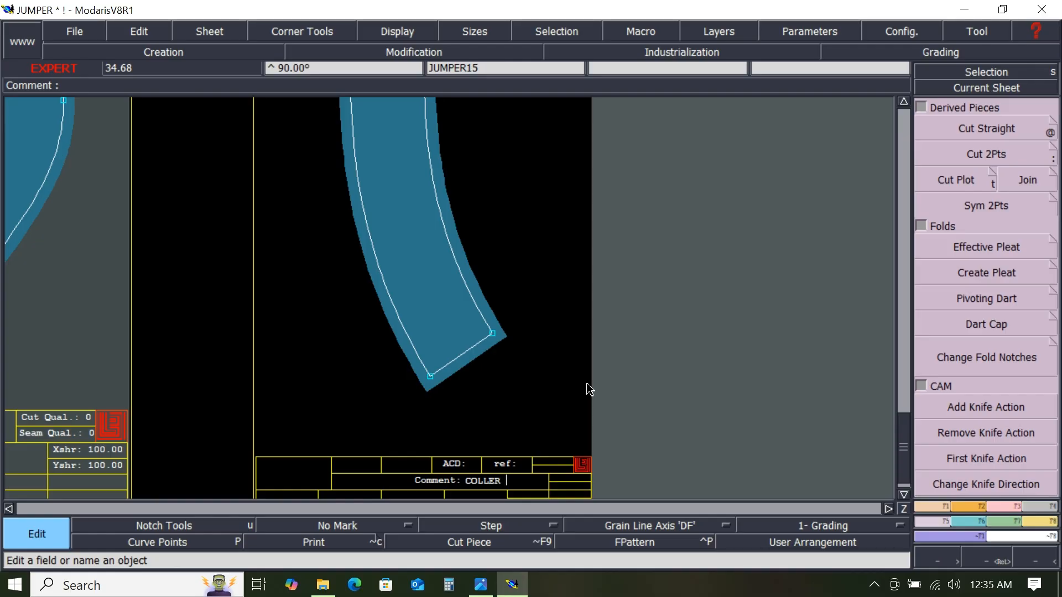
type("1X2")
key("Return")
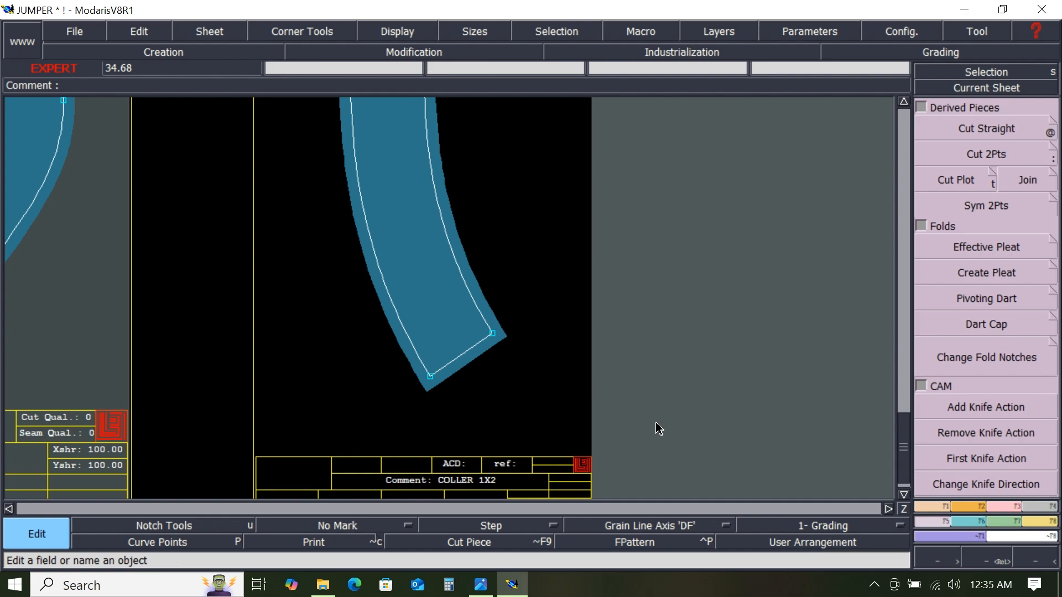
- Add the comment BINDING 1X1 to the long narrow horizontal rectangle piece
key("Page_Down")
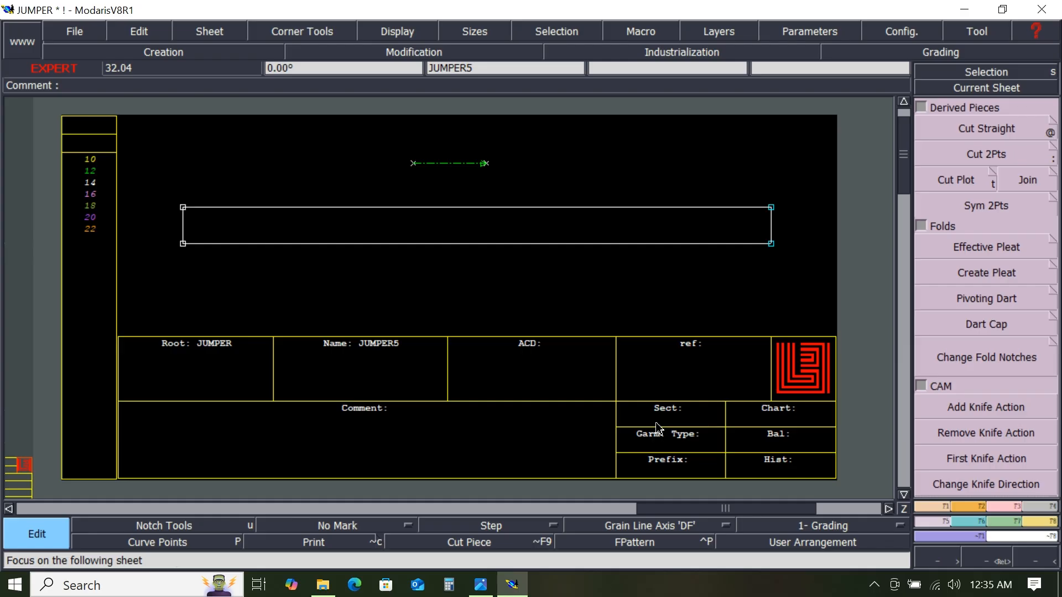
key("Page_Down")
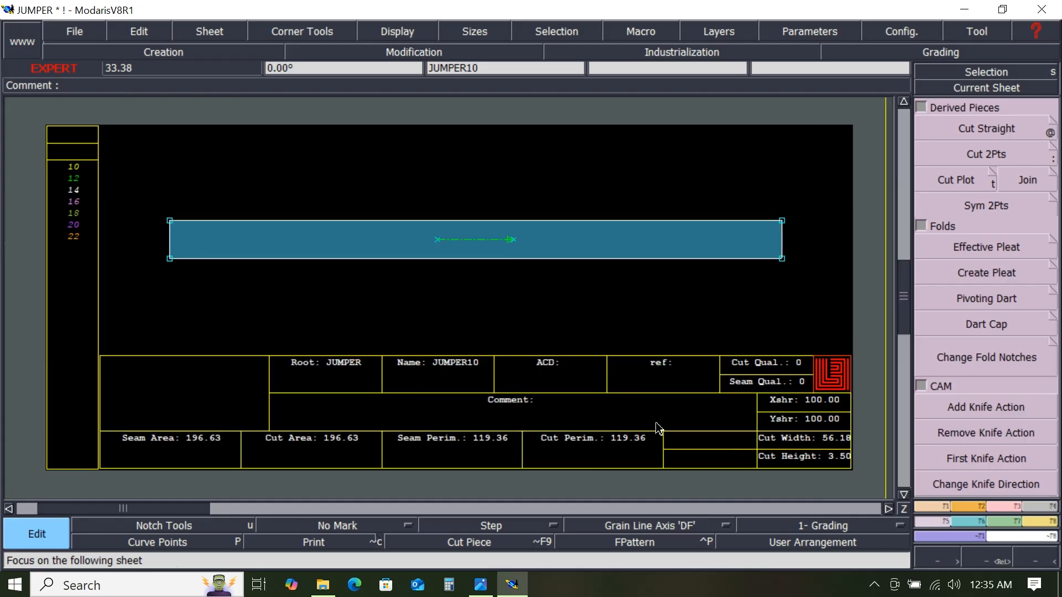
left_click(550, 406)
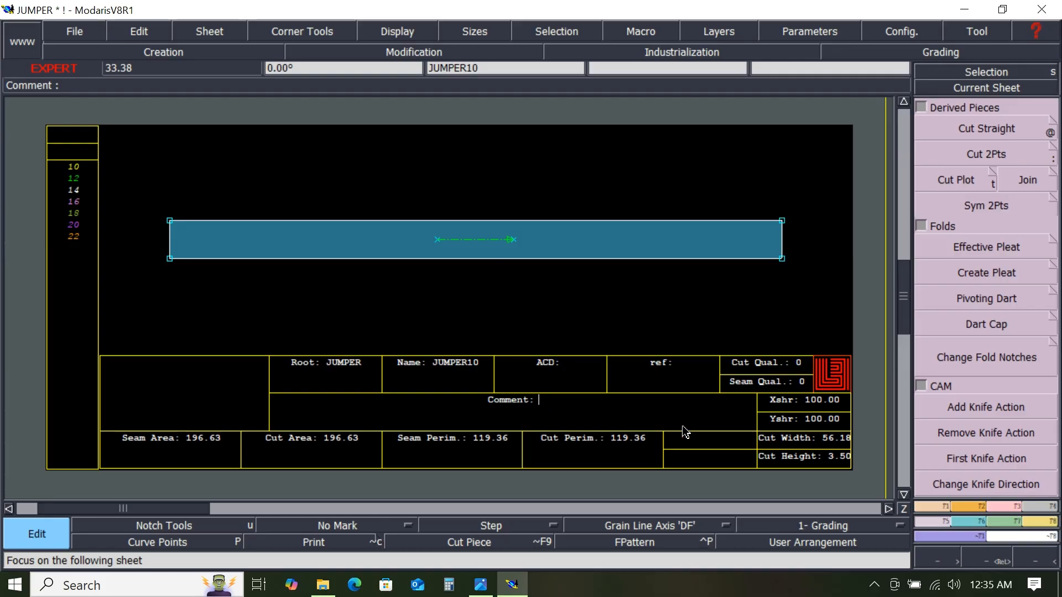
type("BIN")
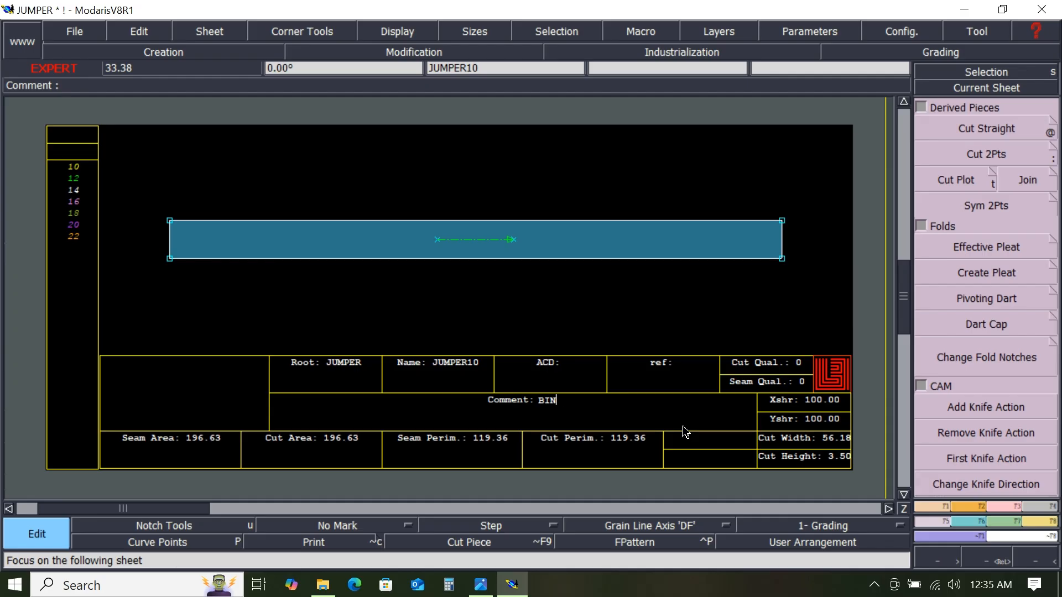
type("DING1X1")
key("Left")
key("Left")
key("Left")
key("Right")
key("Right")
key("Return")
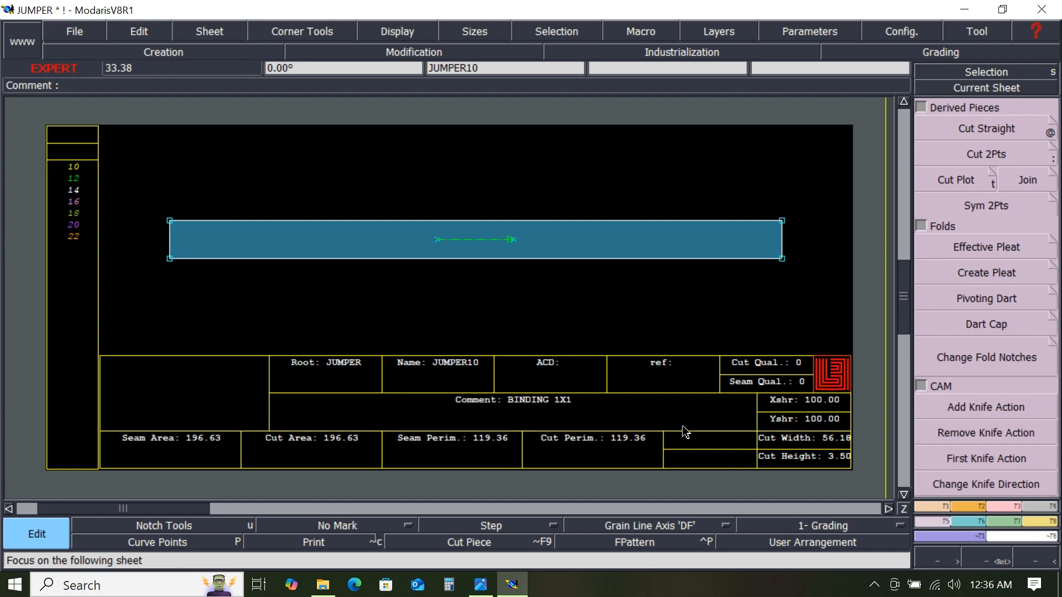
- Mirror the tall narrow rectangle seam piece about its bottom edge with Sym 2Pts
key("Page_Down")
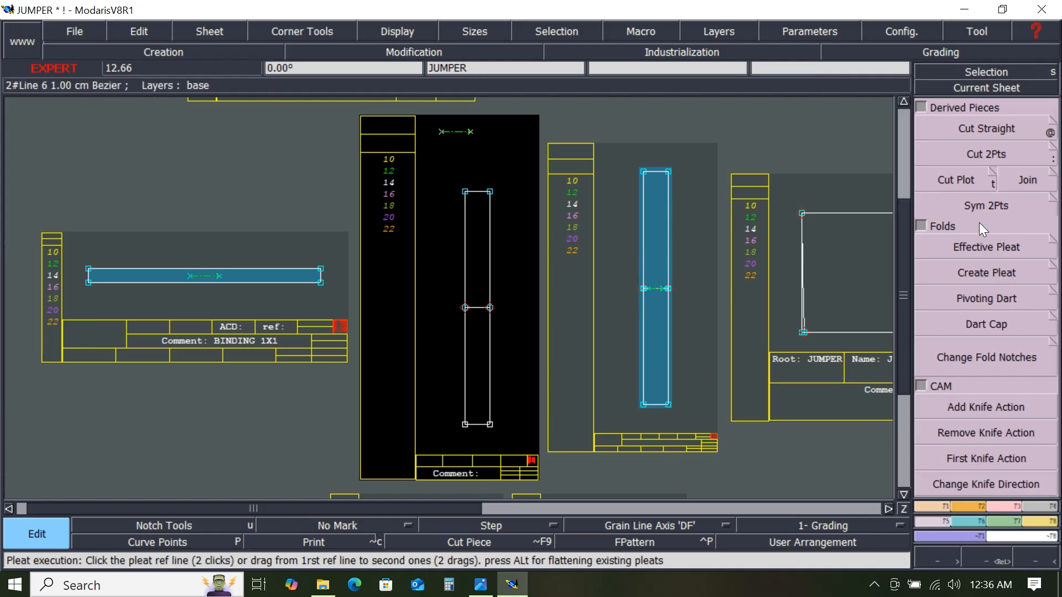
left_click(985, 208)
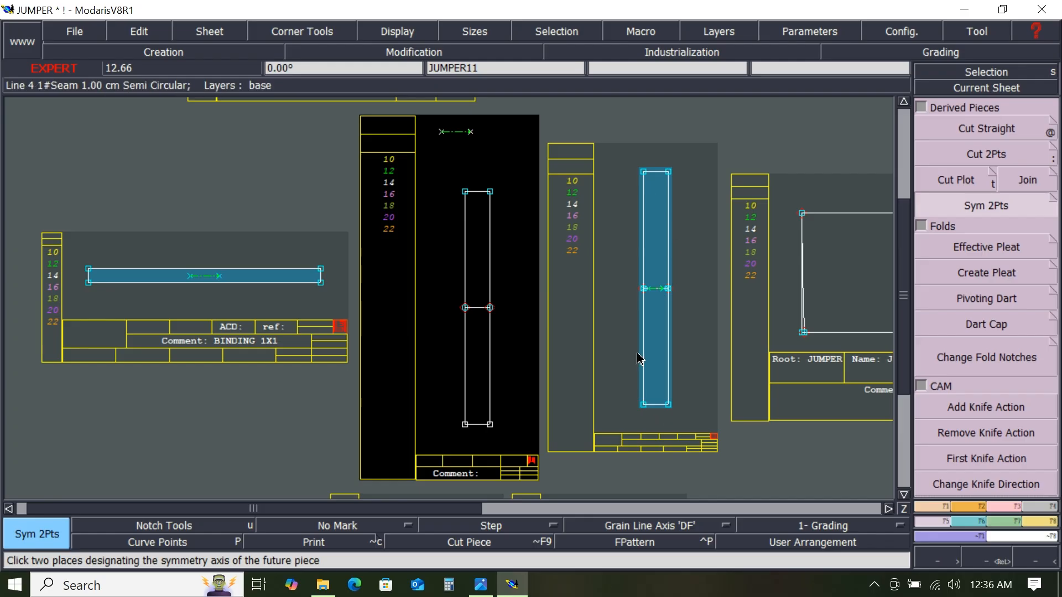
left_click(669, 406)
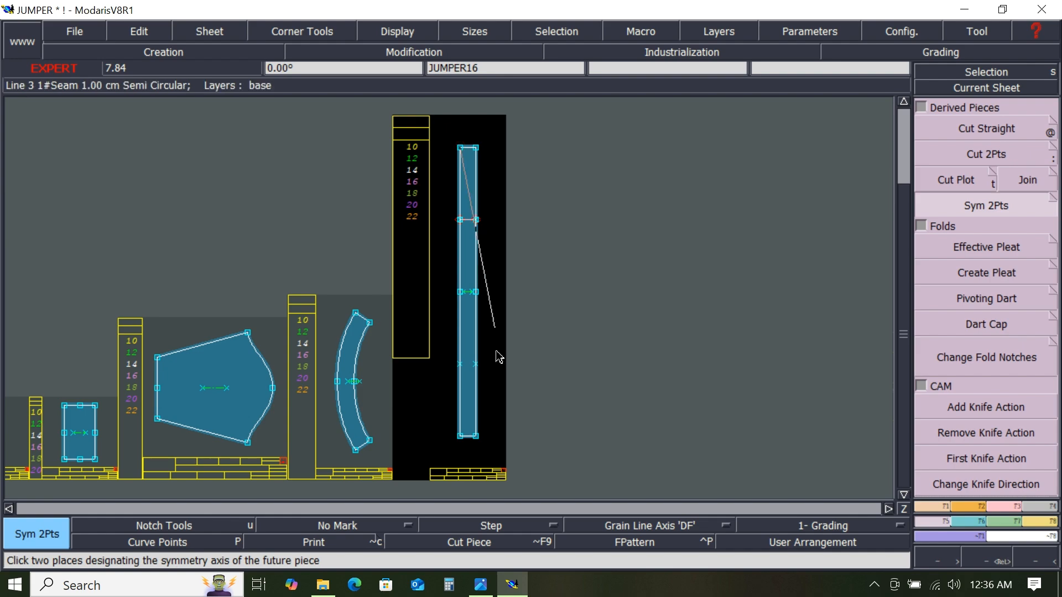
left_click(460, 436)
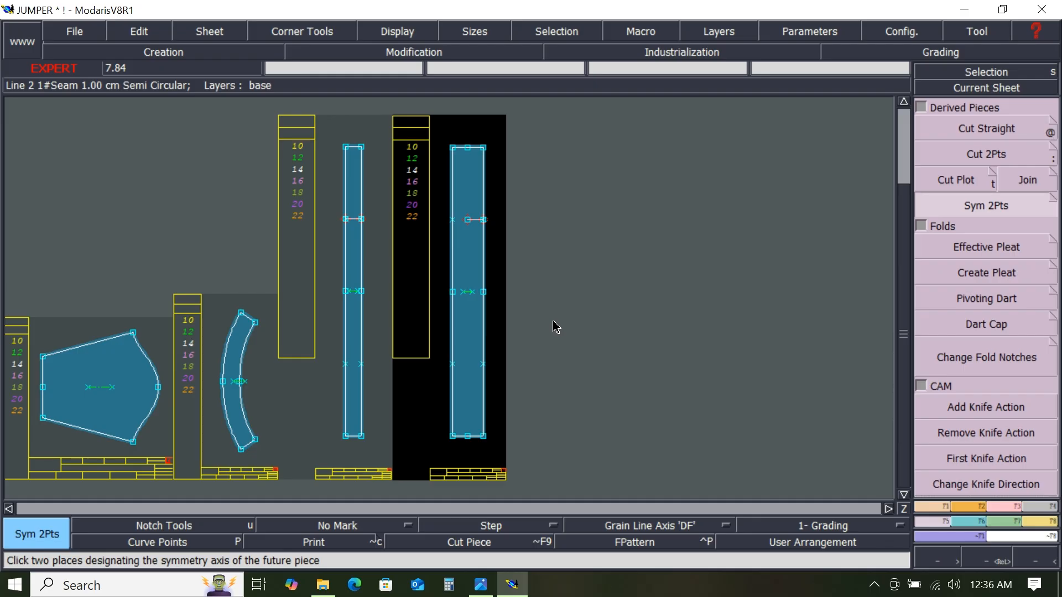
- Draw a Bezier line about 5.6 cm long extending the horizontal line to the mirrored piece's left edge
scroll(468, 231, "up", 2)
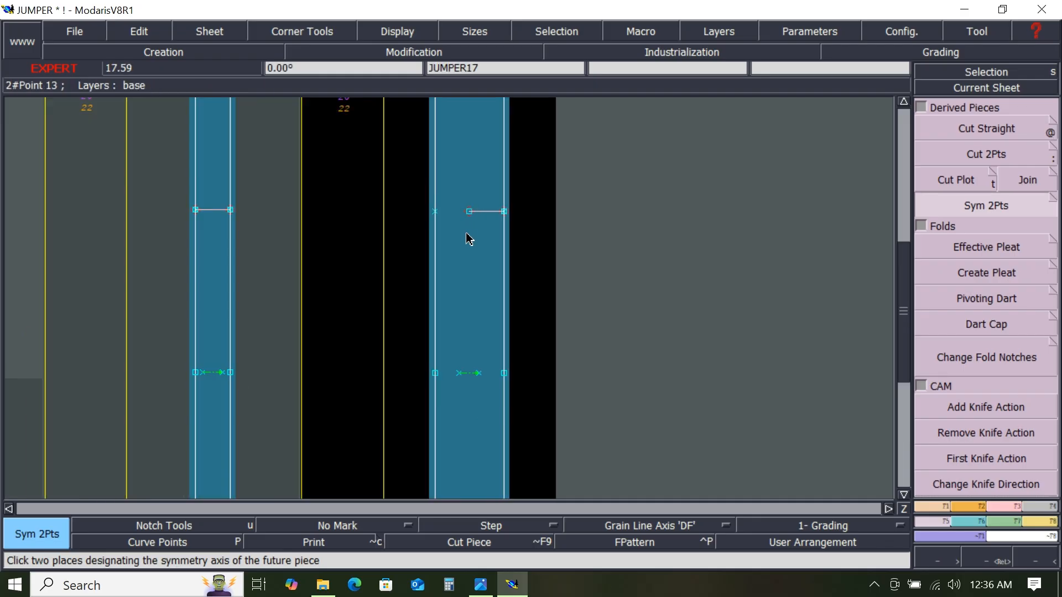
scroll(469, 239, "up", 1)
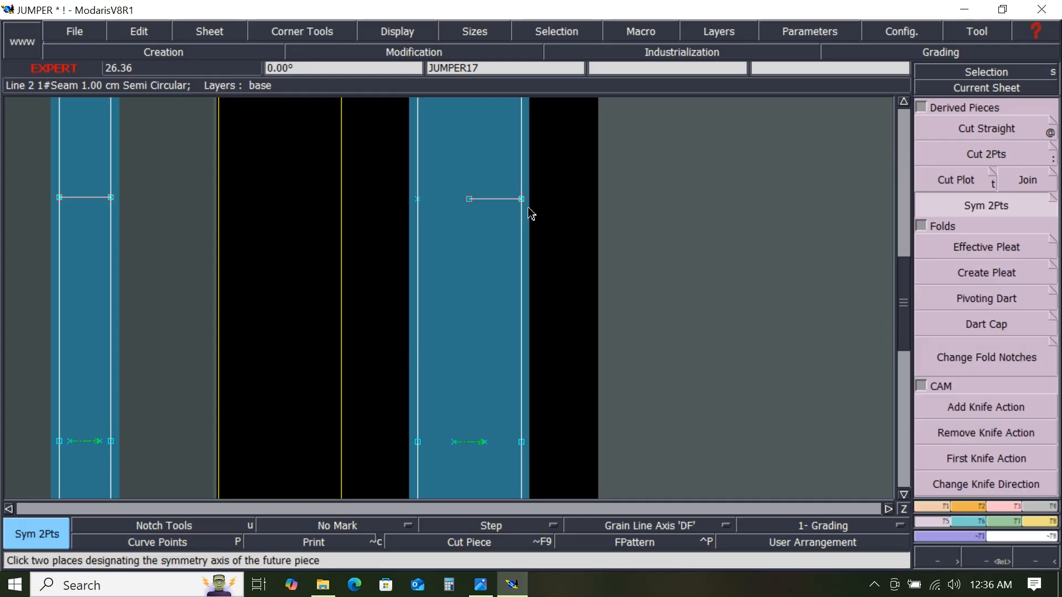
key("b")
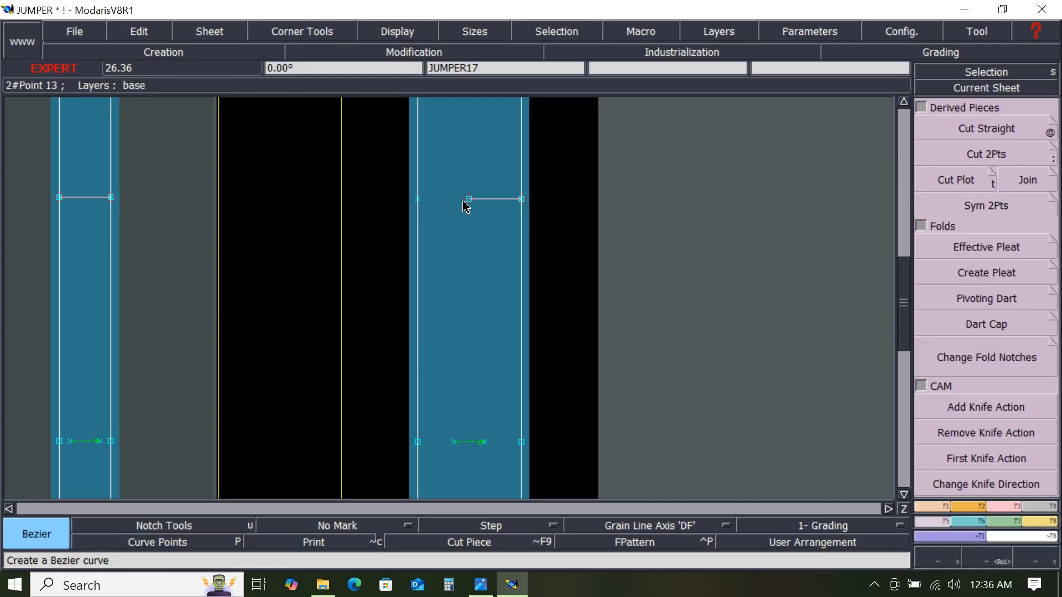
left_click(418, 199)
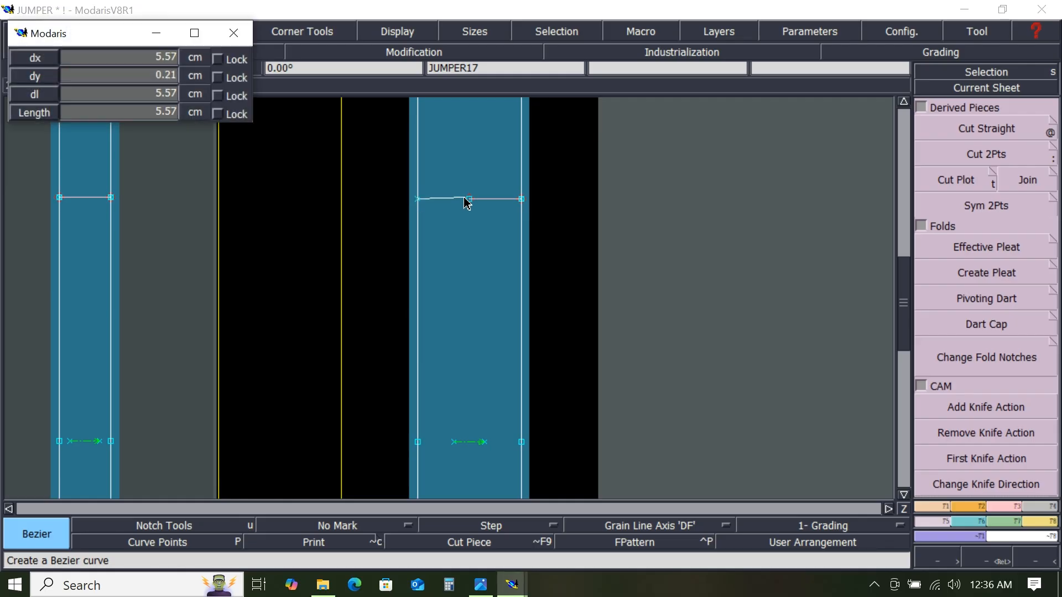
left_click(469, 201)
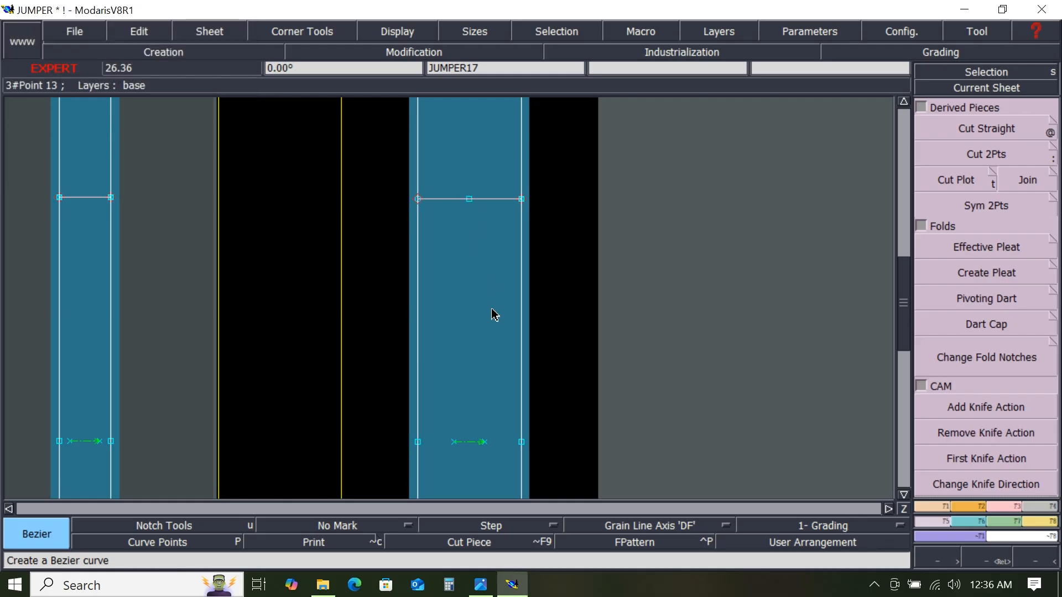
scroll(492, 311, "down", 1)
scroll(494, 434, "down", 1)
scroll(494, 434, "up", 3)
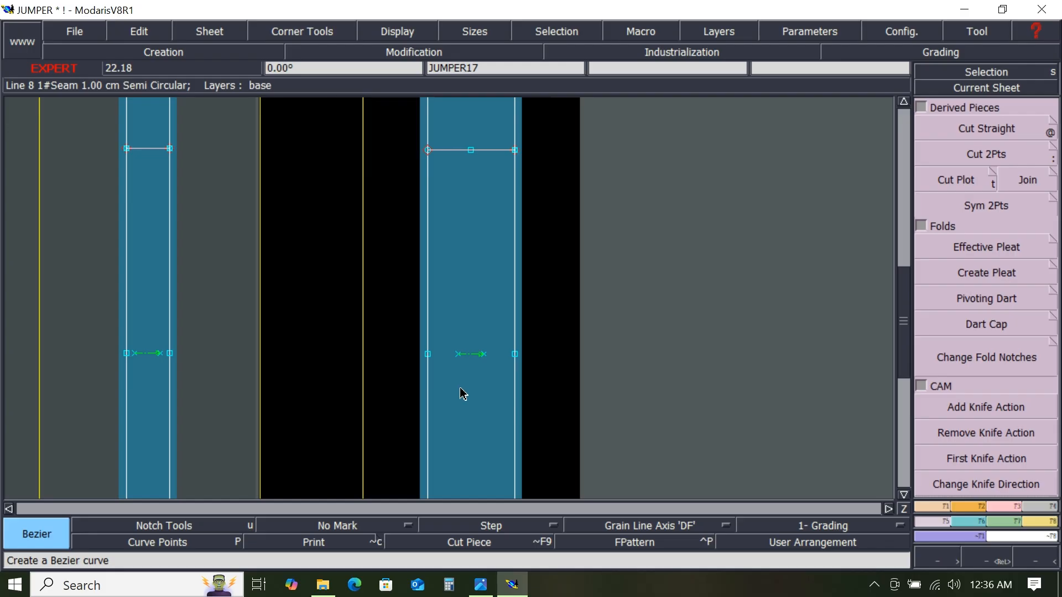
scroll(469, 385, "down", 1)
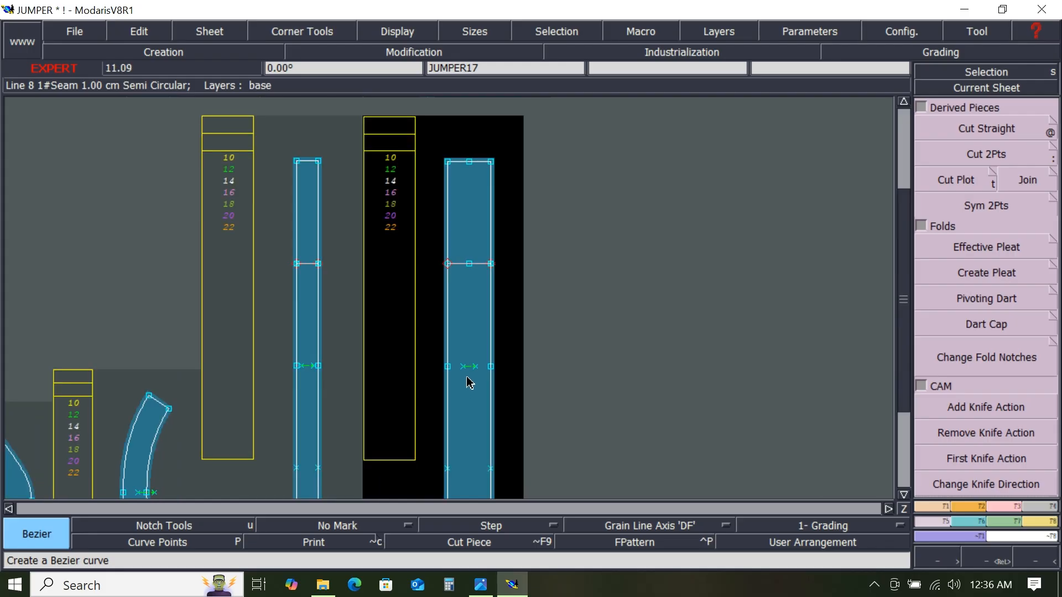
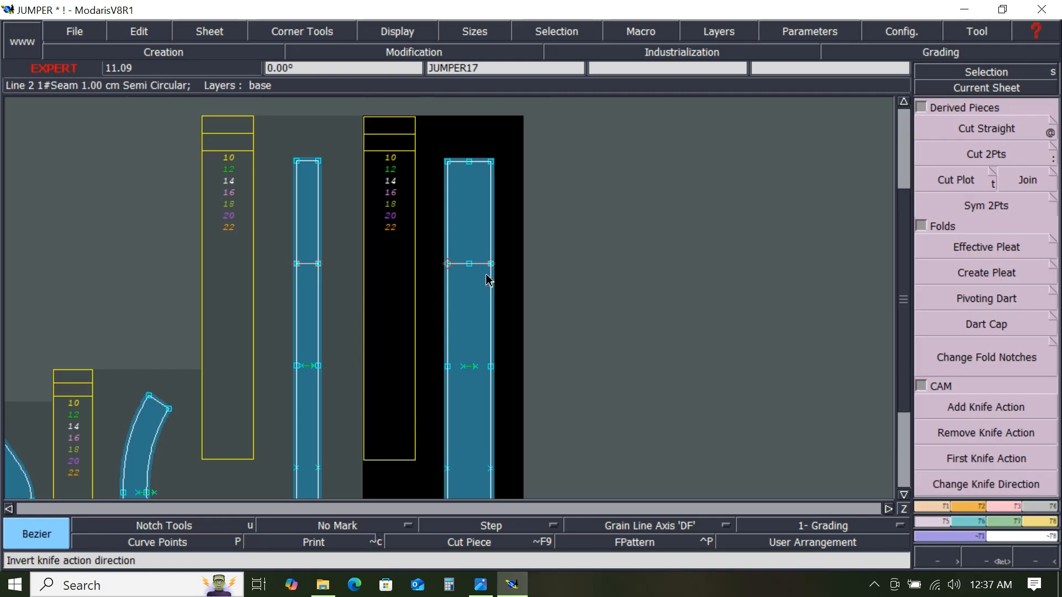
- Delete the horizontal line drawn across the mirrored tall rectangle piece
left_click(1011, 508)
left_click(989, 112)
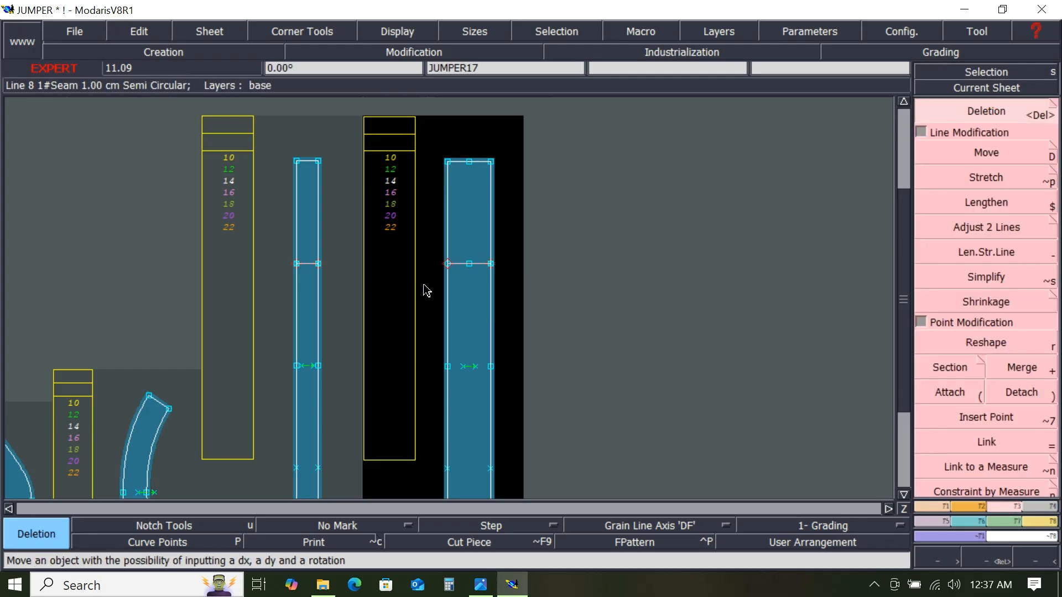
left_click(482, 266)
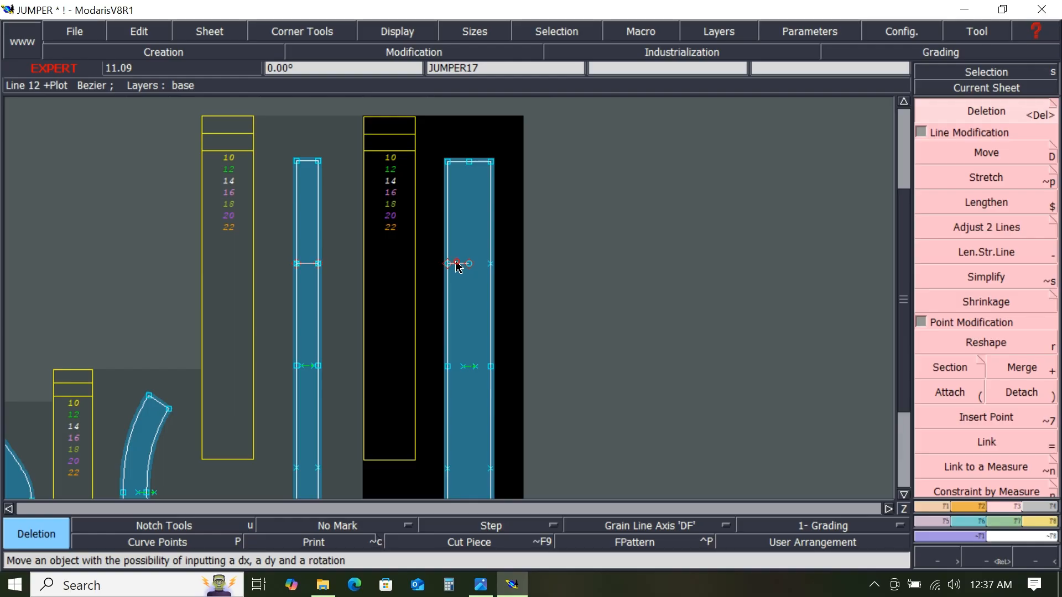
left_click(458, 267)
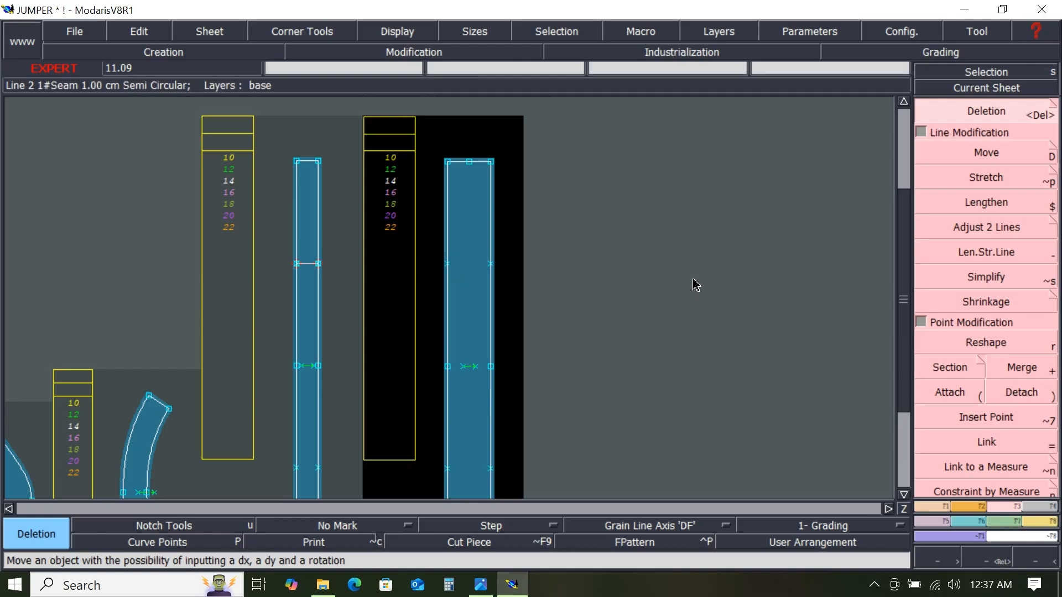
- Reorient the notches on both side edges of the mirrored tall rectangle piece at the former line position
left_click(970, 507)
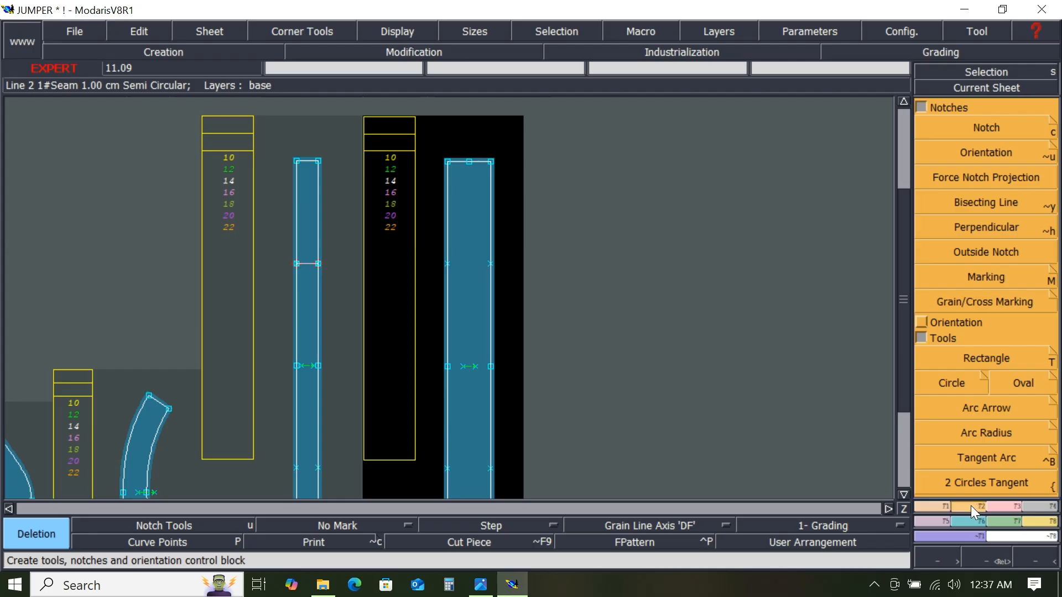
left_click(988, 128)
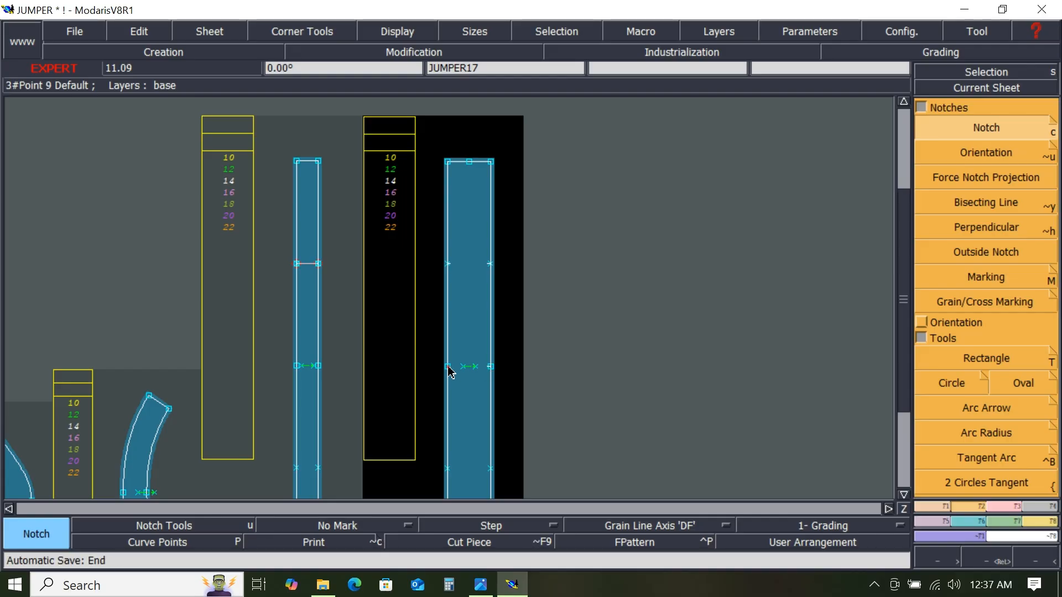
scroll(458, 399, "up", 1)
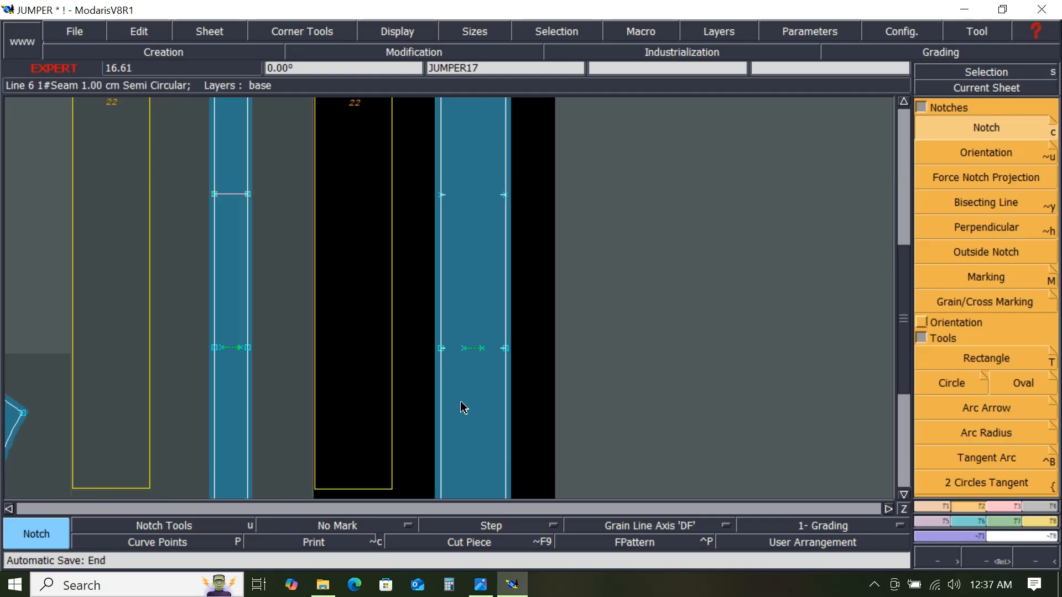
scroll(466, 405, "down", 2)
scroll(470, 451, "up", 1)
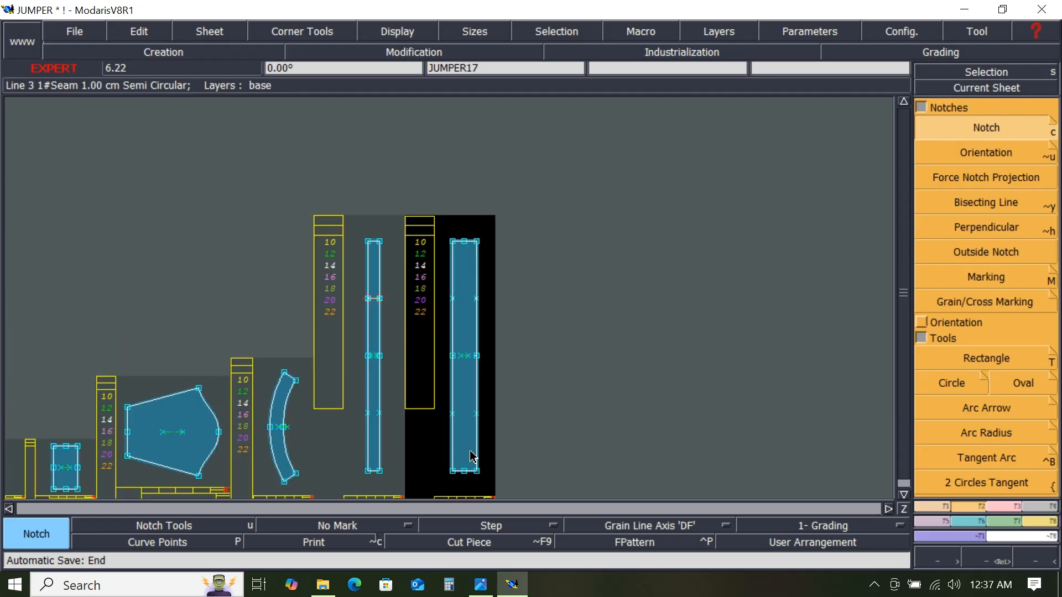
scroll(470, 459, "up", 1)
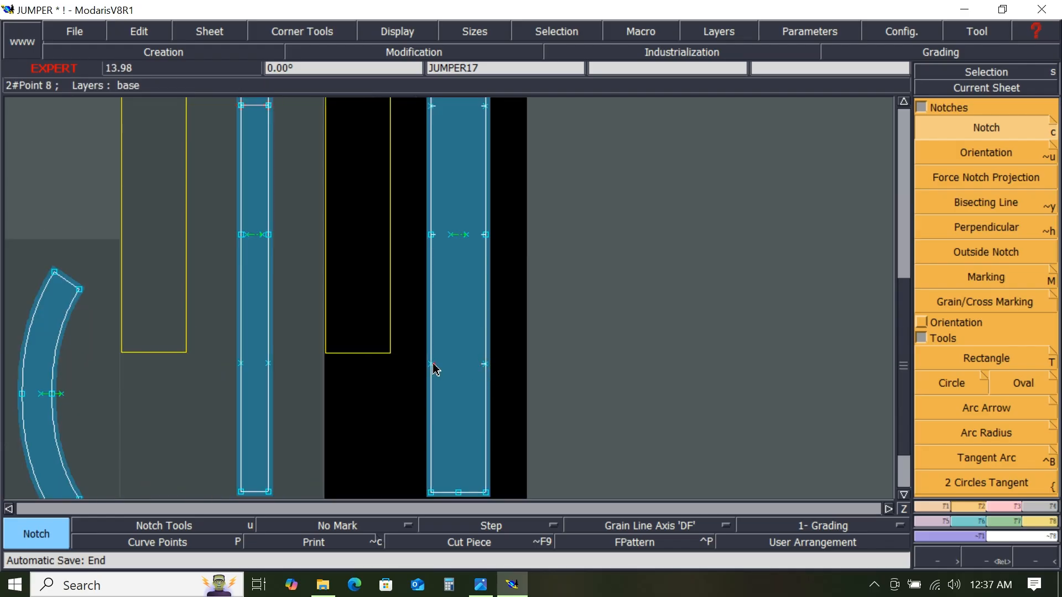
scroll(510, 320, "down", 2)
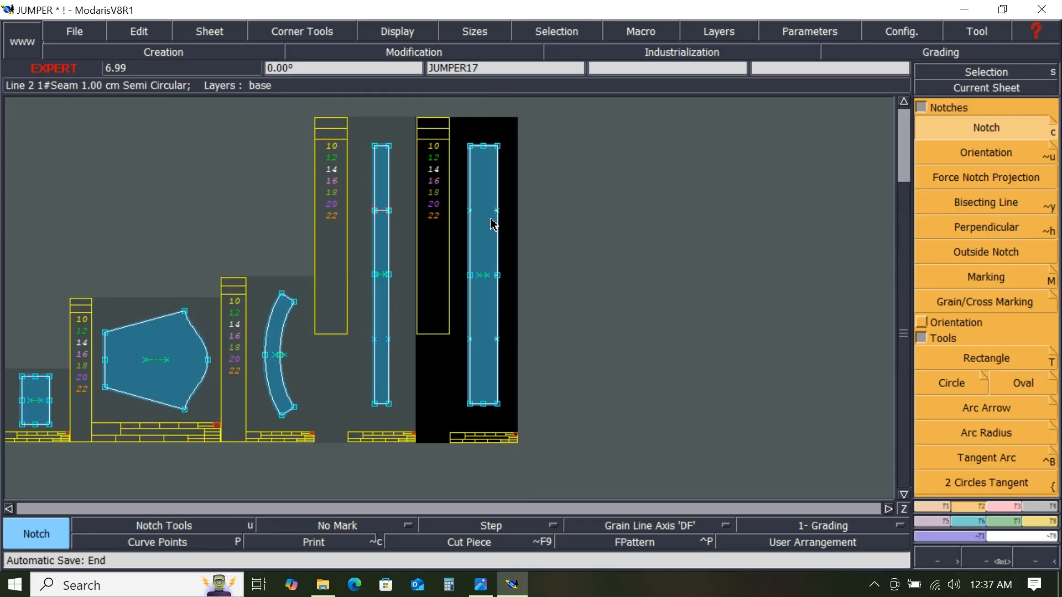
scroll(479, 235, "up", 1)
scroll(497, 202, "up", 4)
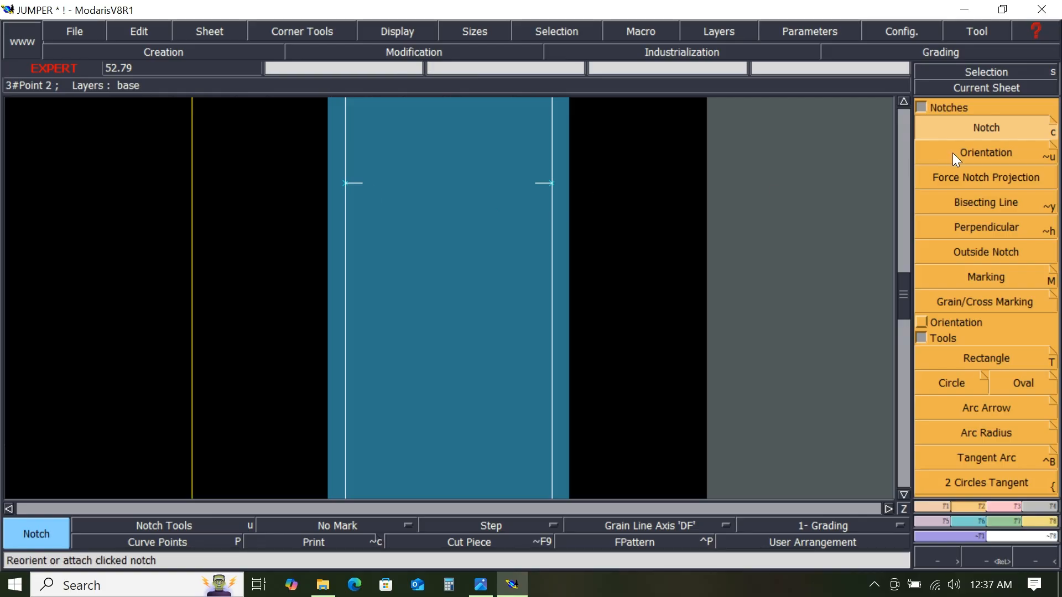
left_click(980, 156)
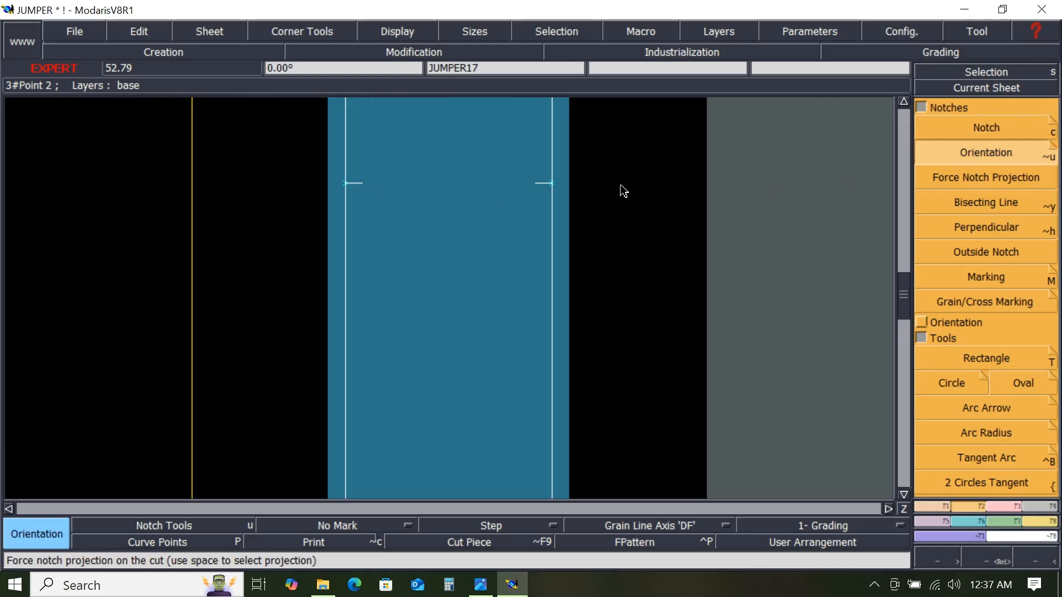
left_click(552, 183)
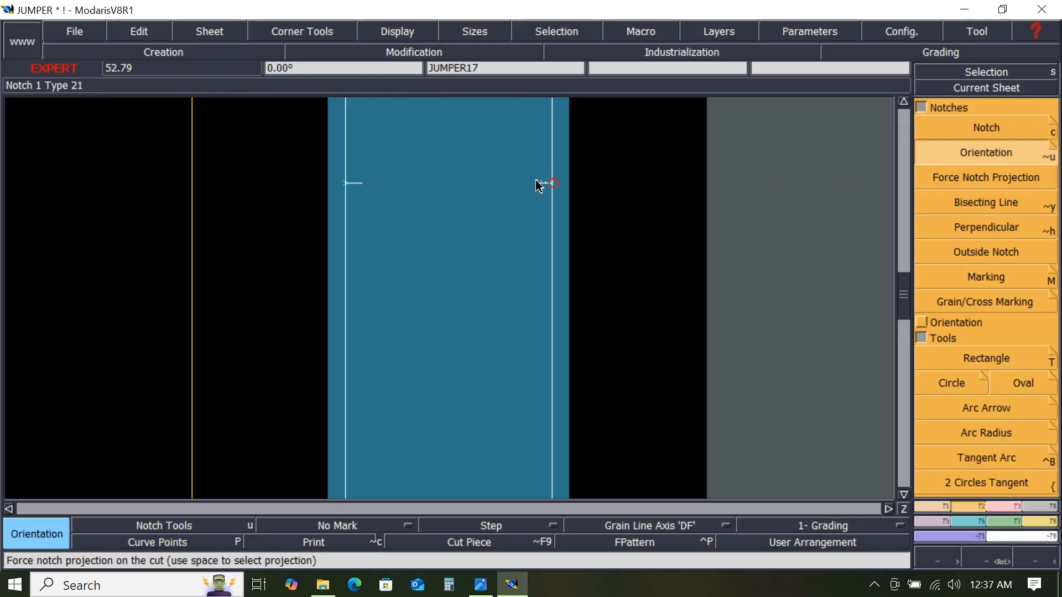
left_click(349, 189)
left_click(350, 188)
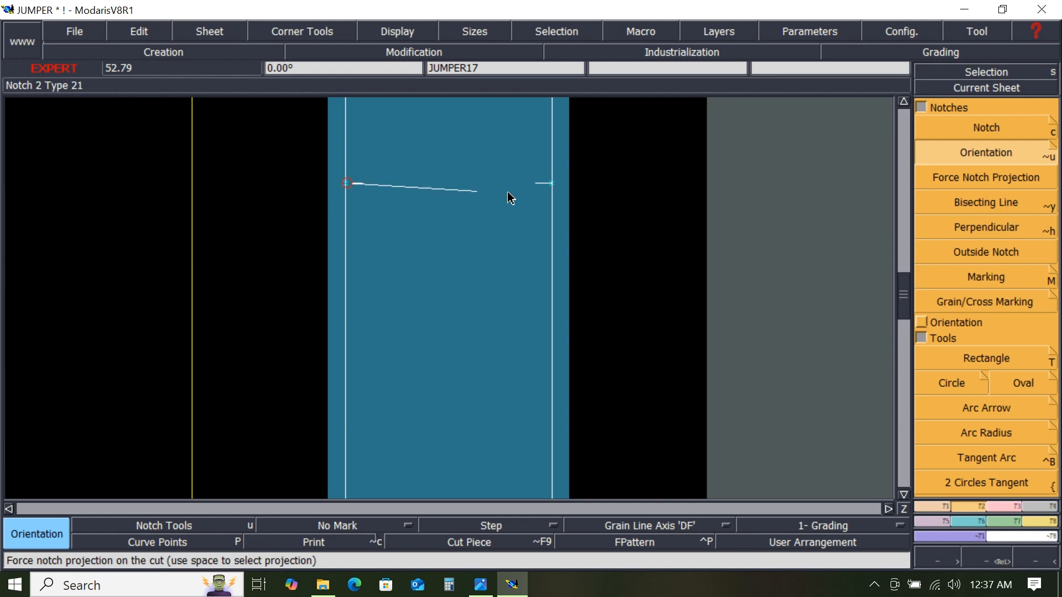
left_click(553, 185)
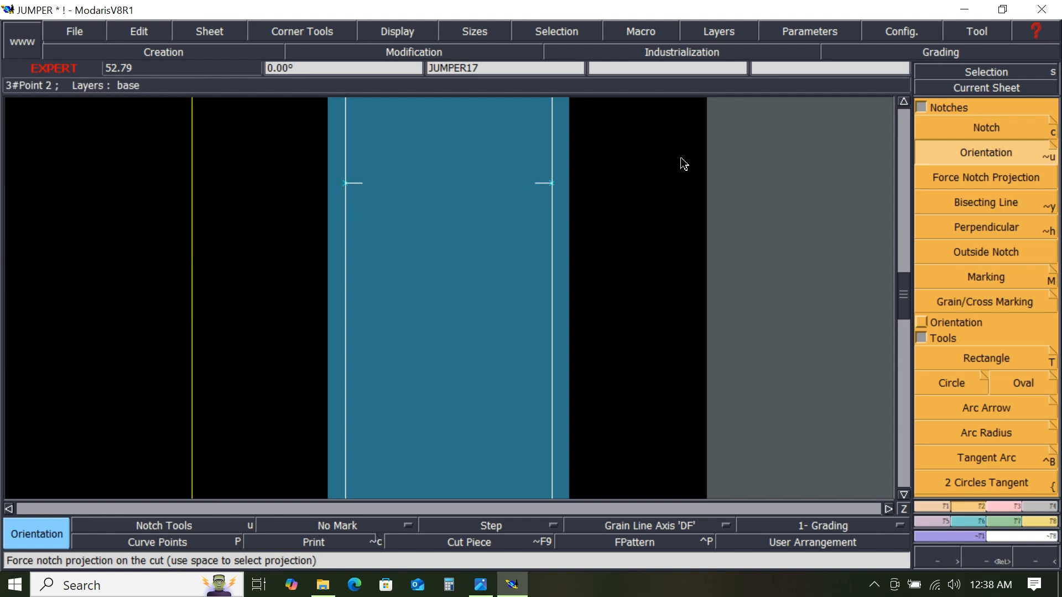
- Add the comment BOTTOM 1X1 to the mirrored tall rectangle piece
scroll(555, 252, "down", 1)
scroll(555, 253, "down", 1)
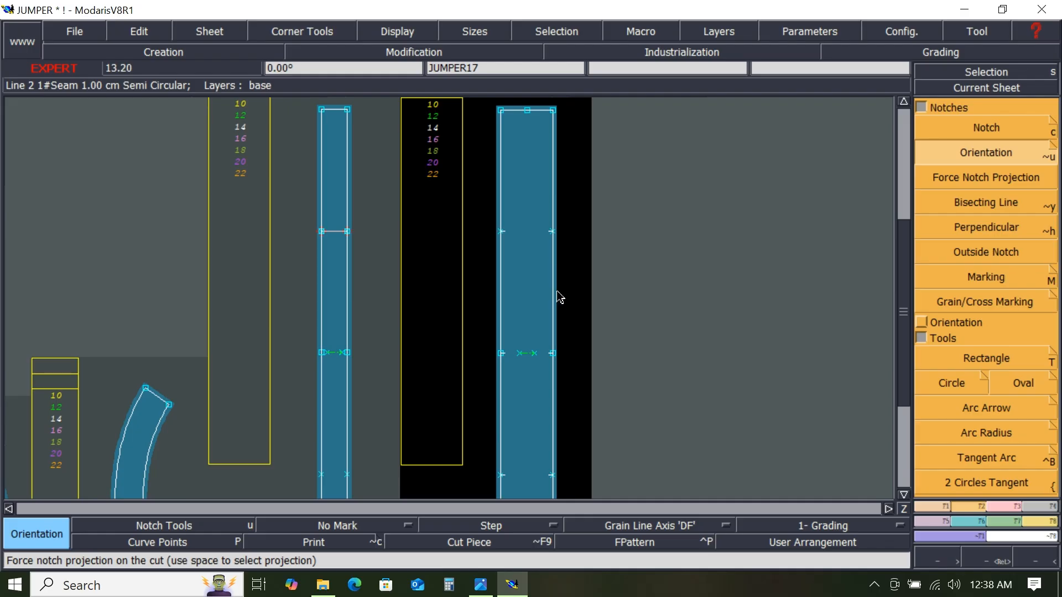
scroll(562, 298, "down", 1)
scroll(570, 409, "up", 1)
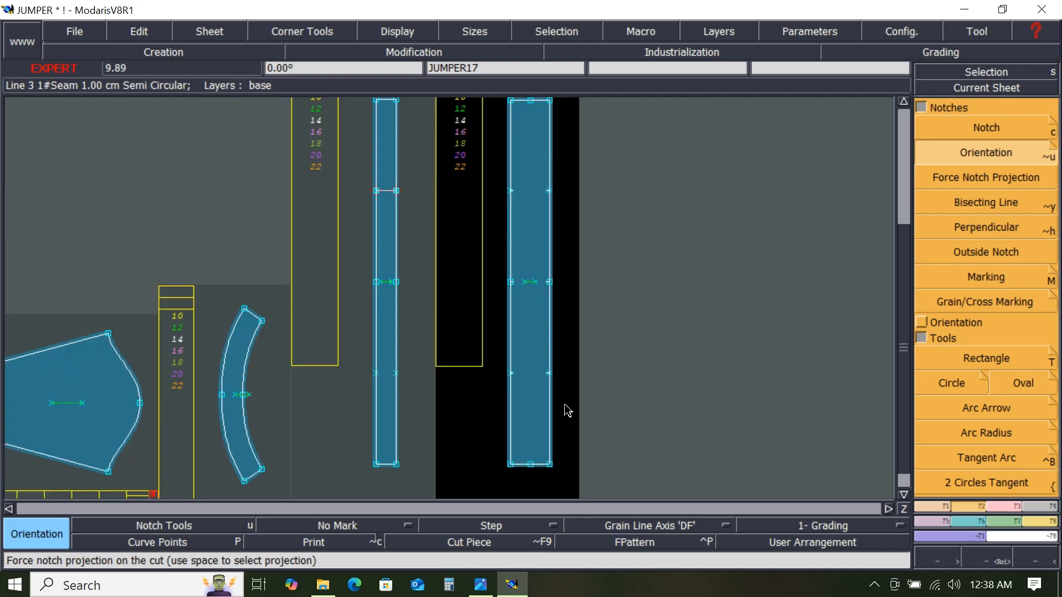
scroll(566, 415, "down", 2)
scroll(570, 462, "up", 3)
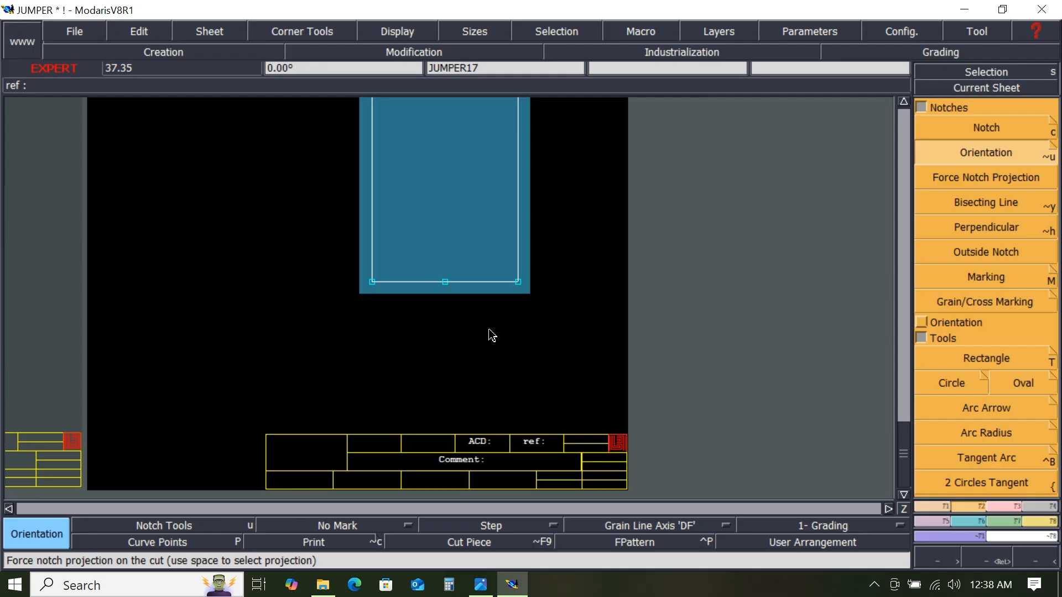
left_click(495, 442)
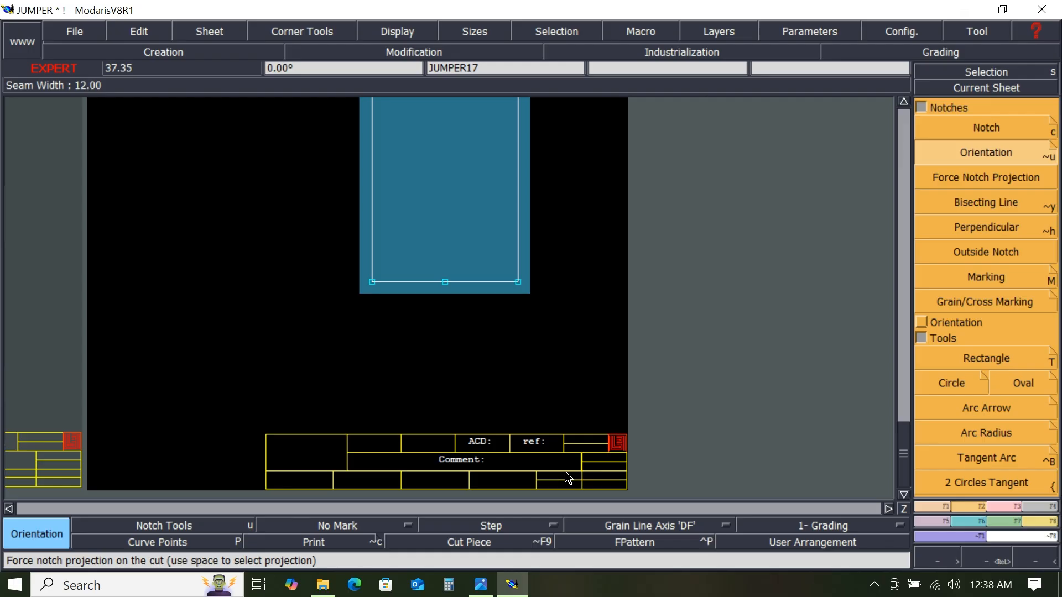
key("e")
left_click(494, 460)
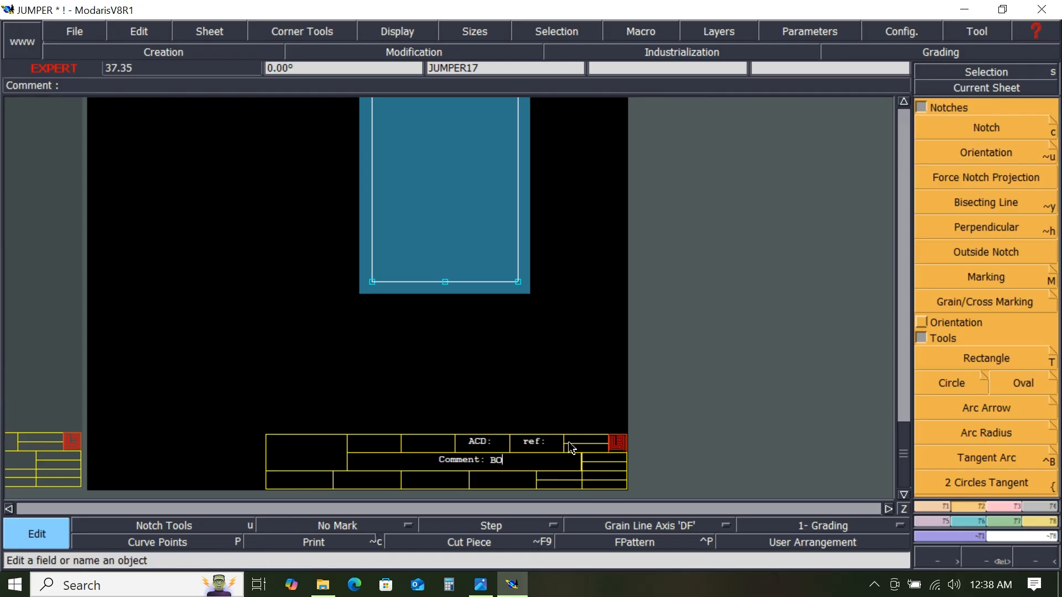
type("BOTTTOM 1X1")
key("Return")
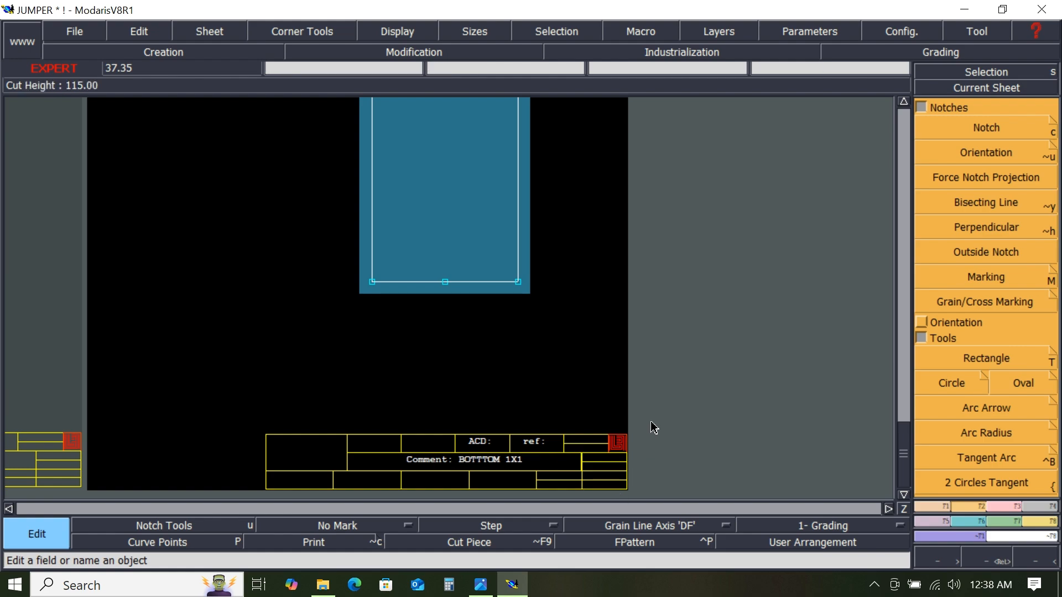
- Arrange all sheets, then mirror the rectangular piece with the curved corner about its bottom edge using Sym 2Pts
key("Page_Down")
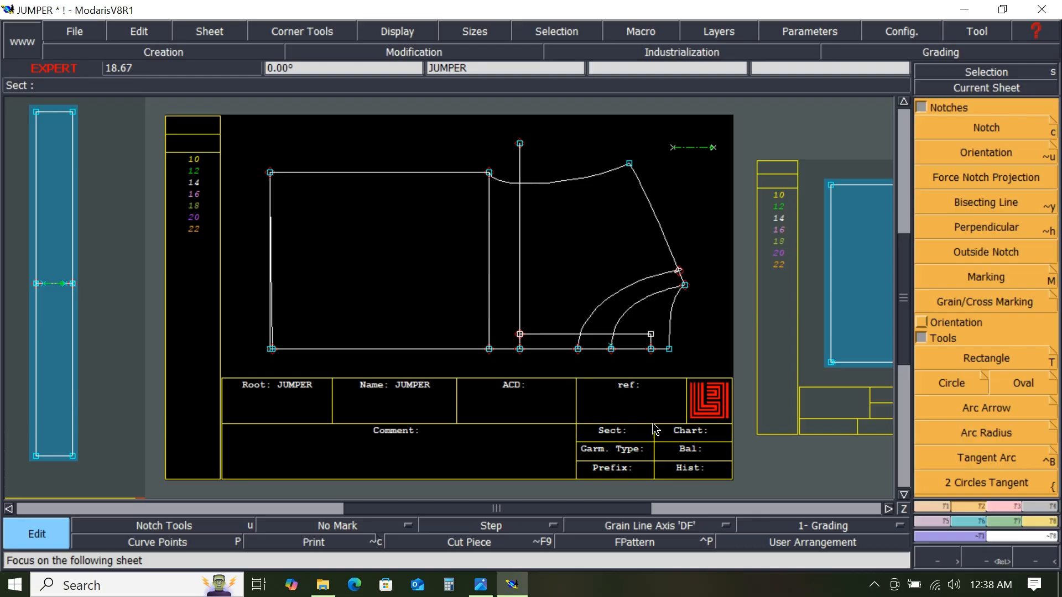
key("j")
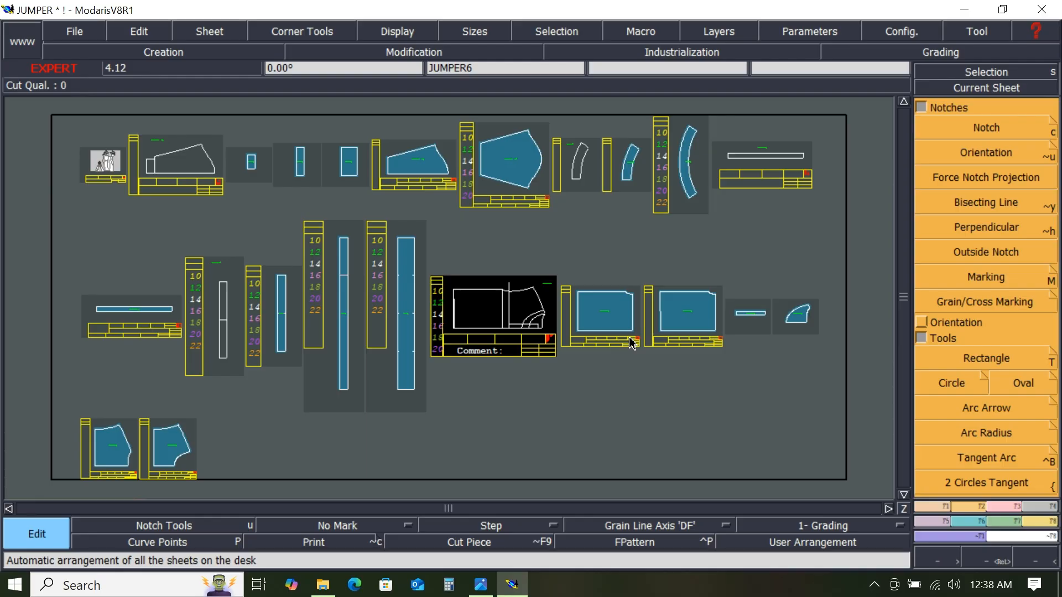
left_click(1018, 88)
left_click(609, 312)
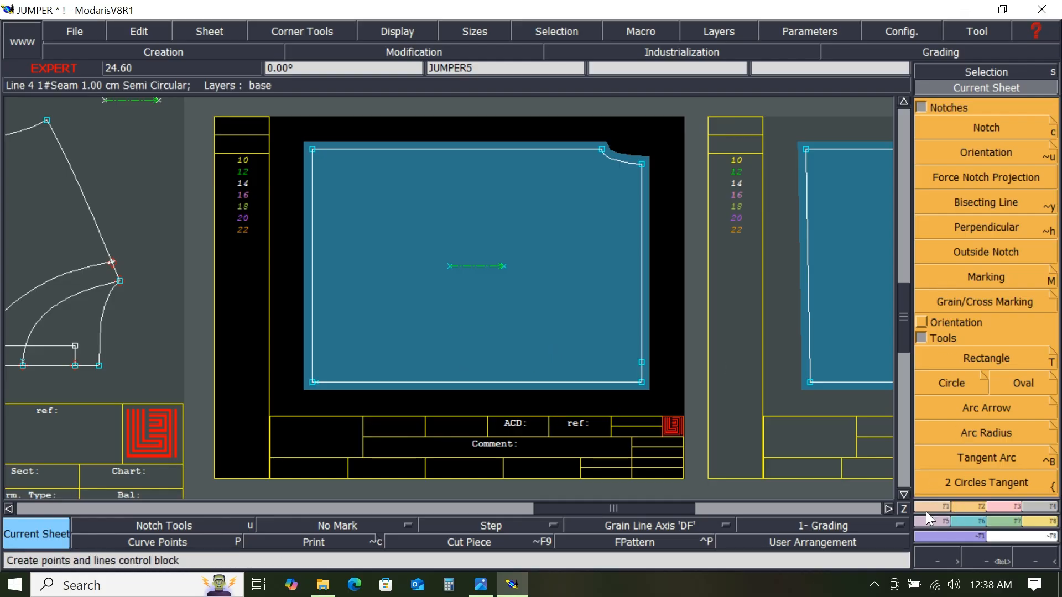
left_click(940, 521)
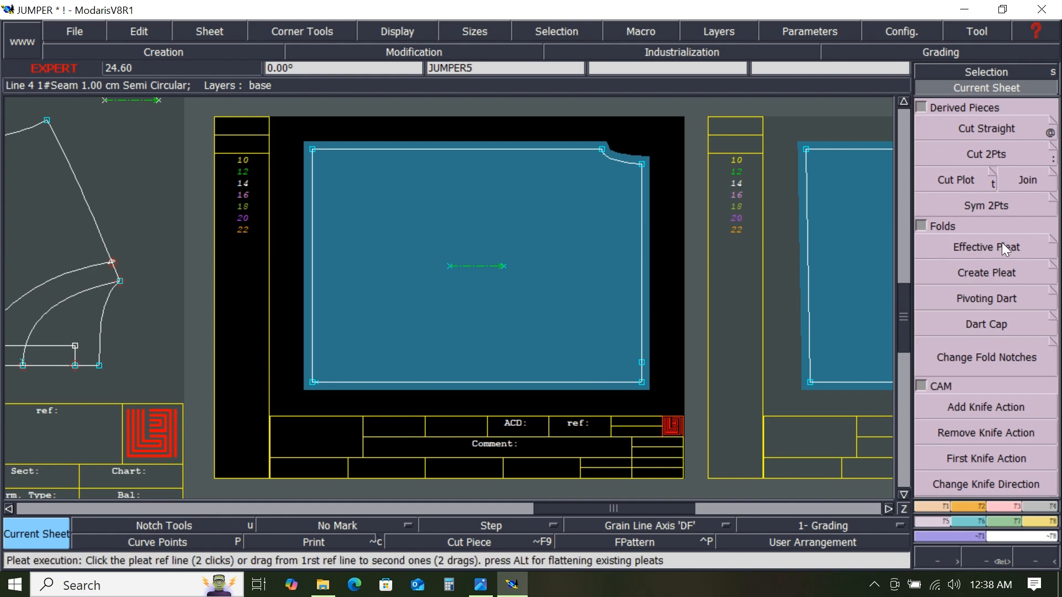
left_click(984, 203)
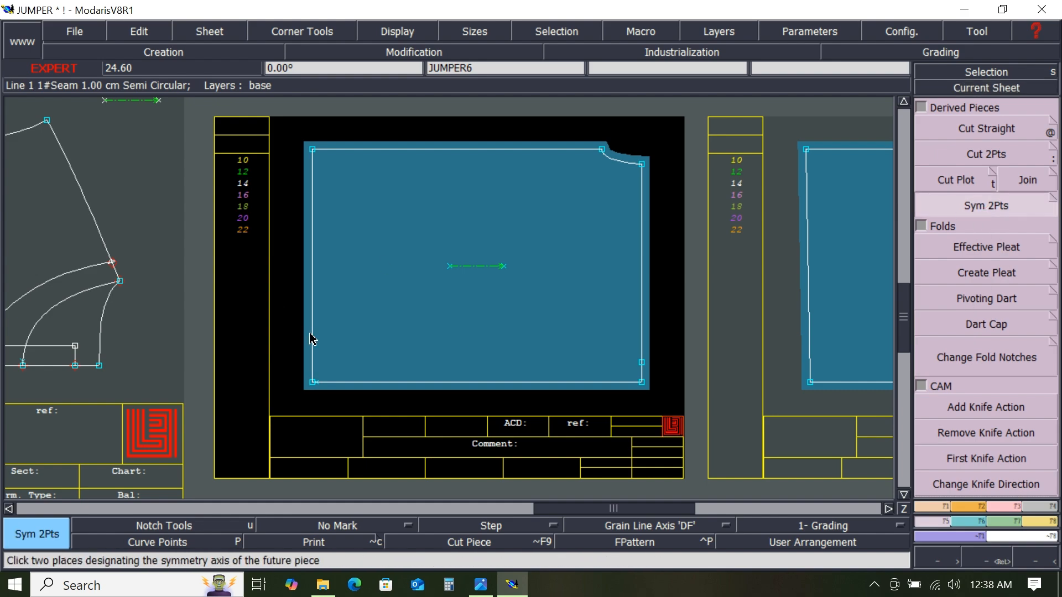
left_click(312, 383)
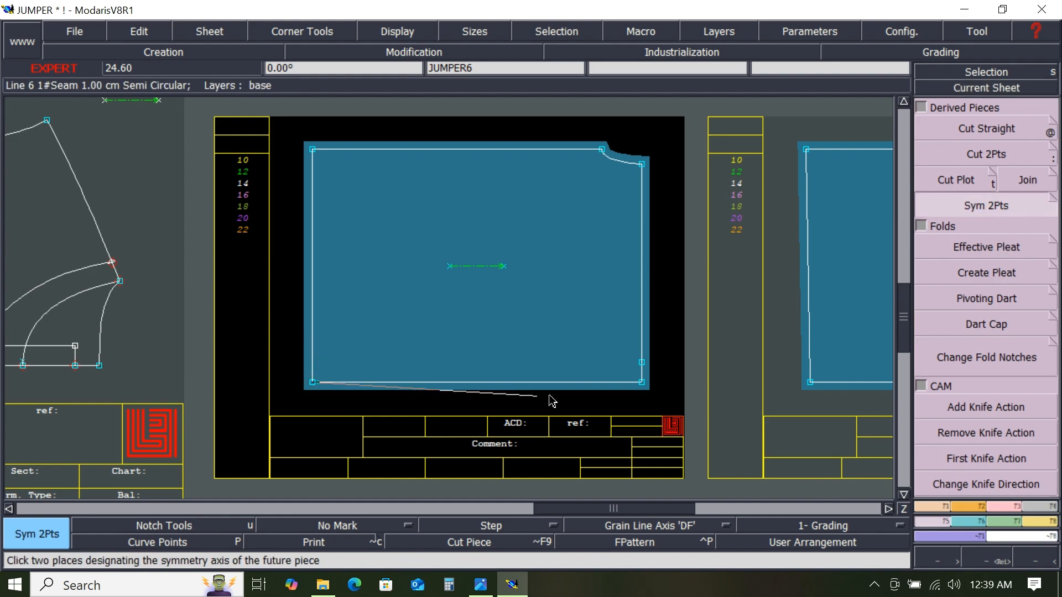
left_click(642, 383)
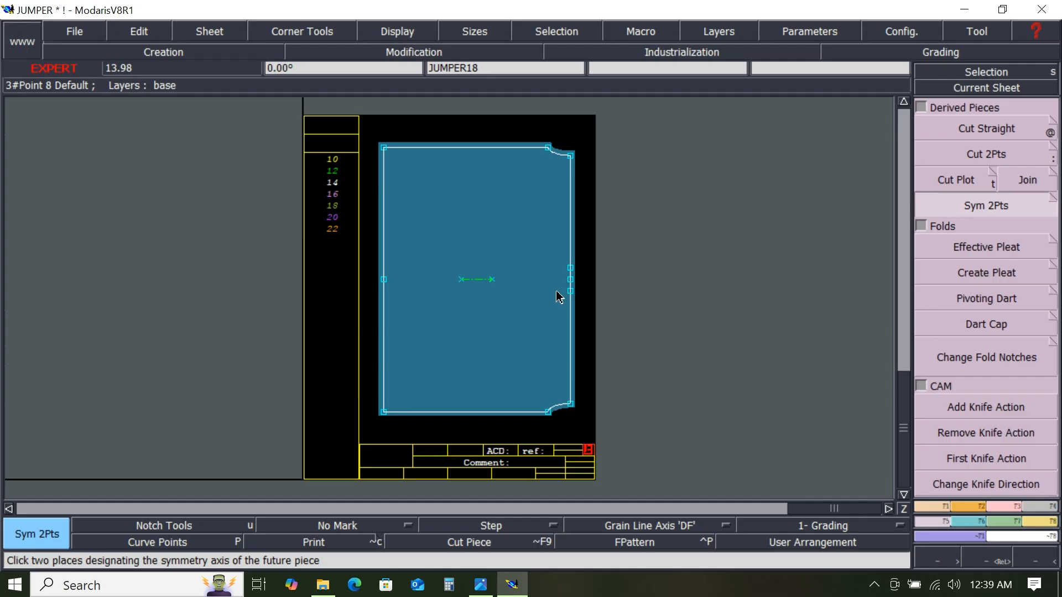
- Add a notch on the mirrored rectangular piece's right edge at the fold point
scroll(559, 296, "up", 1)
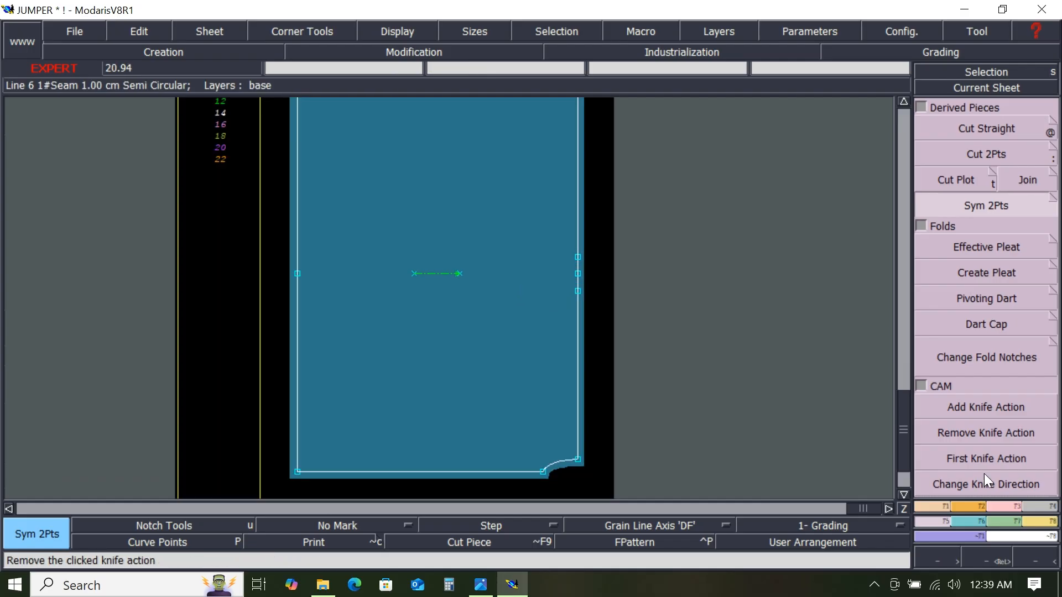
left_click(981, 507)
left_click(954, 133)
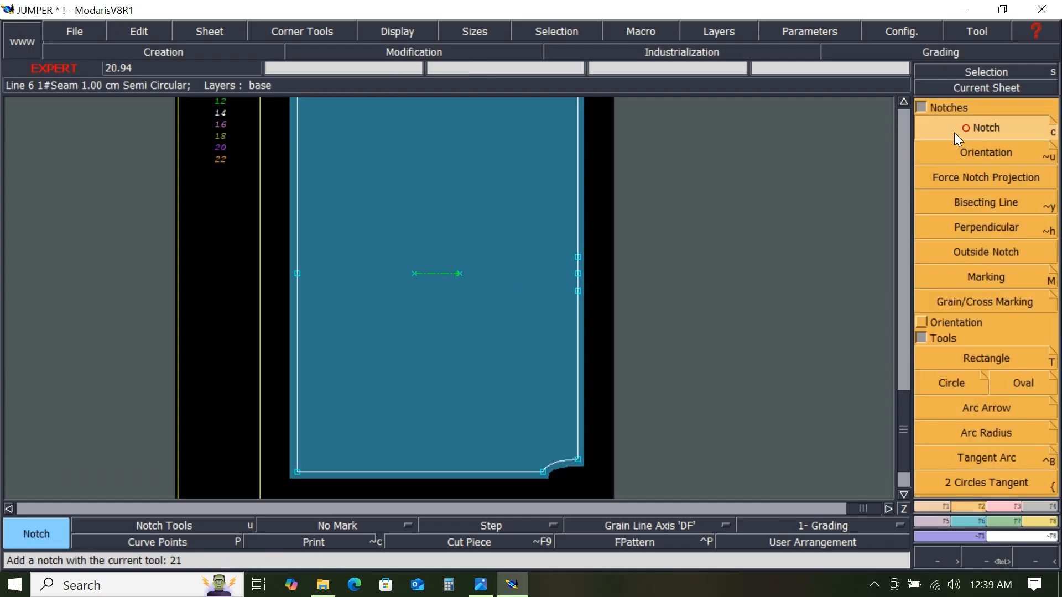
left_click(579, 279)
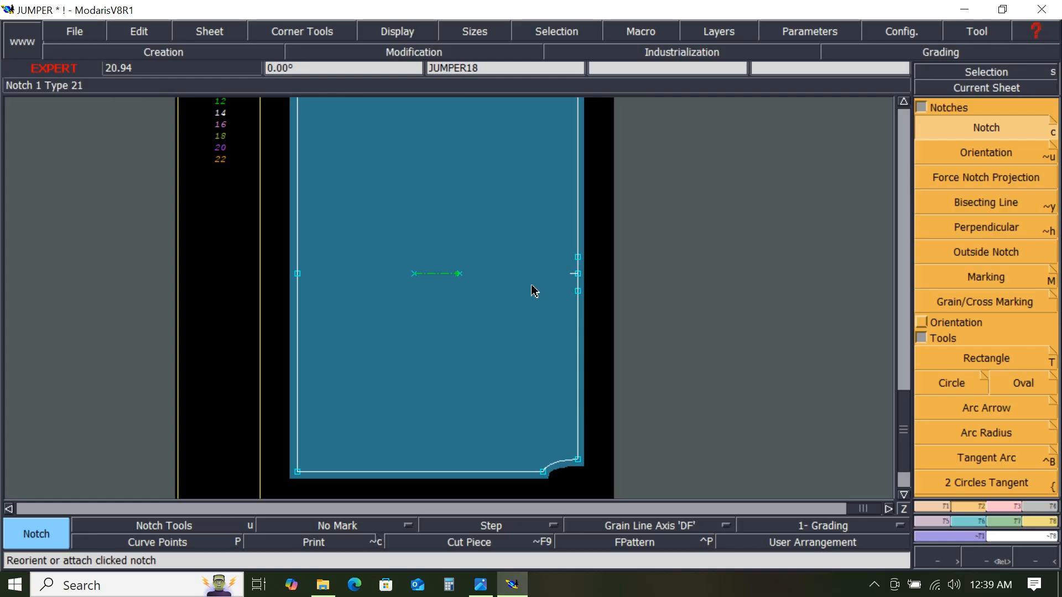
- Add the comment FRONT 1X1 to the mirrored rectangular piece with the curved corner
scroll(534, 301, "down", 1)
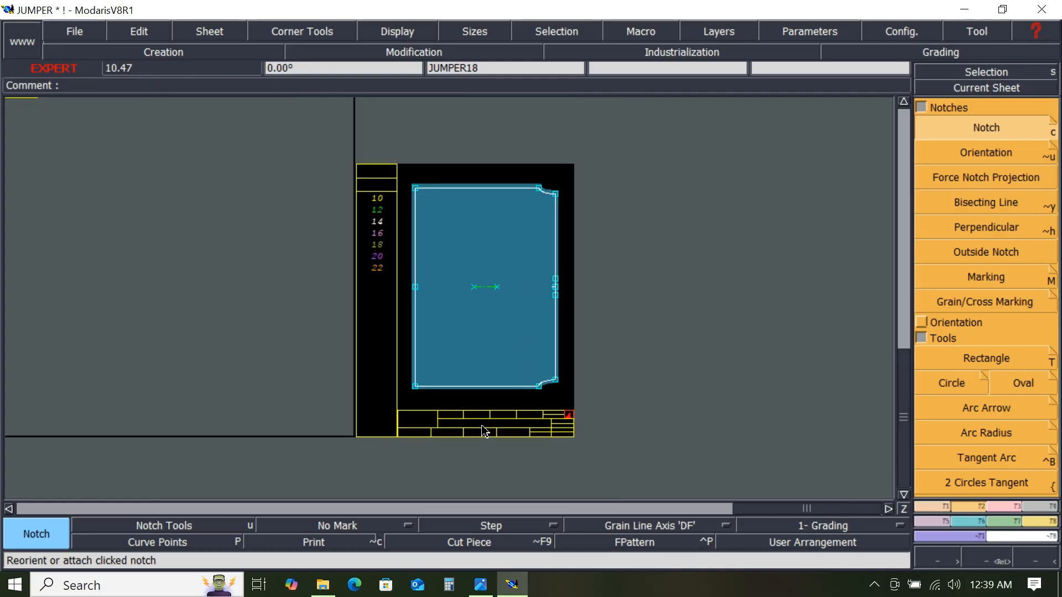
scroll(440, 409, "up", 1)
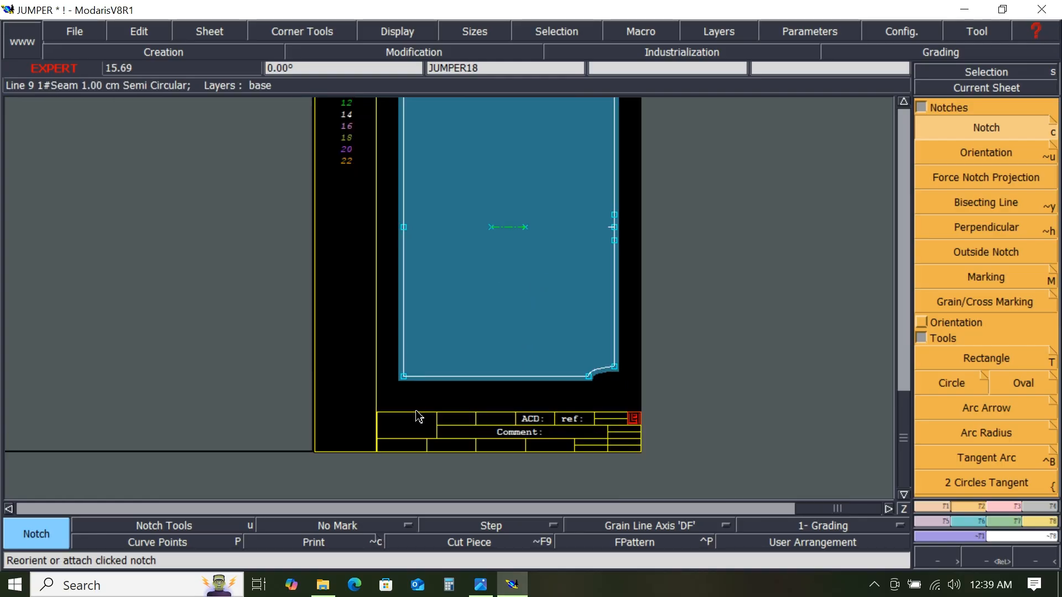
scroll(420, 412, "up", 1)
scroll(422, 382, "up", 1)
scroll(421, 377, "down", 1)
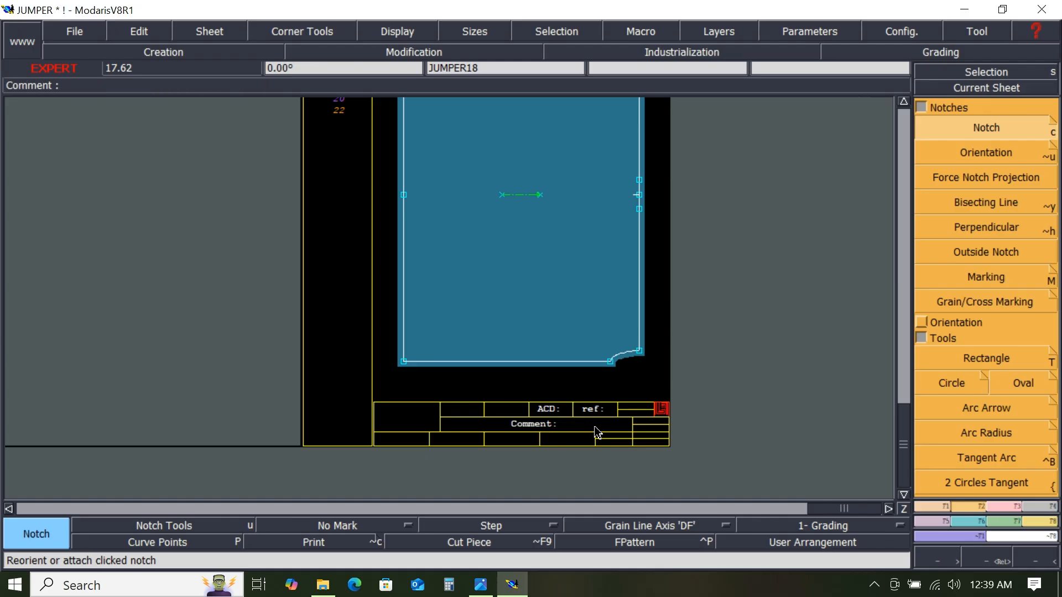
key("e")
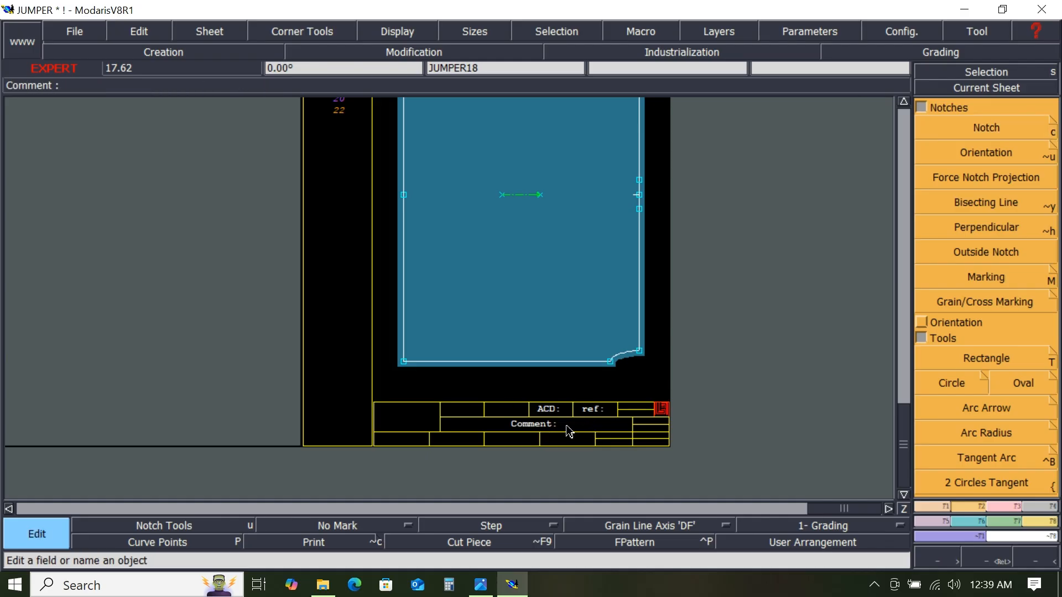
left_click(569, 431)
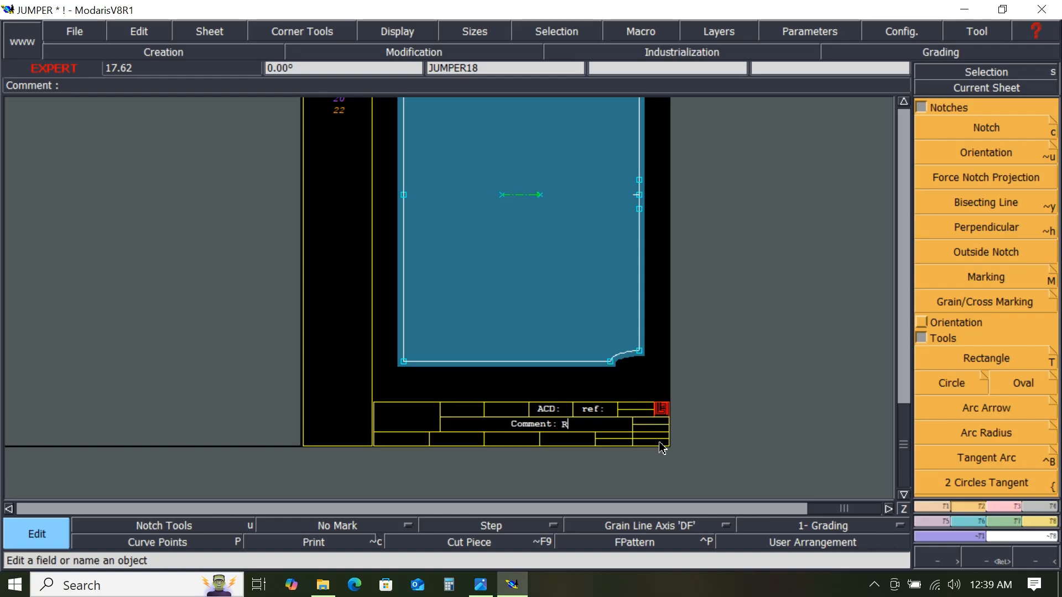
key("BackSpace")
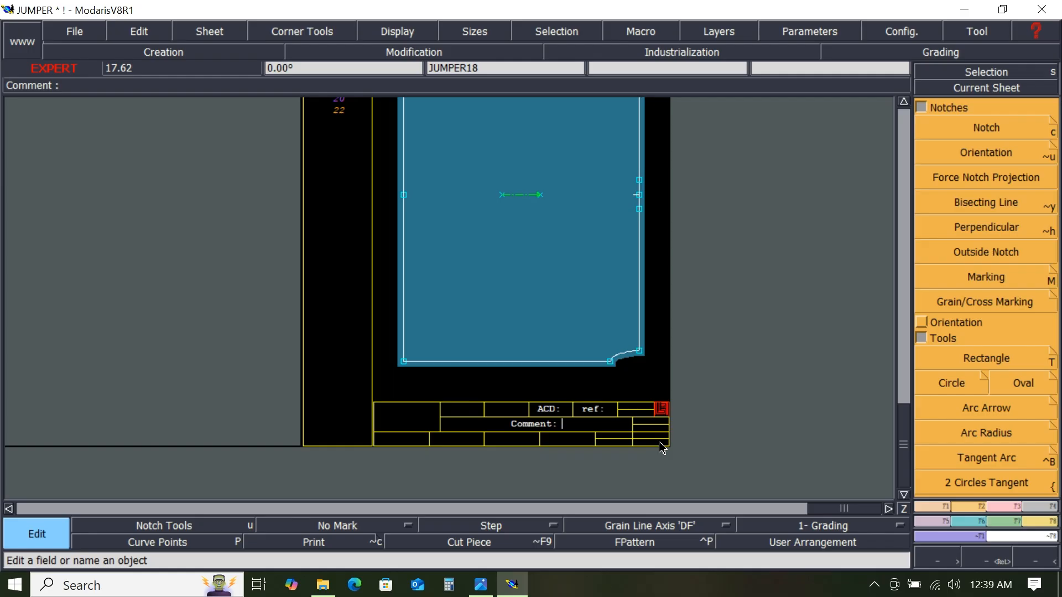
type("FRONT")
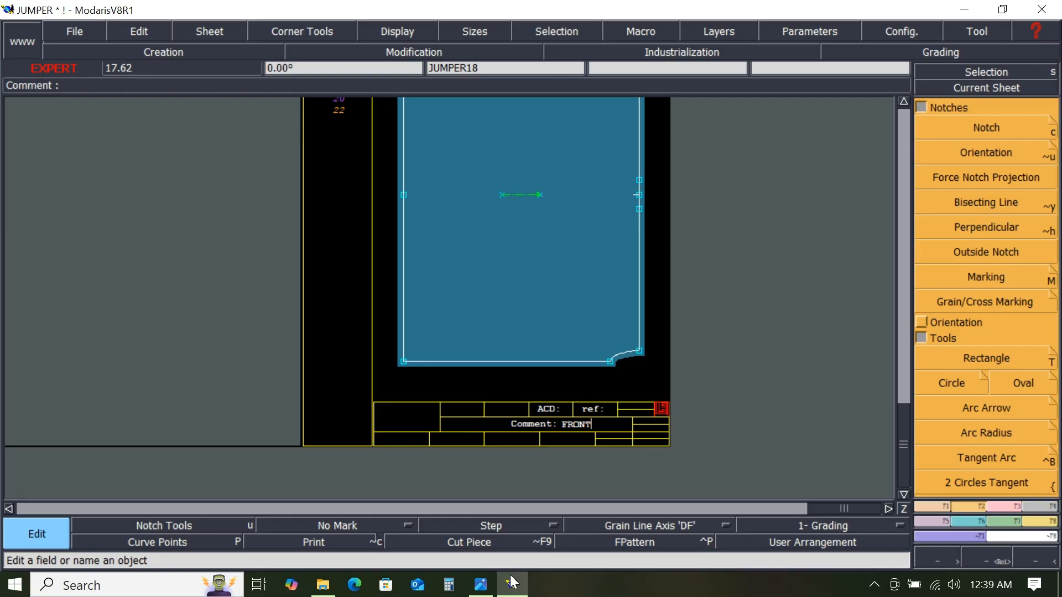
mouse_move(486, 589)
left_click(470, 544)
key("Return")
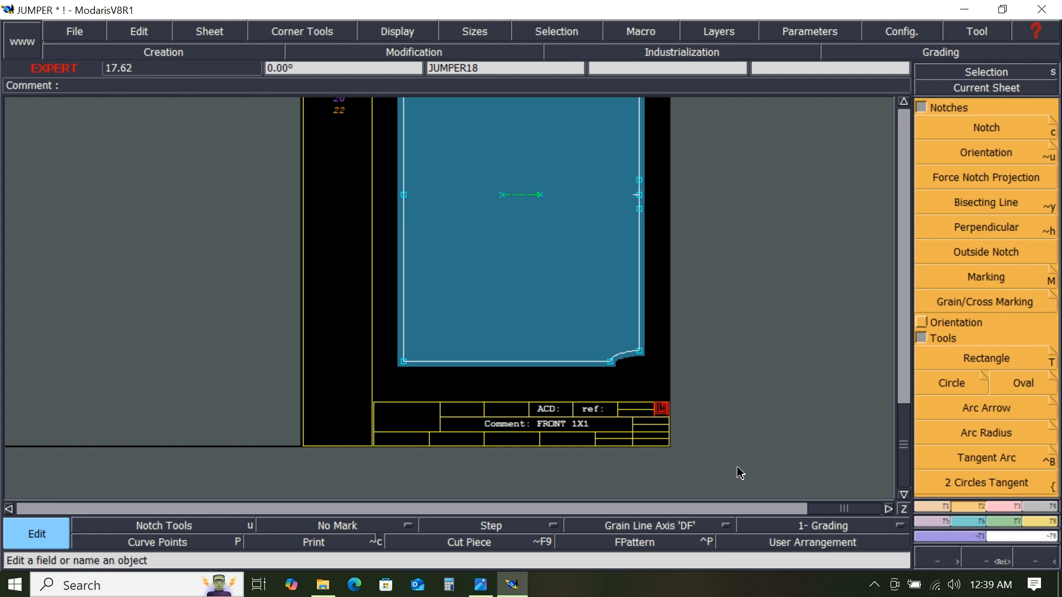
left_click(737, 469)
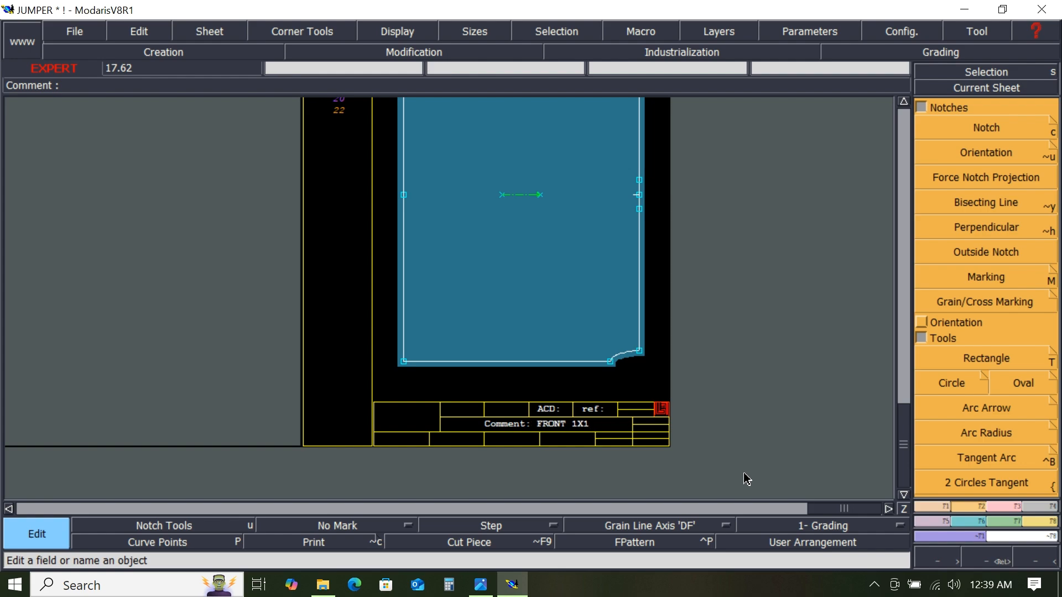
- Arrange all sheets, then mirror the rectangular piece with the curved top corner about its bottom edge using Sym 2Pts
key("8")
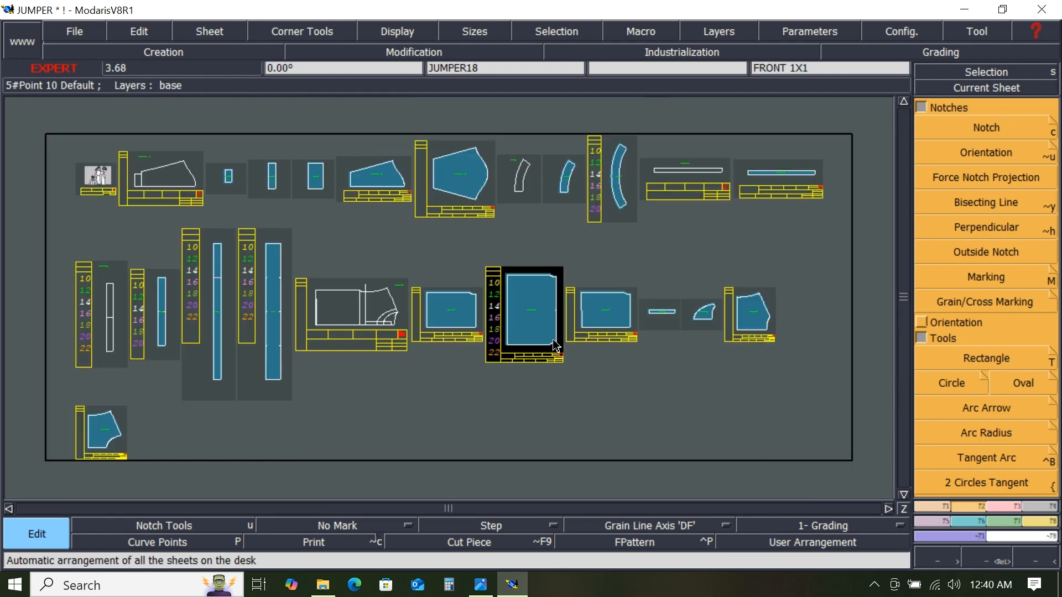
left_click(983, 85)
left_click(614, 318)
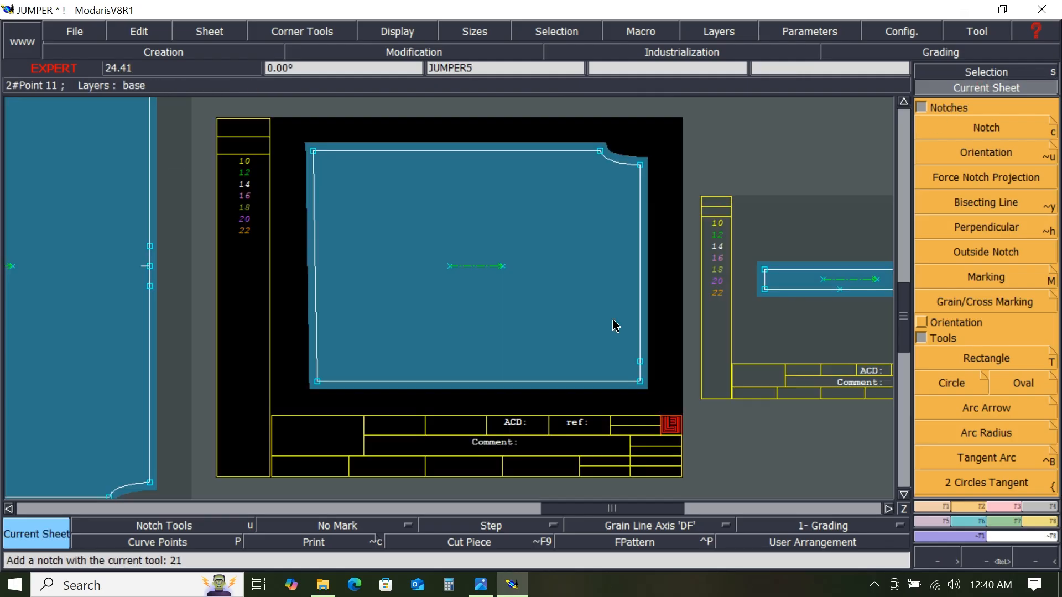
left_click(938, 521)
left_click(981, 207)
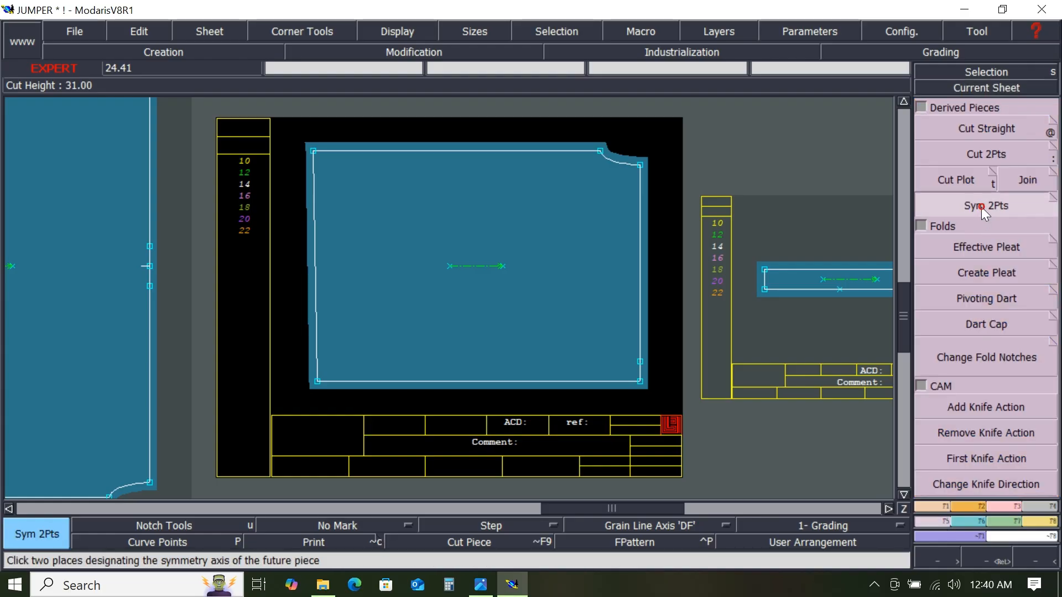
left_click(317, 382)
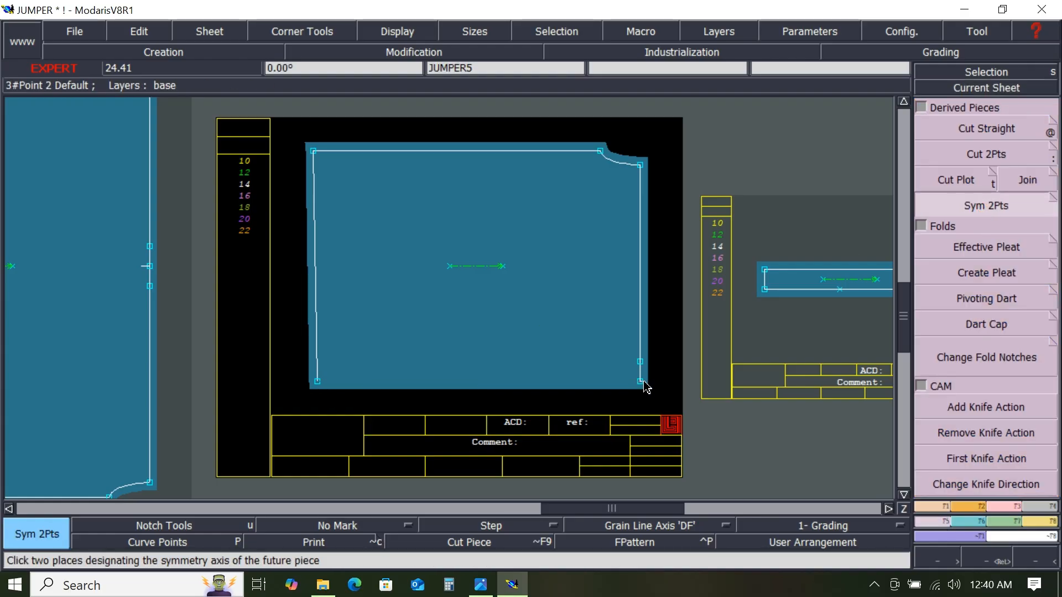
left_click(640, 382)
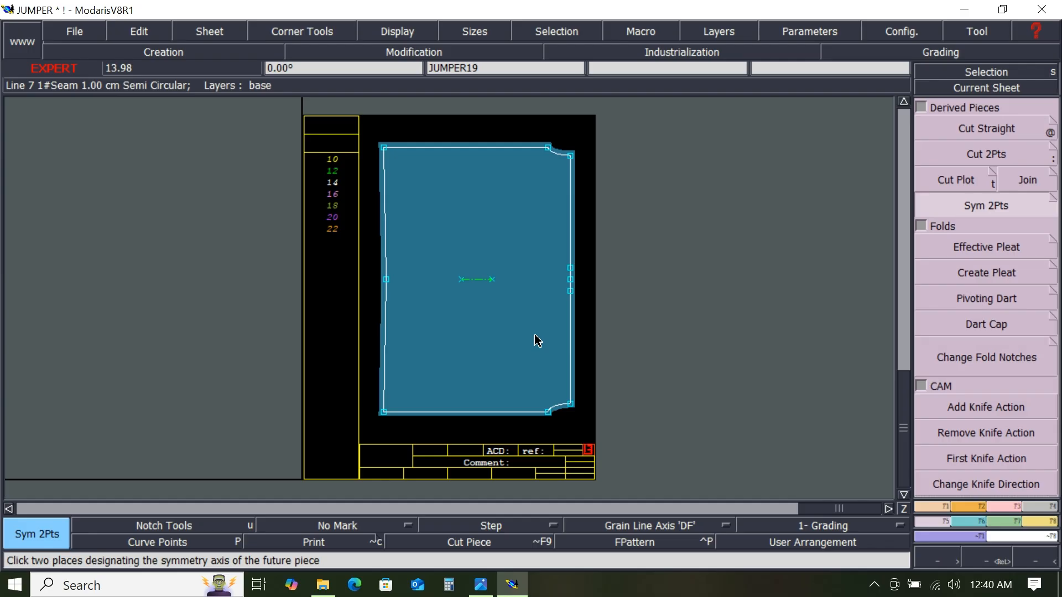
- Add the comment BACK PART 1X1 to the newly mirrored piece
left_click(972, 507)
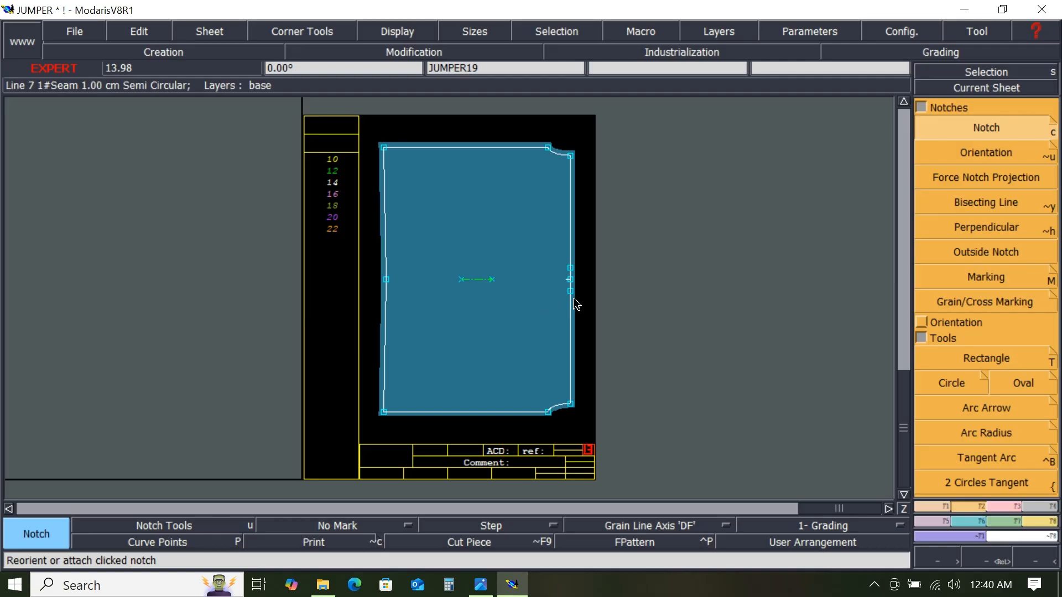
scroll(576, 296, "up", 7)
scroll(577, 286, "down", 6)
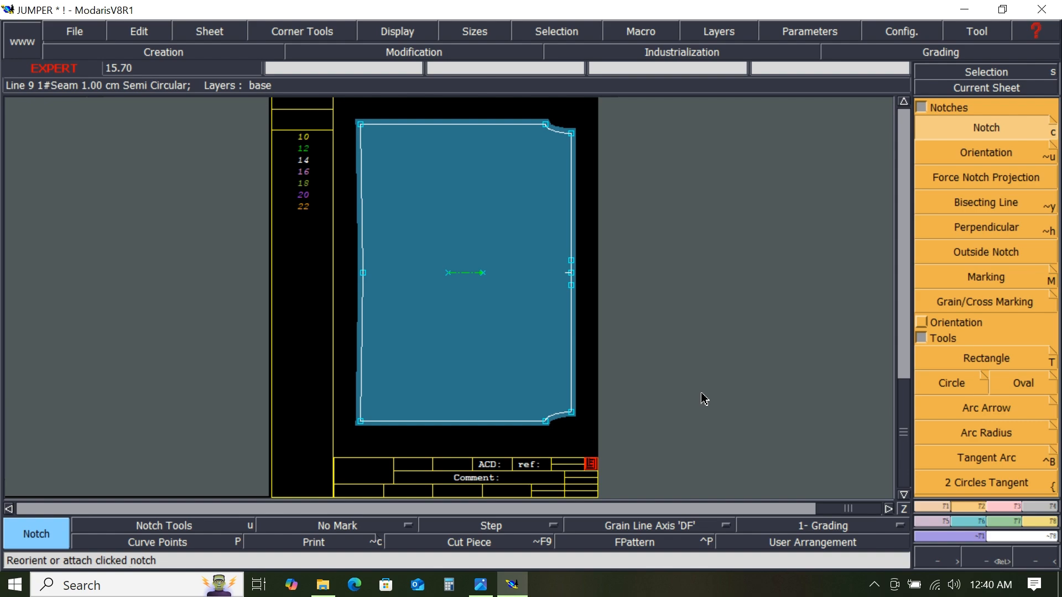
key("e")
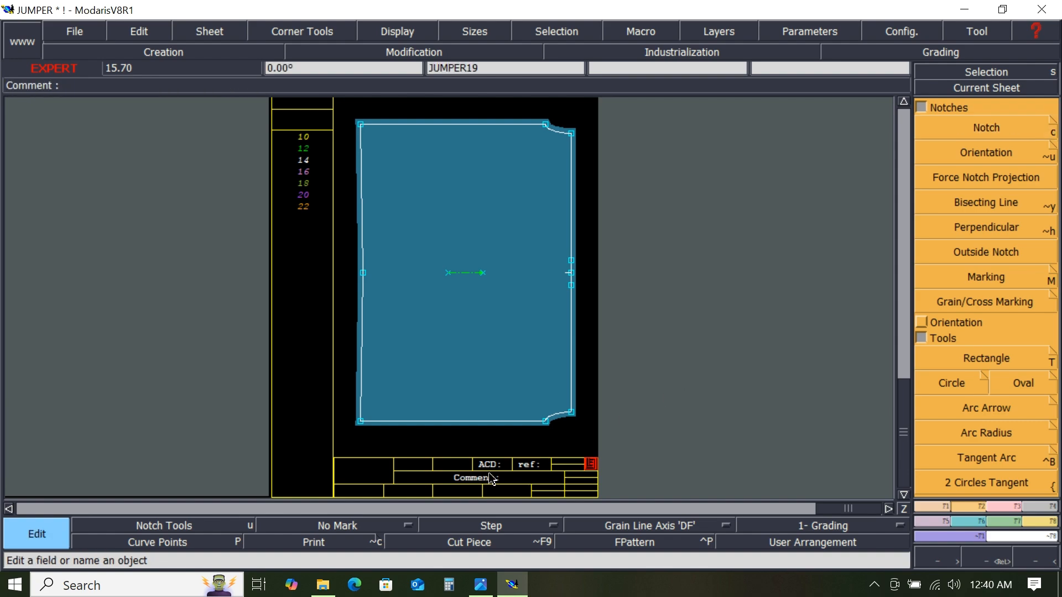
left_click(506, 479)
type("BACK PART")
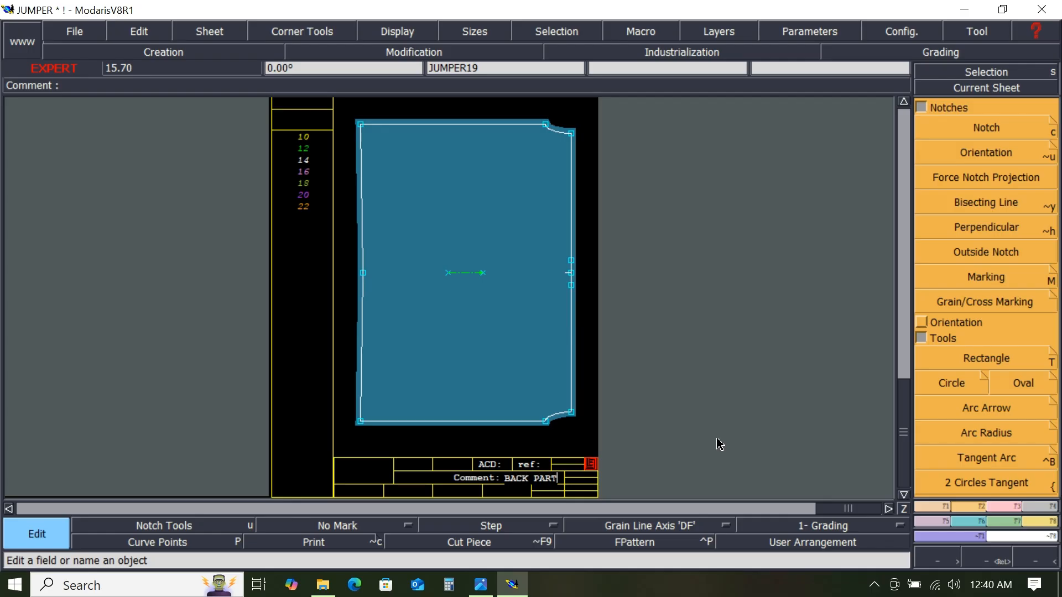
type(" 1X1")
key("Return")
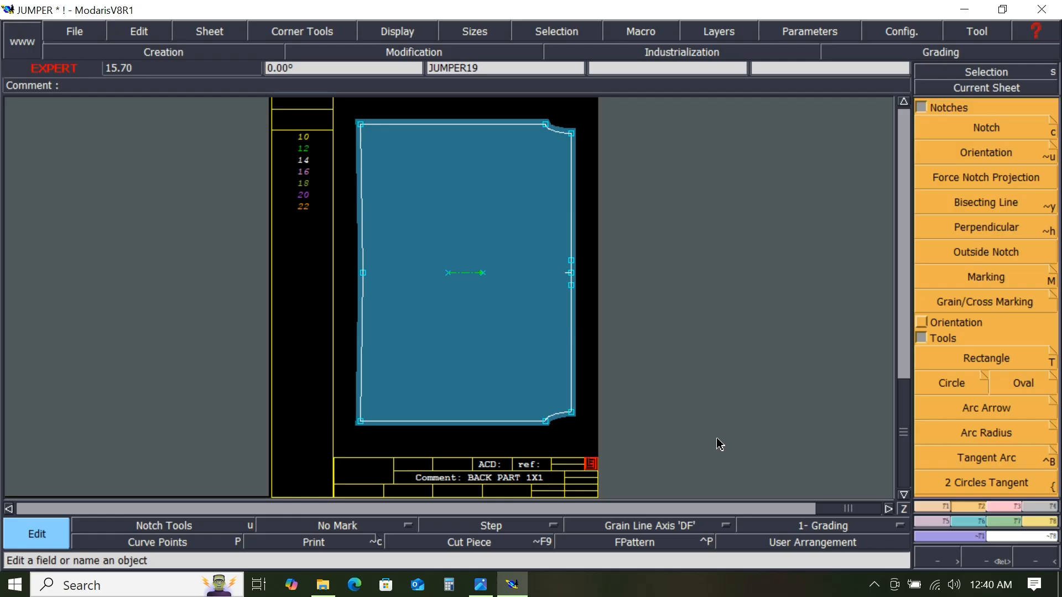
- Arrange all sheets, then mirror the thin rectangular strip about its bottom edge using Sym 2Pts
key("j")
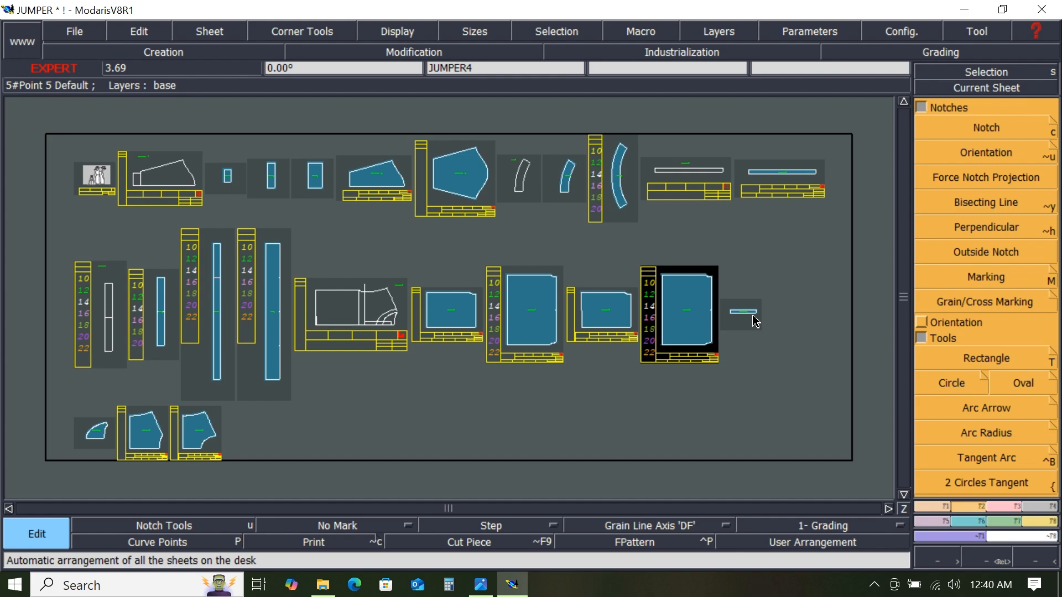
left_click(1014, 89)
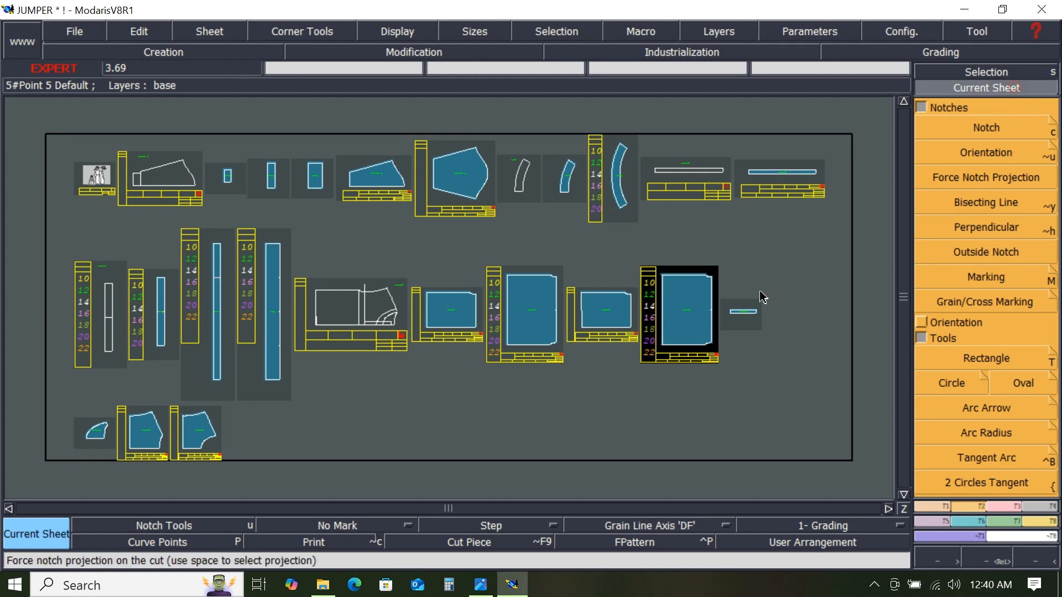
left_click(752, 325)
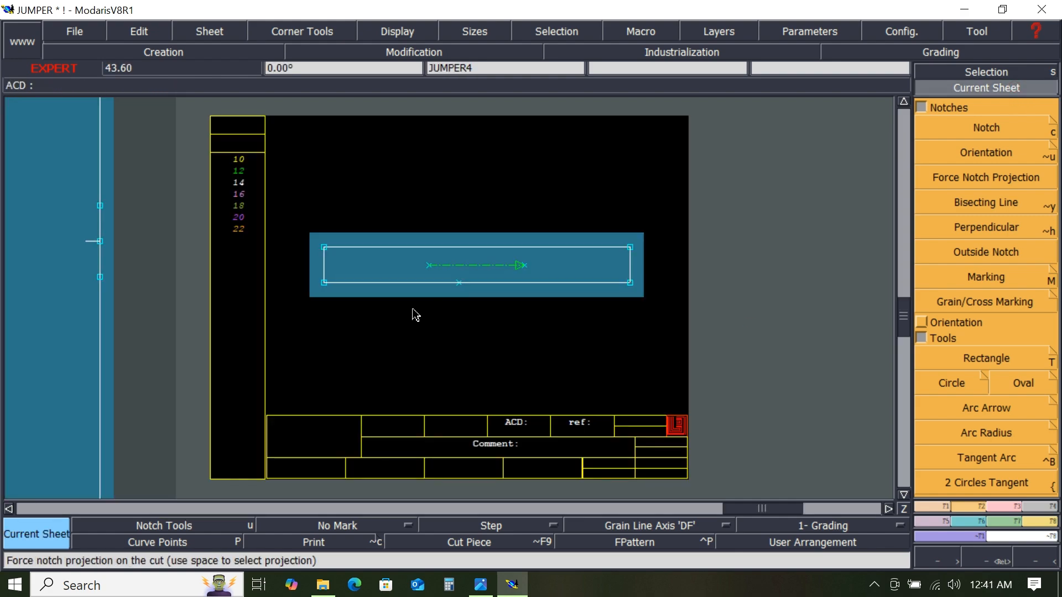
left_click(939, 522)
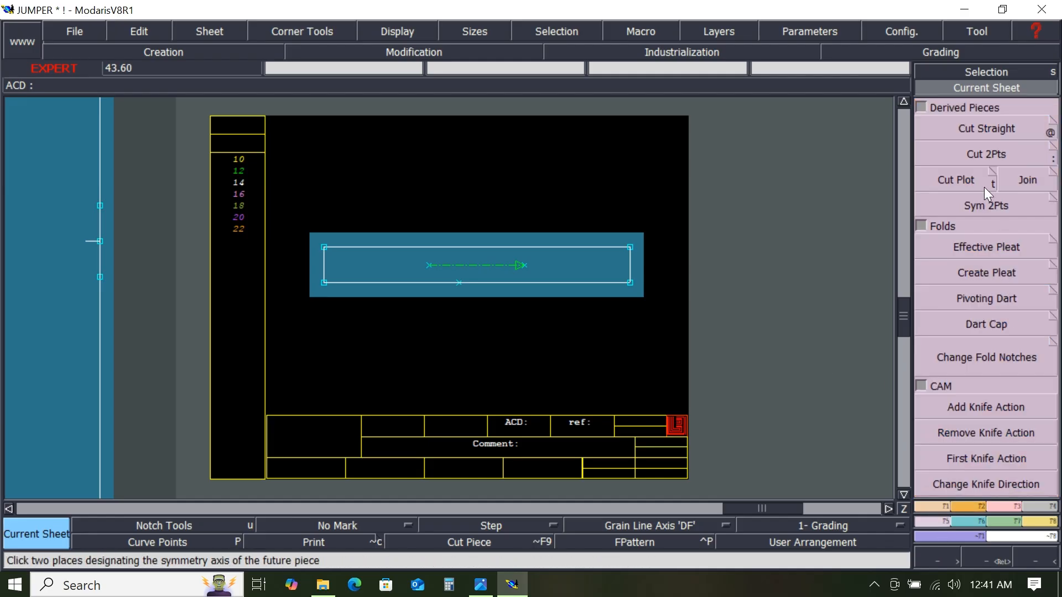
left_click(984, 206)
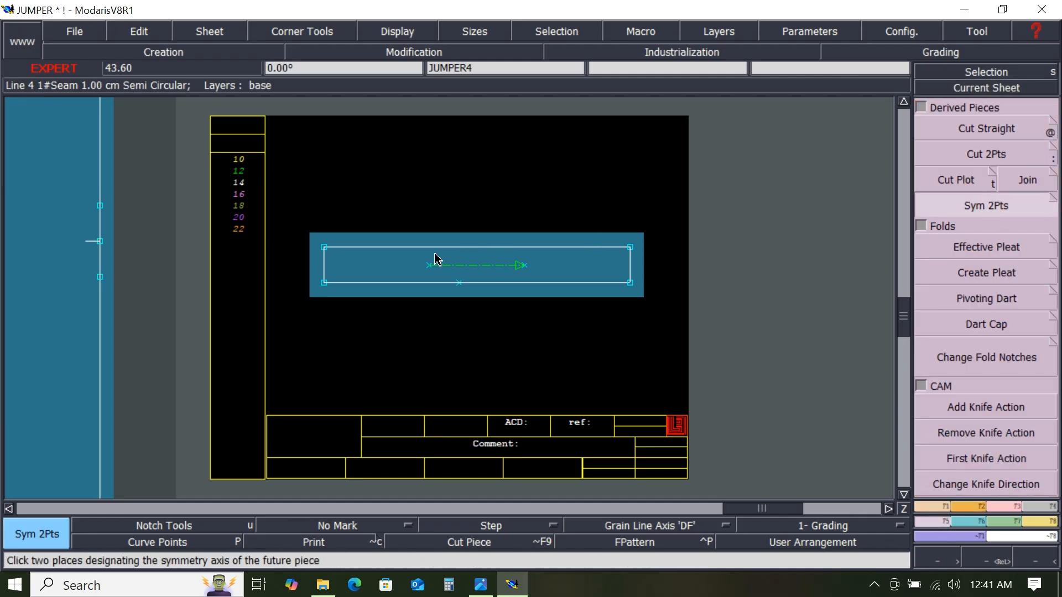
left_click(324, 283)
left_click(631, 283)
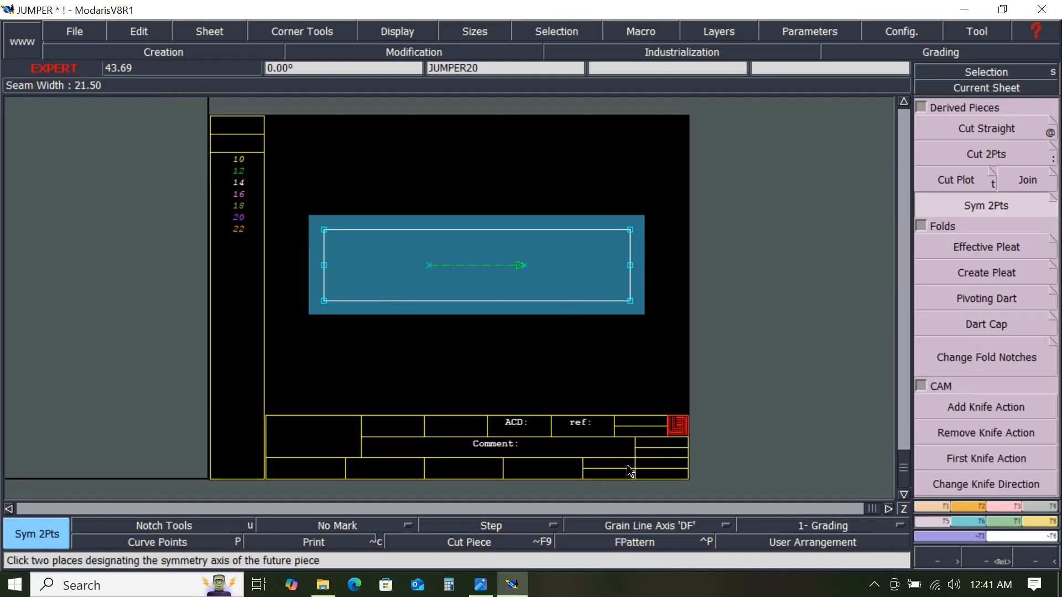
- Add the comment TAP 1X1 to the mirrored strip piece
key("e")
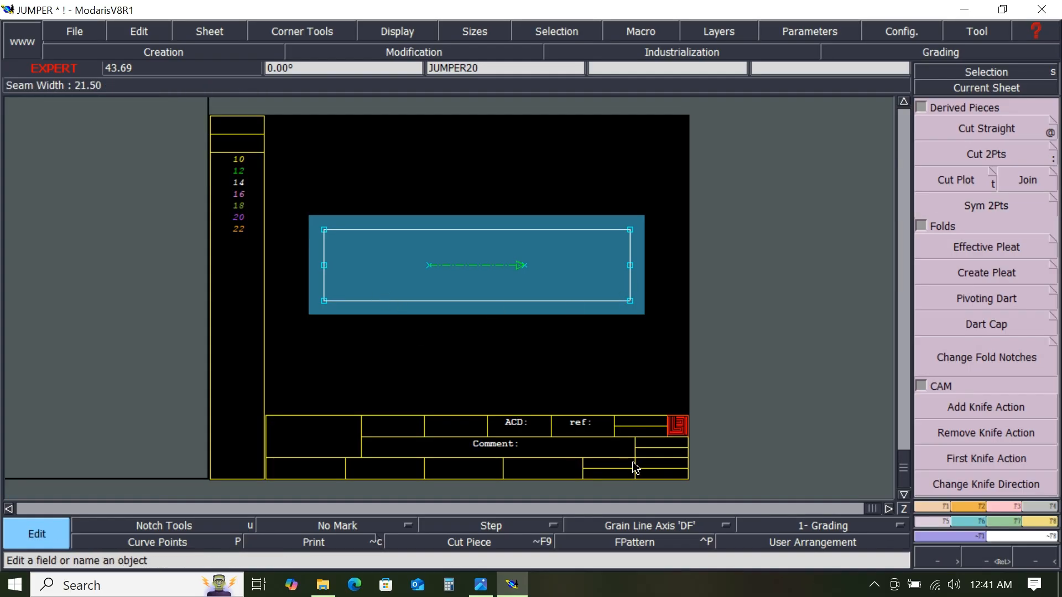
left_click(524, 445)
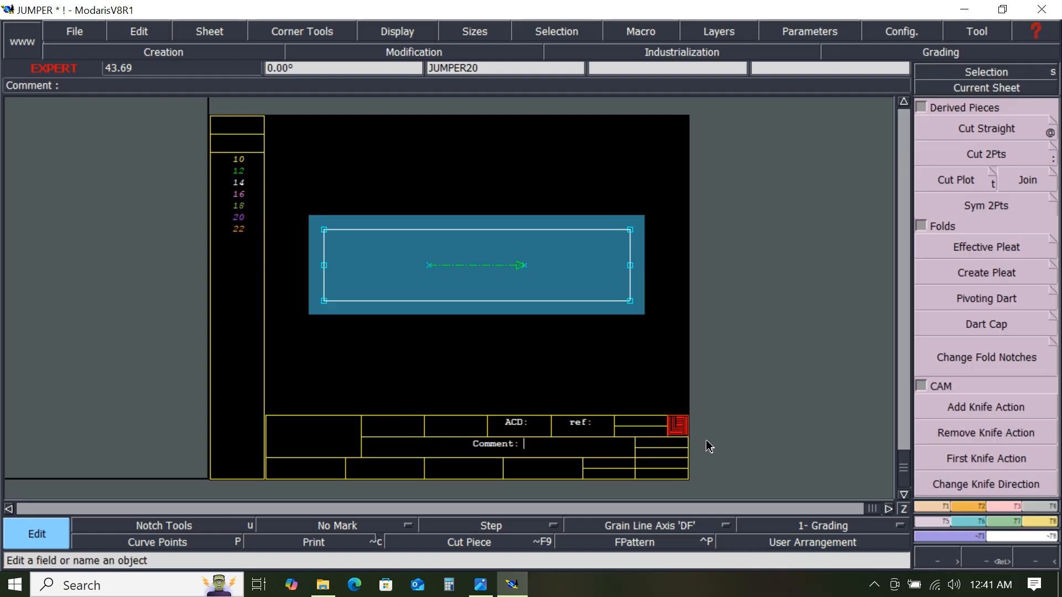
type("TAP 1X1")
key("Return")
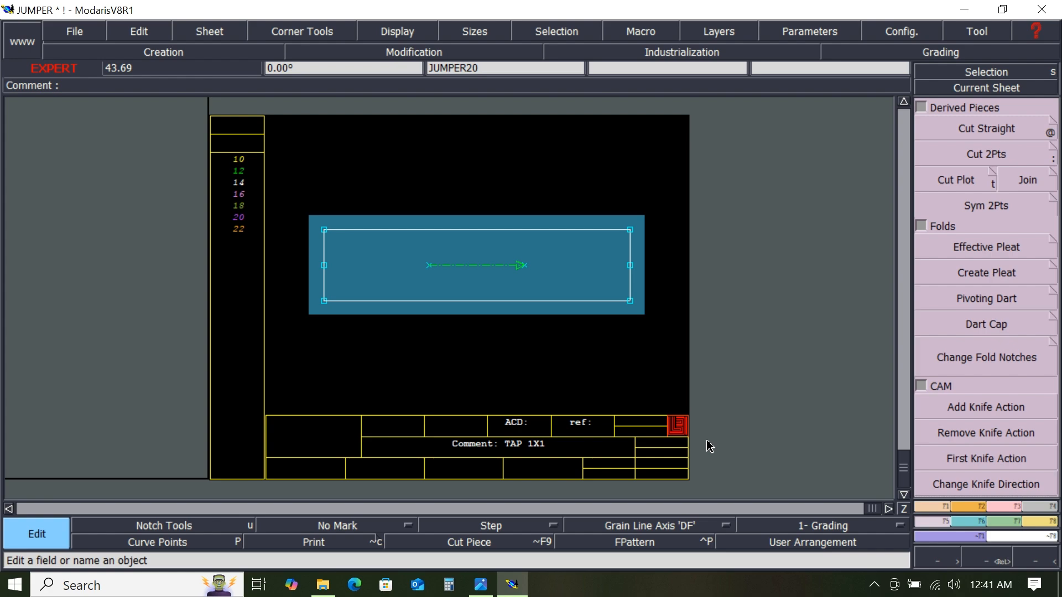
- Arrange all sheets, then mirror the small curved wedge piece about its bottom edge using Sym 2Pts
key("j")
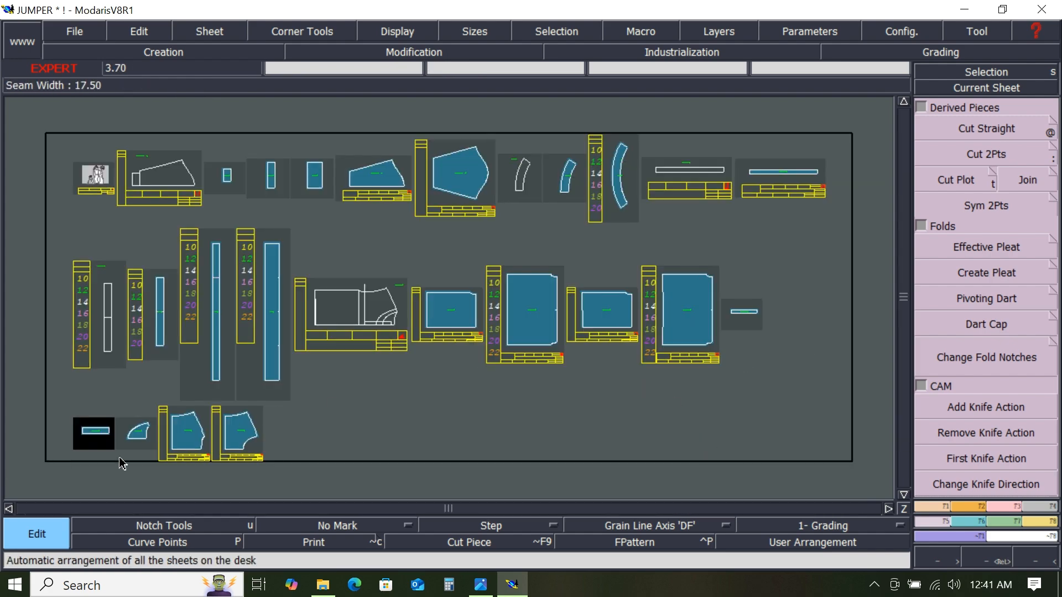
left_click(966, 88)
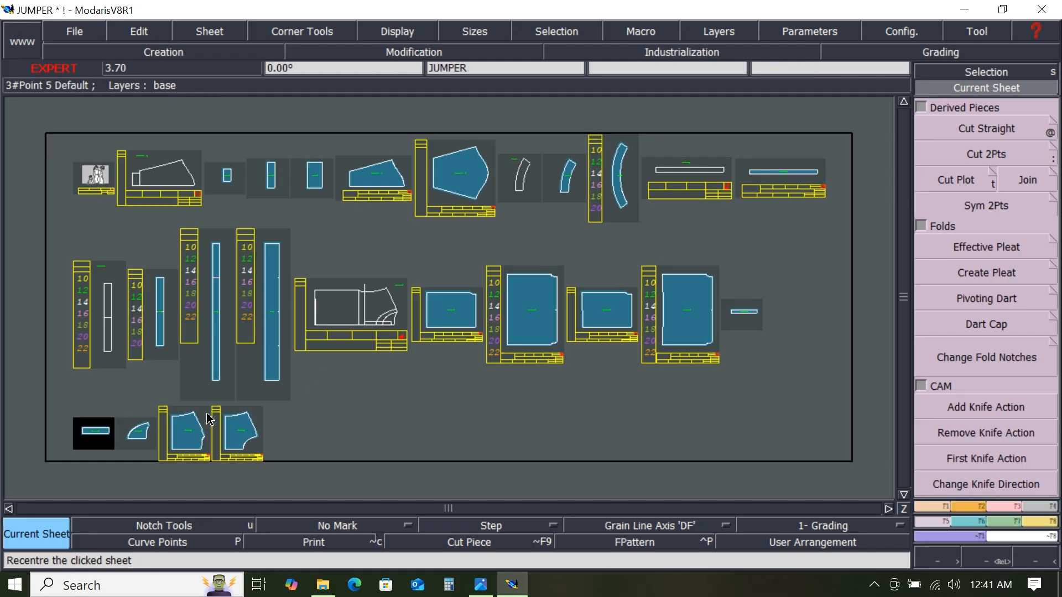
left_click(140, 440)
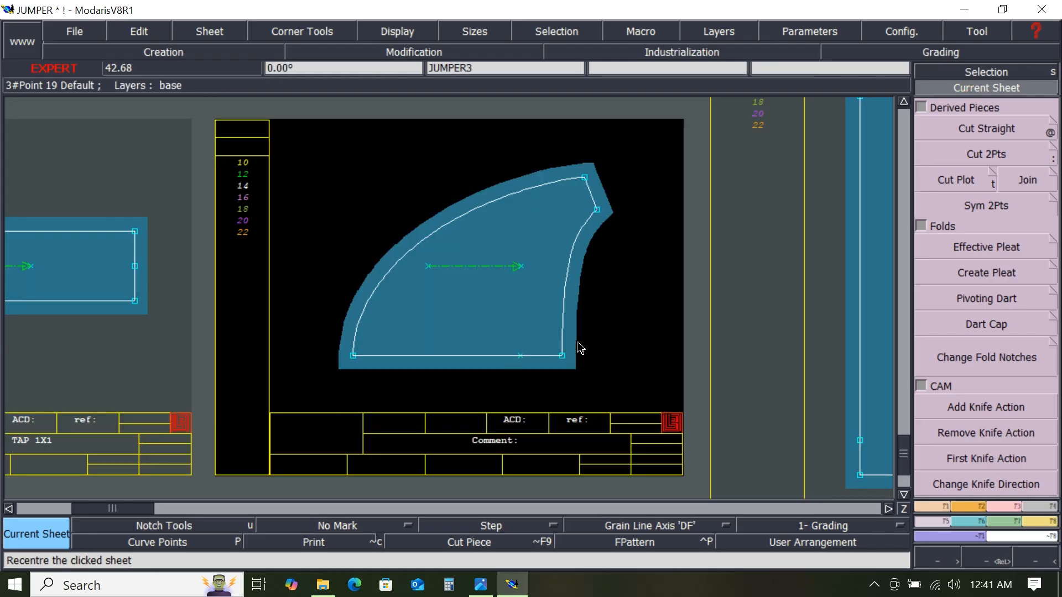
left_click(974, 204)
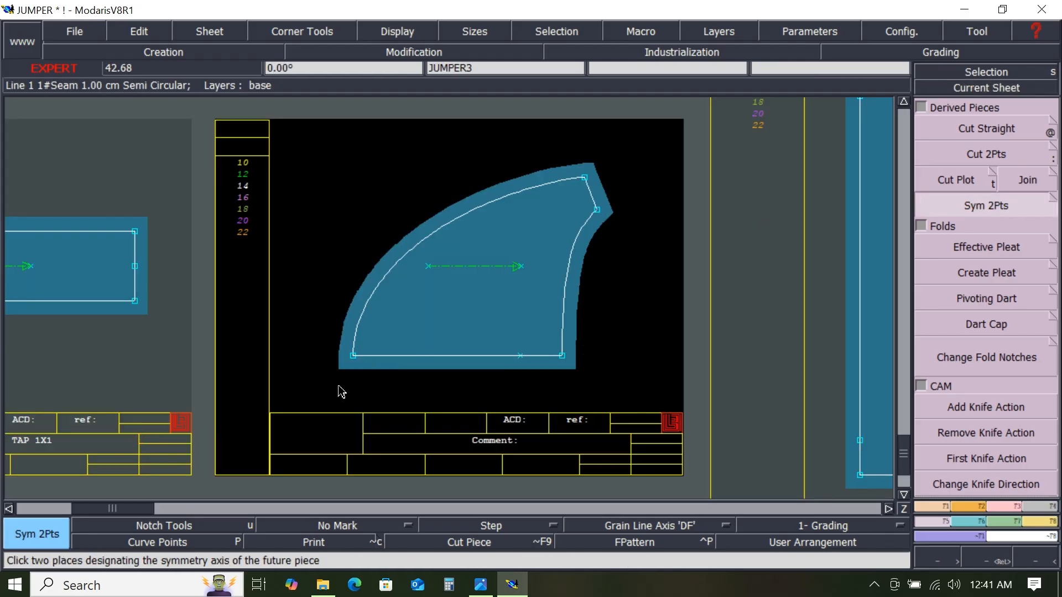
left_click(353, 356)
left_click(562, 356)
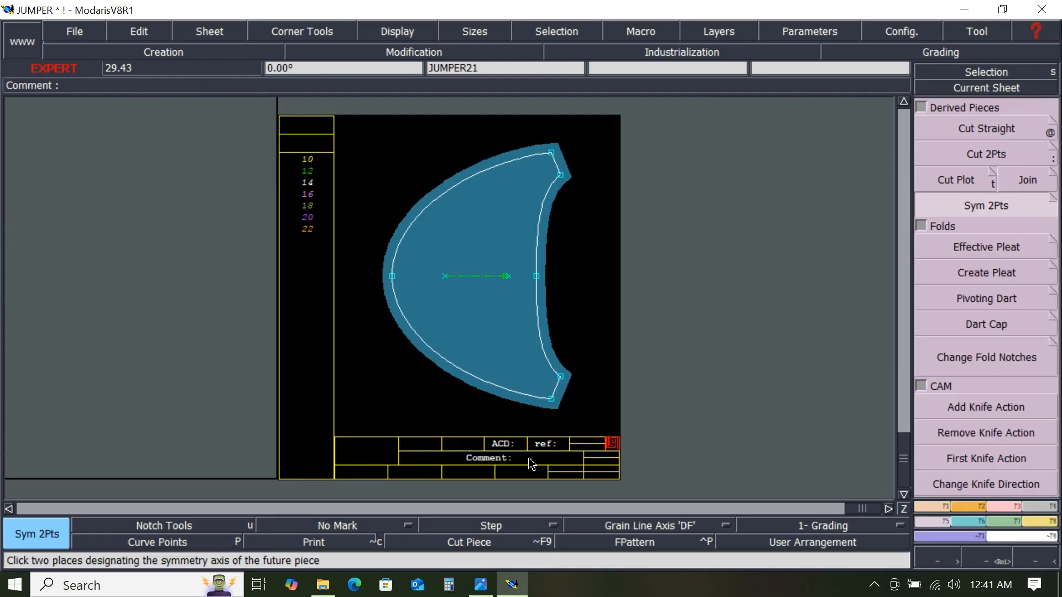
- Add the comment BK MOON 1X1 to the mirrored crescent piece
key("e")
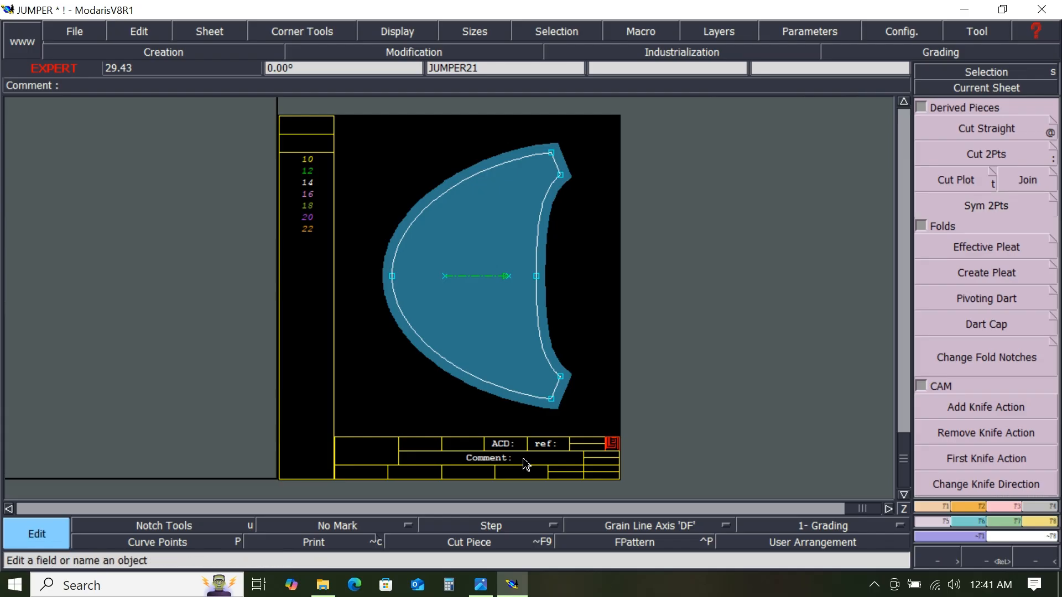
left_click(522, 459)
type("BK MOON 1X1")
key("Return")
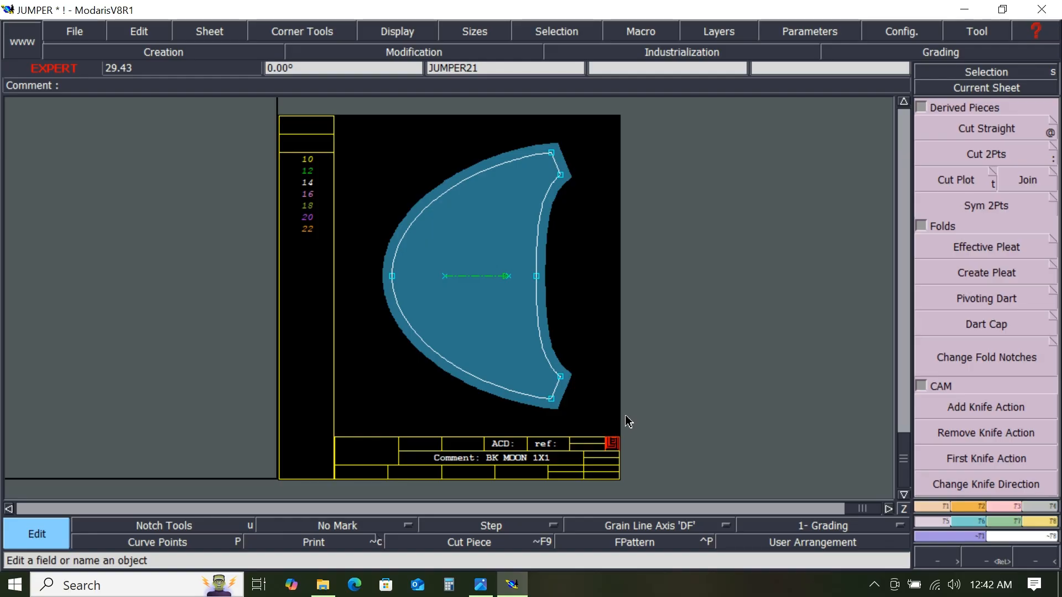
- Move to the next sheet and mirror the back body piece about its bottom edge using Sym 2Pts
key("Page_Down")
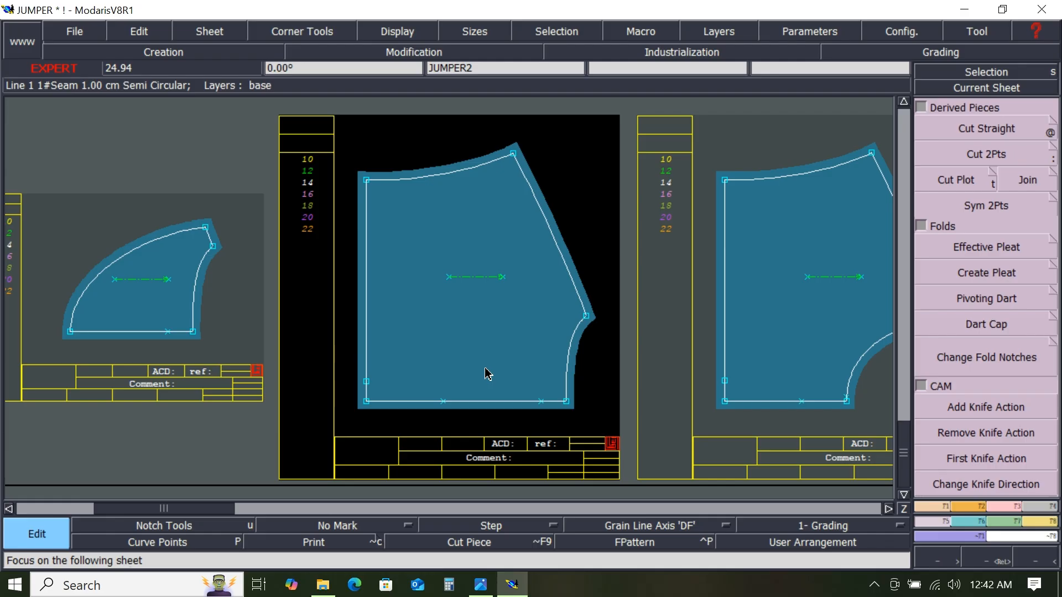
left_click(971, 207)
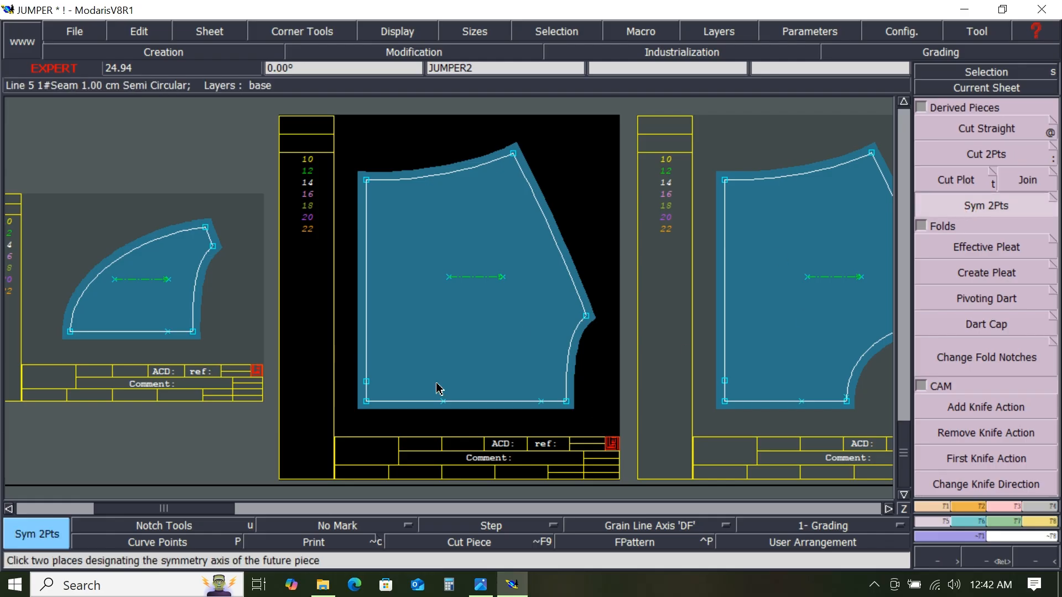
left_click(366, 401)
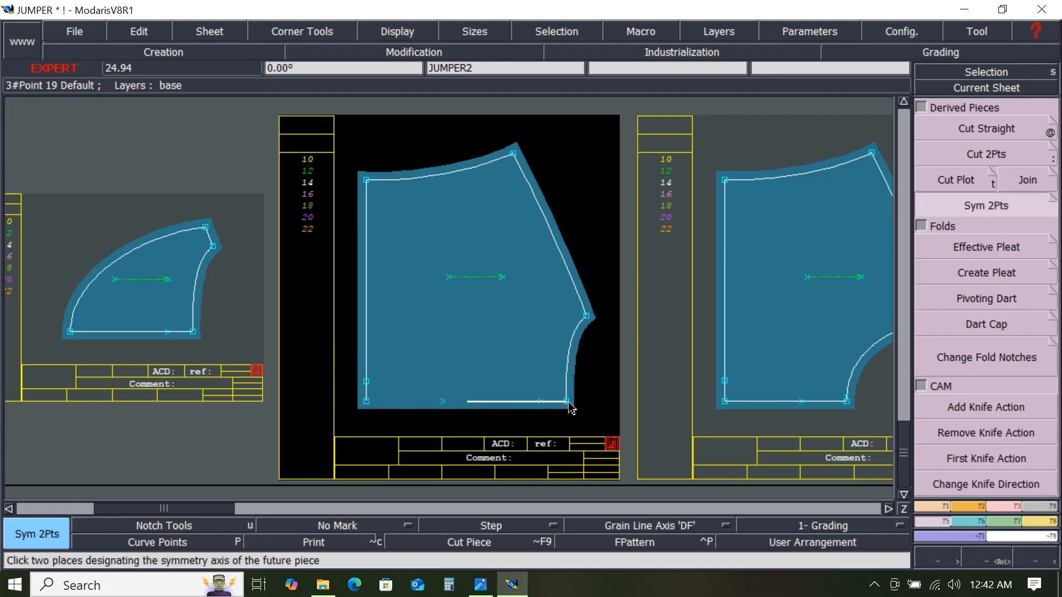
left_click(568, 403)
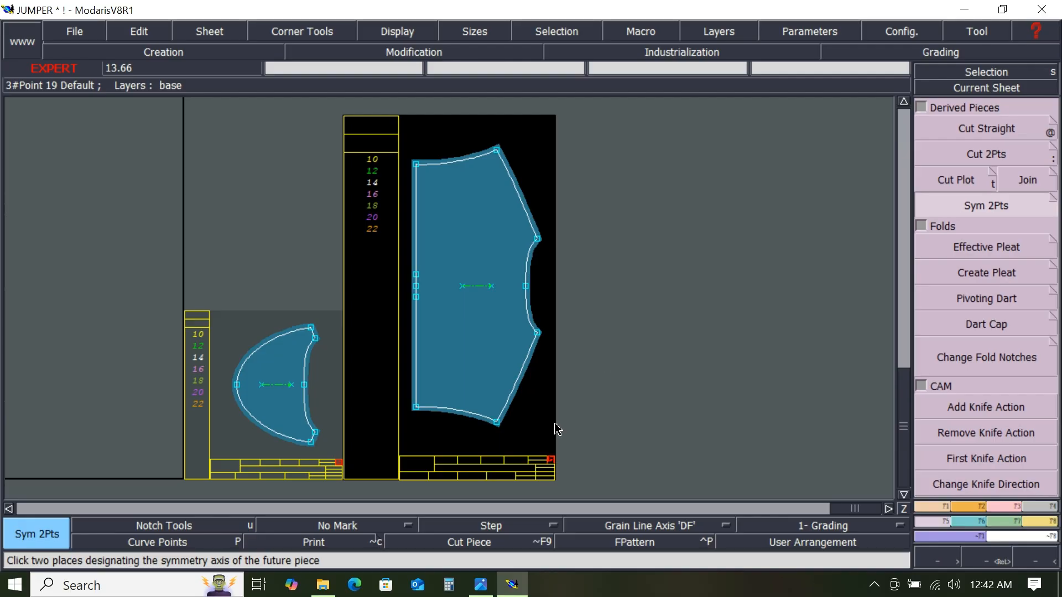
scroll(556, 430, "up", 2)
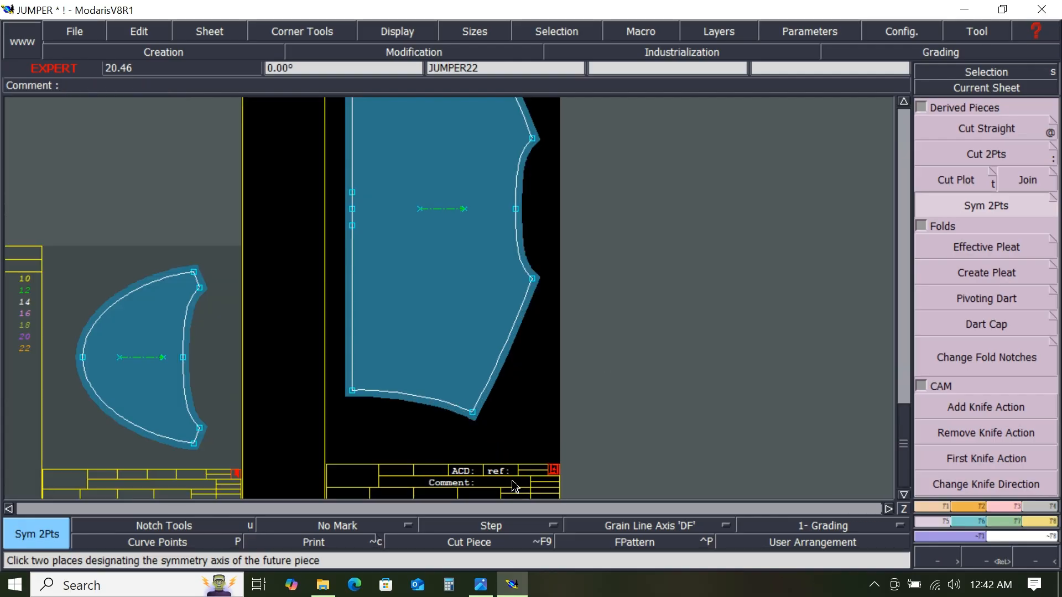
- Add the comment BACK PART 1X1 to the mirrored back piece
key("e")
left_click(481, 484)
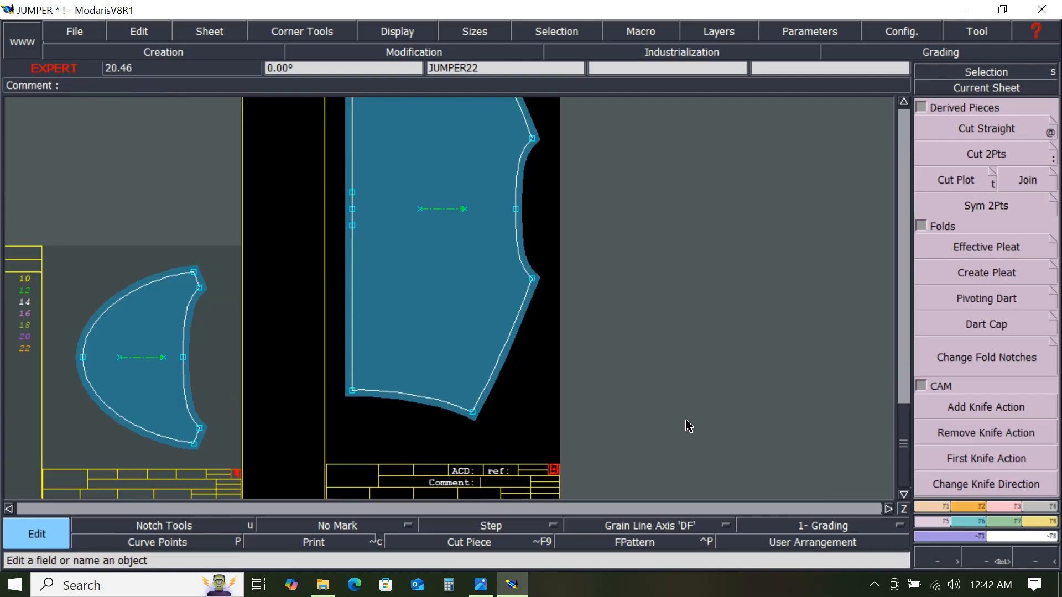
type("B")
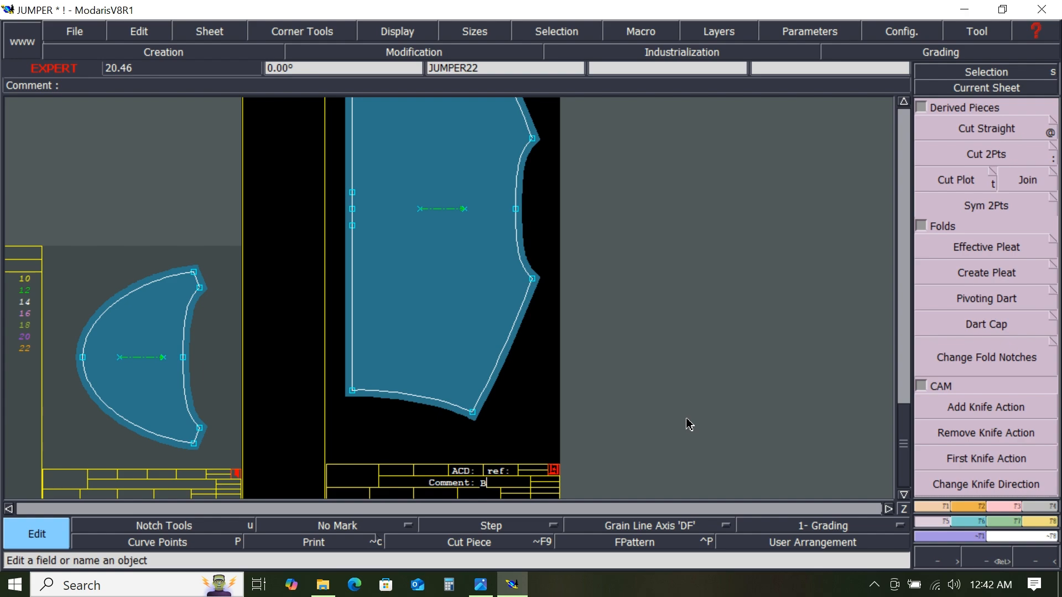
type("ACK PART")
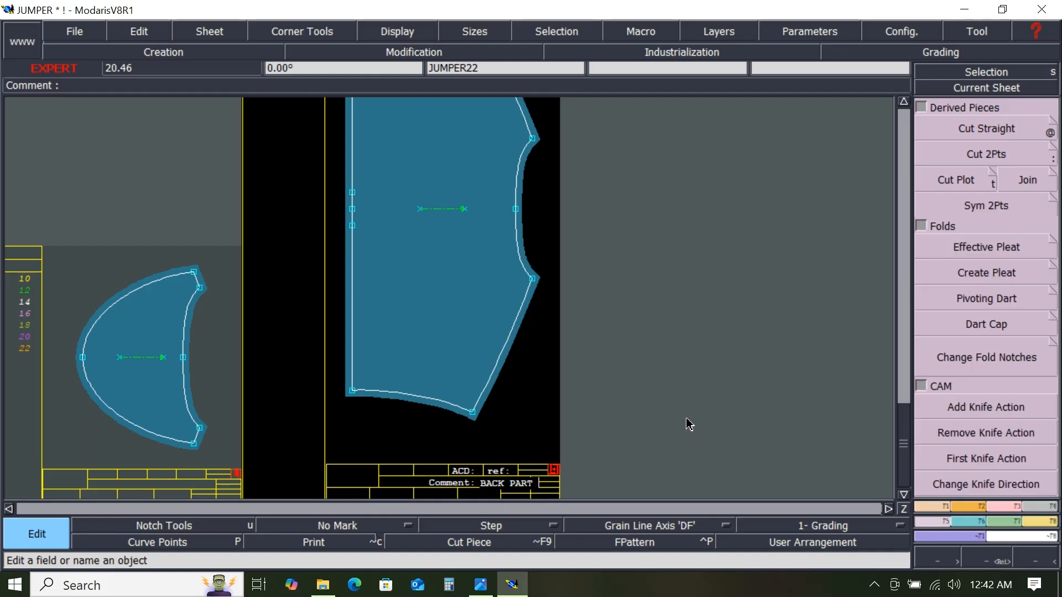
type("1X")
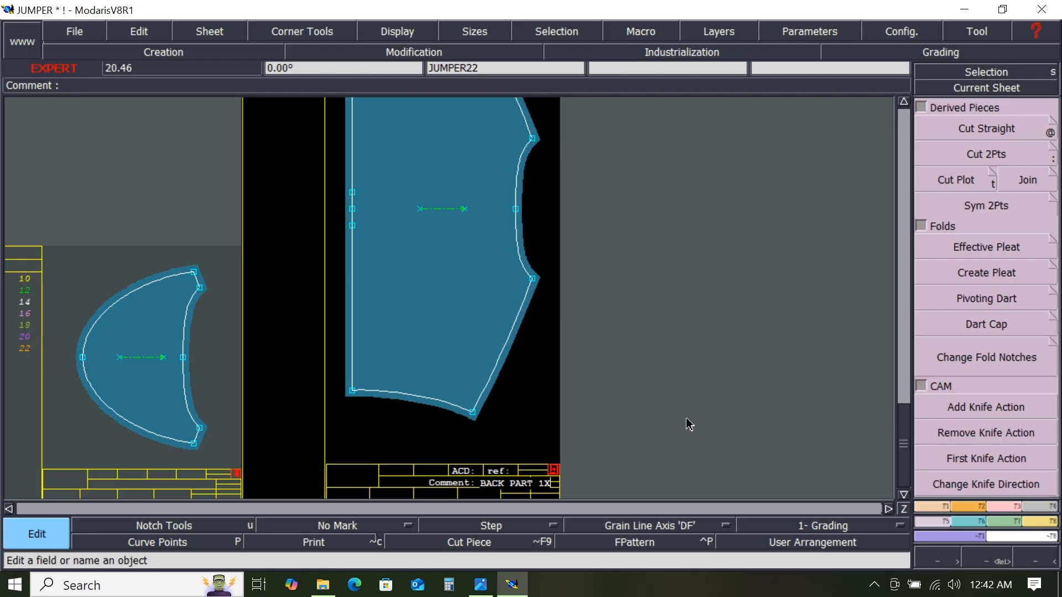
type("1")
key("Return")
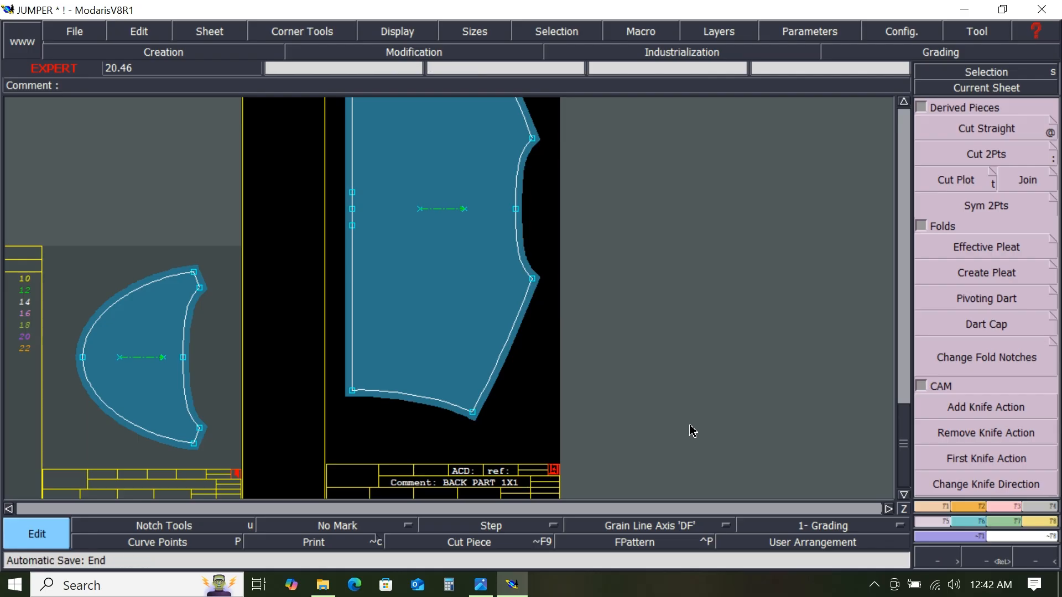
- Move to the next sheet and add the comment FRONT PART 1X2 to the front piece
key("Page_Down")
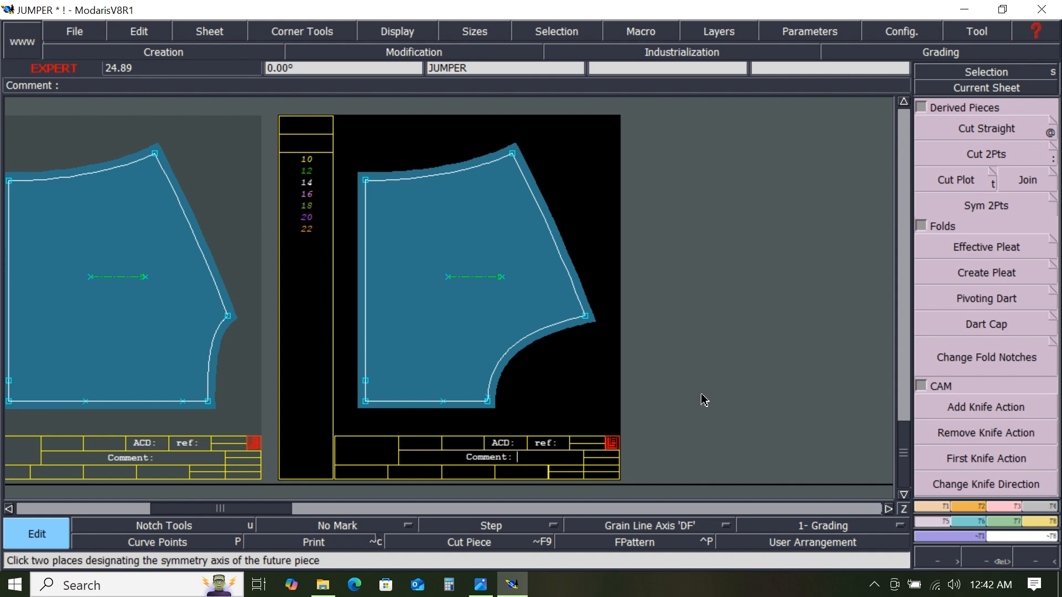
type("FRONT PART")
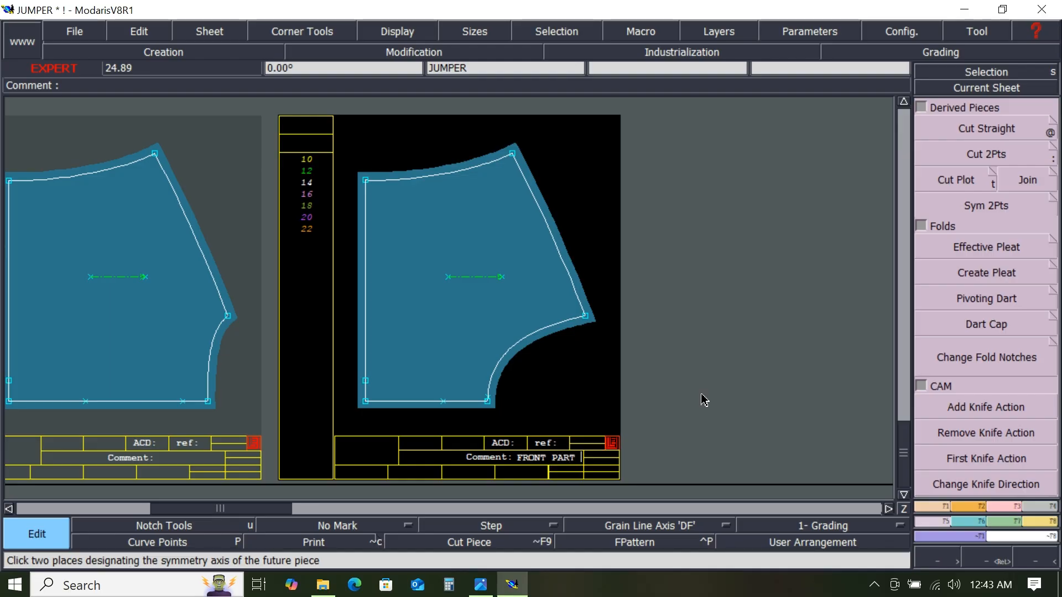
type(" 1X2")
key("Return")
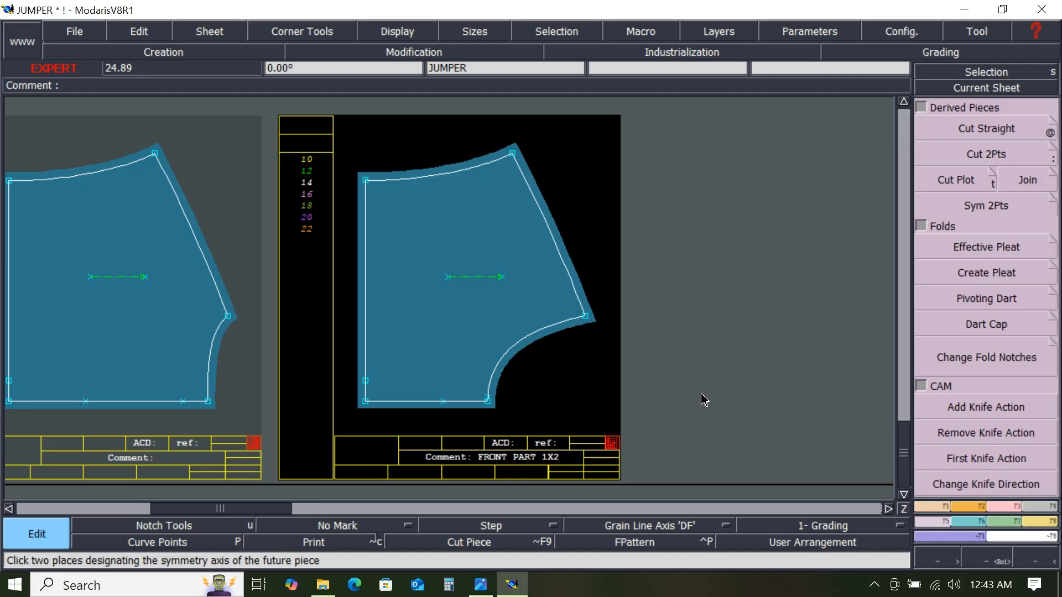
- Delete the original half-piece sheets that were replaced by mirrored pieces, then rearrange all sheets on the desk
key("j")
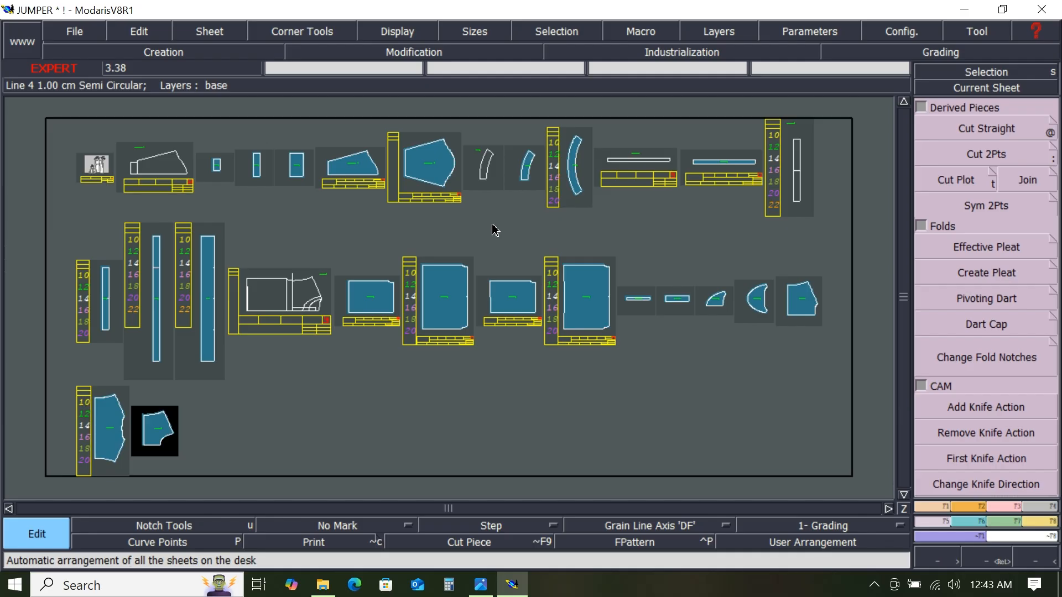
key("Delete")
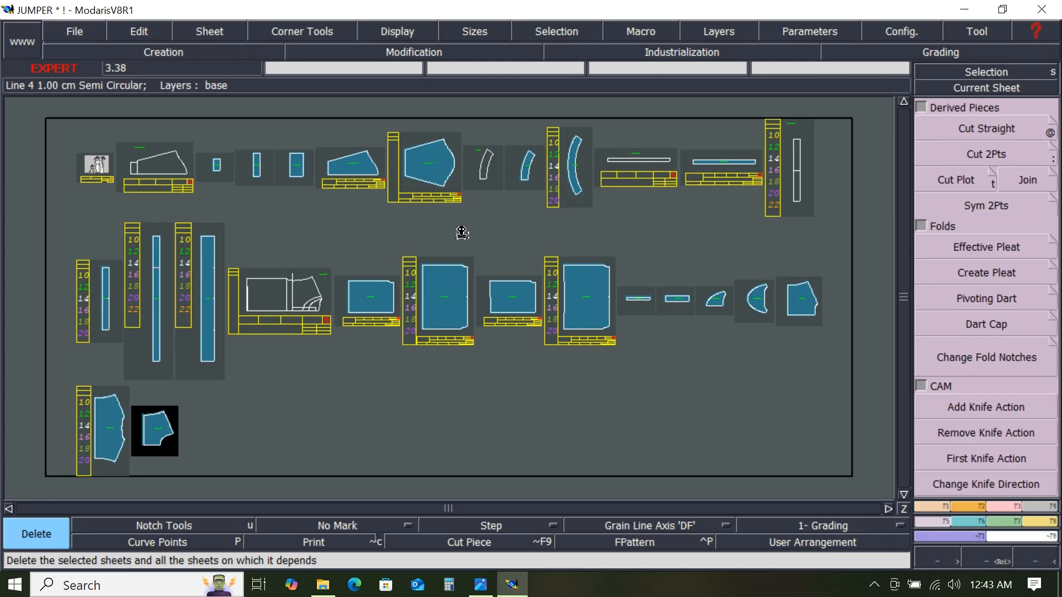
left_click(217, 168)
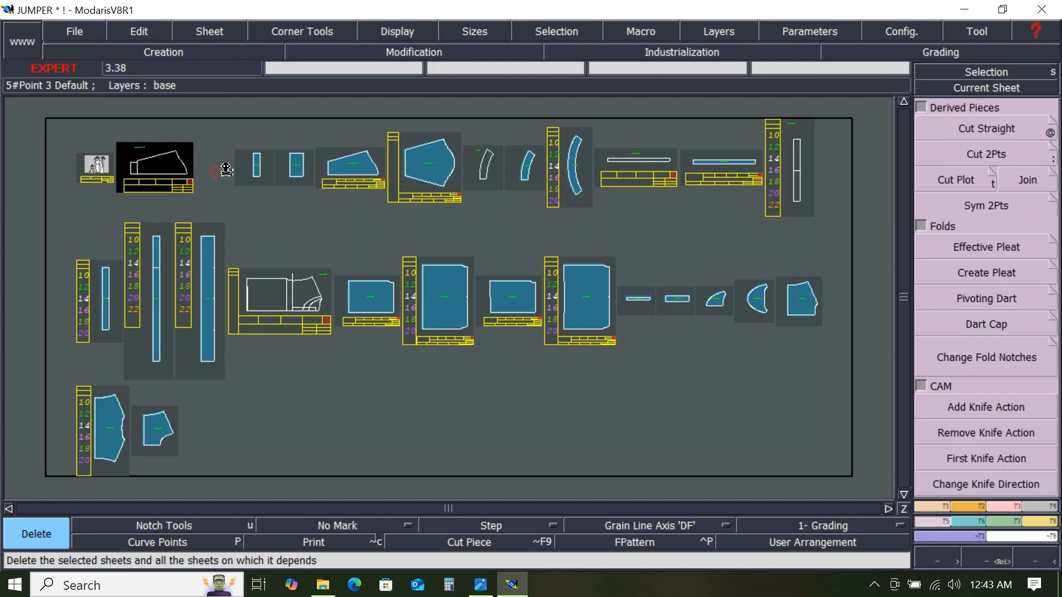
left_click(260, 169)
left_click(350, 175)
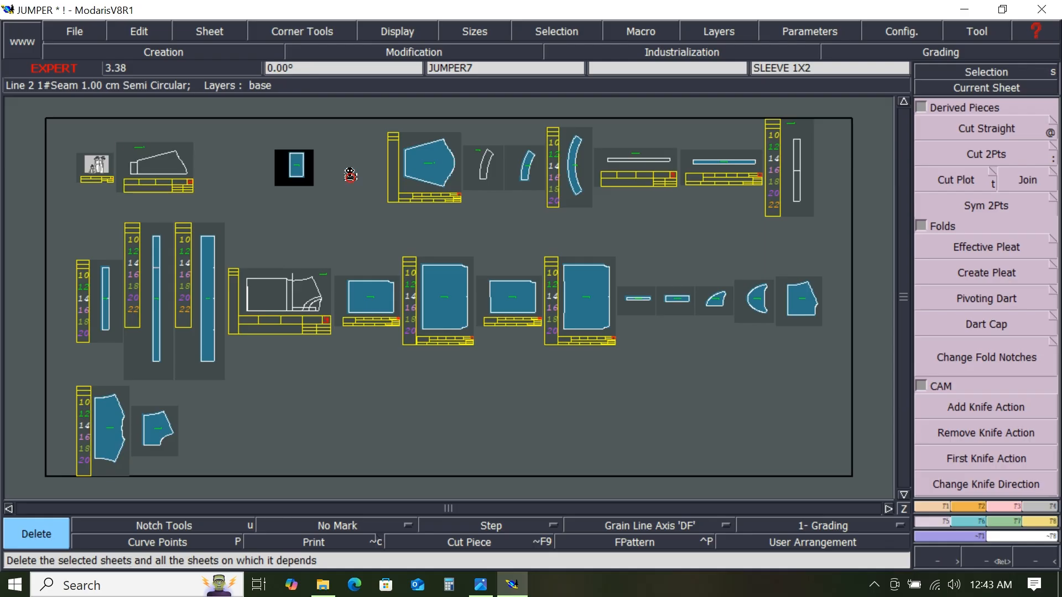
left_click(535, 179)
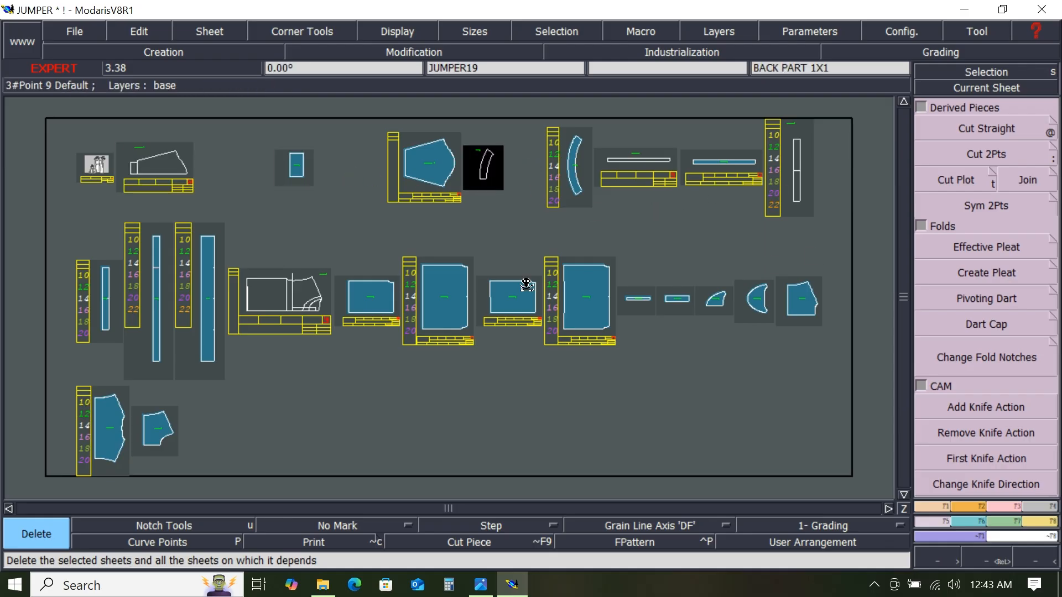
left_click(103, 306)
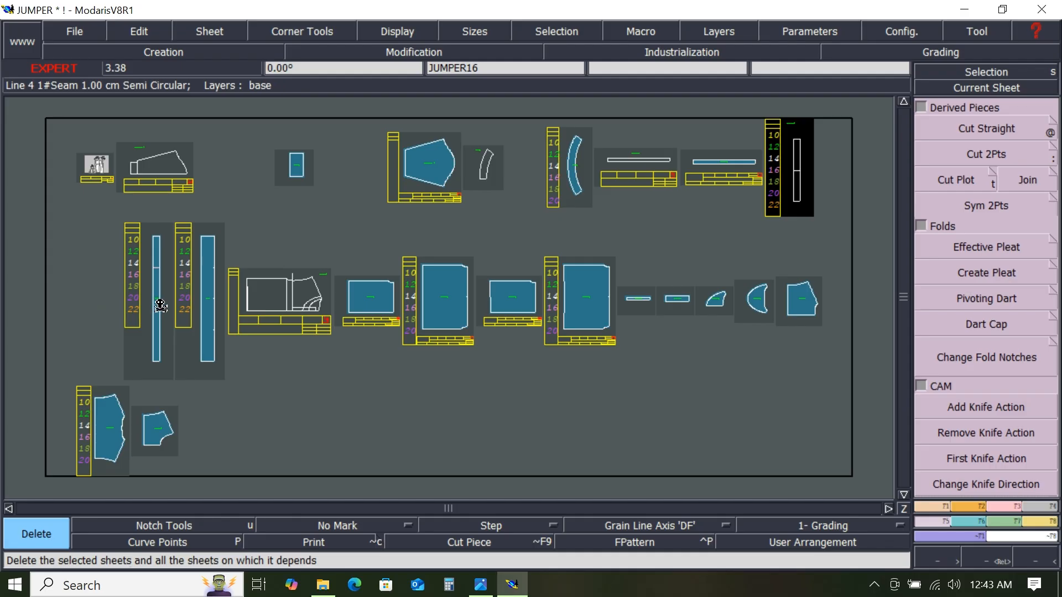
left_click(153, 306)
left_click(378, 313)
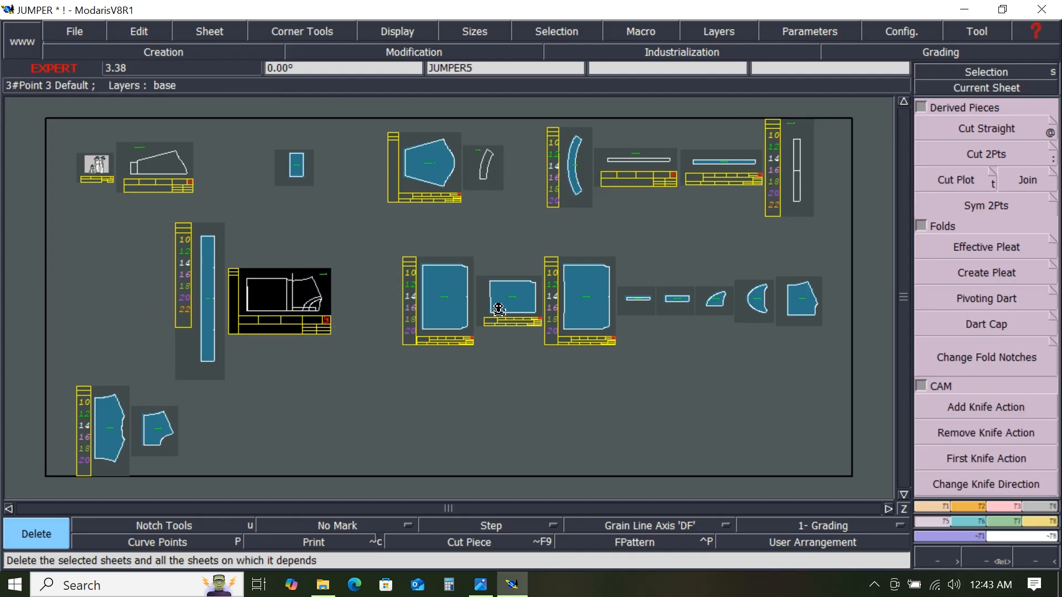
left_click(505, 308)
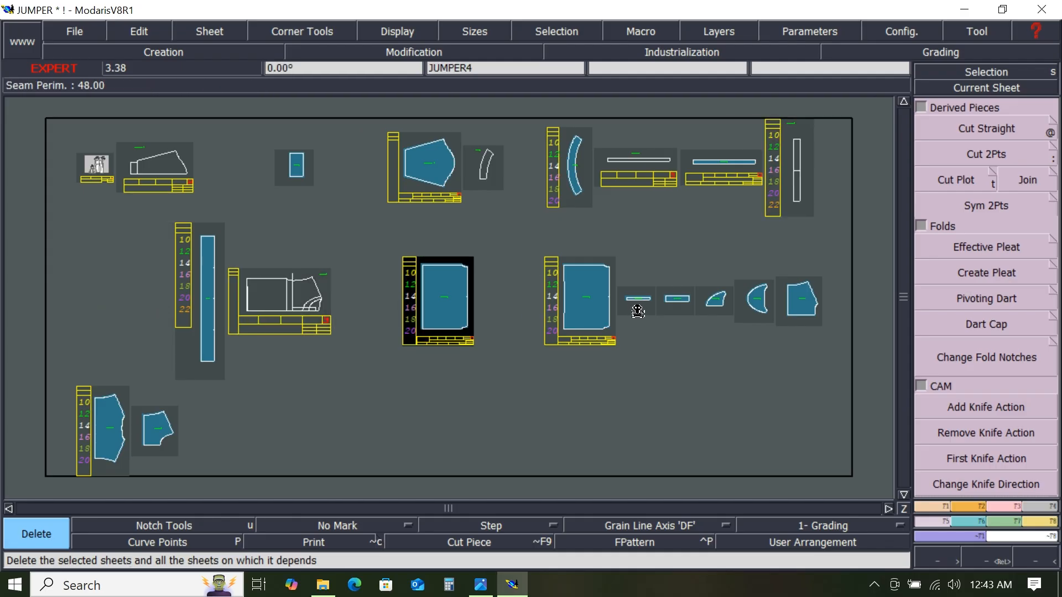
left_click(638, 306)
left_click(713, 308)
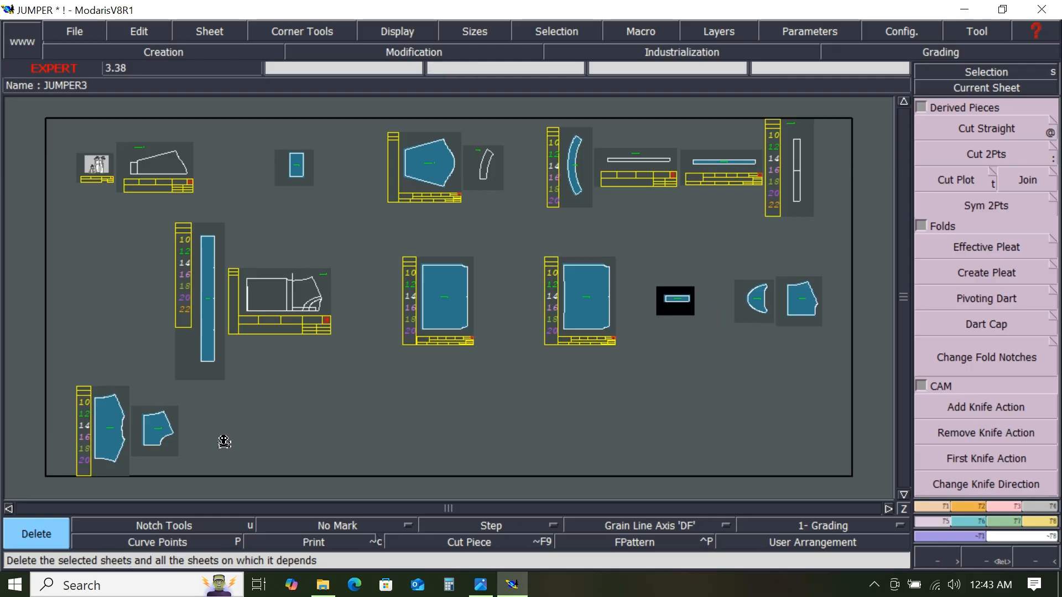
left_click(809, 312)
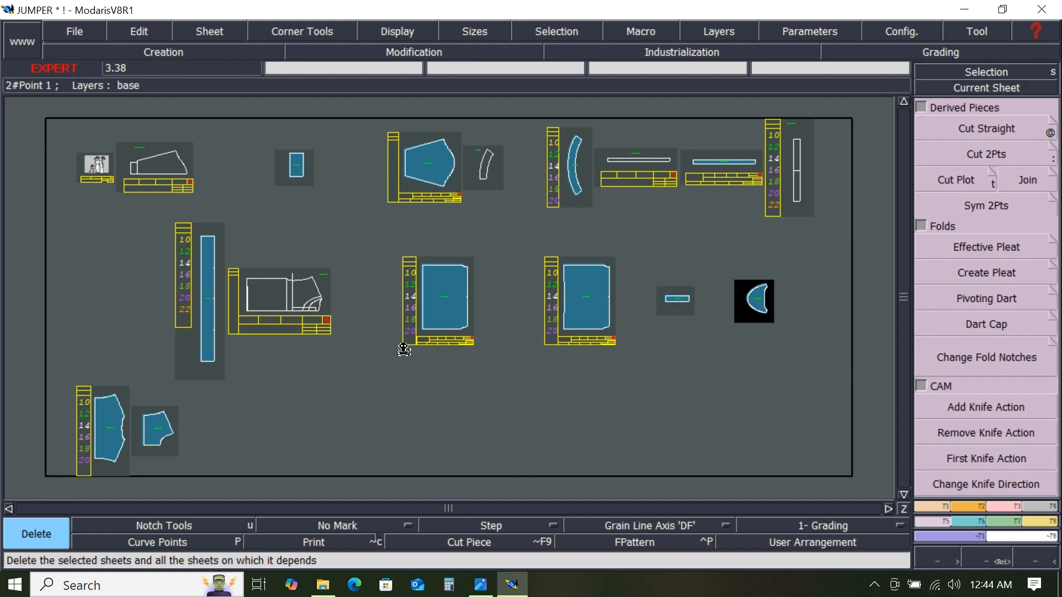
key("j")
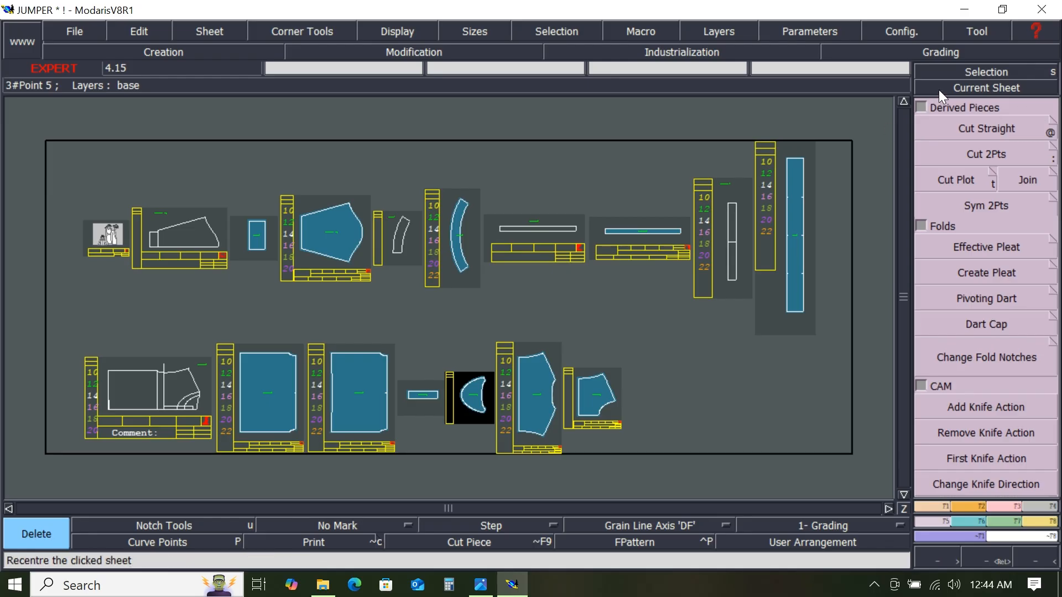
- Save the model, continuing past the anomalies dialog
left_click(941, 87)
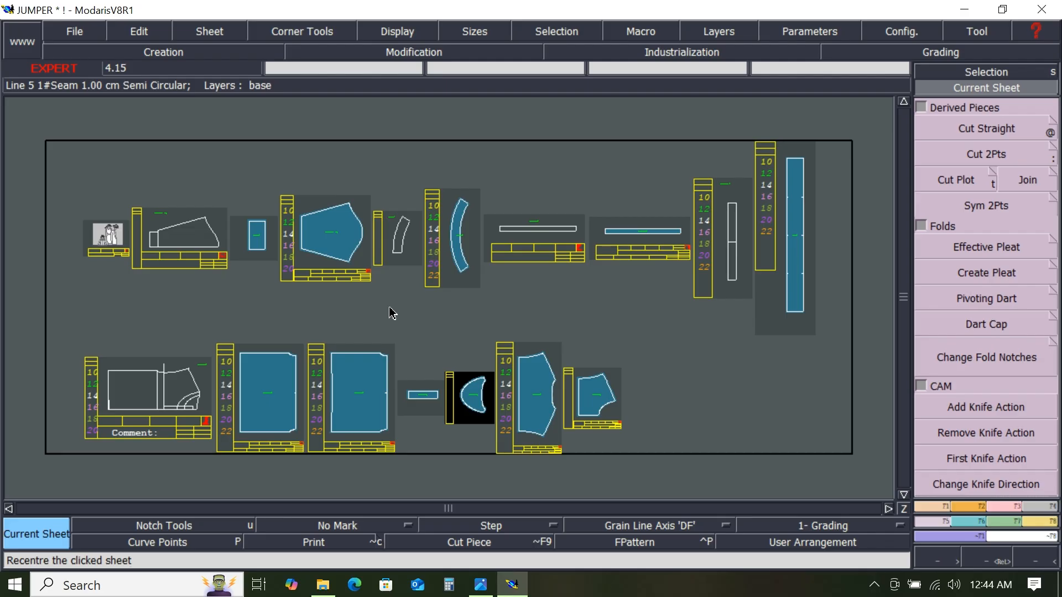
left_click(78, 32)
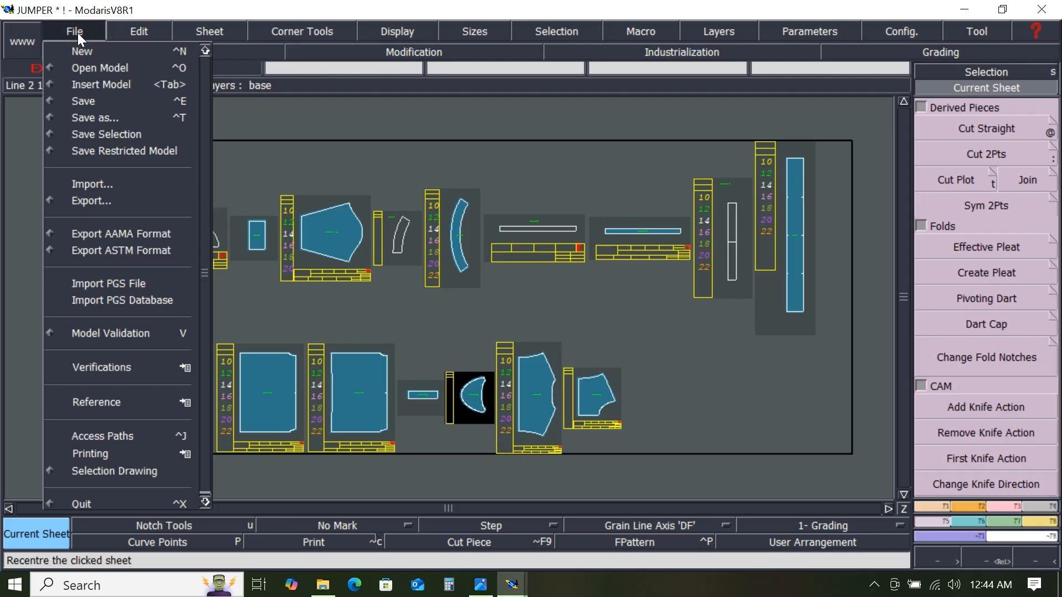
left_click(90, 99)
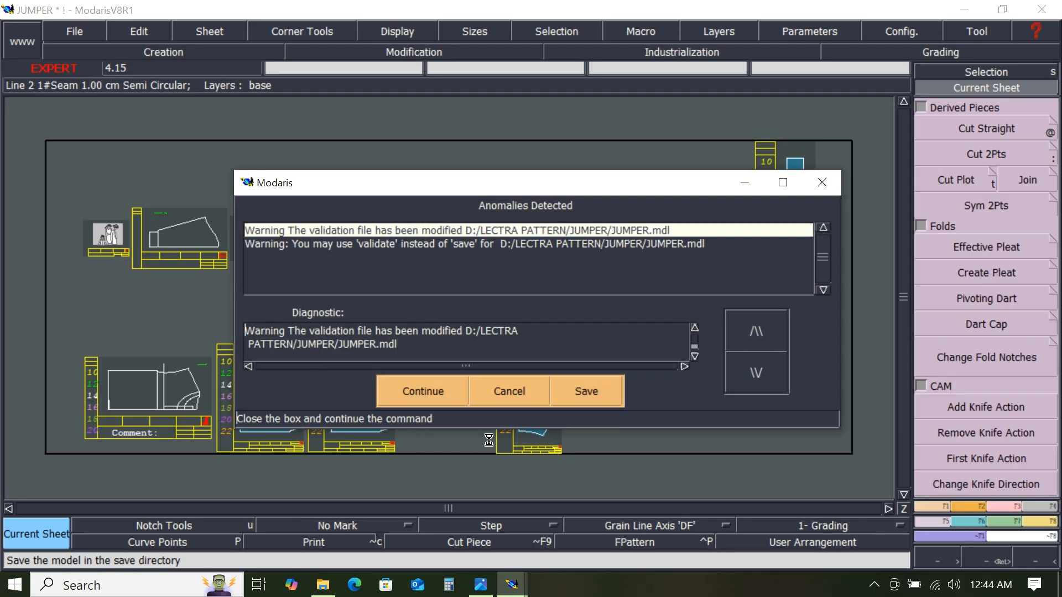
left_click(422, 391)
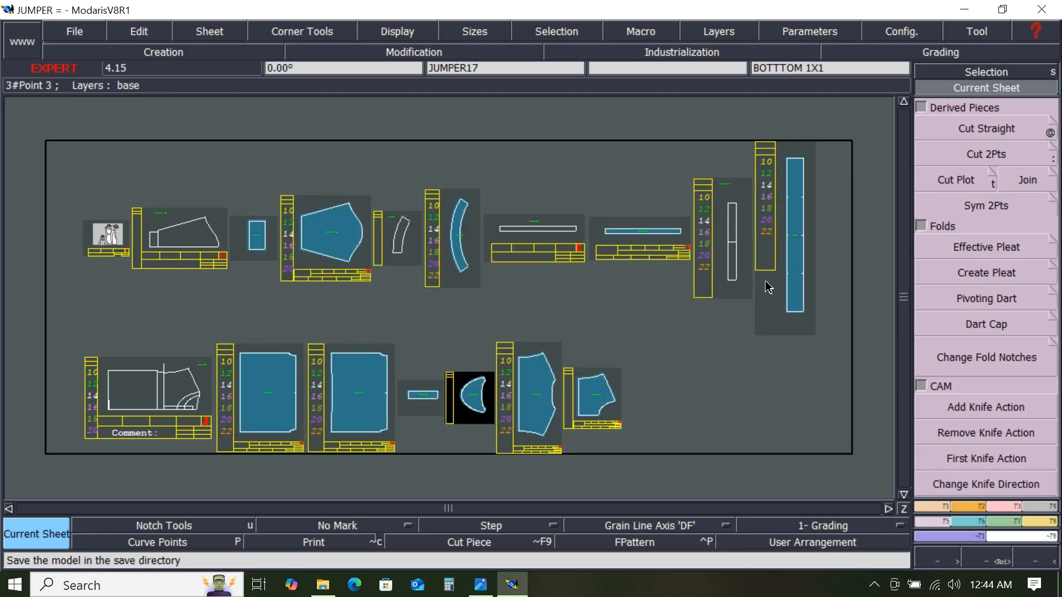
- Create a new variant named JUMPER using the Variant command
key("j")
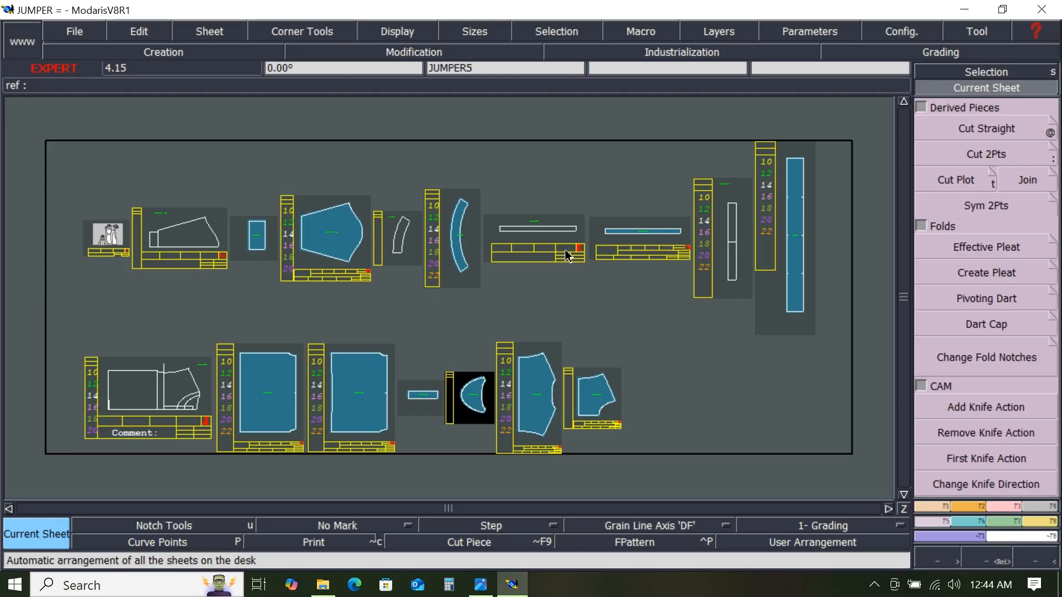
left_click(1041, 521)
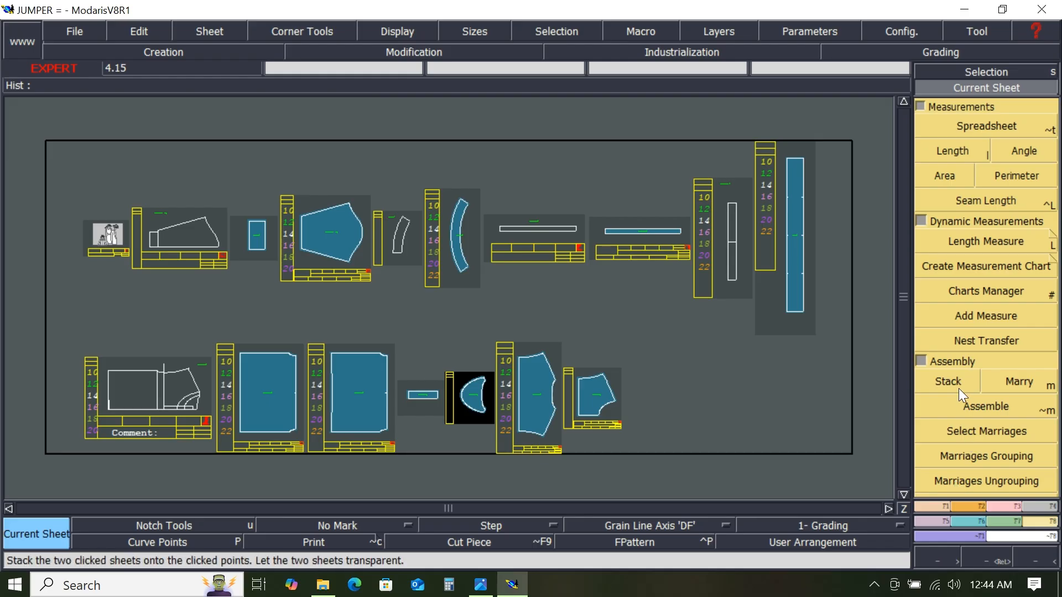
left_click(921, 220)
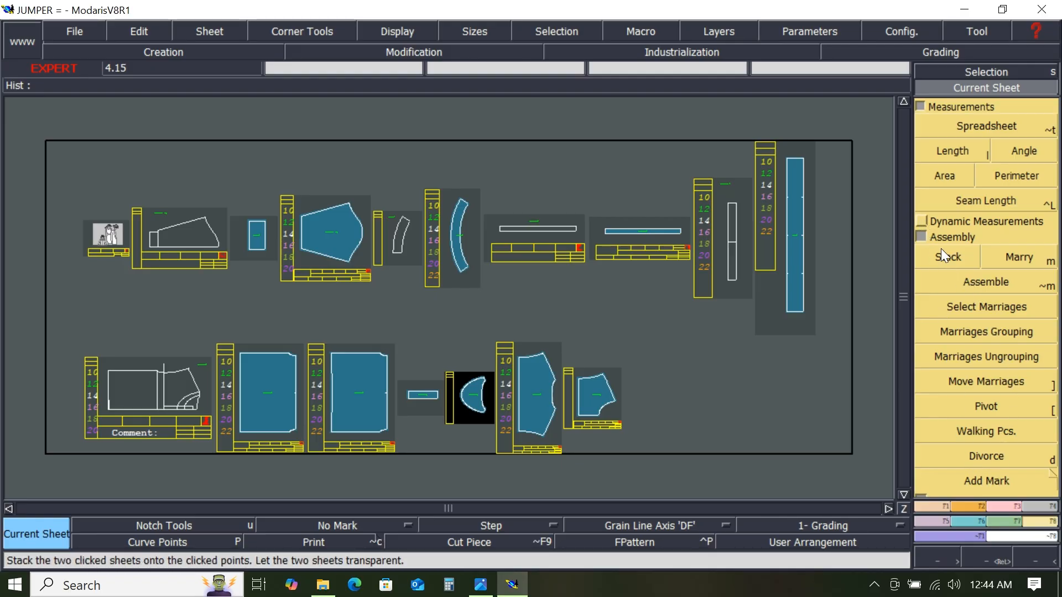
left_click(922, 220)
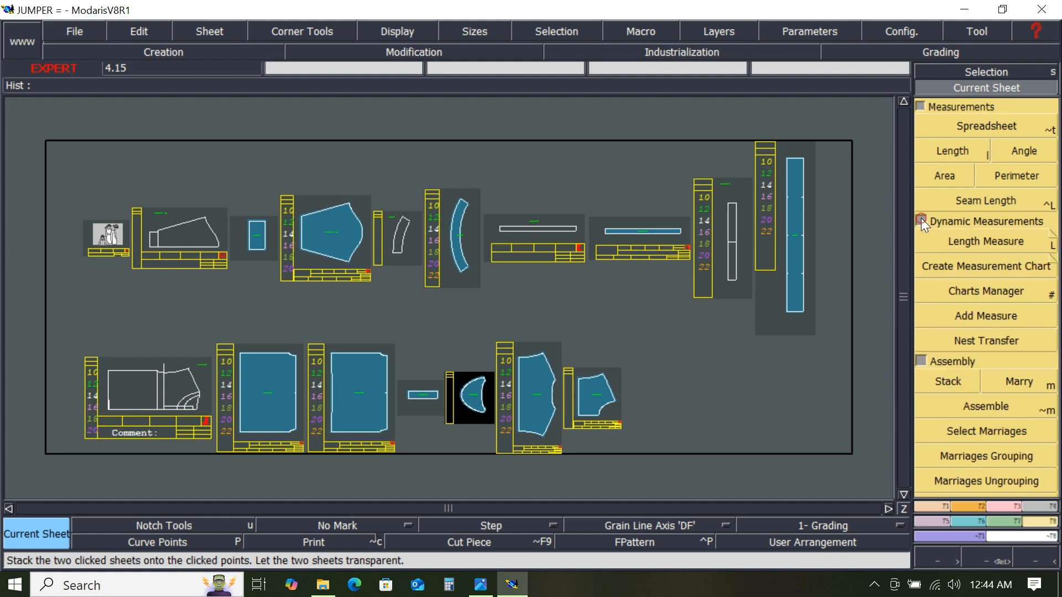
left_click(921, 362)
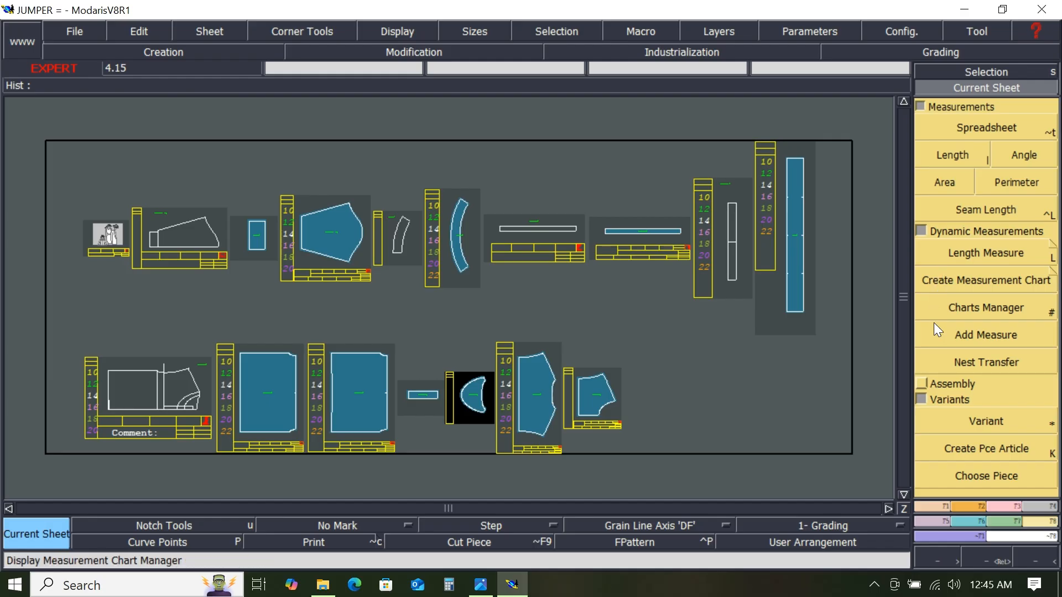
left_click(997, 422)
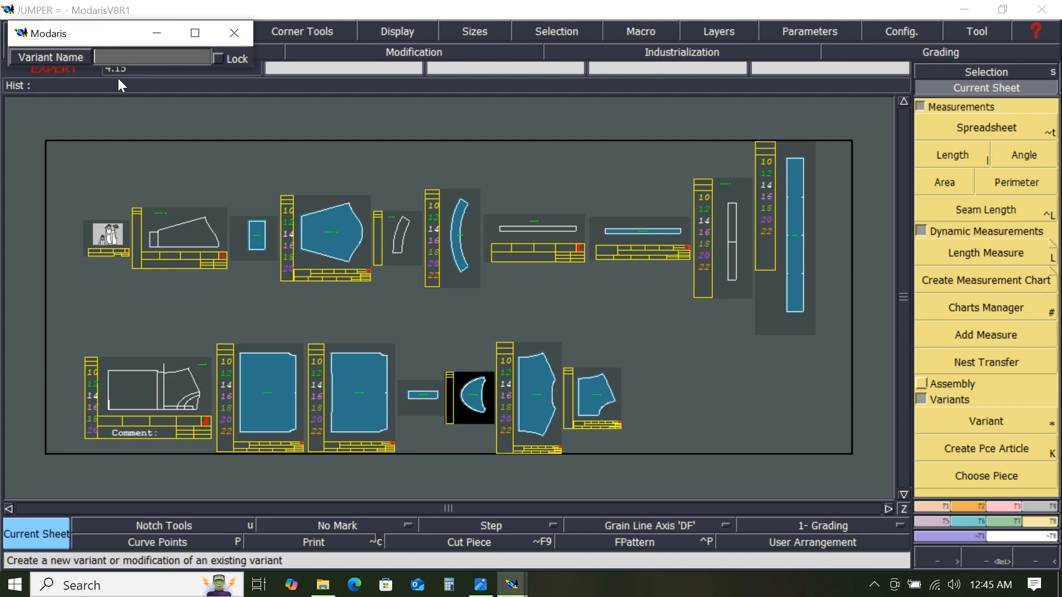
type("M")
key("BackSpace")
key("BackSpace")
key("BackSpace")
key("BackSpace")
type("JUMPER")
key("Return")
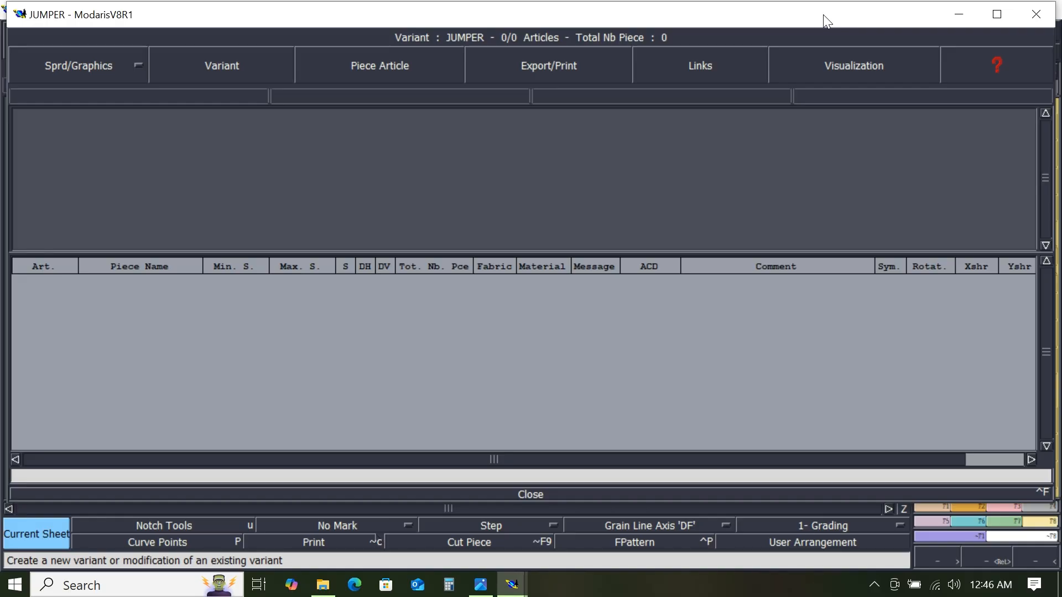
- Add the ten jumper pattern pieces on the desk to the JUMPER variant as piece articles
left_click_drag(815, 14, 809, 522)
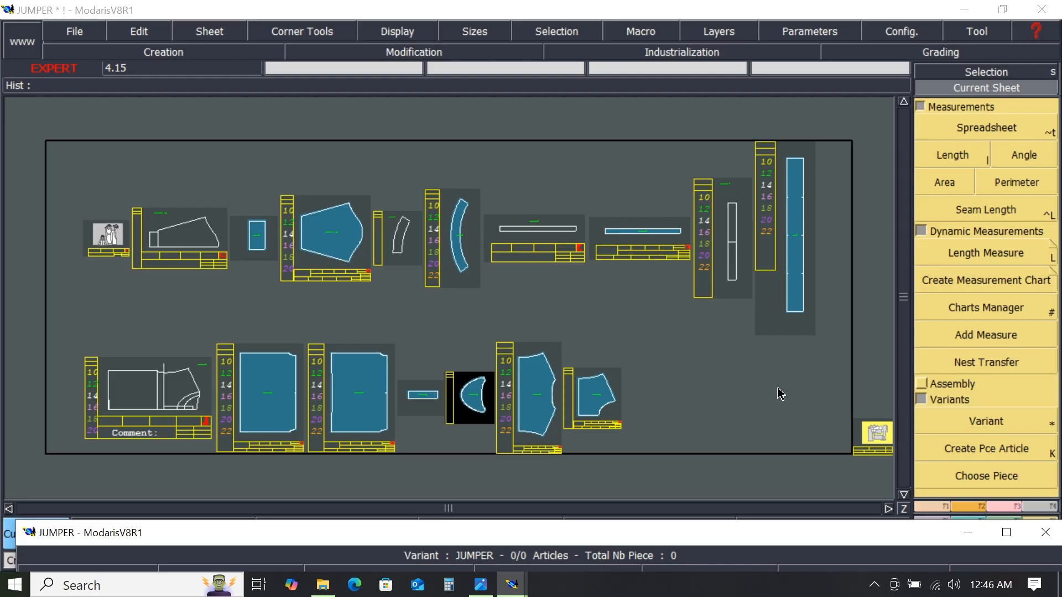
key("8")
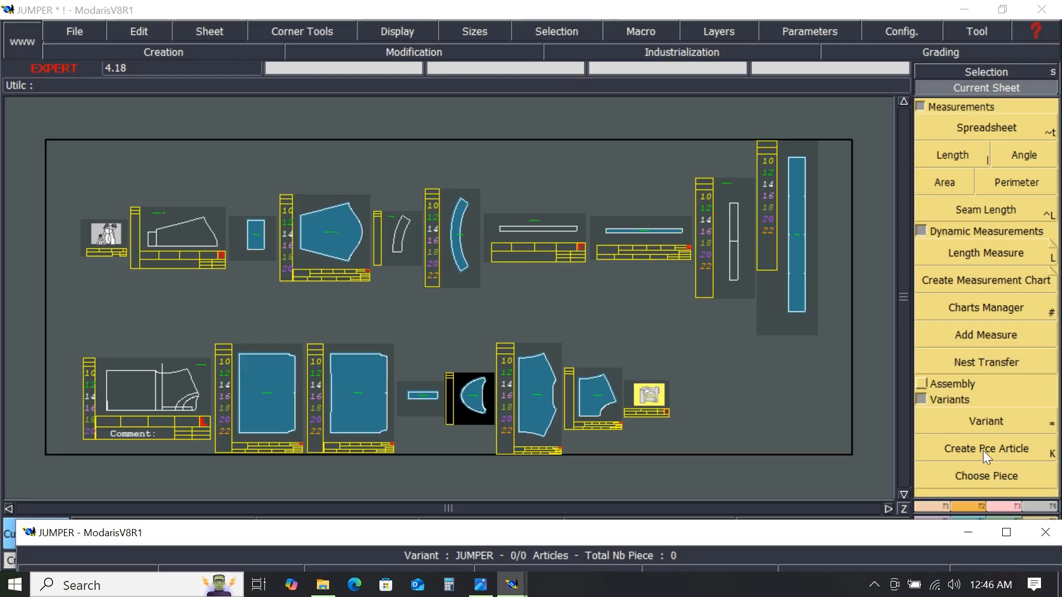
left_click(998, 450)
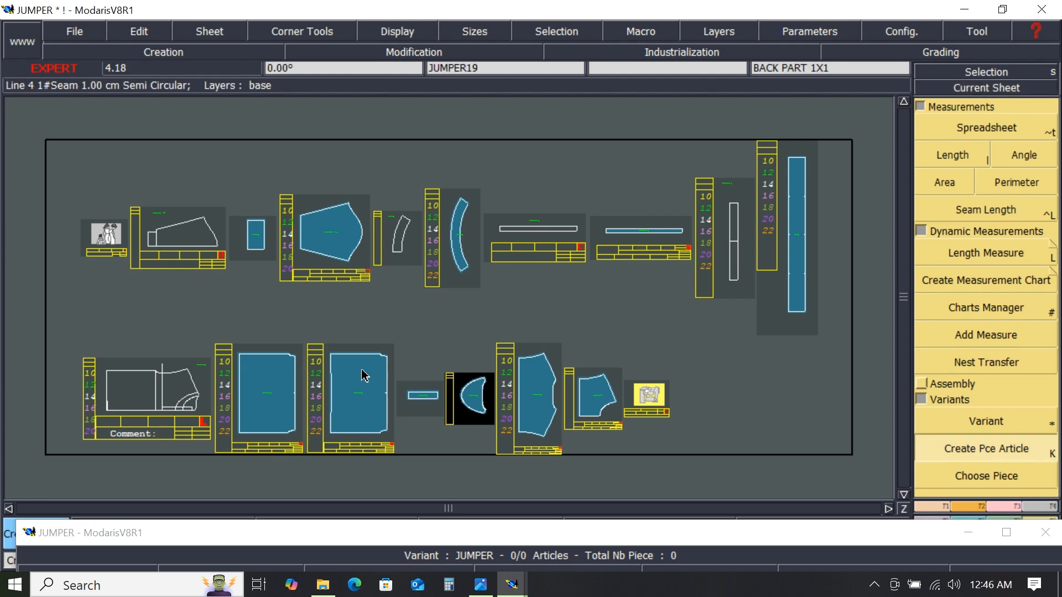
left_click(276, 411)
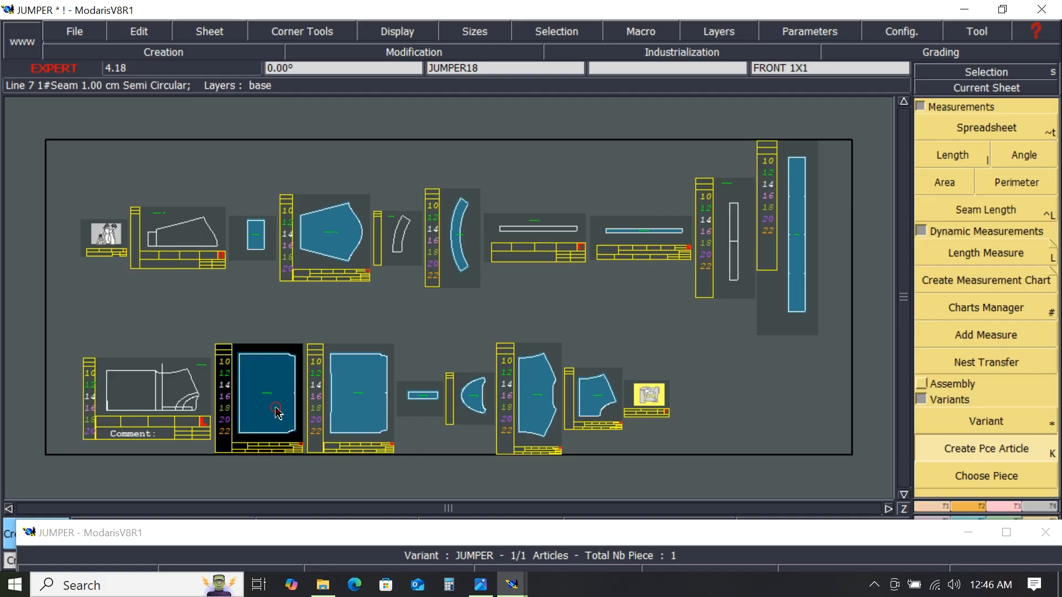
left_click(361, 413)
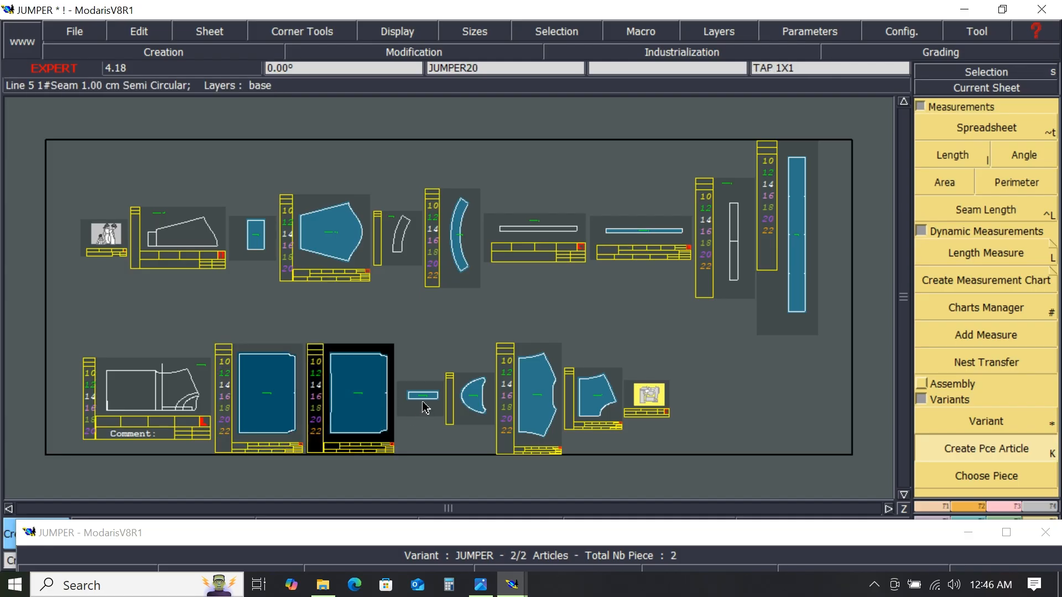
left_click(536, 414)
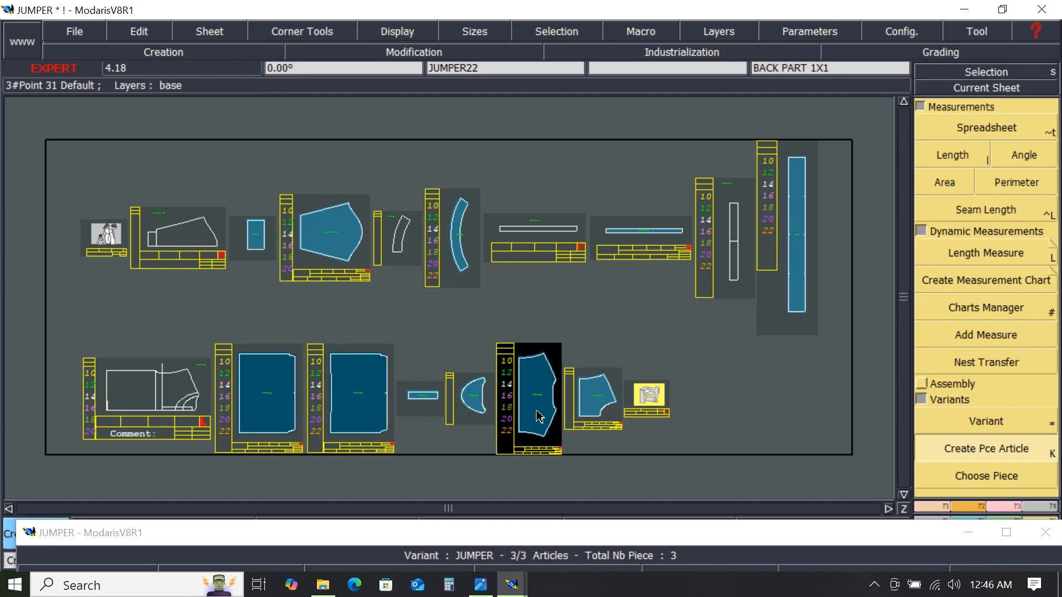
left_click(595, 410)
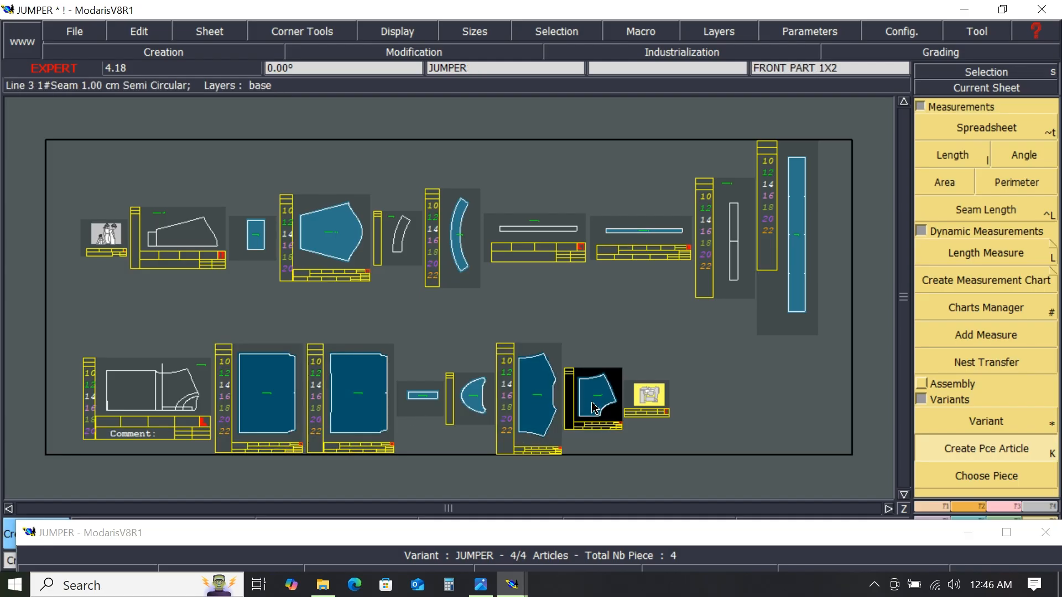
left_click(480, 411)
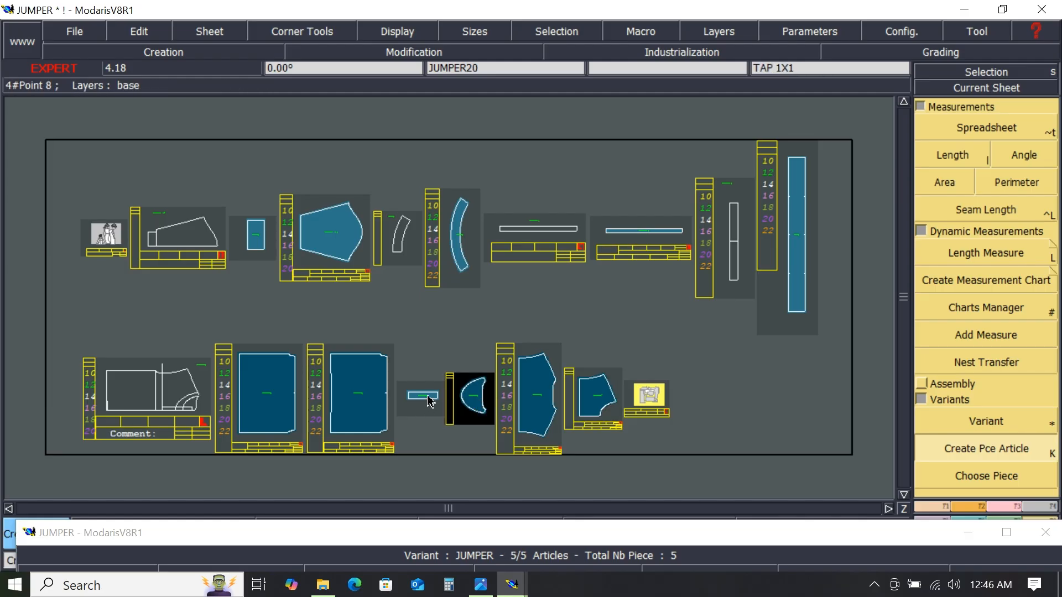
left_click(326, 252)
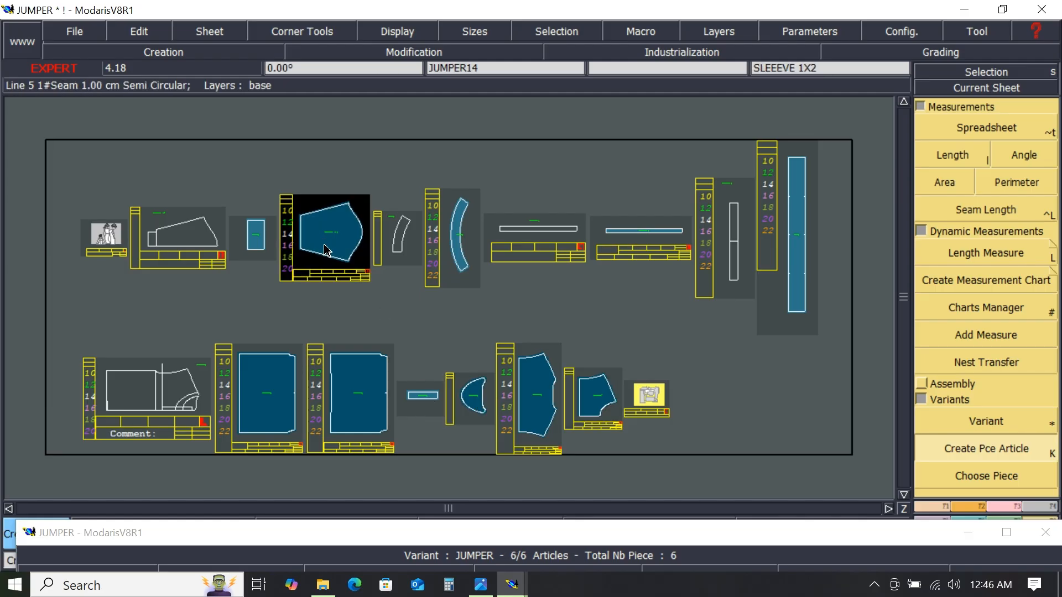
left_click(262, 247)
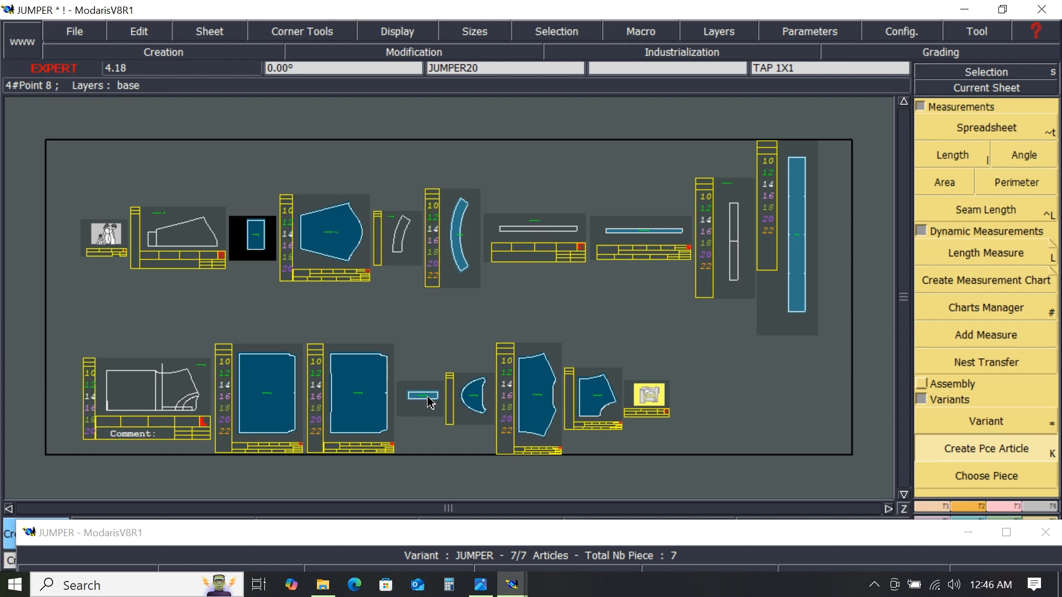
left_click(801, 264)
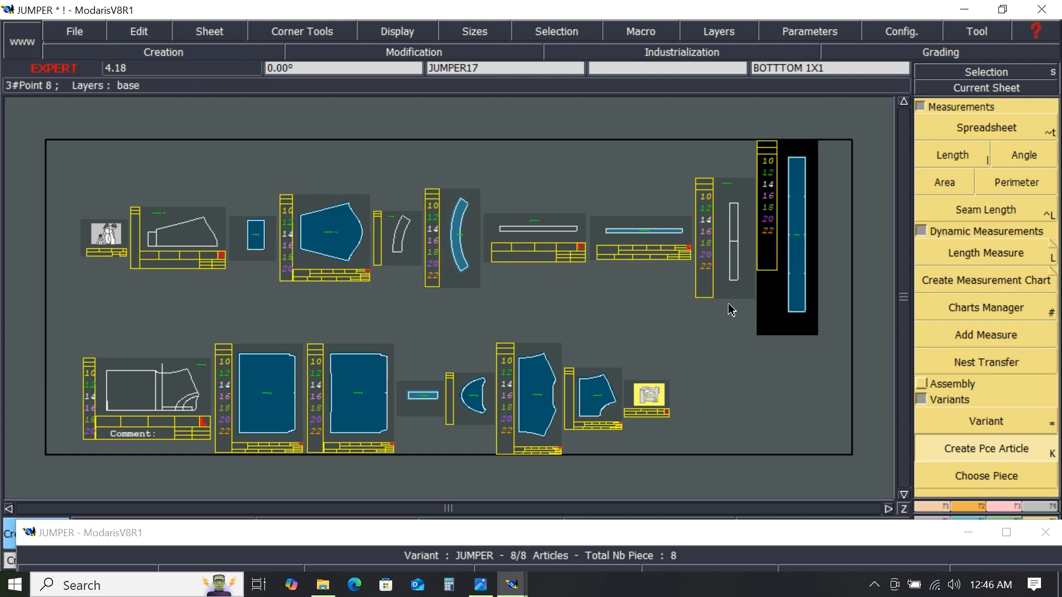
left_click(463, 252)
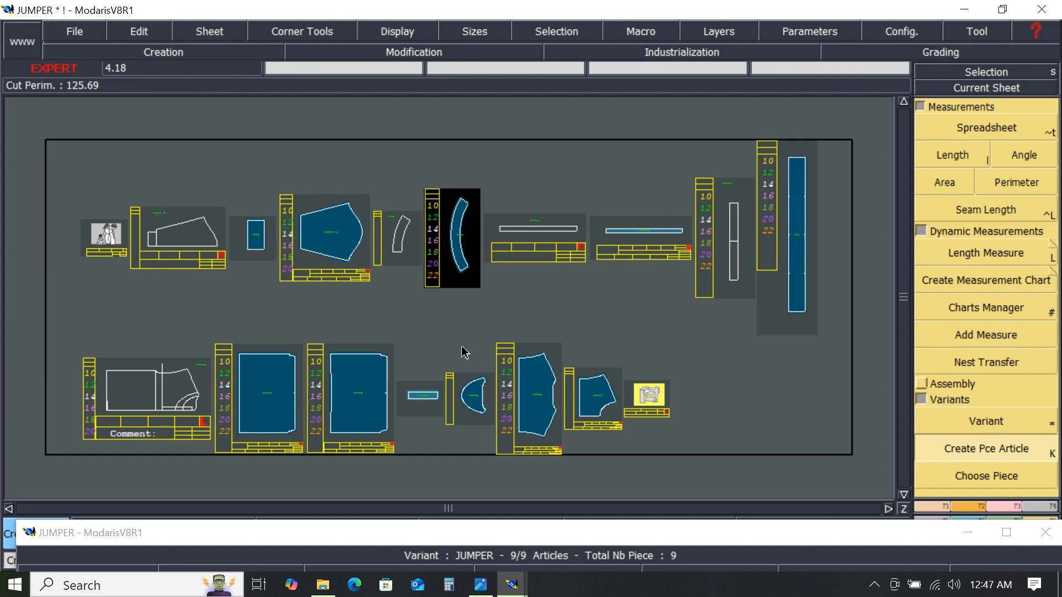
left_click(430, 402)
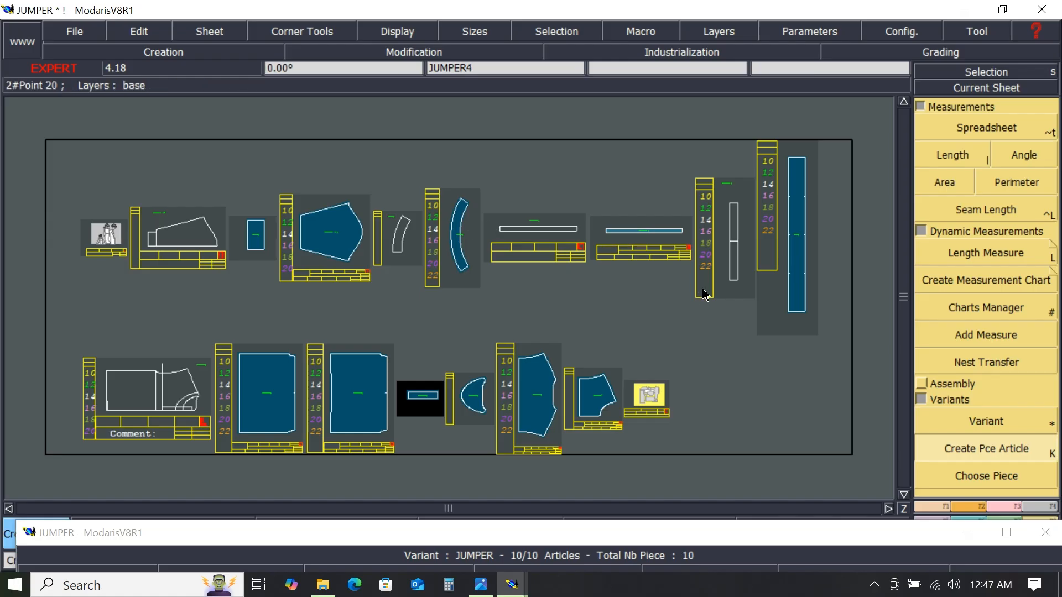
- Examine the JUMPER variant's article list and piece preview
left_click(531, 530)
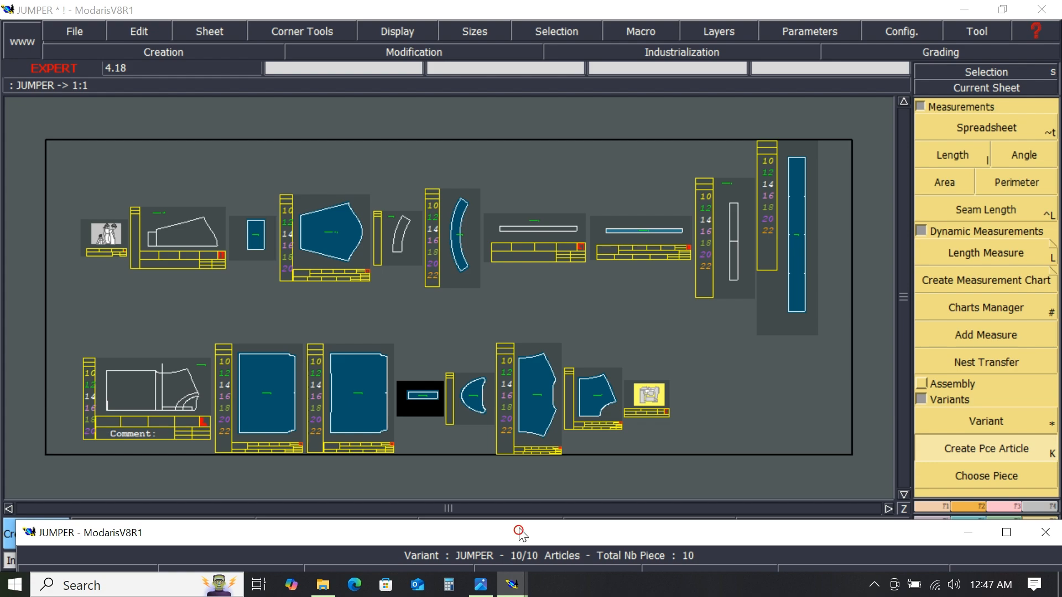
left_click_drag(520, 532, 487, 87)
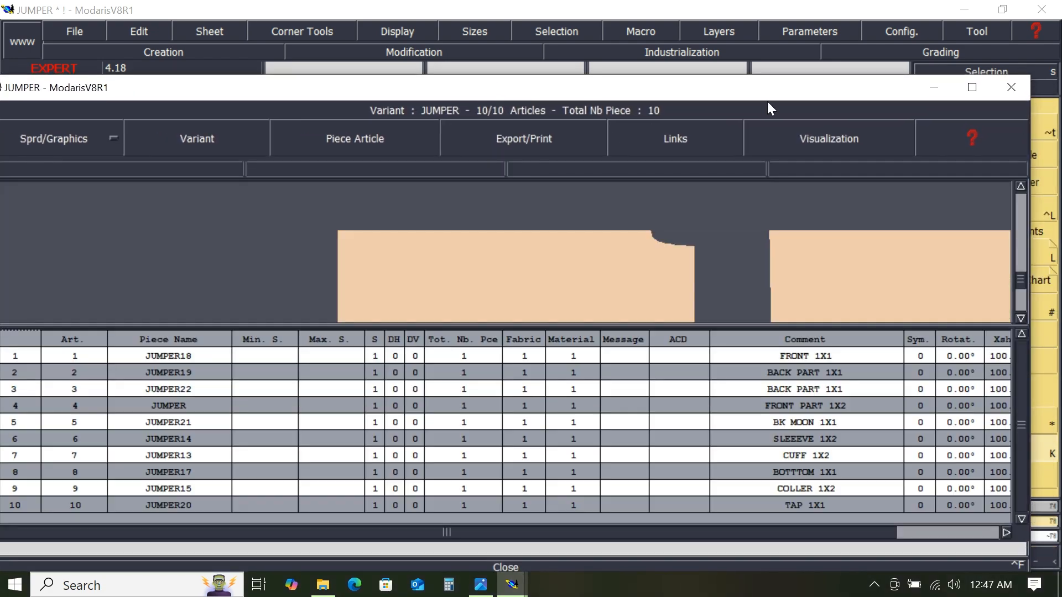
left_click(972, 88)
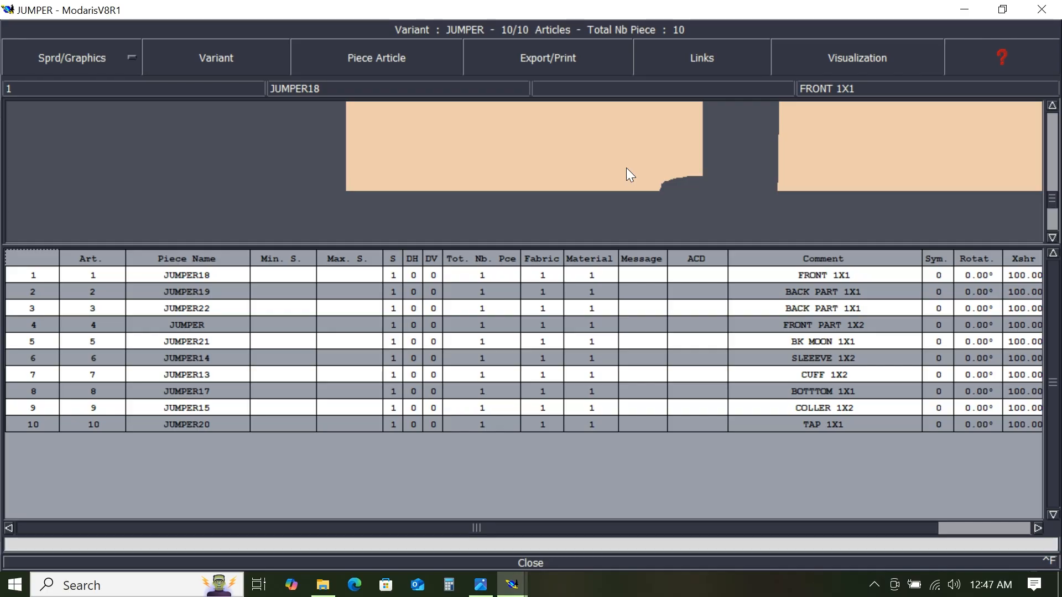
scroll(629, 166, "down", 4)
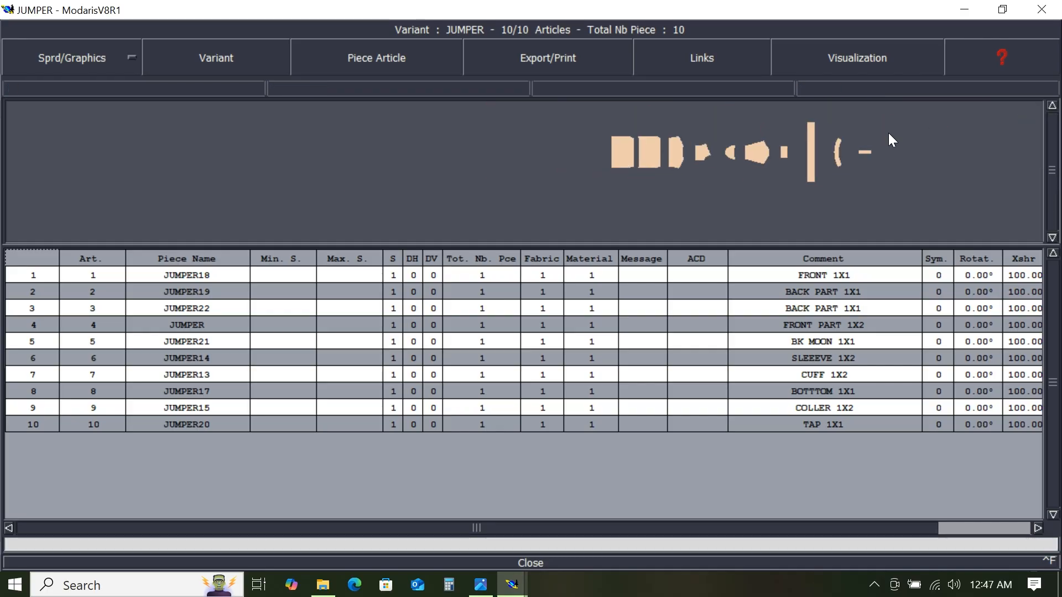
scroll(888, 136, "up", 2)
scroll(851, 196, "down", 1)
scroll(851, 196, "up", 2)
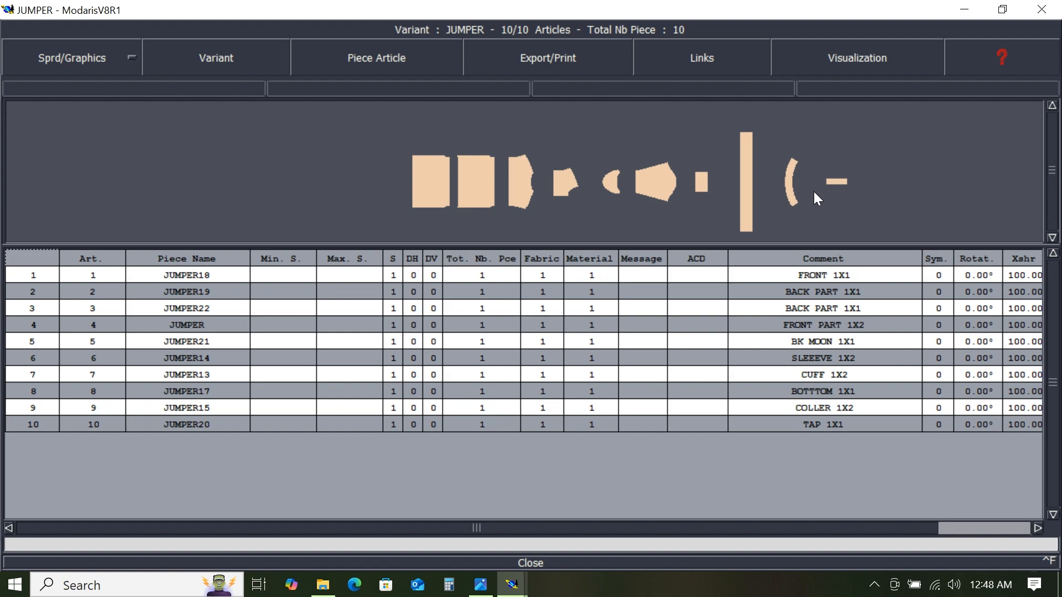
- Add the binding piece to the JUMPER variant as an eleventh article
left_click_drag(797, 9, 779, 500)
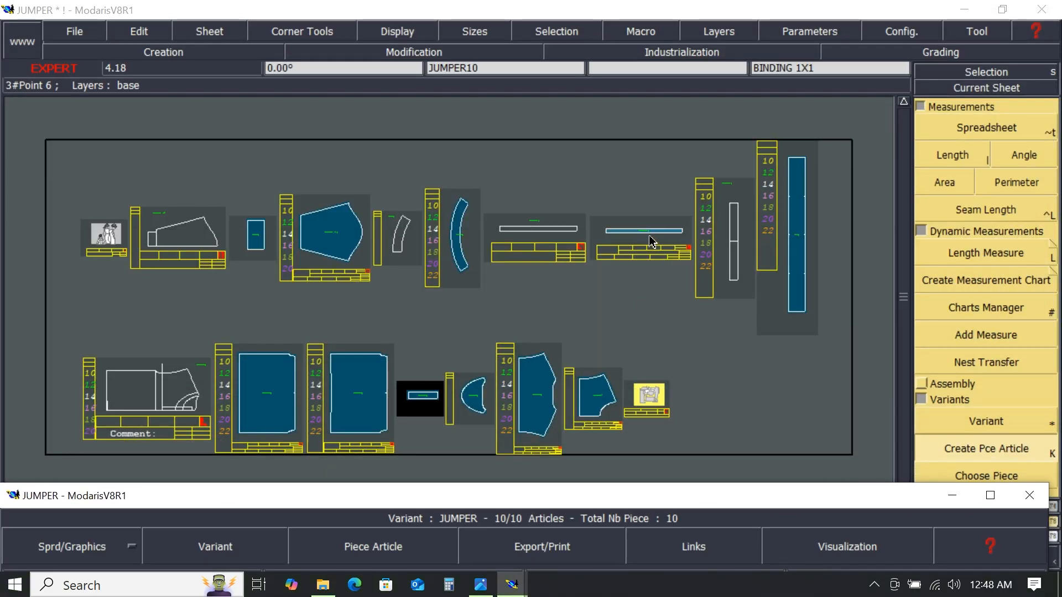
left_click(967, 455)
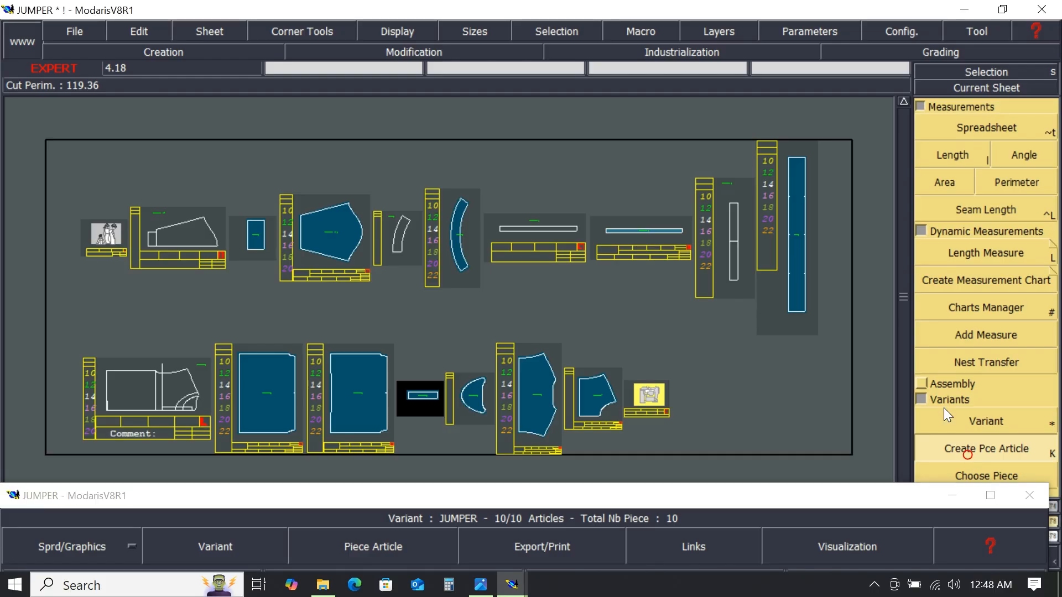
left_click(664, 238)
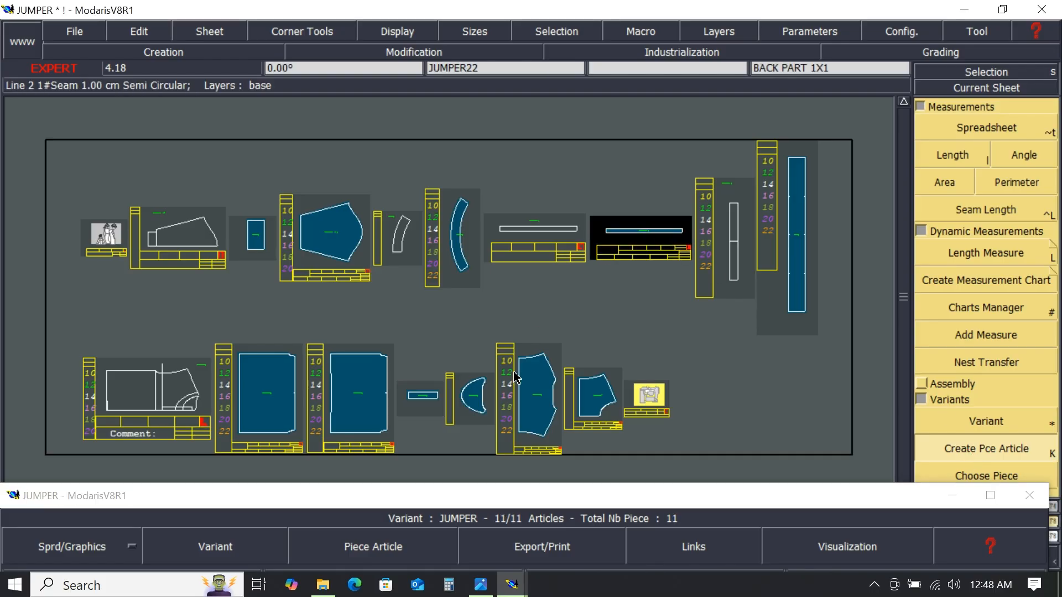
- Set the binding article's fabric to B in the variant table
left_click(565, 495)
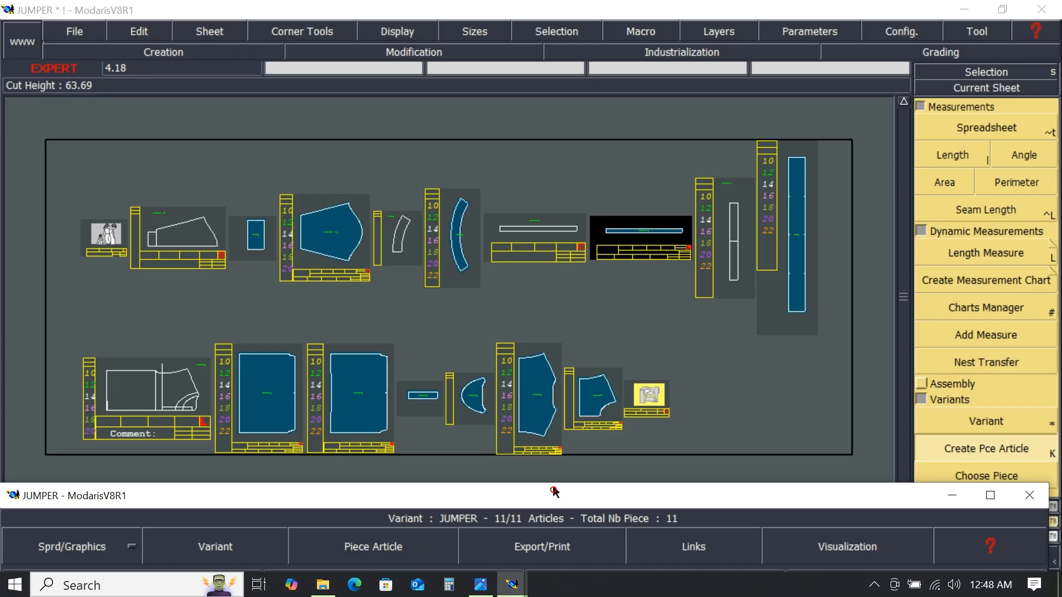
left_click_drag(555, 492, 545, 67)
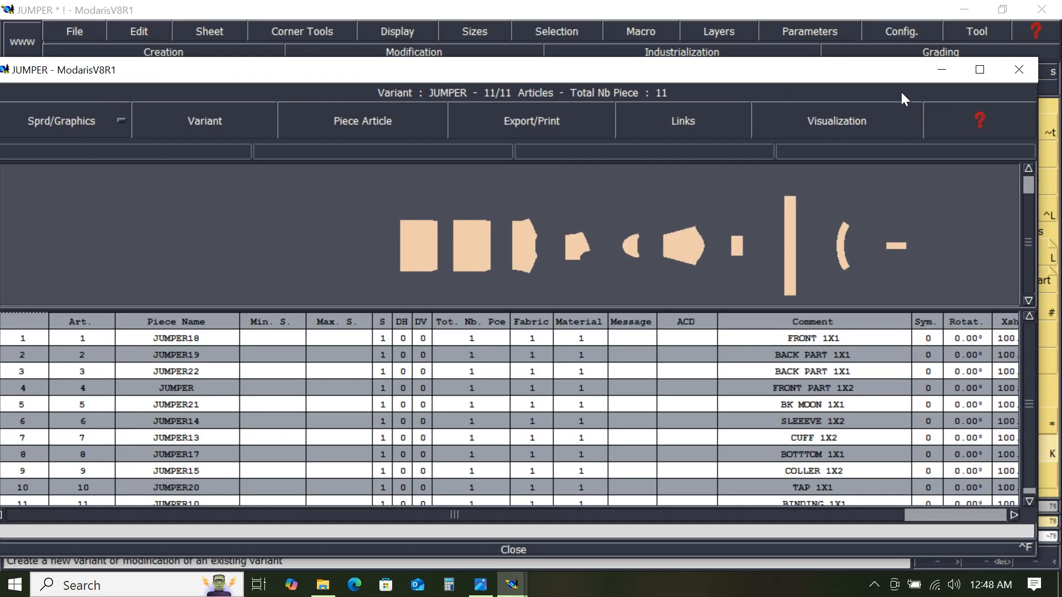
left_click(979, 69)
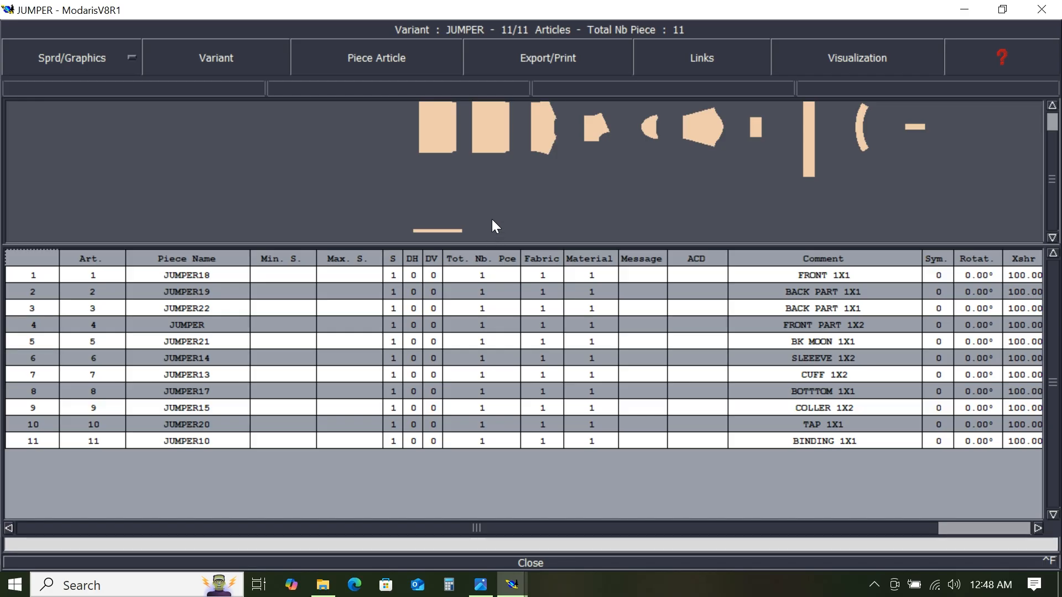
scroll(493, 219, "down", 5)
scroll(486, 227, "up", 4)
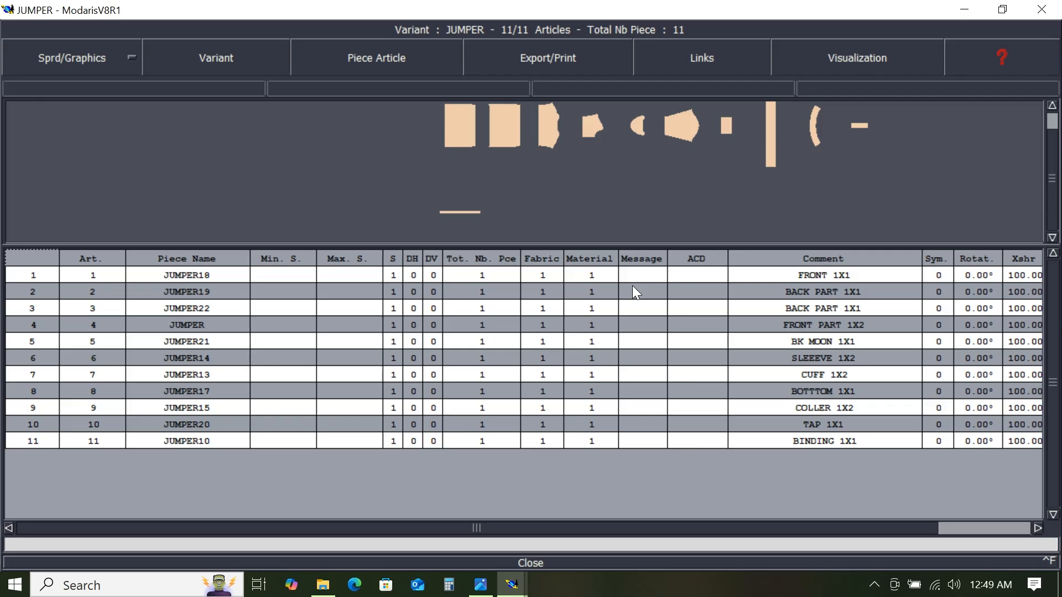
mouse_move(471, 214)
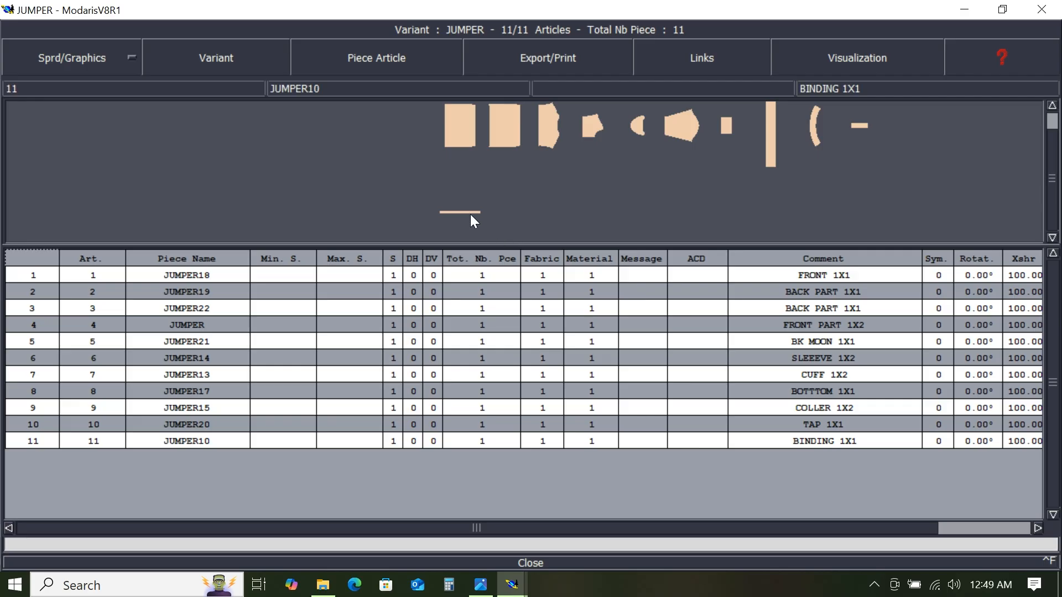
mouse_move(494, 201)
left_mouse_down()
mouse_move(474, 224)
mouse_move(429, 224)
left_mouse_up()
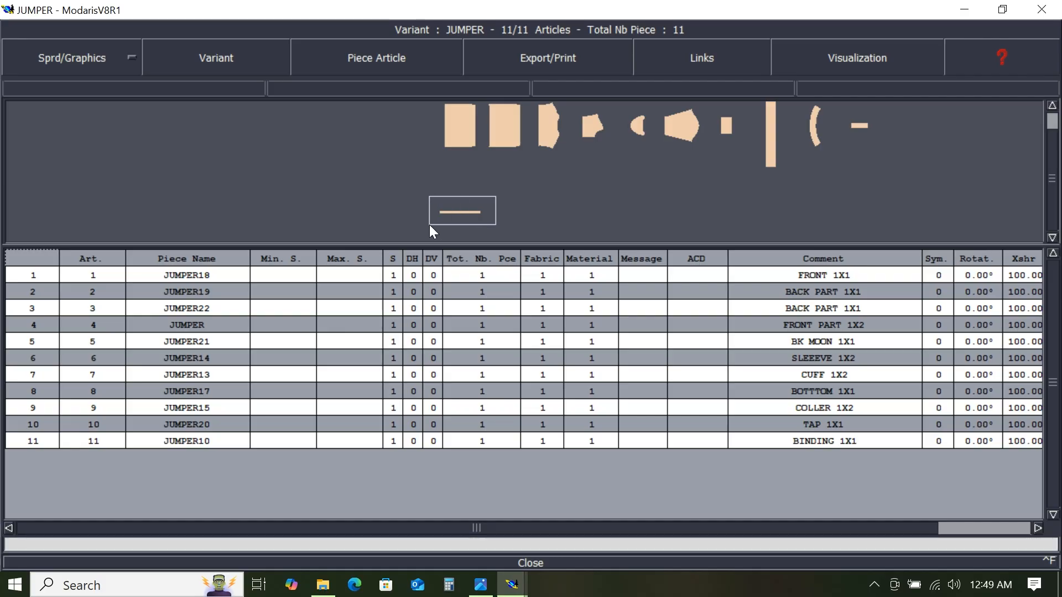
left_click_drag(430, 225, 430, 225)
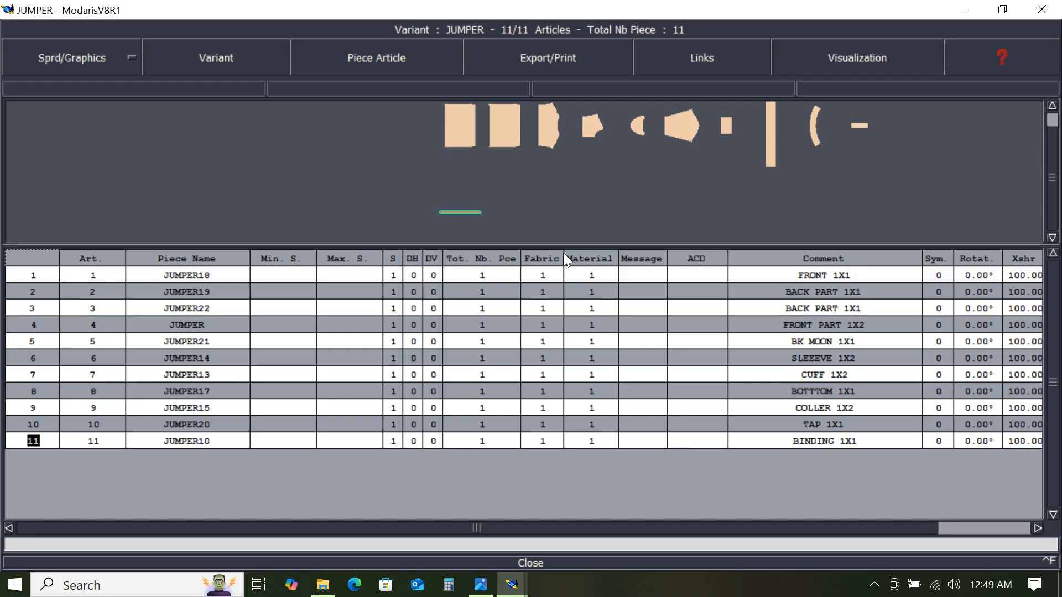
left_click(544, 441)
type("B")
- Set the cuff article's S to 0, DH to 1 and fabric to R
left_click_drag(741, 108, 716, 155)
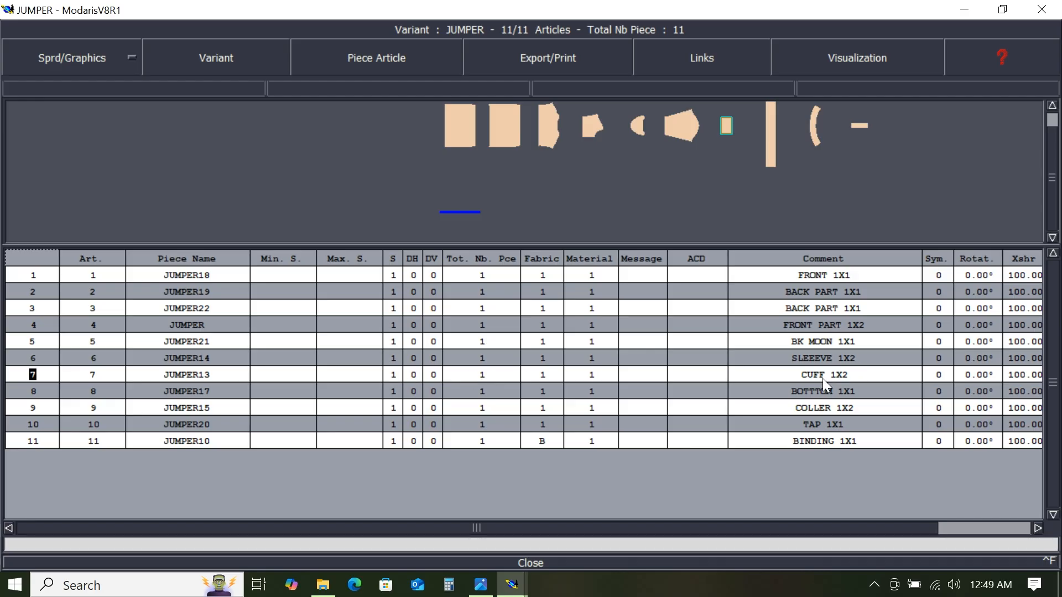
left_click(394, 375)
type("0")
left_click(416, 373)
type("1")
left_click(545, 377)
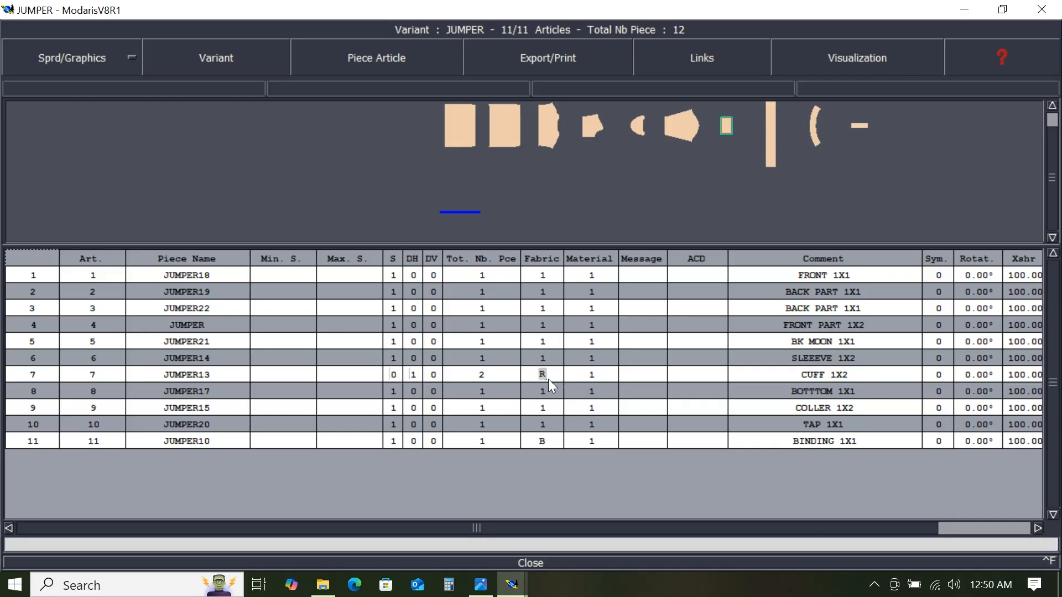
- Set the bottom article's fabric to R
left_click(769, 163)
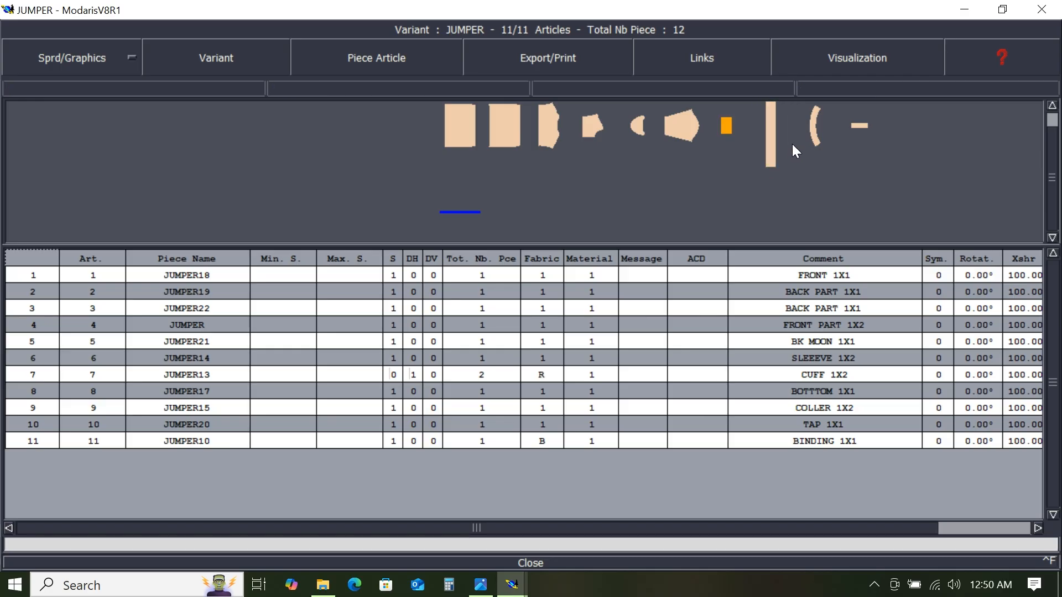
scroll(784, 151, "down", 2)
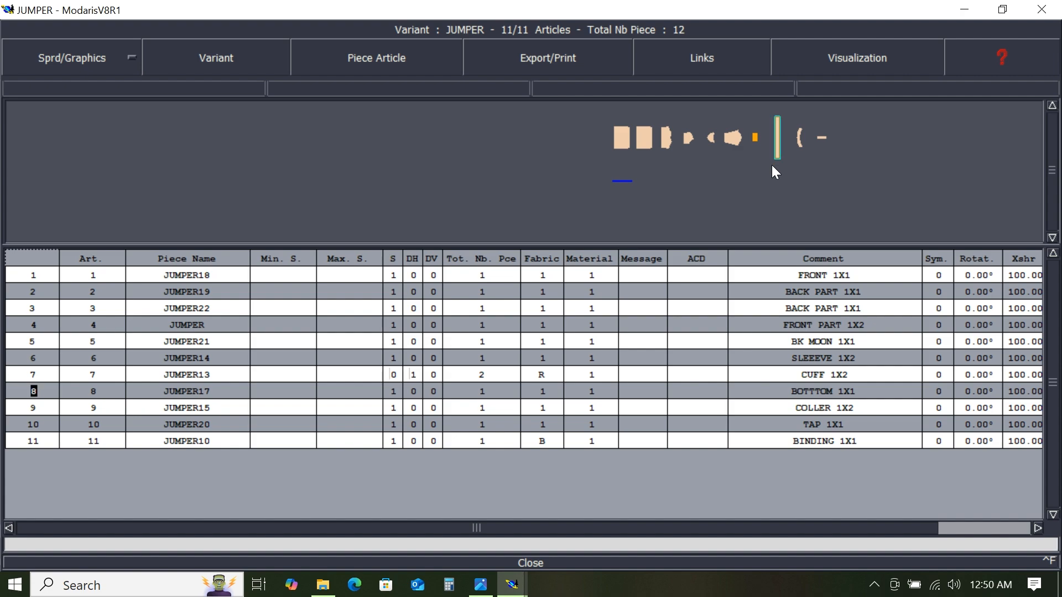
scroll(784, 156, "up", 1)
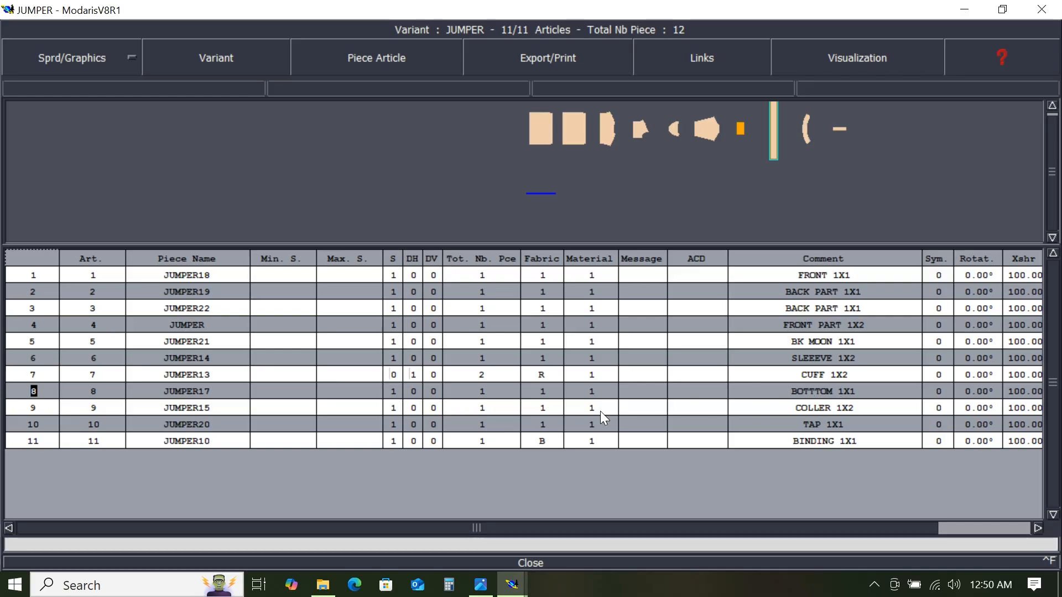
left_click(542, 392)
type("R")
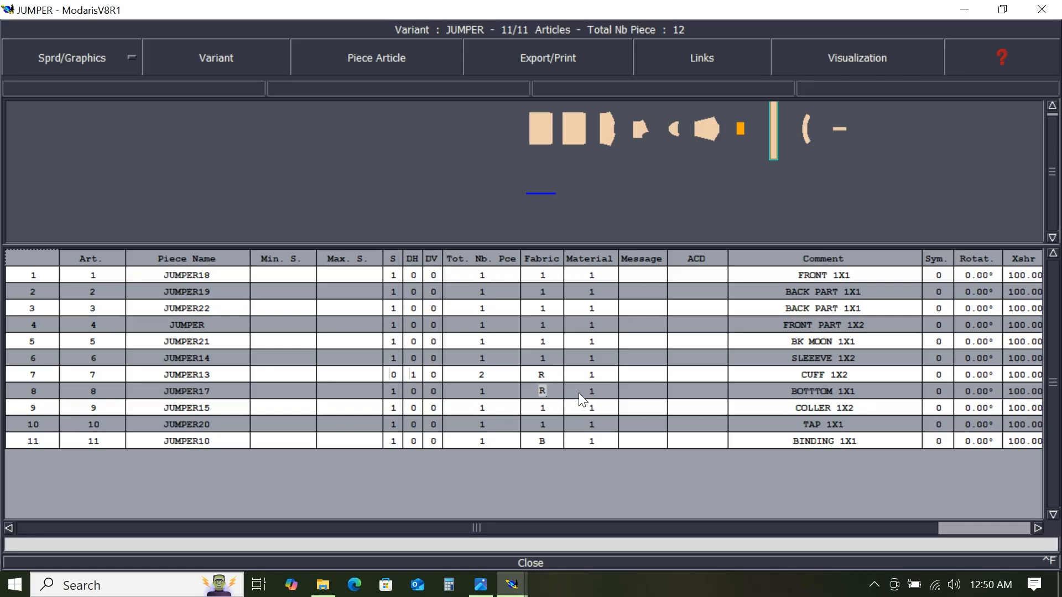
key("Return")
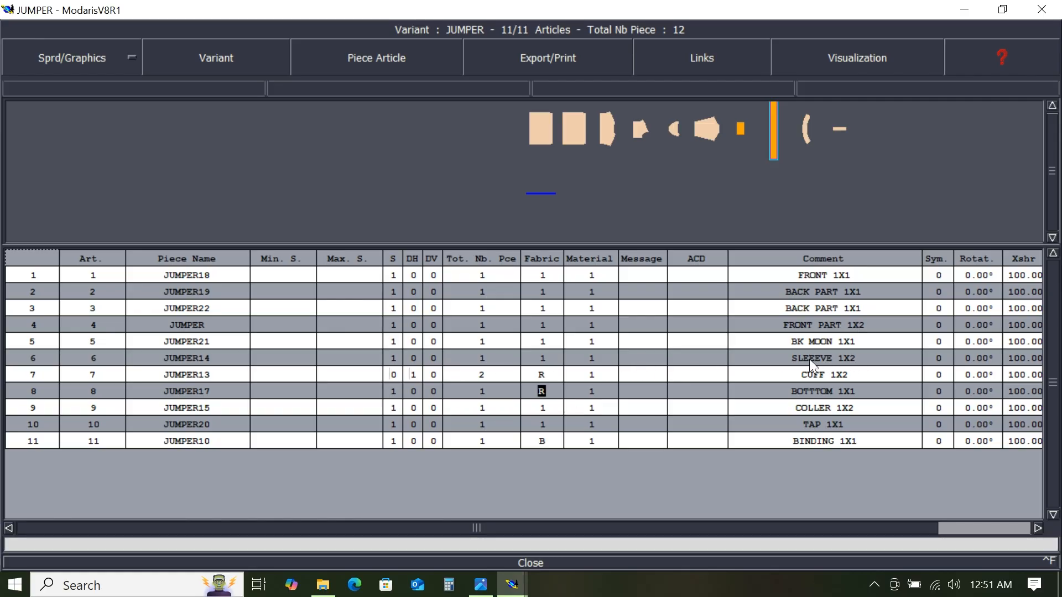
- Set the sleeve article's S to 0 and DH to 1 in the variant table
left_click(394, 358)
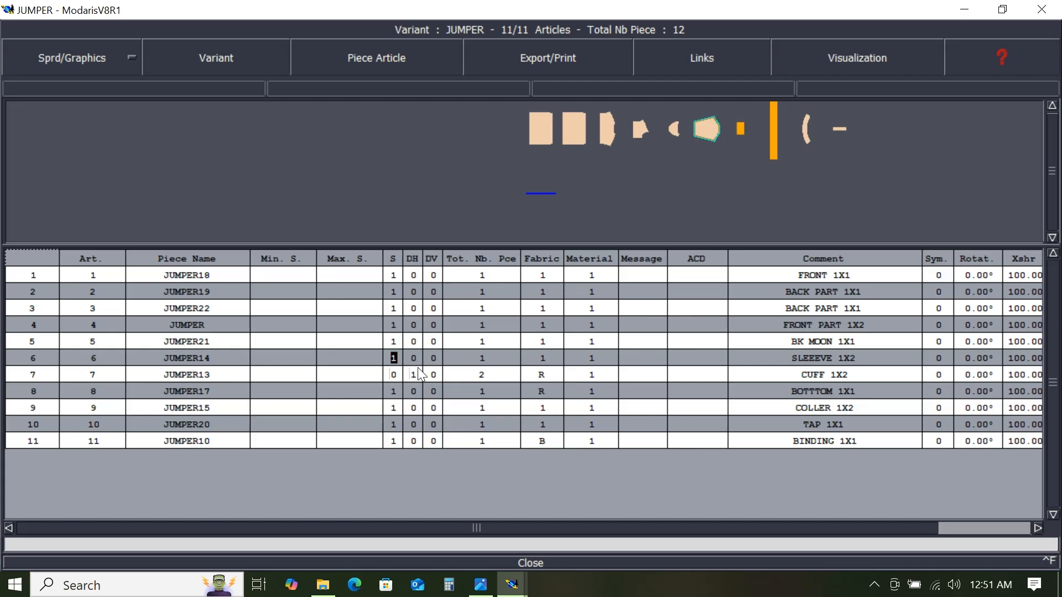
type("0")
left_click(414, 359)
type("1")
key("Return")
- Set the FRONT PART 1X2 article's S to 0 and DH to 1
left_click(390, 325)
type("0")
key("Tab")
type("1")
key("Return")
- Set the collar article's S to 0 and DH to 1
left_click(396, 409)
left_click(421, 407)
type("1")
key("Return")
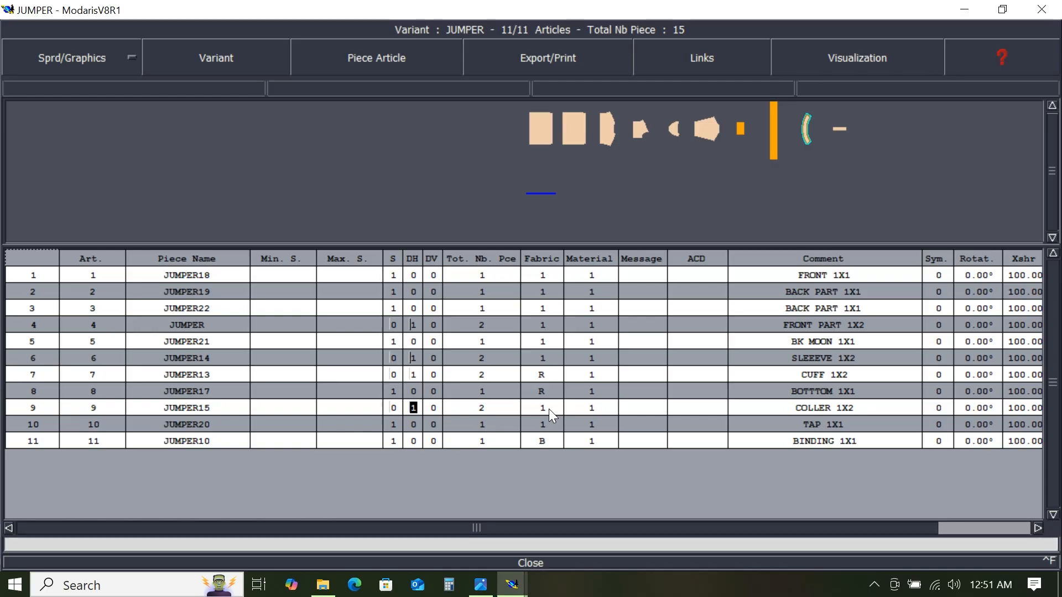
left_click(547, 409)
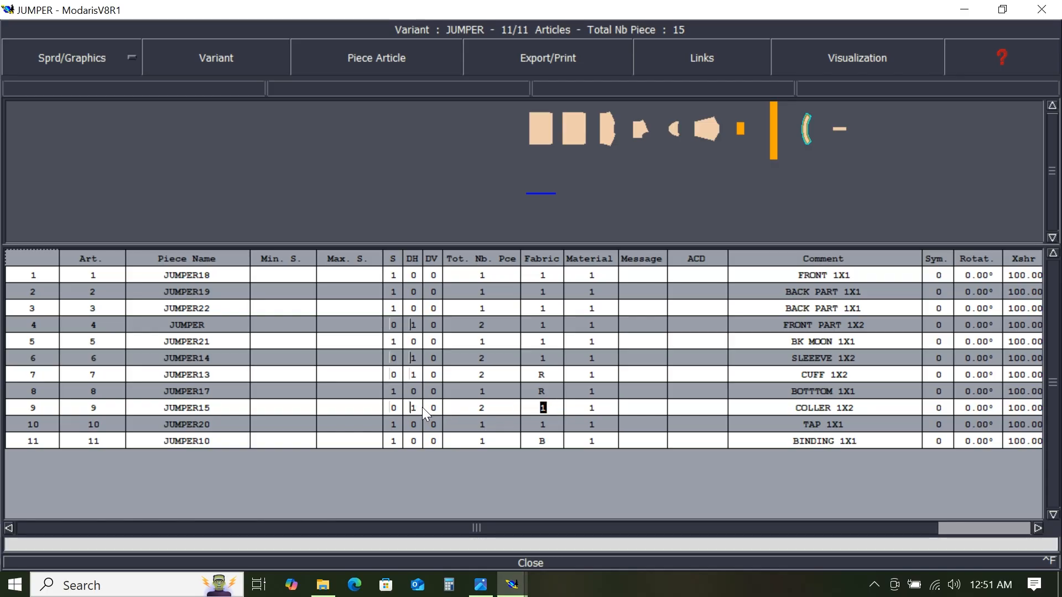
left_click(543, 425)
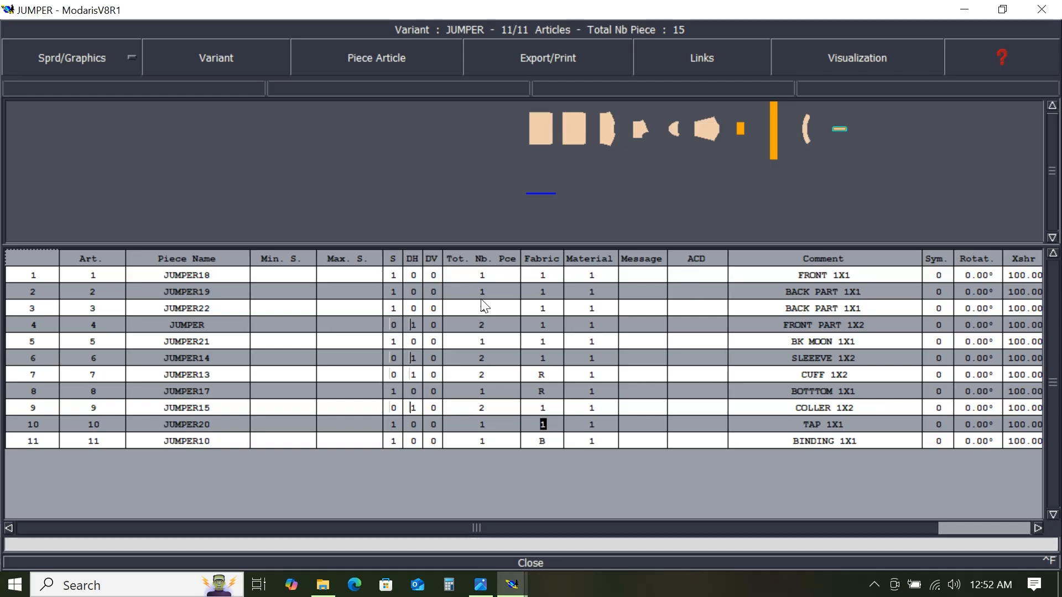
- Move the variant window aside and reposition the copied collar and back moon pieces on the sheet
mouse_move(738, 124)
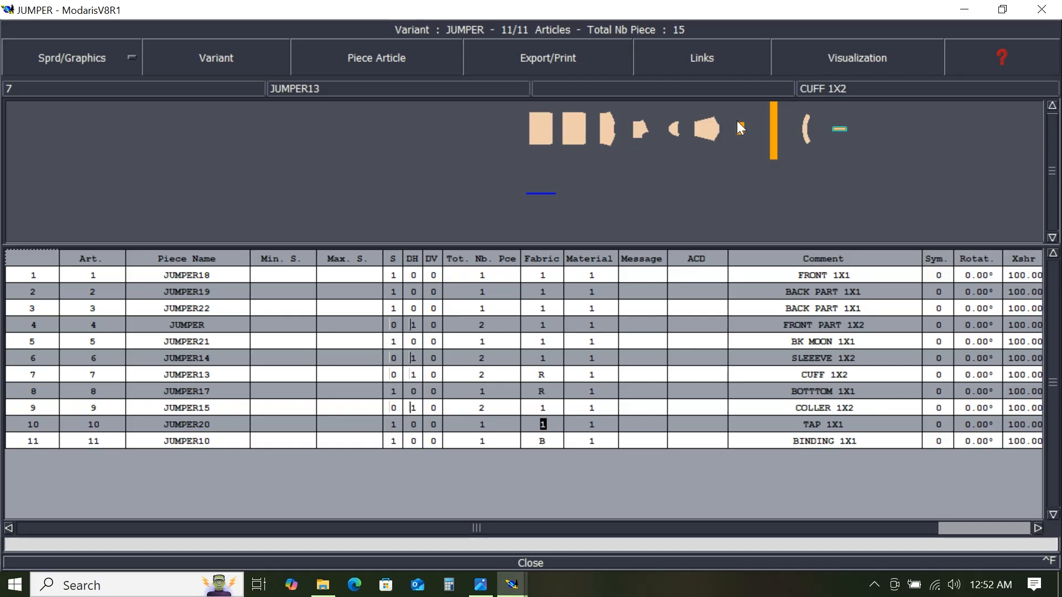
left_click_drag(702, 9, 698, 511)
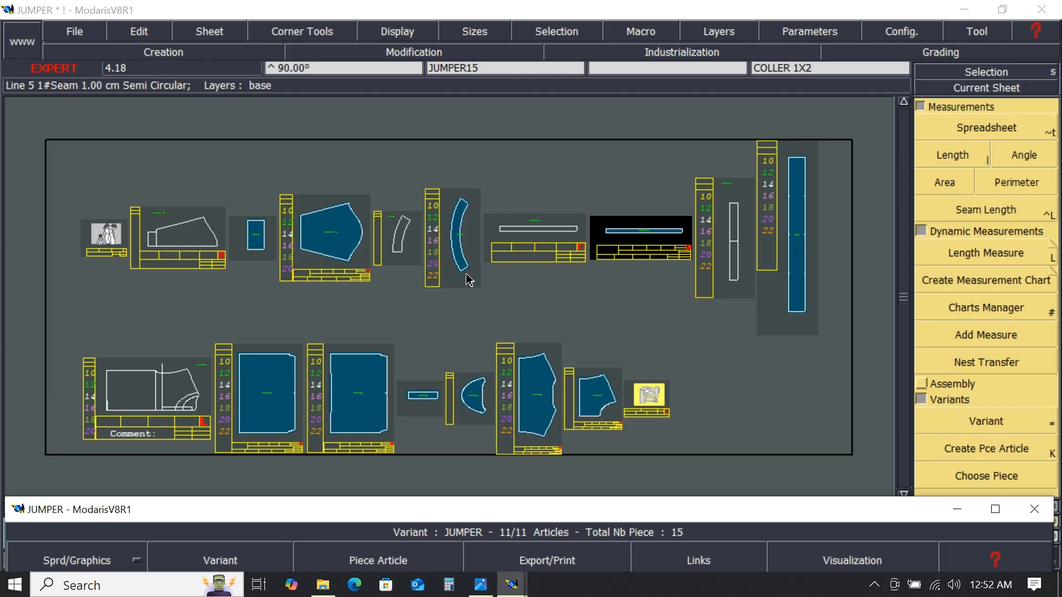
left_click_drag(461, 256, 530, 303)
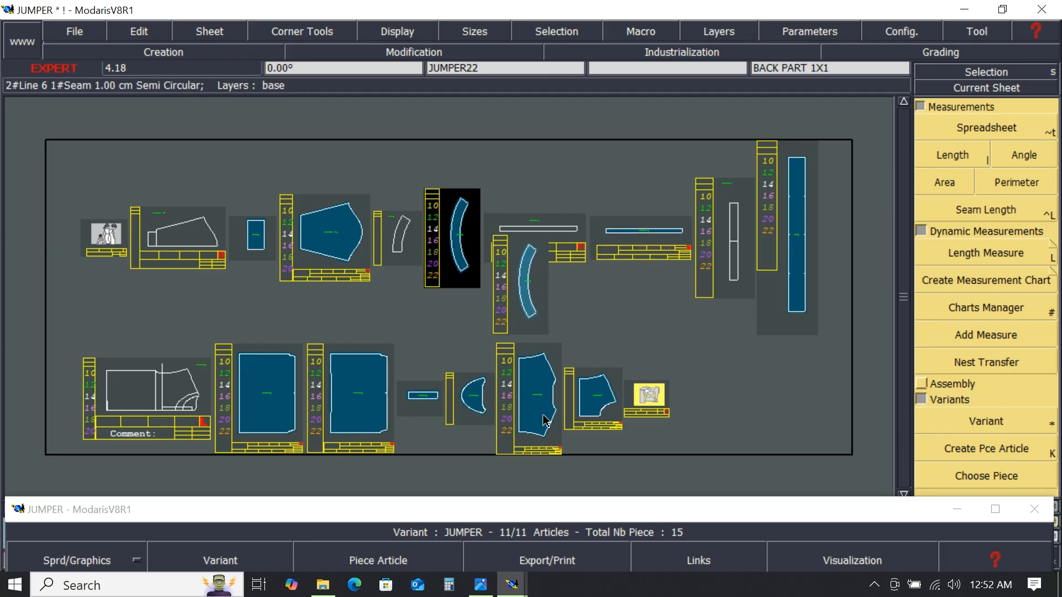
left_click_drag(477, 404, 597, 311)
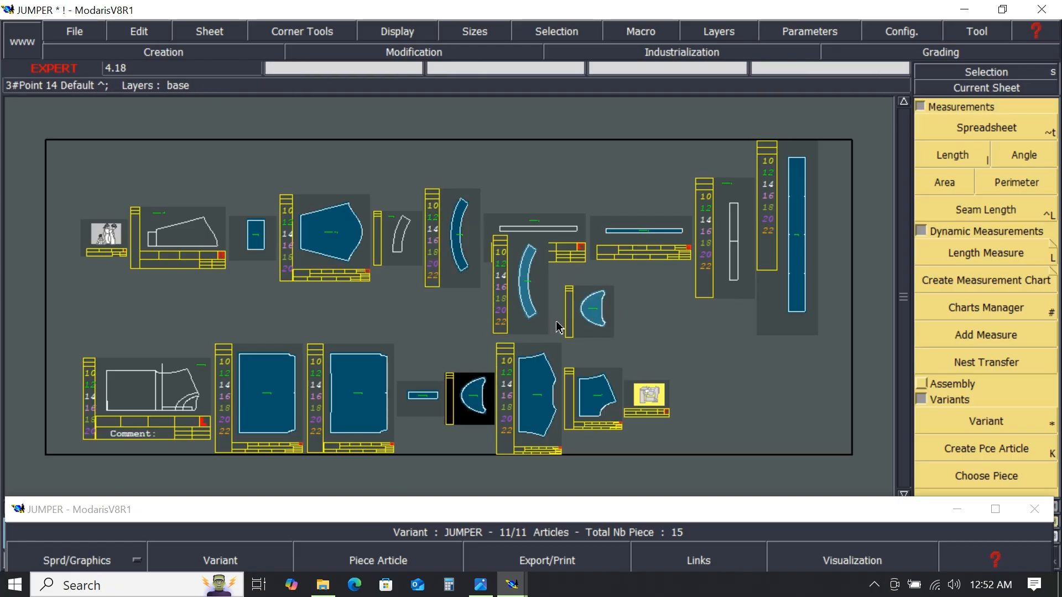
- Delete the line seam value on the inner curved edge of the copied back moon piece
scroll(484, 183, "up", 2)
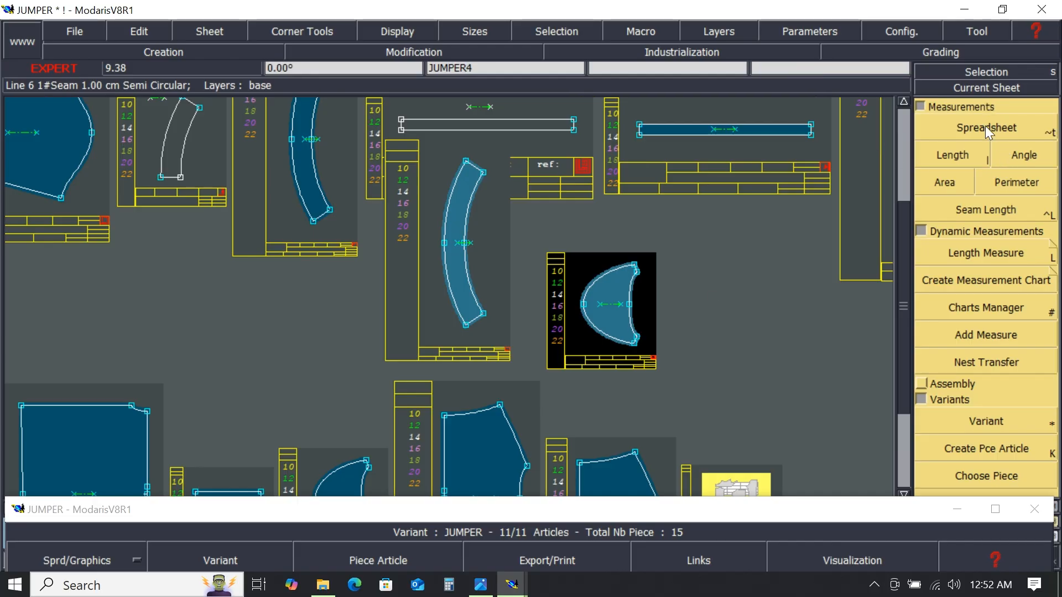
left_click(726, 516)
left_click_drag(628, 509, 525, 495)
left_click(1038, 507)
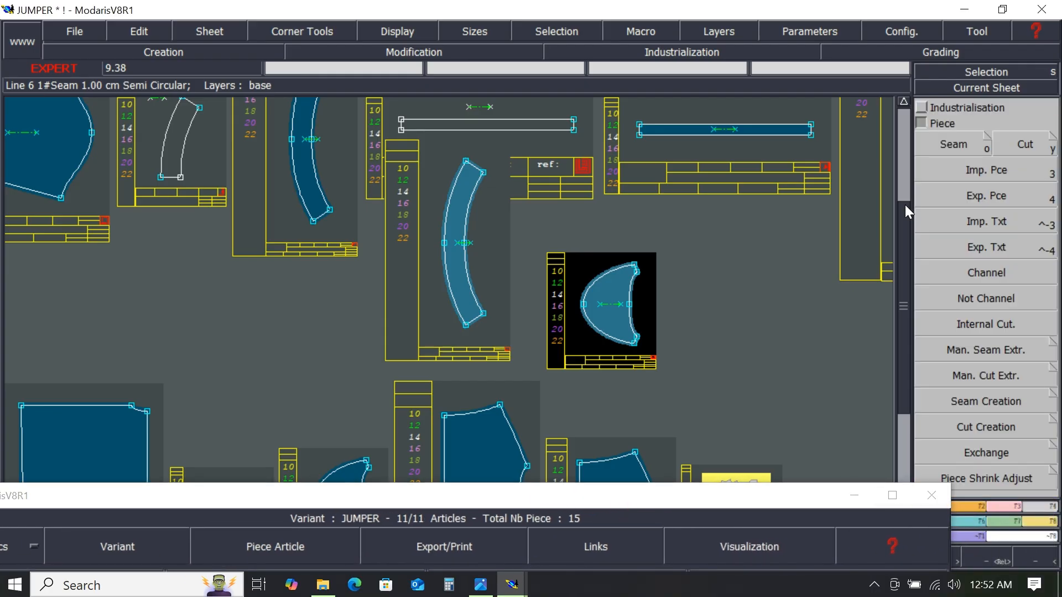
left_click(925, 108)
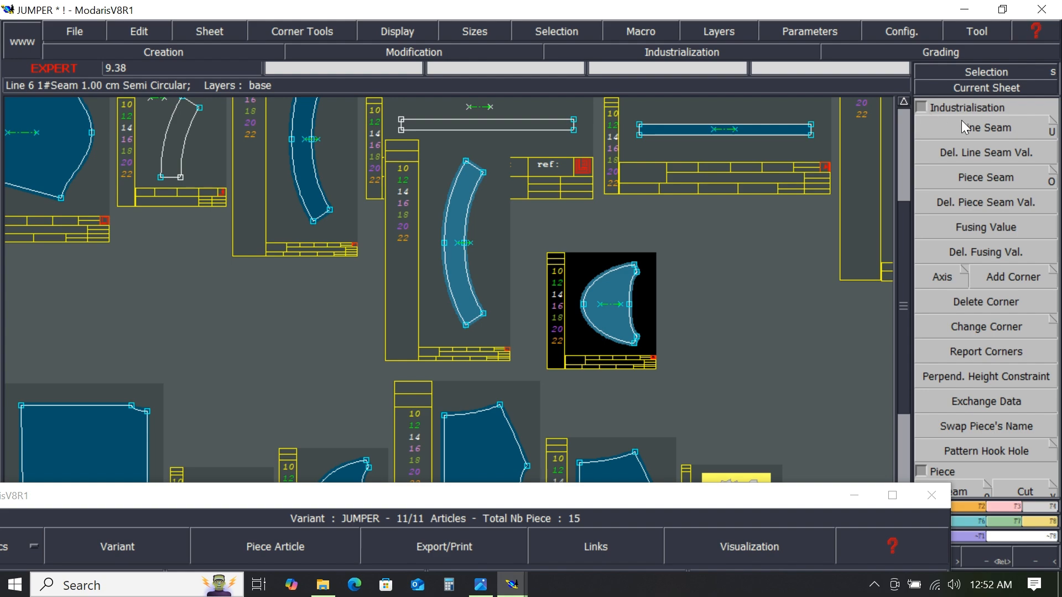
left_click(971, 152)
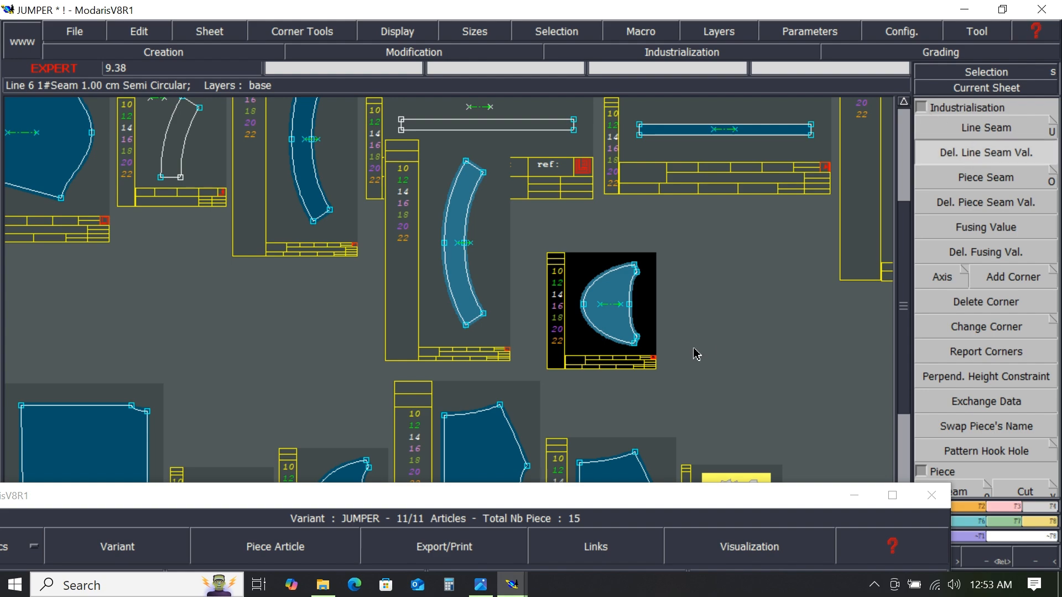
left_click_drag(570, 249, 656, 361)
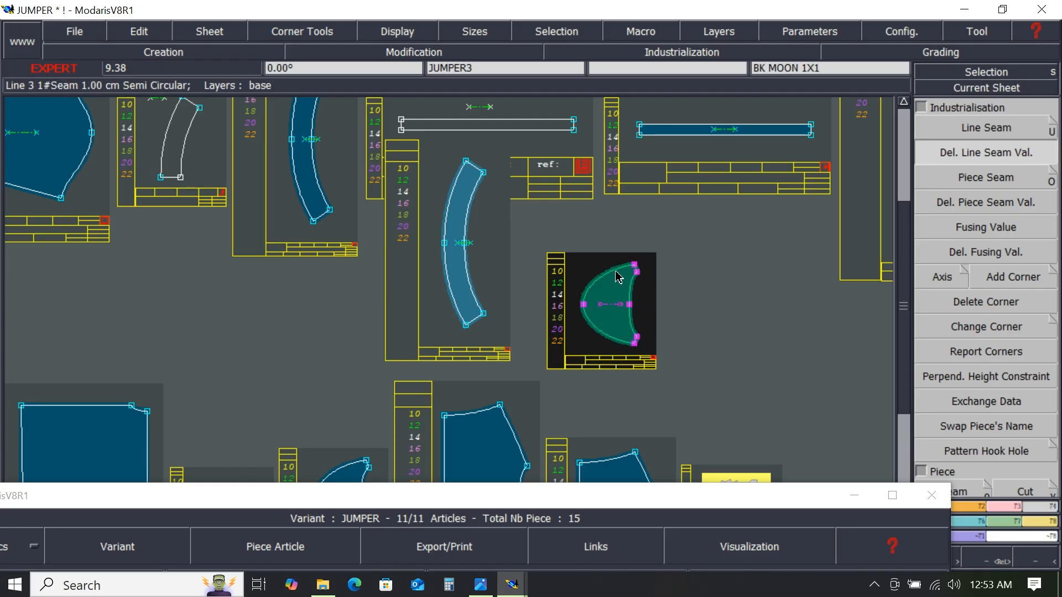
left_click(620, 277)
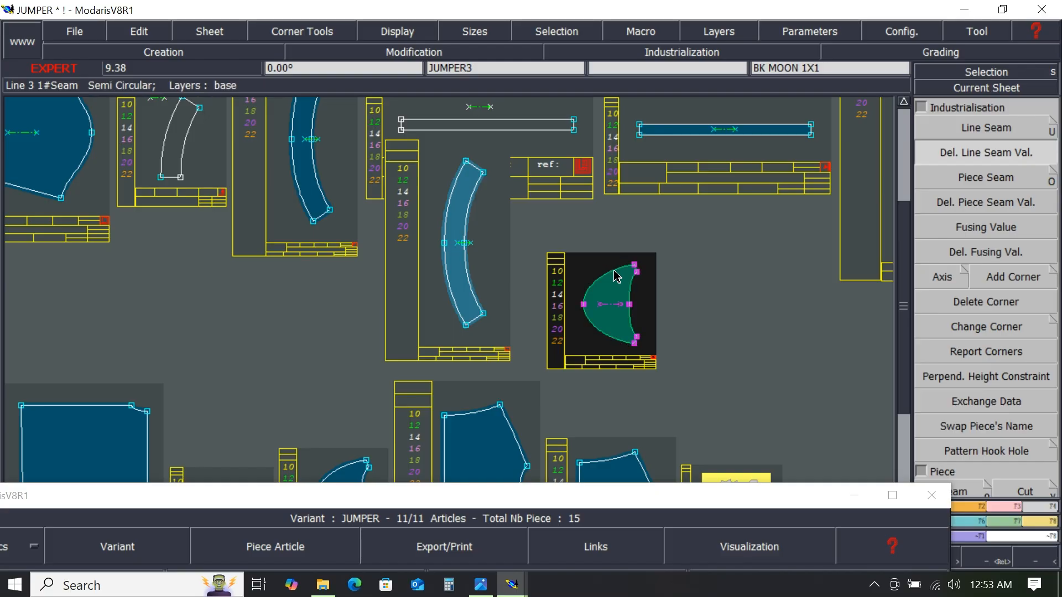
left_click(641, 294)
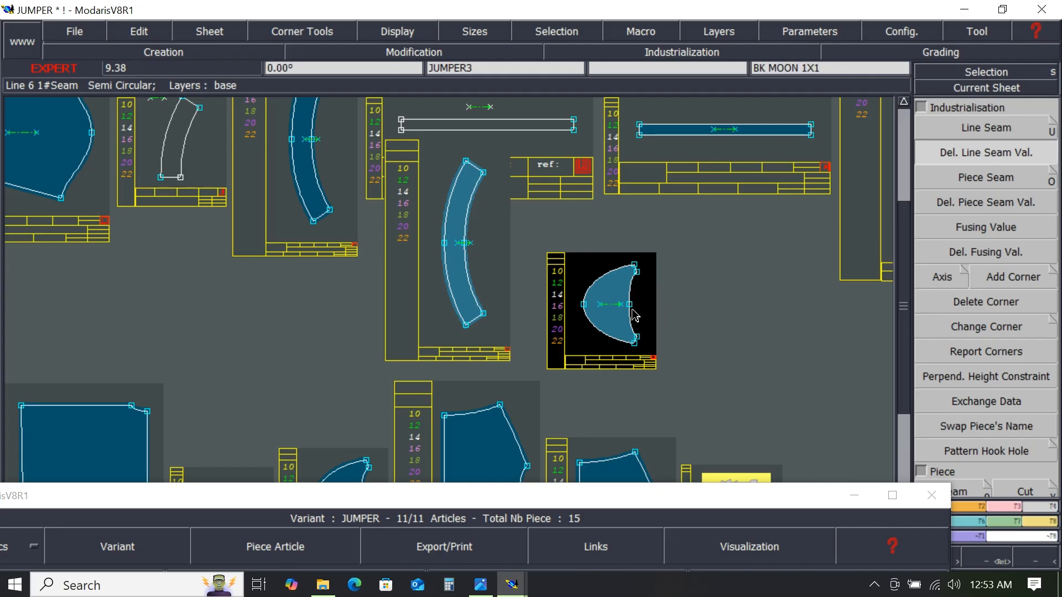
- Apply a 1.00 cm line seam to the inner curved edge of the copied back moon piece
scroll(623, 306, "up", 1)
scroll(633, 285, "up", 1)
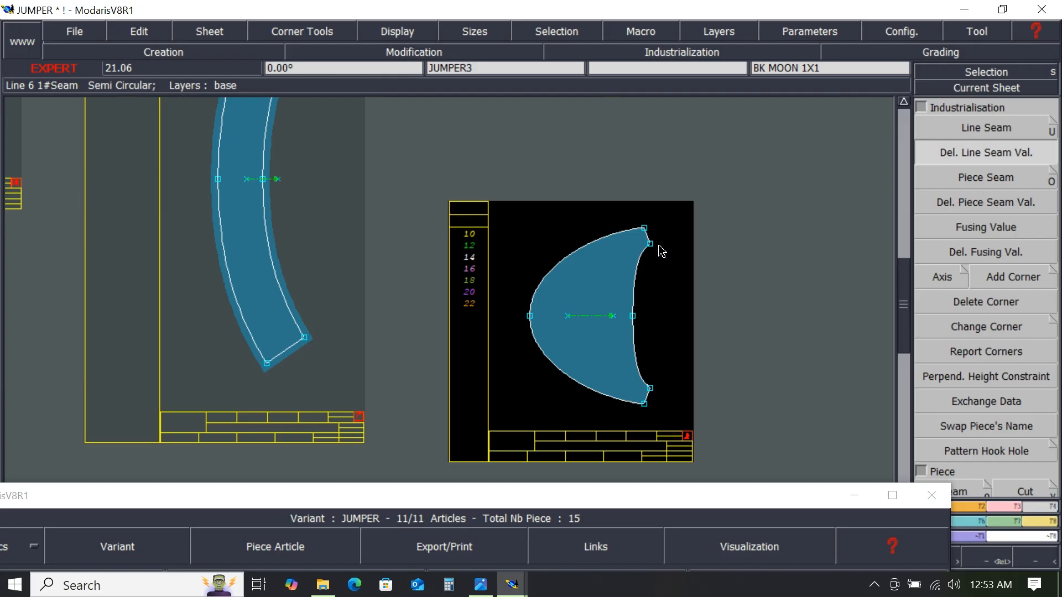
left_click_drag(621, 218, 686, 413)
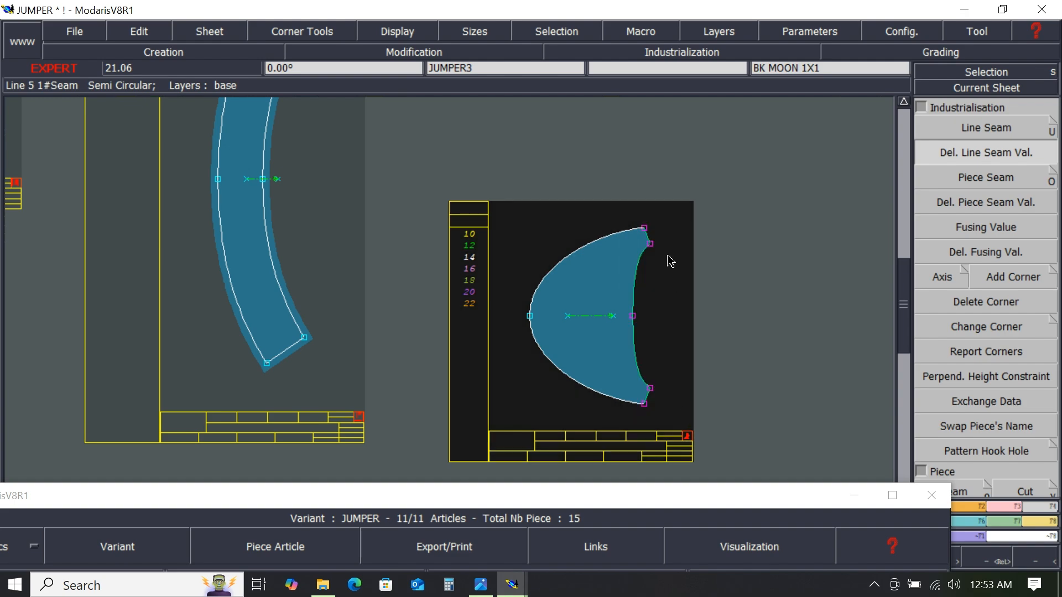
left_click(1004, 126)
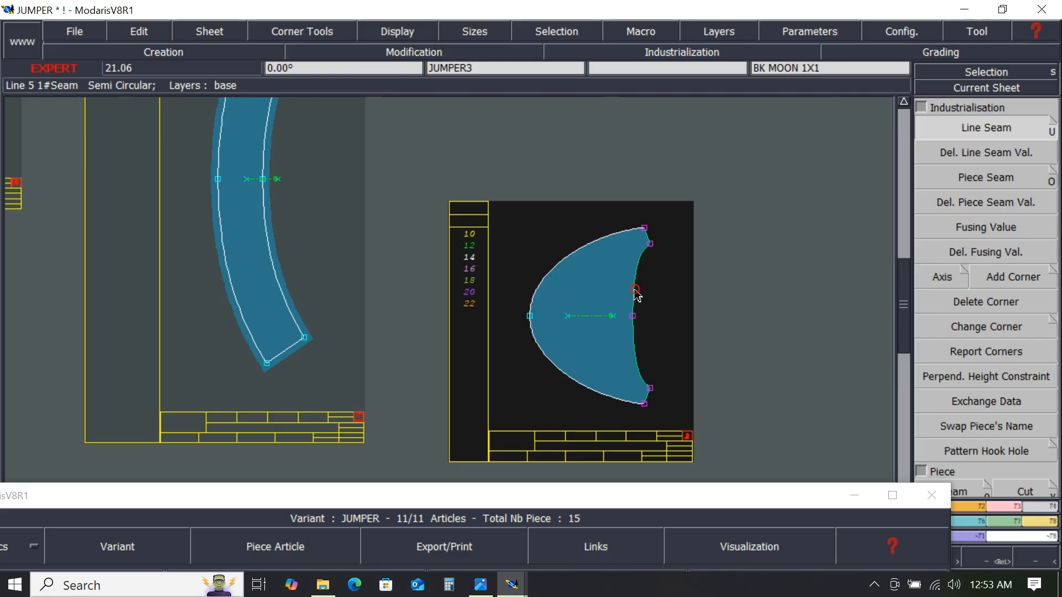
left_click(636, 292)
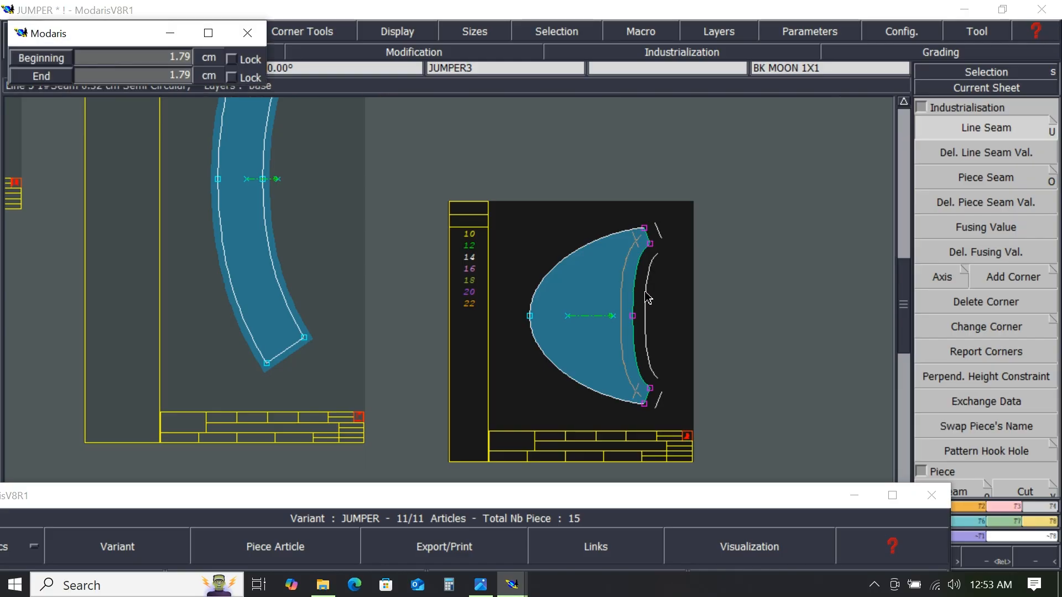
type("1.00")
key("Return")
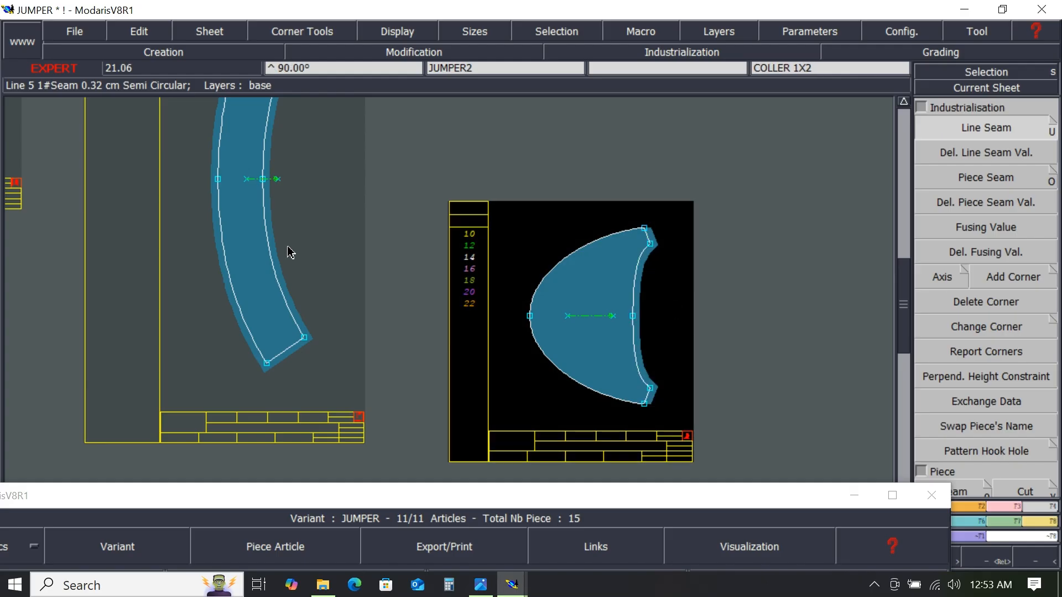
- Delete the line seam value on the inner curved edge of the copied collar piece
scroll(239, 253, "down", 2)
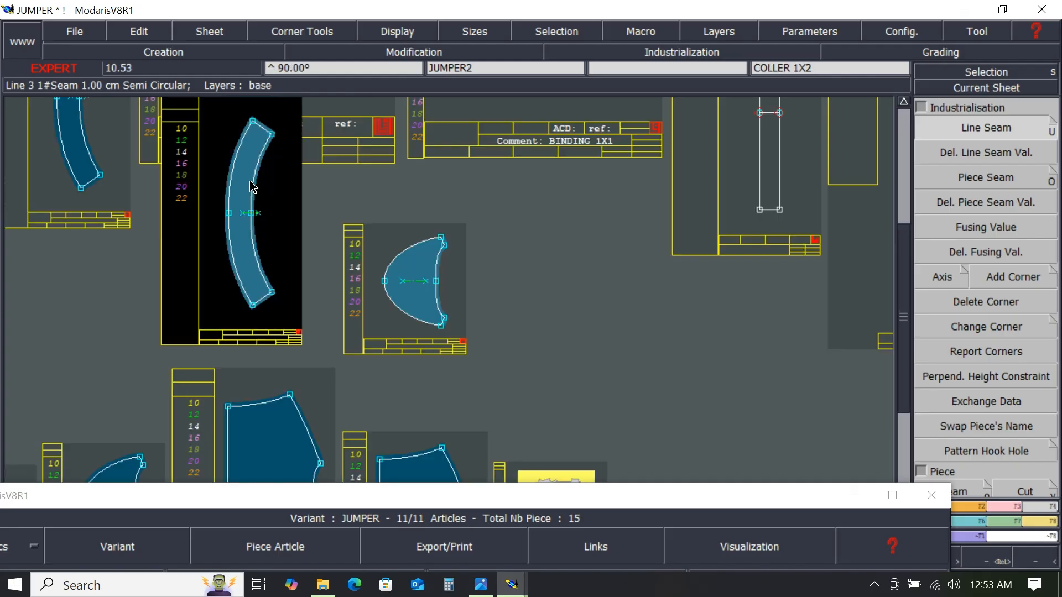
scroll(243, 155, "up", 1)
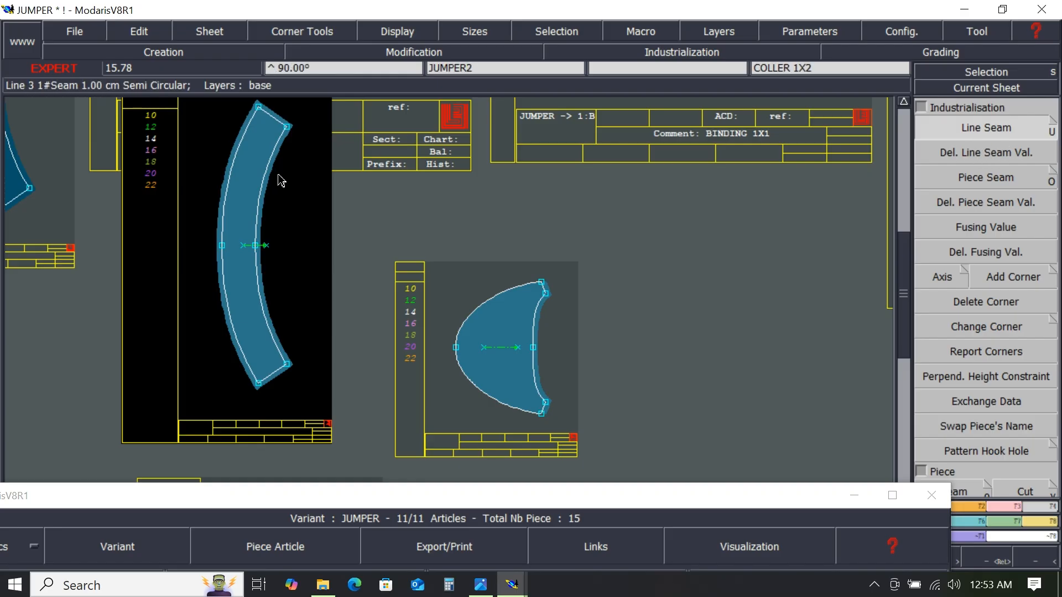
scroll(279, 175, "down", 1)
left_click_drag(242, 126, 292, 288)
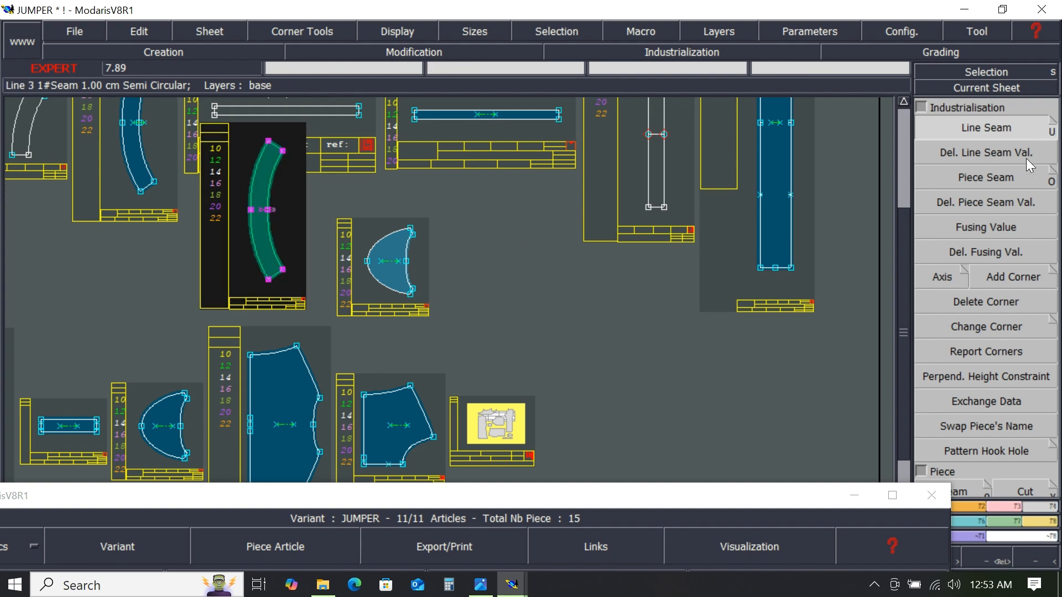
left_click(978, 156)
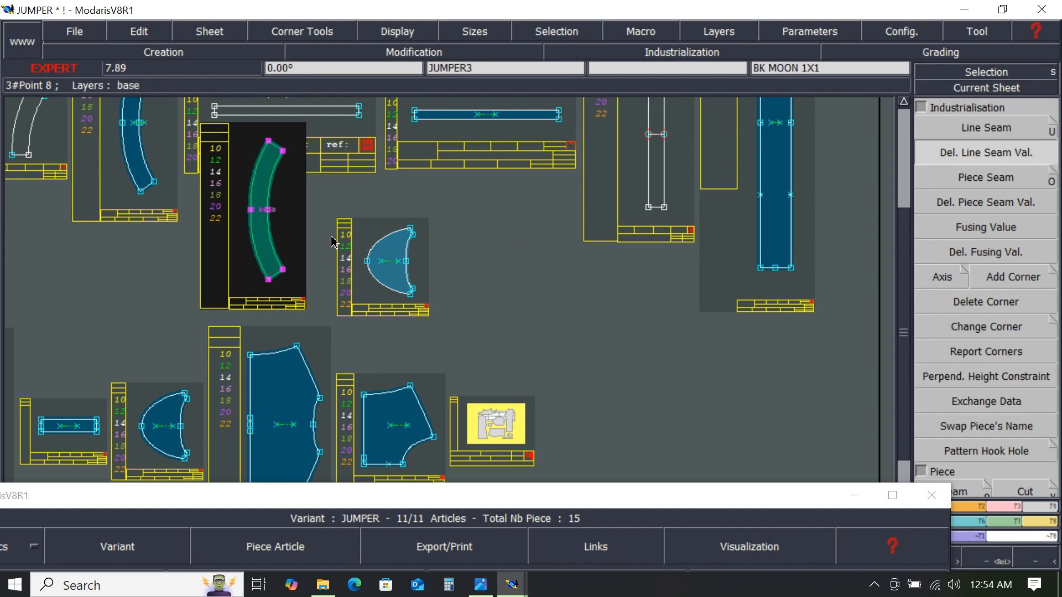
left_click(274, 247)
left_click(290, 214)
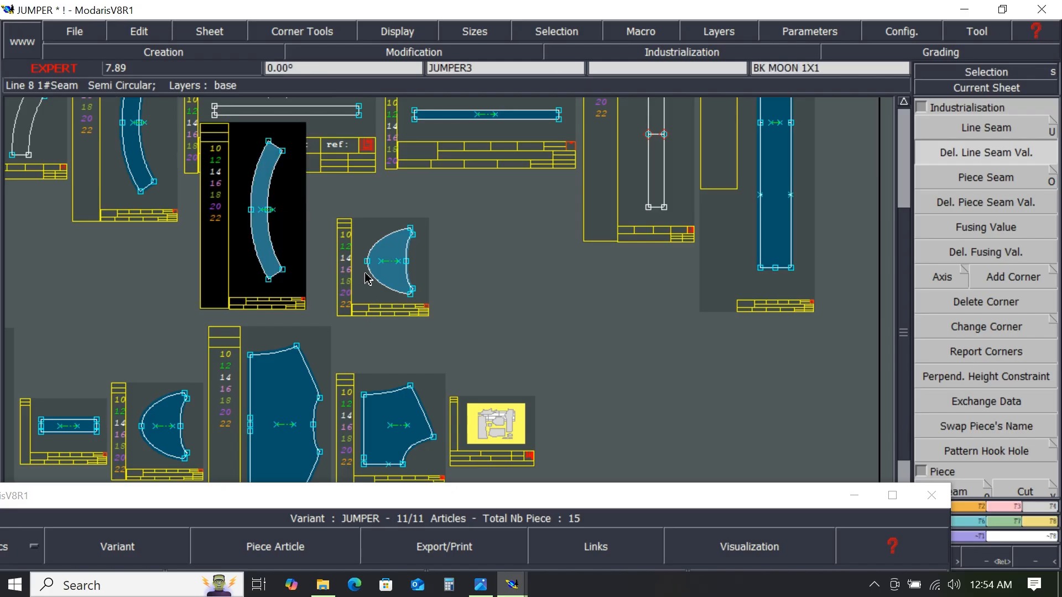
- Change the copied collar piece's comment to COLLER FINISH
scroll(271, 276, "up", 4)
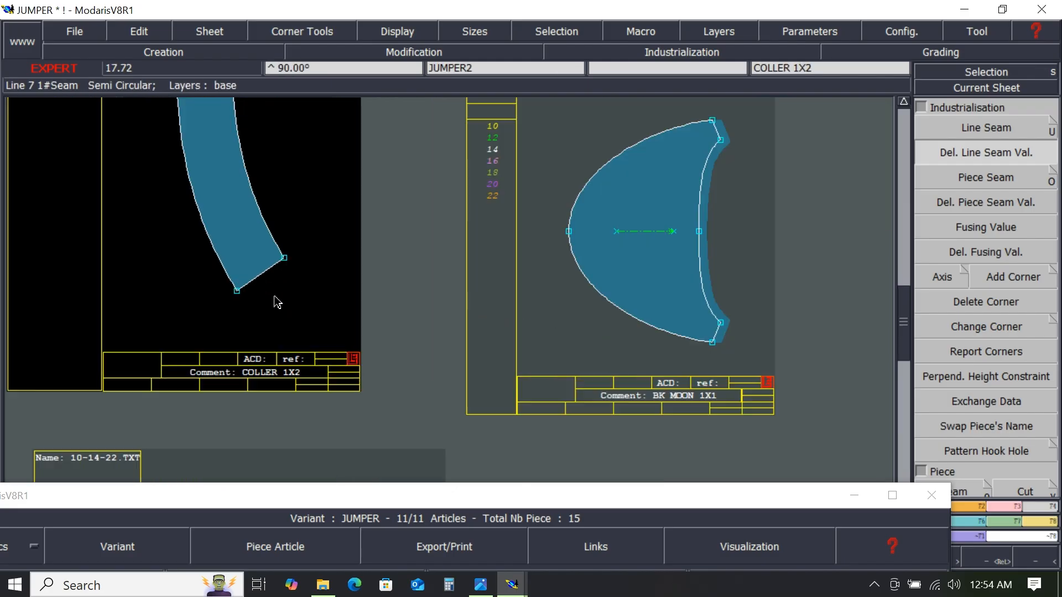
double_click(299, 381)
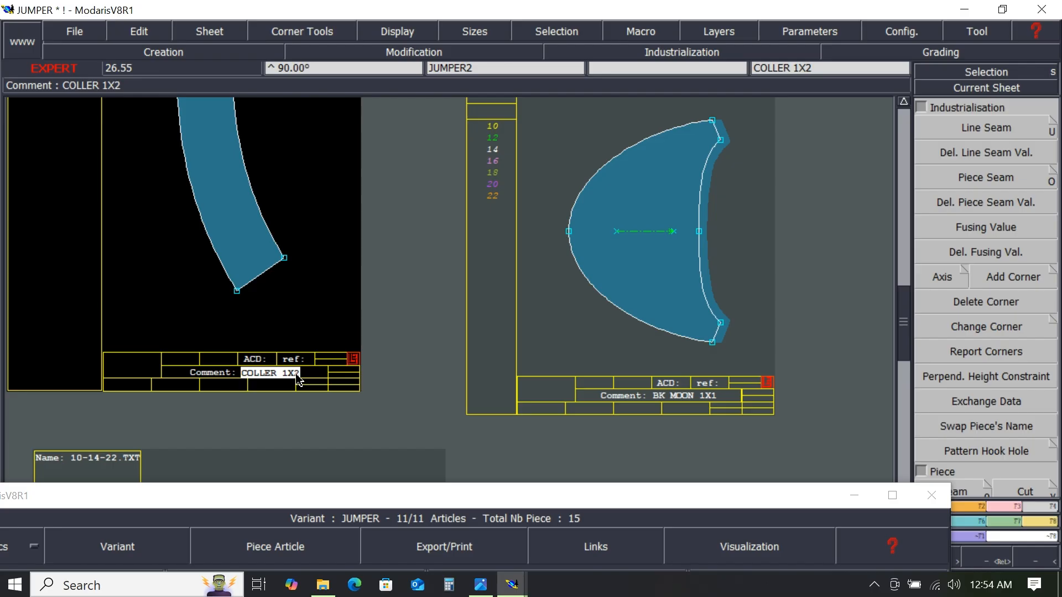
left_click(298, 377)
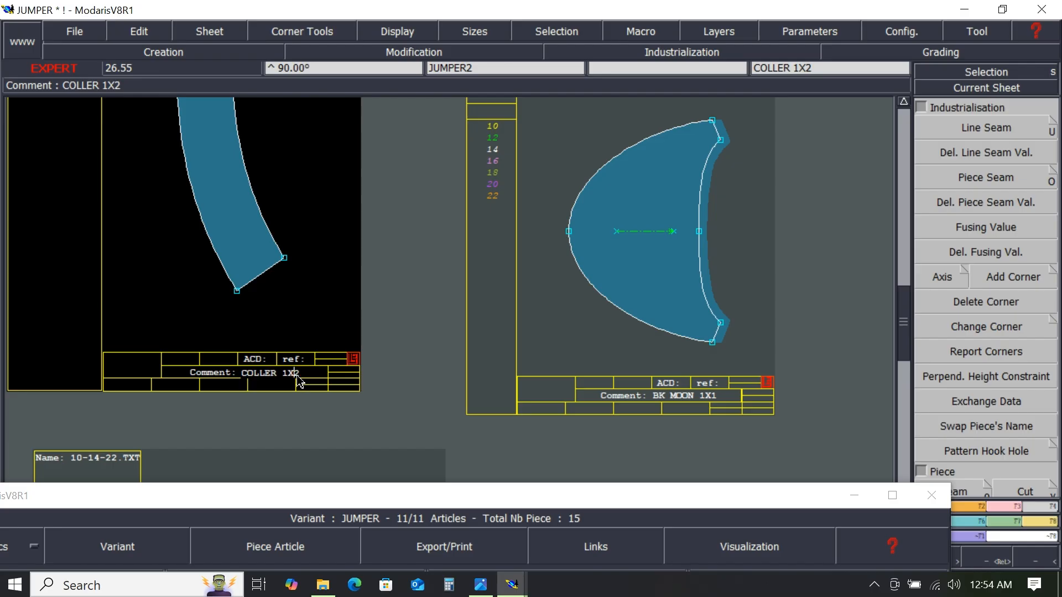
key("Right")
key("BackSpace")
key("BackSpace")
key("BackSpace")
type("FINISH")
key("Return")
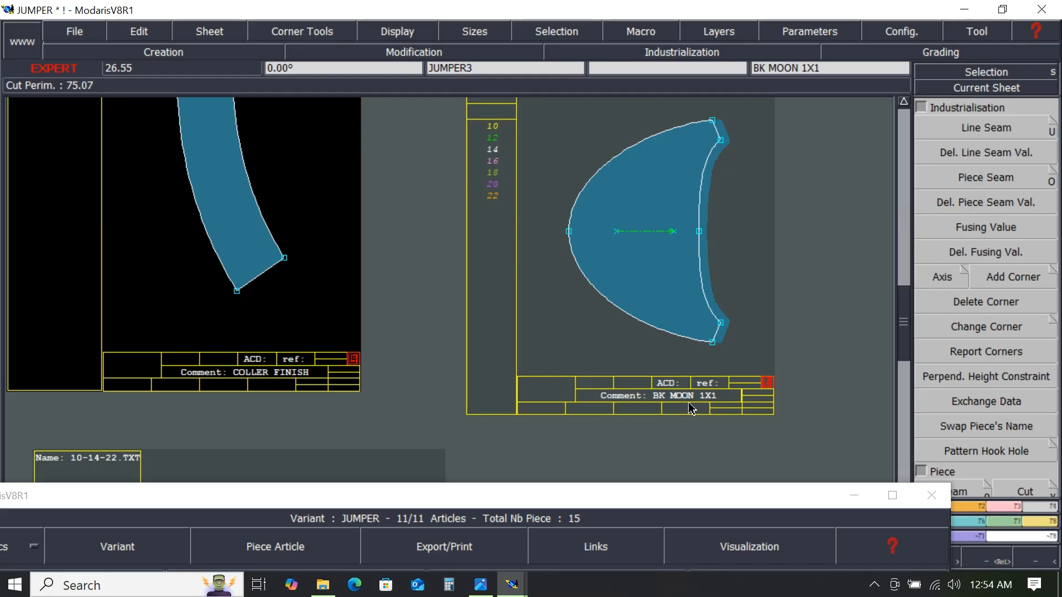
- Change the copied back moon piece's comment to BK MOON FINISH
left_click(720, 396)
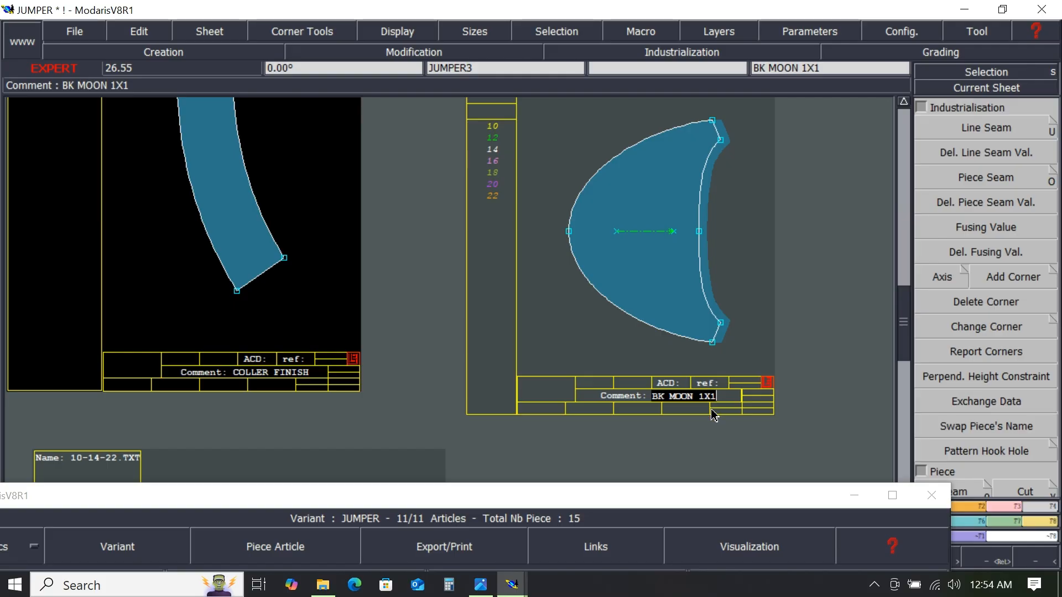
key("BackSpace")
key("BackSpace")
key("BackSpace")
type("FINISH")
key("Return")
- Create piece articles in the JUMPER variant for the BK MOON FINISH and COLLER FINISH pieces
left_click(727, 382)
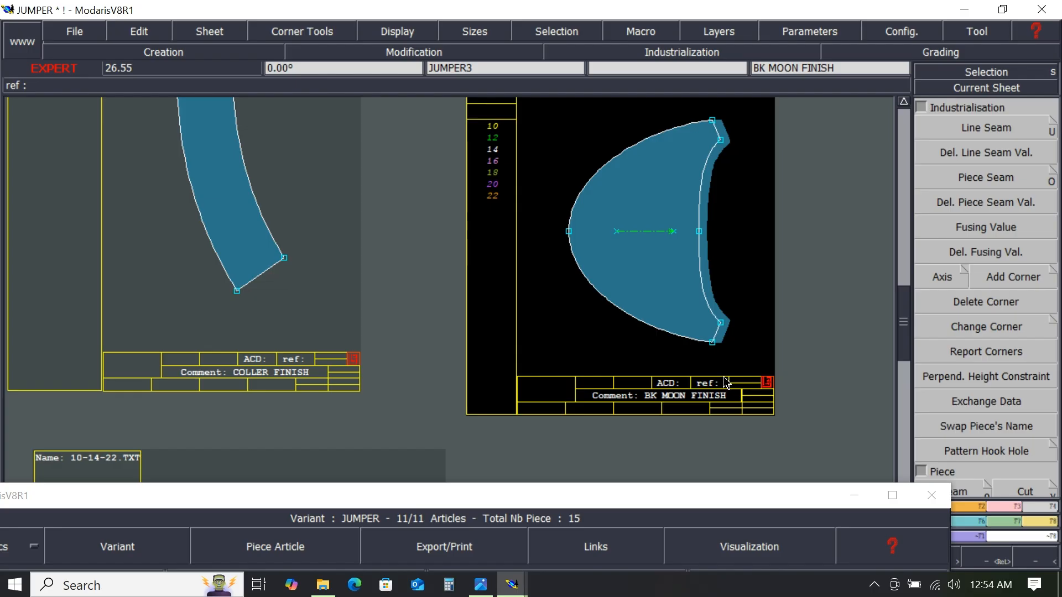
key("j")
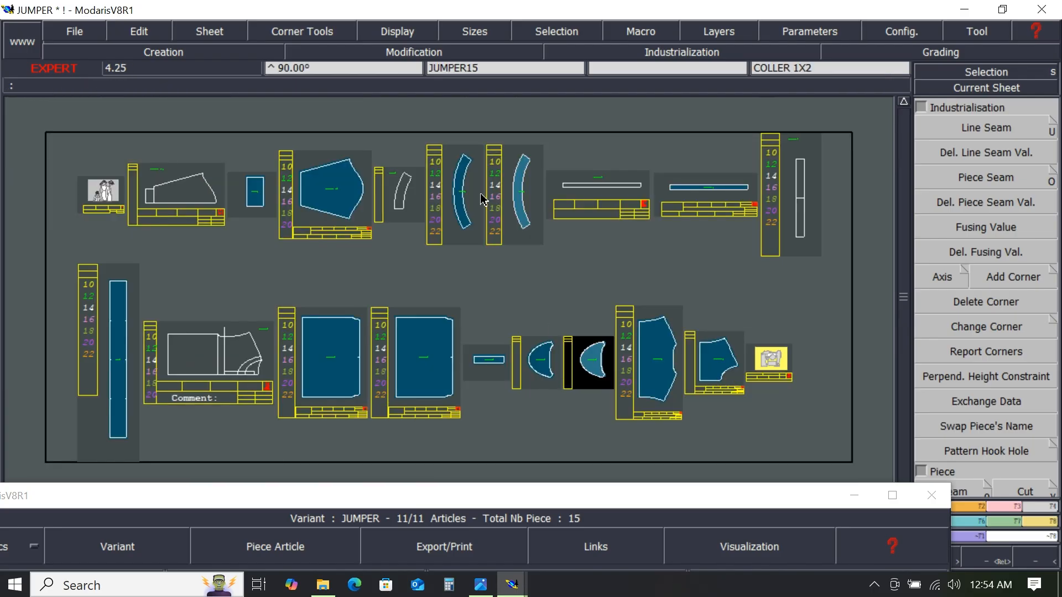
left_click(1040, 522)
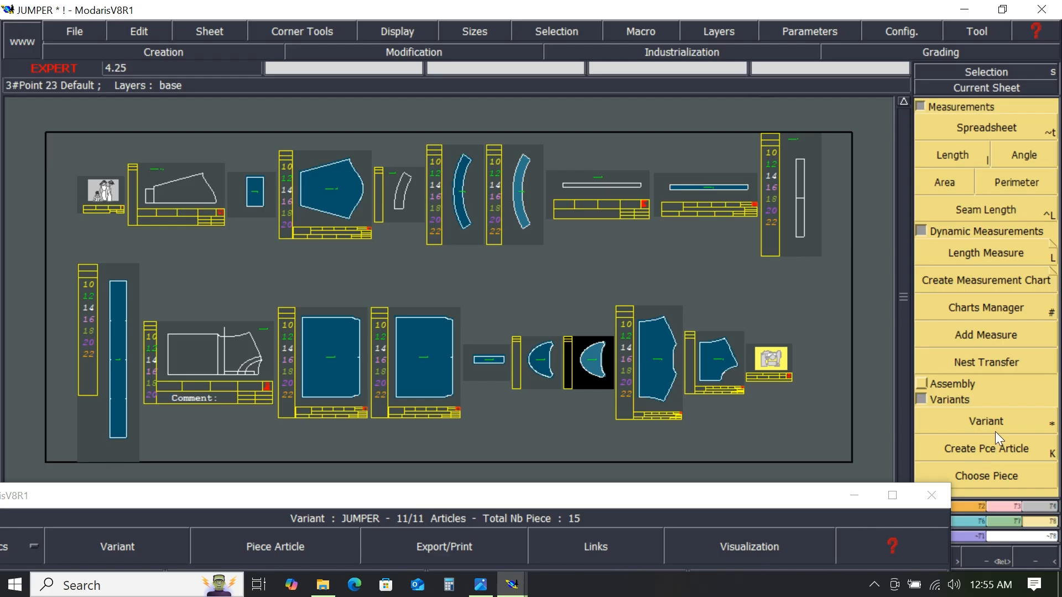
left_click(1003, 455)
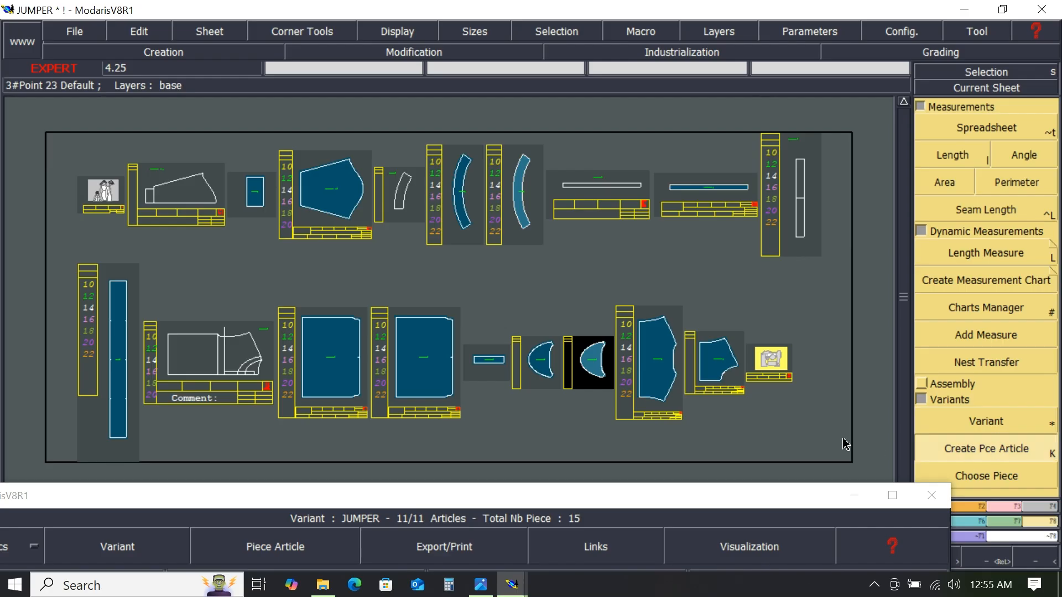
left_click(700, 396)
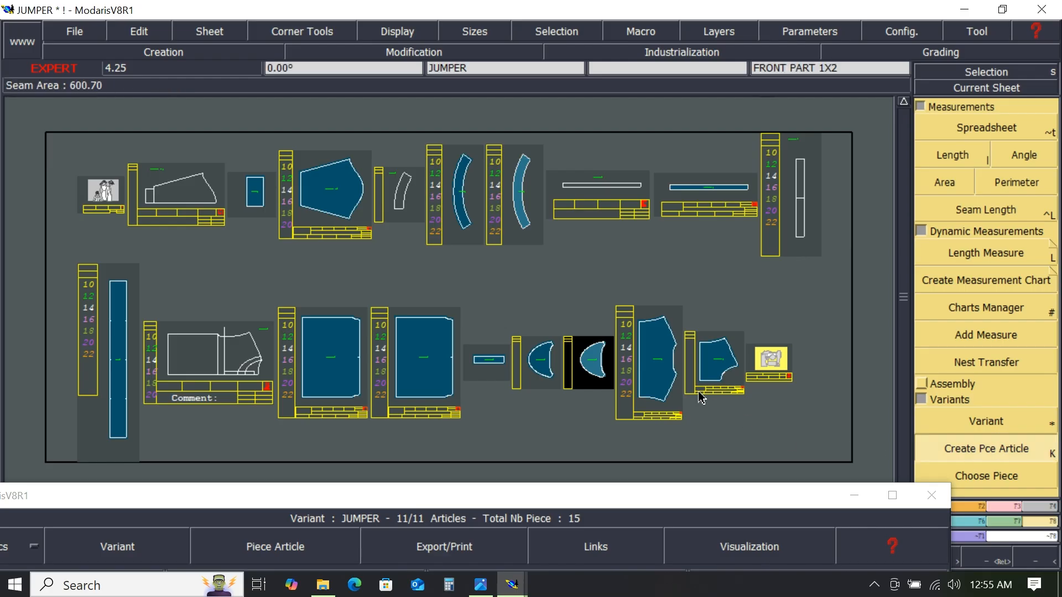
left_click(594, 365)
left_click(525, 217)
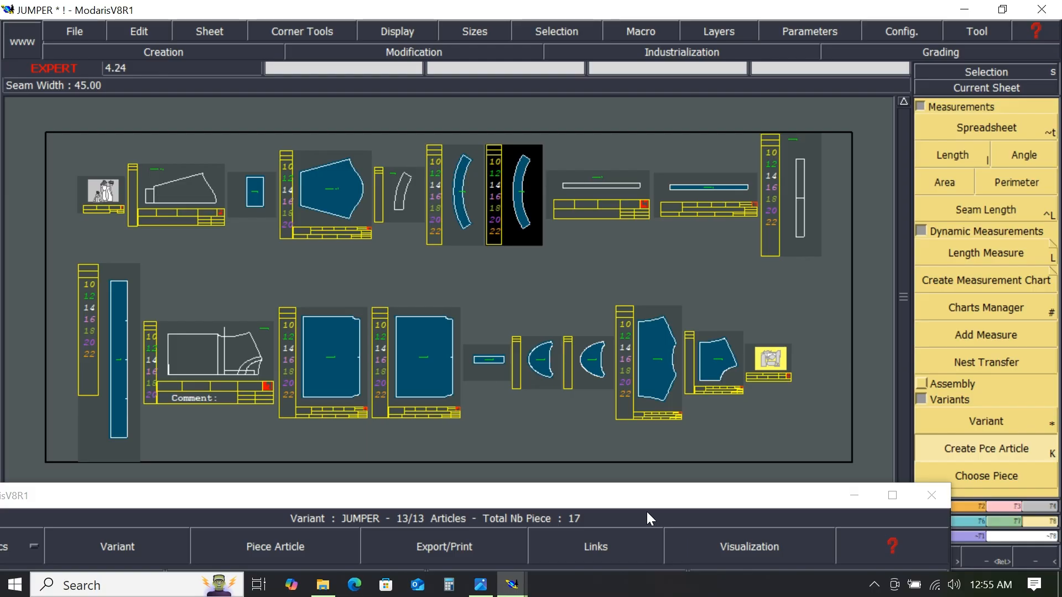
- Set the fabric of the COLLER FINISH and BK MOON FINISH articles to F in the variant spreadsheet
left_click(622, 497)
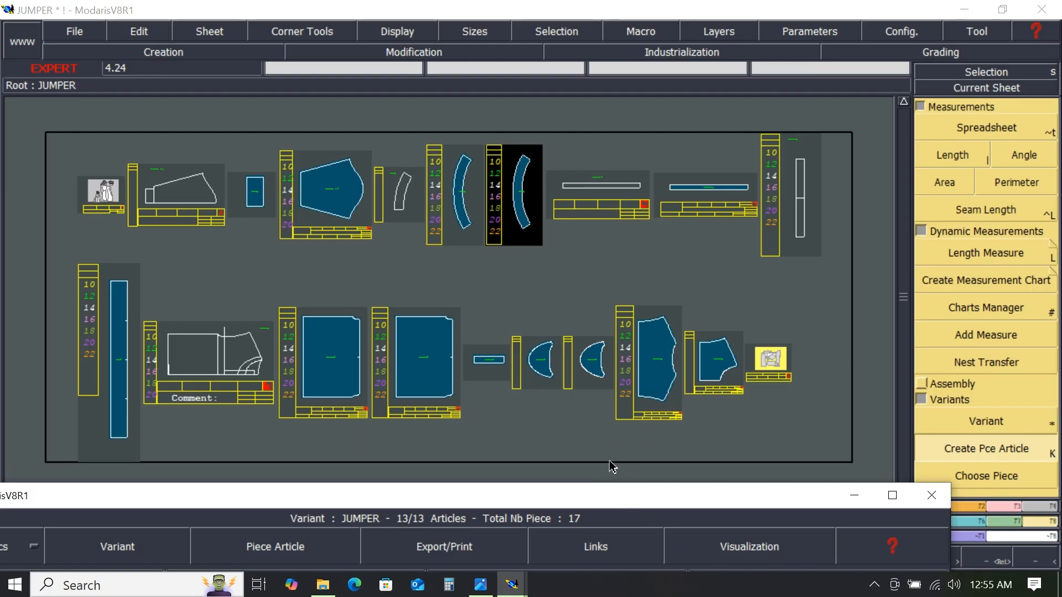
left_click_drag(586, 495, 681, 74)
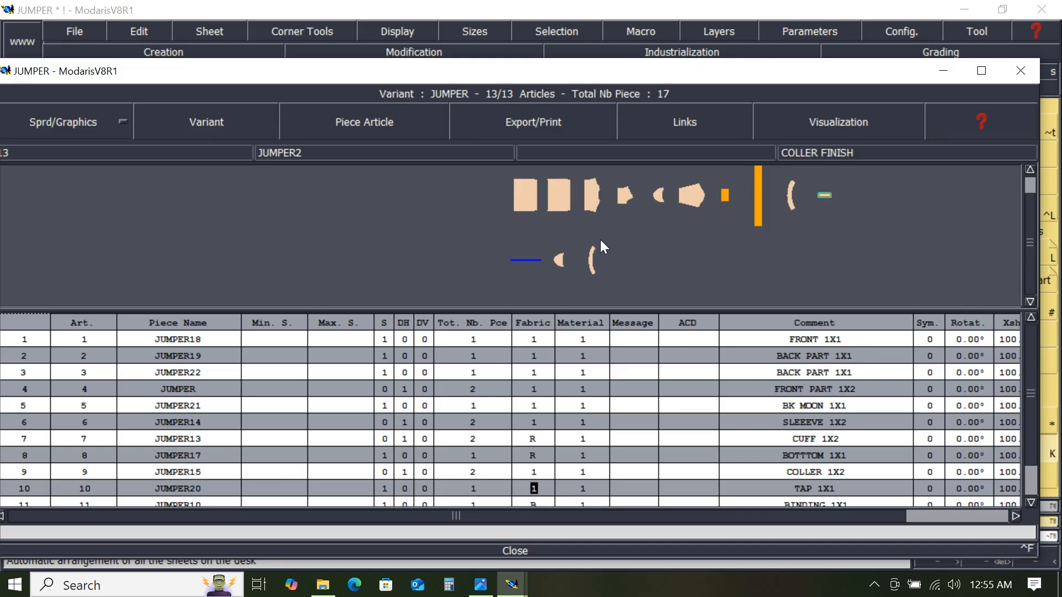
left_click_drag(611, 242, 585, 291)
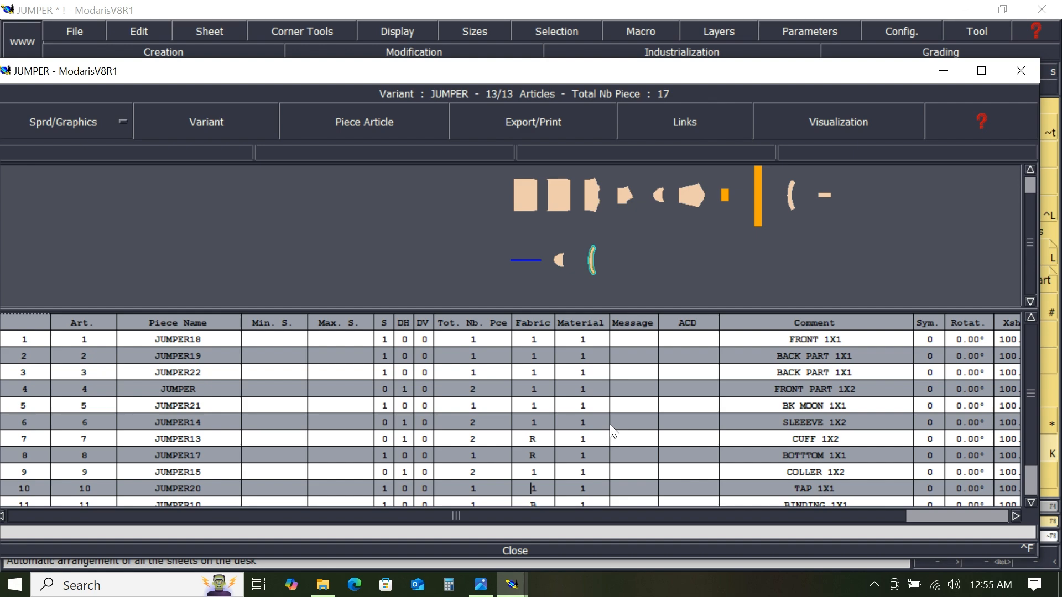
left_click(982, 70)
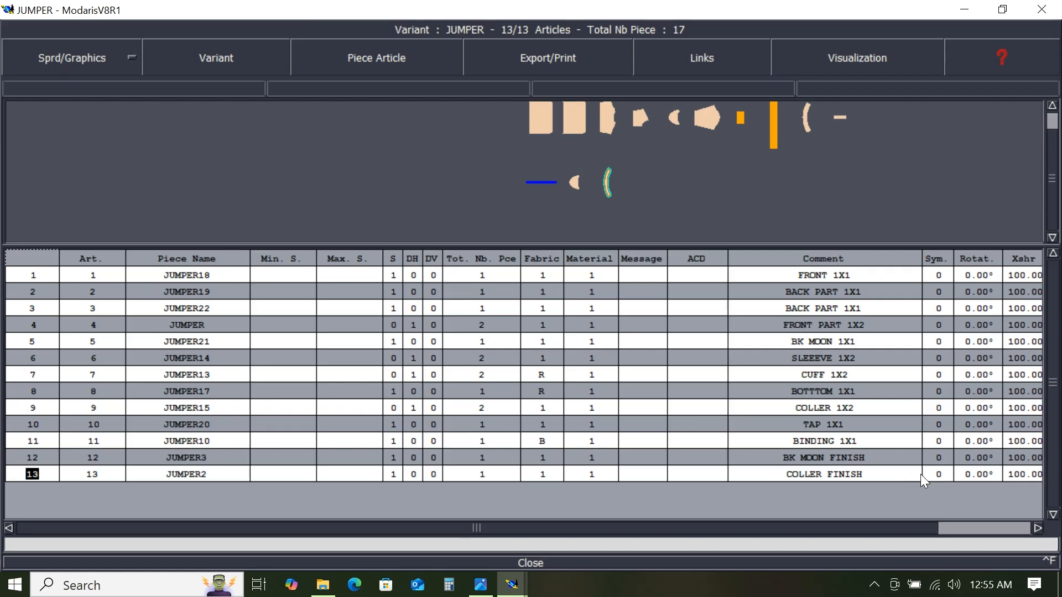
left_click(542, 474)
type("F")
left_click(569, 197)
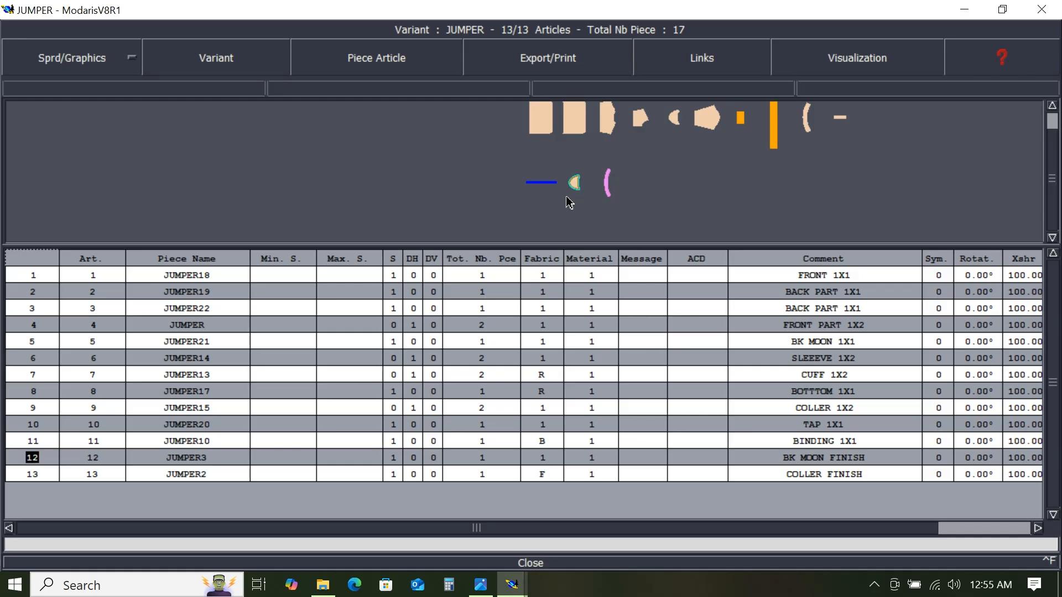
left_click(549, 456)
type("F")
key("Return")
- Close the variant spreadsheet and save the JUMPER model, continuing past the anomalies dialog
left_click(535, 562)
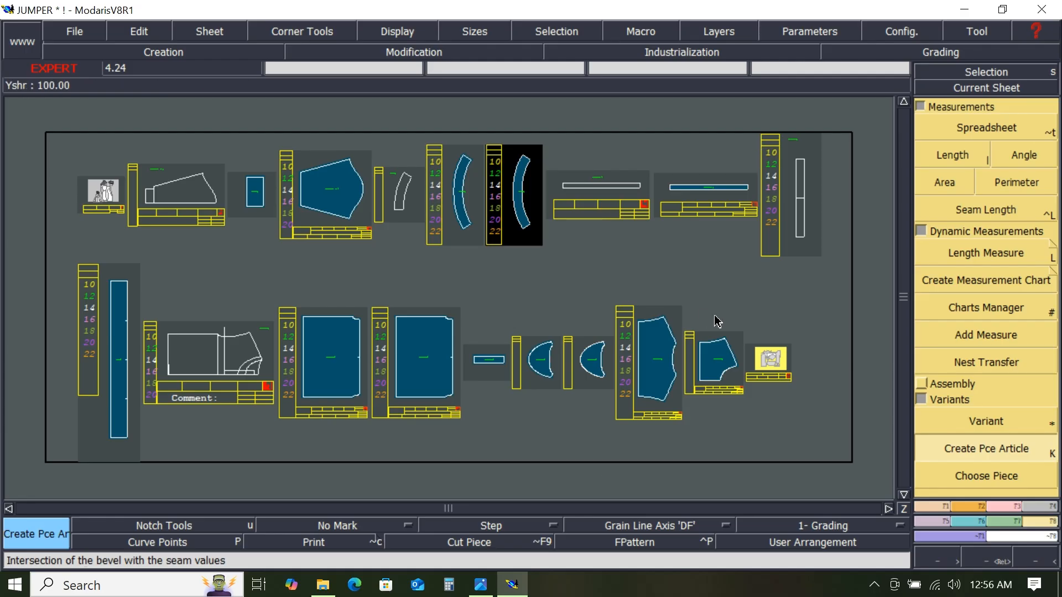
key("j")
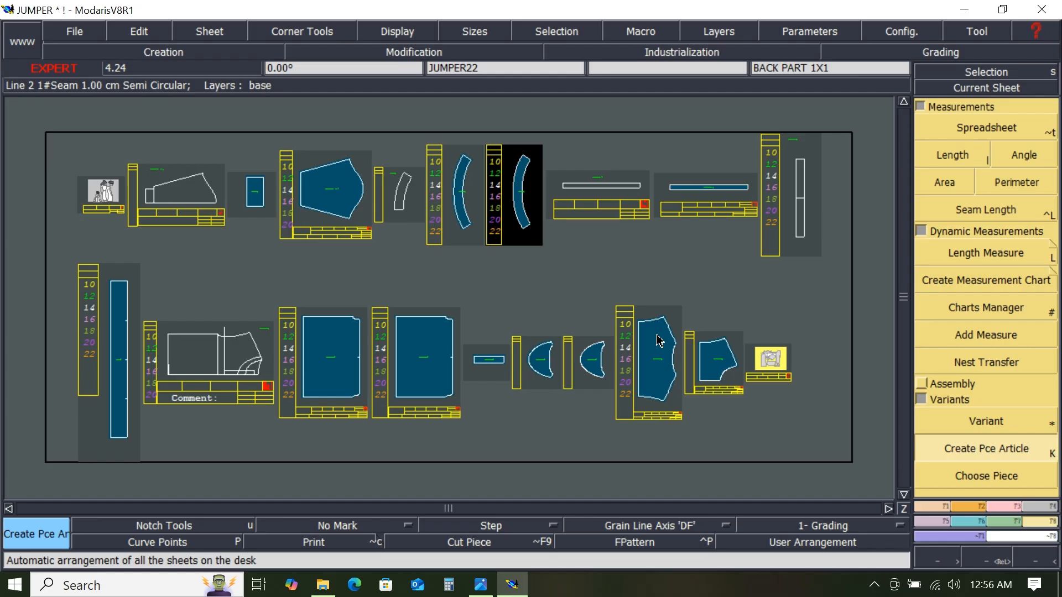
left_click(75, 31)
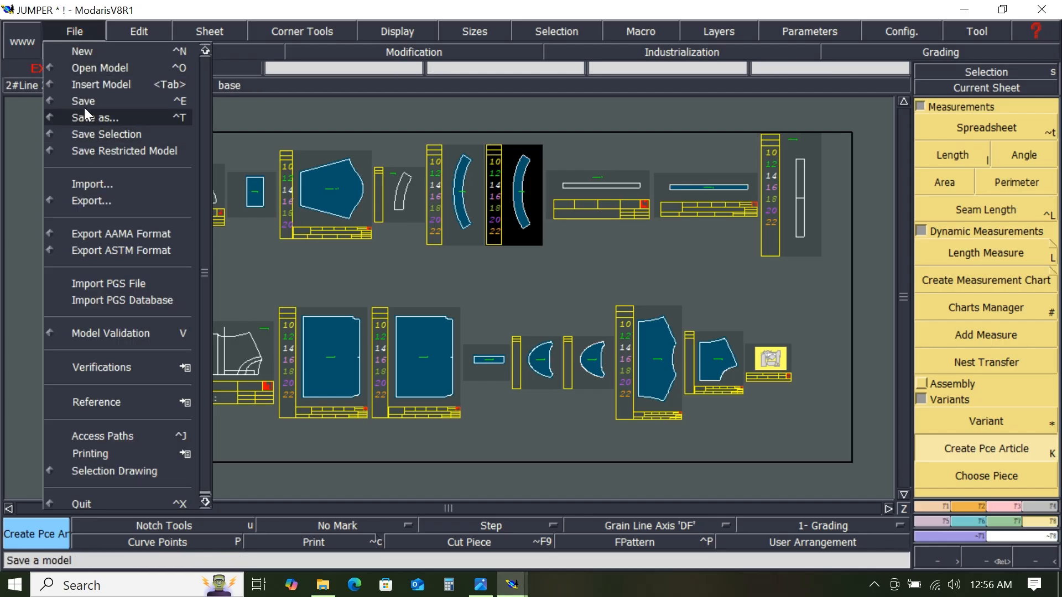
left_click(85, 101)
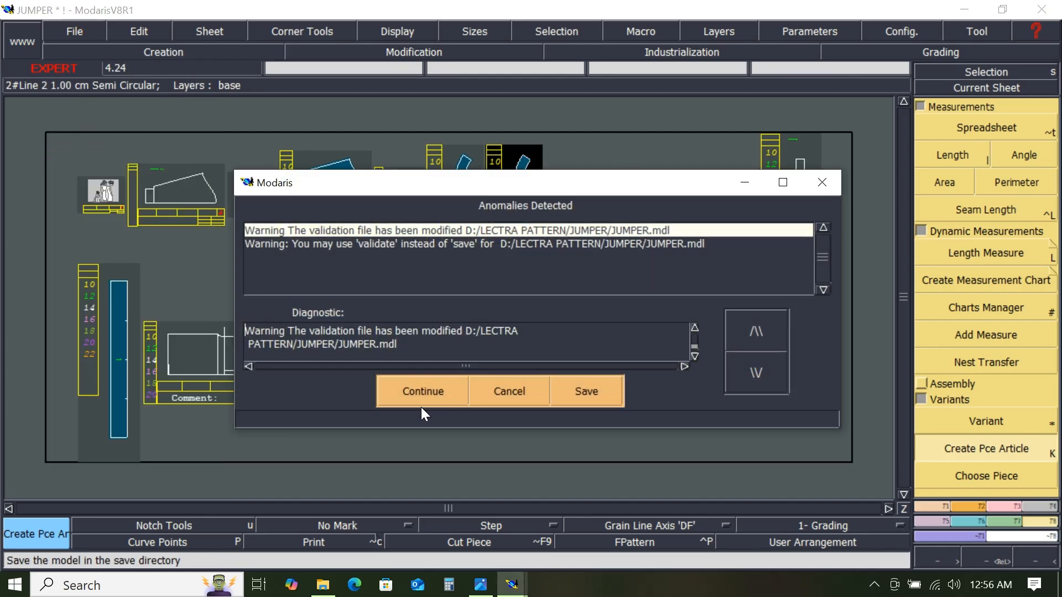
left_click(429, 394)
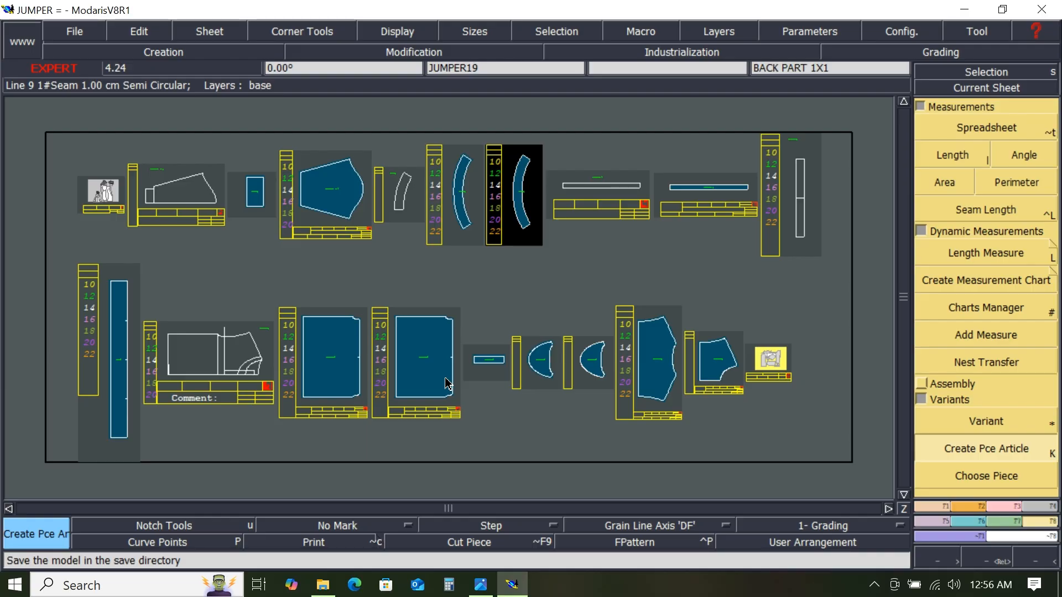
left_click(874, 585)
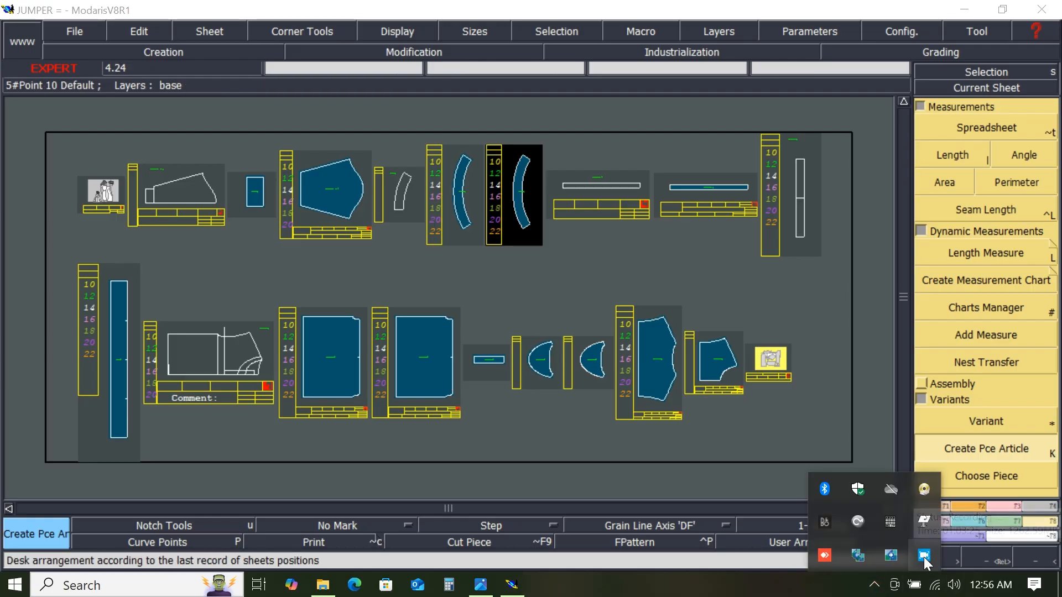
left_click(924, 556)
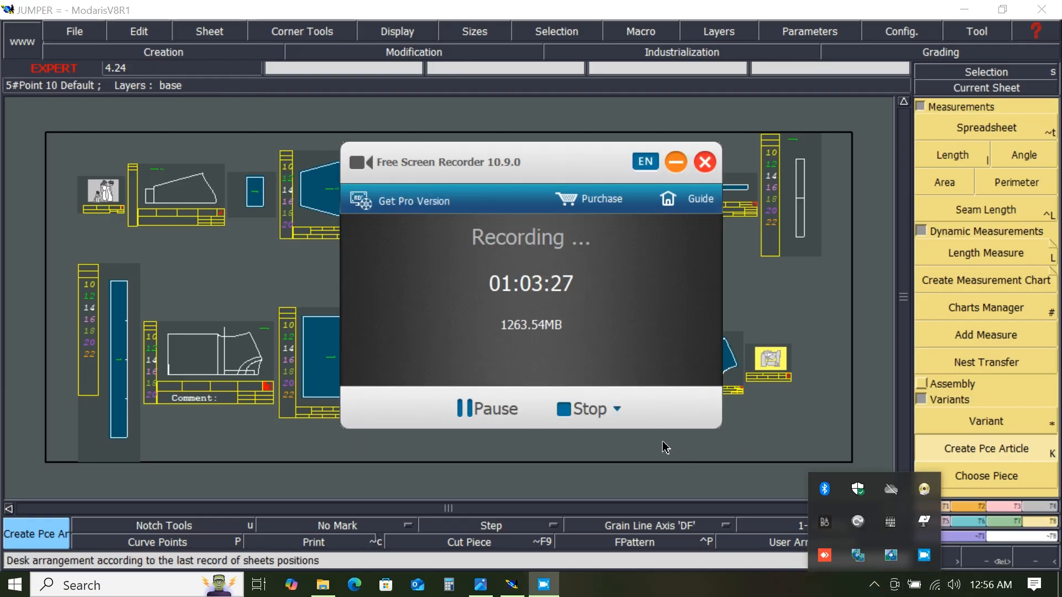